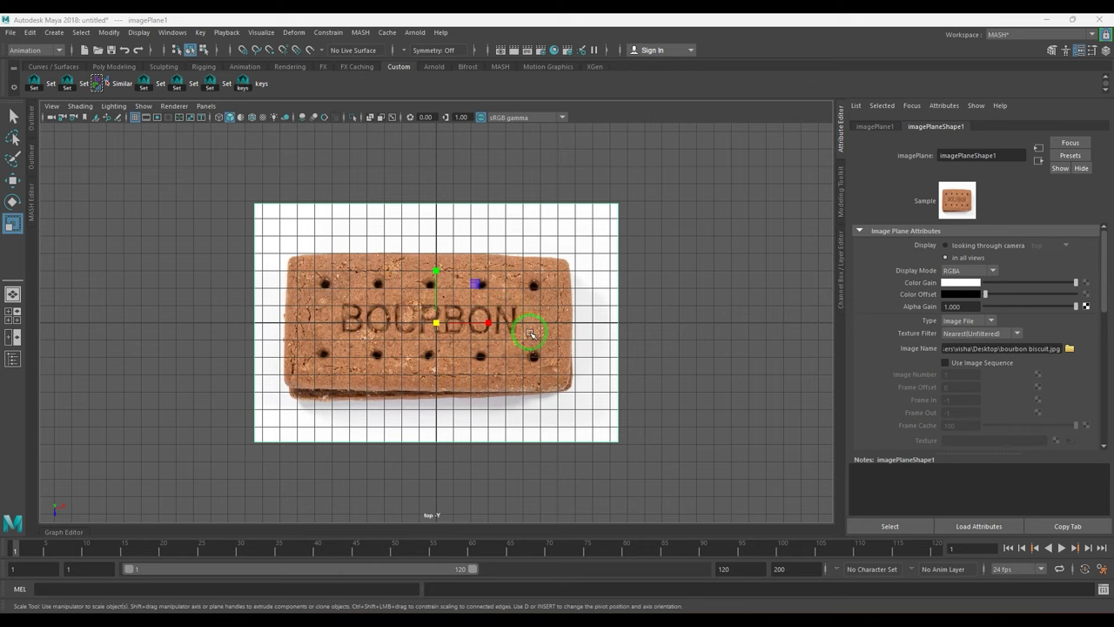
- Move the biscuit reference image plane down below the grid to -5.31 on Y, and return to the top view
{"action": "key", "text": "space"}
{"action": "left_click_drag", "start_coordinate": [502, 384], "coordinate": [505, 319]}
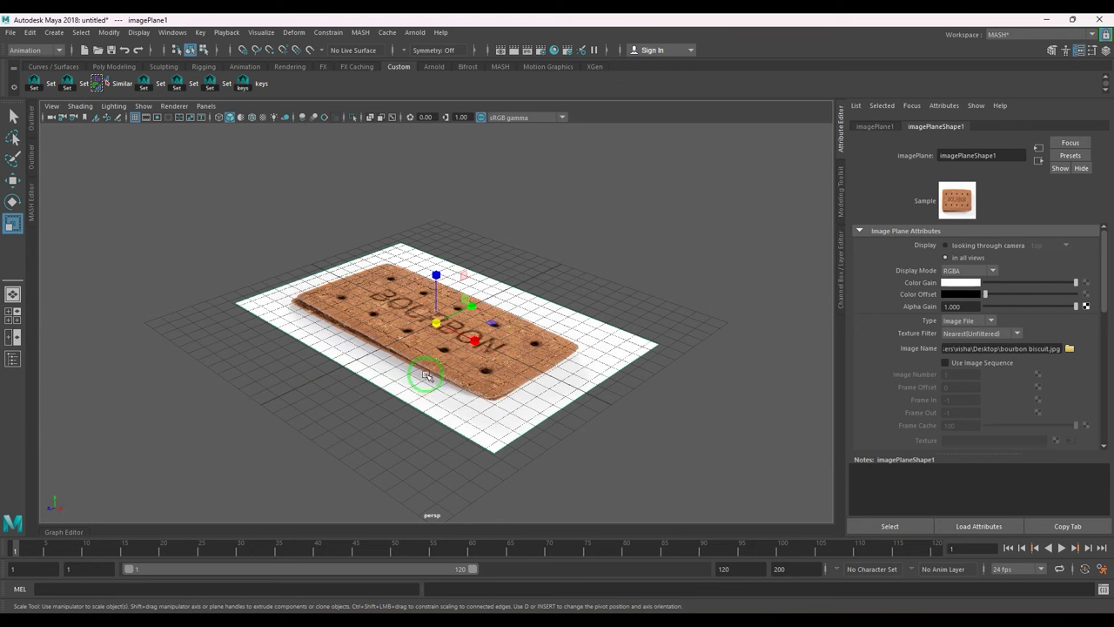
{"action": "key", "text": "w"}
{"action": "left_click_drag", "start_coordinate": [435, 261], "coordinate": [442, 356], "text": "alt"}
{"action": "key", "text": "space"}
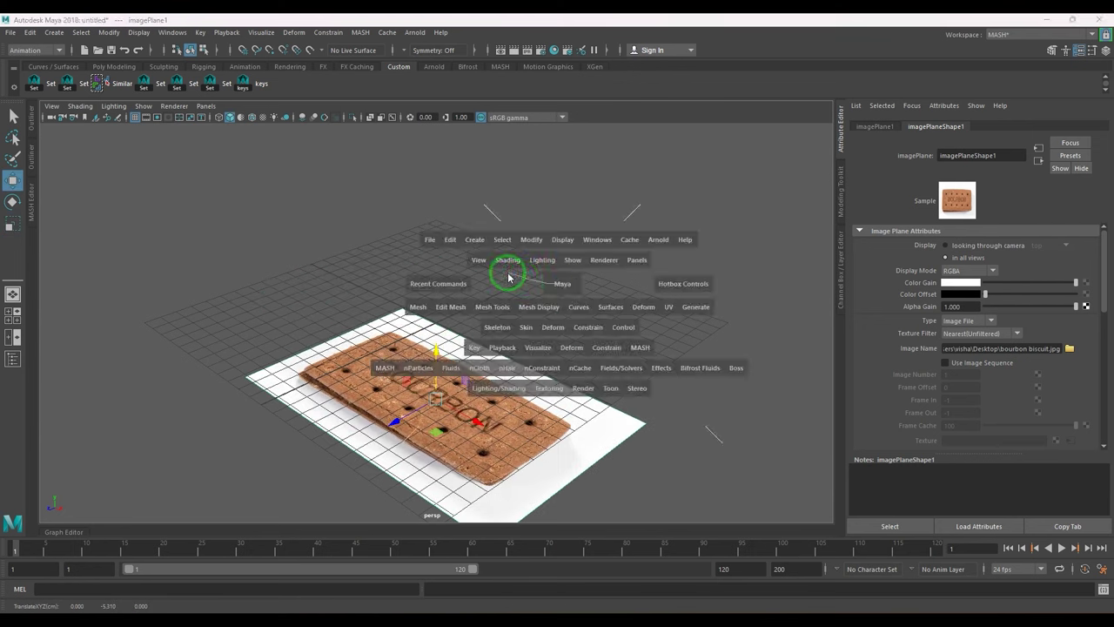
{"action": "left_click_drag", "start_coordinate": [554, 284], "coordinate": [509, 276]}
{"action": "scroll", "coordinate": [510, 275], "scroll_direction": "up", "scroll_amount": 3}
{"action": "scroll", "coordinate": [510, 275], "scroll_direction": "down", "scroll_amount": 1}
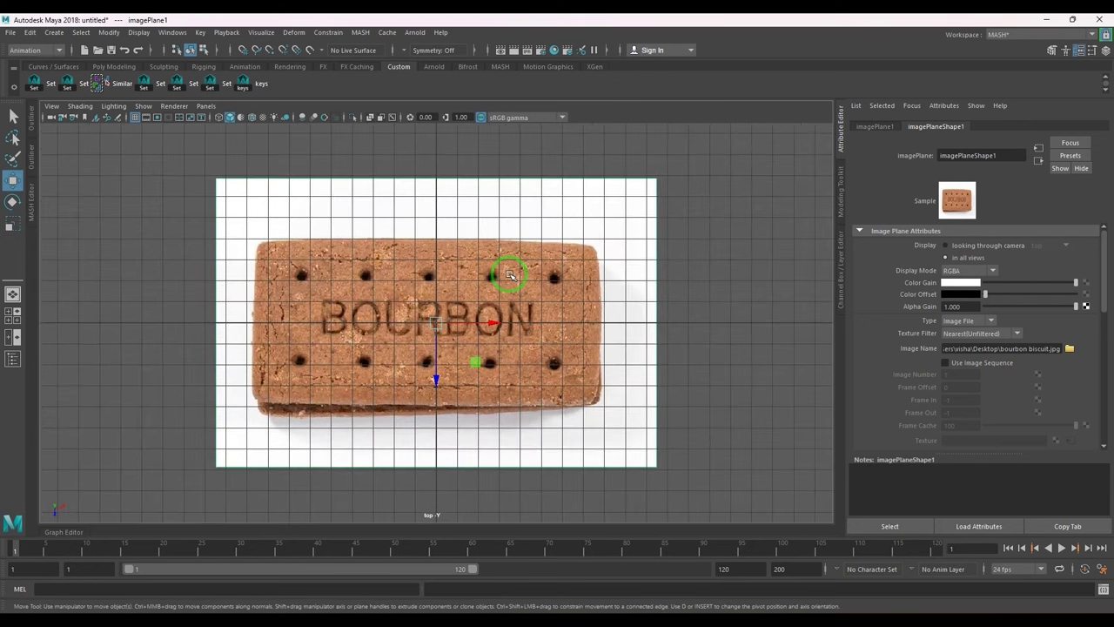
- Create a polygon cube over the reference image and set its width to 18 and its depth to 8
{"action": "left_click", "coordinate": [116, 67]}
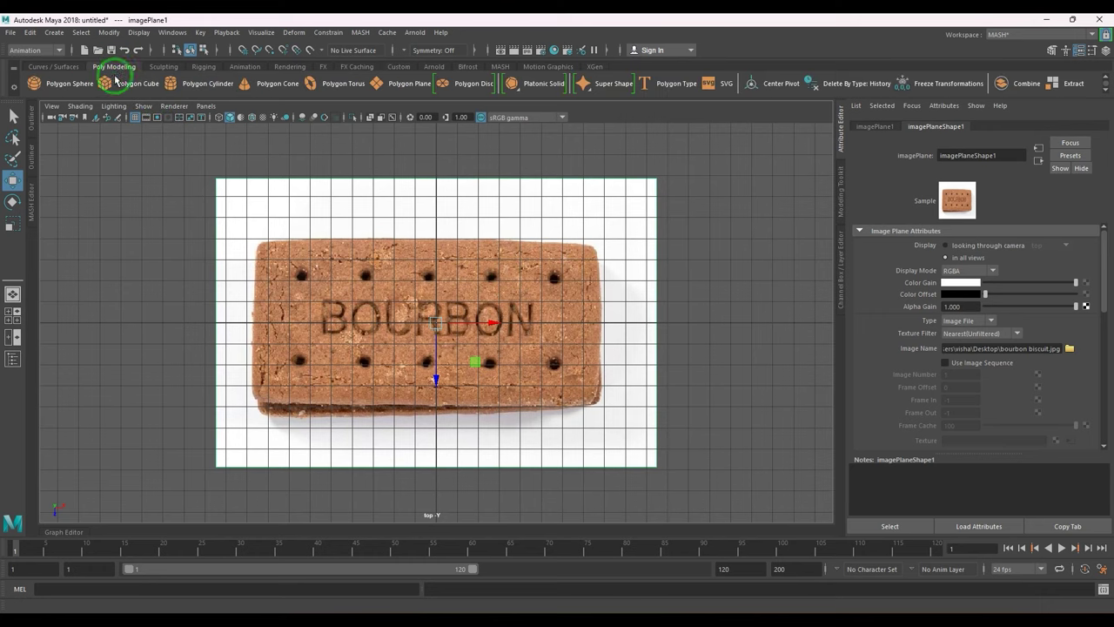
{"action": "left_click", "coordinate": [103, 83]}
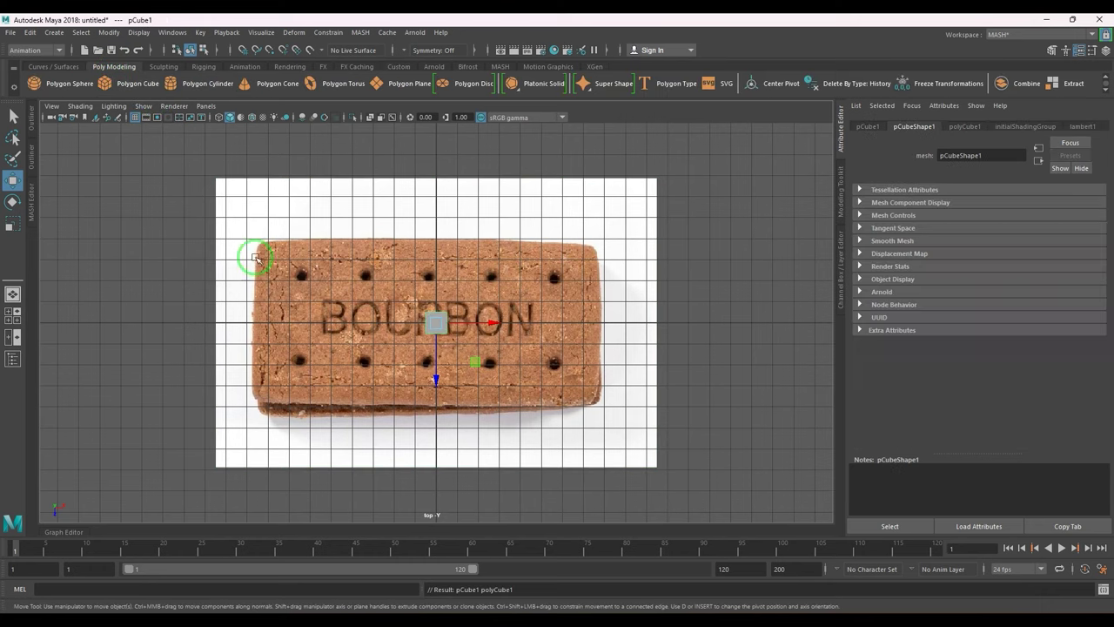
{"action": "left_click", "coordinate": [1095, 50]}
{"action": "left_click", "coordinate": [692, 259]}
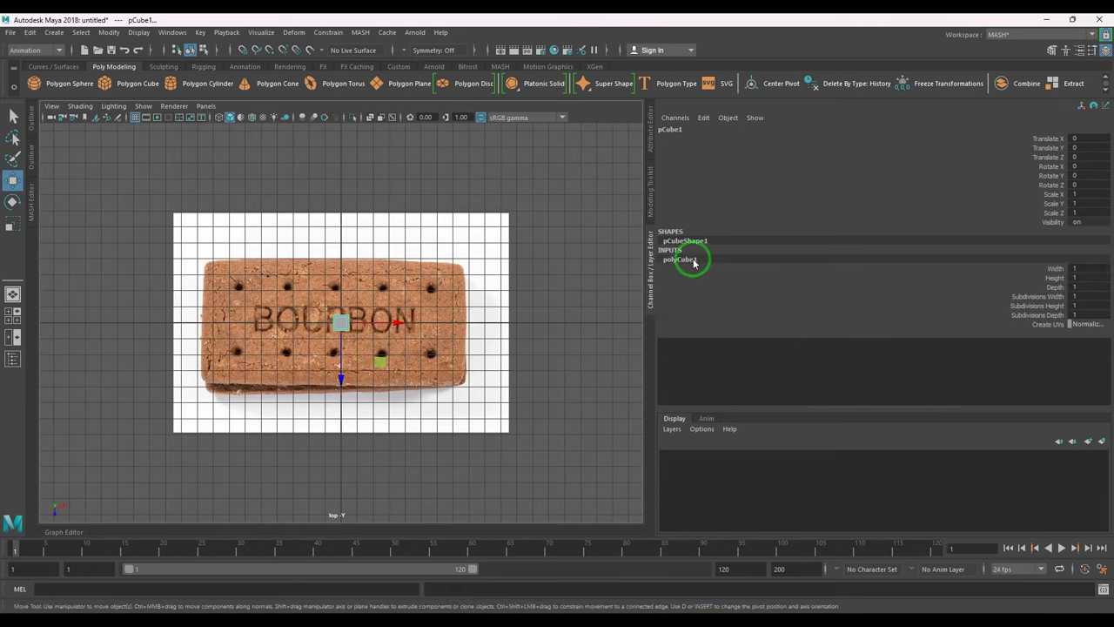
{"action": "double_click", "coordinate": [1091, 268]}
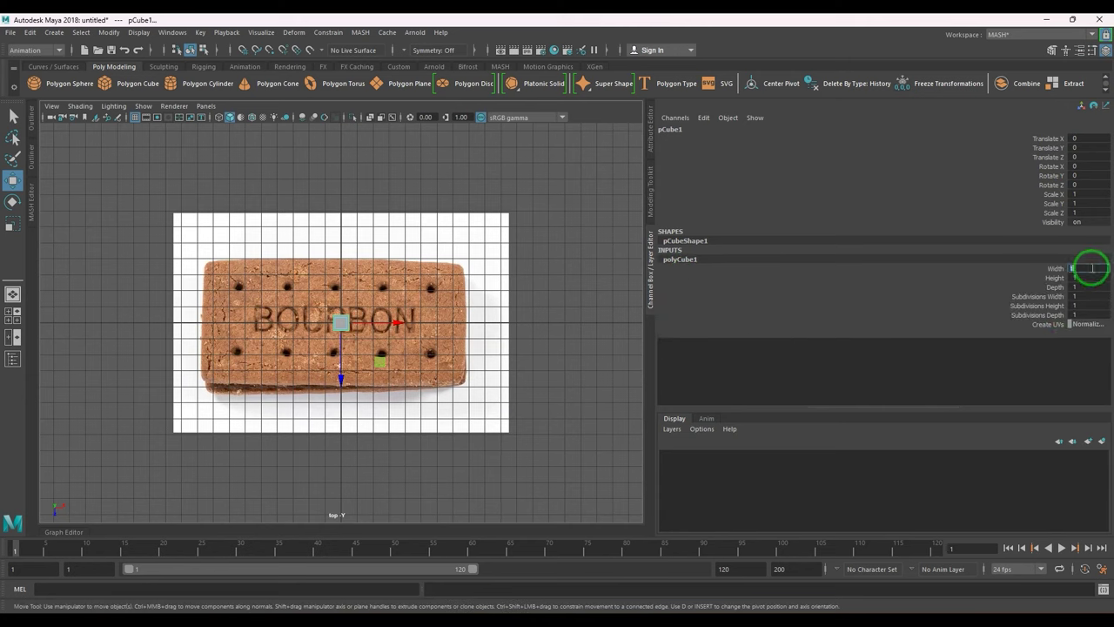
{"action": "key", "text": "Return"}
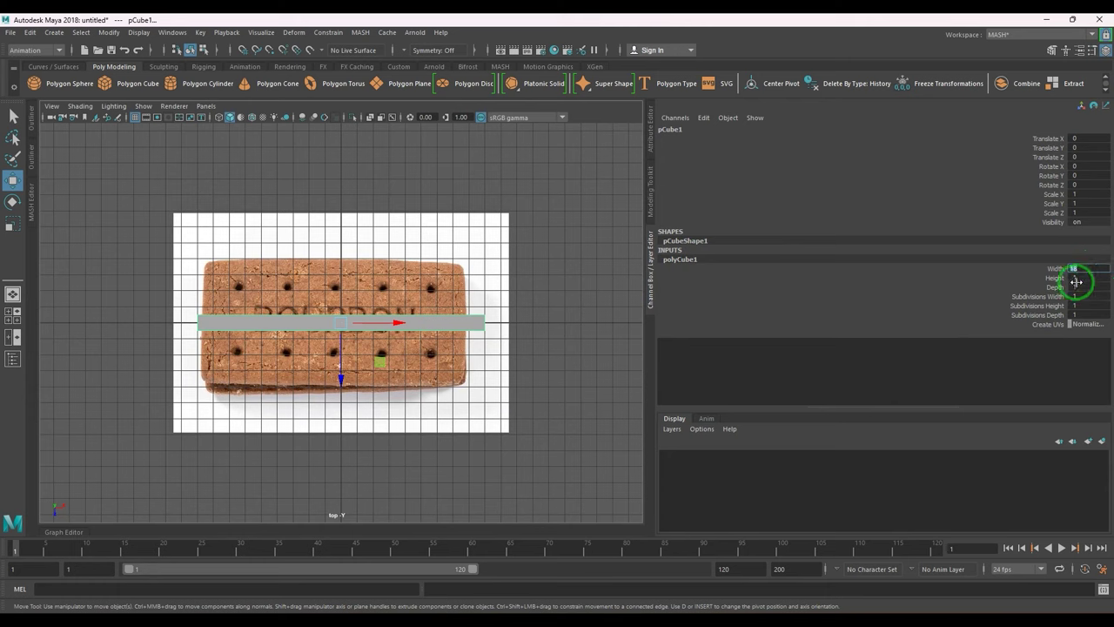
{"action": "double_click", "coordinate": [1083, 287]}
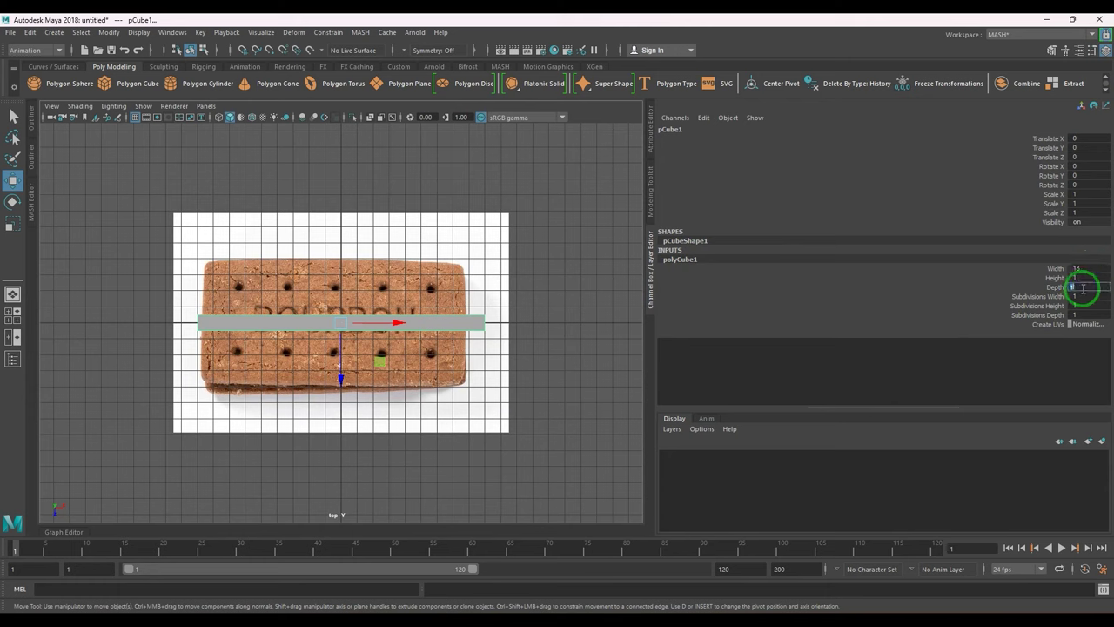
{"action": "type", "text": "8"}
{"action": "key", "text": "Return"}
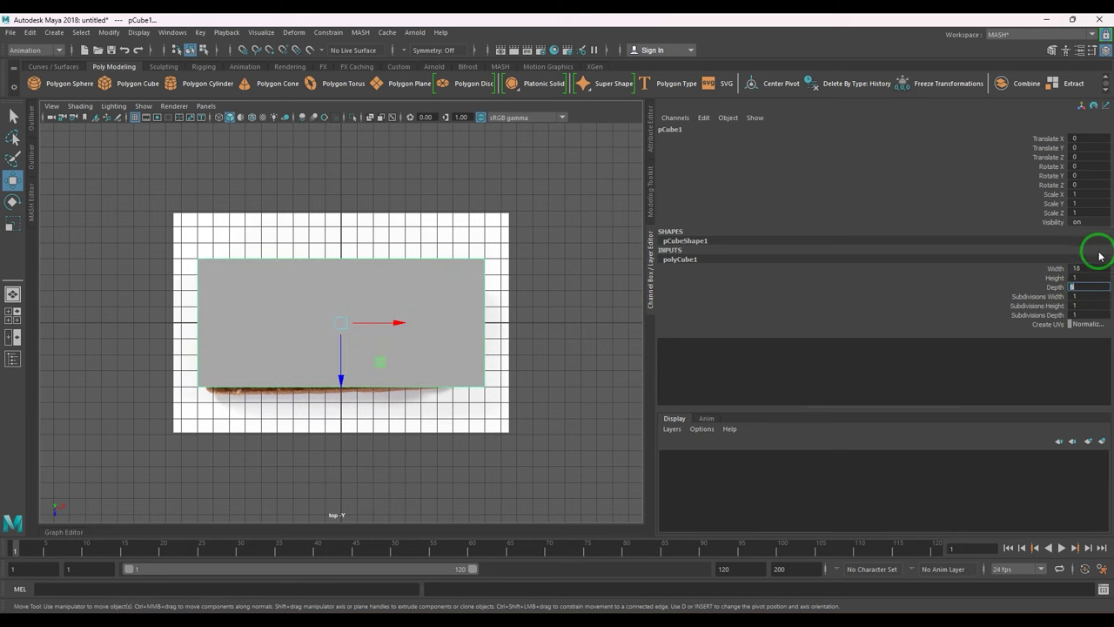
- Turn on X-ray display to see the reference through the cube, and set the cube's width to 17
{"action": "middle_click_drag", "start_coordinate": [373, 334], "coordinate": [415, 330], "text": "alt"}
{"action": "right_click_drag", "start_coordinate": [415, 330], "coordinate": [445, 383], "text": "alt"}
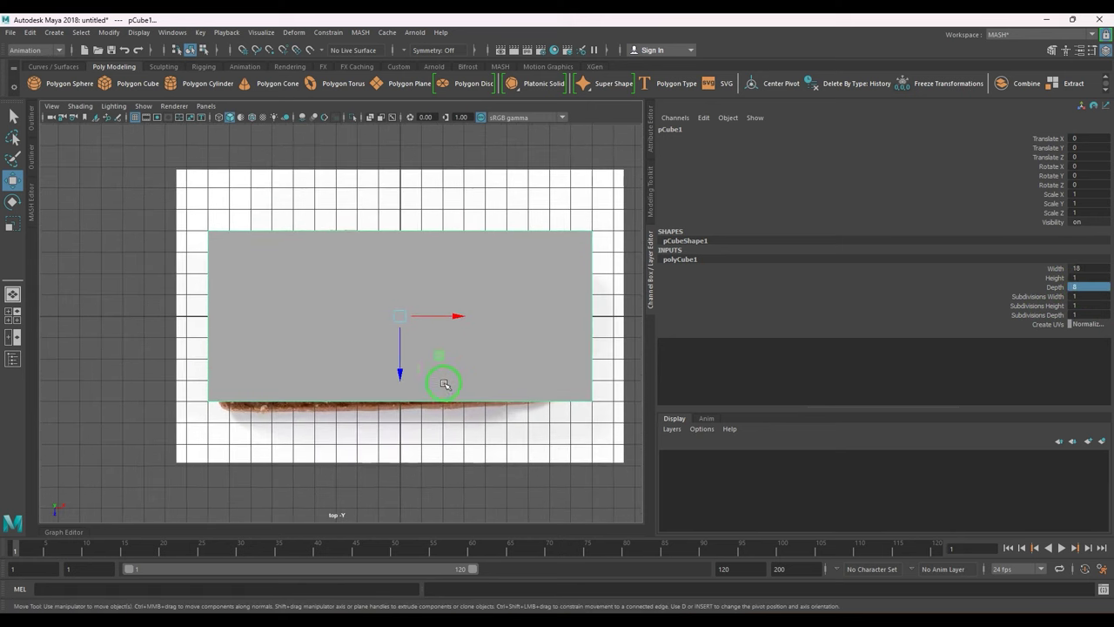
{"action": "left_click", "coordinate": [370, 117]}
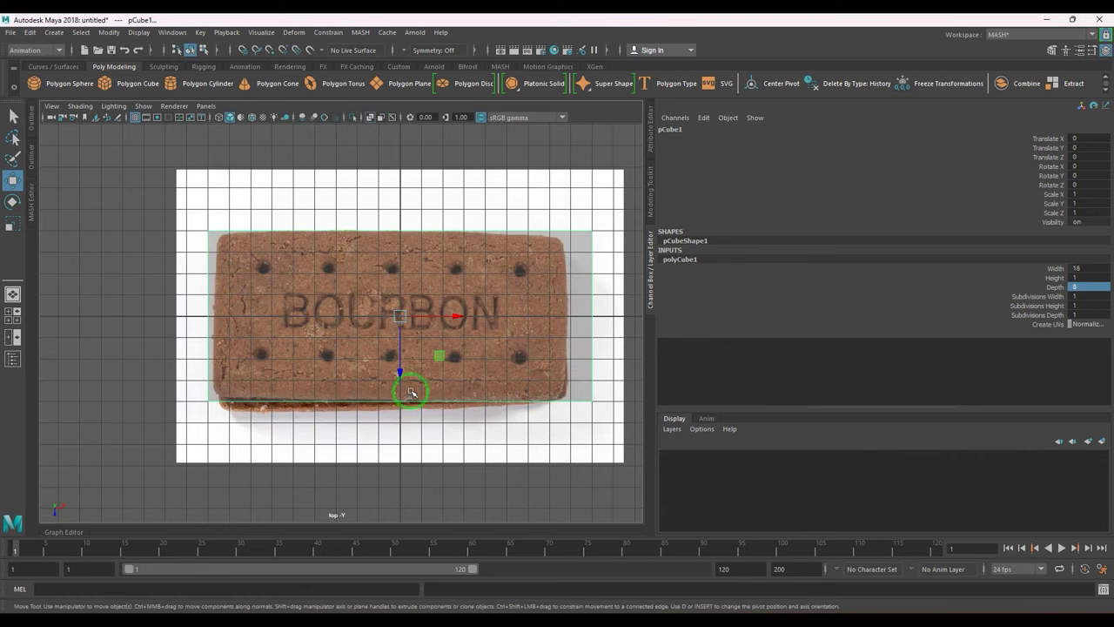
{"action": "double_click", "coordinate": [1097, 269]}
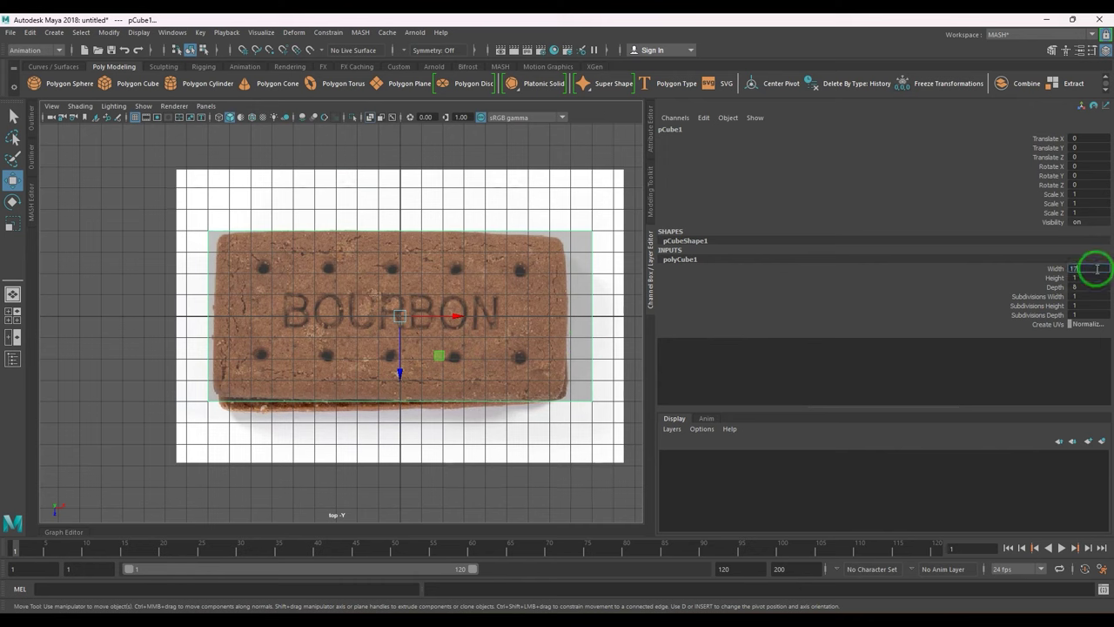
{"action": "type", "text": "17"}
{"action": "key", "text": "Return"}
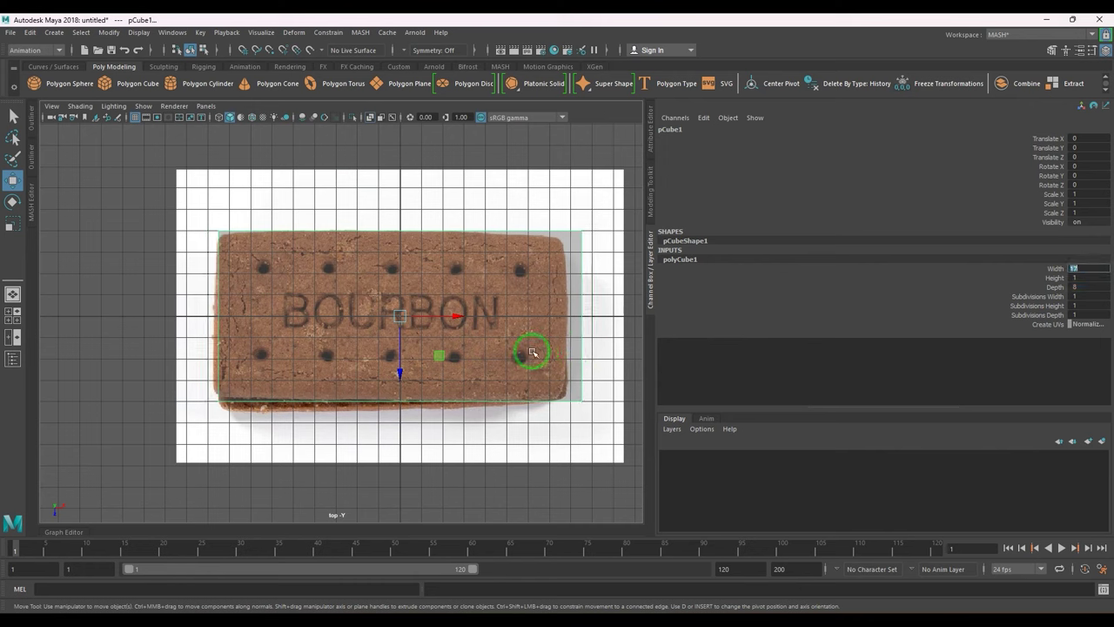
- Shift the reference image plane to about 0.435 on X so the biscuit is centred under the cube, and reselect the cube
{"action": "left_click_drag", "start_coordinate": [405, 152], "coordinate": [425, 202]}
{"action": "left_click_drag", "start_coordinate": [455, 316], "coordinate": [468, 318]}
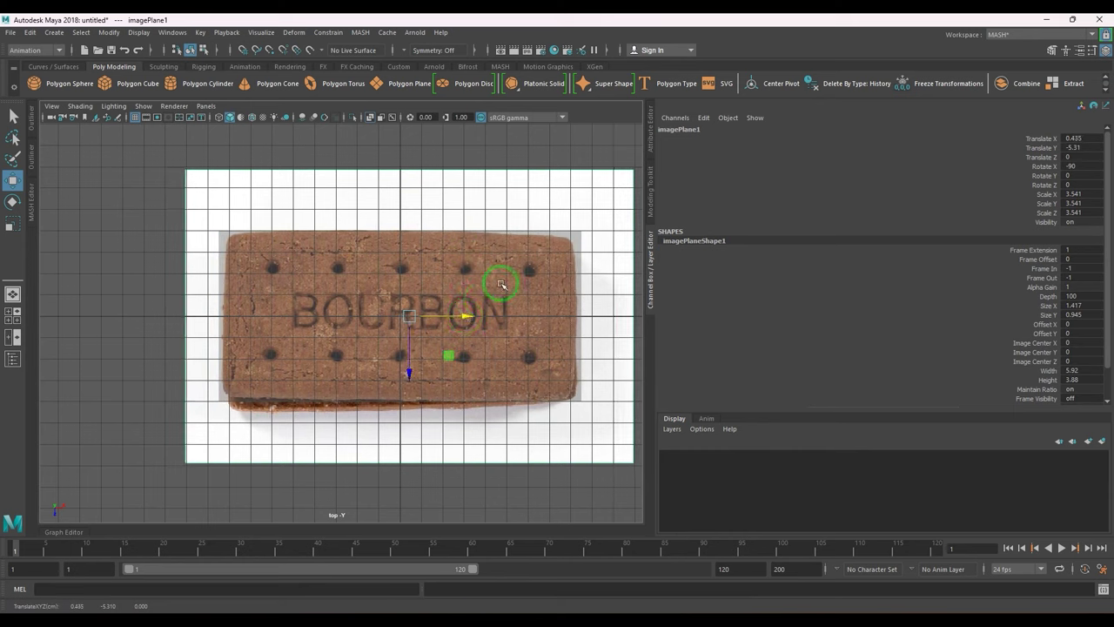
{"action": "left_click", "coordinate": [581, 263]}
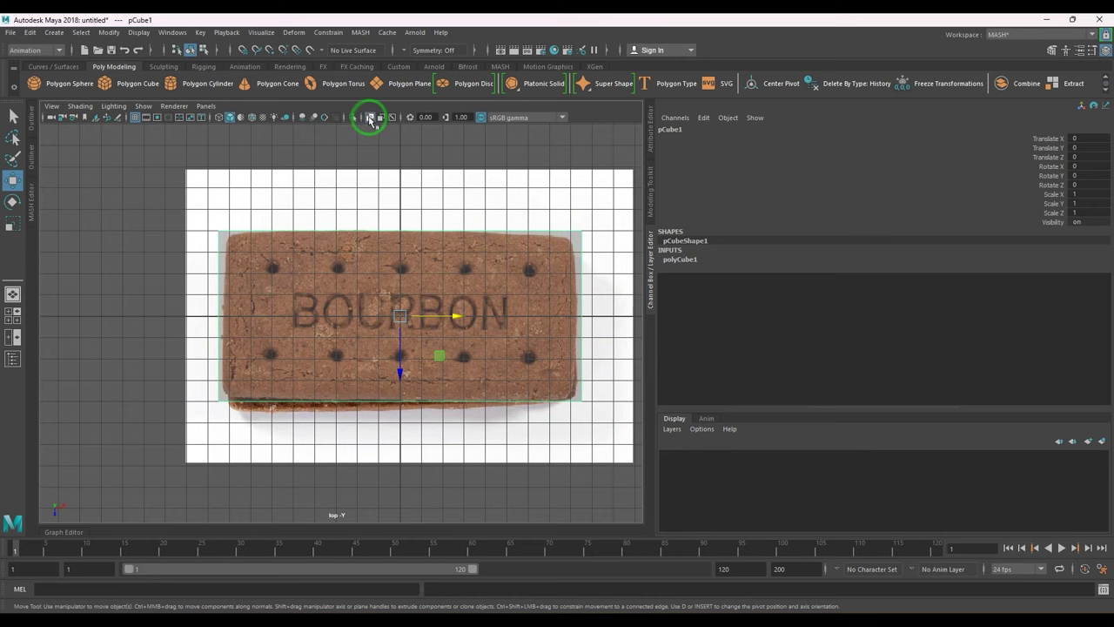
{"action": "left_click", "coordinate": [369, 119]}
{"action": "left_click_drag", "start_coordinate": [399, 370], "coordinate": [396, 522]}
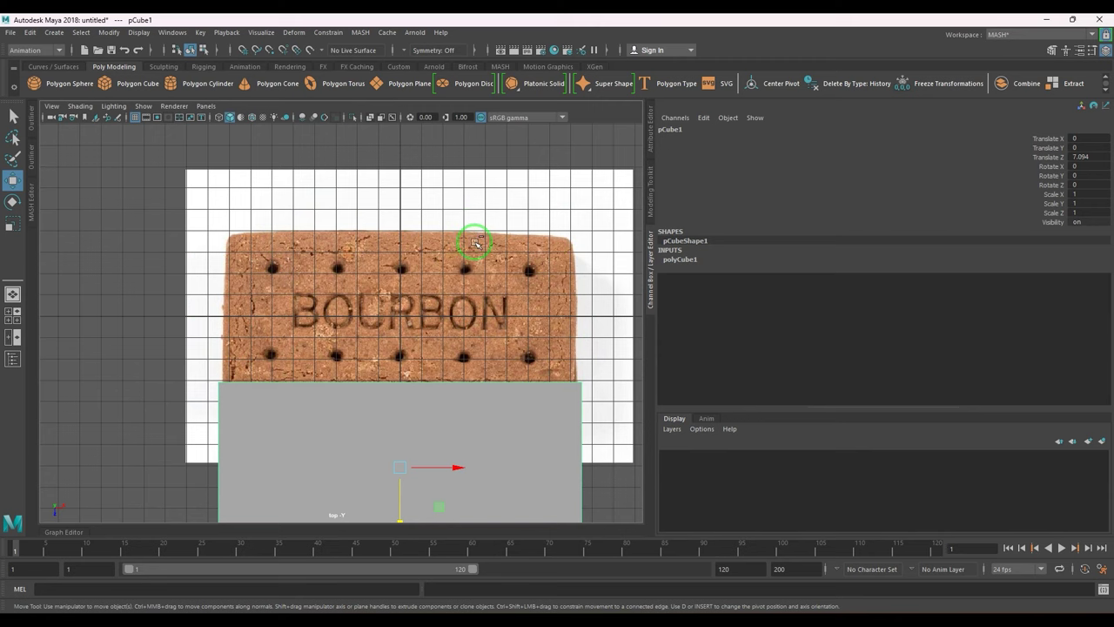
{"action": "key", "text": "ctrl+z"}
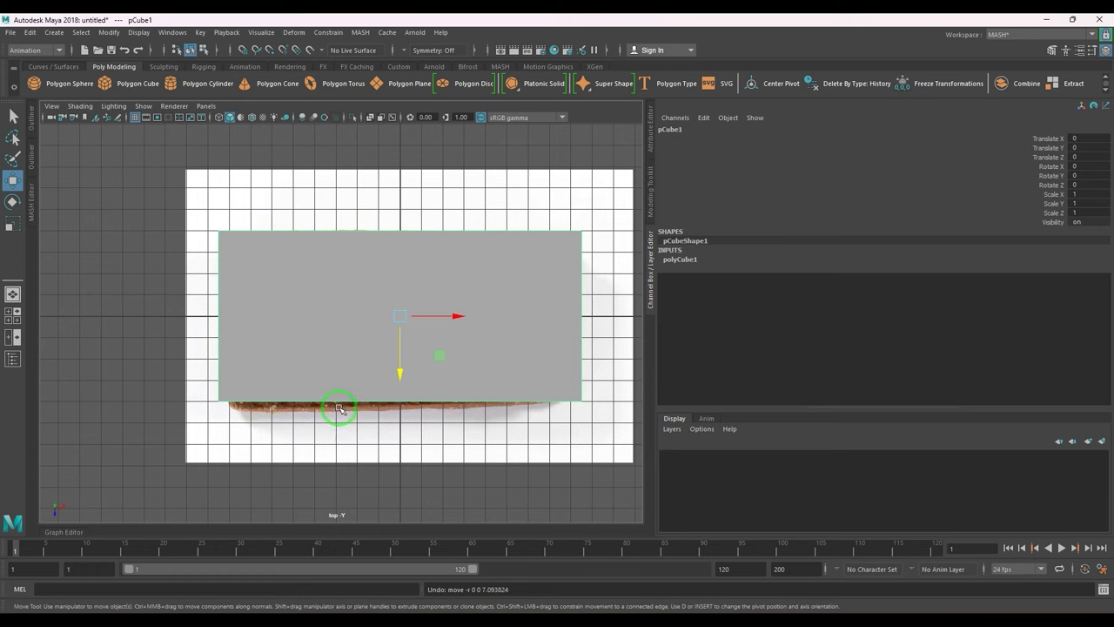
{"action": "left_click", "coordinate": [369, 117]}
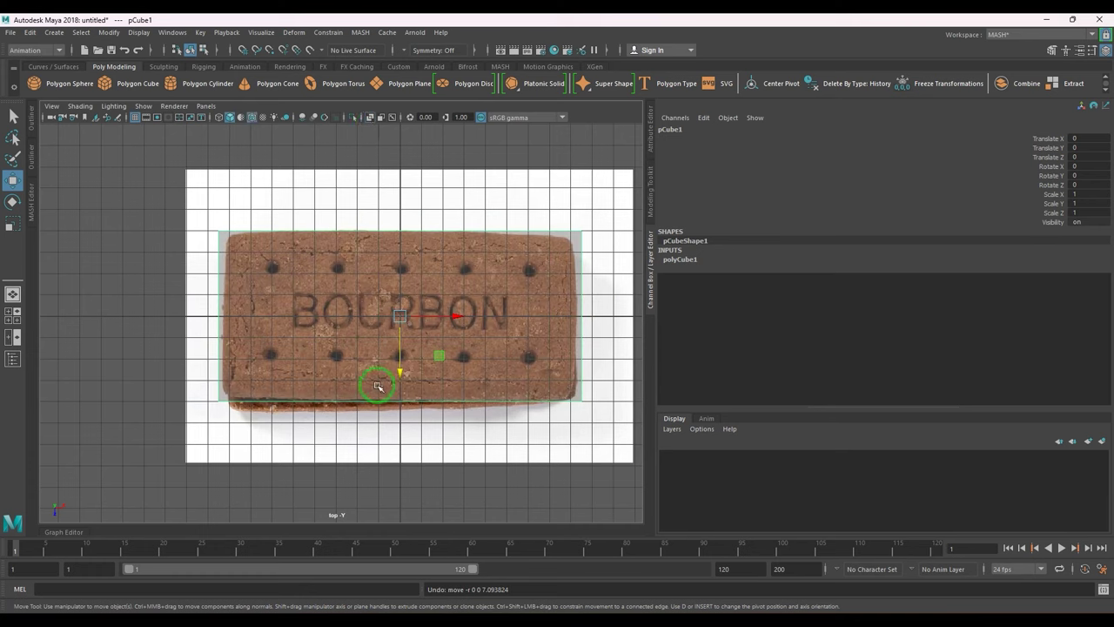
- Set the cube's width to 16 to fit the biscuit's outline
{"action": "left_click", "coordinate": [688, 260]}
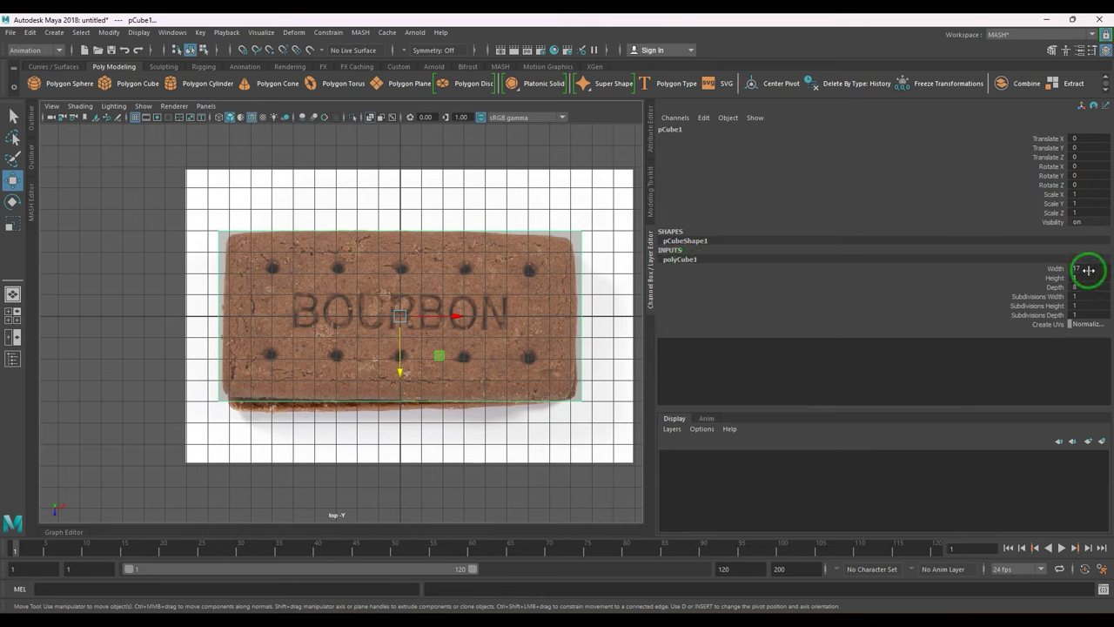
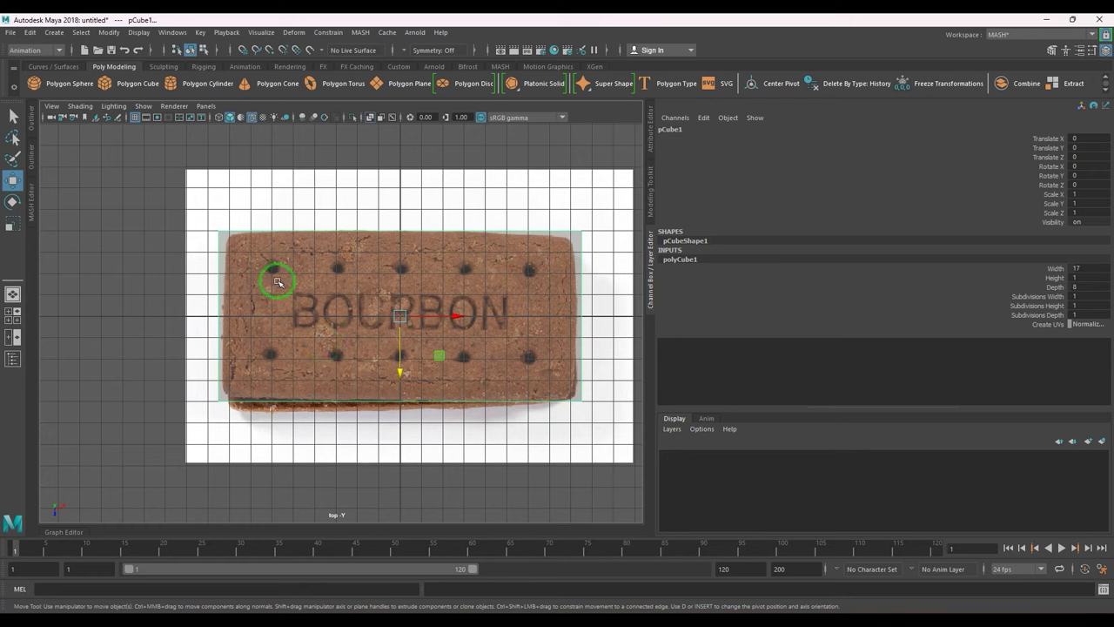
{"action": "double_click", "coordinate": [1088, 268]}
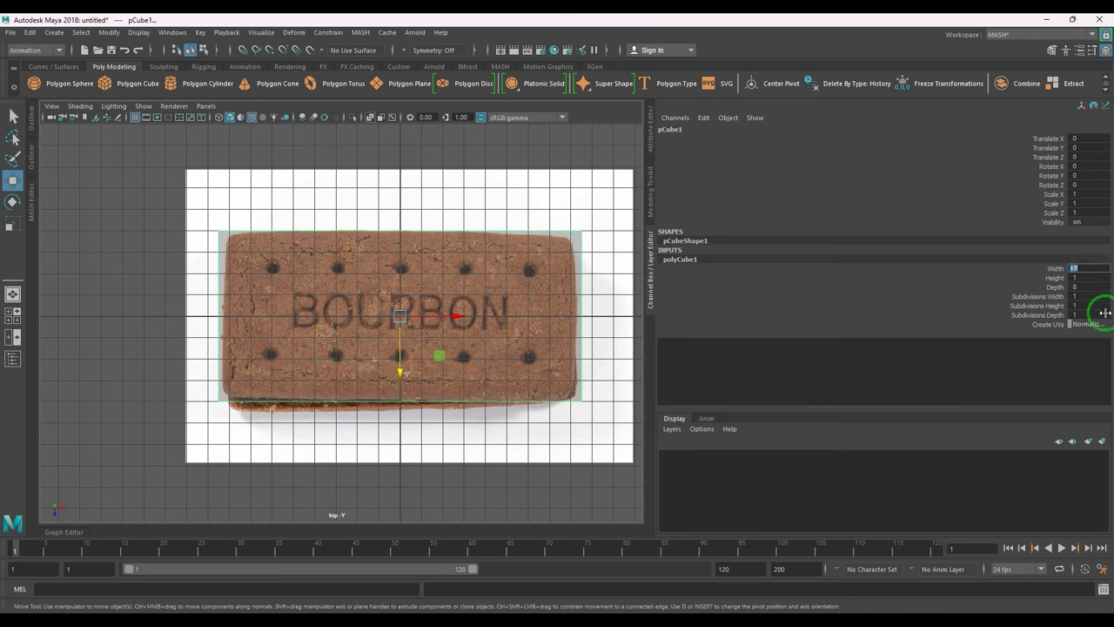
{"action": "key", "text": "Return"}
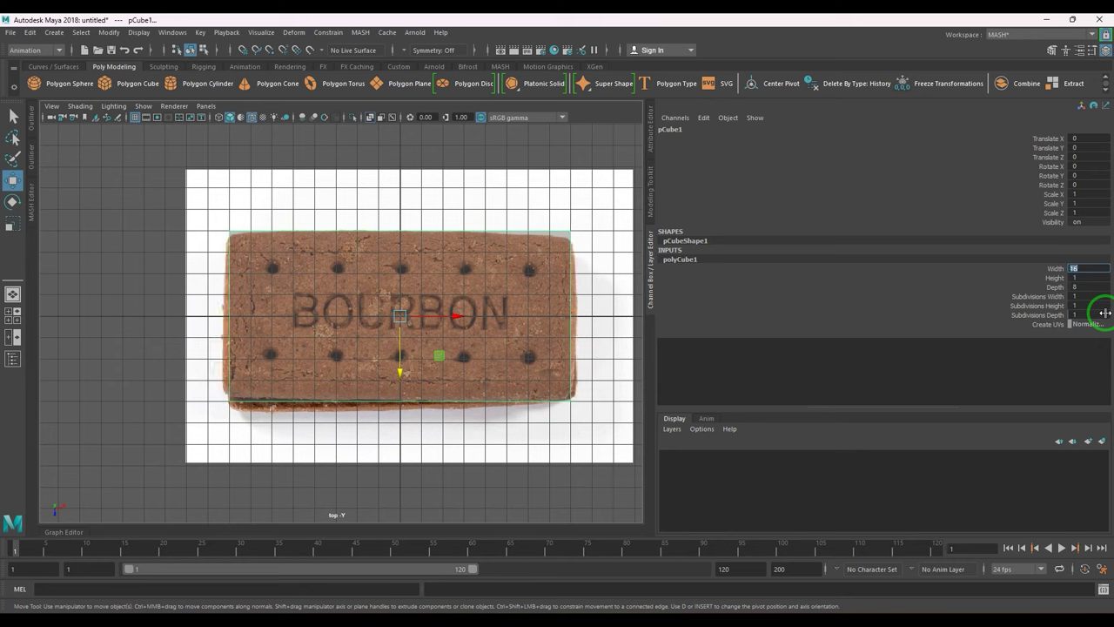
- Set the cube's subdivisions to 16 in width and 8 in depth
{"action": "double_click", "coordinate": [1094, 295]}
{"action": "type", "text": "16"}
{"action": "key", "text": "Return"}
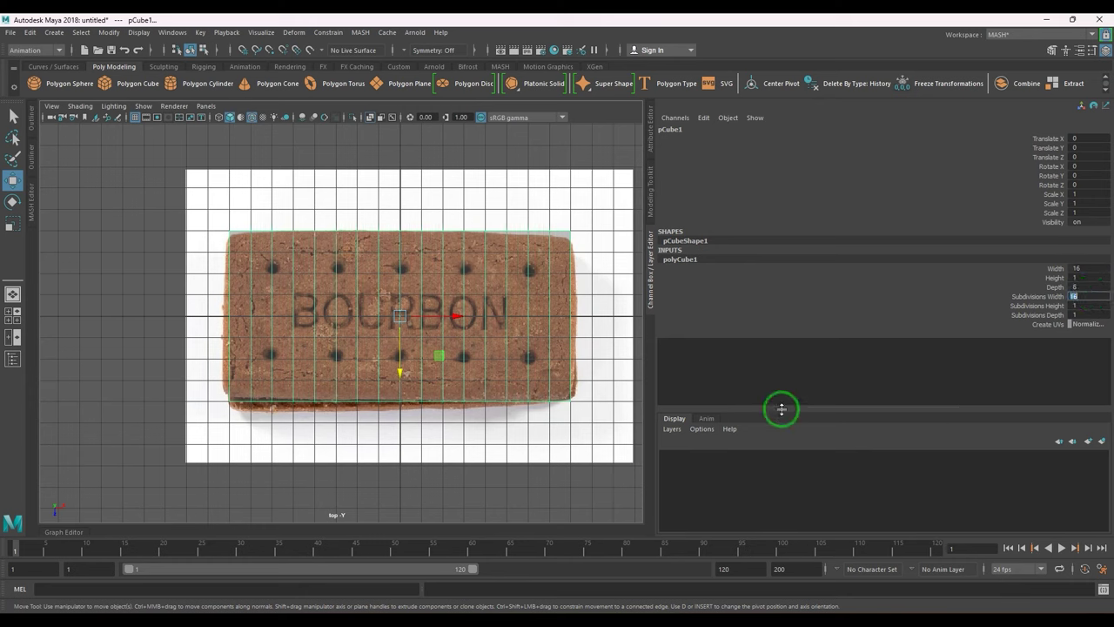
{"action": "left_click", "coordinate": [1096, 315]}
{"action": "type", "text": "8"}
{"action": "key", "text": "Return"}
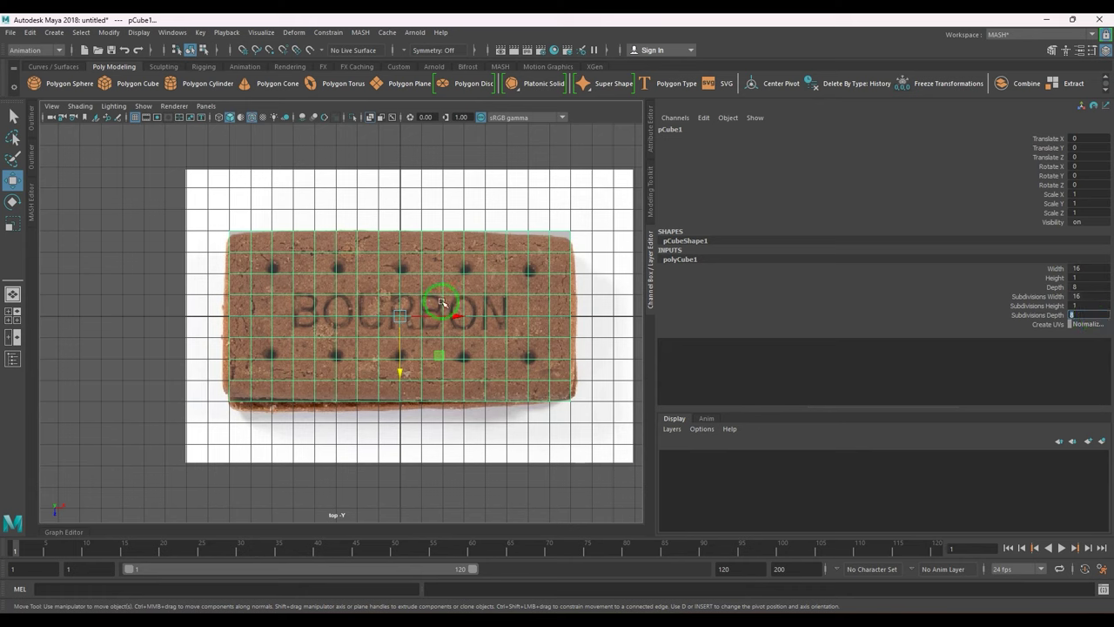
{"action": "key", "text": "F9"}
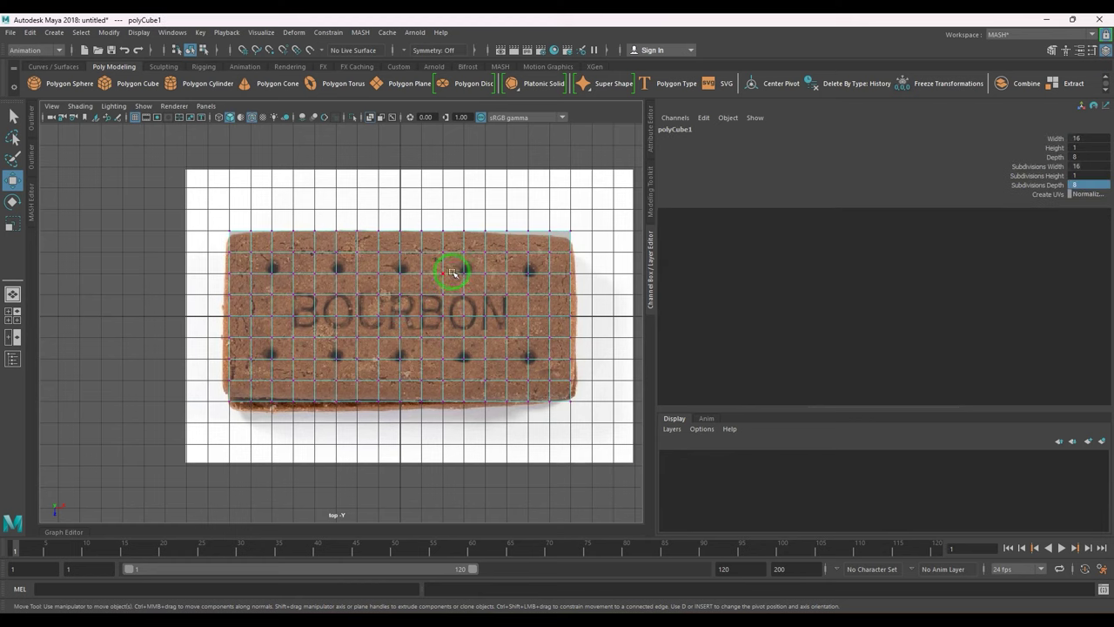
{"action": "left_click", "coordinate": [465, 275]}
{"action": "left_click_drag", "start_coordinate": [459, 353], "coordinate": [471, 366], "text": "shift"}
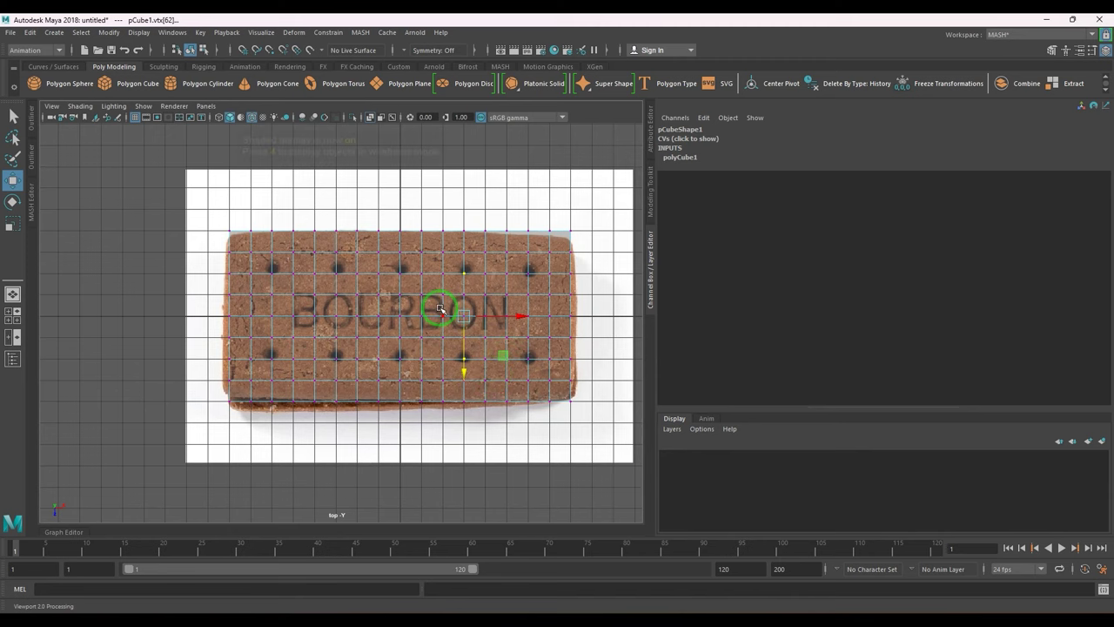
- Turn off X-ray display and, in the front view, delete the cube's side and bottom faces, leaving only the top surface
{"action": "key", "text": "space"}
{"action": "left_click_drag", "start_coordinate": [440, 309], "coordinate": [441, 267]}
{"action": "left_click", "coordinate": [371, 118]}
{"action": "mouse_move", "coordinate": [344, 368]}
{"action": "left_mouse_down", "text": "alt"}
{"action": "mouse_move", "coordinate": [381, 345]}
{"action": "mouse_move", "coordinate": [328, 401]}
{"action": "mouse_move", "coordinate": [351, 313]}
{"action": "mouse_move", "coordinate": [356, 360]}
{"action": "left_mouse_up", "text": "alt"}
{"action": "scroll", "coordinate": [383, 348], "scroll_direction": "up", "scroll_amount": 5}
{"action": "scroll", "coordinate": [425, 346], "scroll_direction": "down", "scroll_amount": 3}
{"action": "key", "text": "space"}
{"action": "key", "text": "f"}
{"action": "left_click", "coordinate": [358, 357]}
{"action": "left_click_drag", "start_coordinate": [613, 371], "coordinate": [74, 327]}
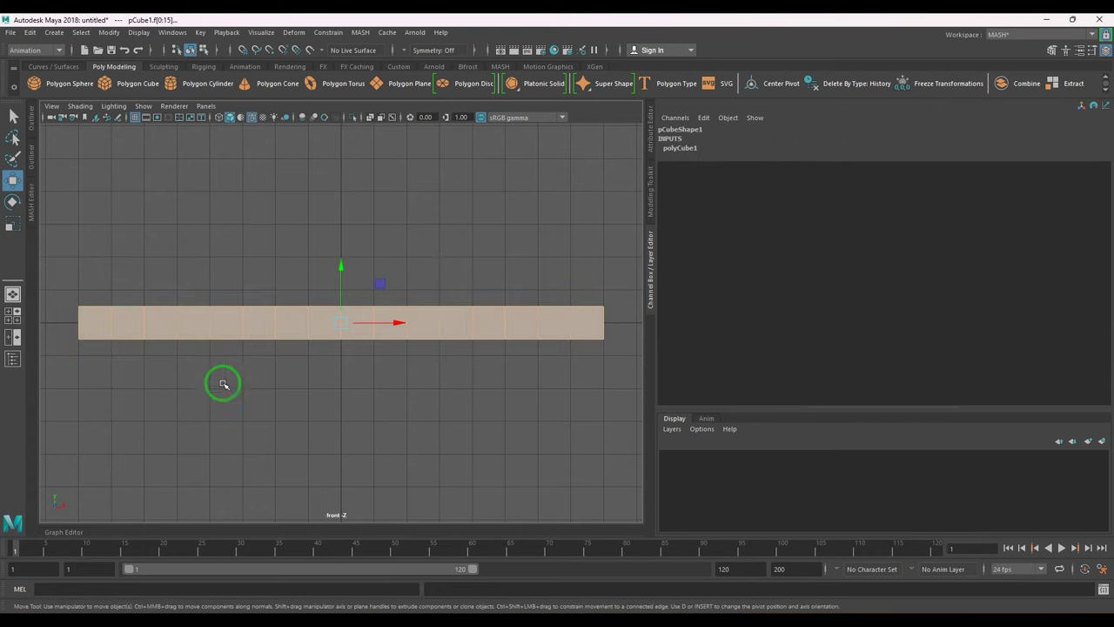
{"action": "key", "text": "Delete"}
- In the top view with wireframe display, select the ten mesh vertices at the biscuit's hole positions
{"action": "key", "text": "space"}
{"action": "left_click_drag", "start_coordinate": [369, 385], "coordinate": [301, 369]}
{"action": "scroll", "coordinate": [326, 350], "scroll_direction": "up", "scroll_amount": 2}
{"action": "middle_click_drag", "start_coordinate": [340, 336], "coordinate": [285, 340], "text": "alt"}
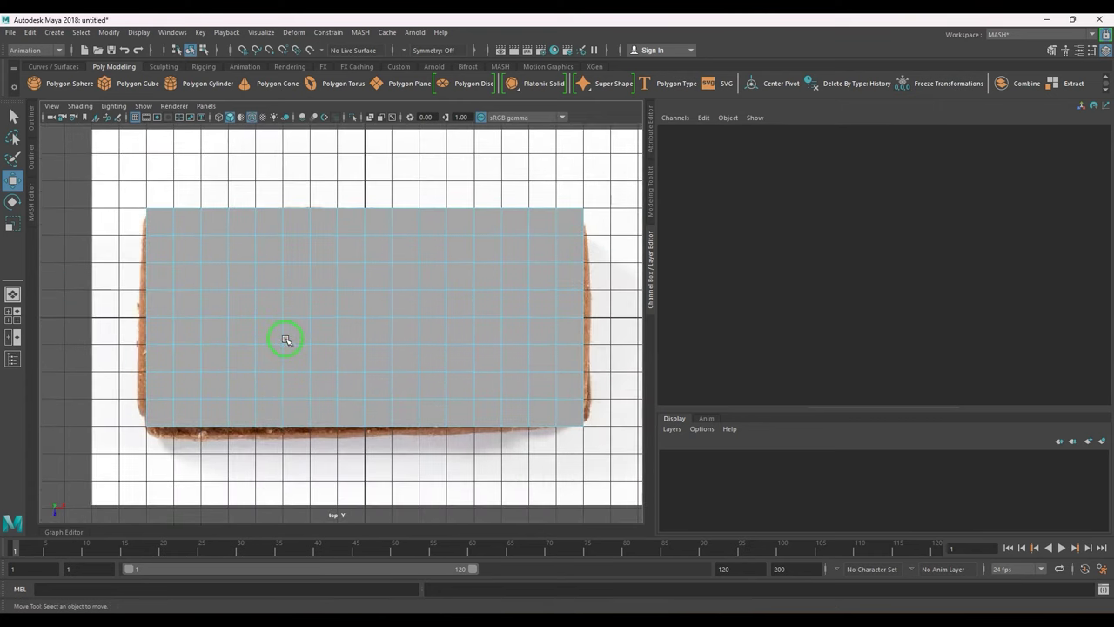
{"action": "key", "text": "4"}
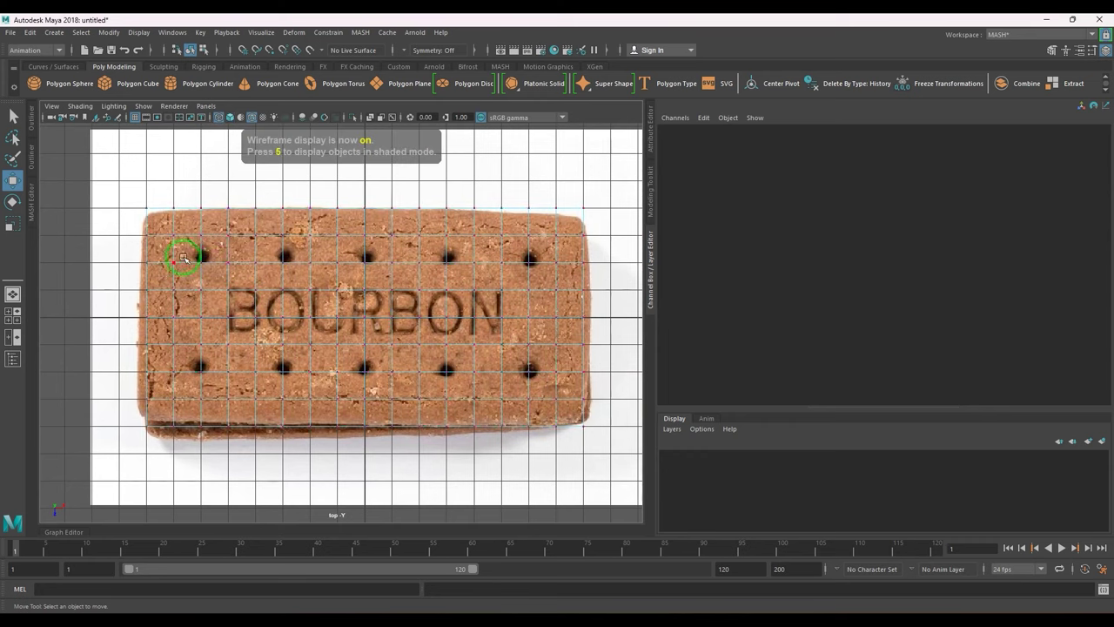
{"action": "left_click", "coordinate": [204, 268]}
{"action": "left_click", "coordinate": [286, 265], "text": "shift"}
{"action": "left_click", "coordinate": [367, 265], "text": "shift"}
{"action": "middle_click_drag", "start_coordinate": [453, 272], "coordinate": [544, 359]}
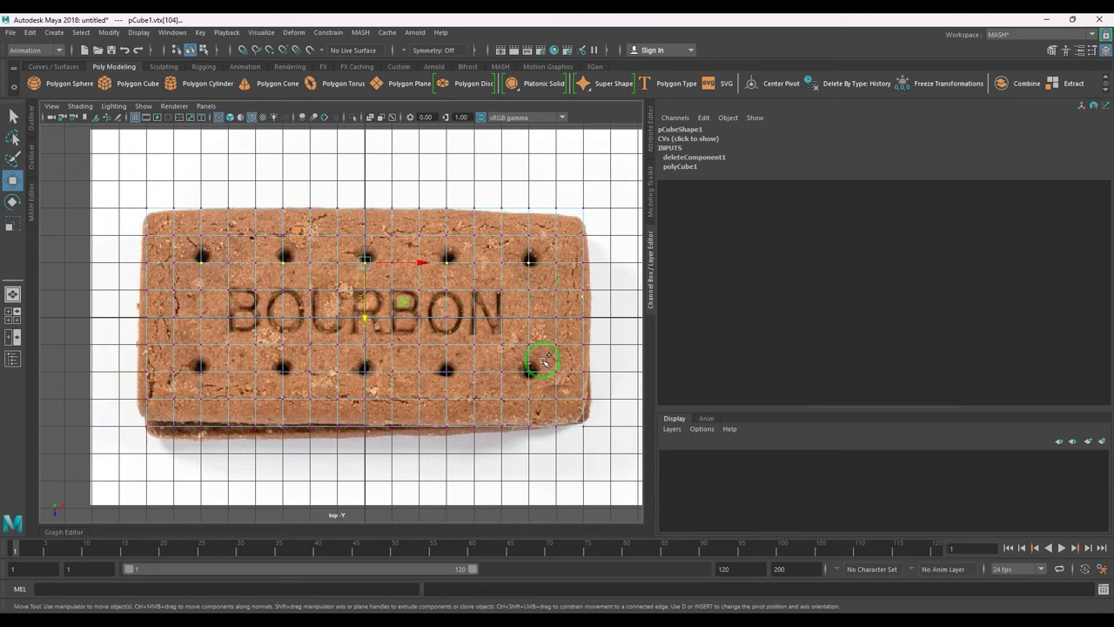
{"action": "left_click_drag", "start_coordinate": [540, 378], "coordinate": [541, 381], "text": "shift"}
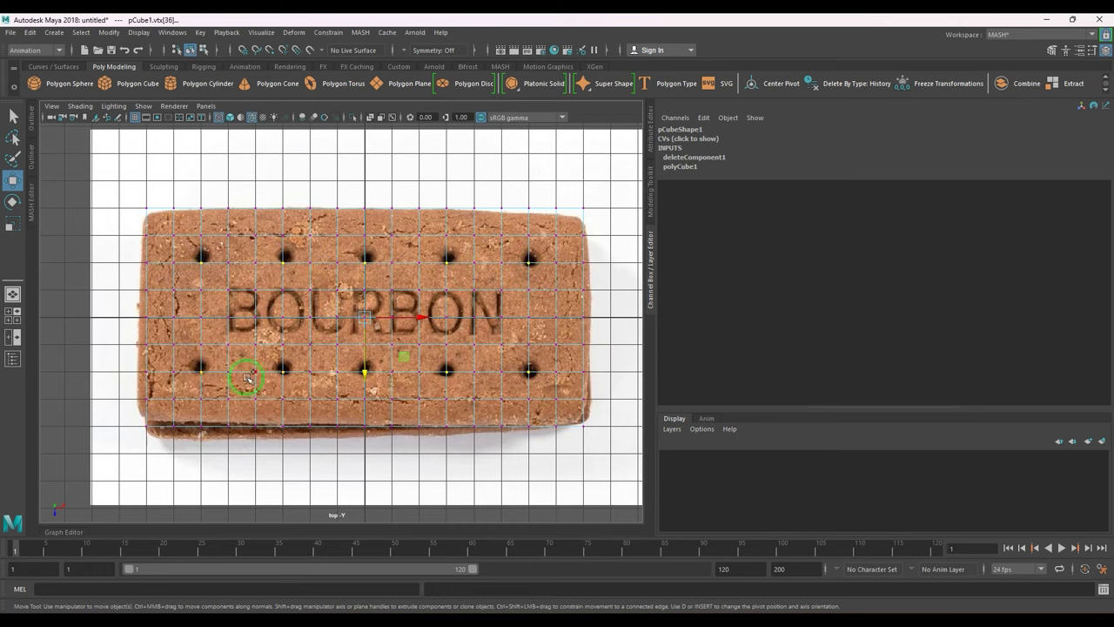
- Restore shaded display and chamfer the ten selected vertices with a width of 0.25
{"action": "key", "text": "5"}
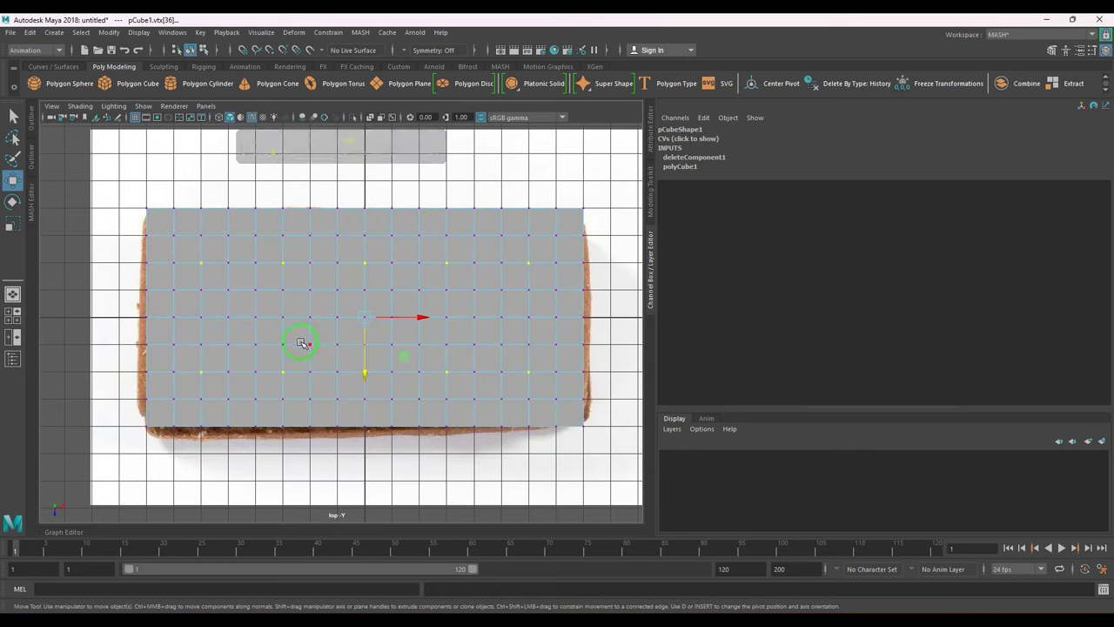
{"action": "right_click", "coordinate": [349, 256], "text": "shift"}
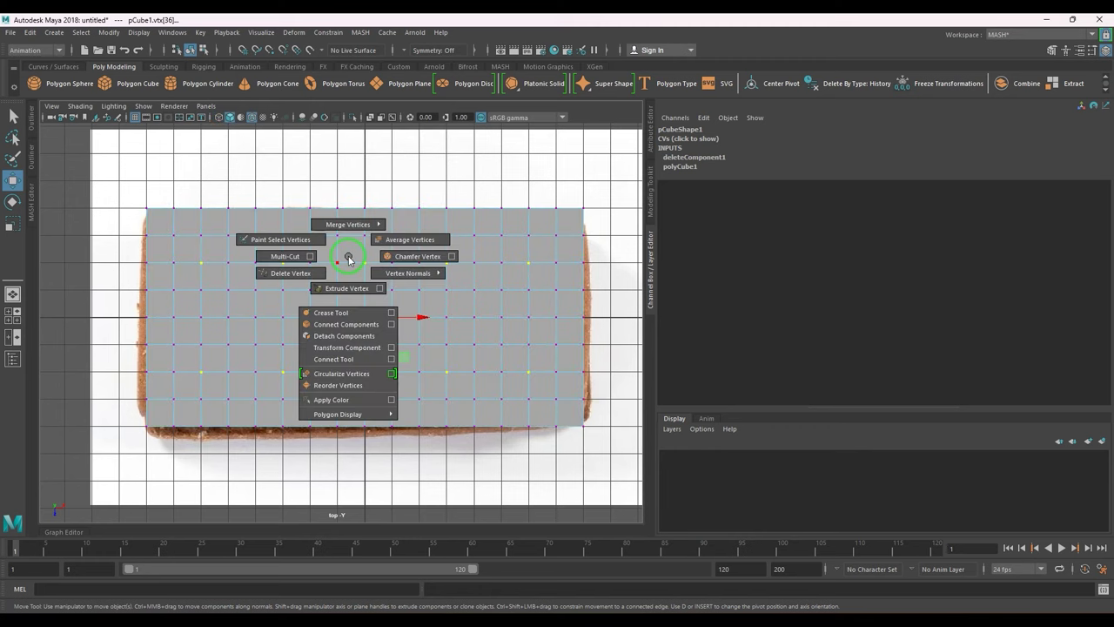
{"action": "left_click", "coordinate": [405, 256]}
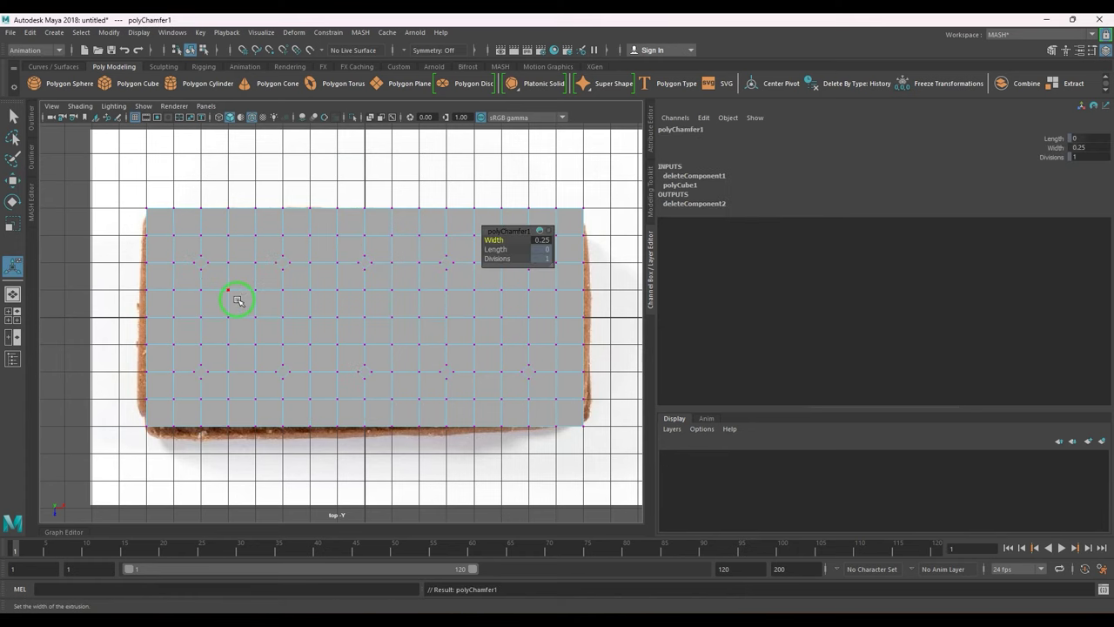
- Undo the vertex chamfer and, using wireframe display in the top view, select the mesh edges meeting at each of the ten hole positions
{"action": "key", "text": "ctrl+z"}
{"action": "right_click_drag", "start_coordinate": [198, 274], "coordinate": [189, 244]}
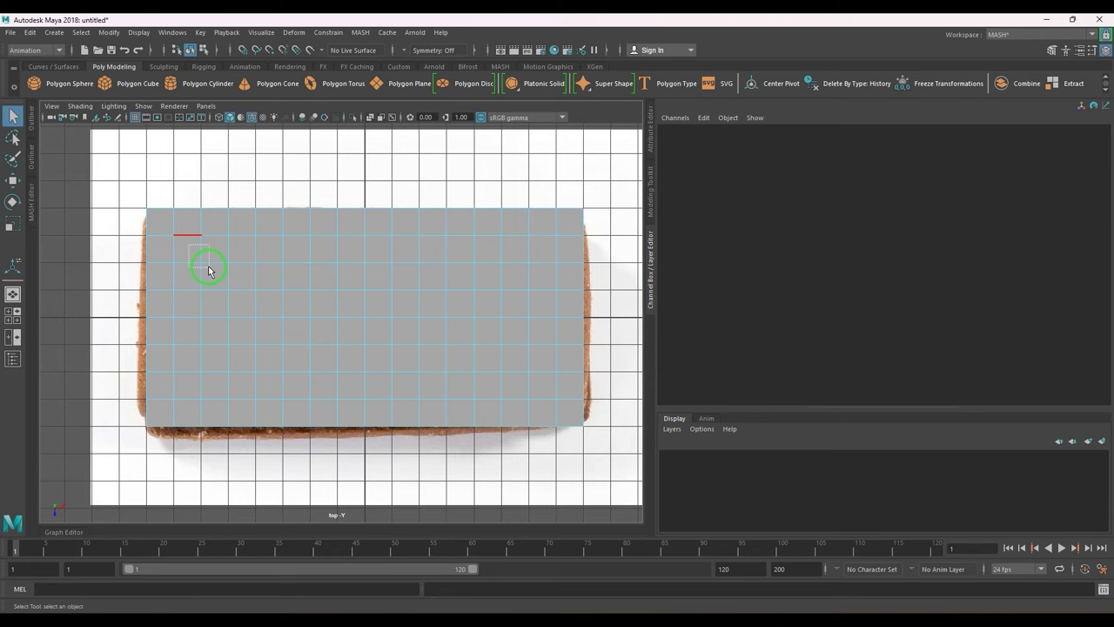
{"action": "left_click_drag", "start_coordinate": [208, 270], "coordinate": [208, 271]}
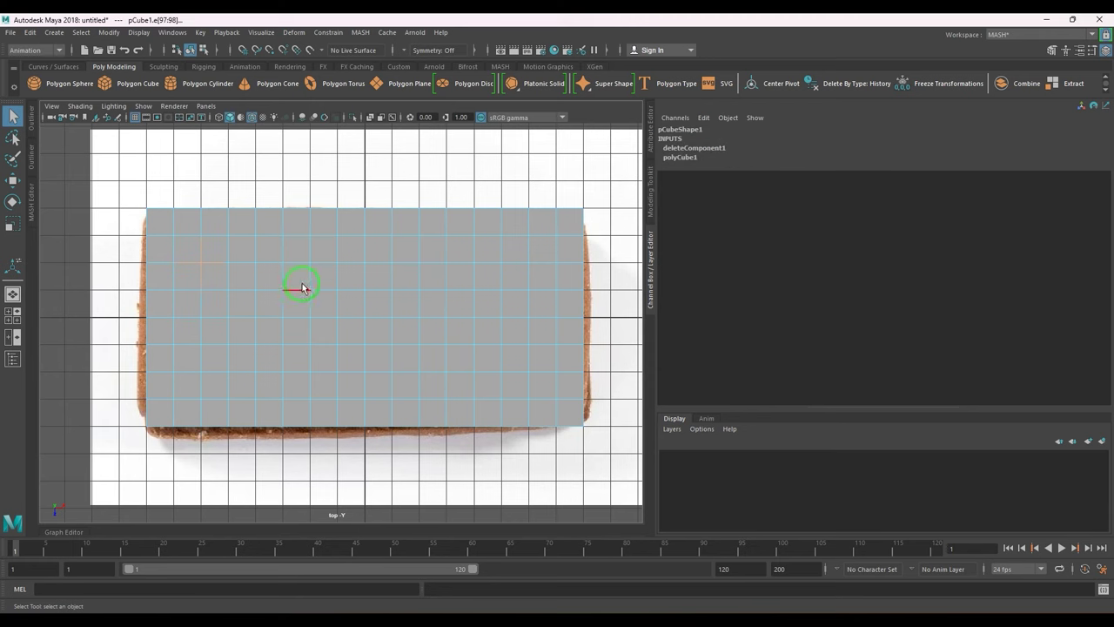
{"action": "key", "text": "4"}
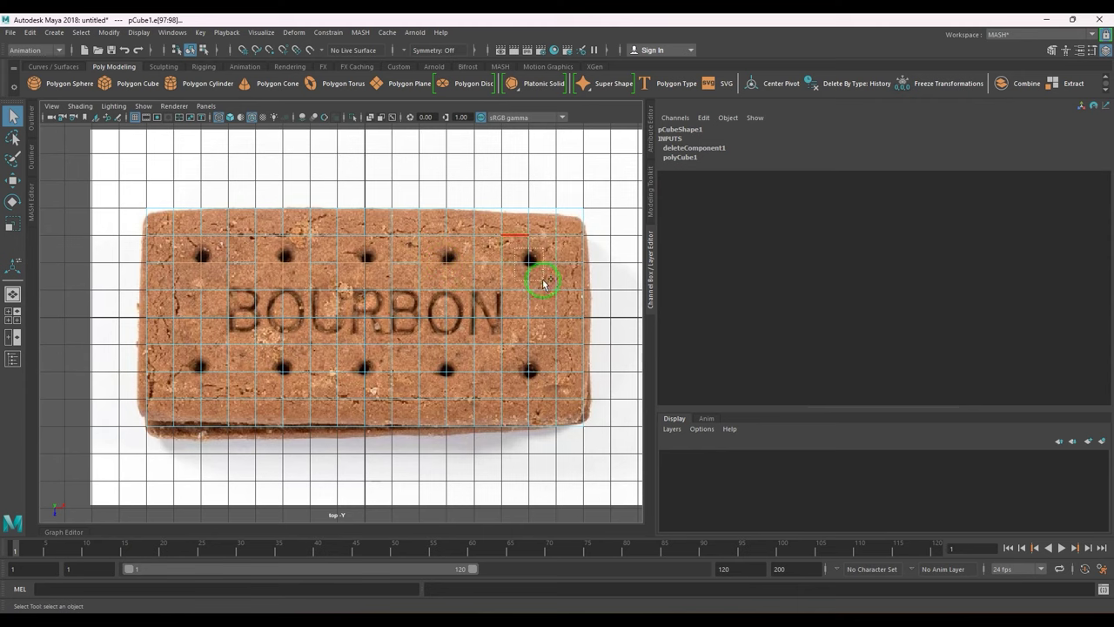
{"action": "left_click", "coordinate": [431, 370]}
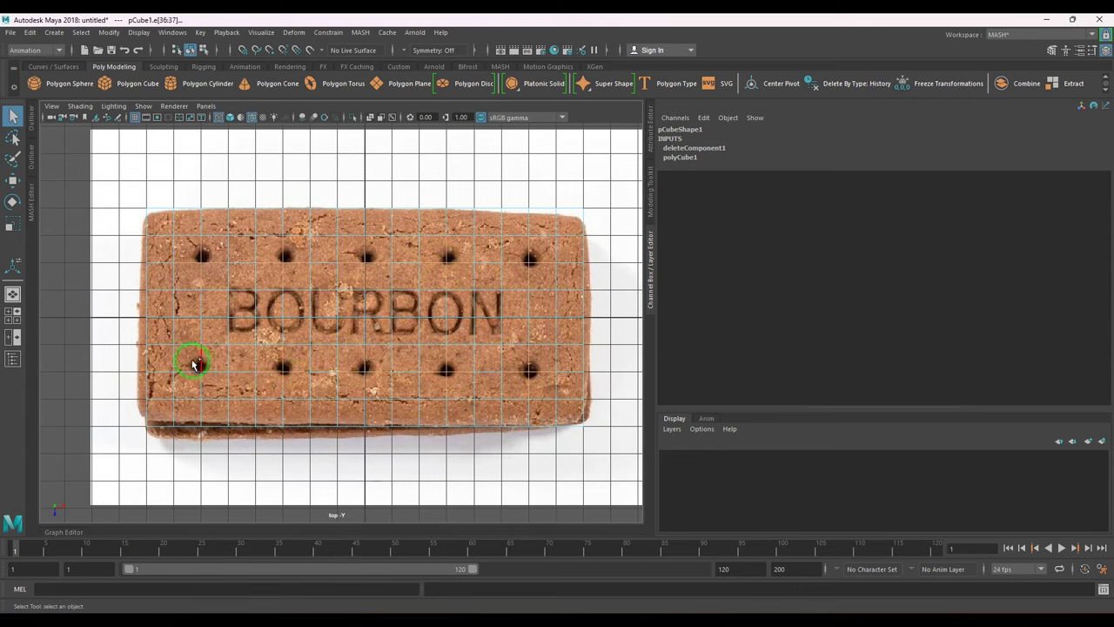
- In the shaded perspective view, turn off view colour management and the grid, and delete the selected edges at the hole positions
{"action": "key", "text": "5"}
{"action": "key", "text": "space"}
{"action": "left_click_drag", "start_coordinate": [242, 377], "coordinate": [272, 343]}
{"action": "left_click_drag", "start_coordinate": [371, 338], "coordinate": [383, 389], "text": "alt"}
{"action": "left_click", "coordinate": [480, 117]}
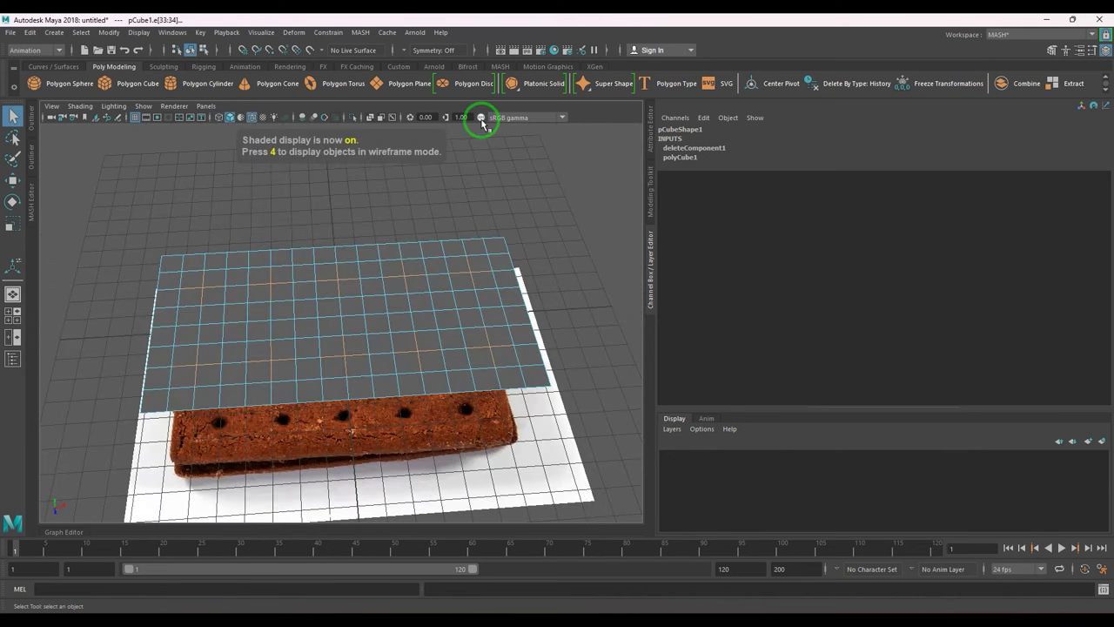
{"action": "left_click", "coordinate": [135, 116]}
{"action": "left_click_drag", "start_coordinate": [239, 317], "coordinate": [193, 255], "text": "alt"}
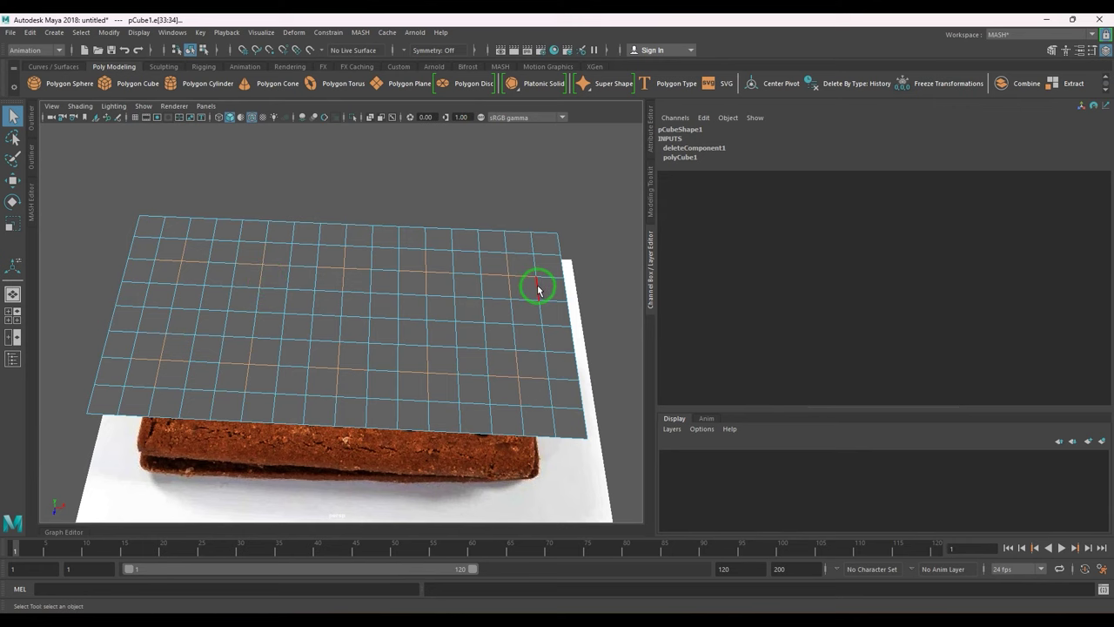
{"action": "right_click_drag", "start_coordinate": [505, 169], "coordinate": [443, 191], "text": "shift"}
- Select the ten large square faces at the hole positions, five in each row
{"action": "key", "text": "F11"}
{"action": "left_click", "coordinate": [180, 260]}
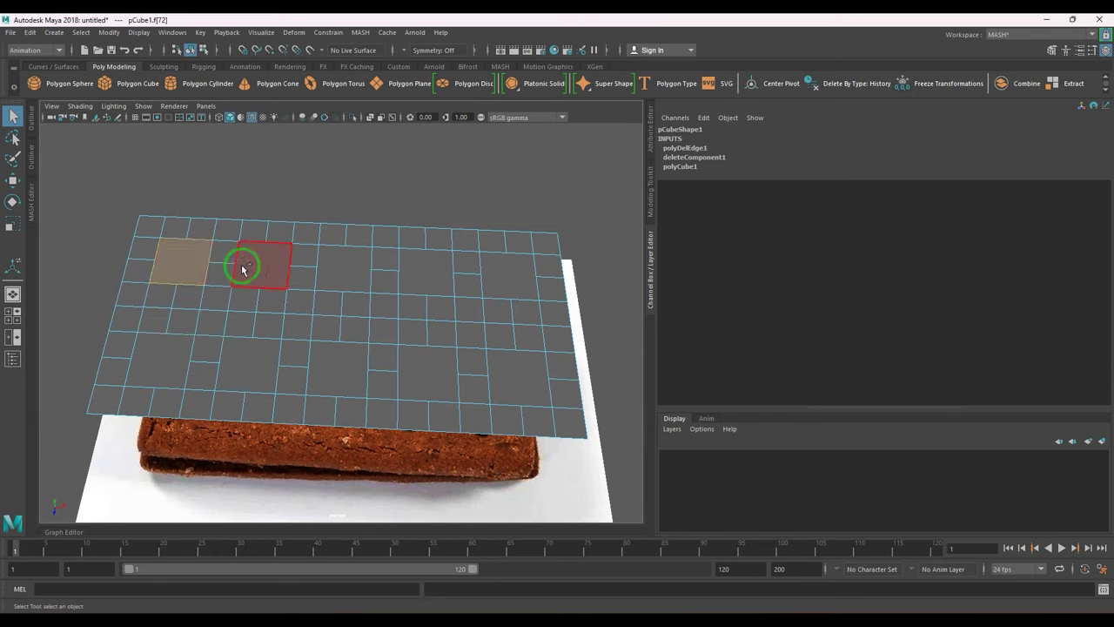
{"action": "left_click", "coordinate": [256, 265], "text": "shift"}
{"action": "left_click", "coordinate": [341, 271], "text": "shift"}
{"action": "left_click", "coordinate": [418, 278], "text": "shift"}
{"action": "left_click", "coordinate": [505, 281], "text": "shift"}
{"action": "left_click", "coordinate": [515, 378], "text": "shift"}
{"action": "left_click", "coordinate": [428, 373], "text": "shift"}
{"action": "left_click", "coordinate": [339, 368], "text": "shift"}
{"action": "left_click", "coordinate": [264, 366], "text": "shift"}
{"action": "left_click", "coordinate": [166, 356], "text": "shift"}
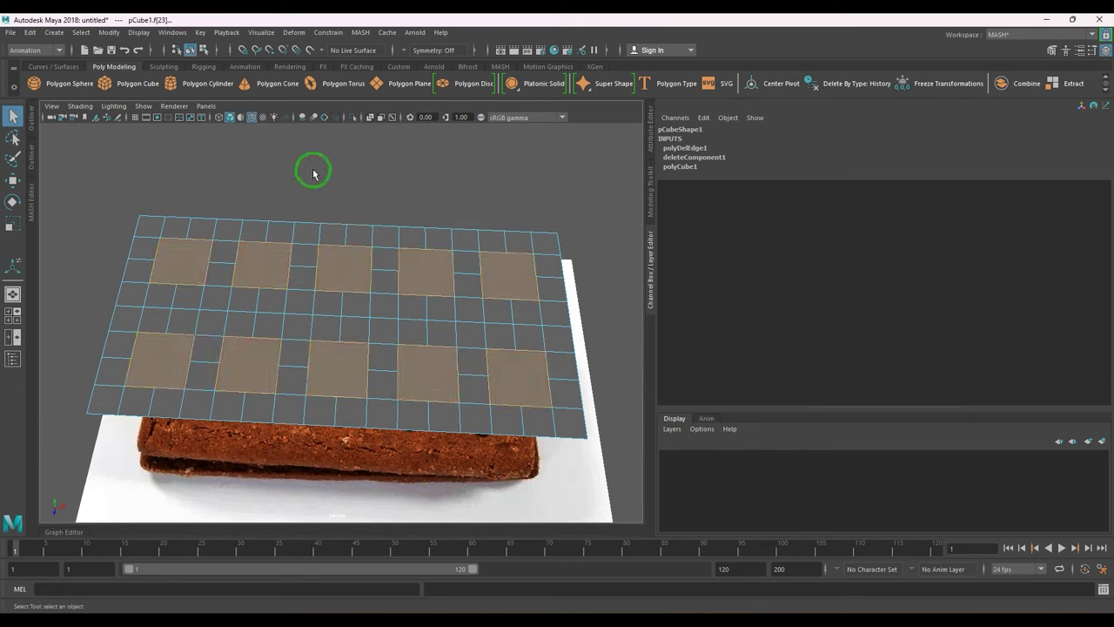
- Switch to the Modeling command set and poke the ten selected square faces
{"action": "left_click", "coordinate": [35, 49]}
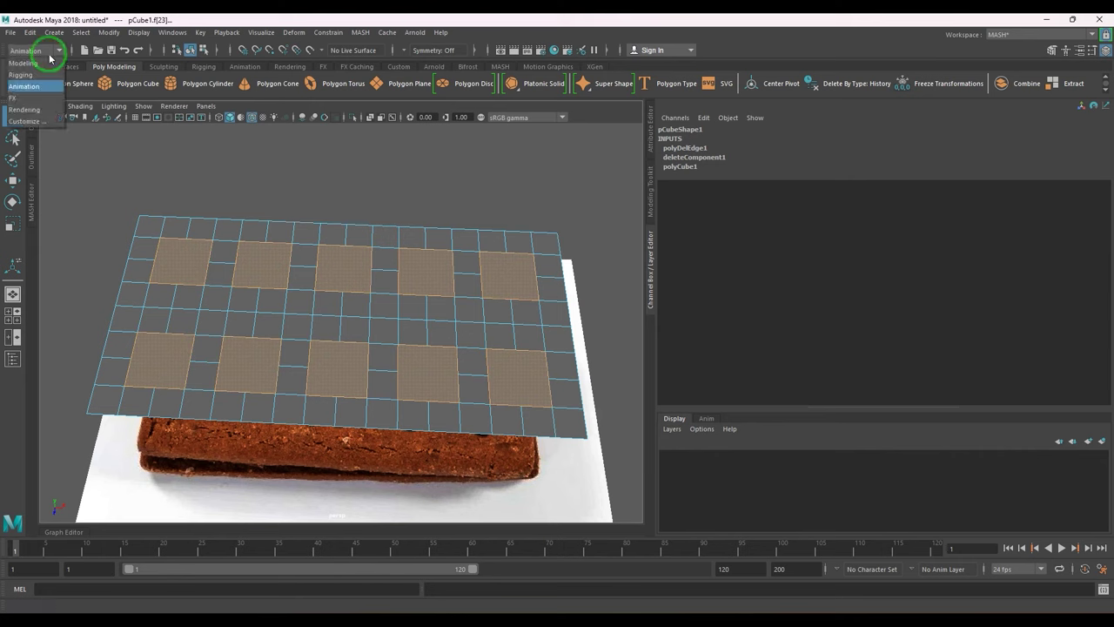
{"action": "left_click", "coordinate": [31, 59]}
{"action": "left_click", "coordinate": [235, 33]}
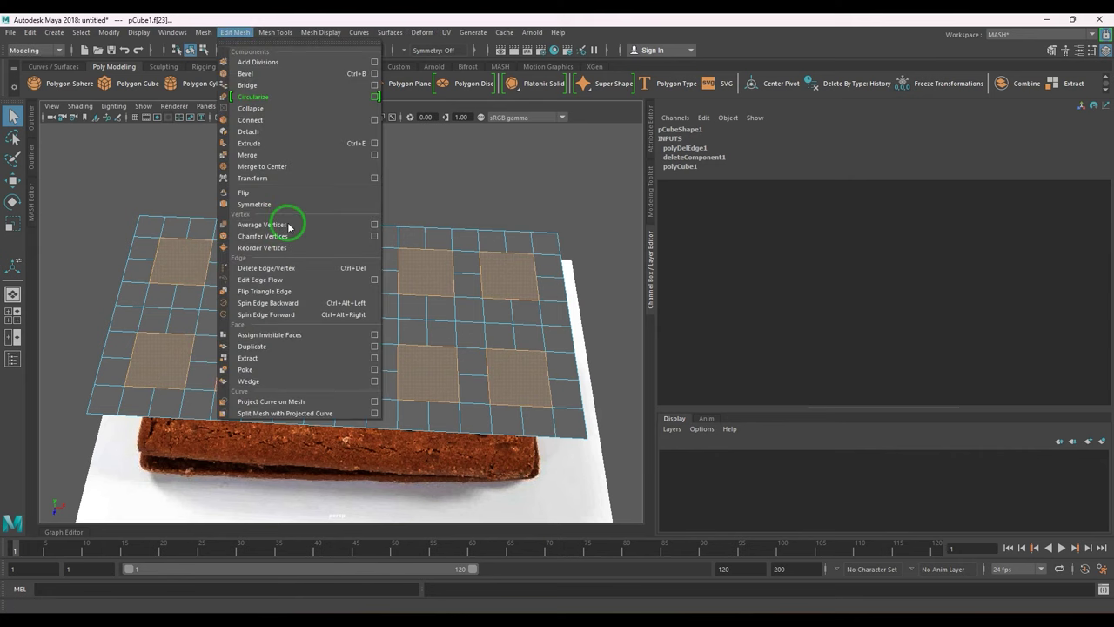
{"action": "left_click", "coordinate": [287, 377]}
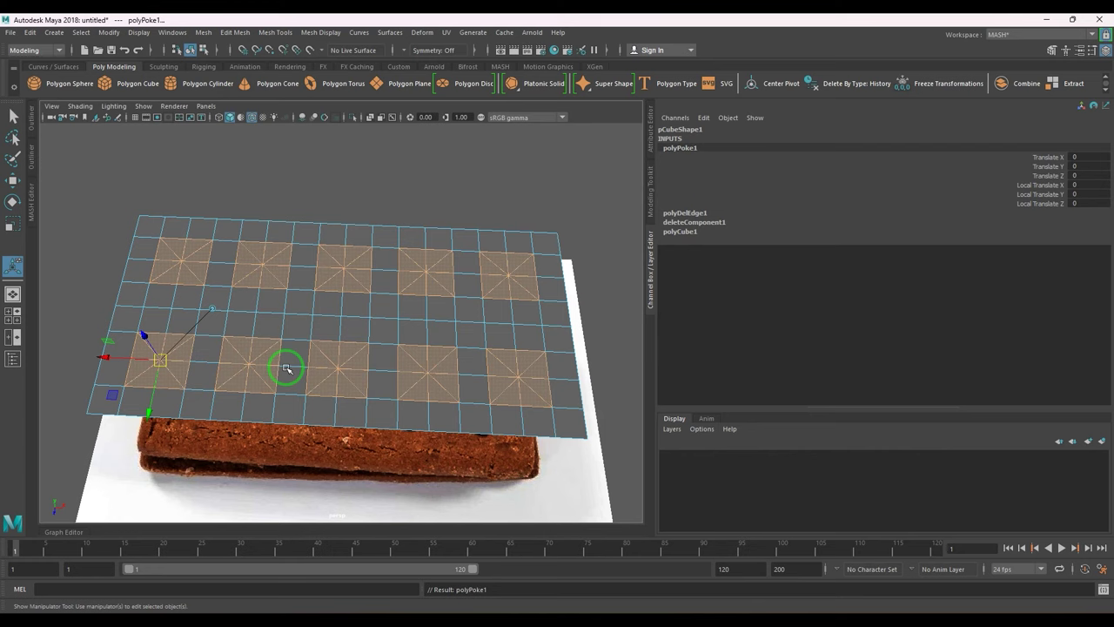
- Select one poked centre vertex, extend the selection to all ten with Select Similar, and chamfer them with a width of 0.25
{"action": "right_click_drag", "start_coordinate": [301, 278], "coordinate": [237, 269]}
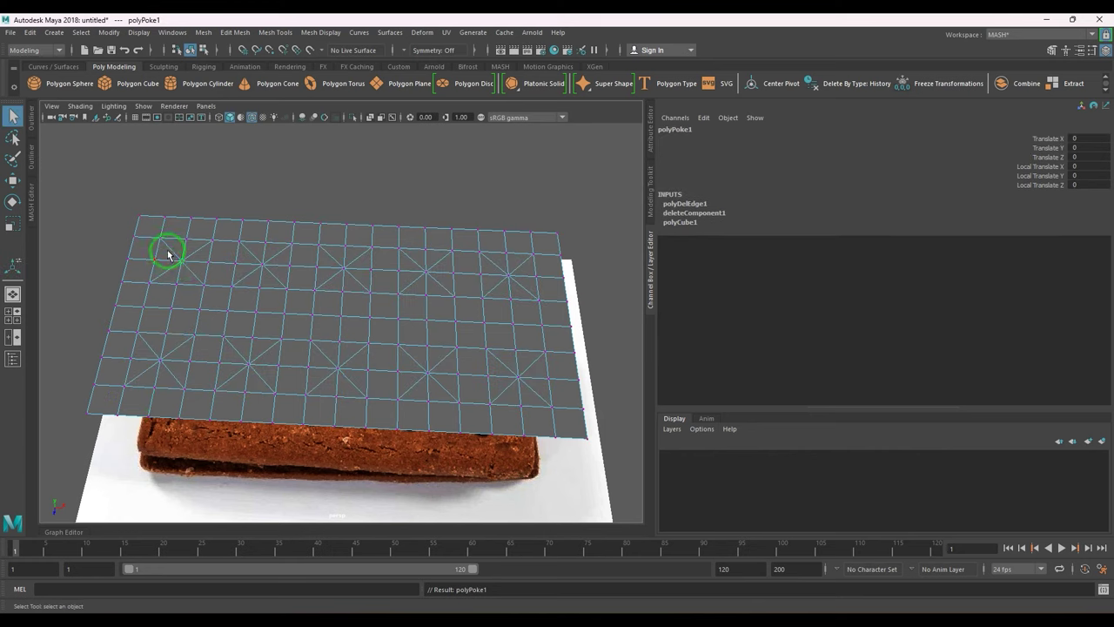
{"action": "left_click", "coordinate": [185, 262]}
{"action": "left_click", "coordinate": [262, 265], "text": "shift"}
{"action": "left_click", "coordinate": [183, 259]}
{"action": "left_click", "coordinate": [81, 33]}
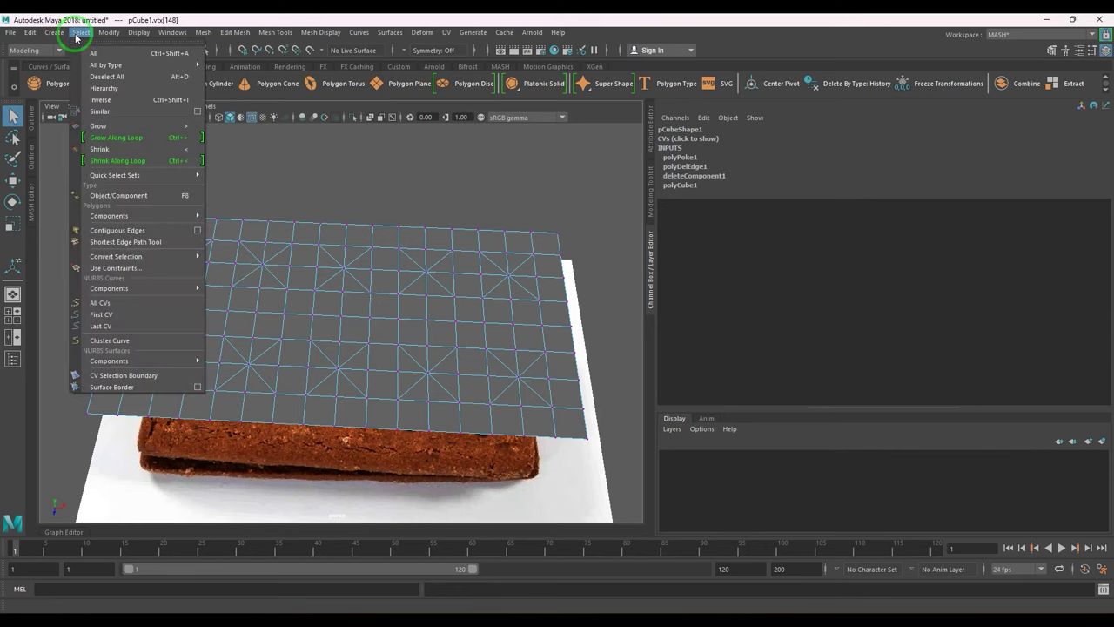
{"action": "left_click", "coordinate": [116, 114]}
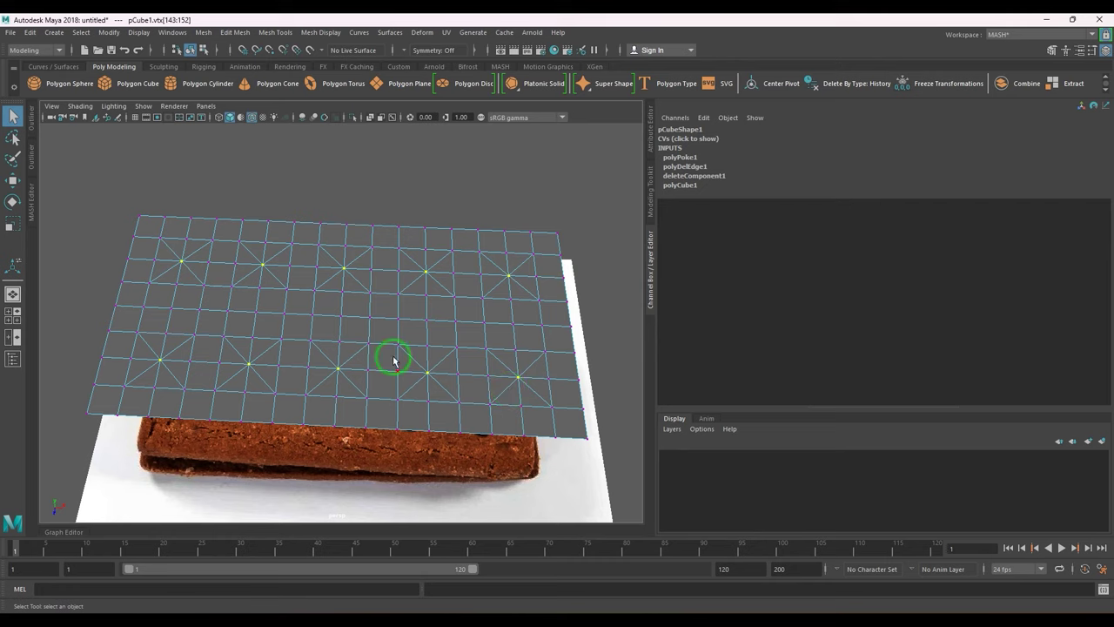
{"action": "left_click_drag", "start_coordinate": [294, 329], "coordinate": [312, 323], "text": "alt"}
{"action": "right_click", "coordinate": [378, 251], "text": "shift"}
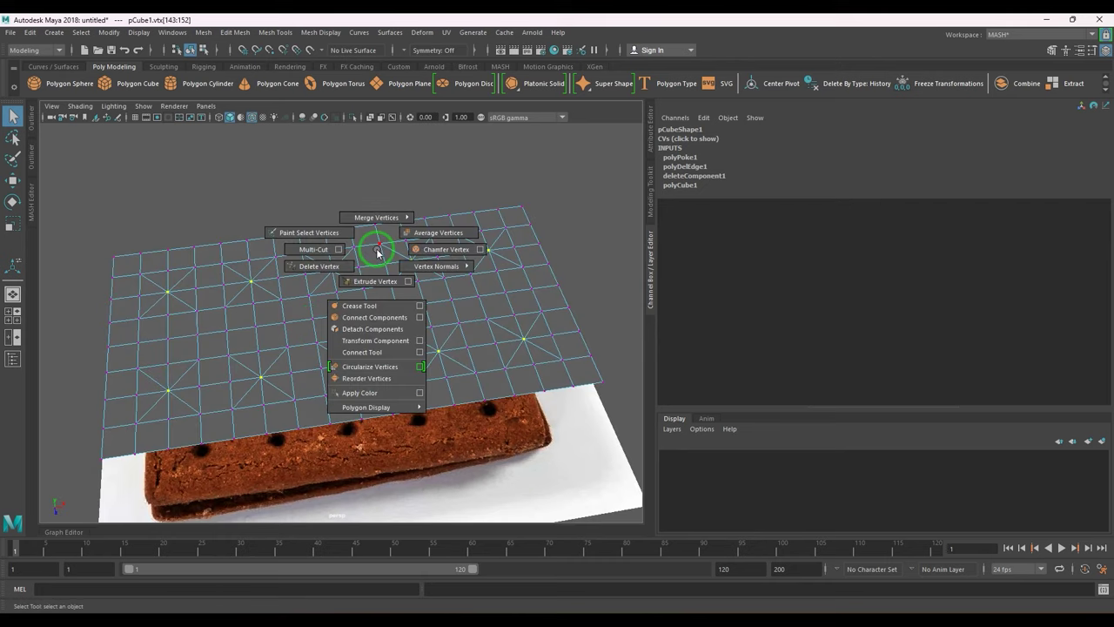
{"action": "left_click", "coordinate": [416, 249]}
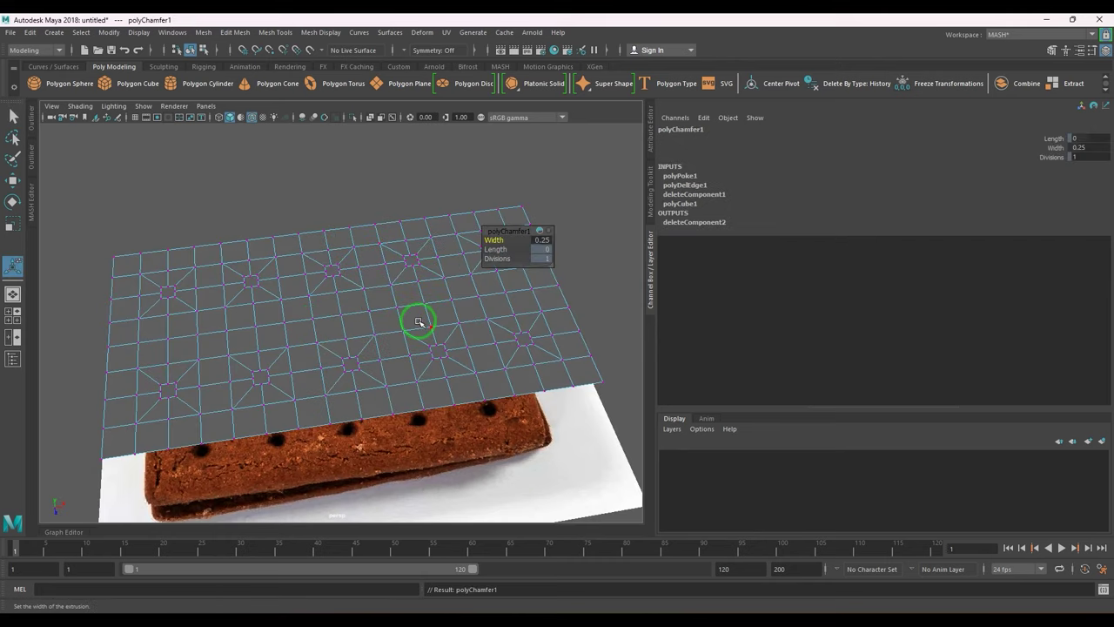
- Select the ten small centre faces using Select Similar and apply Circularize to them
{"action": "key", "text": "q"}
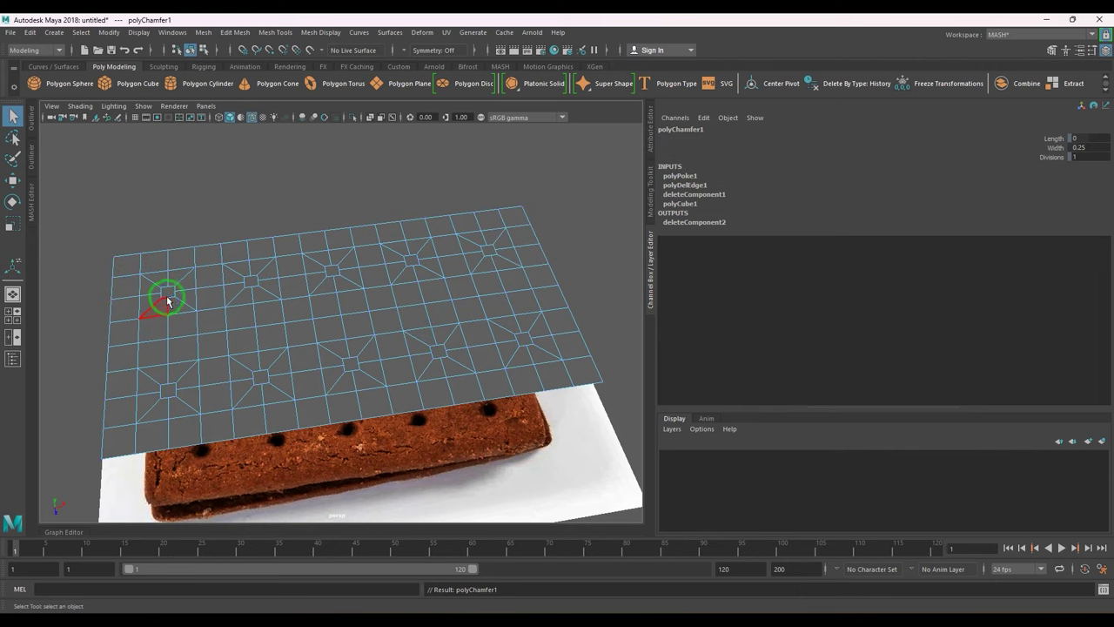
{"action": "left_click", "coordinate": [170, 294]}
{"action": "left_click", "coordinate": [81, 32]}
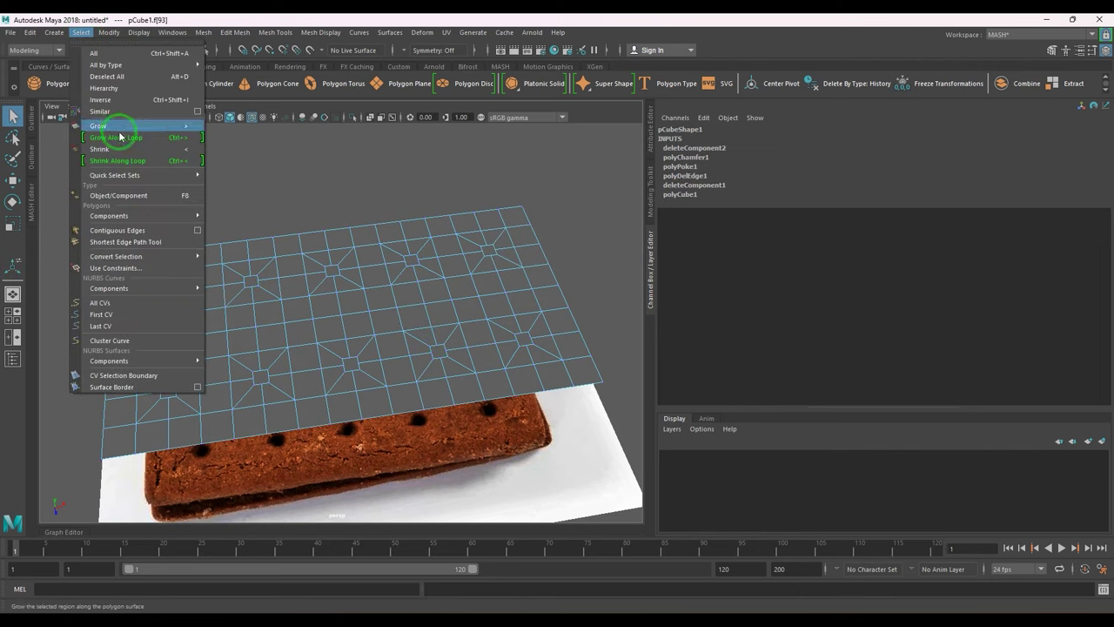
{"action": "left_click", "coordinate": [132, 125]}
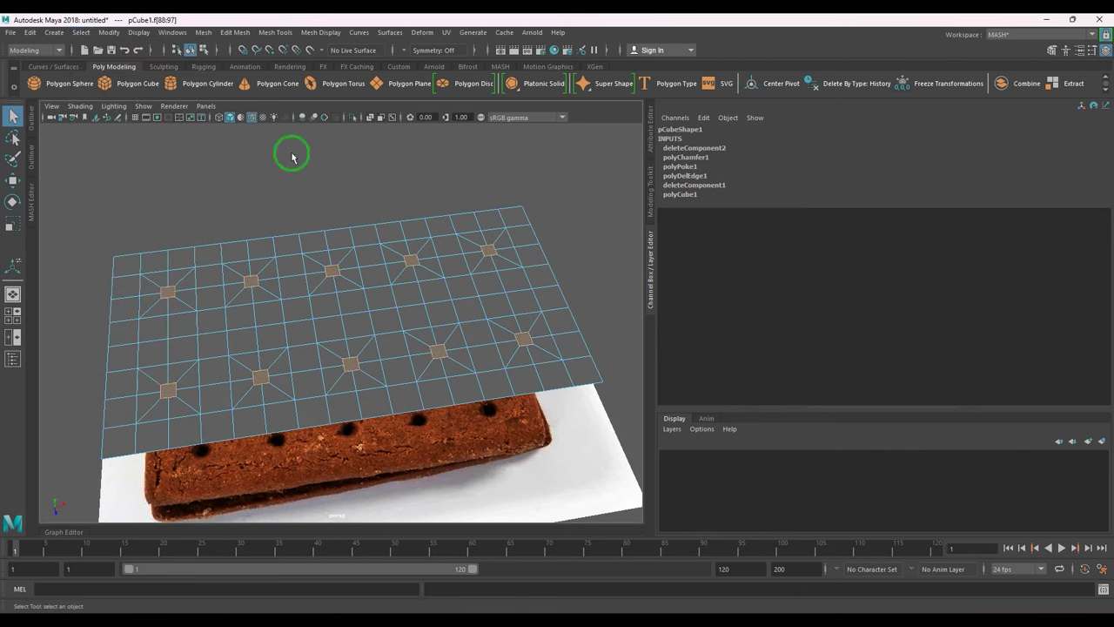
{"action": "left_click", "coordinate": [235, 32]}
{"action": "left_click", "coordinate": [264, 103]}
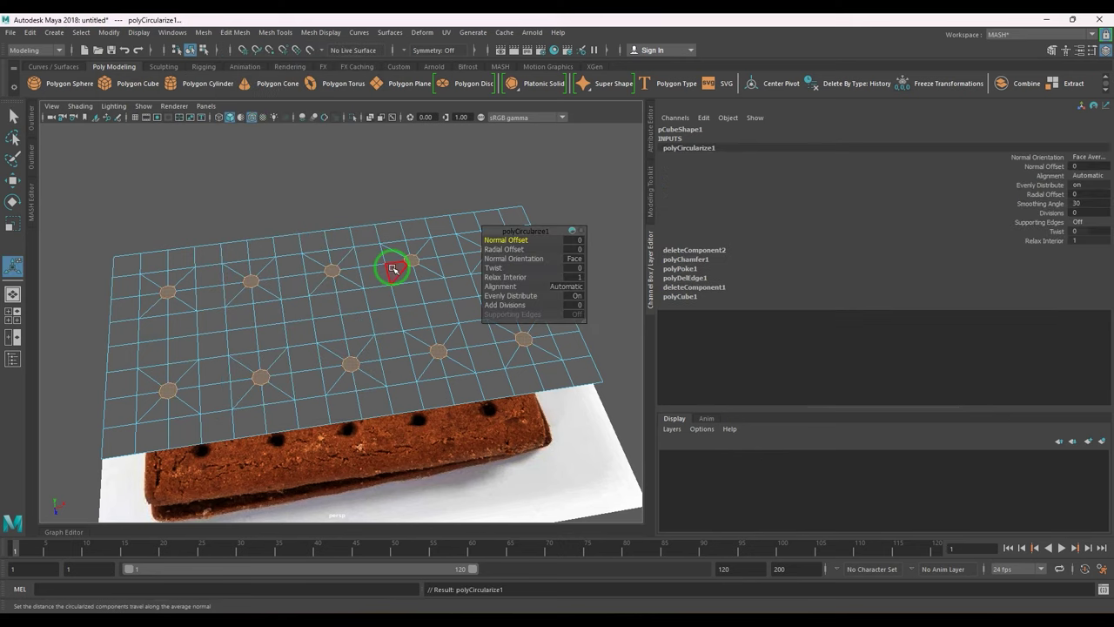
- Compare the circles with the reference holes in the top view, set the Circularize radial offset to 0.11, and return to the perspective view
{"action": "left_click_drag", "start_coordinate": [381, 294], "coordinate": [403, 305], "text": "alt"}
{"action": "left_click_drag", "start_coordinate": [508, 240], "coordinate": [508, 250]}
{"action": "key", "text": "ctrl+z"}
{"action": "key", "text": "space"}
{"action": "left_click_drag", "start_coordinate": [354, 346], "coordinate": [352, 327]}
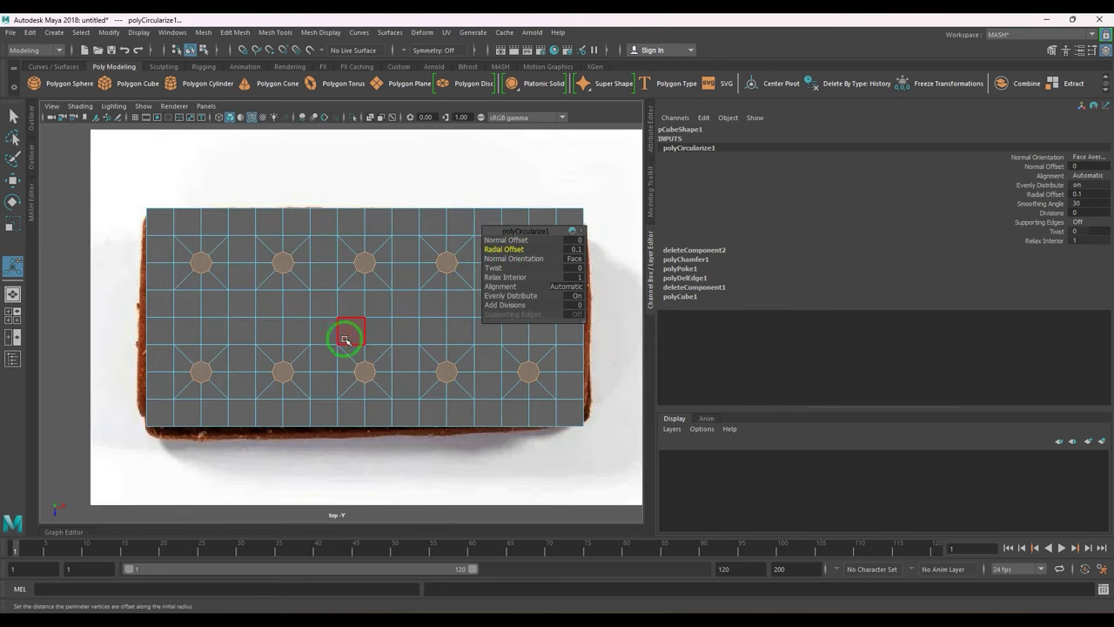
{"action": "key", "text": "4"}
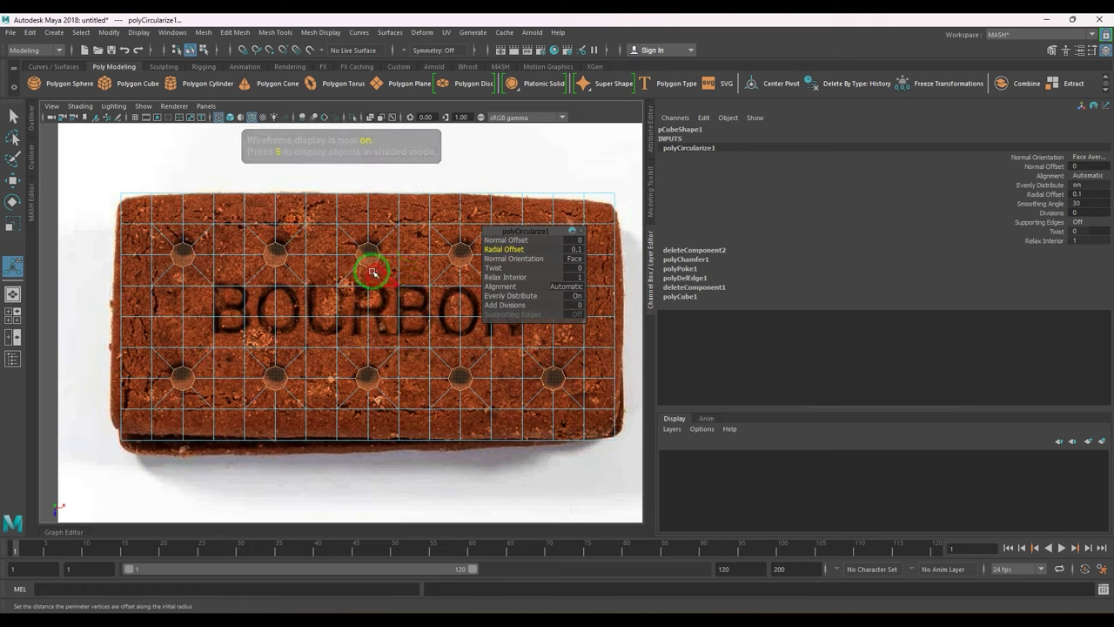
{"action": "key", "text": "5"}
{"action": "left_click", "coordinate": [575, 249]}
{"action": "type", "text": "0.0"}
{"action": "left_click_drag", "start_coordinate": [578, 249], "coordinate": [512, 250]}
{"action": "type", "text": "0.1"}
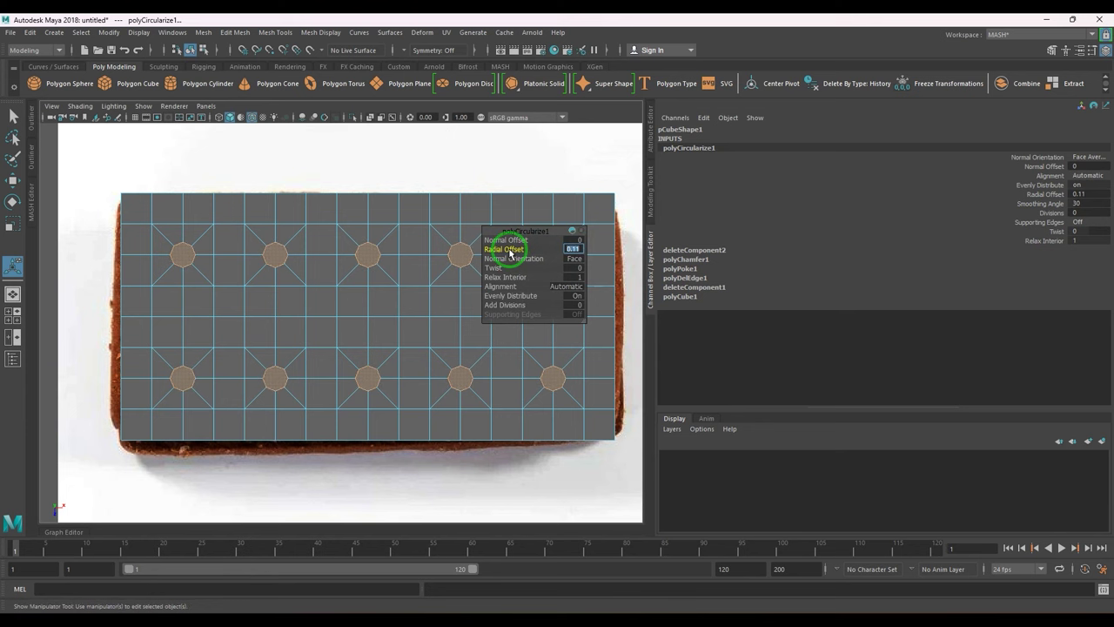
{"action": "left_click", "coordinate": [552, 174]}
{"action": "key", "text": "space"}
{"action": "left_click_drag", "start_coordinate": [435, 256], "coordinate": [419, 277], "text": "alt"}
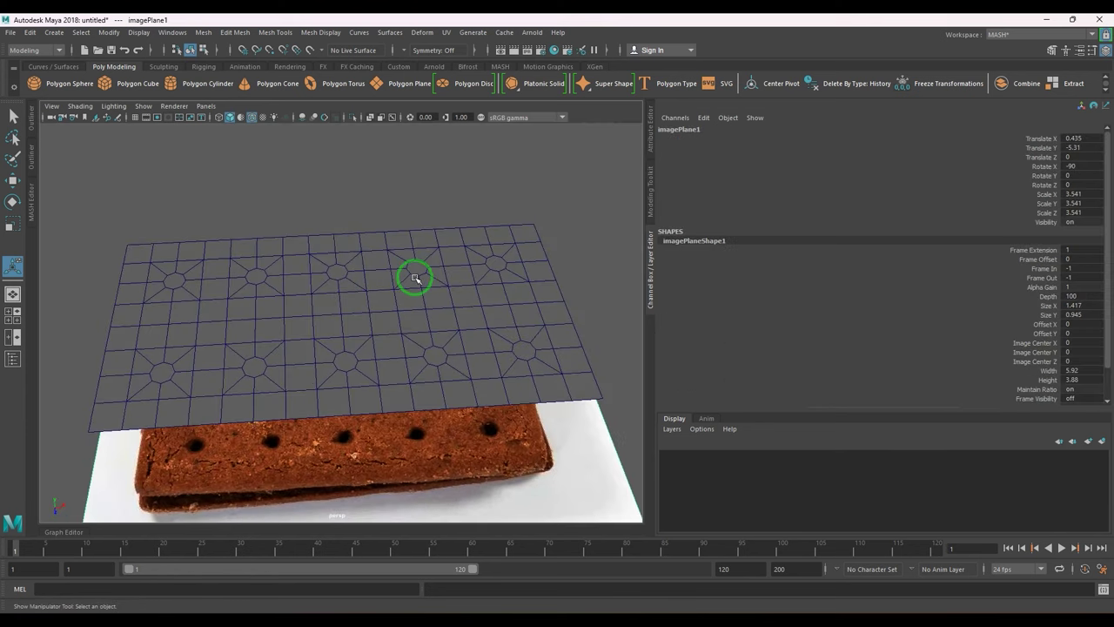
- Try deleting the ten circular hole faces from the restored selection, and undo the deletion
{"action": "key", "text": "ctrl+z"}
{"action": "left_click_drag", "start_coordinate": [380, 323], "coordinate": [360, 319], "text": "alt"}
{"action": "middle_click_drag", "start_coordinate": [354, 319], "coordinate": [370, 288], "text": "alt"}
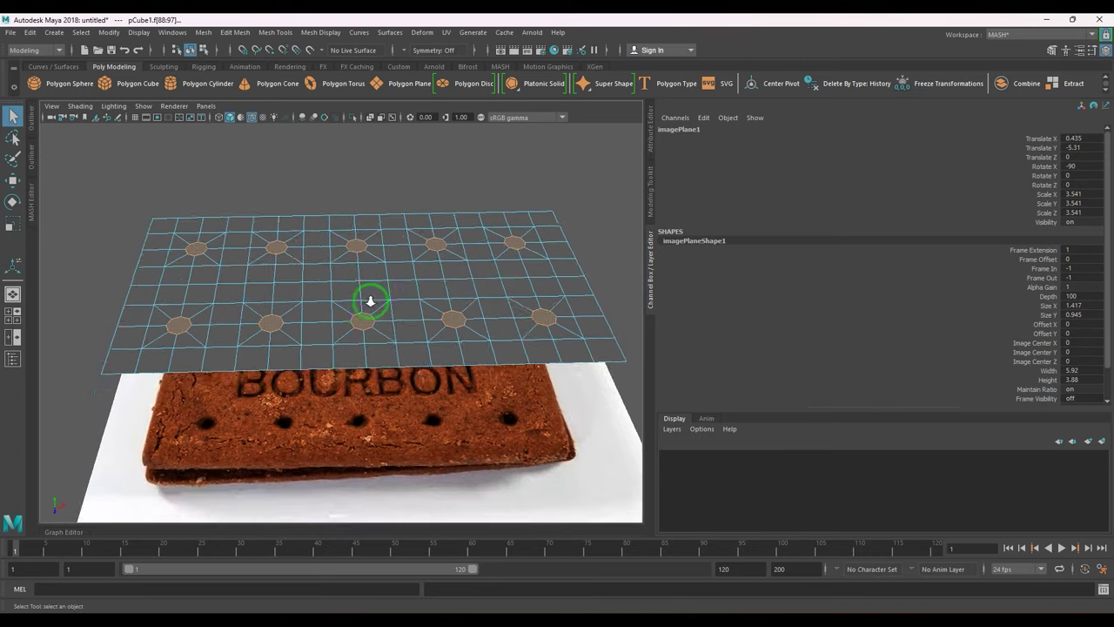
{"action": "right_click_drag", "start_coordinate": [369, 289], "coordinate": [390, 344], "text": "alt"}
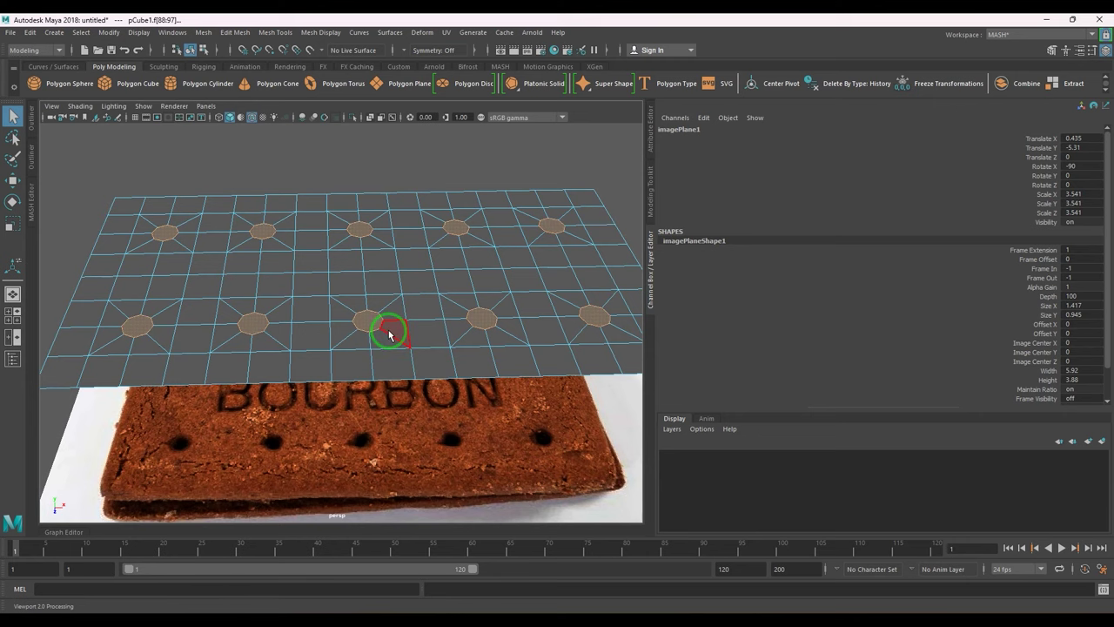
{"action": "key", "text": "Delete"}
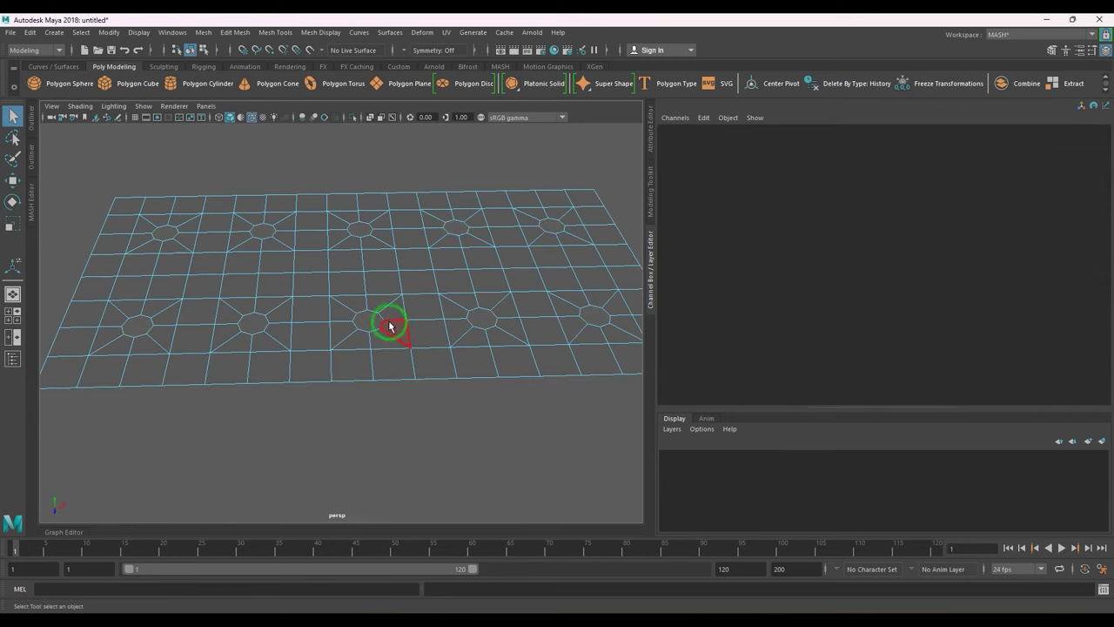
{"action": "key", "text": "ctrl+z"}
{"action": "key", "text": "ctrl+z"}
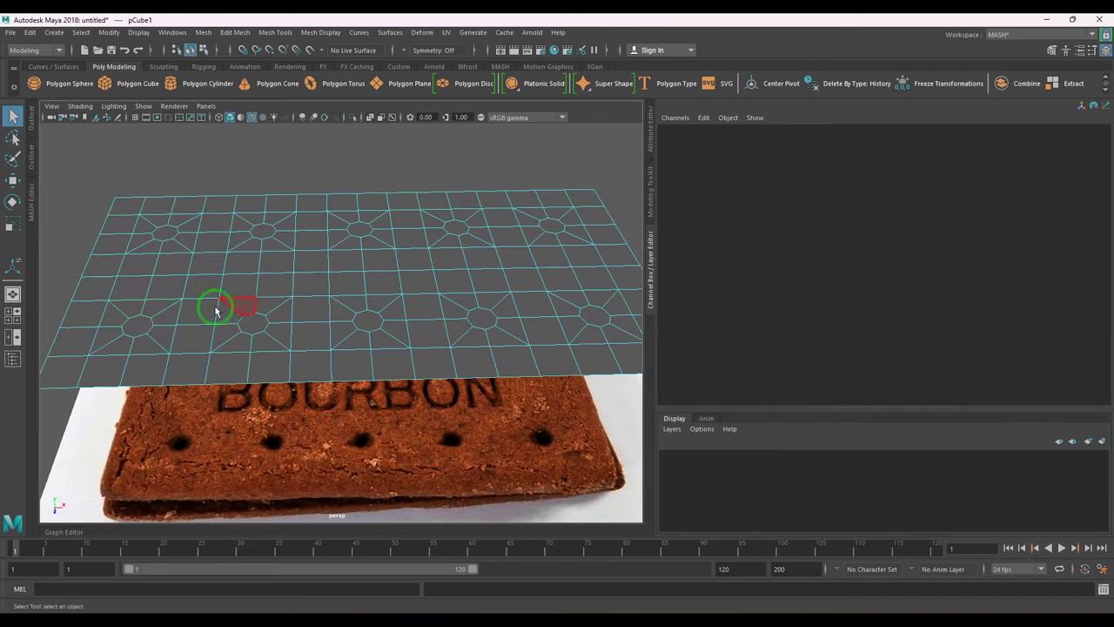
- Select one circular hole face, extend the selection to all ten with Select Similar, and delete them
{"action": "left_click", "coordinate": [166, 236]}
{"action": "left_click", "coordinate": [262, 231], "text": "shift"}
{"action": "left_click", "coordinate": [166, 238]}
{"action": "left_click", "coordinate": [81, 32]}
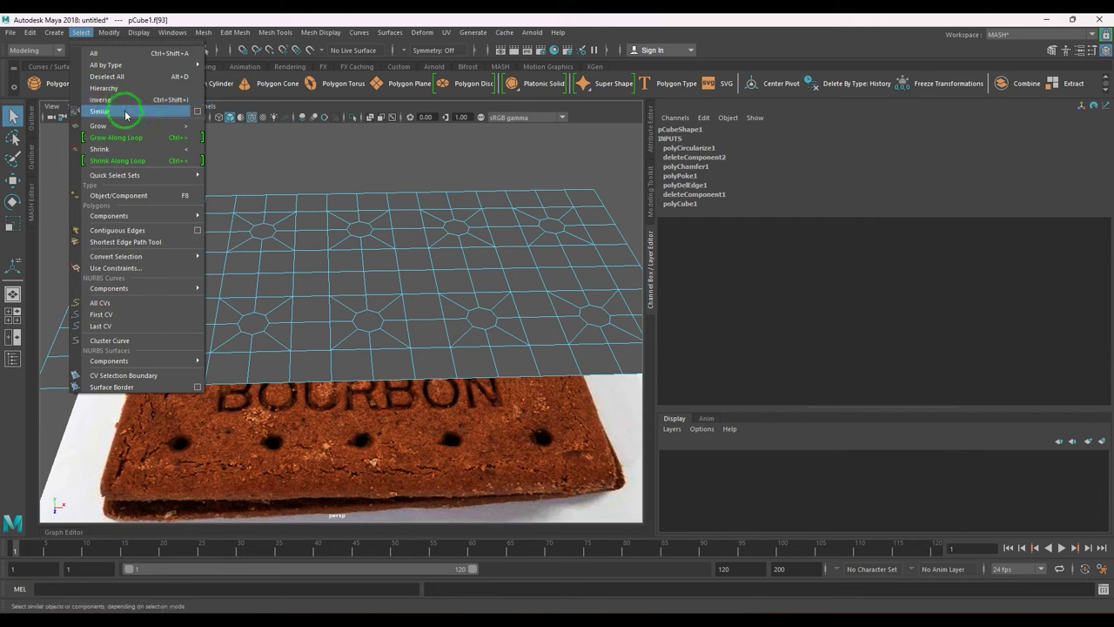
{"action": "left_click", "coordinate": [100, 111]}
{"action": "scroll", "coordinate": [231, 200], "scroll_direction": "down", "scroll_amount": 3}
{"action": "key", "text": "Delete"}
- Select all remaining faces of the biscuit top and extrude them upward with a Local Translate Z of about 0.475
{"action": "left_click_drag", "start_coordinate": [148, 174], "coordinate": [510, 360]}
{"action": "scroll", "coordinate": [510, 361], "scroll_direction": "up", "scroll_amount": 3}
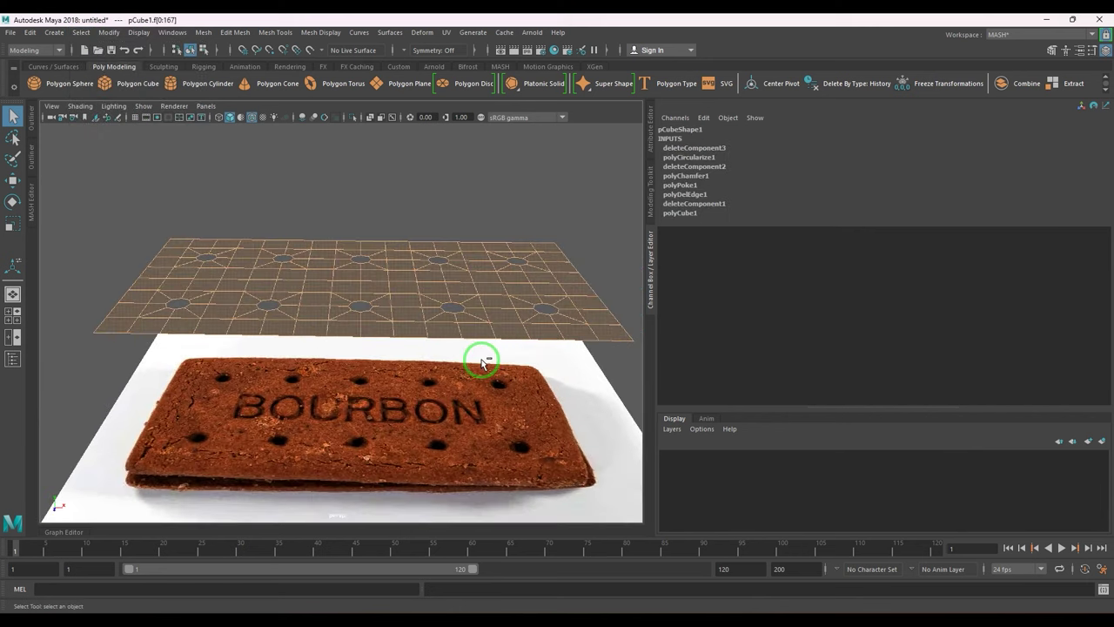
{"action": "key", "text": "ctrl+e"}
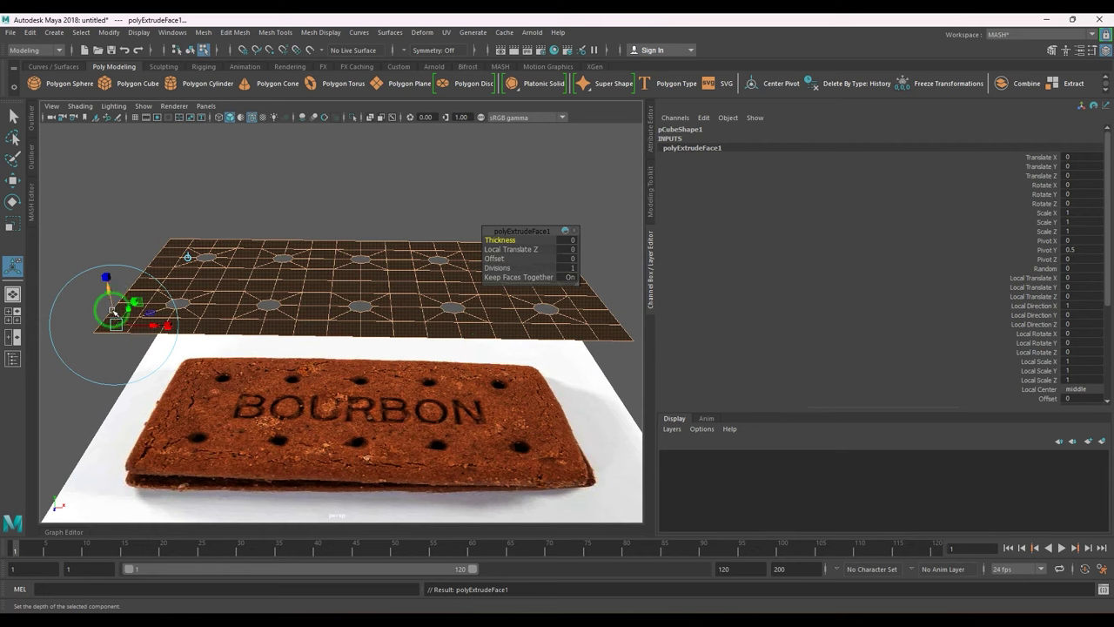
{"action": "left_click_drag", "start_coordinate": [113, 302], "coordinate": [113, 282]}
{"action": "key", "text": "ctrl+z"}
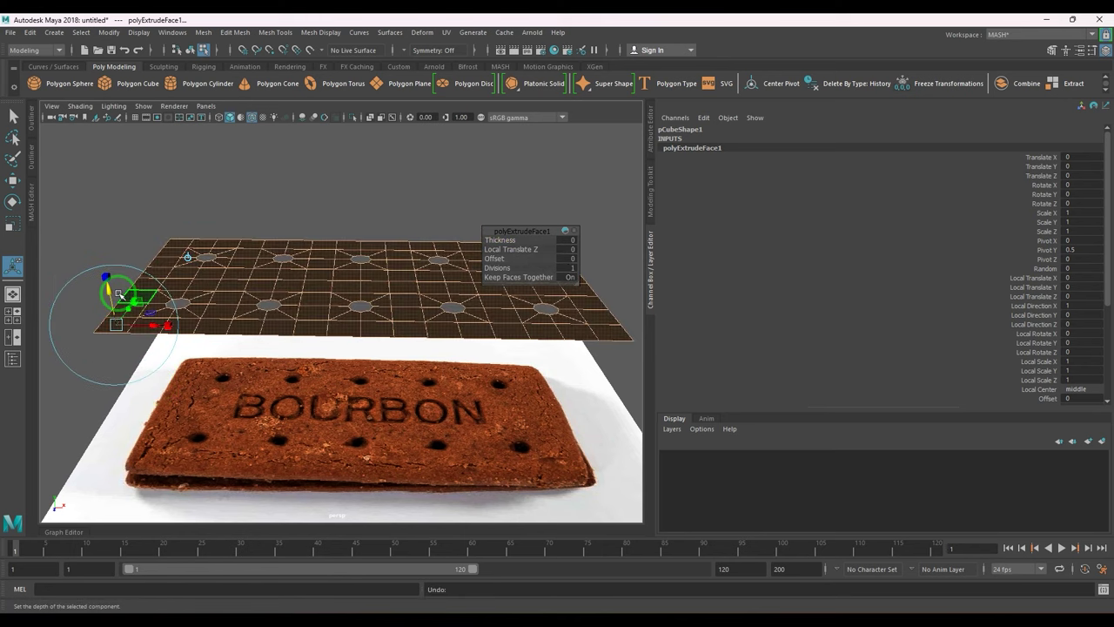
{"action": "left_click_drag", "start_coordinate": [109, 292], "coordinate": [110, 307]}
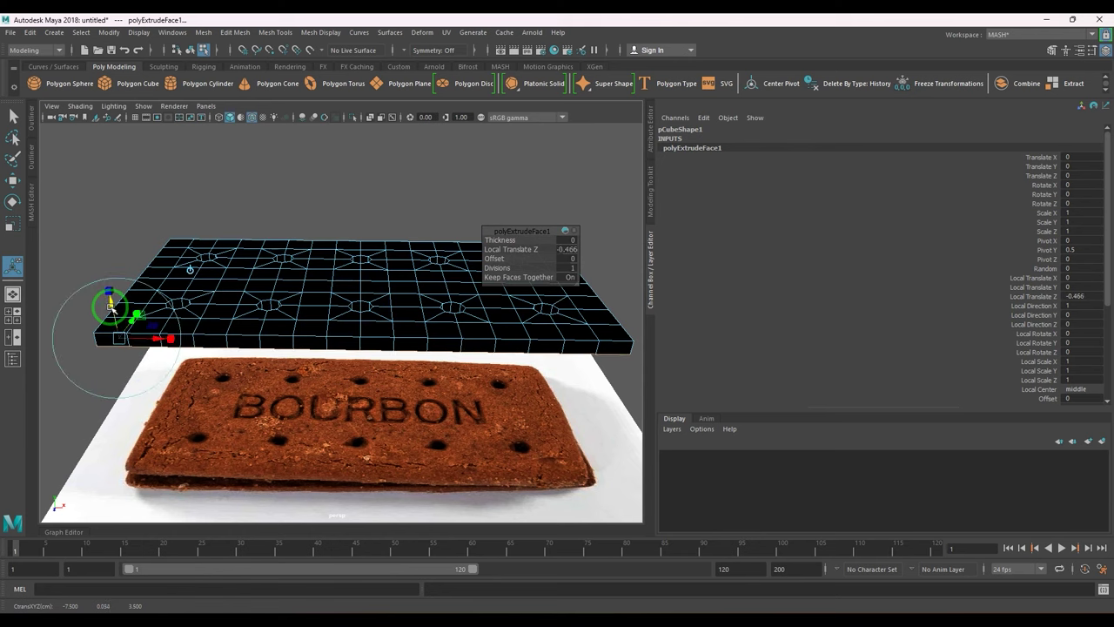
{"action": "key", "text": "ctrl+z"}
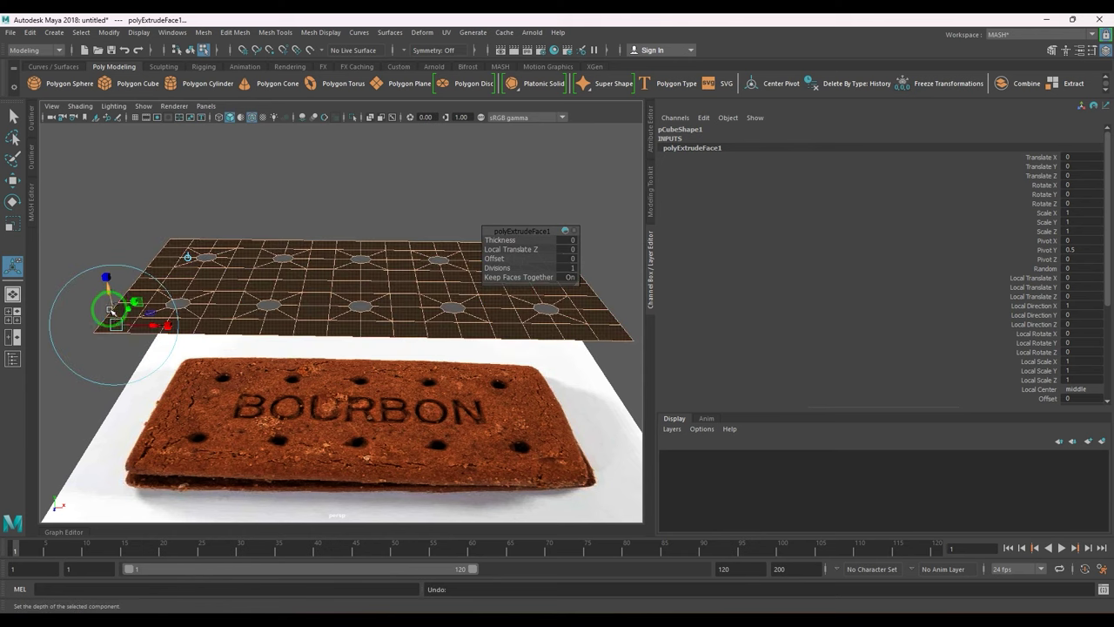
{"action": "left_click_drag", "start_coordinate": [110, 301], "coordinate": [106, 283]}
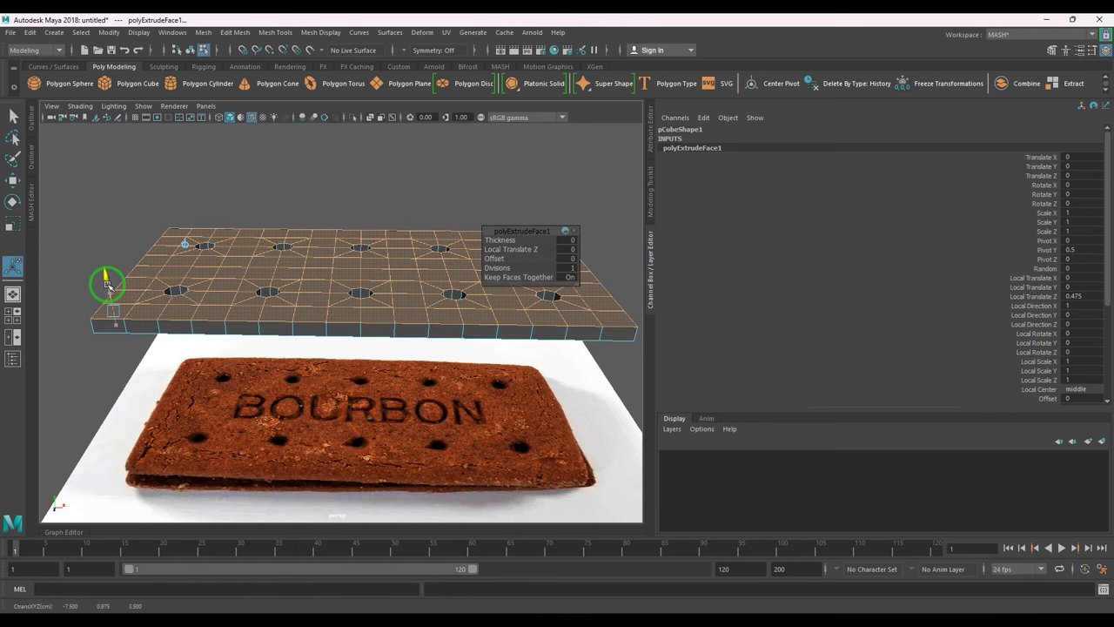
- Clear the face selection on the extruded slab and enable the viewport's sRGB gamma view transform
{"action": "left_click_drag", "start_coordinate": [281, 323], "coordinate": [375, 332], "text": "alt"}
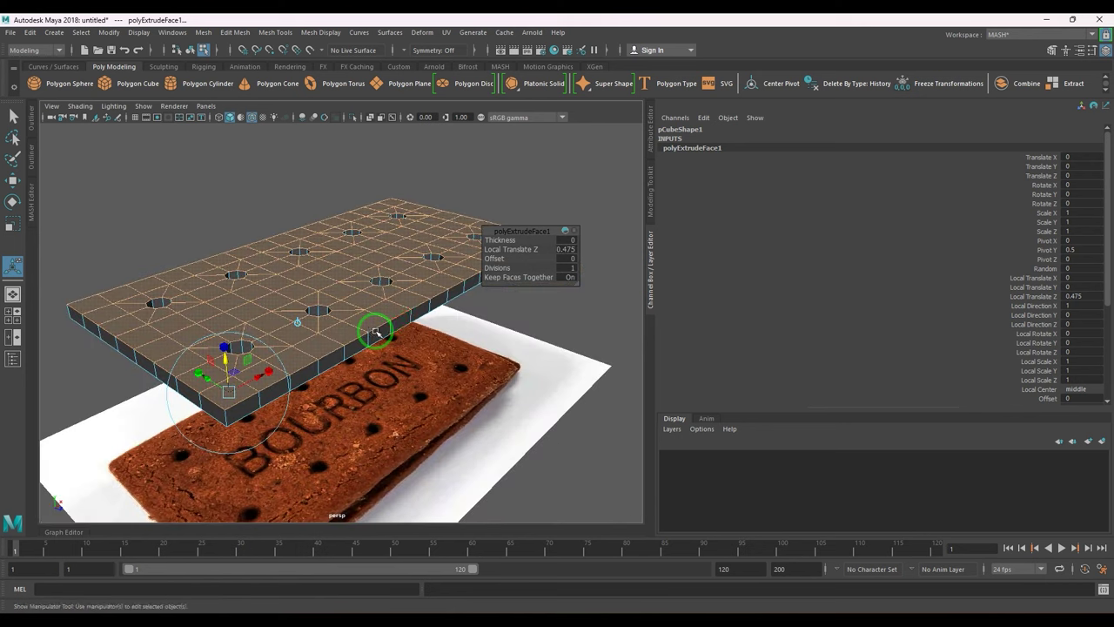
{"action": "left_click_drag", "start_coordinate": [222, 371], "coordinate": [278, 359]}
{"action": "right_click_drag", "start_coordinate": [278, 358], "coordinate": [448, 183]}
{"action": "left_click", "coordinate": [447, 184]}
{"action": "left_click_drag", "start_coordinate": [451, 318], "coordinate": [394, 315], "text": "alt"}
{"action": "left_click", "coordinate": [481, 117]}
- Widen the perspective viewport by narrowing the channel box area
{"action": "left_click_drag", "start_coordinate": [462, 261], "coordinate": [776, 264], "text": "alt"}
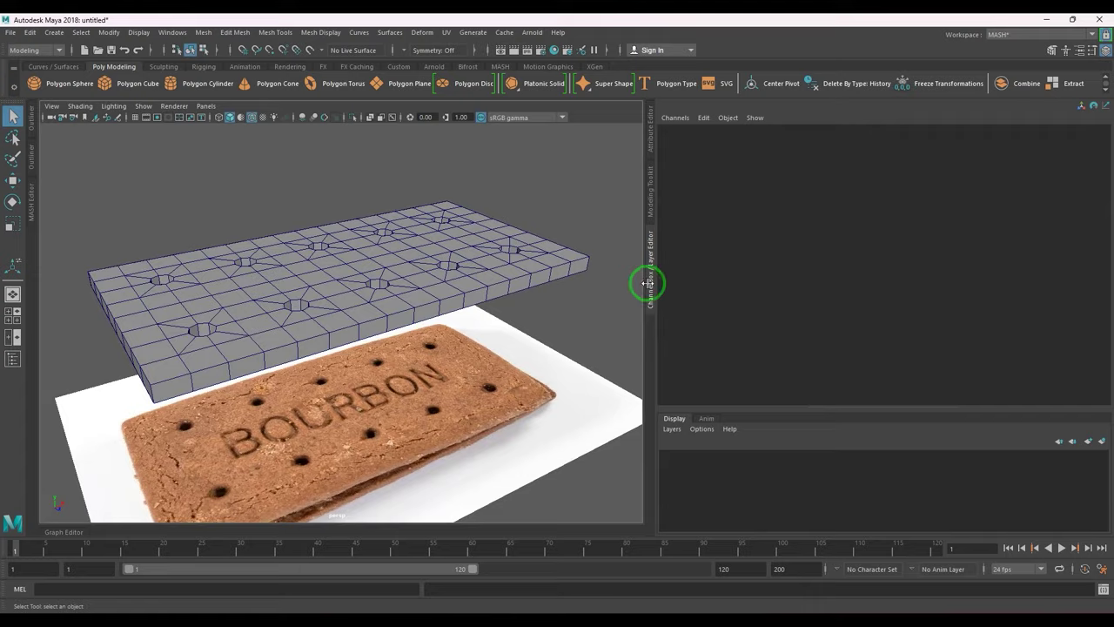
{"action": "left_click_drag", "start_coordinate": [641, 281], "coordinate": [951, 277]}
{"action": "left_click_drag", "start_coordinate": [676, 323], "coordinate": [490, 313], "text": "alt"}
- Select the edges around the slab's top perimeter and bevel them
{"action": "left_click", "coordinate": [478, 306]}
{"action": "left_click", "coordinate": [263, 349]}
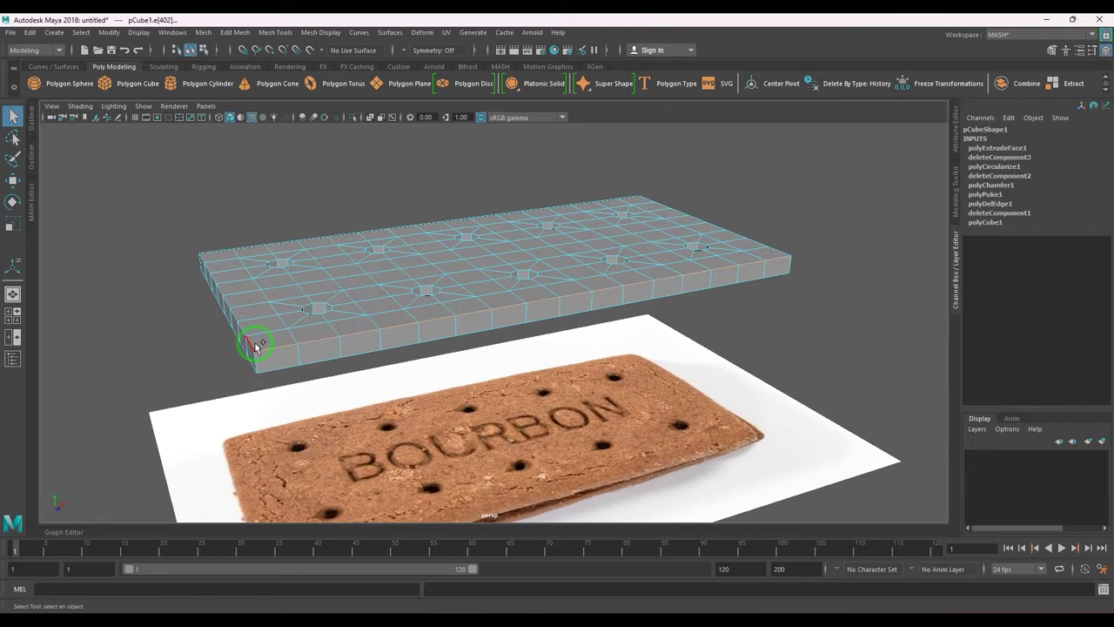
{"action": "left_click", "coordinate": [769, 253]}
{"action": "right_click_drag", "start_coordinate": [625, 317], "coordinate": [764, 320], "text": "shift"}
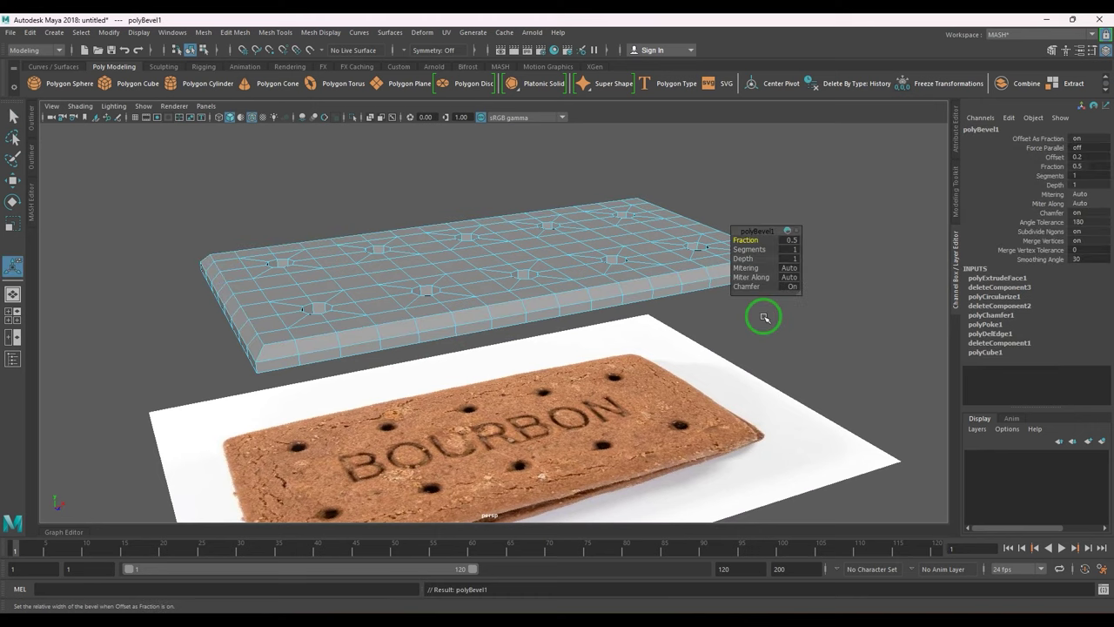
- Set the perimeter bevel to 2 segments with a fraction of 0.4
{"action": "left_click_drag", "start_coordinate": [522, 334], "coordinate": [540, 343], "text": "alt"}
{"action": "scroll", "coordinate": [699, 289], "scroll_direction": "up", "scroll_amount": 2}
{"action": "left_click_drag", "start_coordinate": [747, 251], "coordinate": [749, 250]}
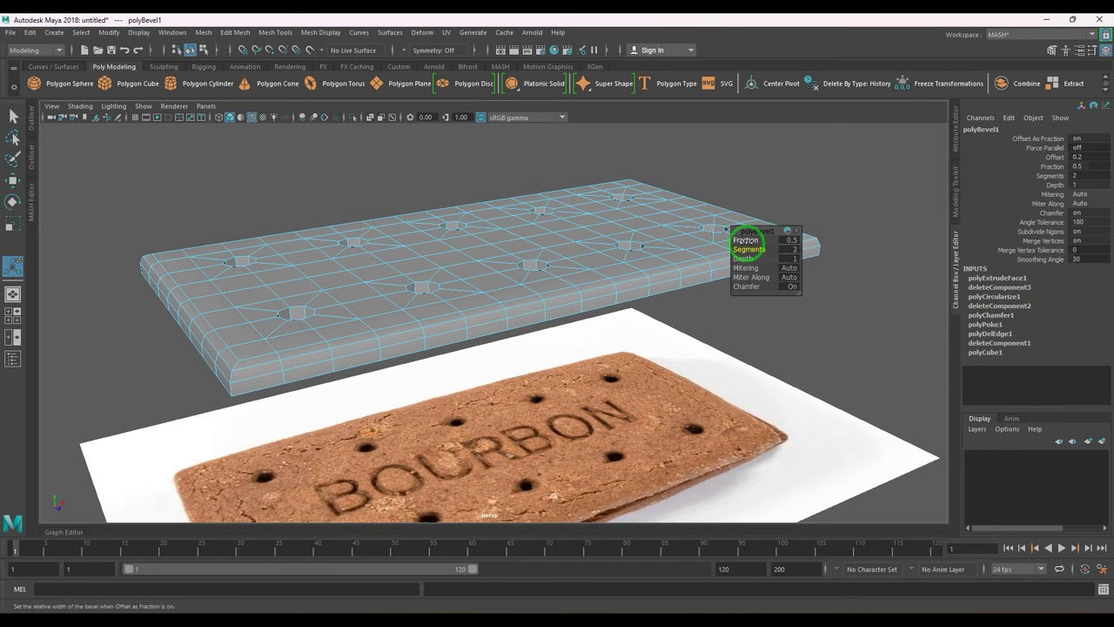
{"action": "left_click_drag", "start_coordinate": [401, 339], "coordinate": [453, 343], "text": "alt"}
{"action": "left_click", "coordinate": [788, 239]}
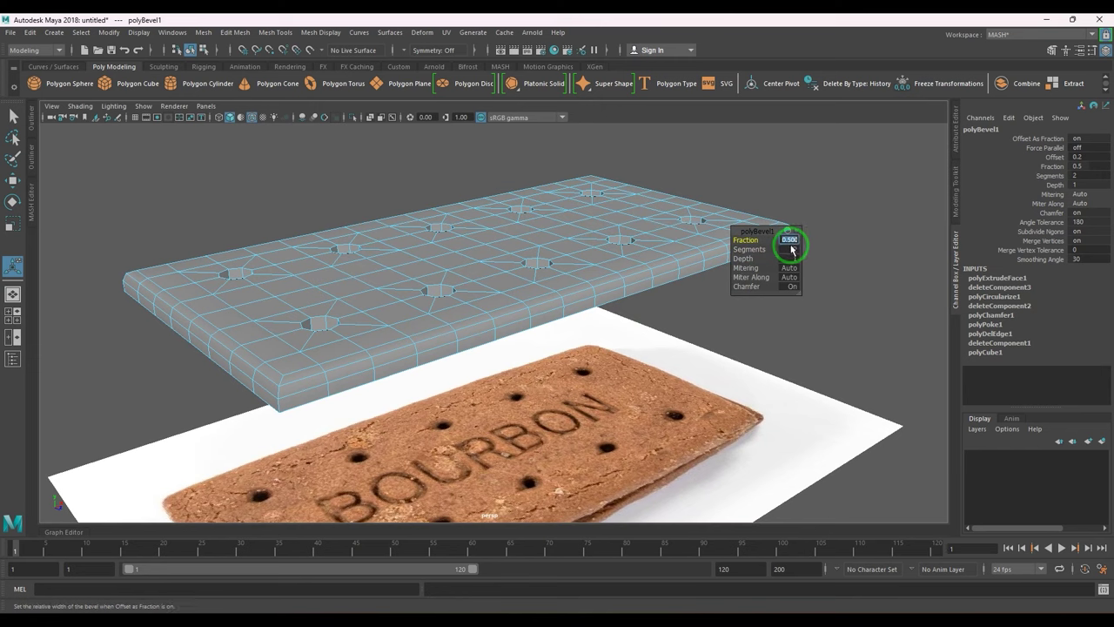
{"action": "type", "text": "0.4"}
{"action": "key", "text": "Return"}
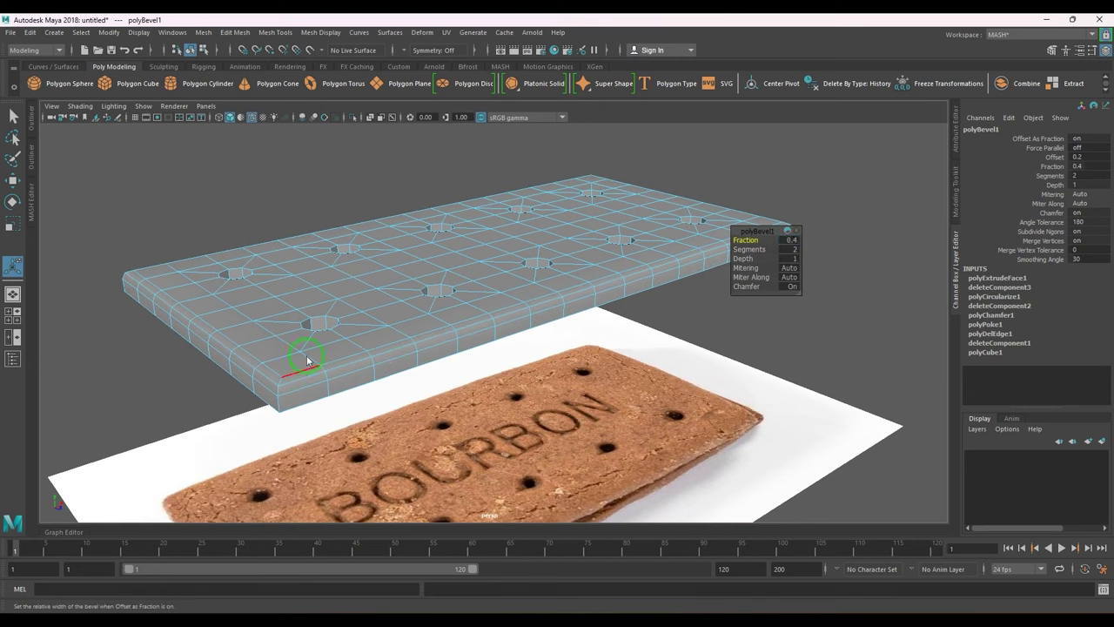
- Select the top rim edges of all ten holes using Select Similar and bevel them with 2 segments and a fraction of 0.6
{"action": "key", "text": "q"}
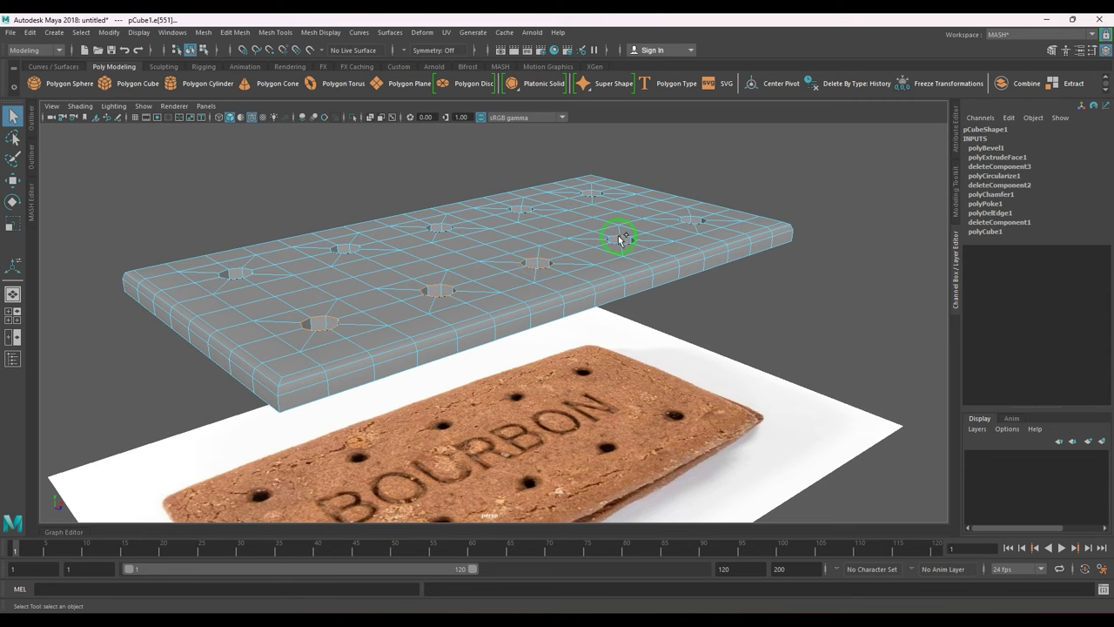
{"action": "left_click_drag", "start_coordinate": [708, 261], "coordinate": [754, 281], "text": "alt"}
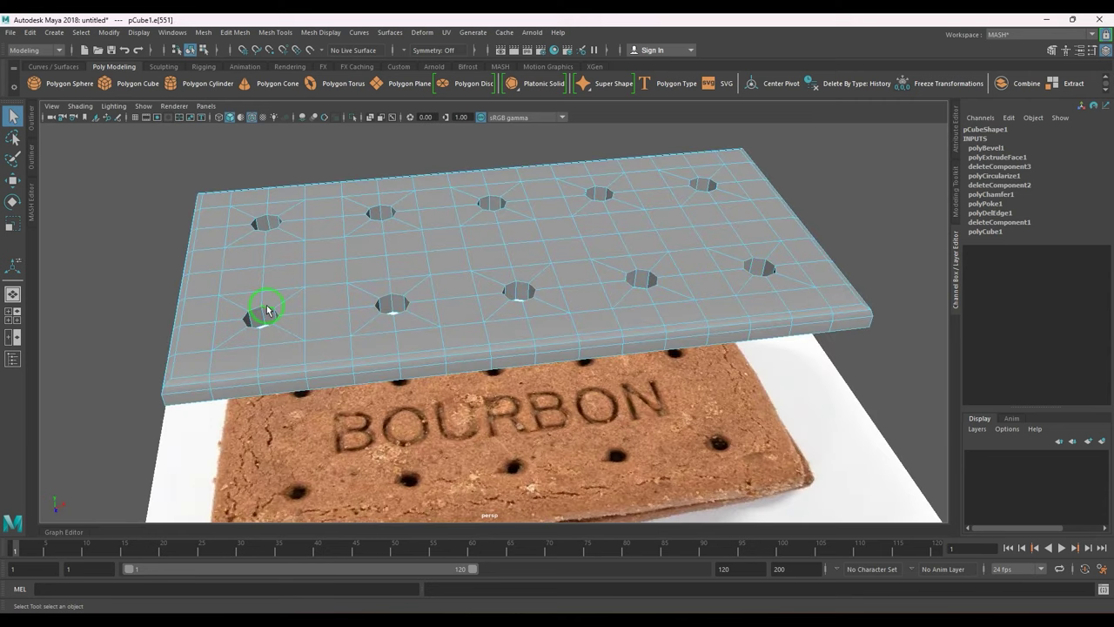
{"action": "left_click", "coordinate": [81, 33]}
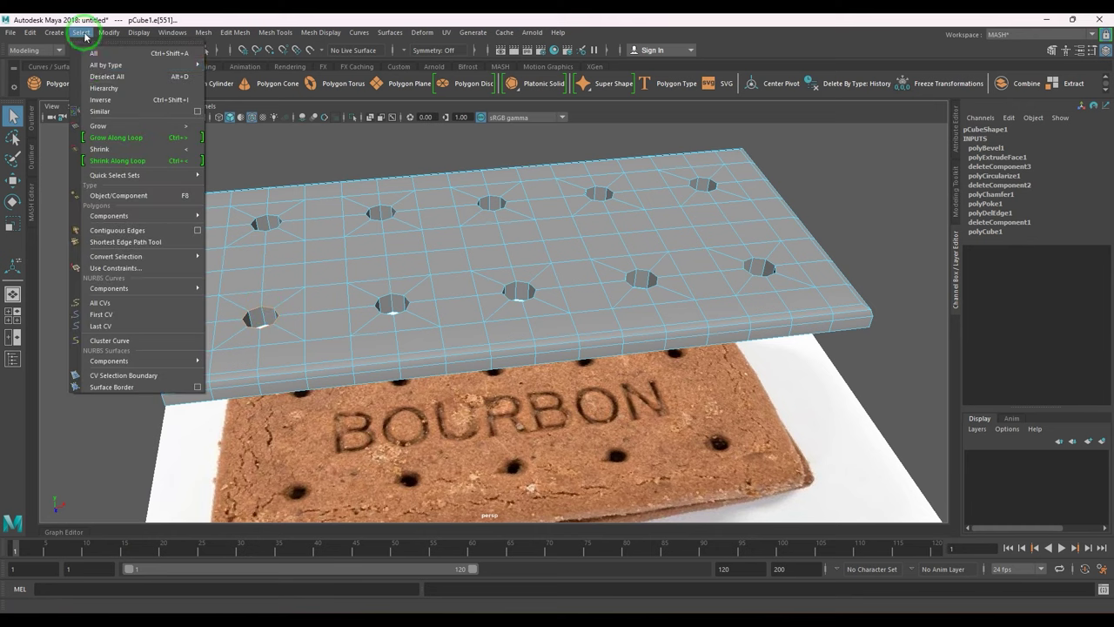
{"action": "left_click", "coordinate": [104, 115]}
{"action": "key", "text": "ctrl+b"}
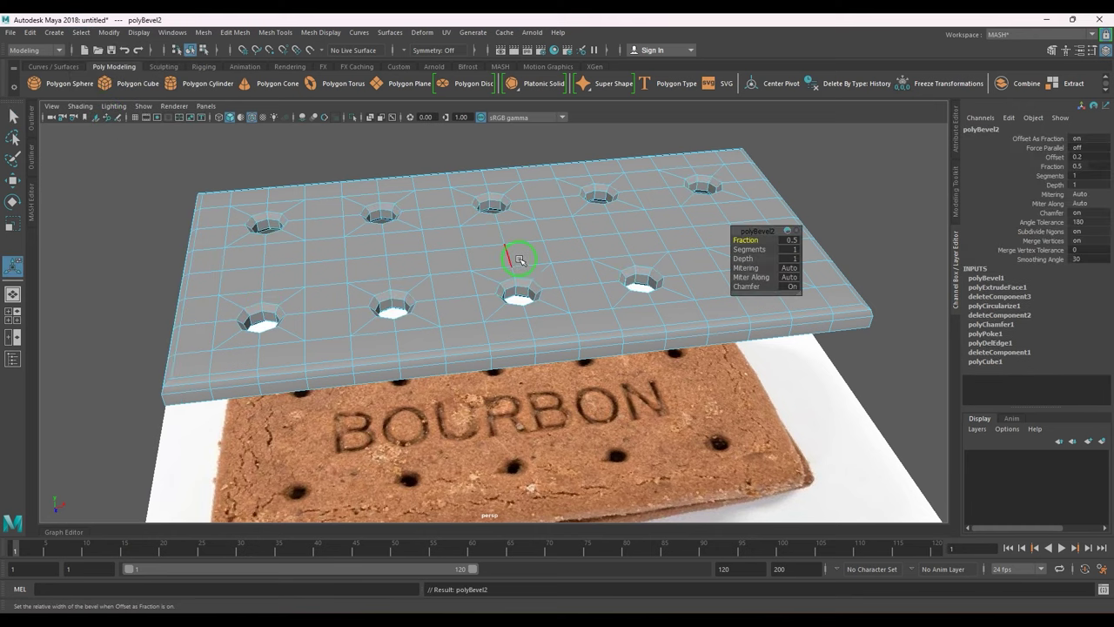
{"action": "mouse_move", "coordinate": [749, 241]}
{"action": "left_mouse_down"}
{"action": "mouse_move", "coordinate": [753, 250]}
{"action": "mouse_move", "coordinate": [750, 241]}
{"action": "left_mouse_up"}
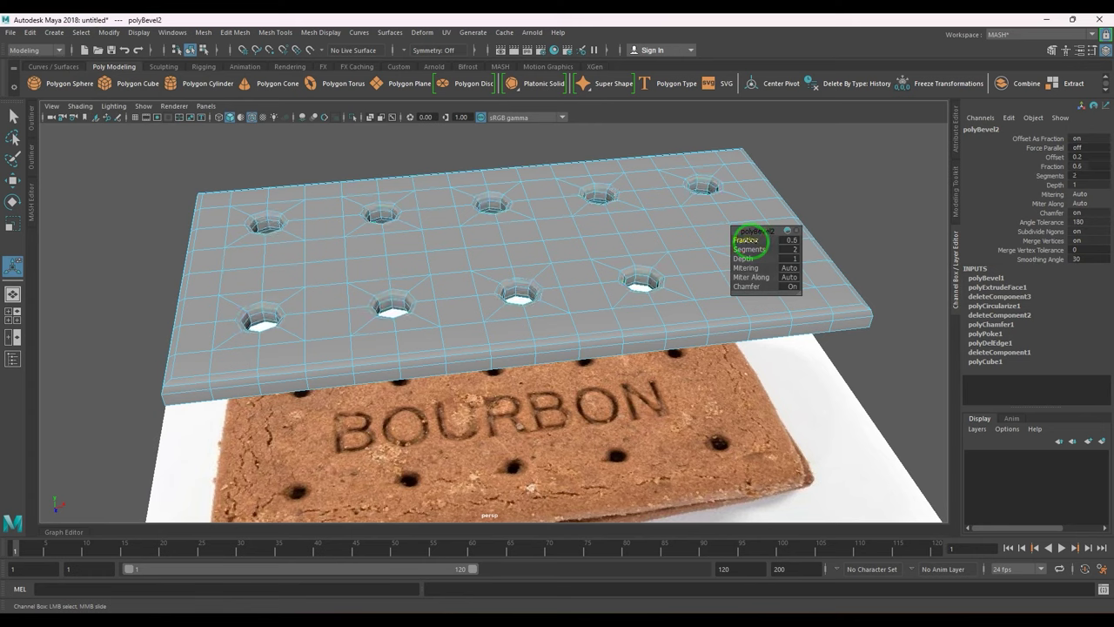
- Preview the whole biscuit with mesh smoothing and with wireframe on shaded turned off
{"action": "key", "text": "q"}
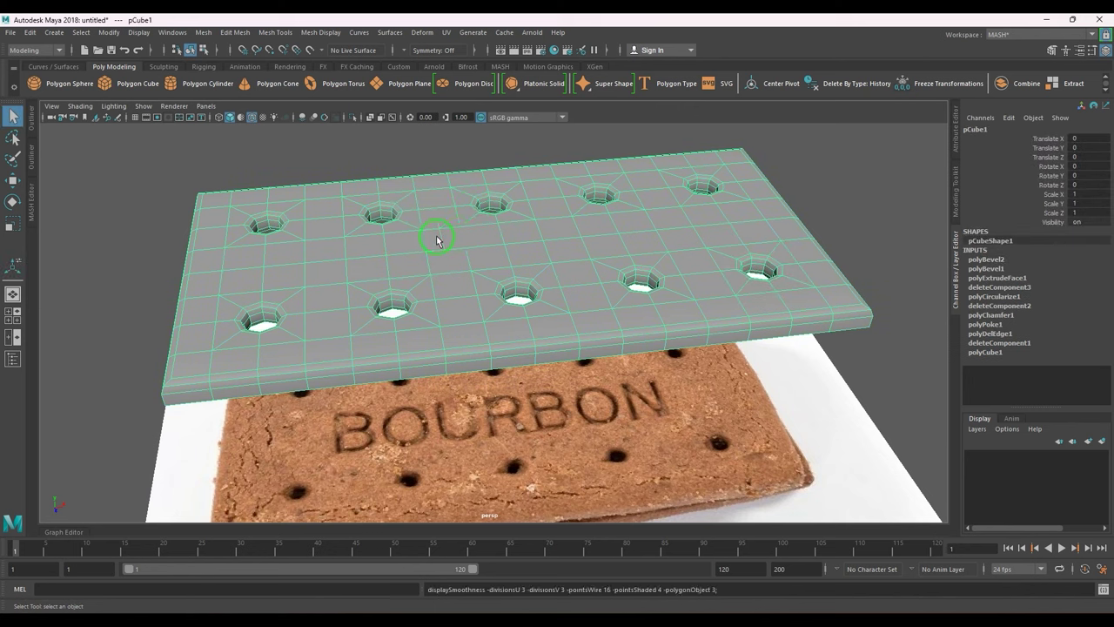
{"action": "left_click", "coordinate": [315, 172]}
{"action": "left_click", "coordinate": [251, 116]}
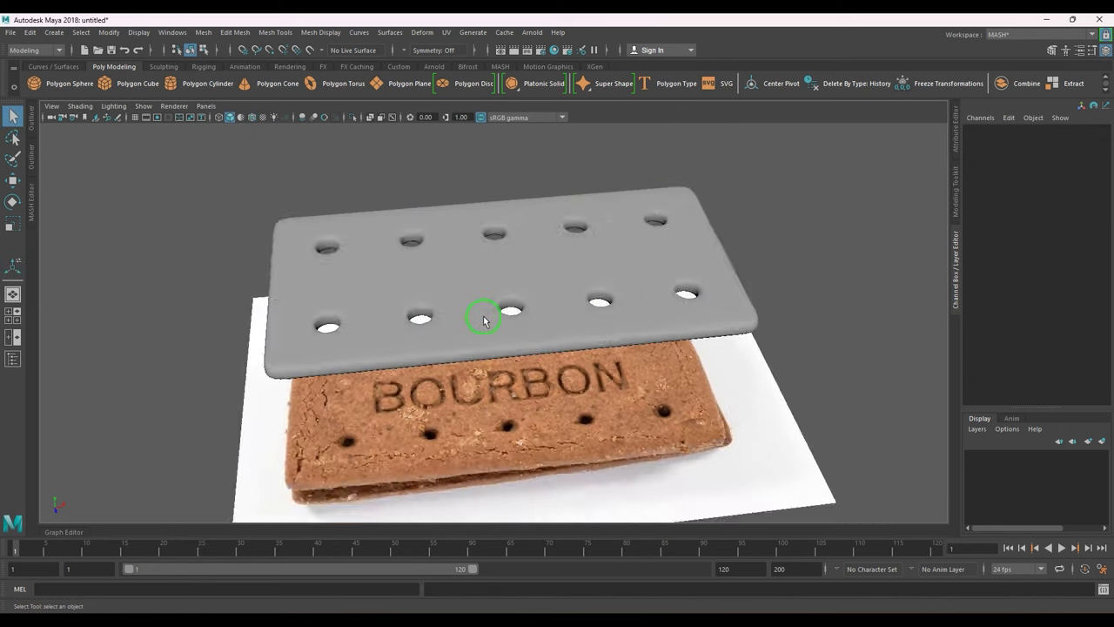
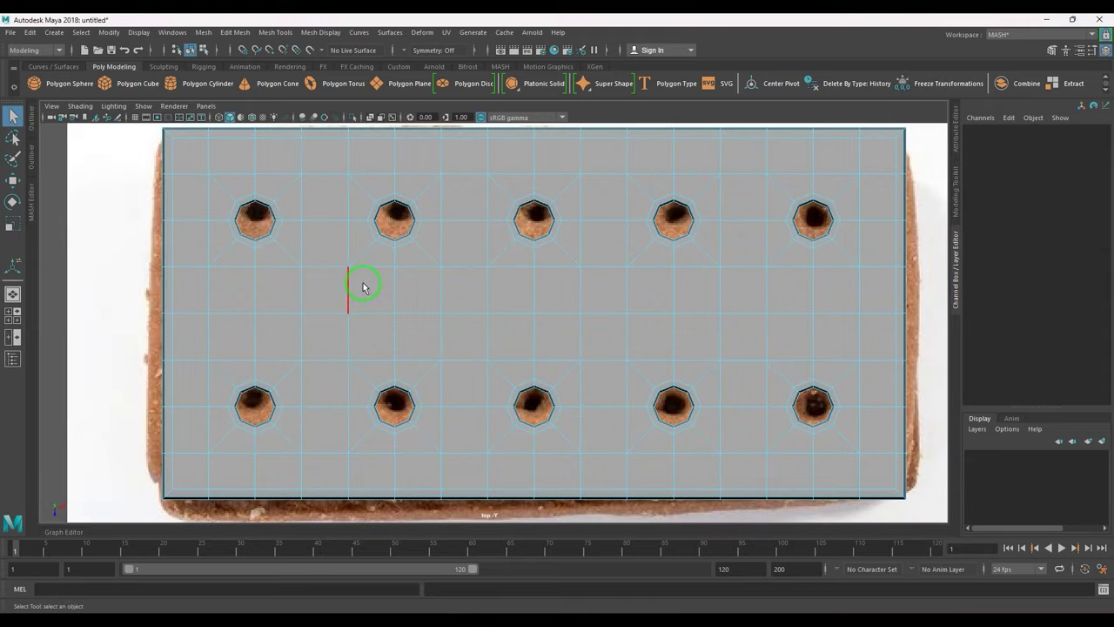
- Compare the slab outline and bevelled holes with the reference image in the top view, and return to the perspective view
{"action": "key", "text": "space"}
{"action": "left_click_drag", "start_coordinate": [696, 342], "coordinate": [337, 303]}
{"action": "key", "text": "w"}
{"action": "left_click_drag", "start_coordinate": [488, 258], "coordinate": [493, 264]}
{"action": "key", "text": "space"}
{"action": "left_click_drag", "start_coordinate": [499, 324], "coordinate": [495, 293]}
{"action": "left_click_drag", "start_coordinate": [487, 308], "coordinate": [439, 369], "text": "alt"}
{"action": "left_click_drag", "start_coordinate": [351, 274], "coordinate": [310, 254]}
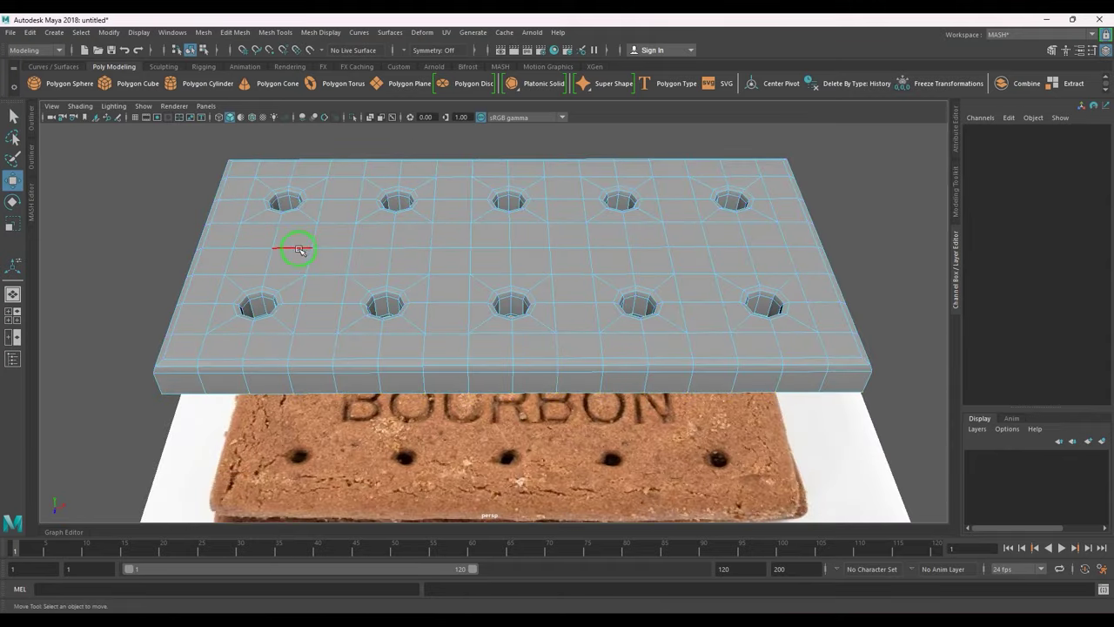
- Select the lengthwise centre edge loop on the slab's top, convert it to faces, and grow the face selection twice
{"action": "left_click", "coordinate": [299, 250]}
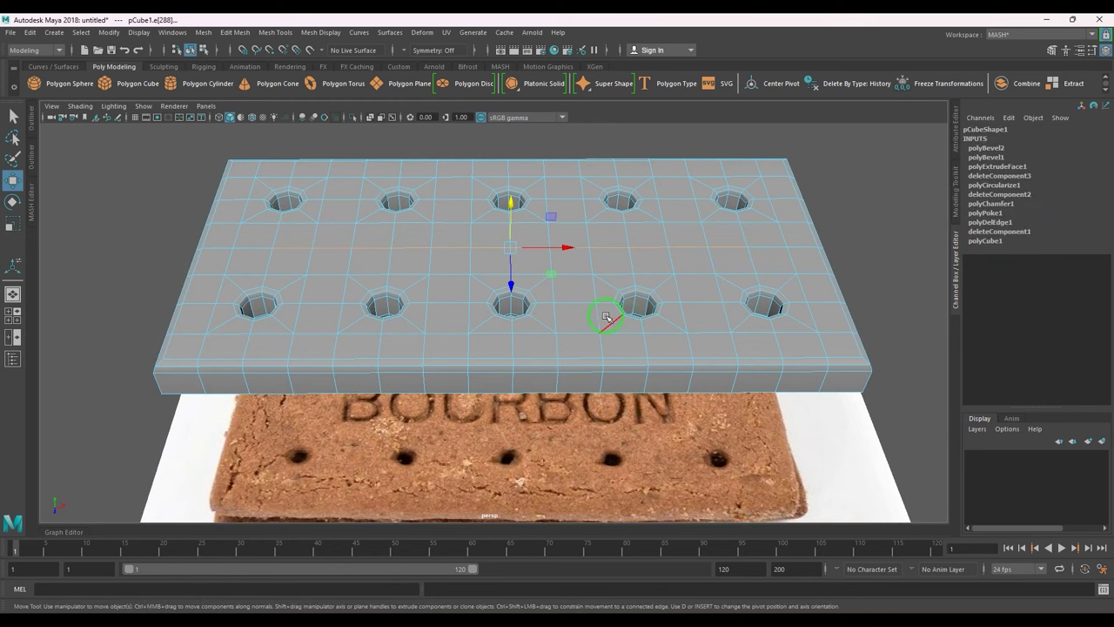
{"action": "left_click_drag", "start_coordinate": [606, 317], "coordinate": [602, 291], "text": "alt"}
{"action": "left_click", "coordinate": [487, 118]}
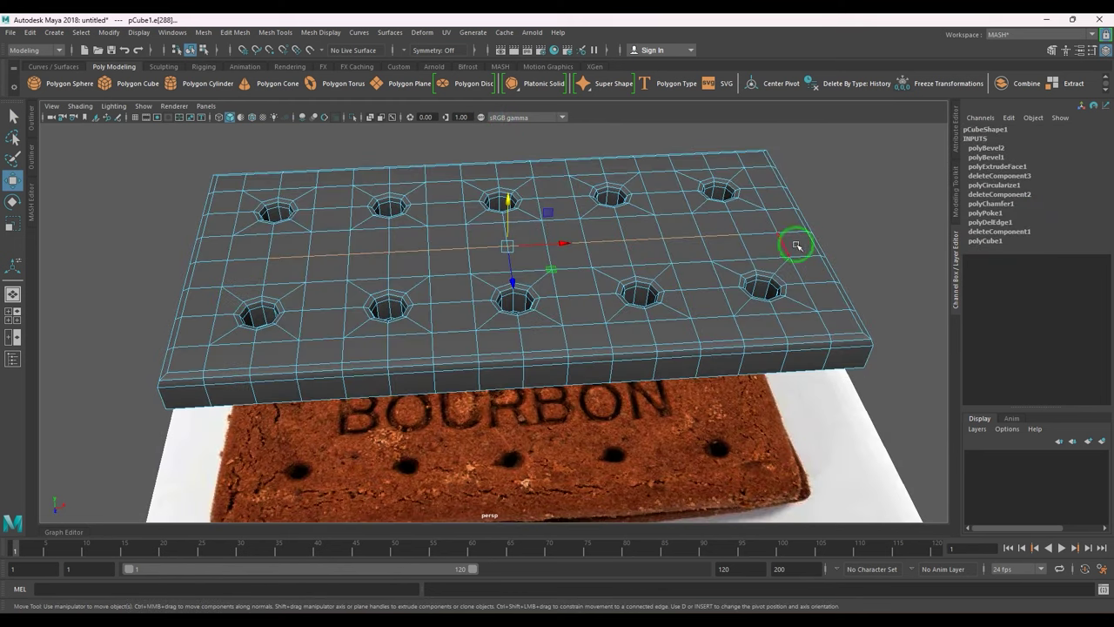
{"action": "left_click_drag", "start_coordinate": [686, 273], "coordinate": [657, 249], "text": "alt"}
{"action": "right_click_drag", "start_coordinate": [657, 216], "coordinate": [665, 295], "text": "ctrl"}
{"action": "key", "text": "shift+period"}
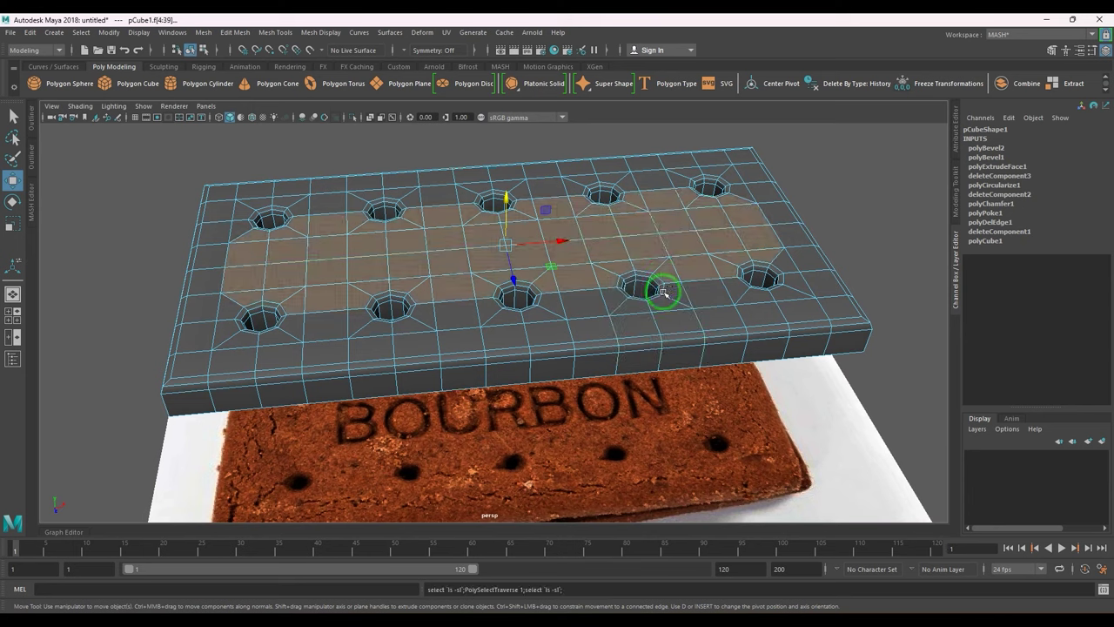
{"action": "key", "text": "shift+period"}
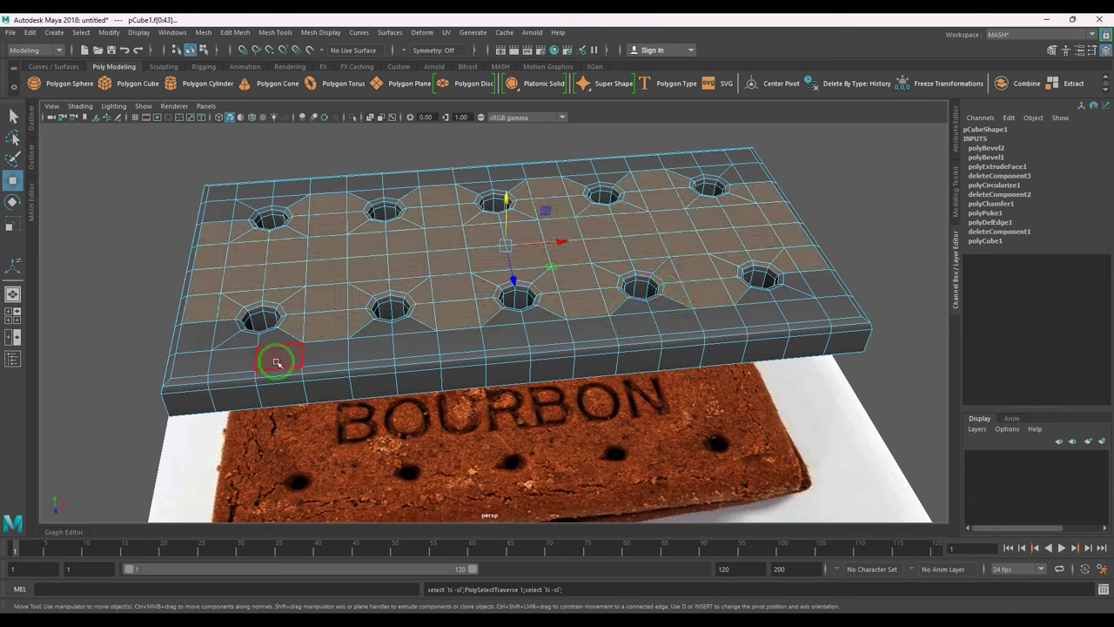
{"action": "left_click_drag", "start_coordinate": [172, 187], "coordinate": [207, 330], "text": "ctrl"}
- Turn on soft selection, adjust its falloff radius, and raise the selected central faces of the slab's top
{"action": "left_click_drag", "start_coordinate": [837, 271], "coordinate": [815, 216], "text": "alt"}
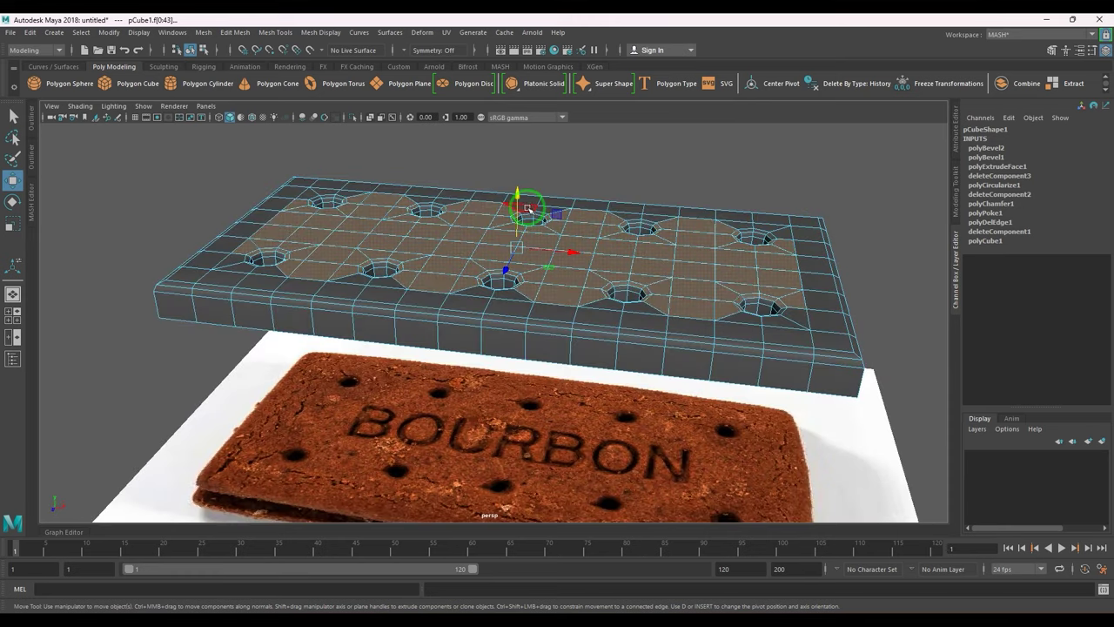
{"action": "key", "text": "b"}
{"action": "left_click_drag", "start_coordinate": [505, 237], "coordinate": [535, 252]}
{"action": "left_click_drag", "start_coordinate": [518, 193], "coordinate": [467, 217]}
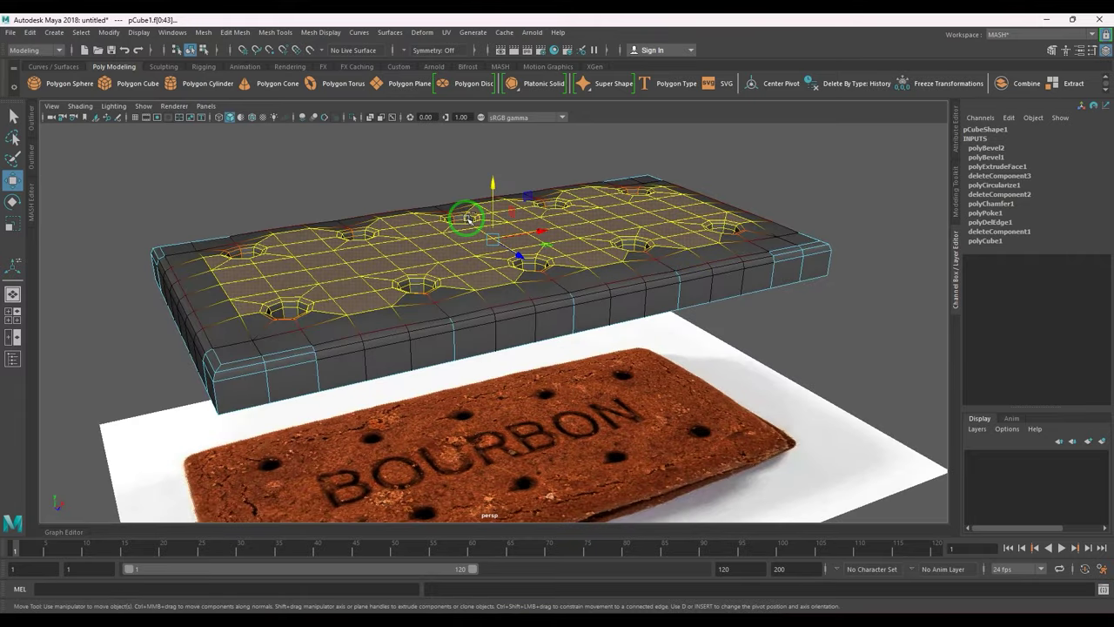
- Shrink the central face selection twice, raising it slightly after each shrink to dome the biscuit's top
{"action": "key", "text": "ctrl+less"}
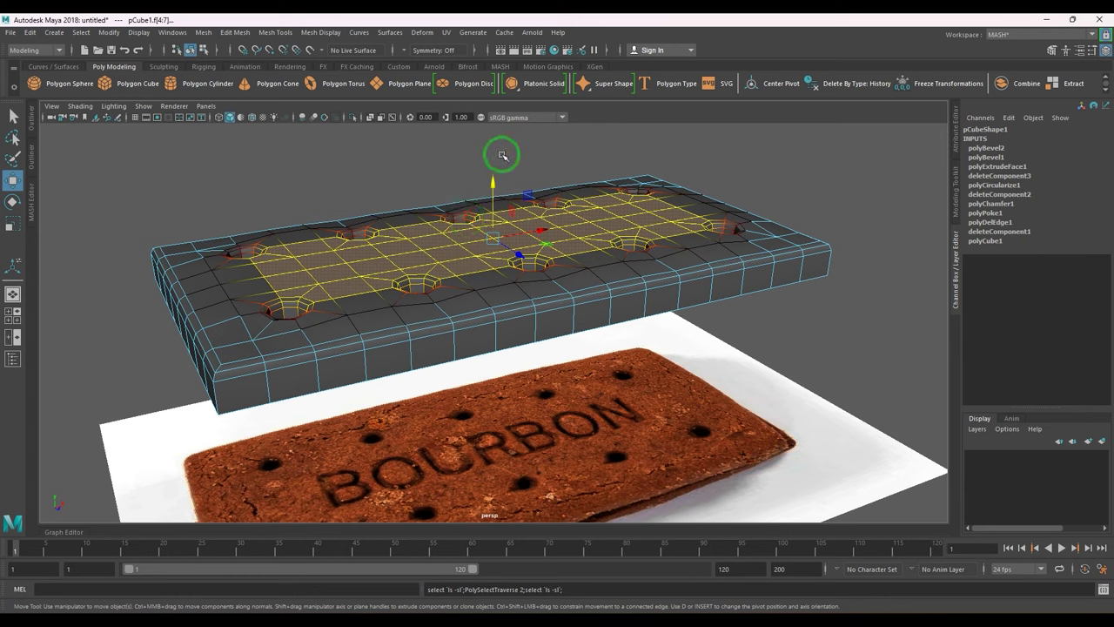
{"action": "left_click_drag", "start_coordinate": [494, 183], "coordinate": [498, 181]}
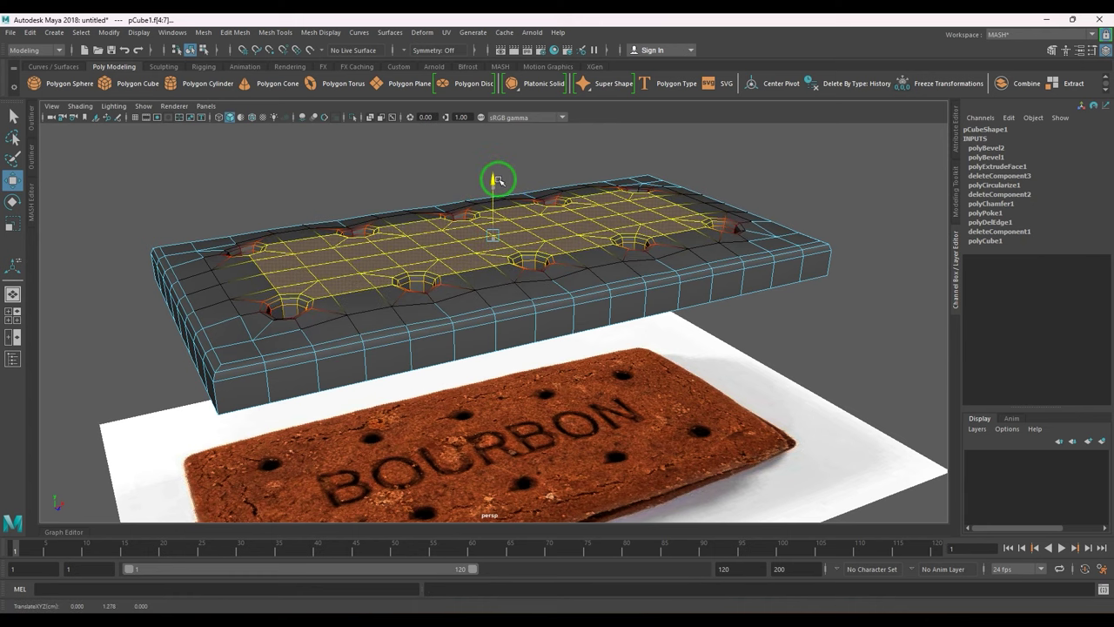
{"action": "key", "text": "ctrl+less"}
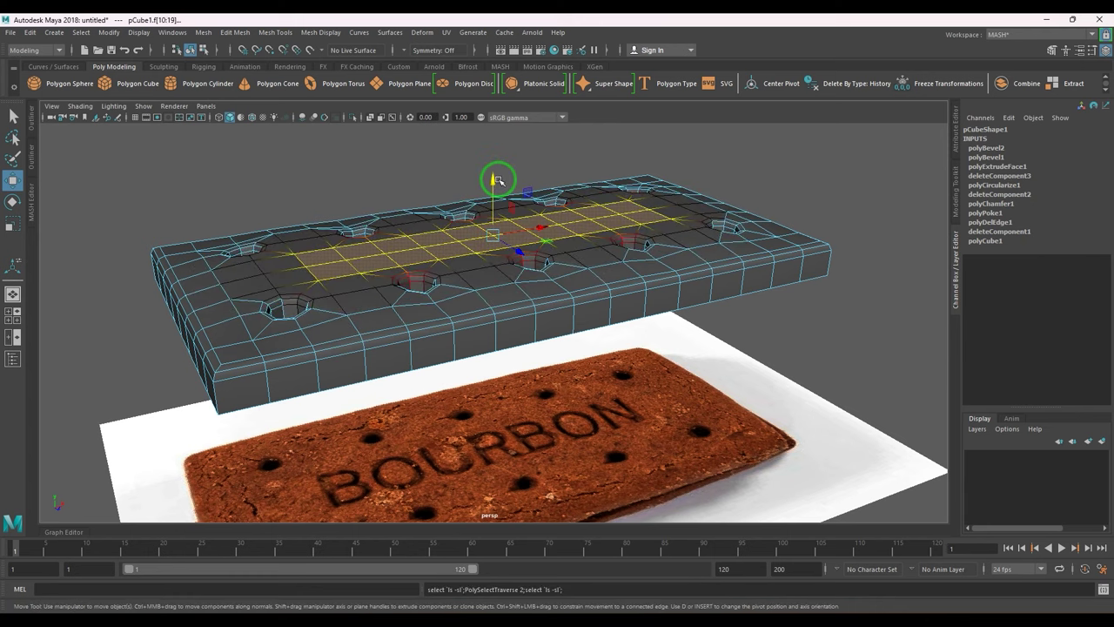
{"action": "left_click_drag", "start_coordinate": [493, 178], "coordinate": [494, 175]}
- Return to object selection and examine the domed biscuit from several angles with and without smoothing
{"action": "right_click_drag", "start_coordinate": [417, 299], "coordinate": [884, 150]}
{"action": "left_click", "coordinate": [885, 150]}
{"action": "scroll", "coordinate": [679, 263], "scroll_direction": "down", "scroll_amount": 3}
{"action": "left_click_drag", "start_coordinate": [679, 264], "coordinate": [621, 297], "text": "alt"}
{"action": "left_click", "coordinate": [621, 295]}
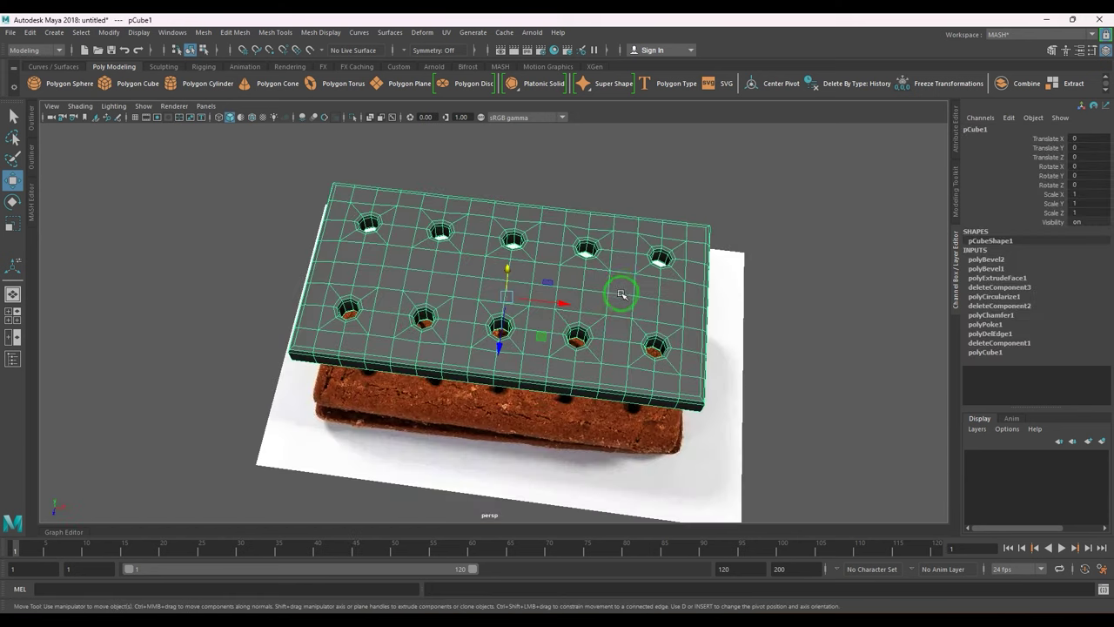
{"action": "left_click", "coordinate": [637, 162]}
{"action": "left_click_drag", "start_coordinate": [636, 162], "coordinate": [683, 281], "text": "alt"}
{"action": "left_click", "coordinate": [624, 291]}
{"action": "key", "text": "1"}
- Switch to vertex selection and raise the top-surface vertices just outside the end hole near the slab's corner
{"action": "left_click_drag", "start_coordinate": [564, 299], "coordinate": [688, 290], "text": "alt"}
{"action": "scroll", "coordinate": [625, 337], "scroll_direction": "up", "scroll_amount": 2}
{"action": "scroll", "coordinate": [625, 337], "scroll_direction": "up", "scroll_amount": 2}
{"action": "right_click_drag", "start_coordinate": [532, 339], "coordinate": [489, 336]}
{"action": "left_click_drag", "start_coordinate": [600, 350], "coordinate": [502, 321], "text": "alt"}
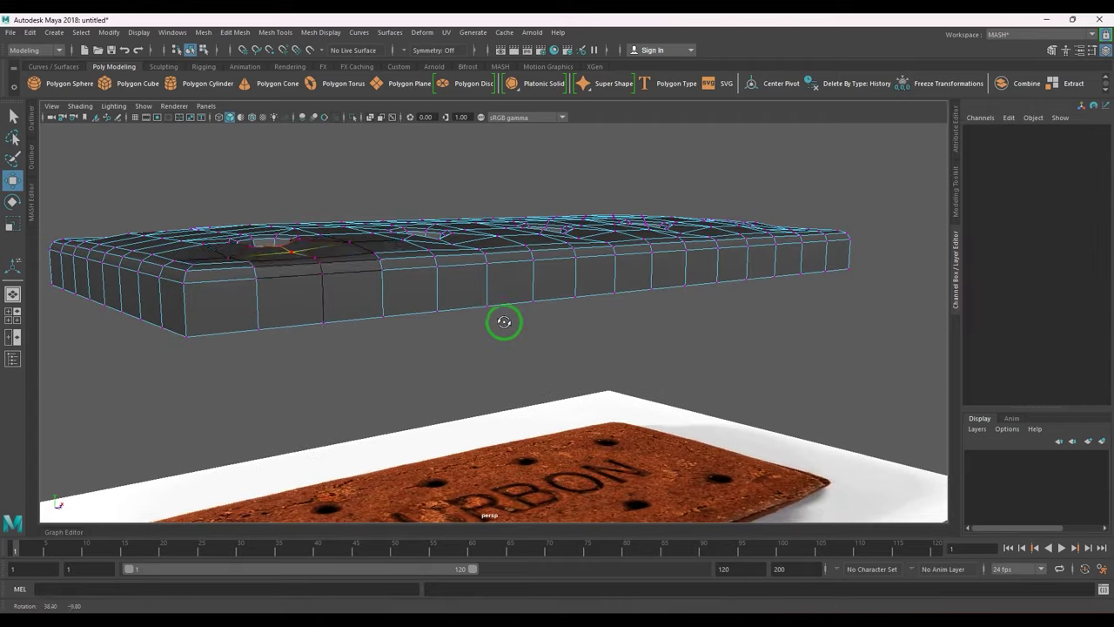
{"action": "left_click_drag", "start_coordinate": [383, 304], "coordinate": [476, 306], "text": "alt"}
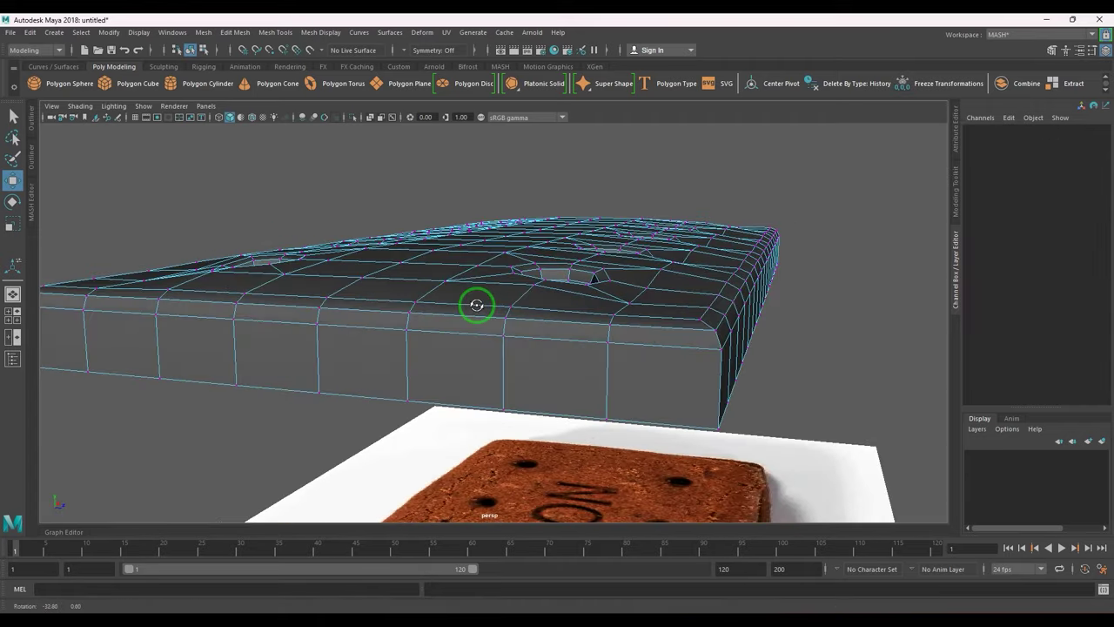
{"action": "left_click", "coordinate": [649, 290]}
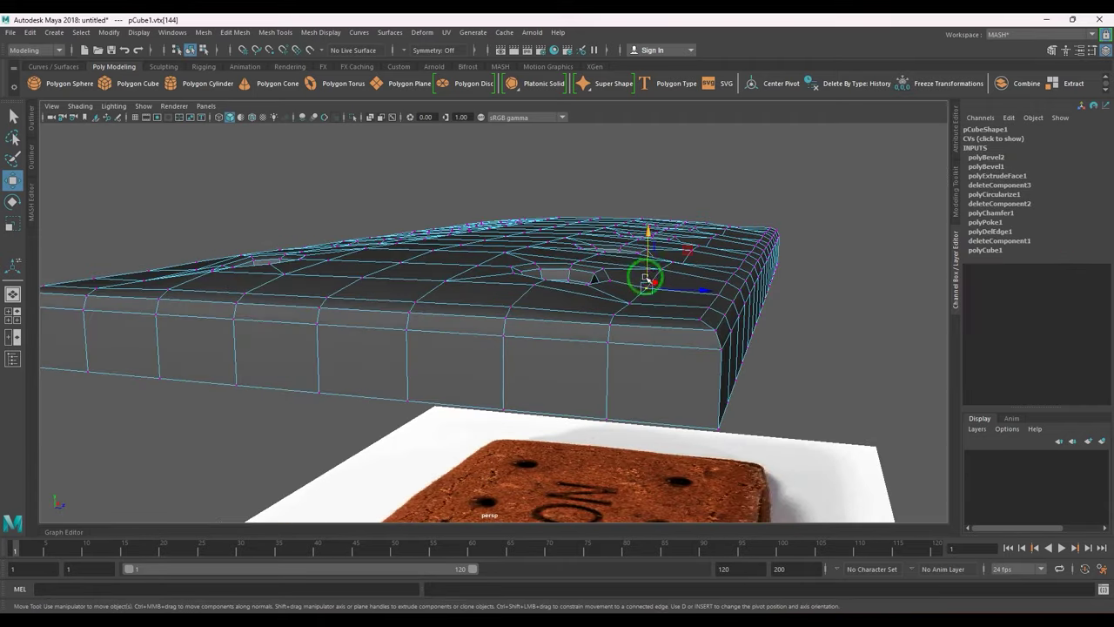
{"action": "left_click_drag", "start_coordinate": [646, 279], "coordinate": [647, 253]}
{"action": "left_click", "coordinate": [628, 301]}
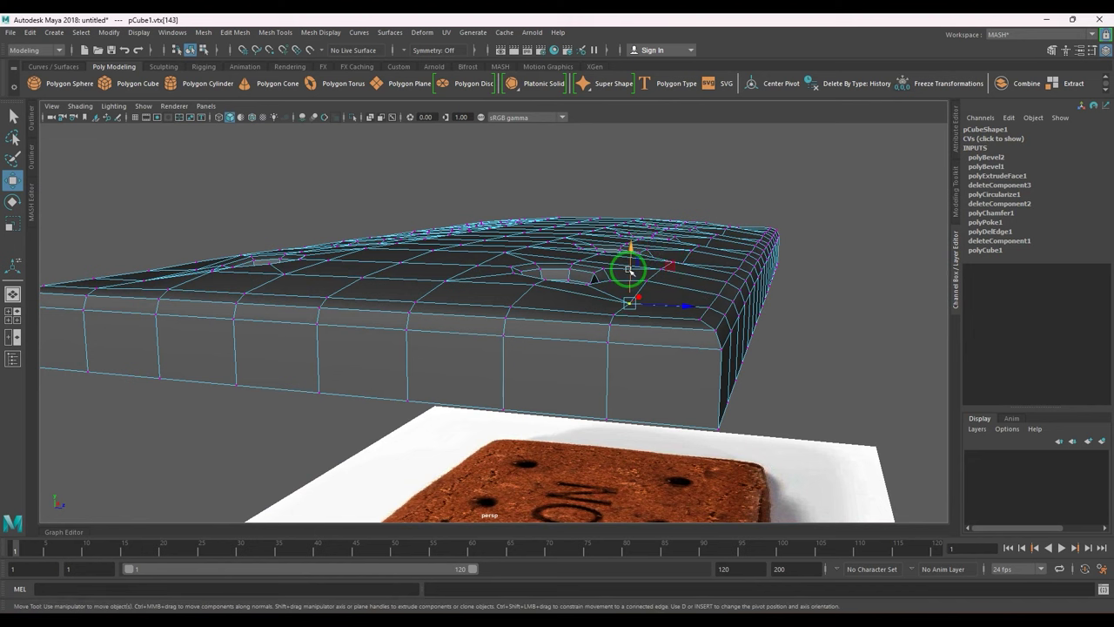
- Select the remaining vertices just outside the holes along the same long side and move them slightly upward
{"action": "left_click_drag", "start_coordinate": [734, 279], "coordinate": [407, 293], "text": "alt"}
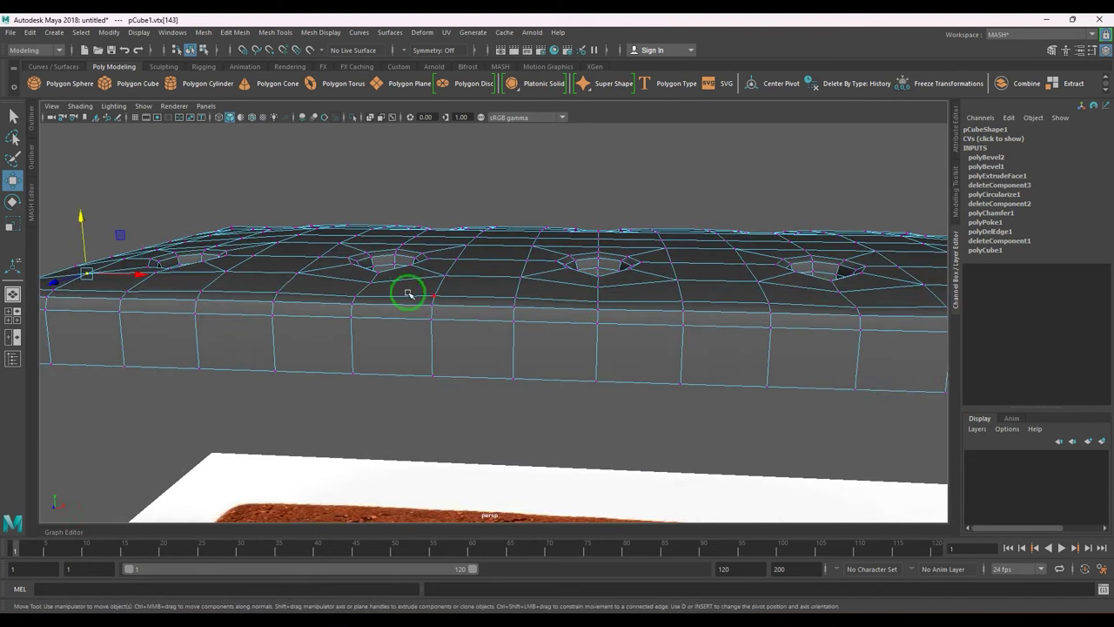
{"action": "left_click", "coordinate": [371, 282]}
{"action": "left_click_drag", "start_coordinate": [741, 325], "coordinate": [461, 325], "text": "alt"}
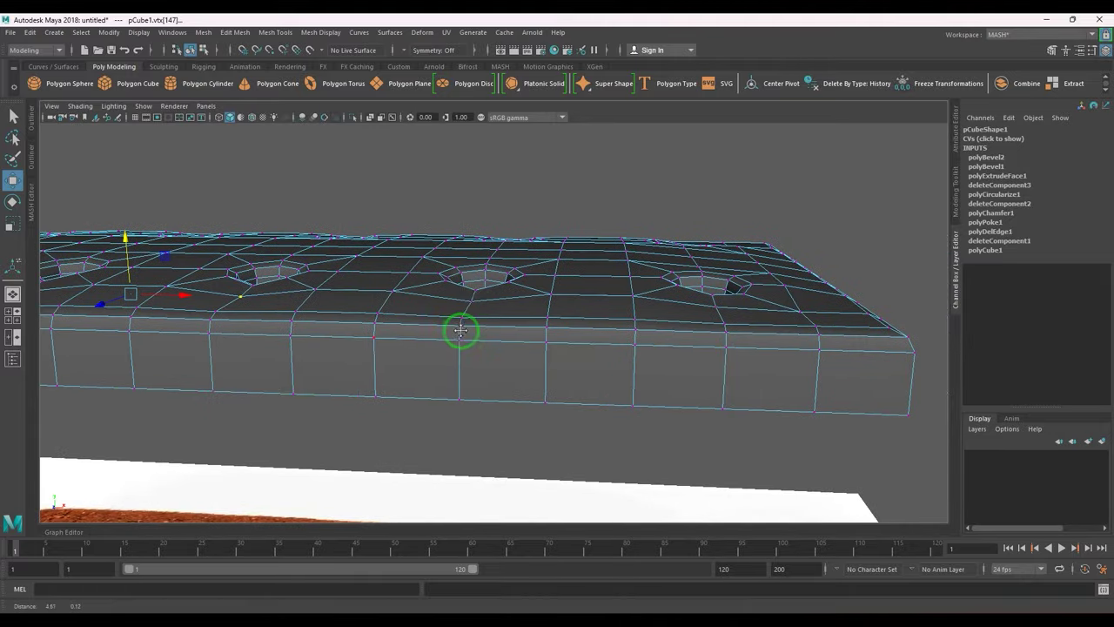
{"action": "left_click", "coordinate": [800, 311], "text": "shift"}
{"action": "left_click_drag", "start_coordinate": [387, 246], "coordinate": [390, 237]}
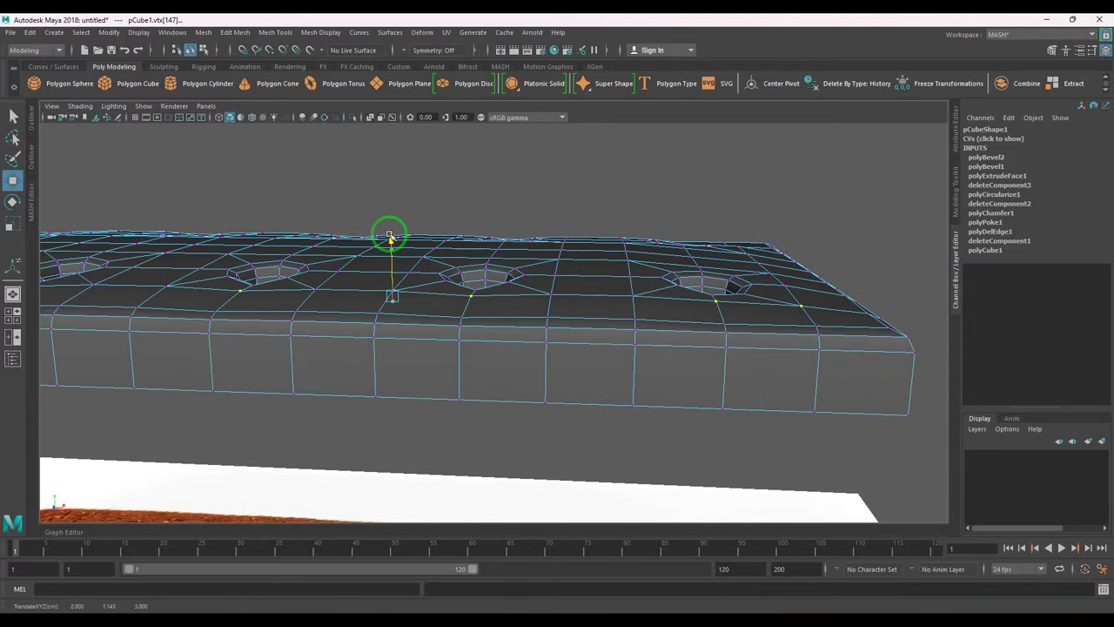
- Select the vertices just outside the holes along the opposite long side and move them slightly upward
{"action": "left_click_drag", "start_coordinate": [679, 274], "coordinate": [615, 289], "text": "alt"}
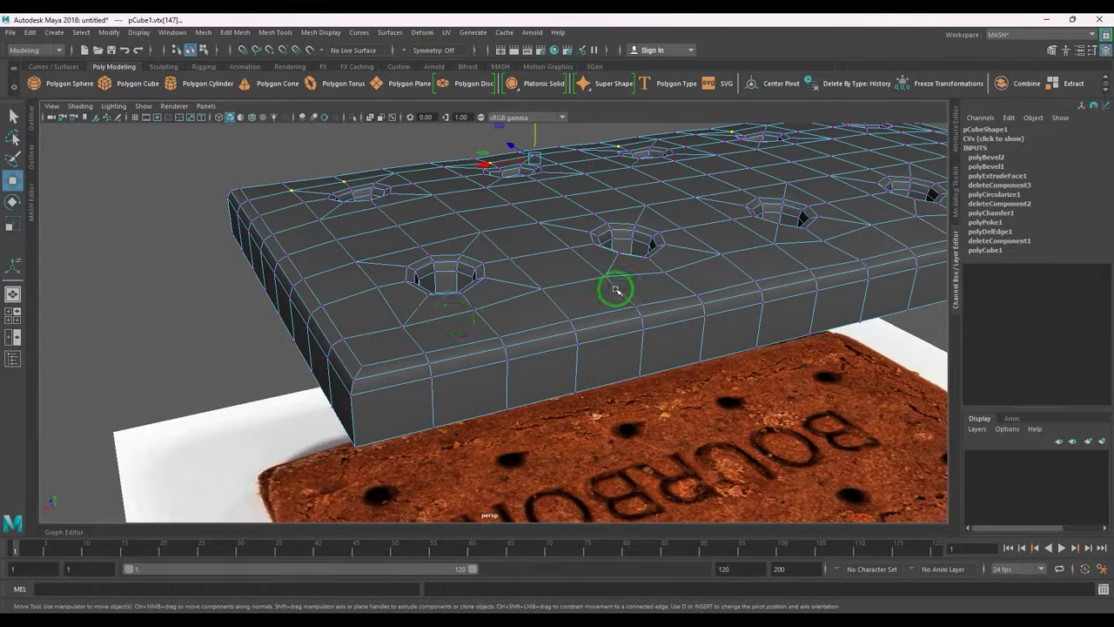
{"action": "left_click", "coordinate": [403, 325]}
{"action": "left_click", "coordinate": [473, 310], "text": "shift"}
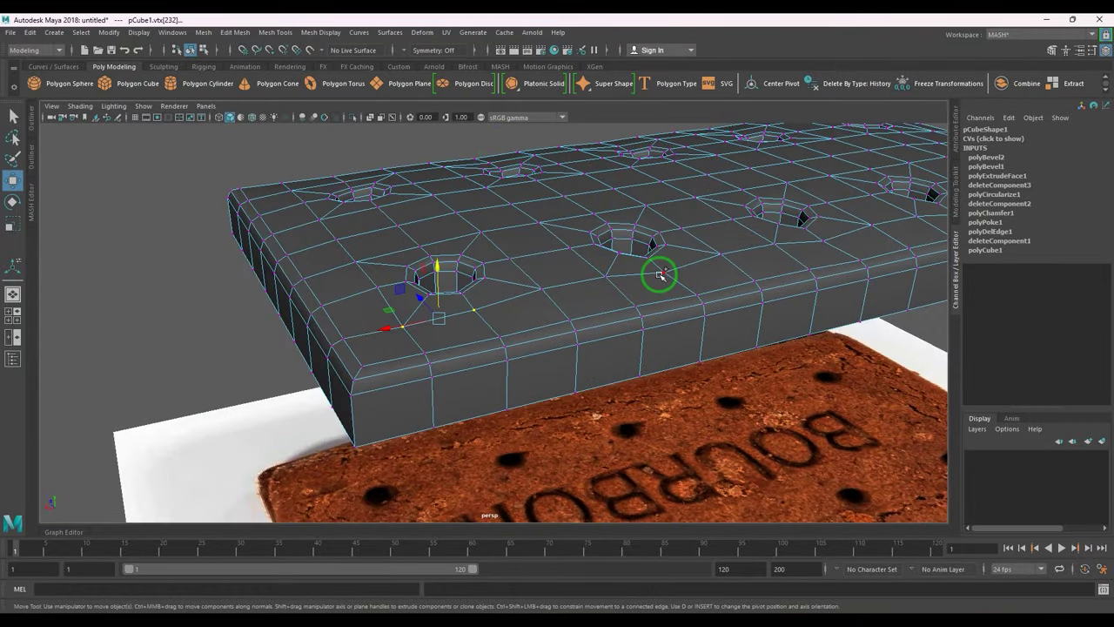
{"action": "left_click_drag", "start_coordinate": [822, 239], "coordinate": [711, 278], "text": "alt"}
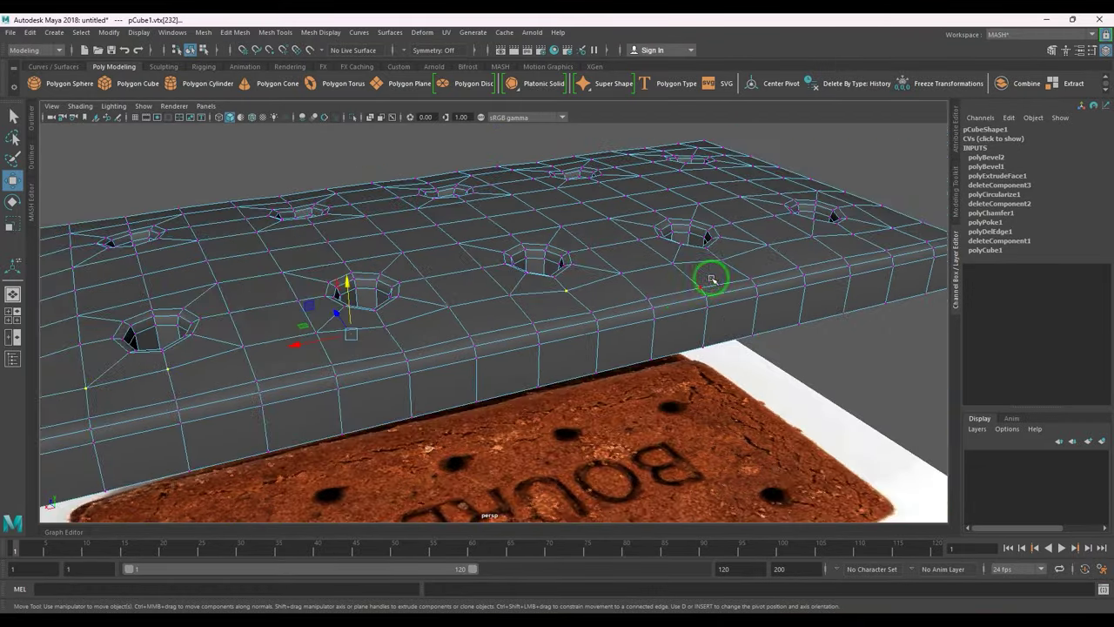
{"action": "left_click_drag", "start_coordinate": [836, 273], "coordinate": [470, 335], "text": "alt"}
{"action": "left_click", "coordinate": [694, 342], "text": "shift"}
{"action": "left_click", "coordinate": [777, 362], "text": "shift"}
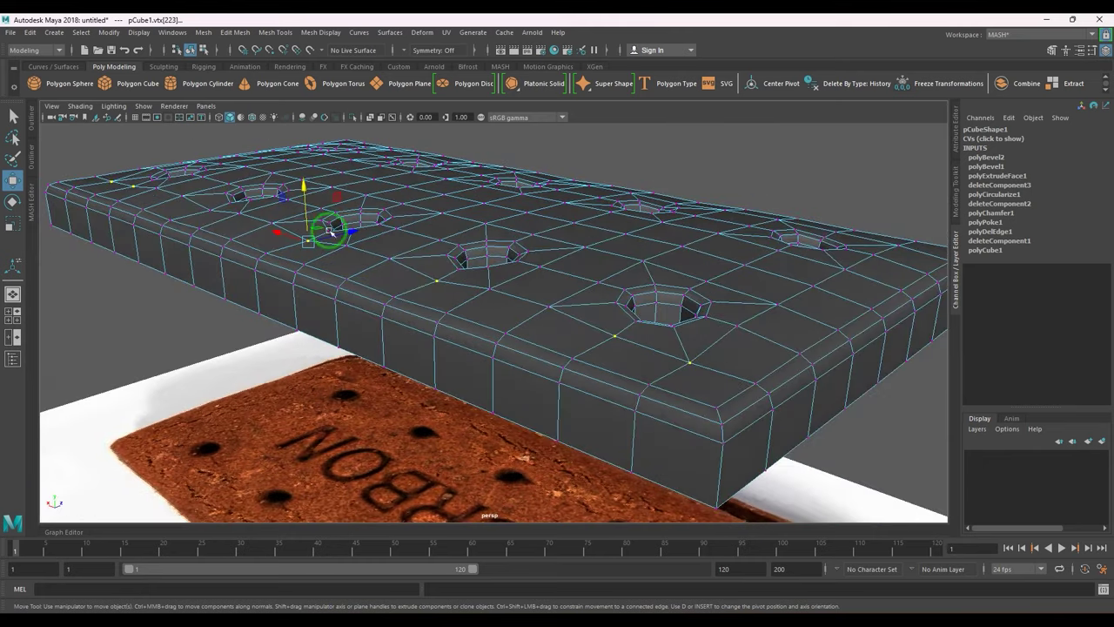
{"action": "left_click_drag", "start_coordinate": [306, 190], "coordinate": [303, 186]}
{"action": "key", "text": "ctrl+z"}
{"action": "left_click", "coordinate": [211, 210], "text": "shift"}
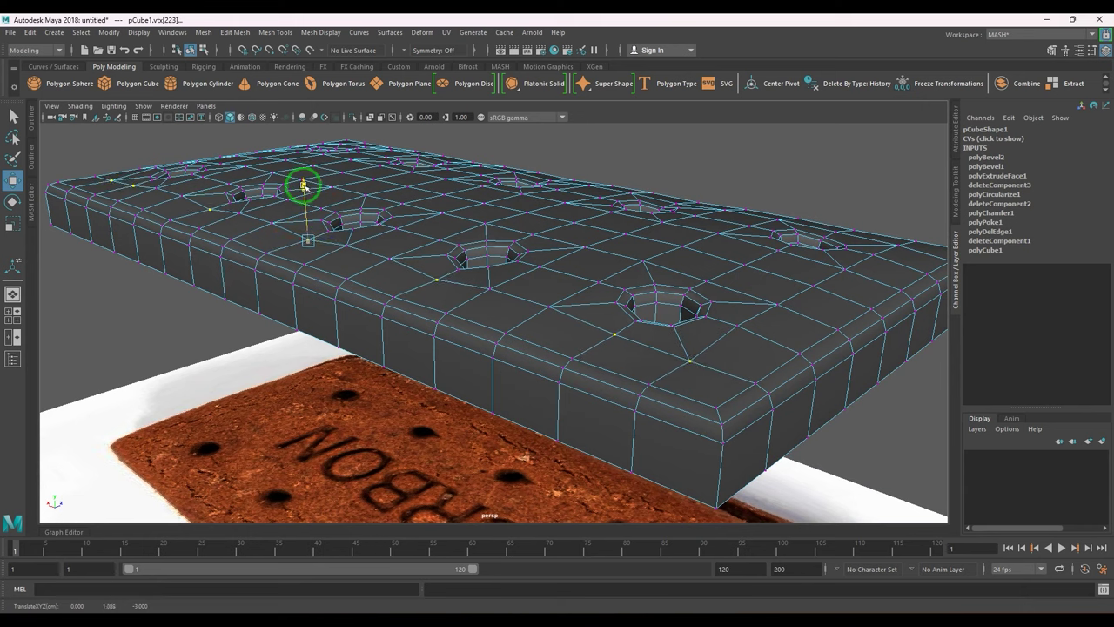
{"action": "left_click", "coordinate": [357, 272]}
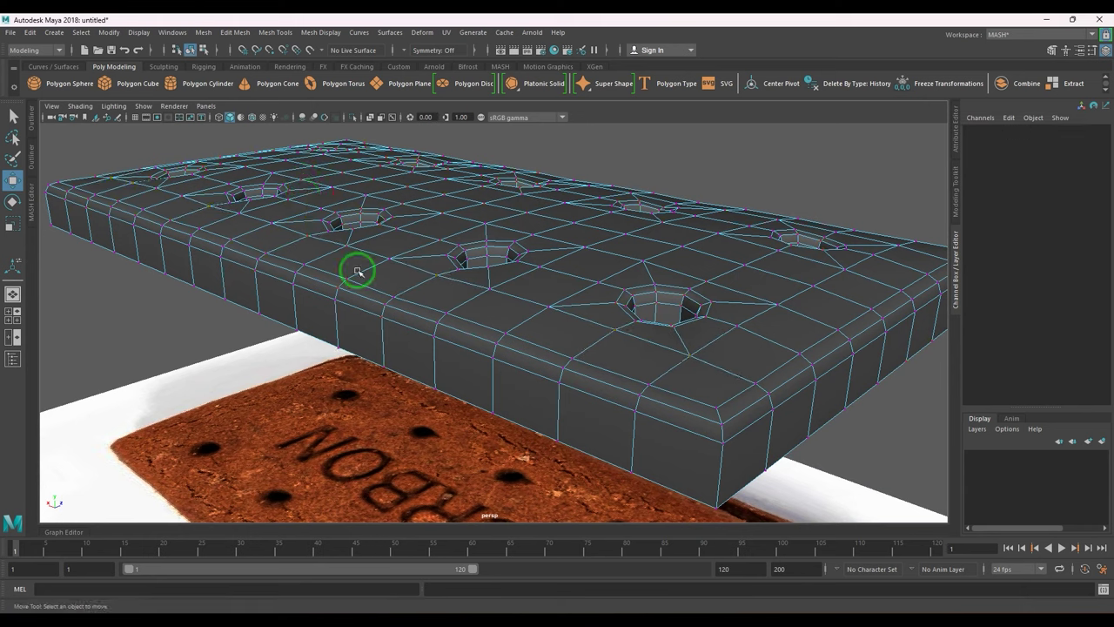
- Return to object selection and examine the biscuit from several angles with smooth preview on
{"action": "right_click_drag", "start_coordinate": [352, 298], "coordinate": [385, 259]}
{"action": "key", "text": "3"}
{"action": "left_click", "coordinate": [163, 303]}
{"action": "mouse_move", "coordinate": [383, 296]}
{"action": "left_mouse_down", "text": "alt"}
{"action": "mouse_move", "coordinate": [426, 309]}
{"action": "mouse_move", "coordinate": [534, 380]}
{"action": "mouse_move", "coordinate": [632, 331]}
{"action": "left_mouse_up", "text": "alt"}
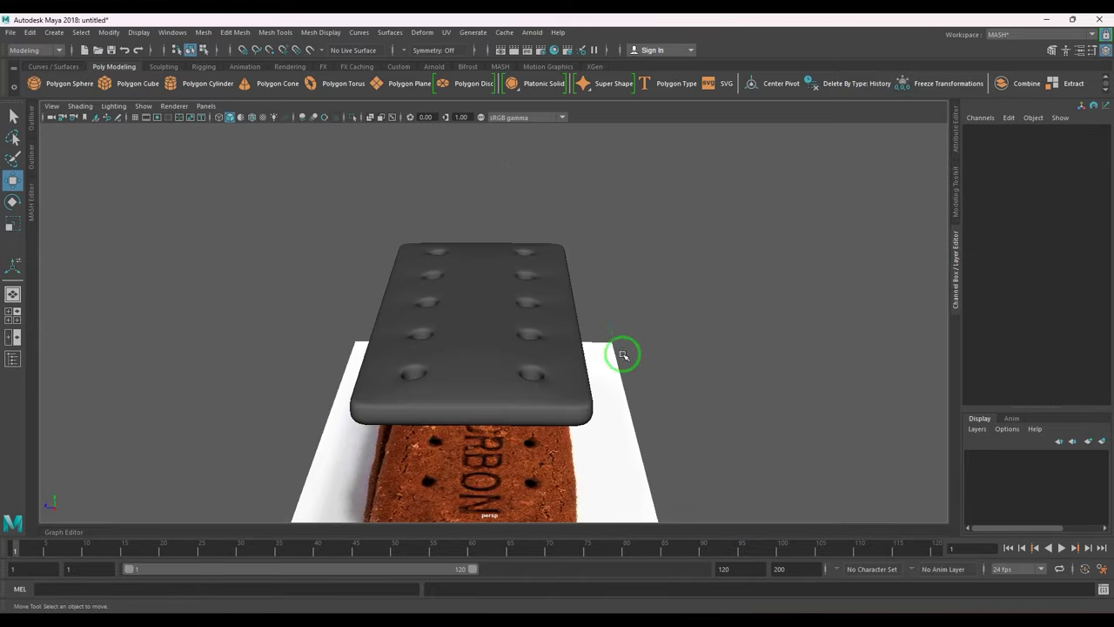
{"action": "left_click_drag", "start_coordinate": [624, 354], "coordinate": [769, 441], "text": "alt"}
- Select vertices on the far rim of one hole, extend the selection to similar vertices, and raise them slightly
{"action": "left_click", "coordinate": [566, 336]}
{"action": "left_click_drag", "start_coordinate": [589, 323], "coordinate": [571, 351], "text": "alt"}
{"action": "right_click_drag", "start_coordinate": [572, 351], "coordinate": [648, 357], "text": "alt"}
{"action": "left_click_drag", "start_coordinate": [649, 357], "coordinate": [764, 363], "text": "alt"}
{"action": "right_click_drag", "start_coordinate": [764, 363], "coordinate": [629, 317], "text": "alt"}
{"action": "left_click_drag", "start_coordinate": [653, 329], "coordinate": [651, 331]}
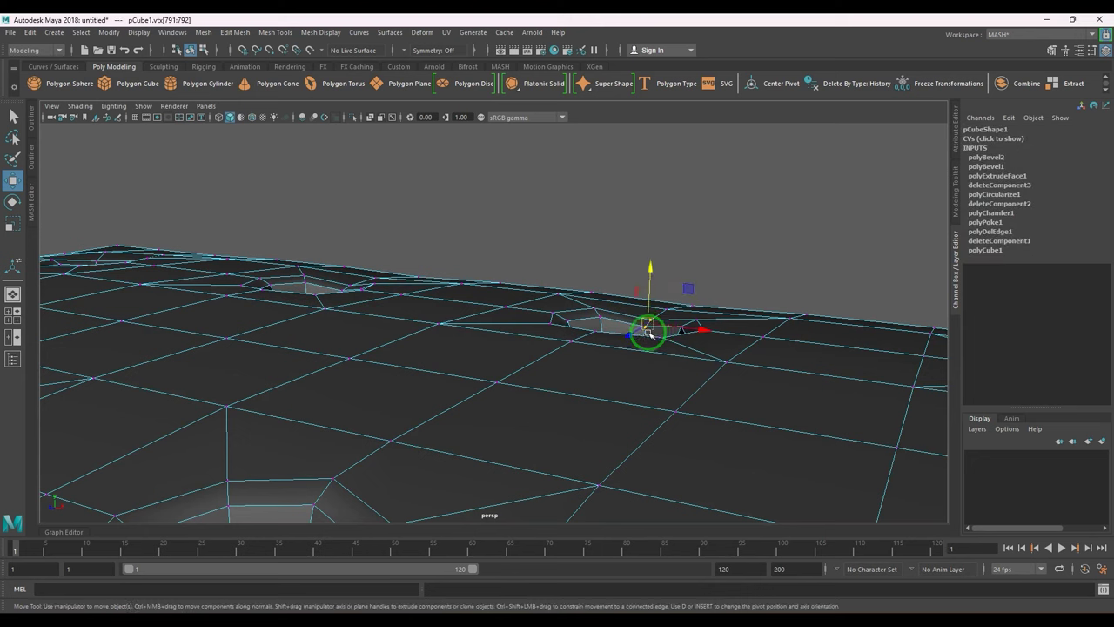
{"action": "right_click_drag", "start_coordinate": [651, 331], "coordinate": [679, 319], "text": "alt"}
{"action": "left_click", "coordinate": [81, 32]}
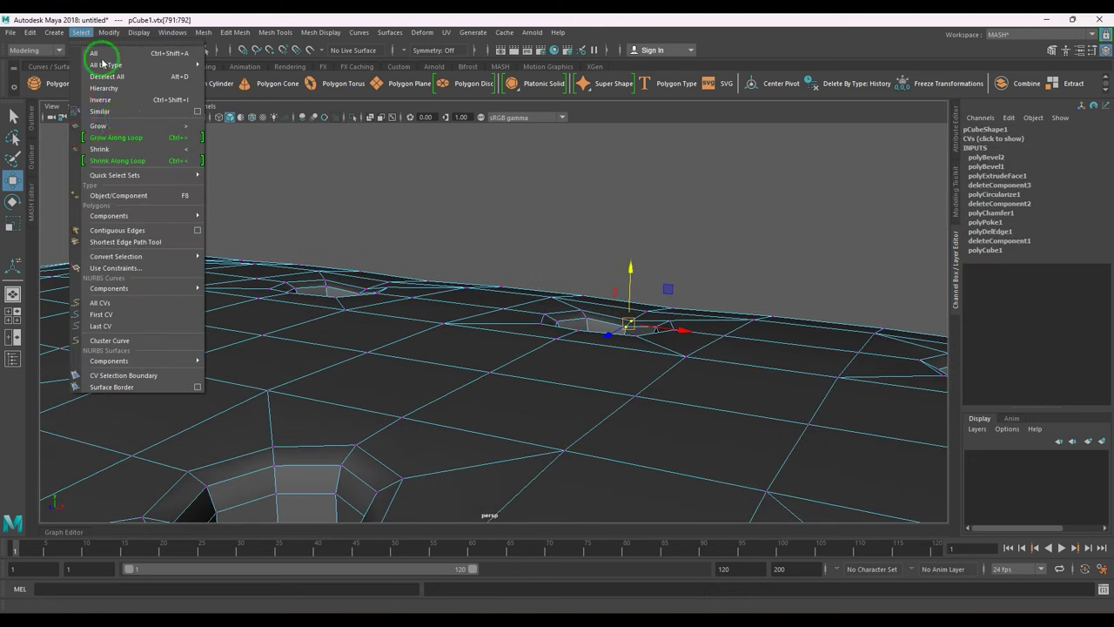
{"action": "left_click", "coordinate": [124, 112]}
{"action": "right_click_drag", "start_coordinate": [566, 304], "coordinate": [512, 276], "text": "alt"}
{"action": "left_click_drag", "start_coordinate": [512, 276], "coordinate": [511, 329], "text": "alt"}
{"action": "right_click_drag", "start_coordinate": [510, 328], "coordinate": [581, 343], "text": "alt"}
{"action": "left_click_drag", "start_coordinate": [486, 369], "coordinate": [488, 361]}
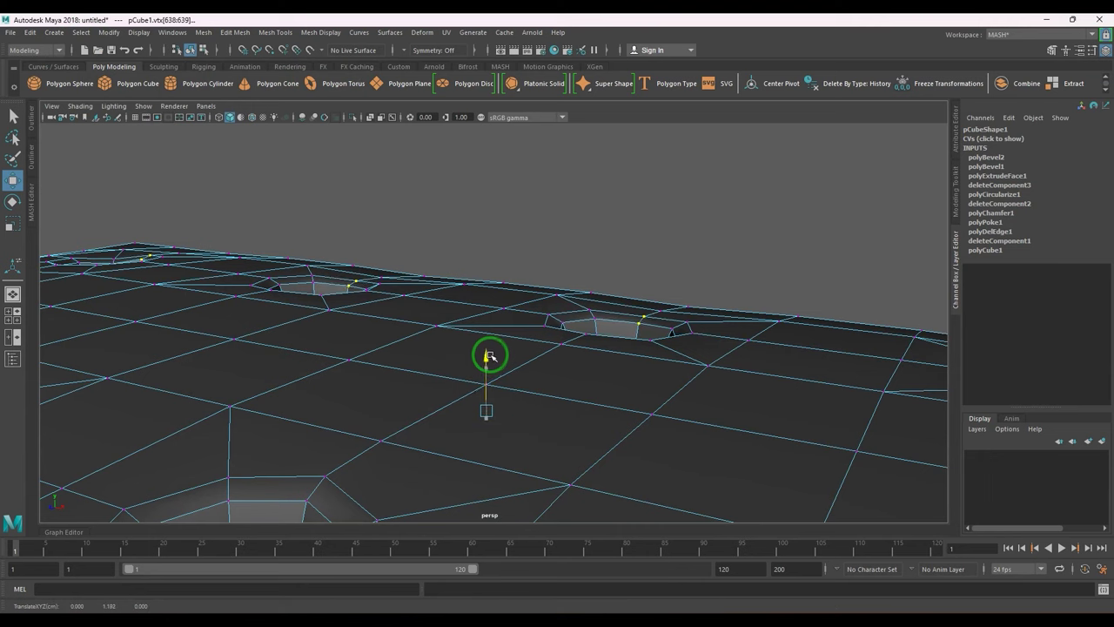
- Return to object selection with smooth preview and examine the hole rims and domed top from different angles
{"action": "key", "text": "F8"}
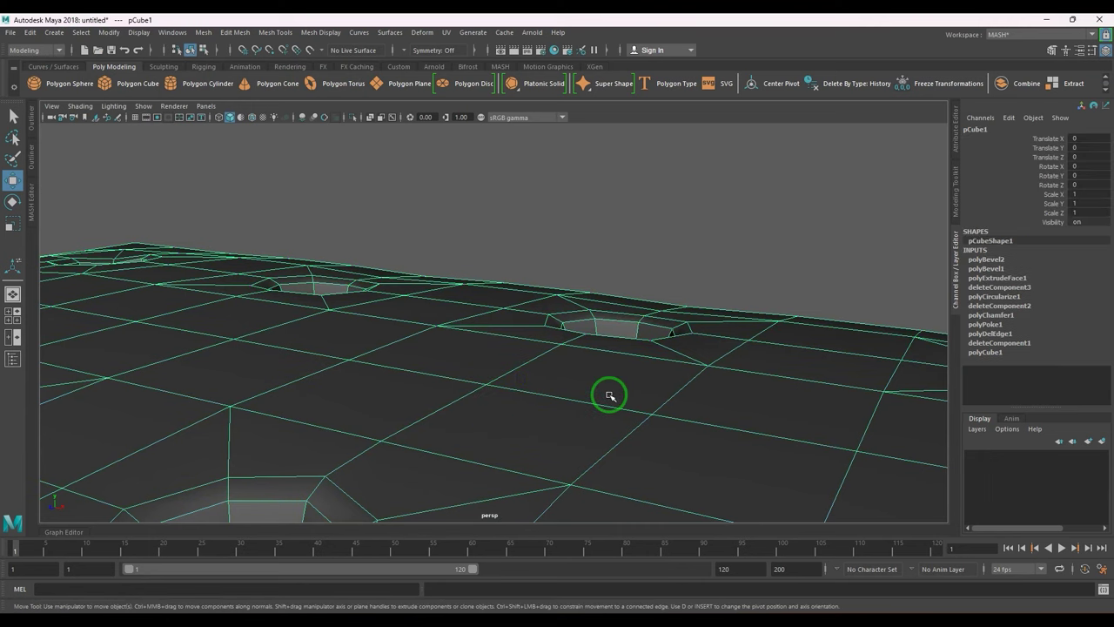
{"action": "key", "text": "3"}
{"action": "left_click", "coordinate": [664, 214]}
{"action": "left_click_drag", "start_coordinate": [644, 235], "coordinate": [483, 384], "text": "alt"}
{"action": "right_click_drag", "start_coordinate": [535, 380], "coordinate": [508, 371], "text": "alt"}
{"action": "left_click_drag", "start_coordinate": [507, 371], "coordinate": [620, 343], "text": "alt"}
- In the top view, enable soft selection with a suitable radius and nudge the upper-right corner vertices to follow the reference biscuit
{"action": "key", "text": "space"}
{"action": "scroll", "coordinate": [617, 336], "scroll_direction": "down", "scroll_amount": 4}
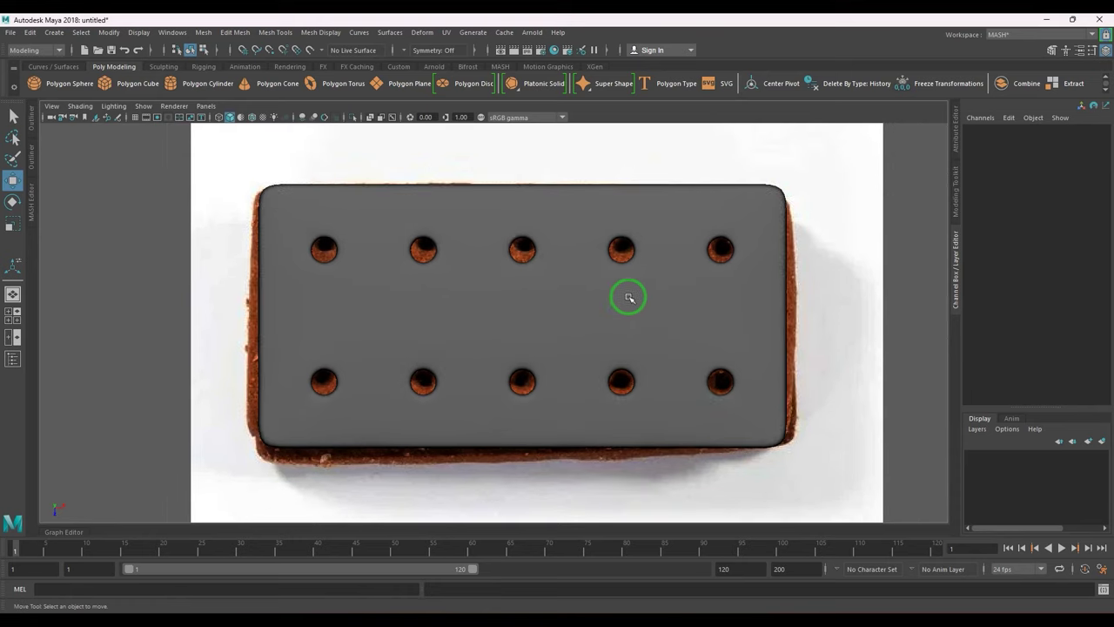
{"action": "left_click", "coordinate": [634, 292]}
{"action": "key", "text": "F9"}
{"action": "left_click_drag", "start_coordinate": [799, 210], "coordinate": [771, 181]}
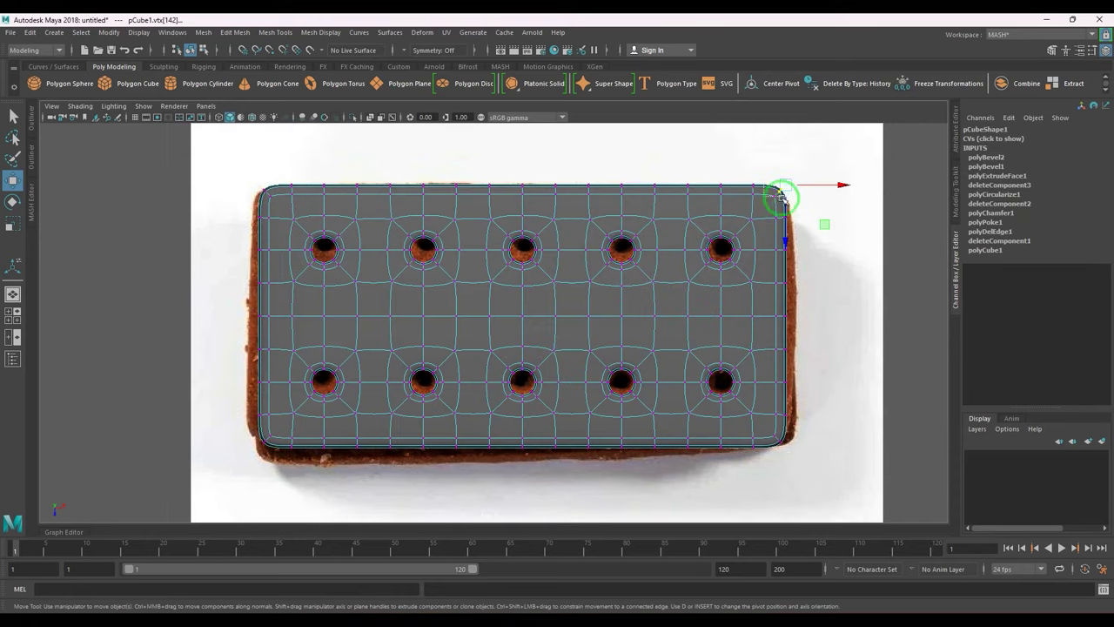
{"action": "key", "text": "b"}
{"action": "left_click_drag", "start_coordinate": [707, 272], "coordinate": [728, 242]}
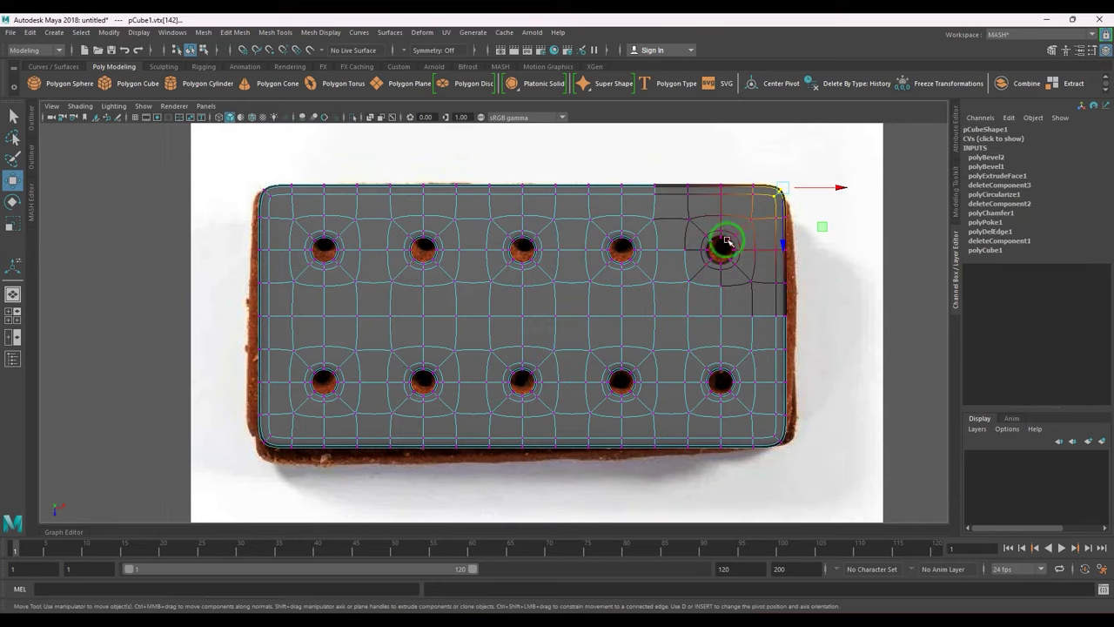
{"action": "left_click_drag", "start_coordinate": [714, 174], "coordinate": [797, 197], "text": "shift"}
{"action": "left_click_drag", "start_coordinate": [756, 232], "coordinate": [772, 177]}
{"action": "key", "text": "ctrl+z"}
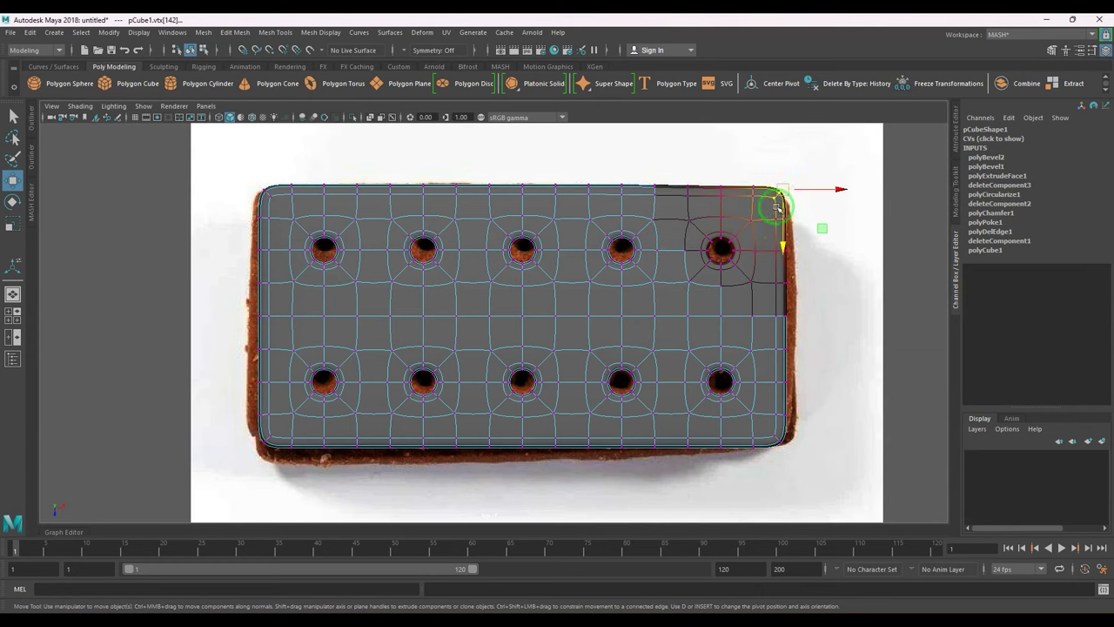
{"action": "left_click_drag", "start_coordinate": [785, 247], "coordinate": [785, 249]}
- Pull the vertices along the biscuit's left short end outward with soft selection to match the reference outline
{"action": "left_click_drag", "start_coordinate": [228, 178], "coordinate": [274, 368]}
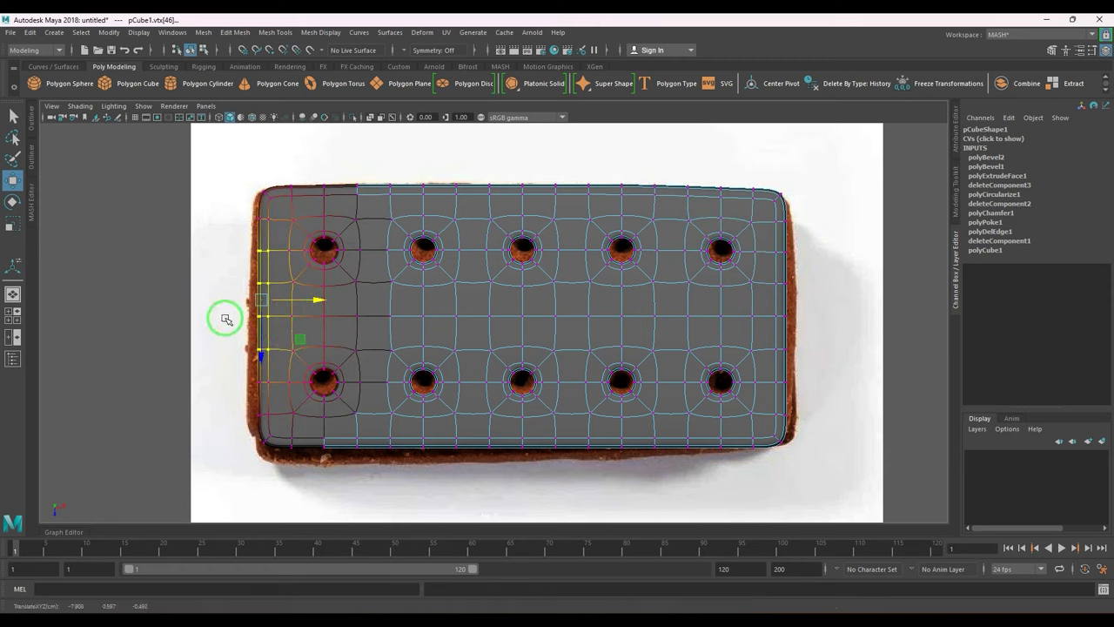
{"action": "left_click_drag", "start_coordinate": [227, 319], "coordinate": [294, 316]}
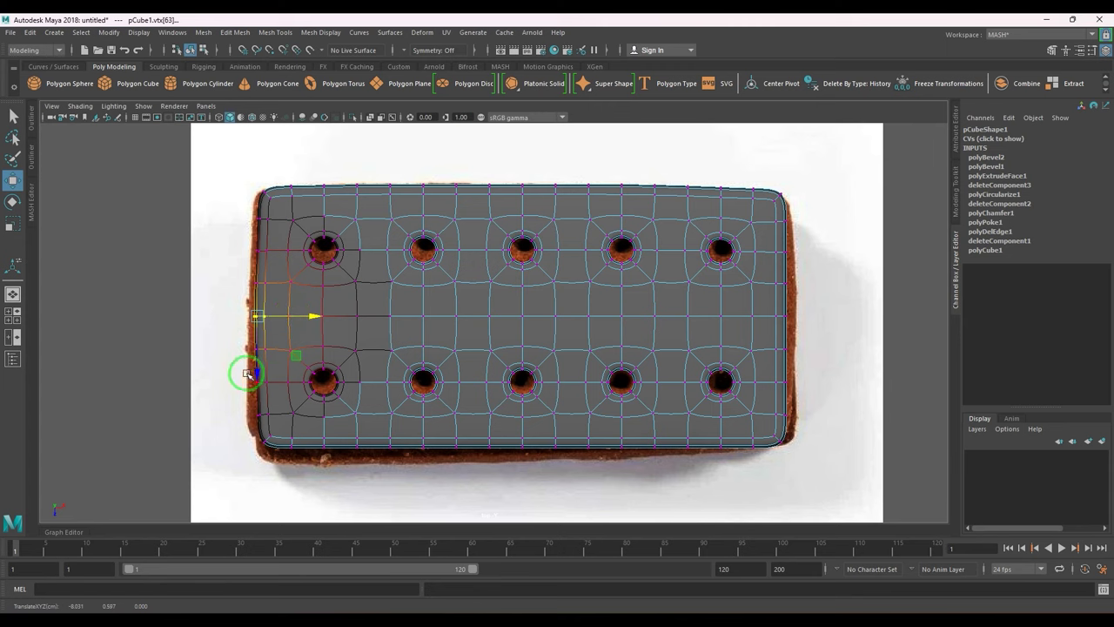
{"action": "left_click_drag", "start_coordinate": [231, 360], "coordinate": [269, 390]}
{"action": "left_click_drag", "start_coordinate": [285, 380], "coordinate": [284, 380]}
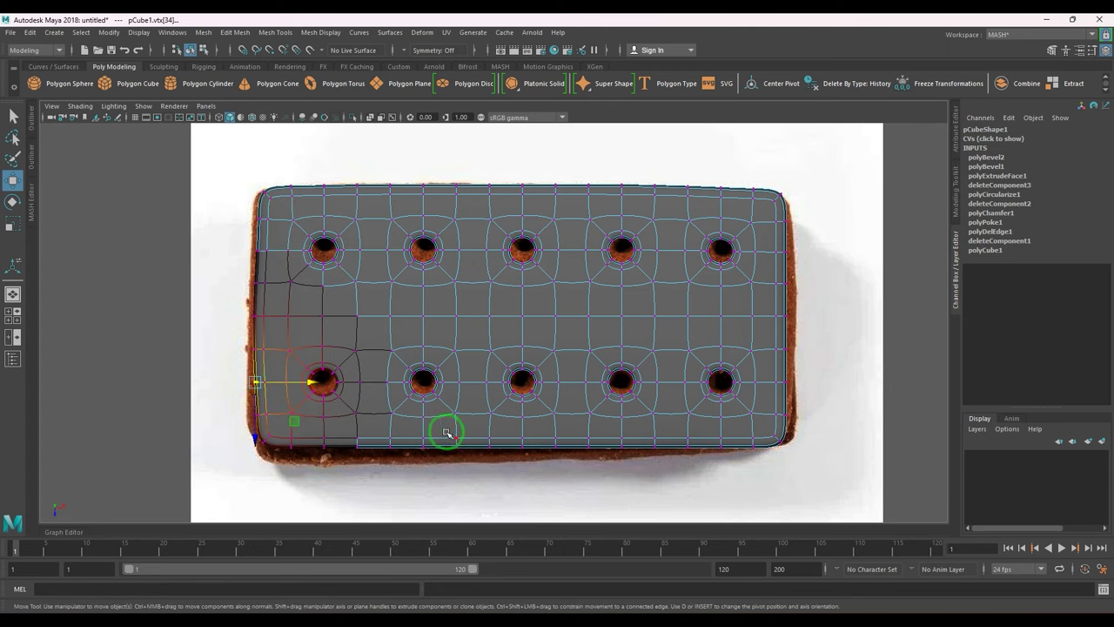
- Adjust the vertices along the lower long edge and the right short end to follow the reference outline
{"action": "left_click_drag", "start_coordinate": [448, 430], "coordinate": [570, 461]}
{"action": "left_click_drag", "start_coordinate": [504, 485], "coordinate": [505, 484]}
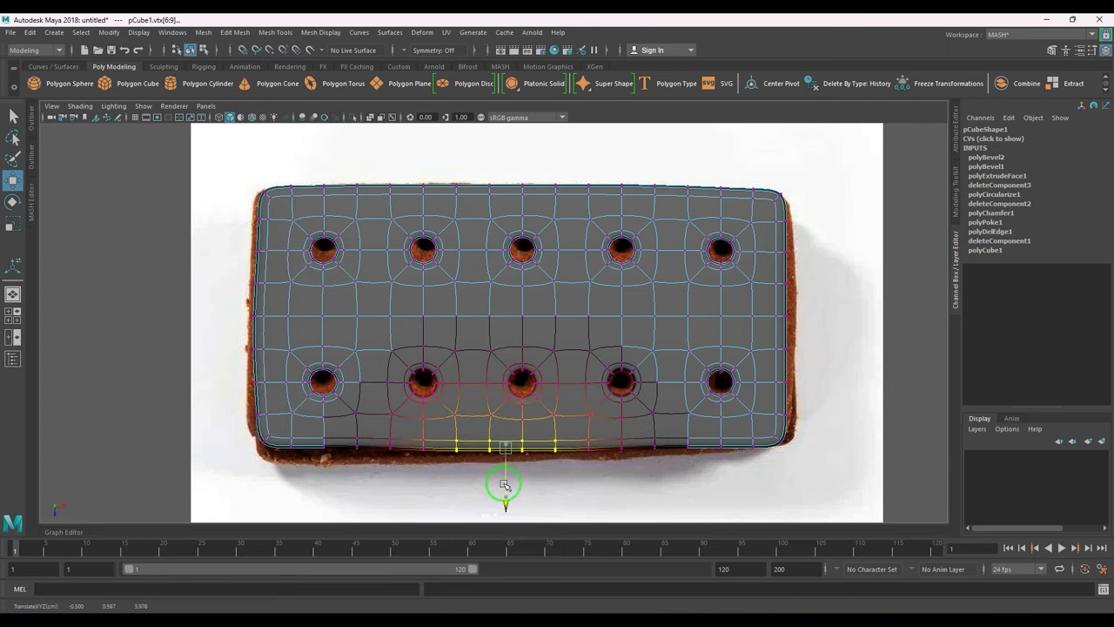
{"action": "left_click_drag", "start_coordinate": [701, 439], "coordinate": [720, 473]}
{"action": "left_click_drag", "start_coordinate": [774, 309], "coordinate": [803, 340]}
{"action": "left_click_drag", "start_coordinate": [810, 319], "coordinate": [813, 321]}
{"action": "left_click_drag", "start_coordinate": [773, 244], "coordinate": [814, 253]}
- Return to object selection in the perspective view and delete the biscuit's construction history
{"action": "right_click_drag", "start_coordinate": [513, 313], "coordinate": [556, 289]}
{"action": "key", "text": "space"}
{"action": "left_click_drag", "start_coordinate": [567, 327], "coordinate": [609, 280]}
{"action": "left_click", "coordinate": [760, 218]}
{"action": "left_click_drag", "start_coordinate": [760, 217], "coordinate": [643, 342], "text": "alt"}
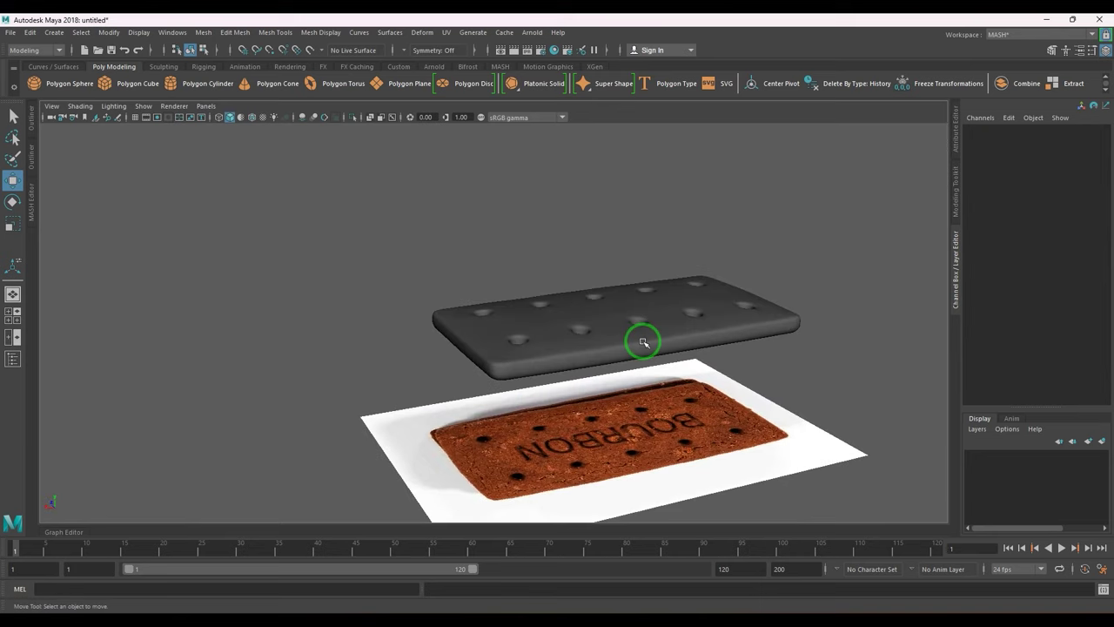
{"action": "left_click", "coordinate": [638, 343]}
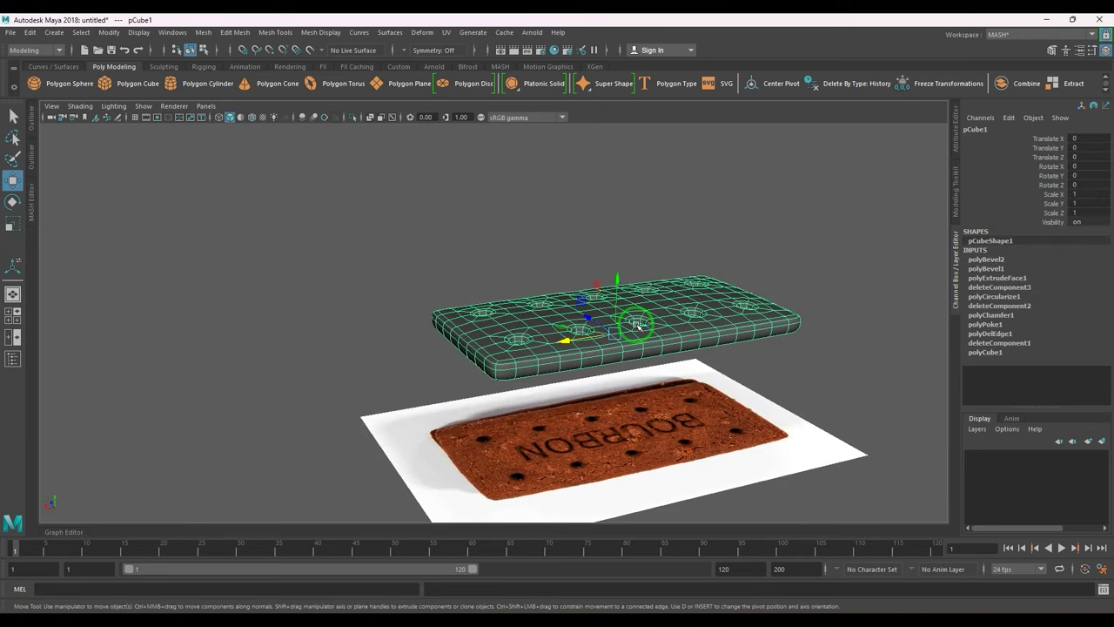
{"action": "key", "text": "alt+shift+d"}
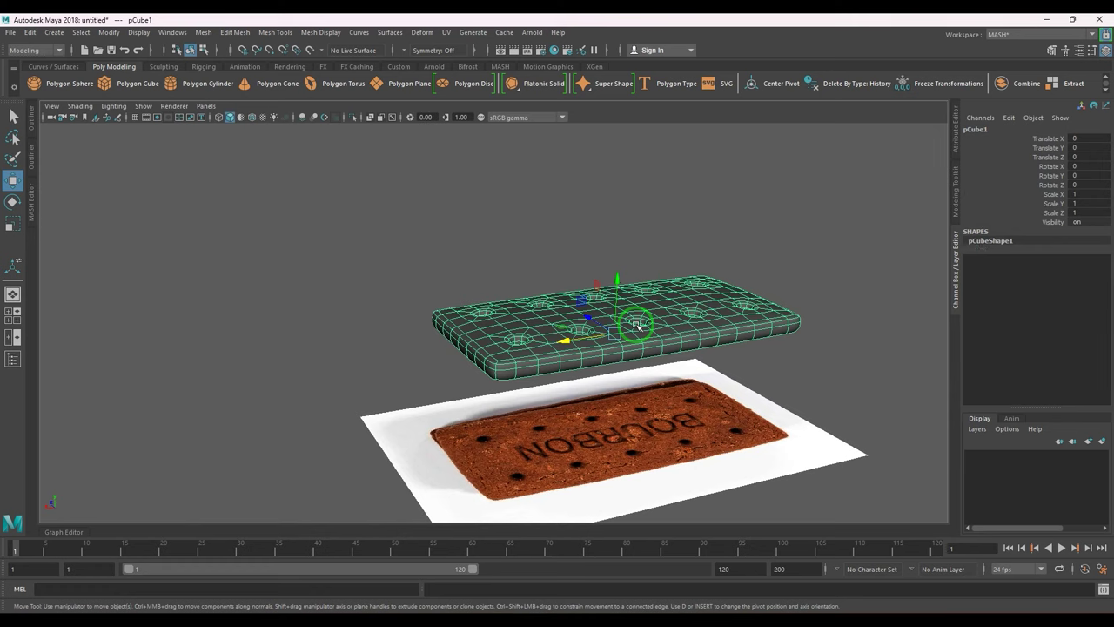
- Turn on the viewport's sRGB gamma transform and assign a new Lambert material to the biscuit
{"action": "left_click", "coordinate": [482, 118]}
{"action": "left_click", "coordinate": [659, 319]}
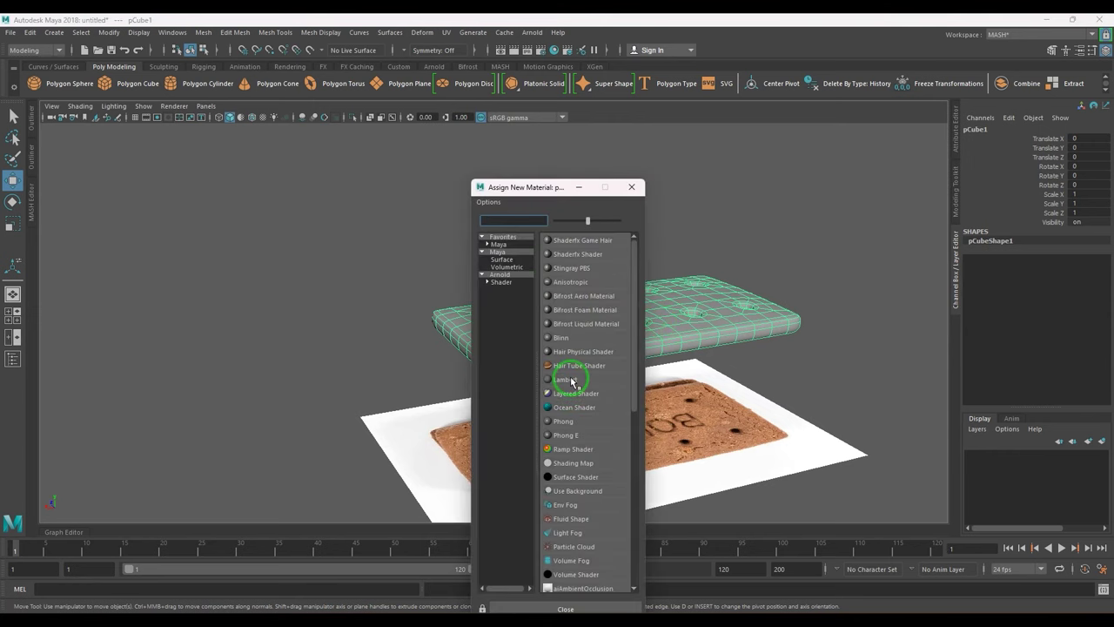
{"action": "left_click", "coordinate": [572, 380]}
{"action": "left_click", "coordinate": [958, 127]}
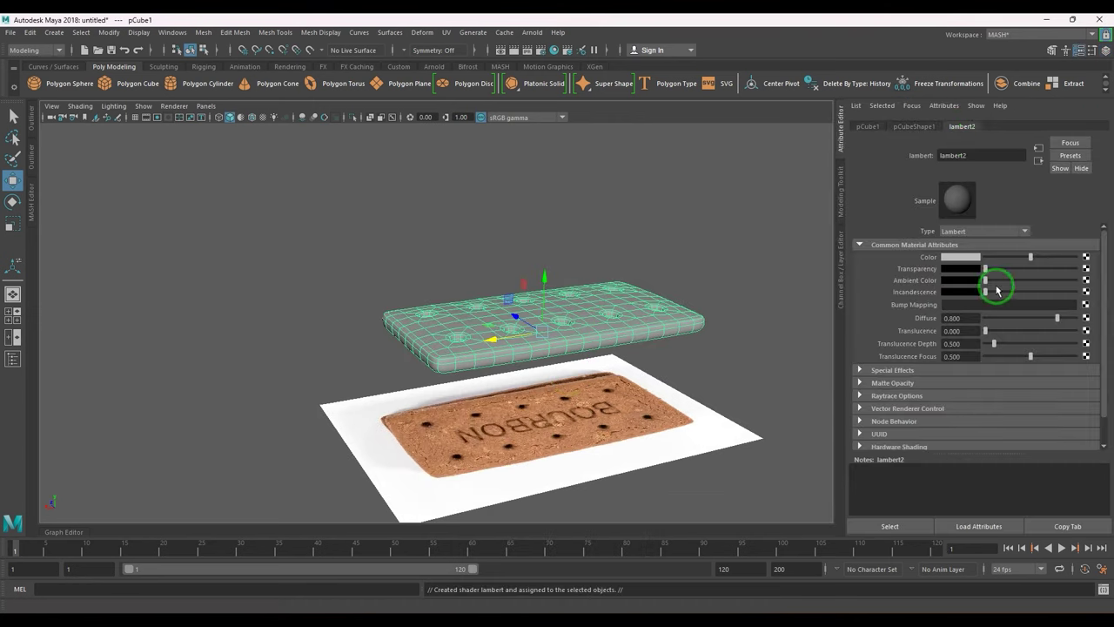
- Map a Checker texture to the Lambert material's color and show textures in the viewport
{"action": "left_click", "coordinate": [1088, 257]}
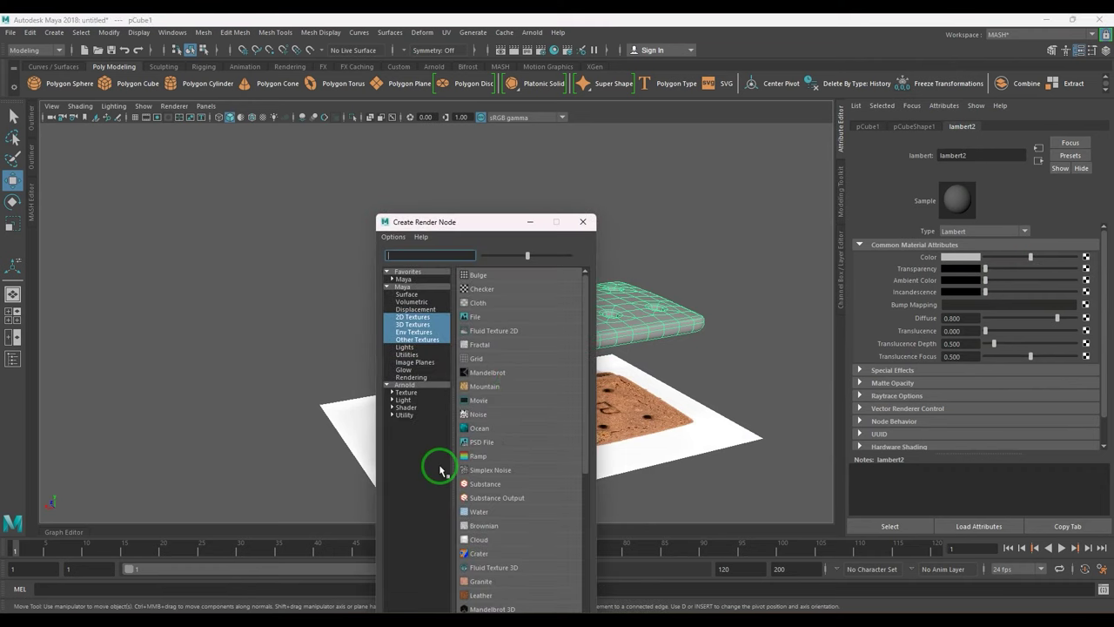
{"action": "left_click", "coordinate": [484, 290]}
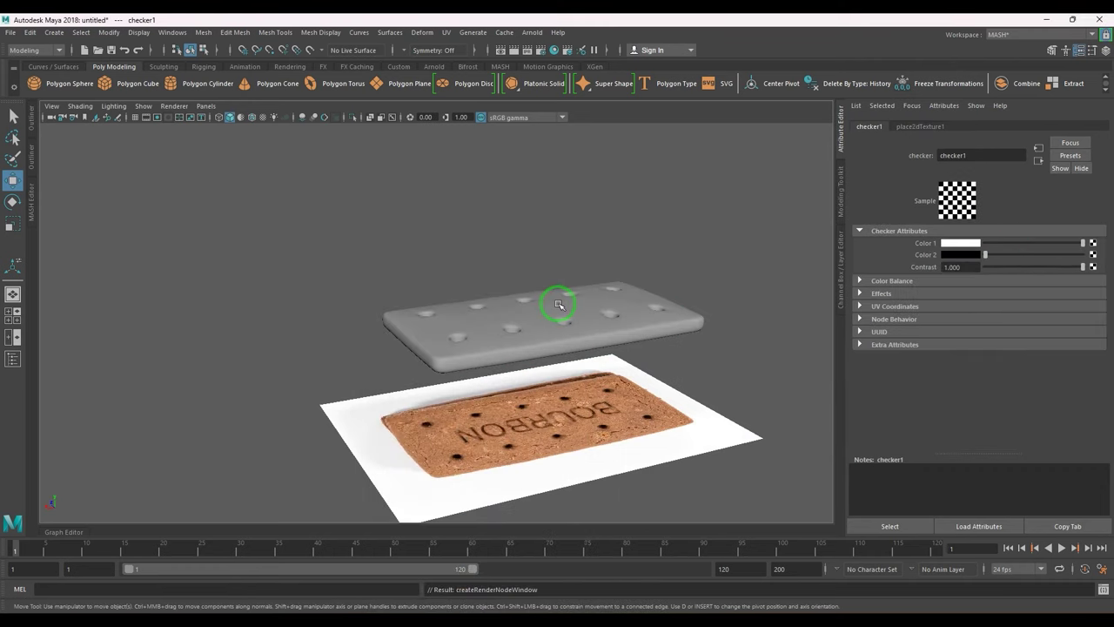
{"action": "key", "text": "6"}
- Set the checker texture's Repeat UV to 20 by 20
{"action": "left_click", "coordinate": [923, 126]}
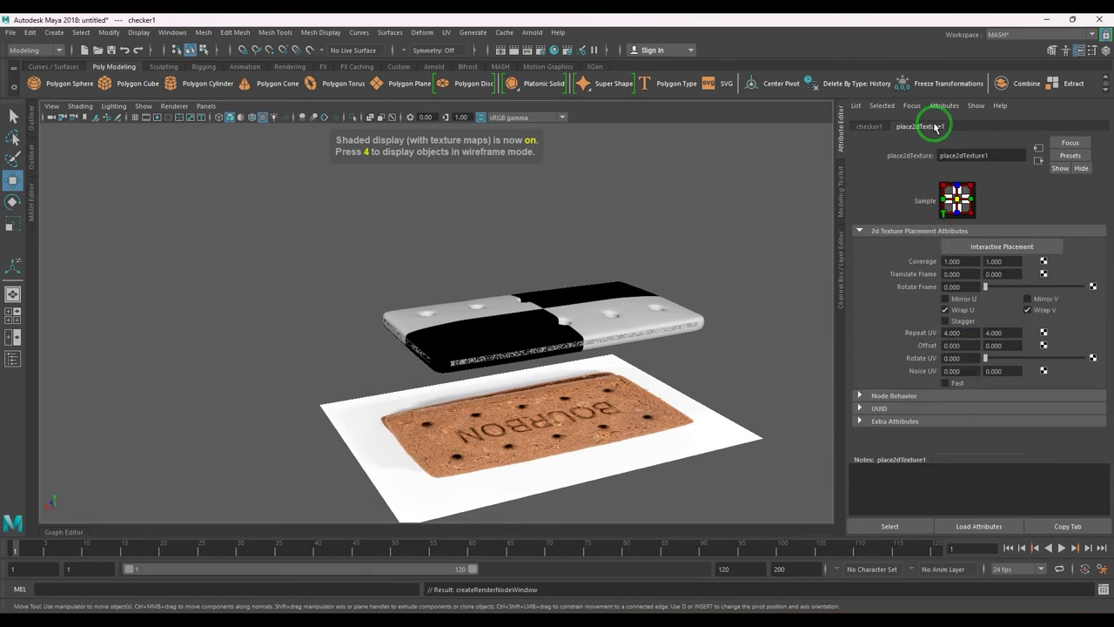
{"action": "type", "text": "20"}
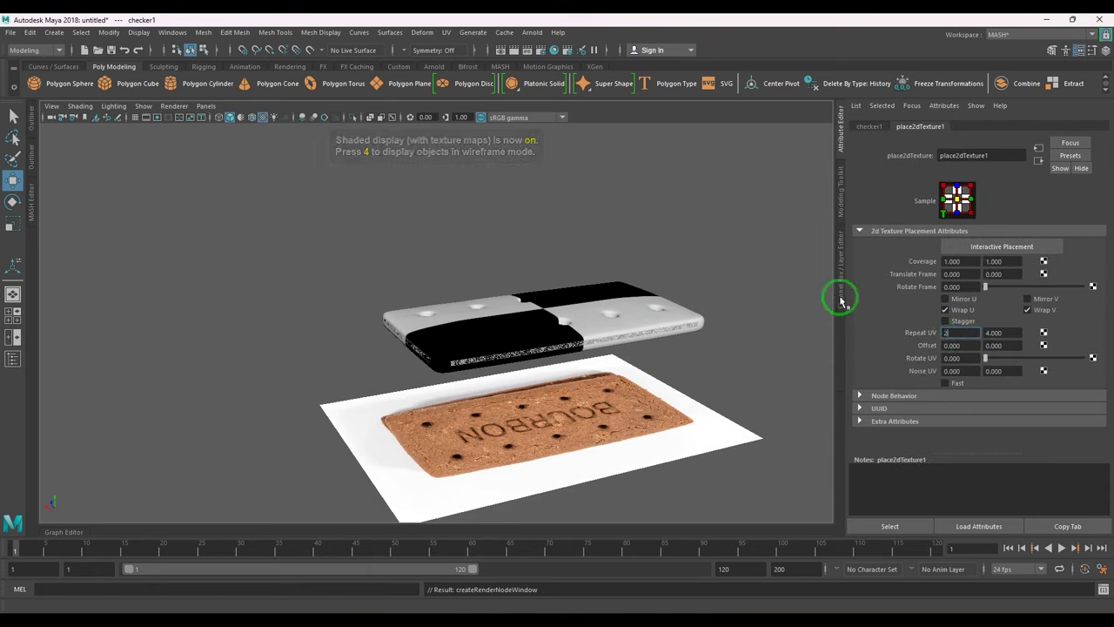
{"action": "key", "text": "Tab"}
{"action": "type", "text": "20"}
{"action": "key", "text": "Return"}
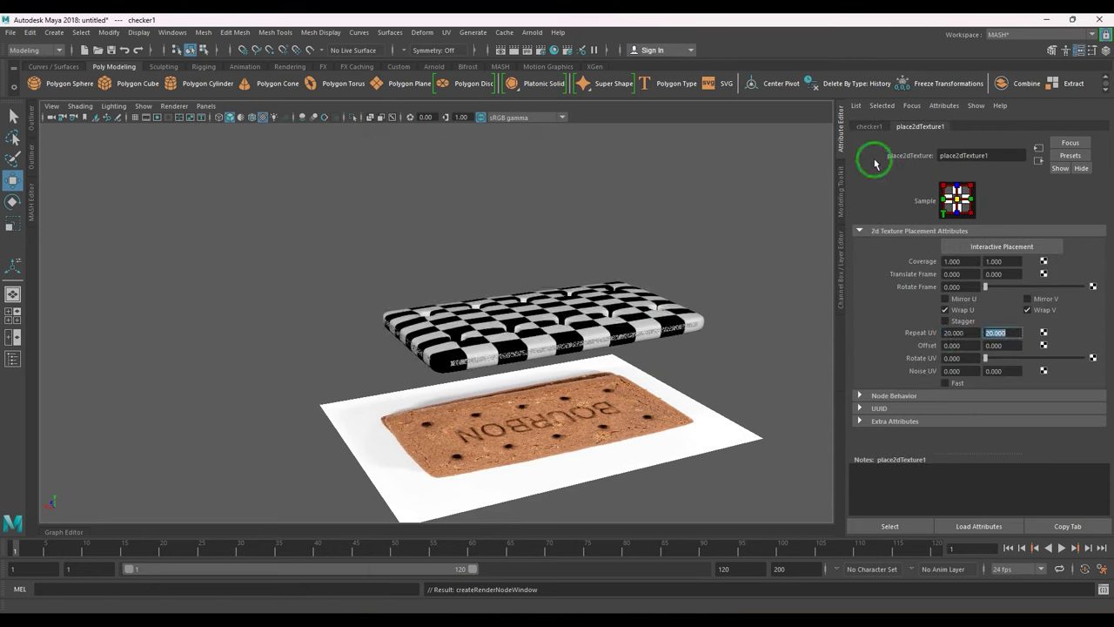
- Darken the checker's Color 1 to light grey and lighten Color 2 to dark grey
{"action": "left_click", "coordinate": [870, 126]}
{"action": "left_click_drag", "start_coordinate": [985, 254], "coordinate": [1000, 254]}
{"action": "left_click_drag", "start_coordinate": [1082, 243], "coordinate": [1032, 243]}
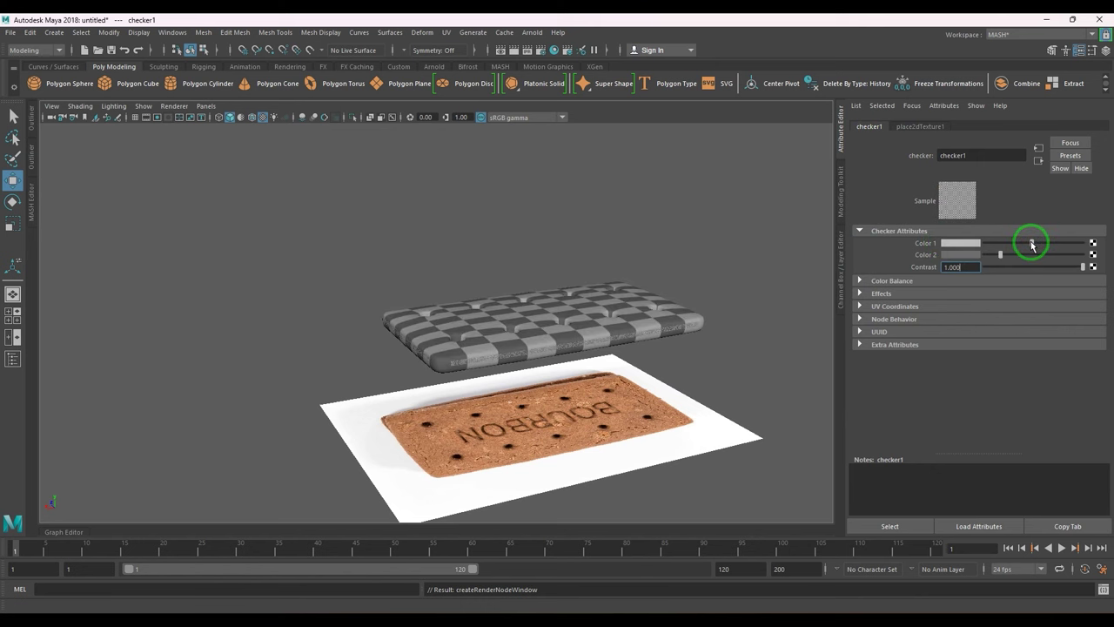
- Put the reference image plane on a new display layer and hide that layer
{"action": "left_click_drag", "start_coordinate": [543, 388], "coordinate": [572, 356], "text": "alt"}
{"action": "left_click", "coordinate": [572, 355]}
{"action": "left_click", "coordinate": [735, 422]}
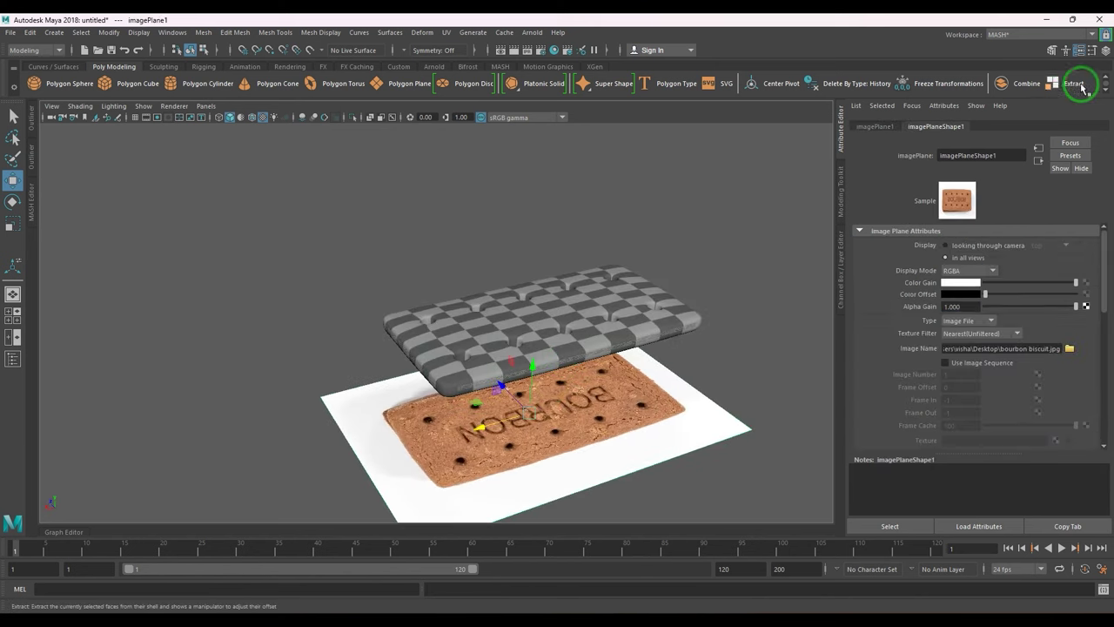
{"action": "left_click", "coordinate": [1107, 51]}
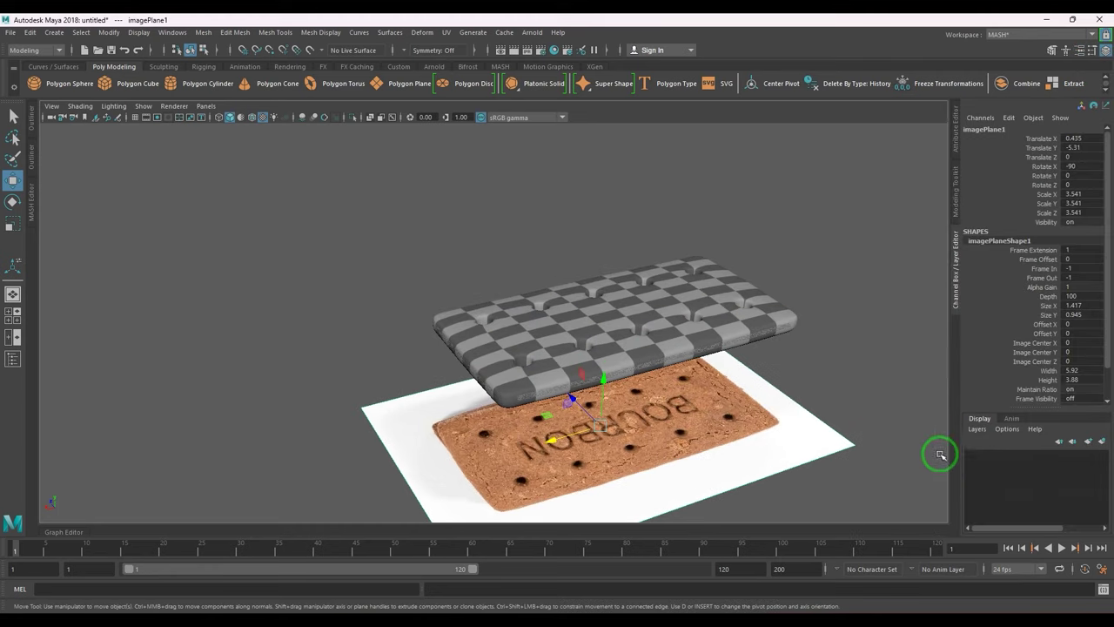
{"action": "left_click", "coordinate": [1103, 442]}
{"action": "left_click", "coordinate": [974, 456]}
- Select the biscuit and open the UV Editor to show its UV layout
{"action": "left_click_drag", "start_coordinate": [690, 385], "coordinate": [685, 320], "text": "alt"}
{"action": "middle_click_drag", "start_coordinate": [696, 356], "coordinate": [644, 370], "text": "alt"}
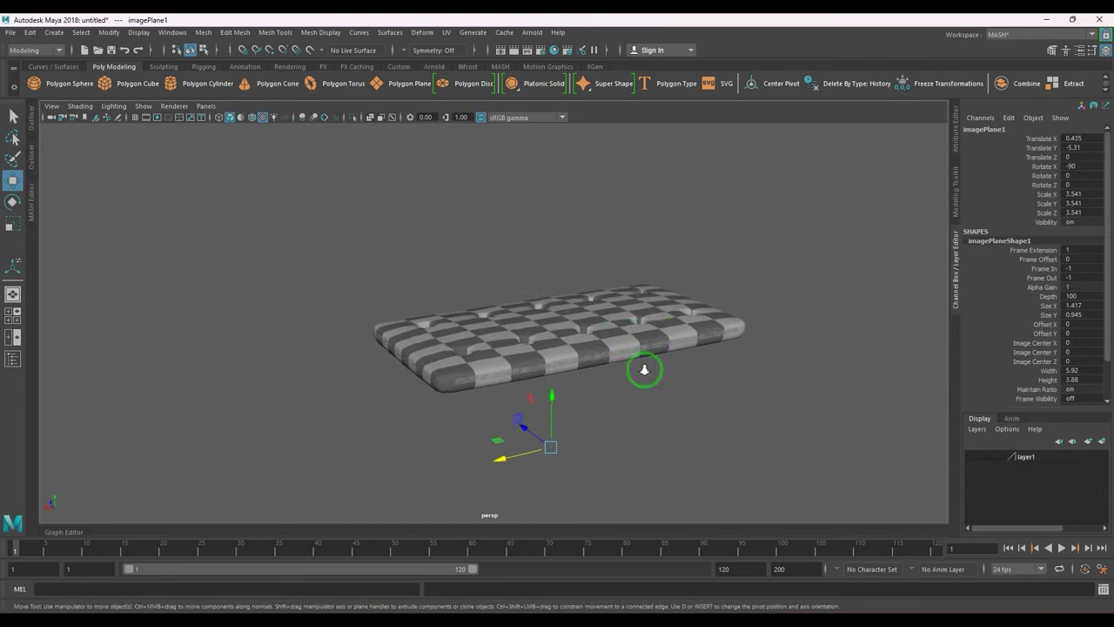
{"action": "scroll", "coordinate": [646, 372], "scroll_direction": "up", "scroll_amount": 5}
{"action": "left_click", "coordinate": [671, 375]}
{"action": "left_click", "coordinate": [445, 32]}
{"action": "left_click", "coordinate": [474, 50]}
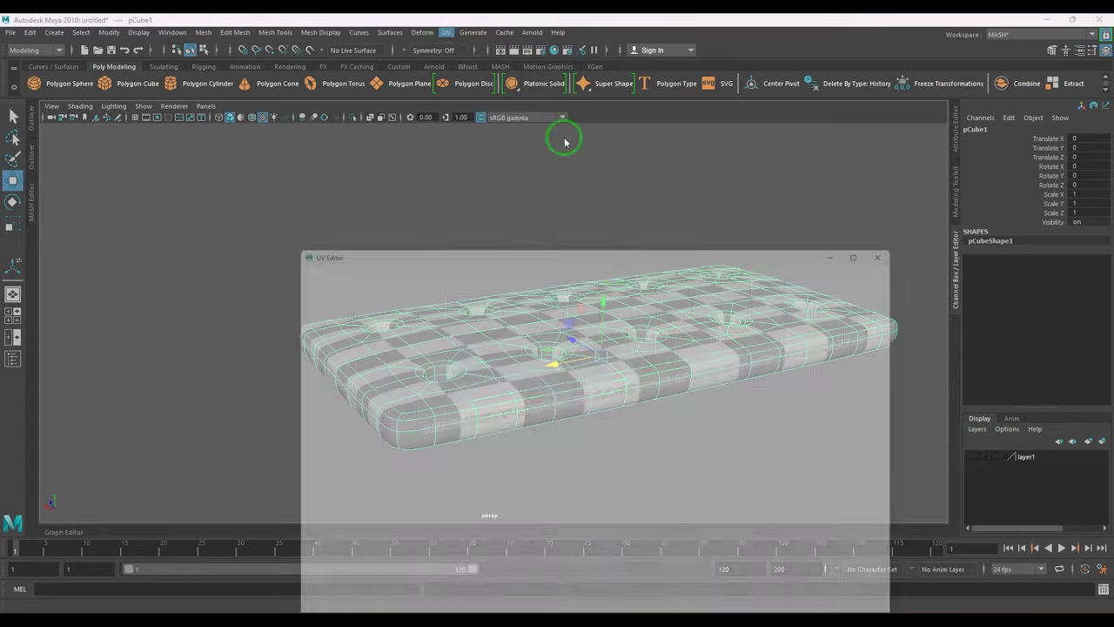
{"action": "left_click", "coordinate": [664, 401]}
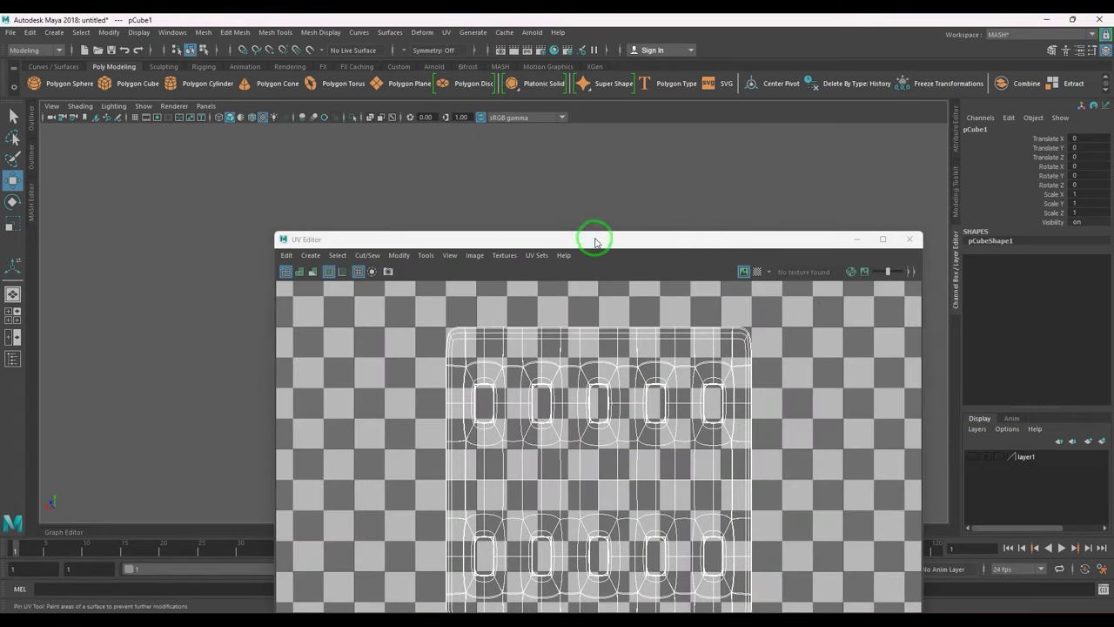
- Move the UV Editor window clear of the model and select the biscuit with its checkered side facing the view
{"action": "left_click_drag", "start_coordinate": [592, 241], "coordinate": [881, 206]}
{"action": "middle_click_drag", "start_coordinate": [248, 329], "coordinate": [368, 334], "text": "alt"}
{"action": "left_click_drag", "start_coordinate": [368, 333], "coordinate": [412, 355], "text": "alt"}
{"action": "right_click_drag", "start_coordinate": [413, 365], "coordinate": [431, 410], "text": "alt"}
{"action": "left_click", "coordinate": [427, 415]}
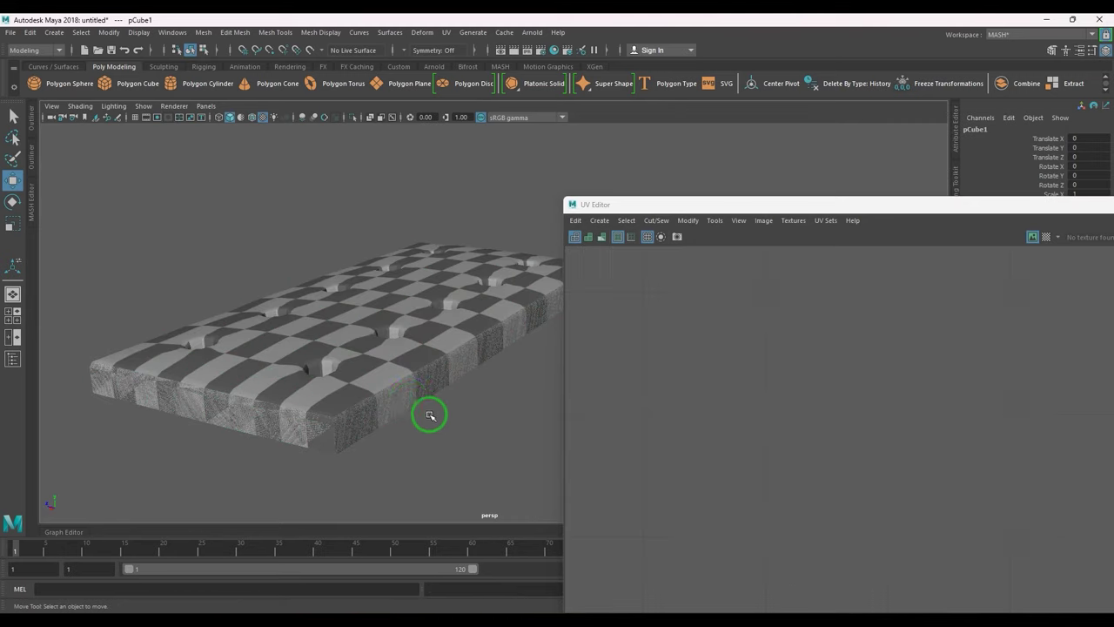
{"action": "left_click", "coordinate": [407, 405]}
{"action": "middle_click_drag", "start_coordinate": [412, 376], "coordinate": [430, 344], "text": "alt"}
- Try raising the biscuit and moving its front corner face with soft selection off, undoing both moves
{"action": "left_click_drag", "start_coordinate": [407, 252], "coordinate": [408, 149]}
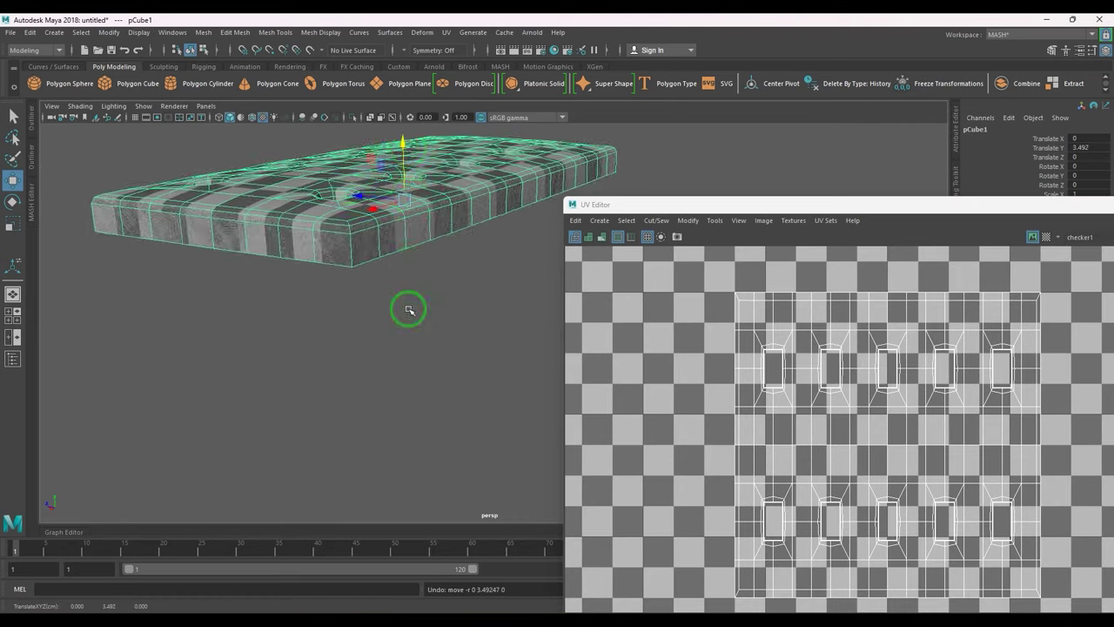
{"action": "key", "text": "ctrl+z"}
{"action": "right_click_drag", "start_coordinate": [386, 369], "coordinate": [381, 396]}
{"action": "left_click", "coordinate": [380, 397]}
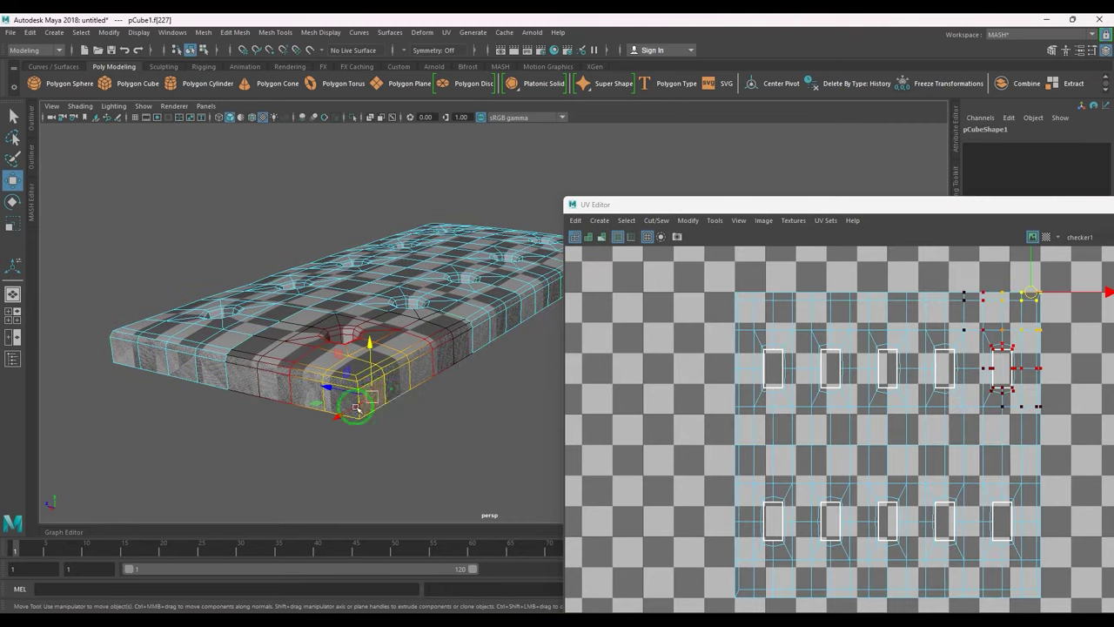
{"action": "key", "text": "b"}
{"action": "left_click_drag", "start_coordinate": [338, 390], "coordinate": [379, 412]}
{"action": "key", "text": "ctrl+z"}
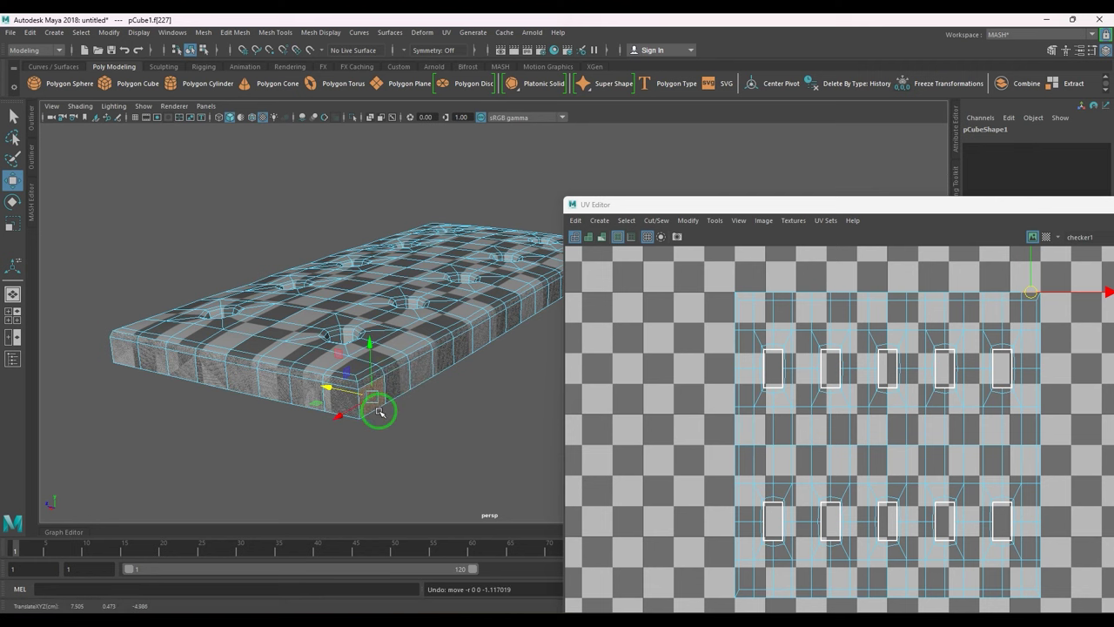
{"action": "key", "text": "Delete"}
{"action": "left_click", "coordinate": [413, 382]}
- Project planar UVs onto the whole biscuit from the Y axis, fitted to the bounding box
{"action": "scroll", "coordinate": [444, 336], "scroll_direction": "up", "scroll_amount": 5}
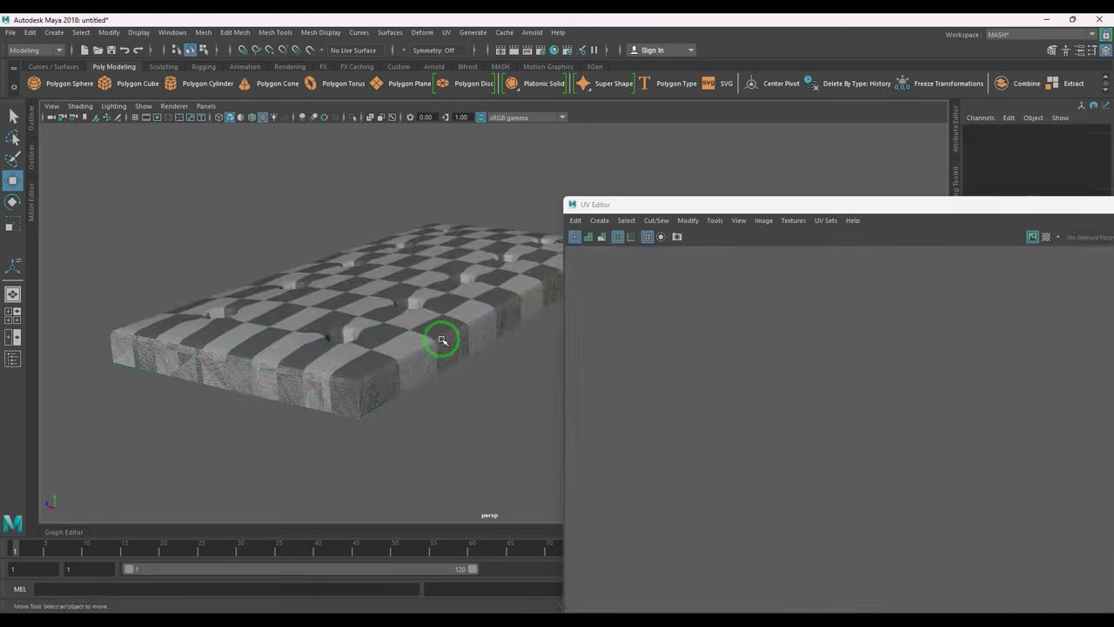
{"action": "scroll", "coordinate": [327, 435], "scroll_direction": "up", "scroll_amount": 4}
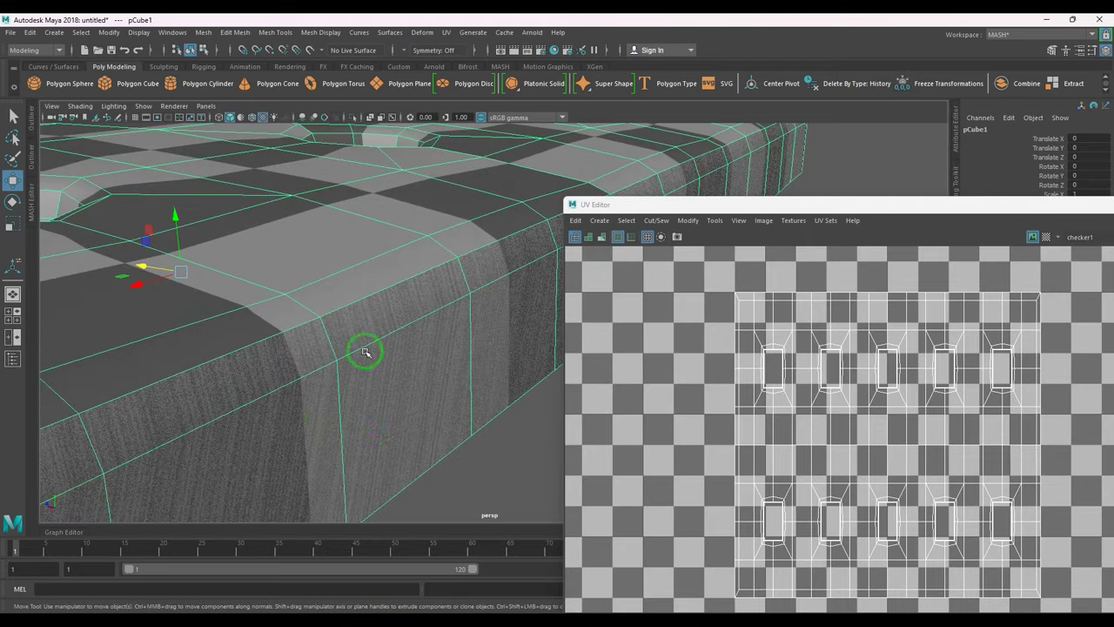
{"action": "key", "text": "f"}
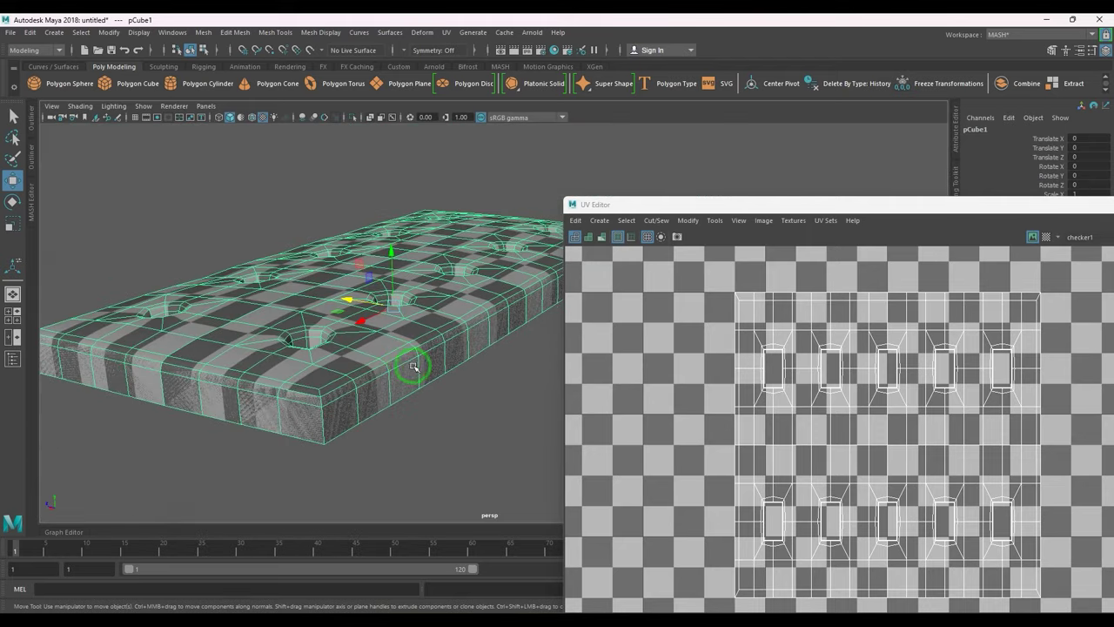
{"action": "left_click", "coordinate": [445, 33]}
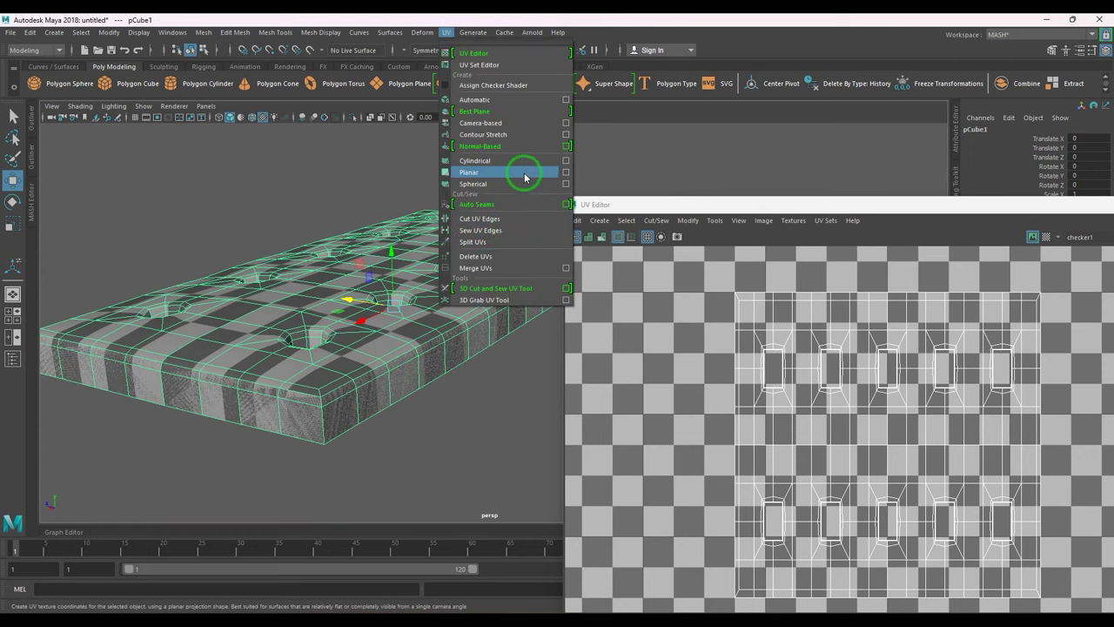
{"action": "left_click", "coordinate": [567, 173]}
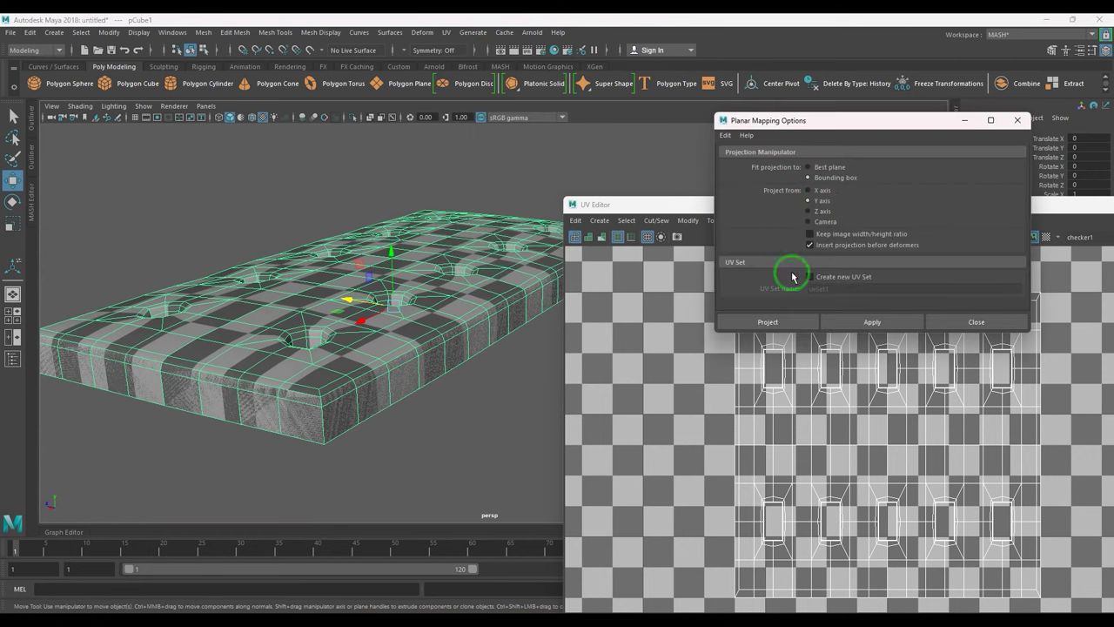
{"action": "left_click", "coordinate": [770, 321]}
{"action": "key", "text": "q"}
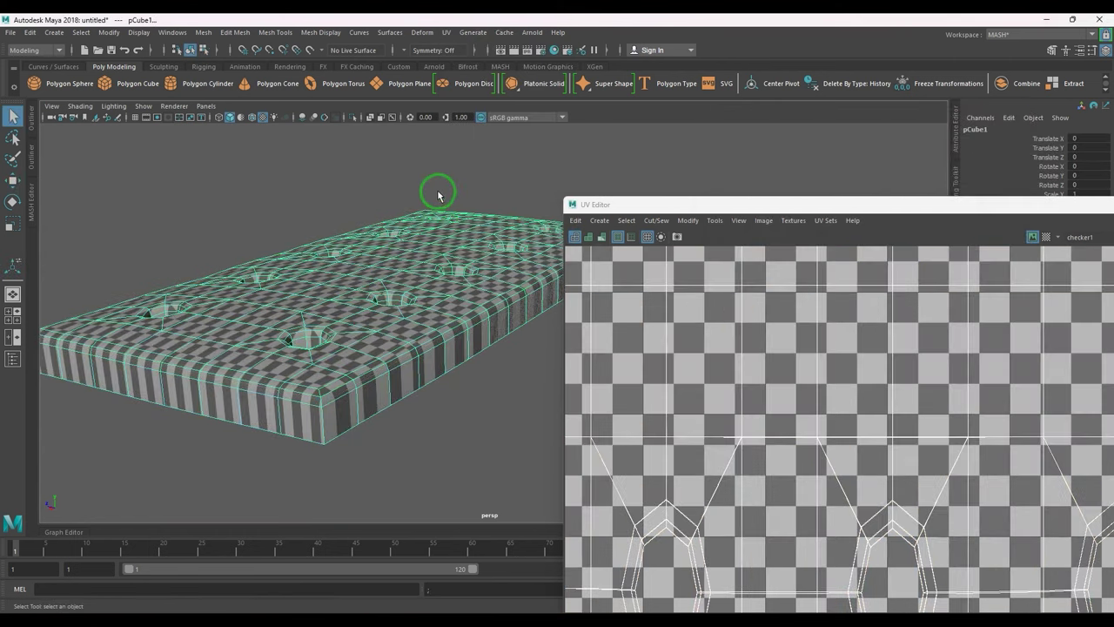
- Reselect the biscuit to show its new UV layout and switch the viewport to shaded display without textures
{"action": "left_click", "coordinate": [434, 143]}
{"action": "left_click", "coordinate": [389, 361]}
{"action": "scroll", "coordinate": [745, 372], "scroll_direction": "down", "scroll_amount": 3}
{"action": "right_click_drag", "start_coordinate": [800, 381], "coordinate": [613, 364], "text": "alt"}
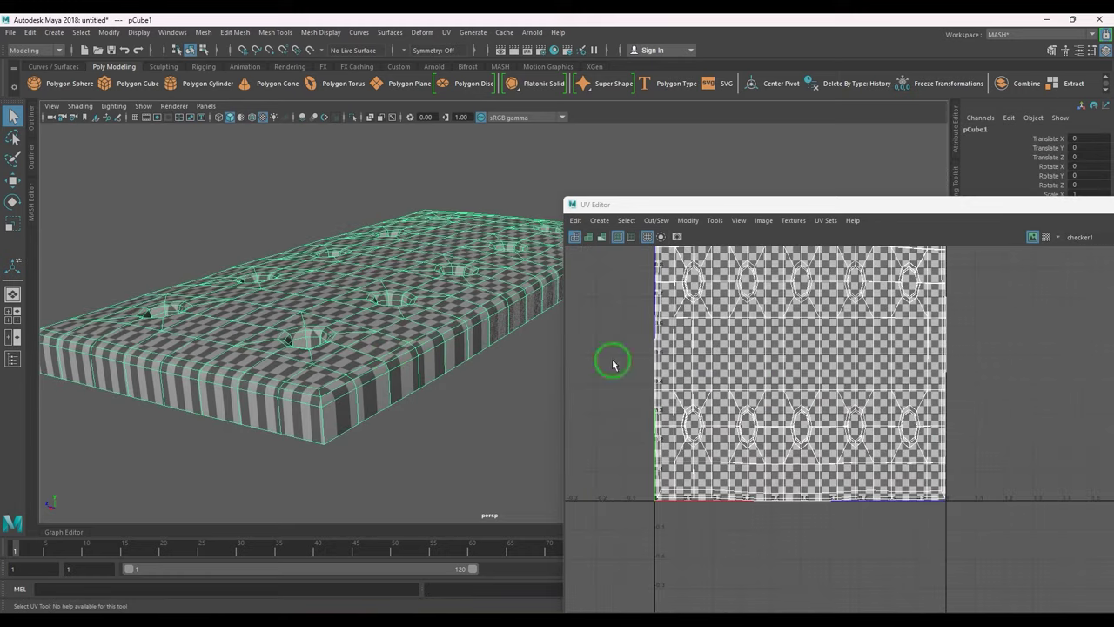
{"action": "middle_click_drag", "start_coordinate": [323, 374], "coordinate": [348, 342], "text": "alt"}
{"action": "key", "text": "5"}
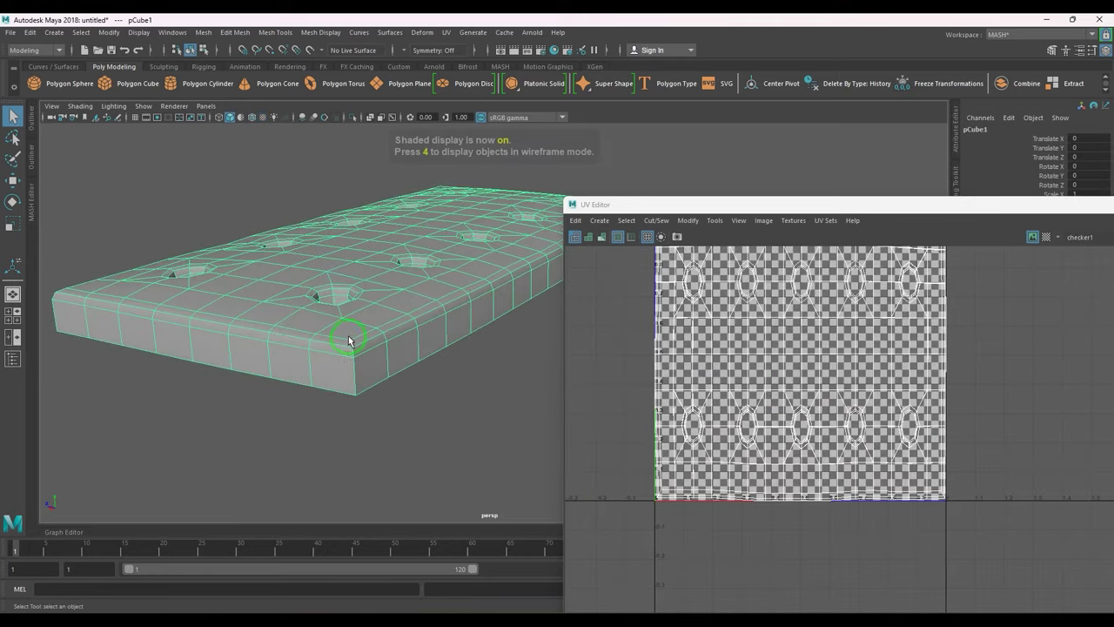
- Cut the UVs along the edge loop around the biscuit's upper rim and hide the checker image in the UV Editor
{"action": "left_click_drag", "start_coordinate": [377, 333], "coordinate": [417, 358], "text": "alt"}
{"action": "key", "text": "F10"}
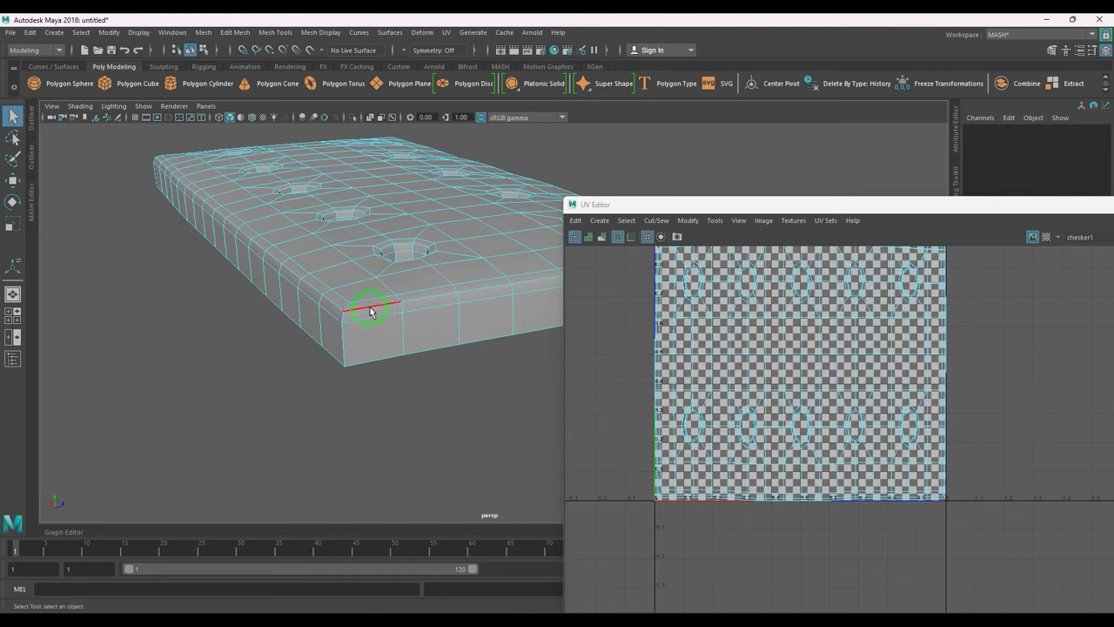
{"action": "left_click", "coordinate": [370, 311]}
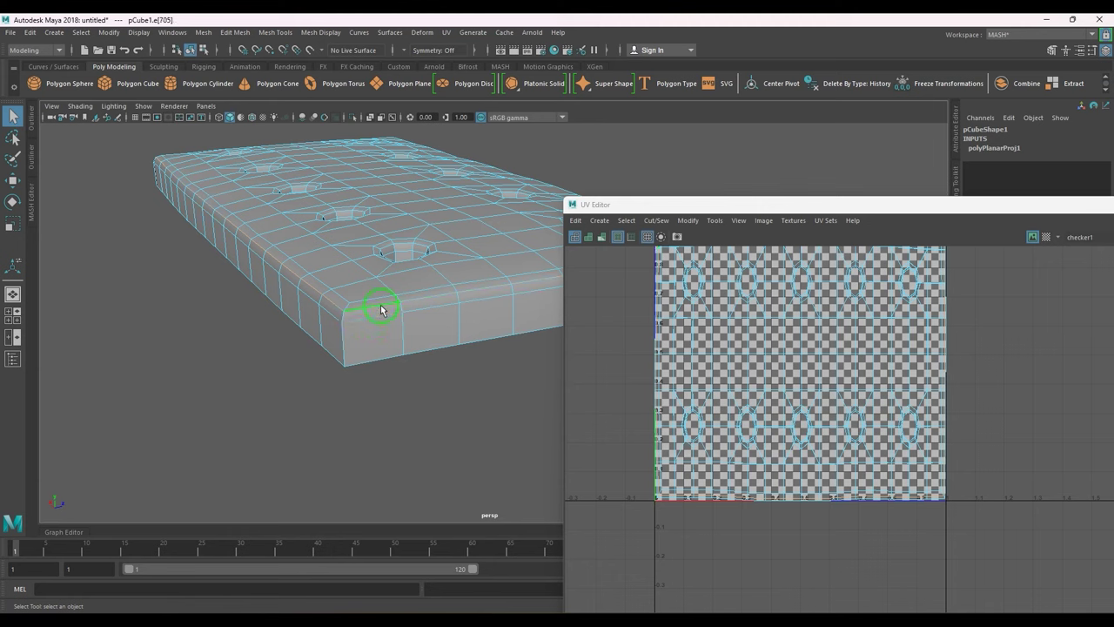
{"action": "right_click_drag", "start_coordinate": [784, 323], "coordinate": [734, 348], "text": "shift"}
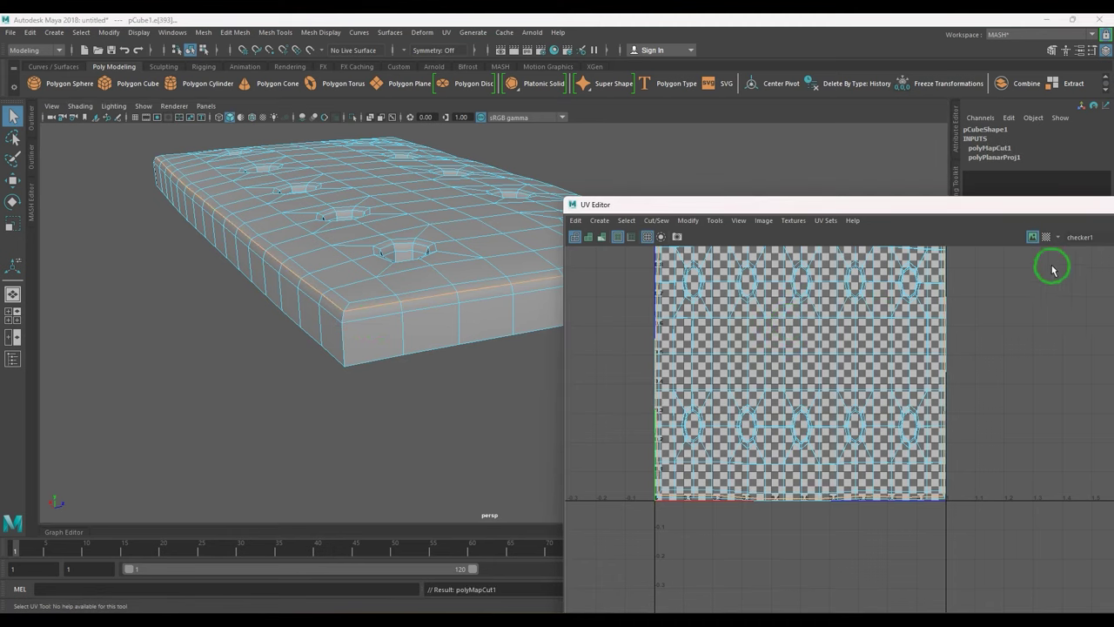
{"action": "left_click", "coordinate": [1032, 238]}
{"action": "scroll", "coordinate": [807, 426], "scroll_direction": "down", "scroll_amount": 3}
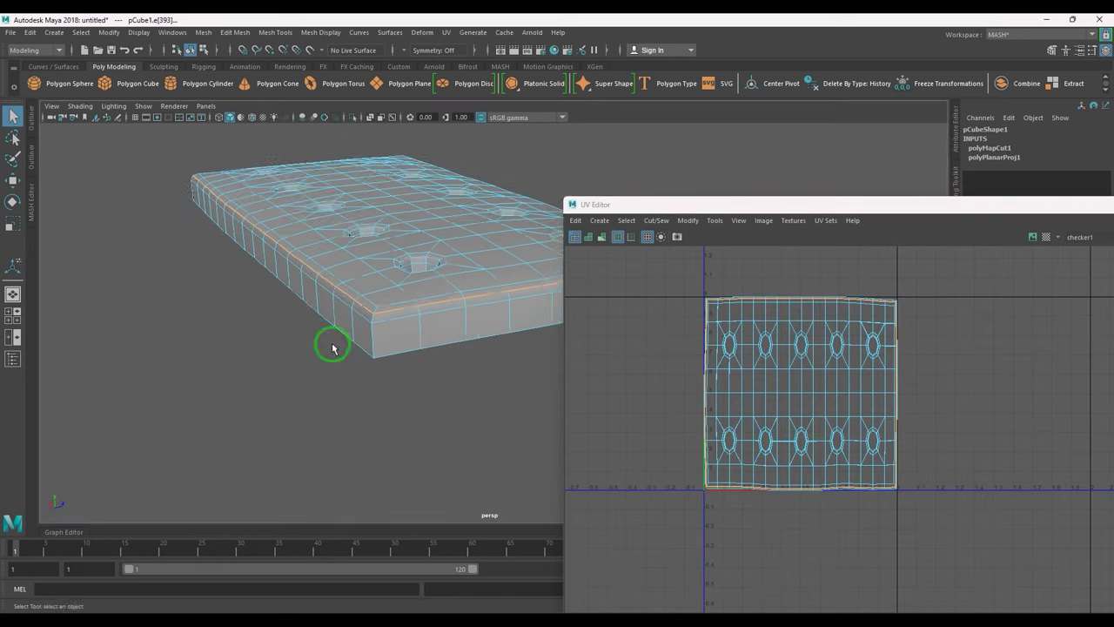
- Select the border edges around the biscuit's underside, unfold the UVs there and cut the UVs along those edges
{"action": "left_click_drag", "start_coordinate": [331, 340], "coordinate": [380, 205], "text": "alt"}
{"action": "left_click", "coordinate": [376, 222]}
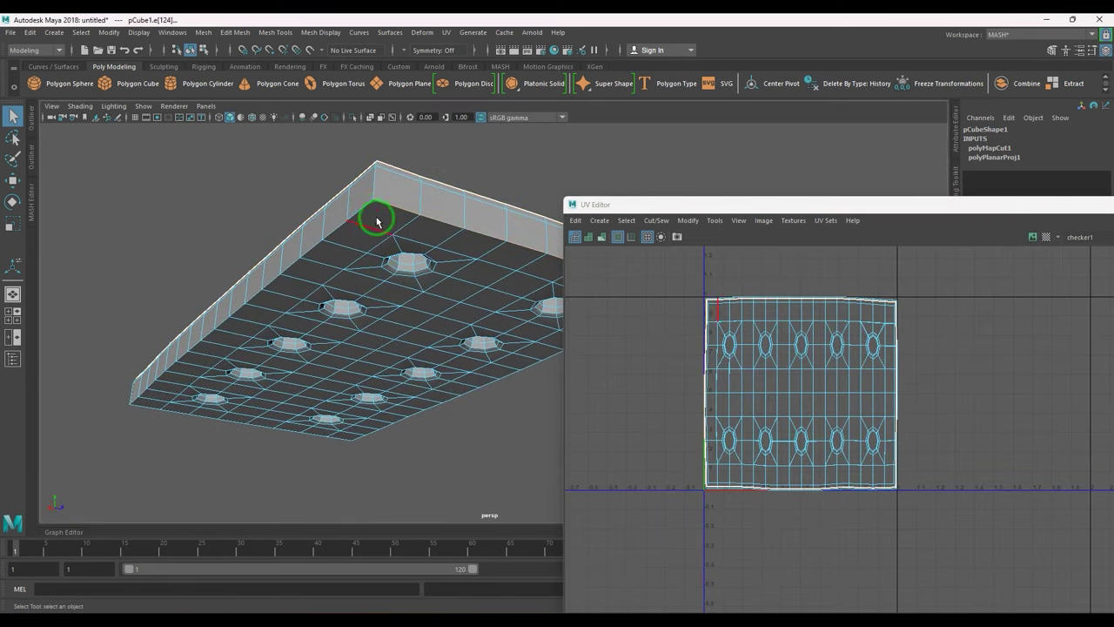
{"action": "left_click_drag", "start_coordinate": [420, 291], "coordinate": [233, 281], "text": "alt"}
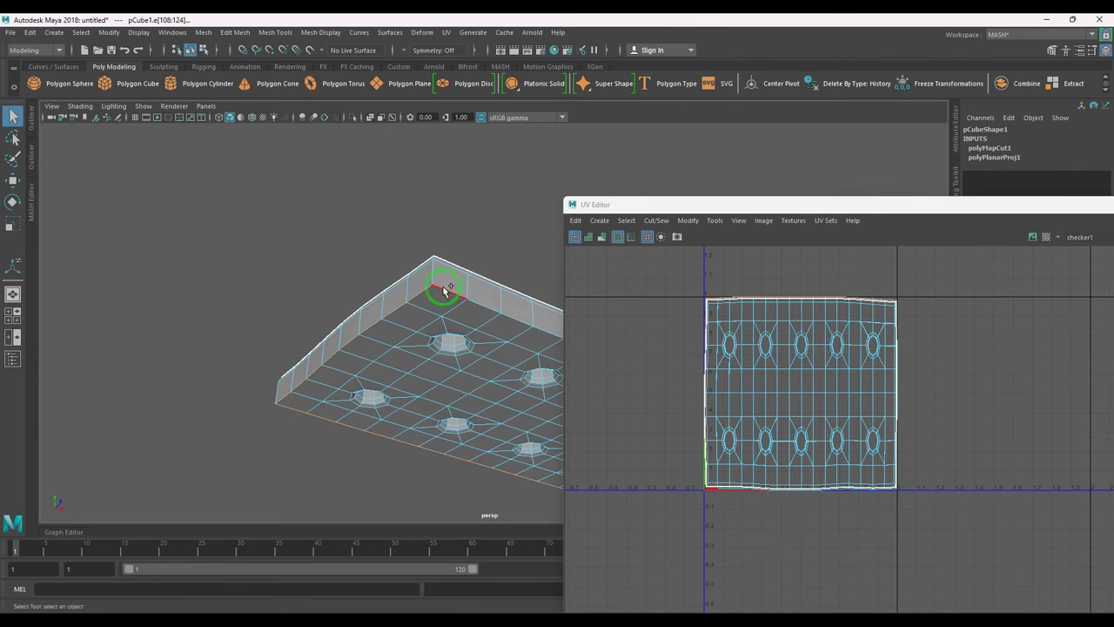
{"action": "left_click_drag", "start_coordinate": [477, 327], "coordinate": [295, 314], "text": "alt"}
{"action": "left_click_drag", "start_coordinate": [829, 365], "coordinate": [802, 373]}
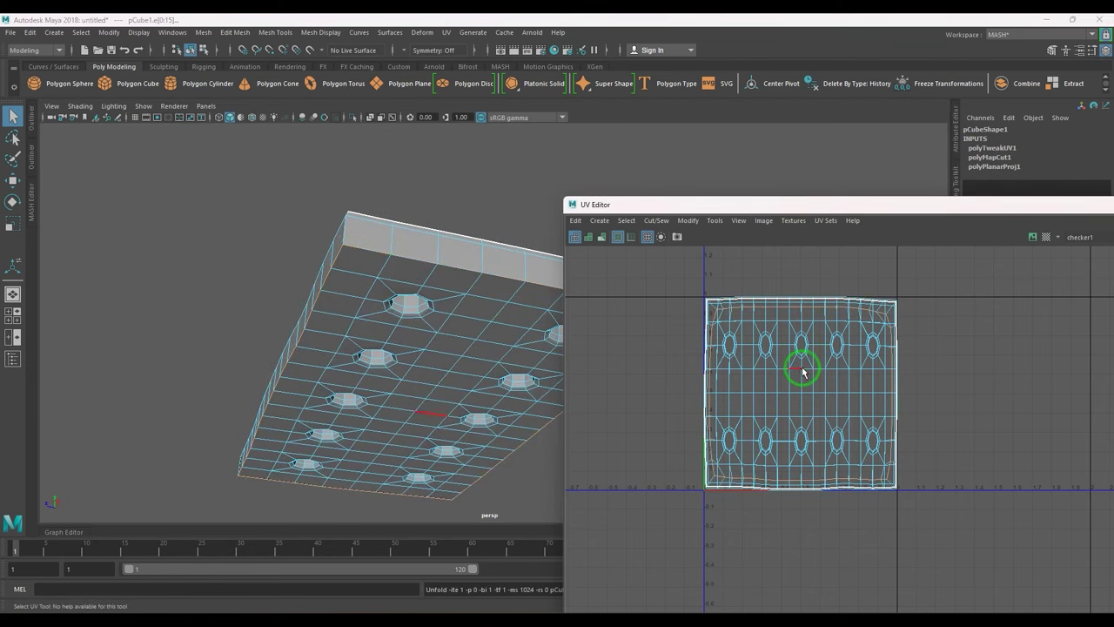
{"action": "right_click", "coordinate": [808, 361], "text": "shift"}
{"action": "left_click", "coordinate": [731, 391]}
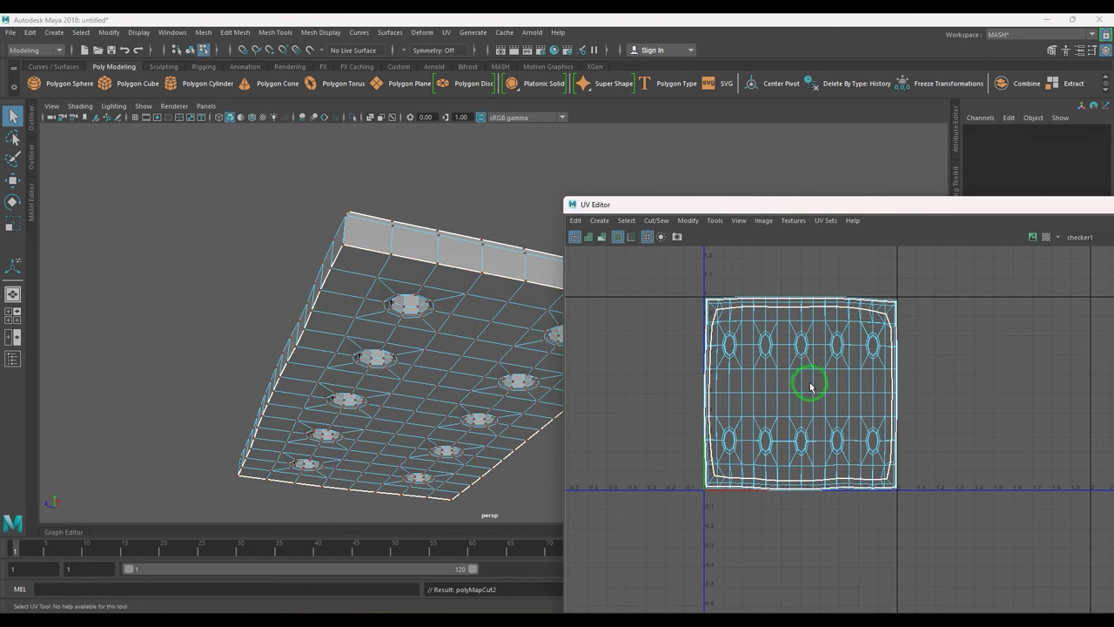
{"action": "left_click", "coordinate": [807, 372]}
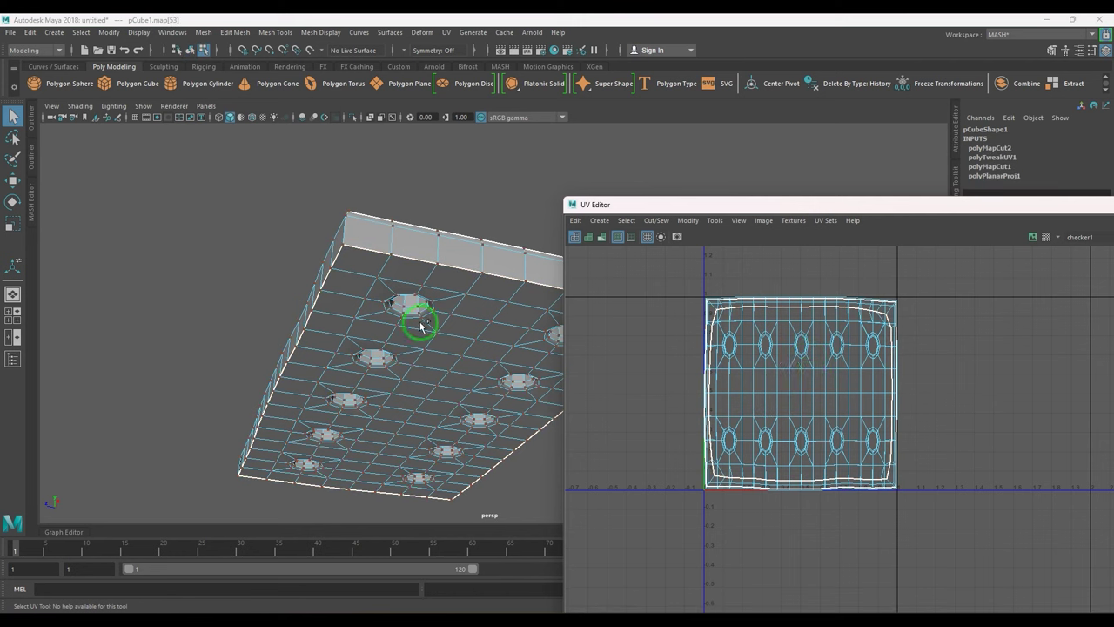
- Switch to edge selection and select the inner edge loop of one corner hole
{"action": "left_click_drag", "start_coordinate": [421, 326], "coordinate": [472, 381], "text": "alt"}
{"action": "scroll", "coordinate": [383, 370], "scroll_direction": "up", "scroll_amount": 4}
{"action": "scroll", "coordinate": [472, 382], "scroll_direction": "up", "scroll_amount": 2}
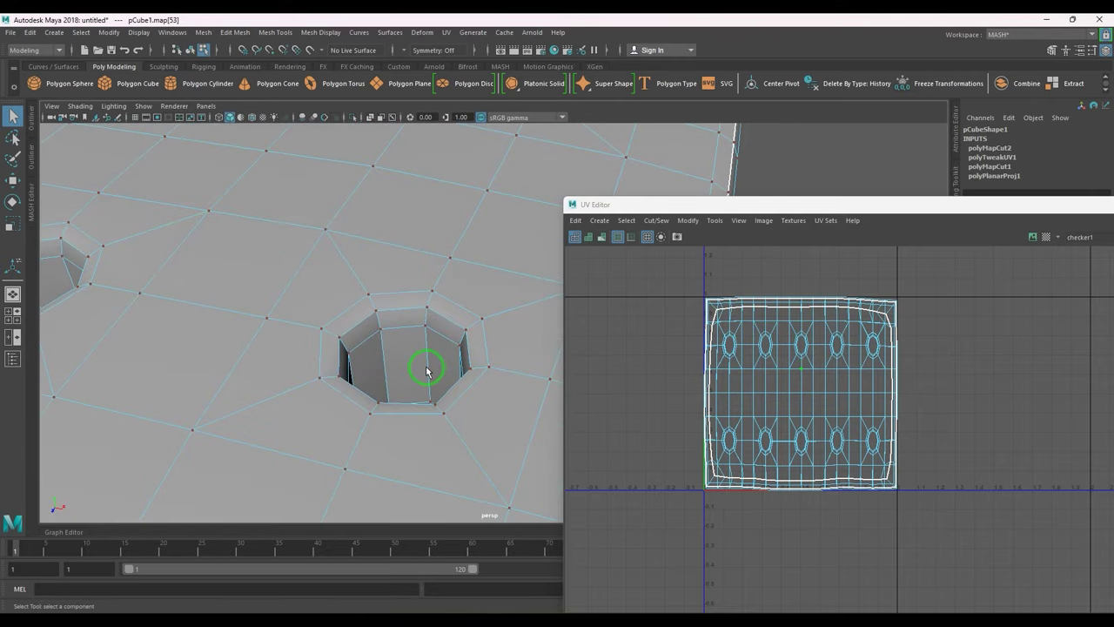
{"action": "right_click_drag", "start_coordinate": [423, 373], "coordinate": [405, 346]}
{"action": "left_click_drag", "start_coordinate": [402, 329], "coordinate": [393, 377], "text": "alt"}
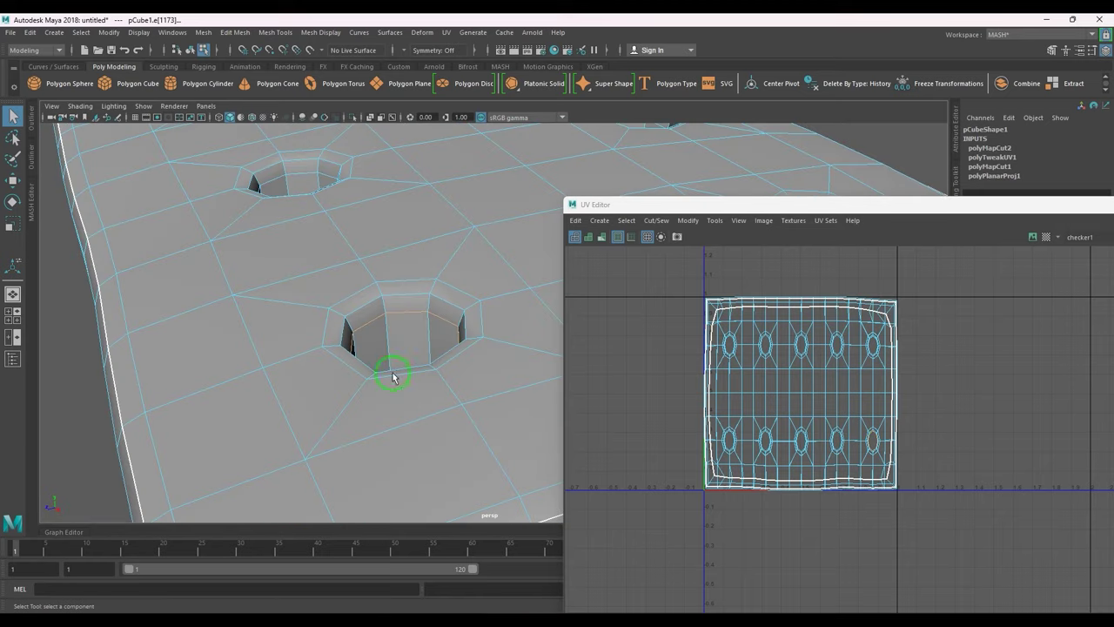
- Try to extend the hole's edge selection to the other holes with Select Similar
{"action": "left_click", "coordinate": [79, 32]}
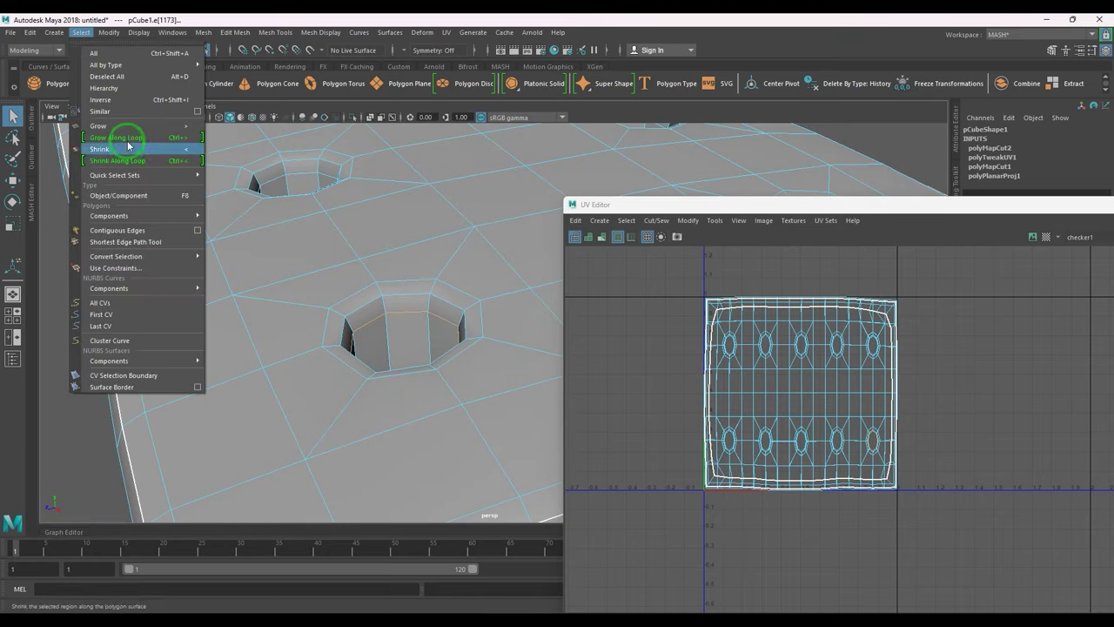
{"action": "left_click", "coordinate": [124, 112]}
{"action": "left_click", "coordinate": [399, 356]}
{"action": "left_click_drag", "start_coordinate": [399, 355], "coordinate": [325, 383], "text": "alt"}
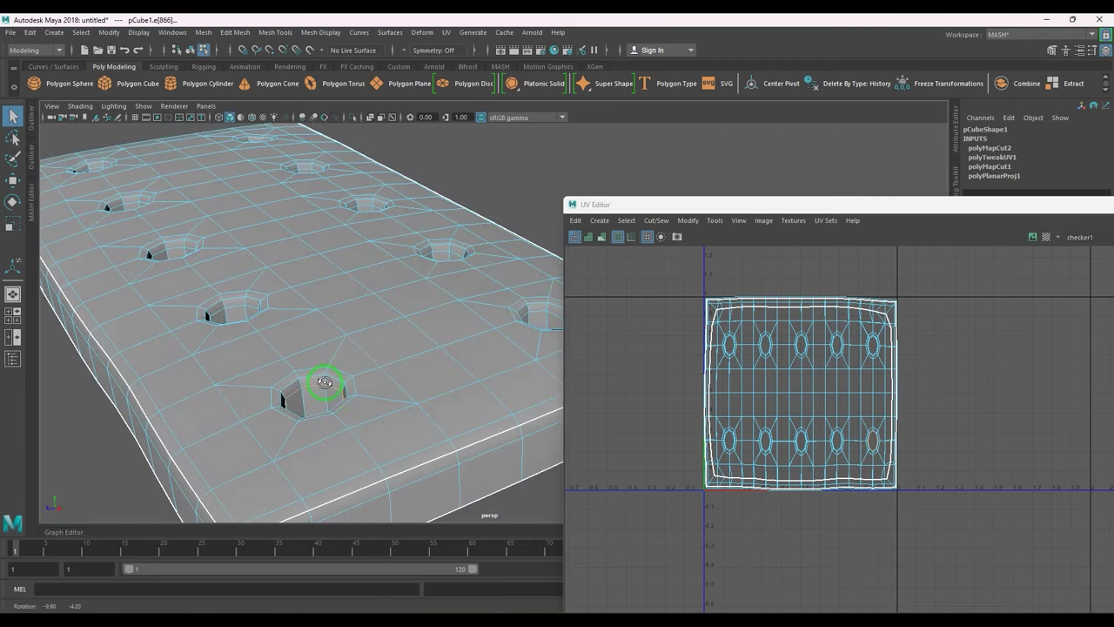
- Select the corner hole's edge loops and add those of the neighbouring hole in the same row
{"action": "right_click_drag", "start_coordinate": [326, 399], "coordinate": [427, 456], "text": "alt"}
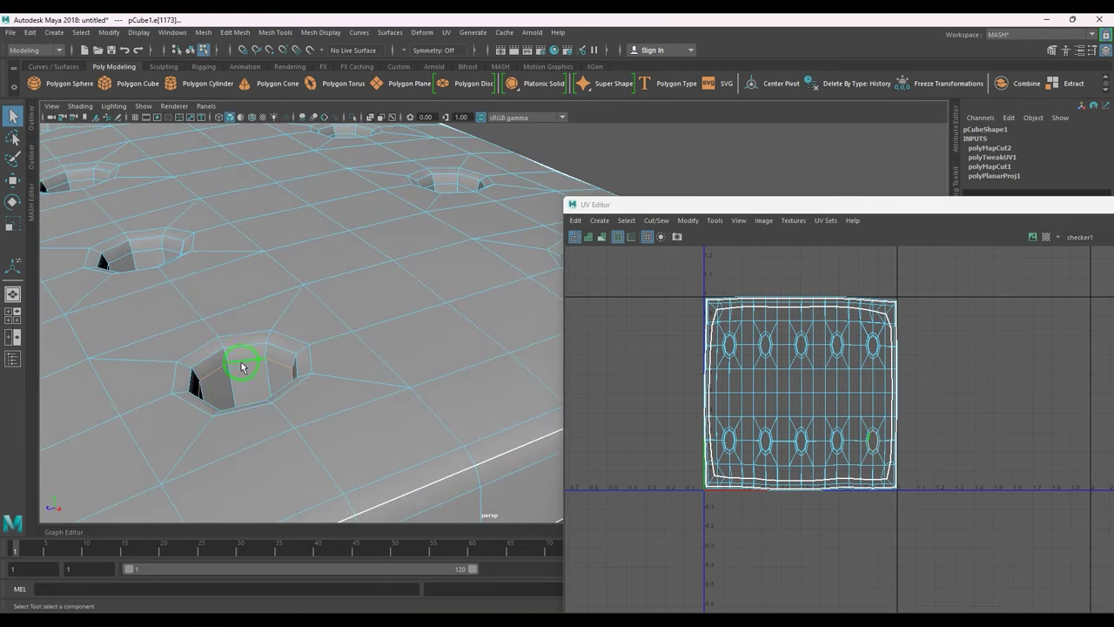
{"action": "double_click", "coordinate": [158, 254], "text": "shift"}
{"action": "middle_click_drag", "start_coordinate": [193, 302], "coordinate": [273, 325], "text": "alt"}
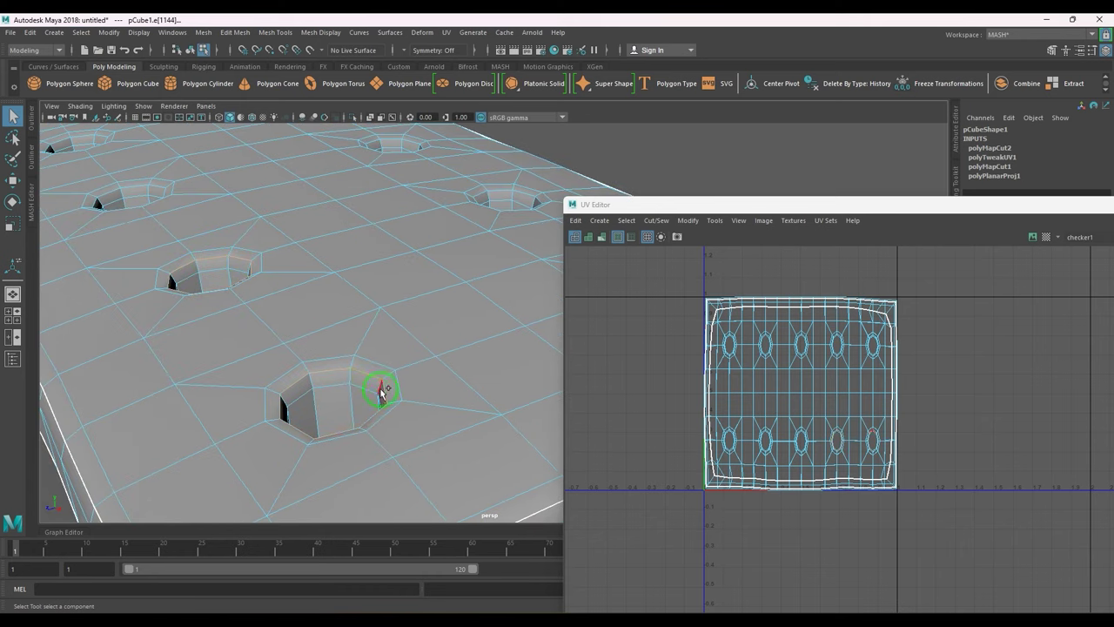
- Try Select Similar again to pick the matching edge loops of the remaining holes
{"action": "left_click", "coordinate": [116, 35]}
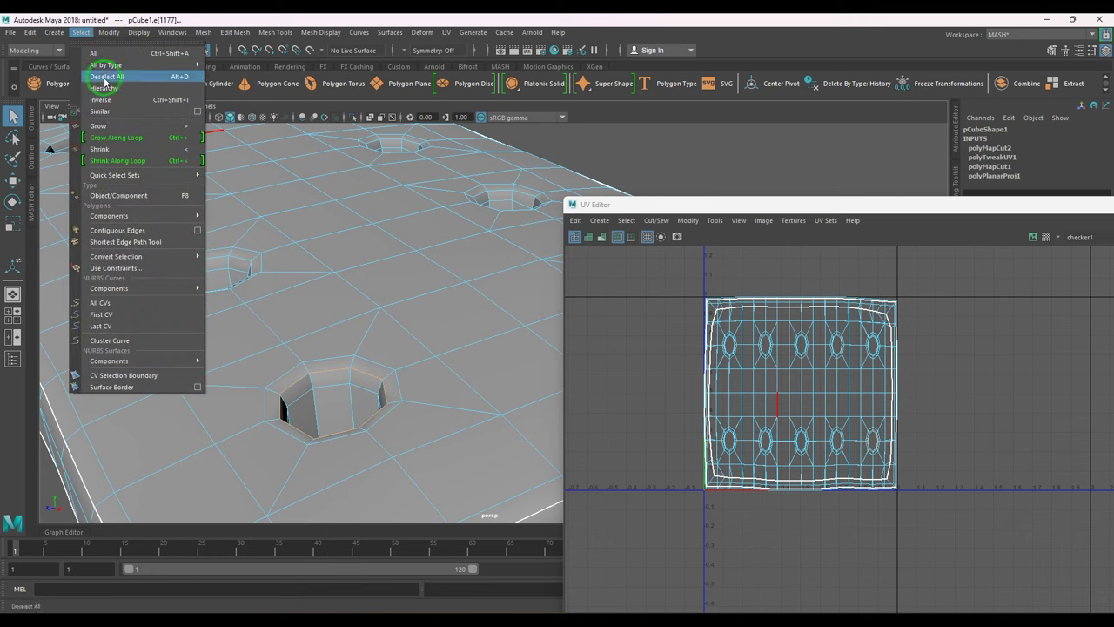
{"action": "left_click", "coordinate": [107, 112]}
{"action": "left_click", "coordinate": [81, 32]}
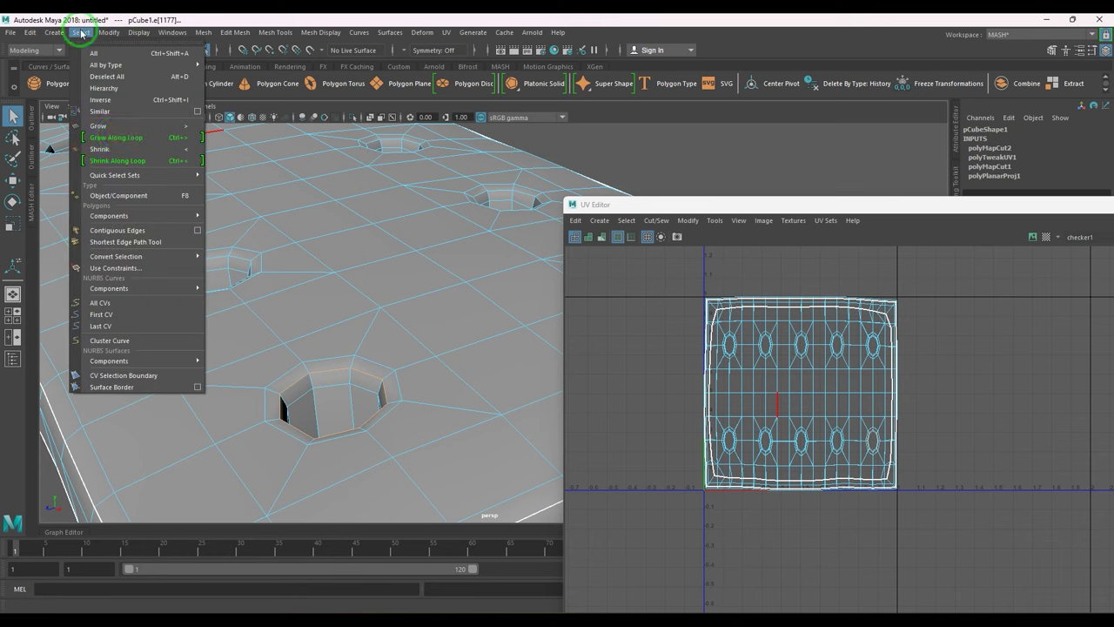
{"action": "left_click", "coordinate": [113, 109]}
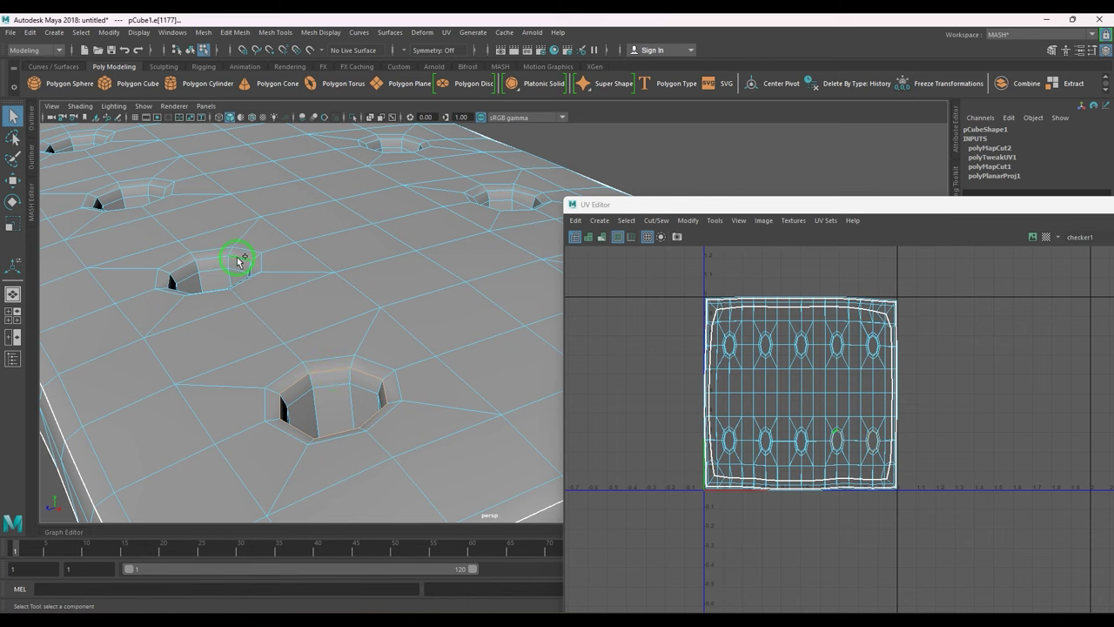
- Add the edge loops of the remaining holes in both rows to the selection
{"action": "scroll", "coordinate": [211, 265], "scroll_direction": "down", "scroll_amount": 4}
{"action": "middle_click_drag", "start_coordinate": [212, 265], "coordinate": [413, 448], "text": "alt"}
{"action": "scroll", "coordinate": [267, 353], "scroll_direction": "up", "scroll_amount": 5}
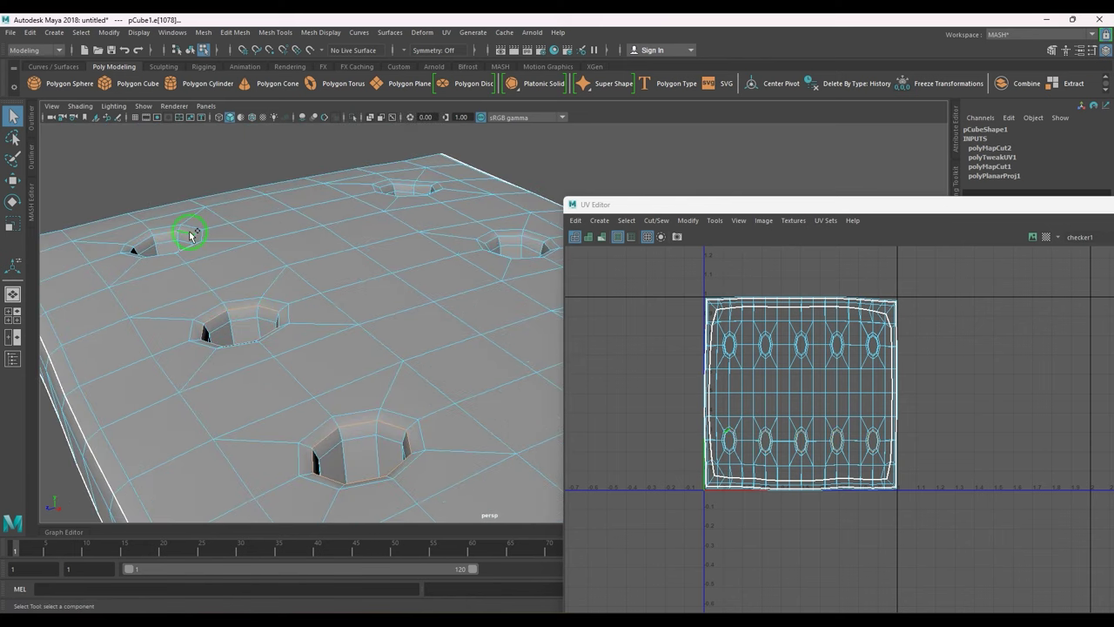
{"action": "scroll", "coordinate": [268, 318], "scroll_direction": "down", "scroll_amount": 2}
{"action": "middle_click_drag", "start_coordinate": [392, 335], "coordinate": [13, 173], "text": "alt"}
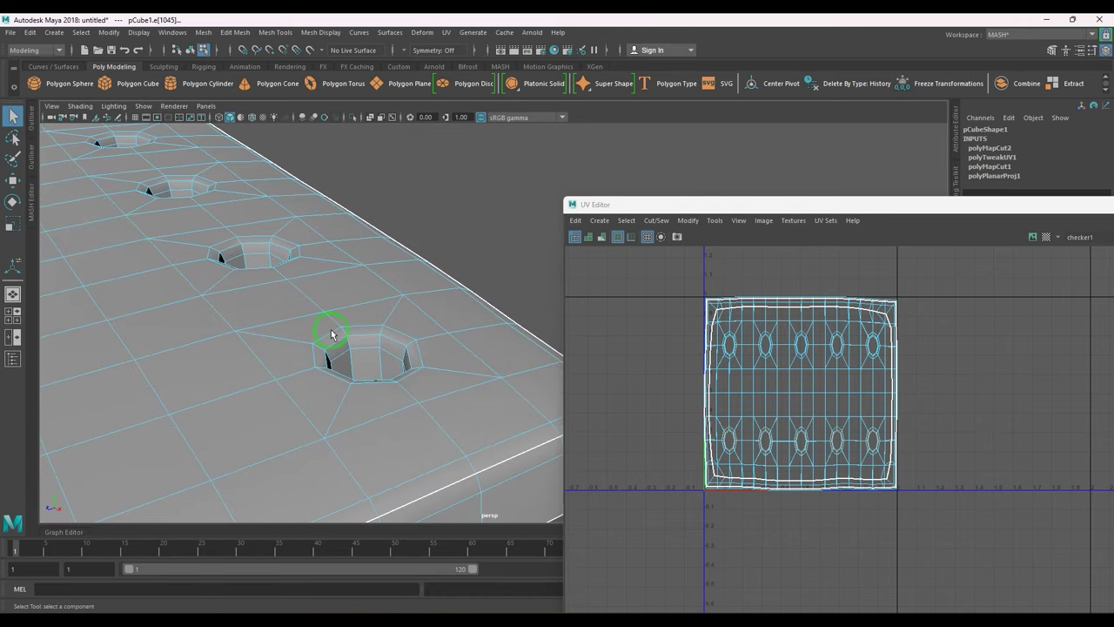
{"action": "scroll", "coordinate": [335, 332], "scroll_direction": "up", "scroll_amount": 2}
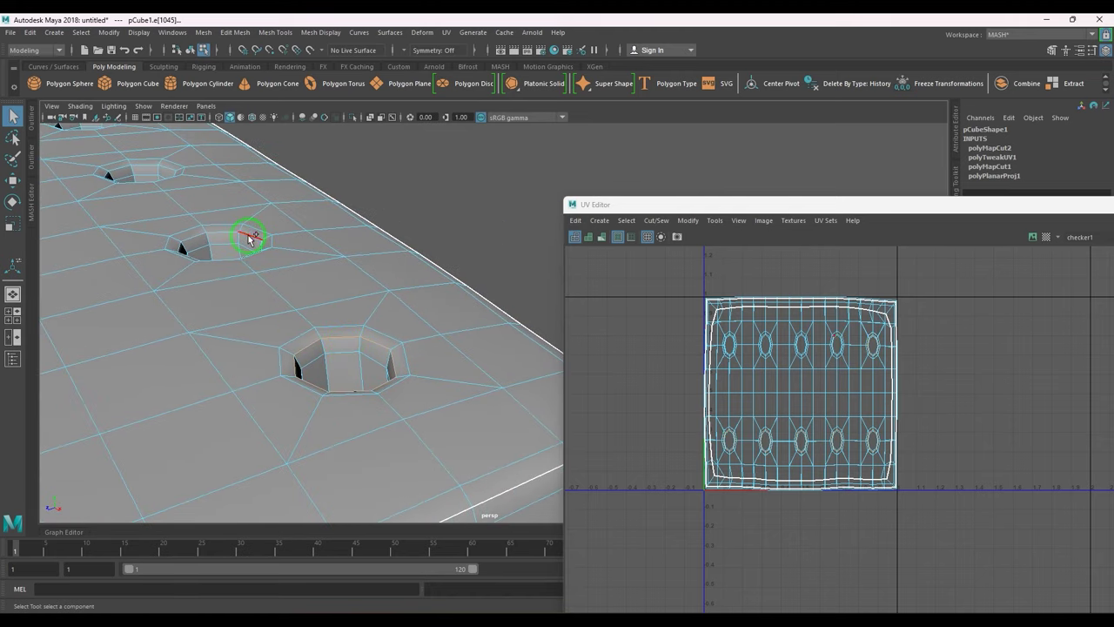
{"action": "scroll", "coordinate": [226, 279], "scroll_direction": "down", "scroll_amount": 5}
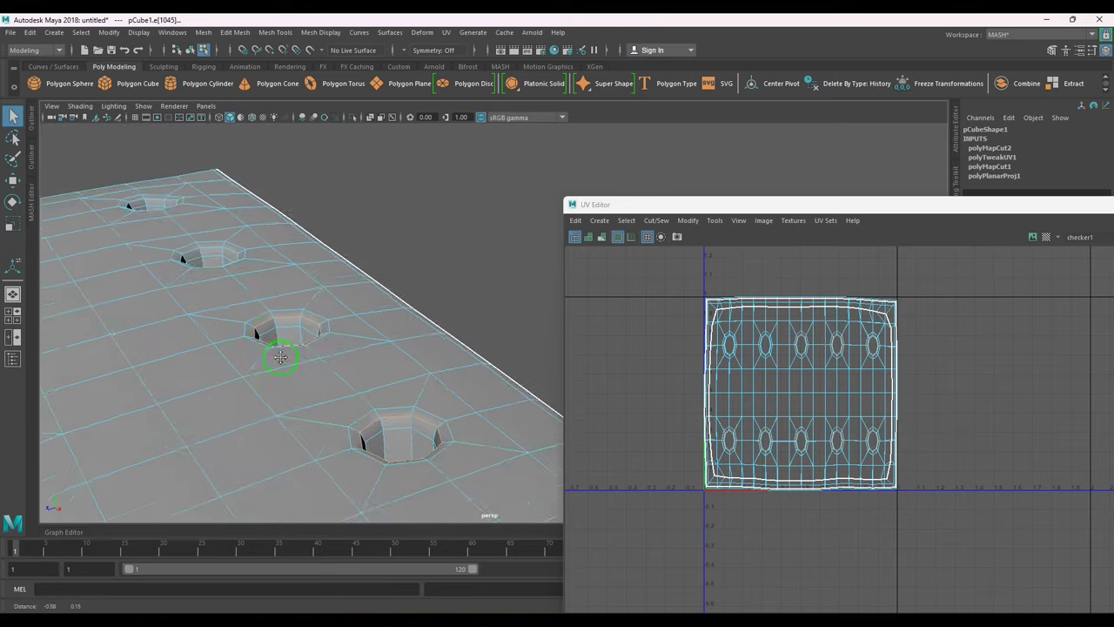
{"action": "left_click_drag", "start_coordinate": [281, 356], "coordinate": [415, 438], "text": "alt"}
{"action": "scroll", "coordinate": [386, 366], "scroll_direction": "up", "scroll_amount": 5}
{"action": "left_click", "coordinate": [386, 383]}
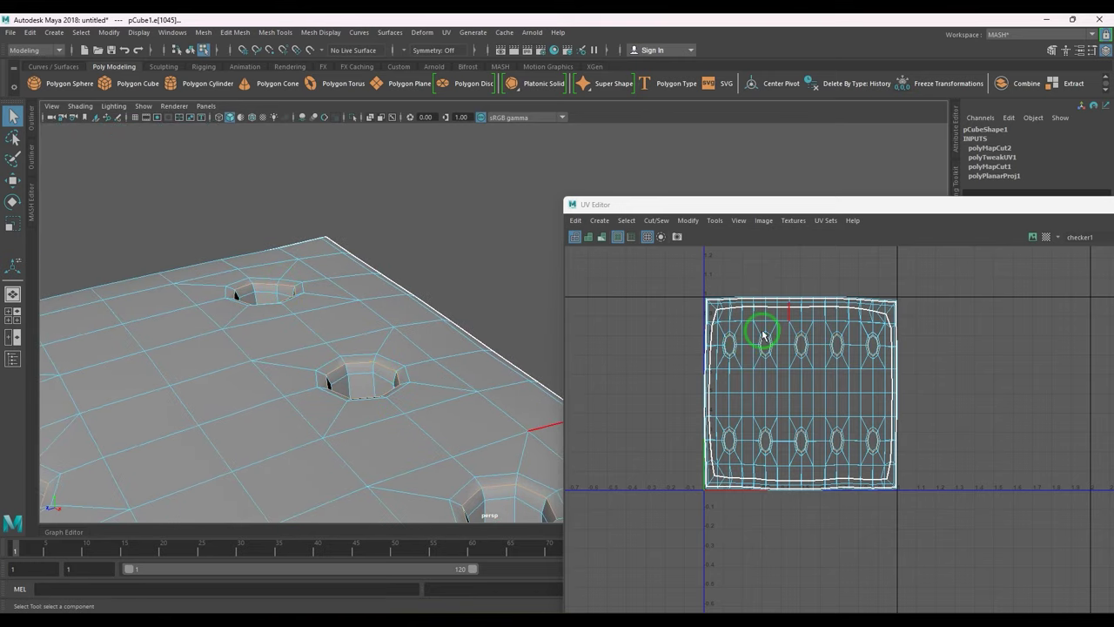
- Cut the UVs along the selected edge loops of the holes
{"action": "right_click_drag", "start_coordinate": [763, 334], "coordinate": [691, 353], "text": "shift"}
{"action": "scroll", "coordinate": [360, 360], "scroll_direction": "down", "scroll_amount": 6}
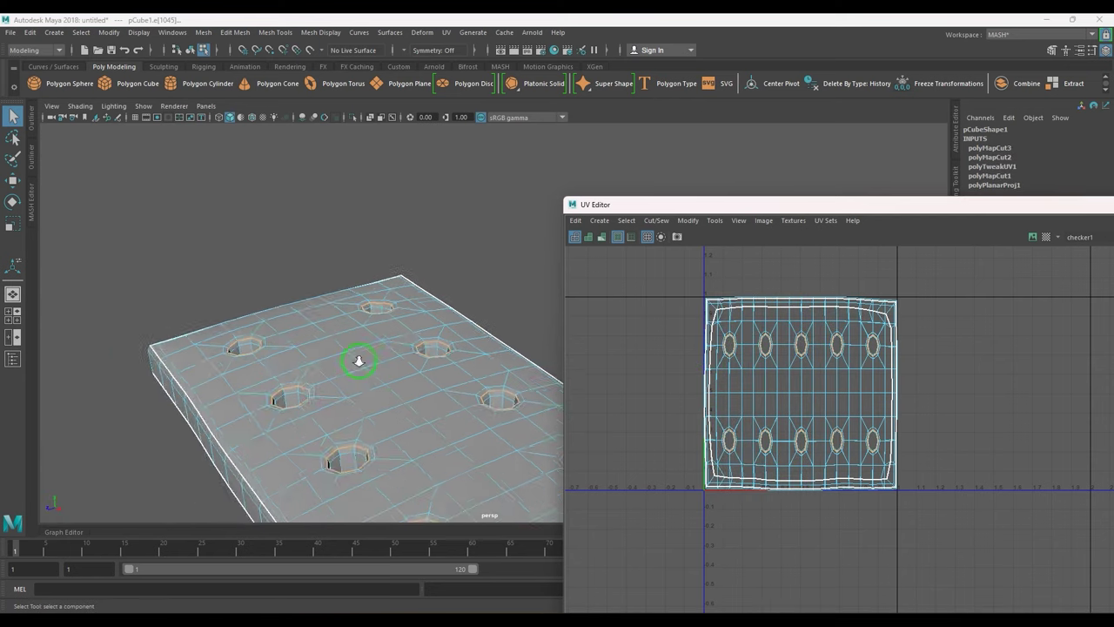
- Select the edge loops of all holes on the biscuit's opposite face and cut the UVs along them
{"action": "mouse_move", "coordinate": [360, 360]}
{"action": "left_mouse_down", "text": "alt"}
{"action": "mouse_move", "coordinate": [378, 319]}
{"action": "mouse_move", "coordinate": [428, 319]}
{"action": "mouse_move", "coordinate": [368, 356]}
{"action": "left_mouse_up", "text": "alt"}
{"action": "scroll", "coordinate": [392, 299], "scroll_direction": "up", "scroll_amount": 6}
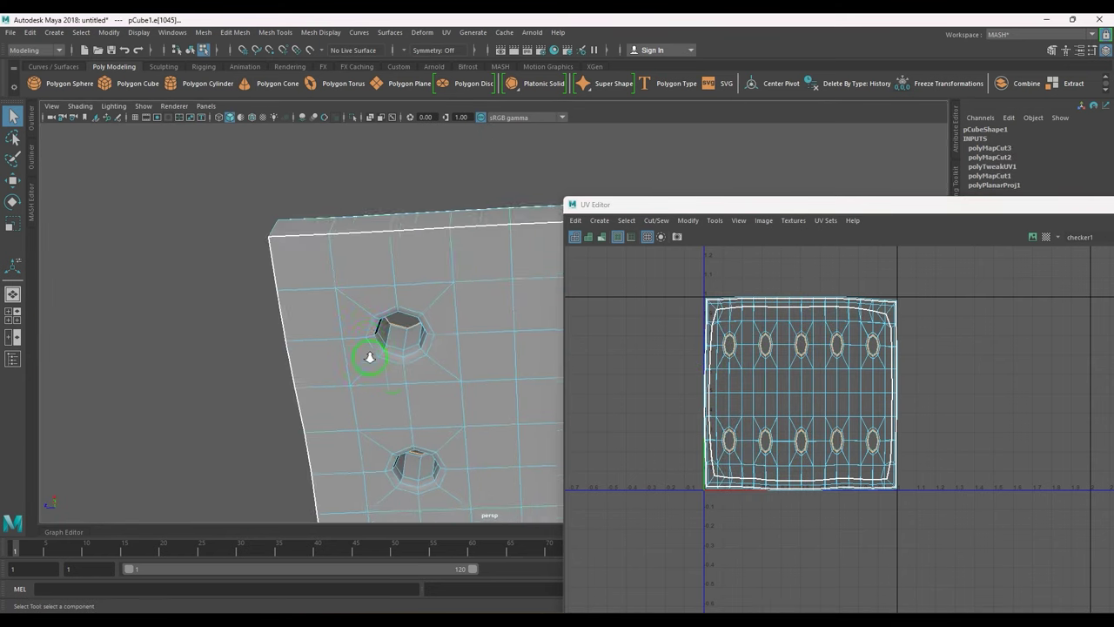
{"action": "scroll", "coordinate": [381, 370], "scroll_direction": "up", "scroll_amount": 3}
{"action": "left_click", "coordinate": [380, 370]}
{"action": "left_click", "coordinate": [394, 357]}
{"action": "left_click_drag", "start_coordinate": [390, 400], "coordinate": [403, 326], "text": "alt"}
{"action": "left_click", "coordinate": [404, 325]}
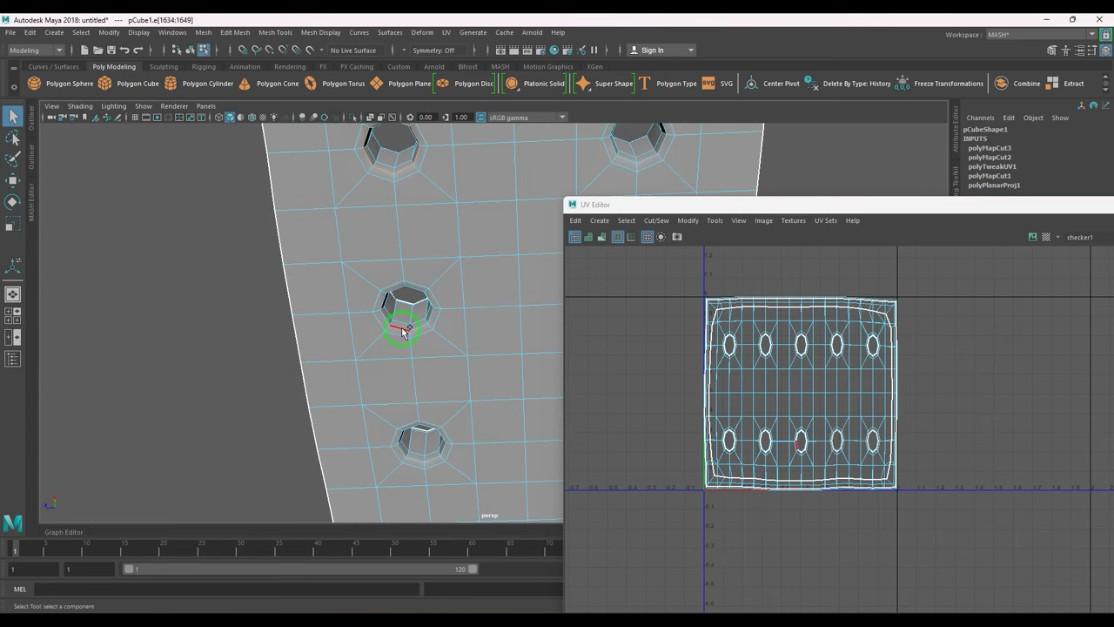
{"action": "left_click_drag", "start_coordinate": [438, 399], "coordinate": [394, 250], "text": "alt"}
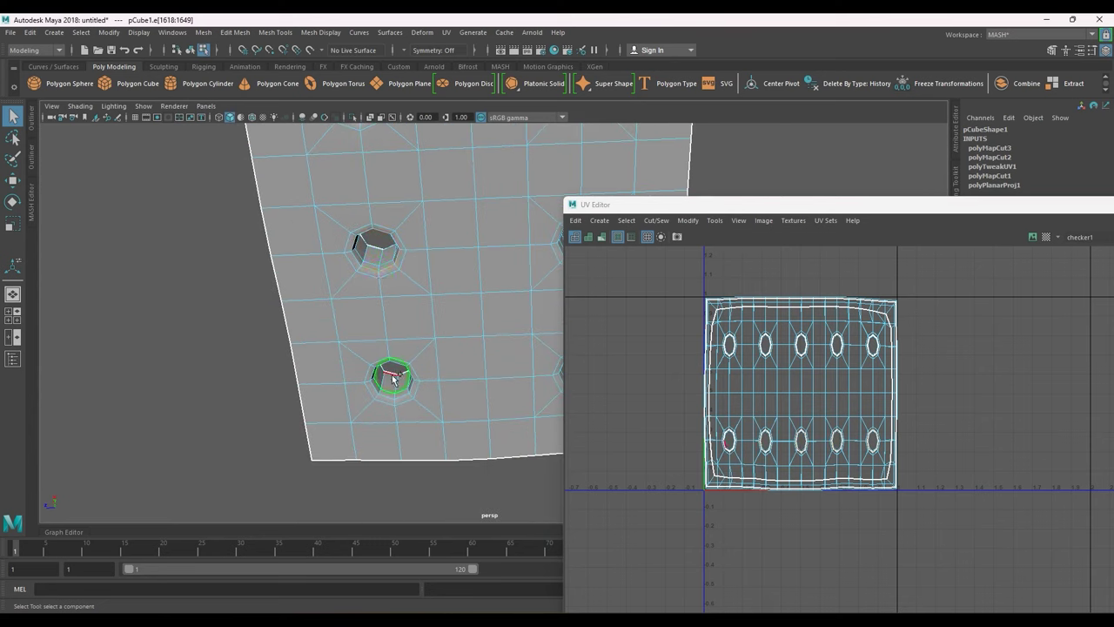
{"action": "left_click_drag", "start_coordinate": [468, 375], "coordinate": [395, 396], "text": "alt"}
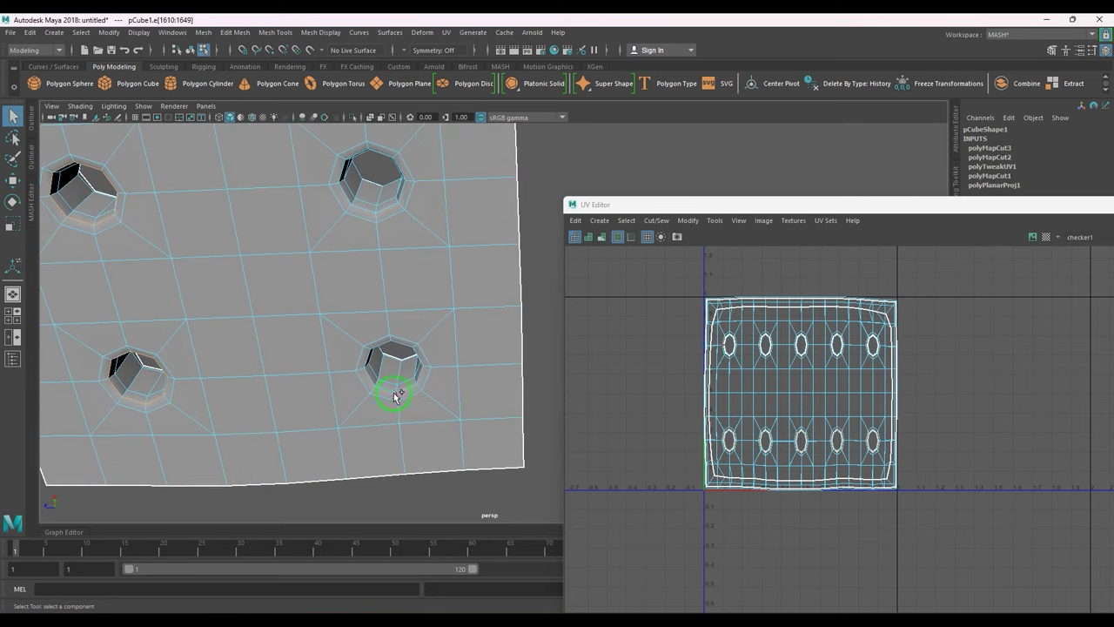
{"action": "left_click_drag", "start_coordinate": [368, 216], "coordinate": [428, 415], "text": "alt"}
{"action": "left_click", "coordinate": [411, 358]}
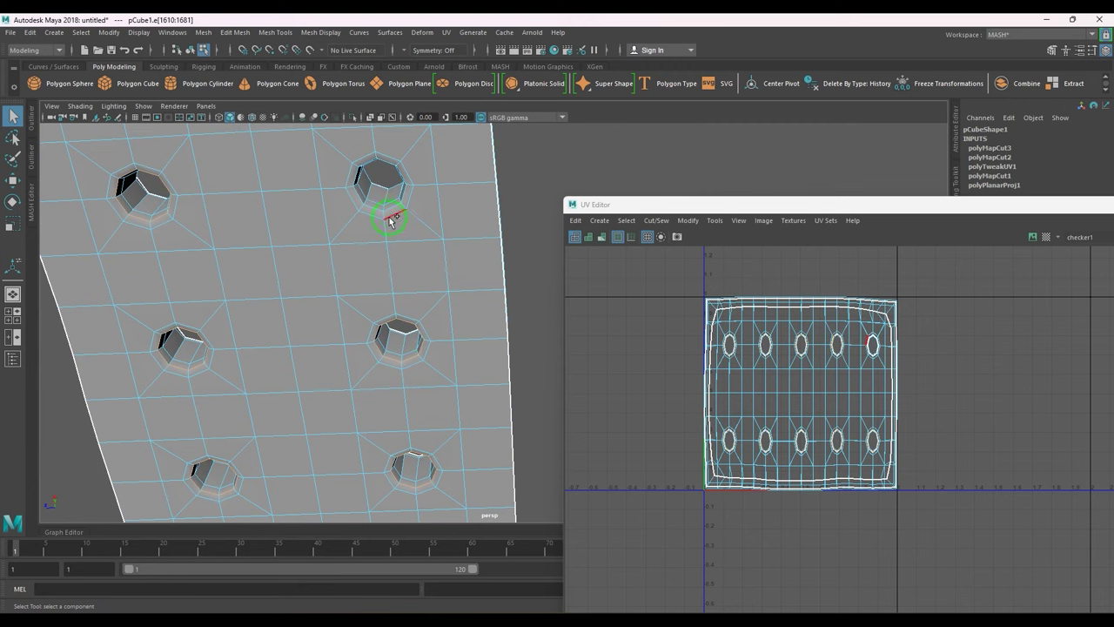
{"action": "middle_click_drag", "start_coordinate": [426, 309], "coordinate": [435, 446], "text": "alt"}
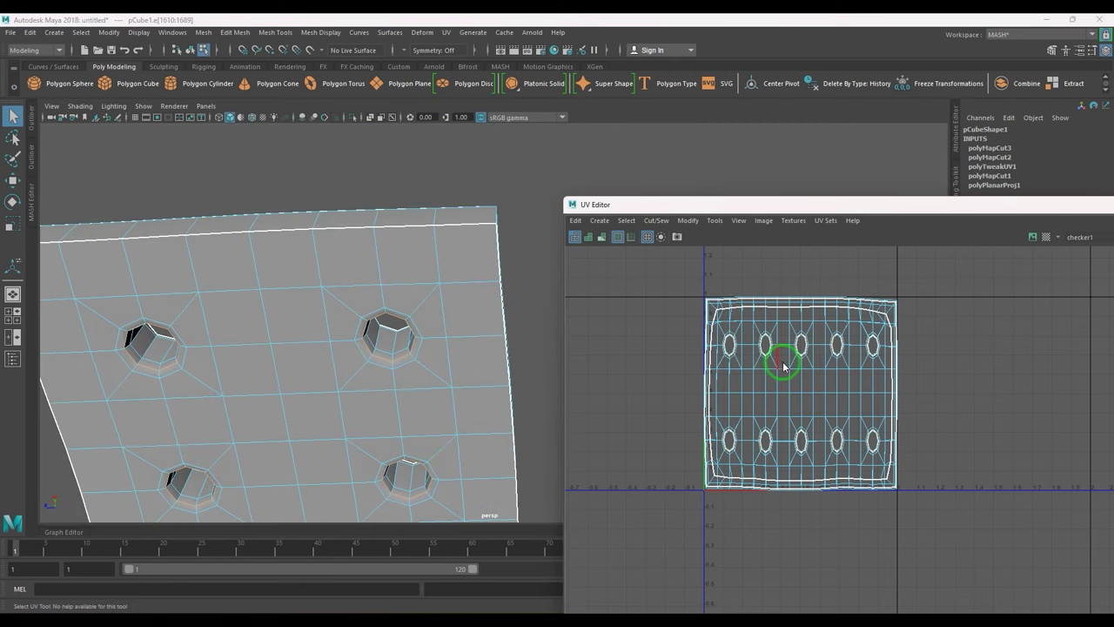
{"action": "right_click_drag", "start_coordinate": [784, 365], "coordinate": [733, 397], "text": "shift"}
- Select the first face's UV shell with the holes and move it to the right, outside the 0–1 UV tile
{"action": "right_click_drag", "start_coordinate": [738, 399], "coordinate": [834, 381]}
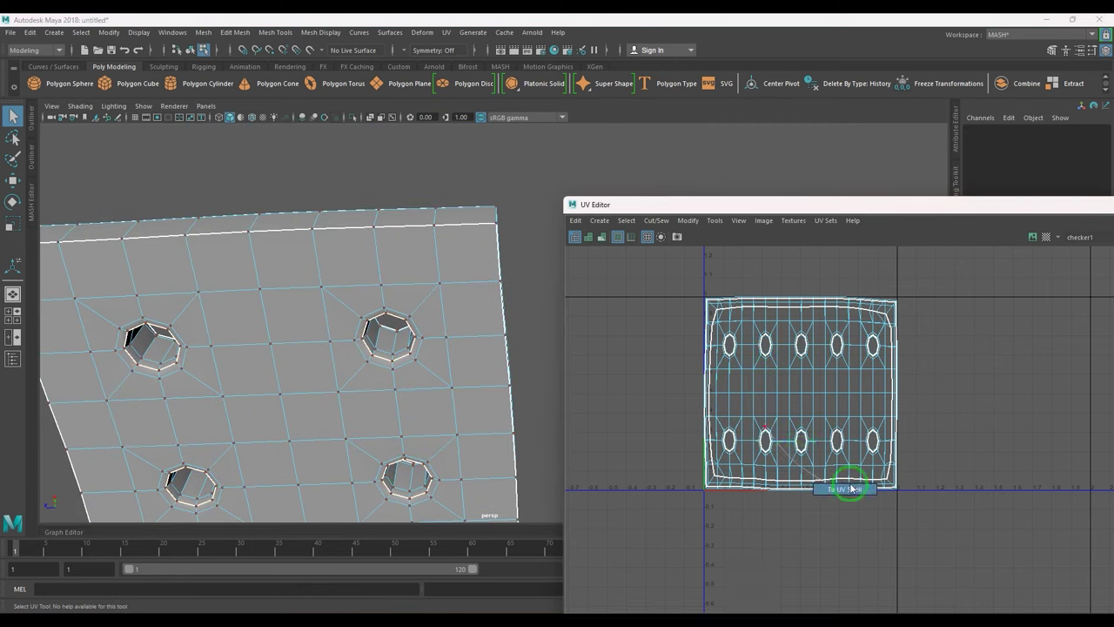
{"action": "double_click", "coordinate": [802, 396]}
{"action": "scroll", "coordinate": [808, 422], "scroll_direction": "down", "scroll_amount": 2}
{"action": "middle_click_drag", "start_coordinate": [806, 420], "coordinate": [726, 344], "text": "alt"}
{"action": "key", "text": "w"}
{"action": "left_click_drag", "start_coordinate": [724, 324], "coordinate": [1004, 362]}
- Select the remaining face's holed UV shell and move it outside the 0–1 tile, below the first face shell
{"action": "scroll", "coordinate": [418, 378], "scroll_direction": "down", "scroll_amount": 4}
{"action": "left_click_drag", "start_coordinate": [418, 378], "coordinate": [355, 418], "text": "alt"}
{"action": "double_click", "coordinate": [765, 322]}
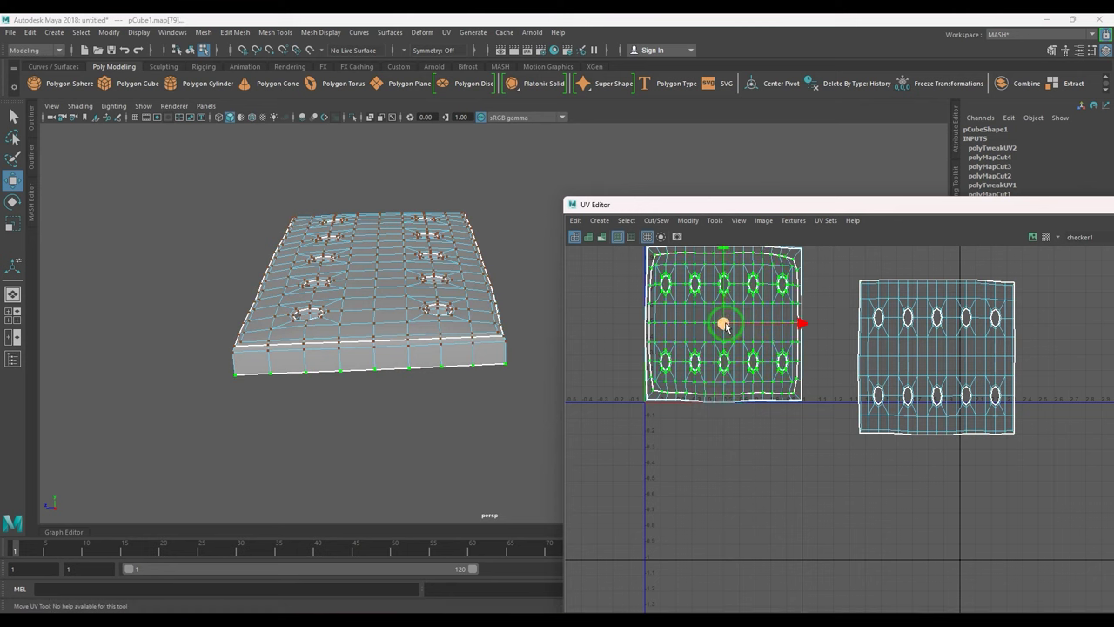
{"action": "left_click_drag", "start_coordinate": [724, 323], "coordinate": [921, 548]}
{"action": "middle_click_drag", "start_coordinate": [642, 435], "coordinate": [651, 456], "text": "alt"}
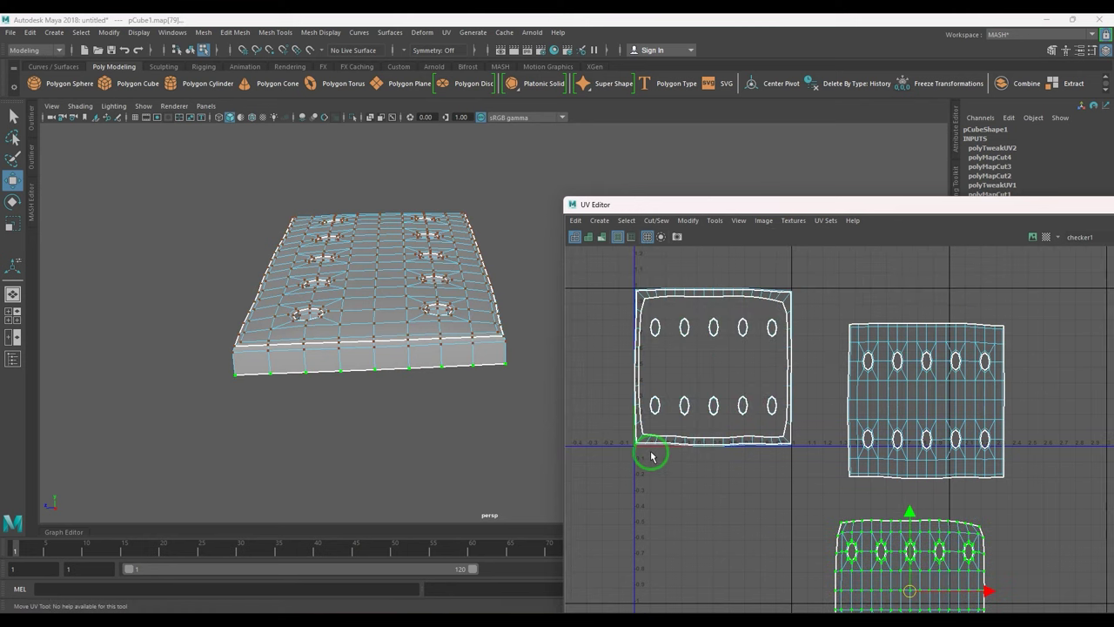
{"action": "left_click", "coordinate": [648, 464]}
- Select the diagonal edge at the lower-left corner of the biscuit's side-wall UV shell and cut it
{"action": "scroll", "coordinate": [740, 436], "scroll_direction": "up", "scroll_amount": 8}
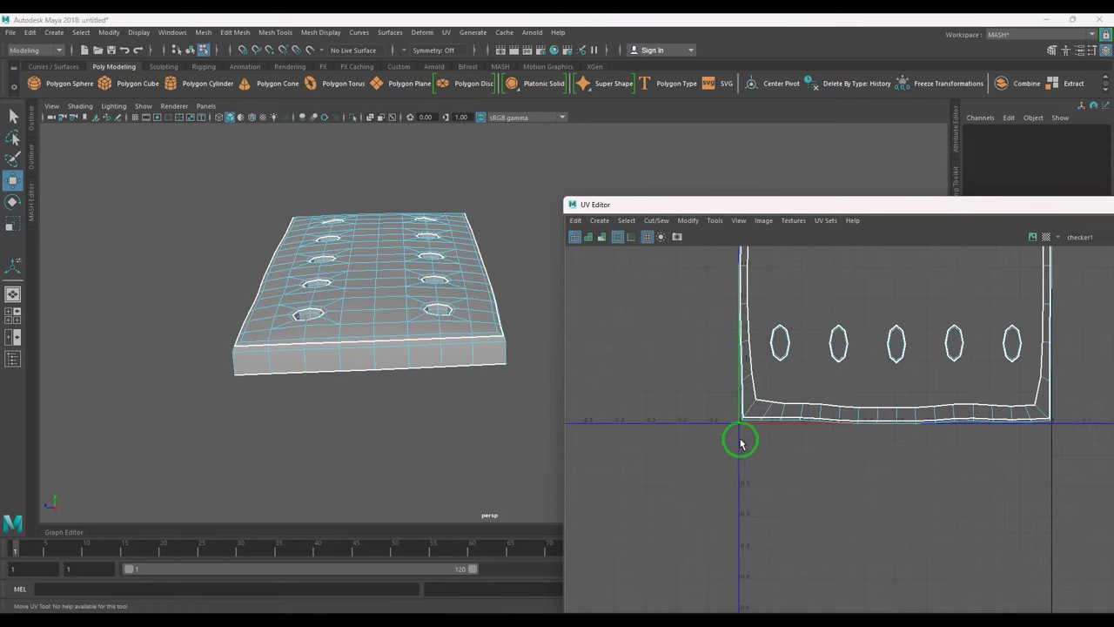
{"action": "double_click", "coordinate": [771, 389]}
{"action": "scroll", "coordinate": [703, 374], "scroll_direction": "up", "scroll_amount": 3}
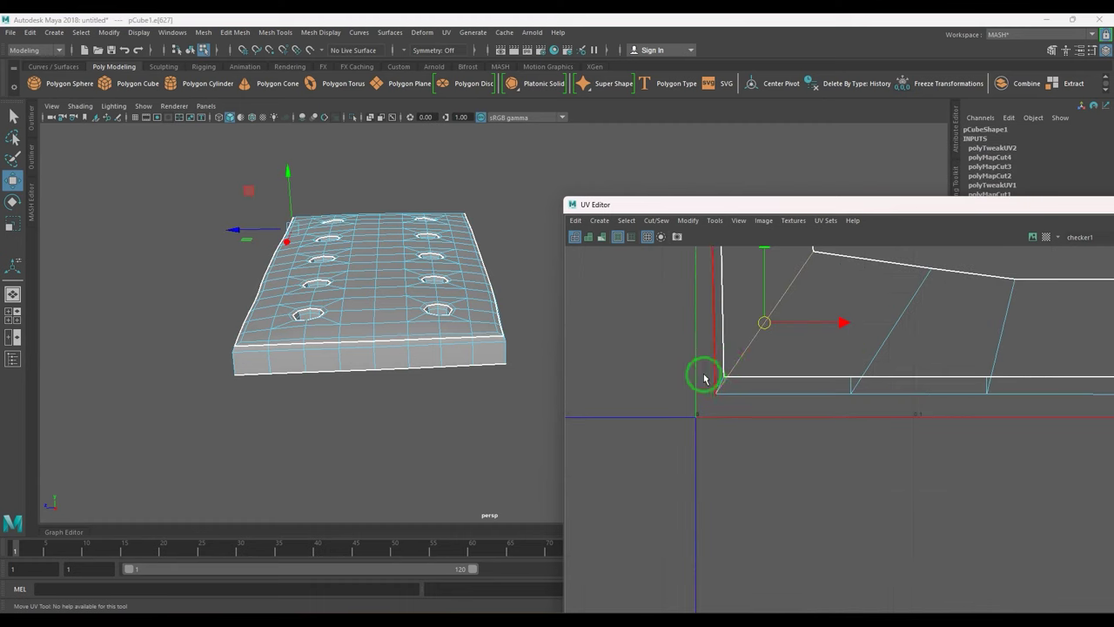
{"action": "left_click", "coordinate": [647, 402]}
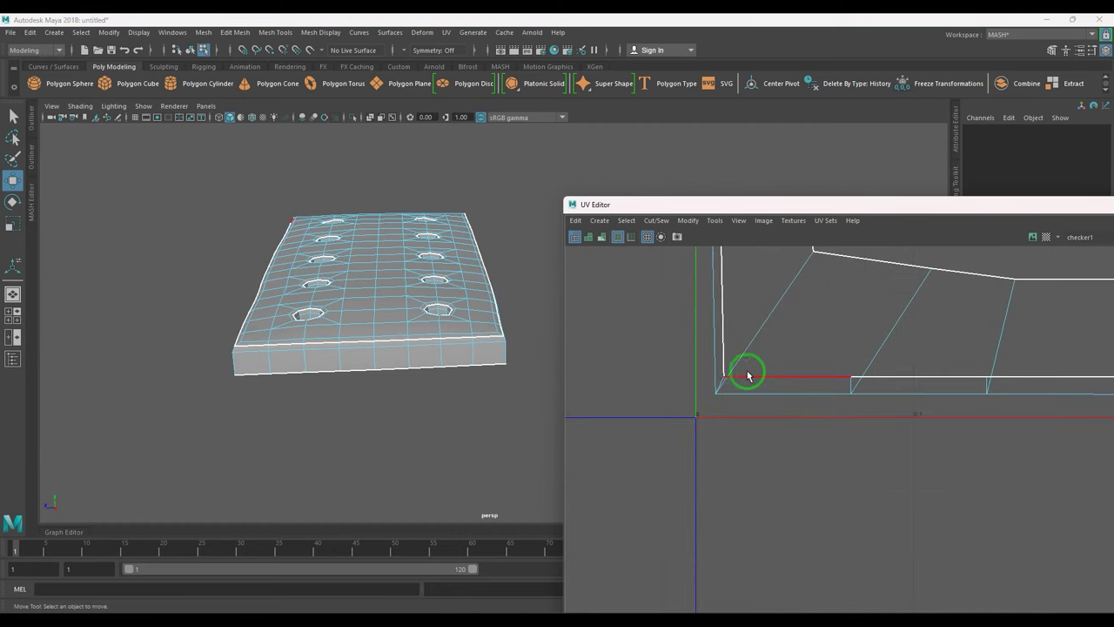
{"action": "left_click_drag", "start_coordinate": [766, 416], "coordinate": [767, 416]}
{"action": "left_click_drag", "start_coordinate": [824, 336], "coordinate": [841, 500], "text": "ctrl"}
{"action": "left_click_drag", "start_coordinate": [651, 322], "coordinate": [742, 291], "text": "ctrl"}
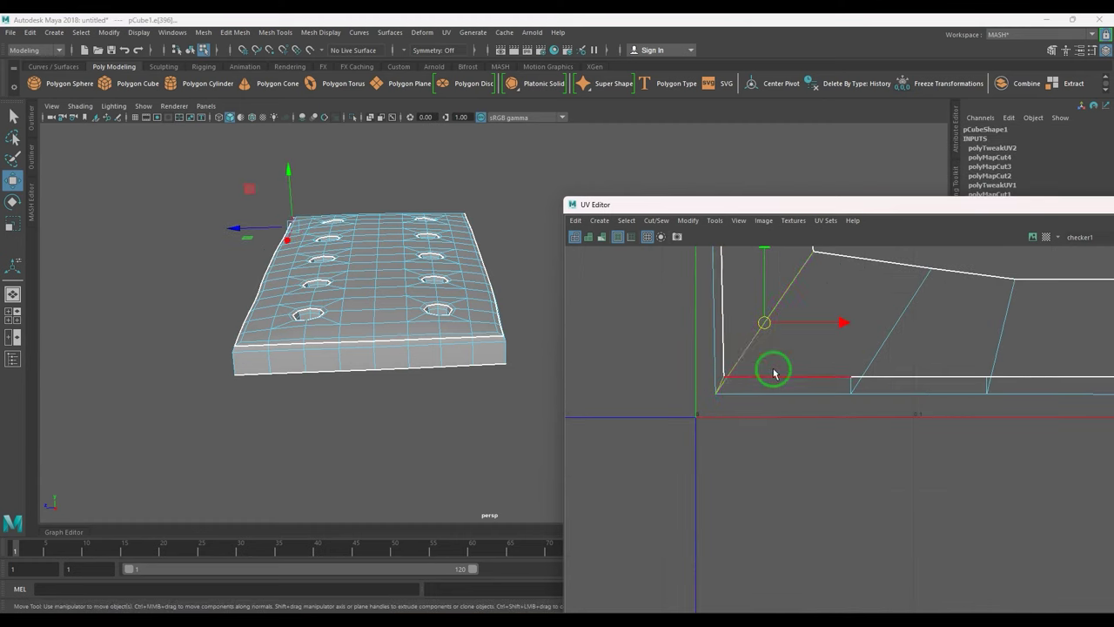
{"action": "right_click_drag", "start_coordinate": [785, 340], "coordinate": [717, 392], "text": "shift"}
{"action": "left_click", "coordinate": [742, 356]}
- Isolate the diagonal edge at the side-wall shell's lower-right corner and cut the UVs there
{"action": "scroll", "coordinate": [722, 455], "scroll_direction": "down", "scroll_amount": 6}
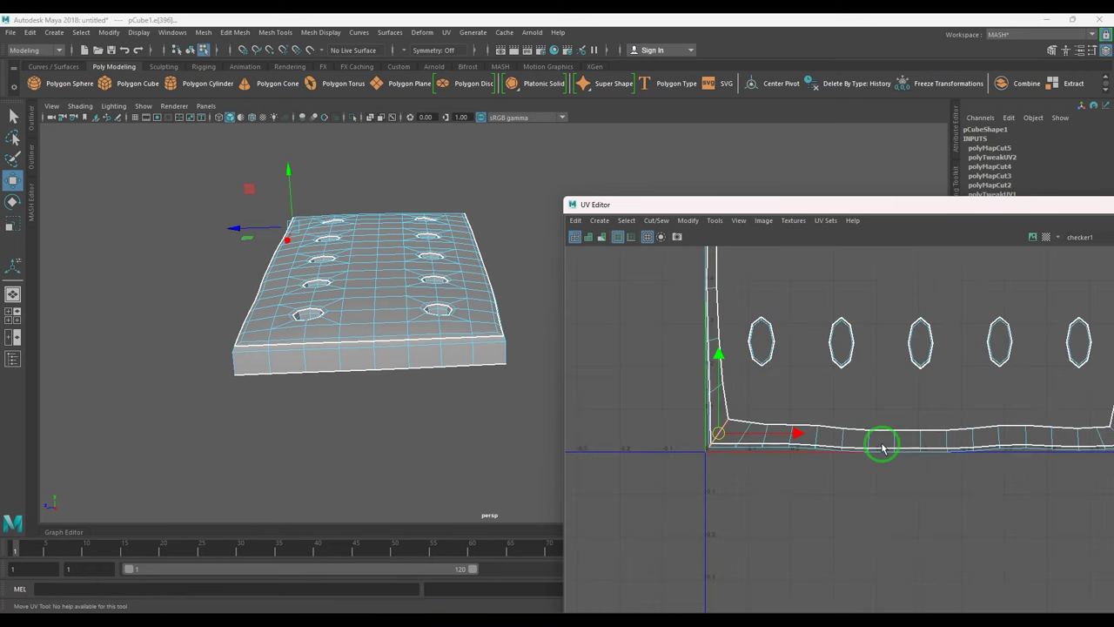
{"action": "scroll", "coordinate": [636, 440], "scroll_direction": "up", "scroll_amount": 5}
{"action": "left_click", "coordinate": [705, 396]}
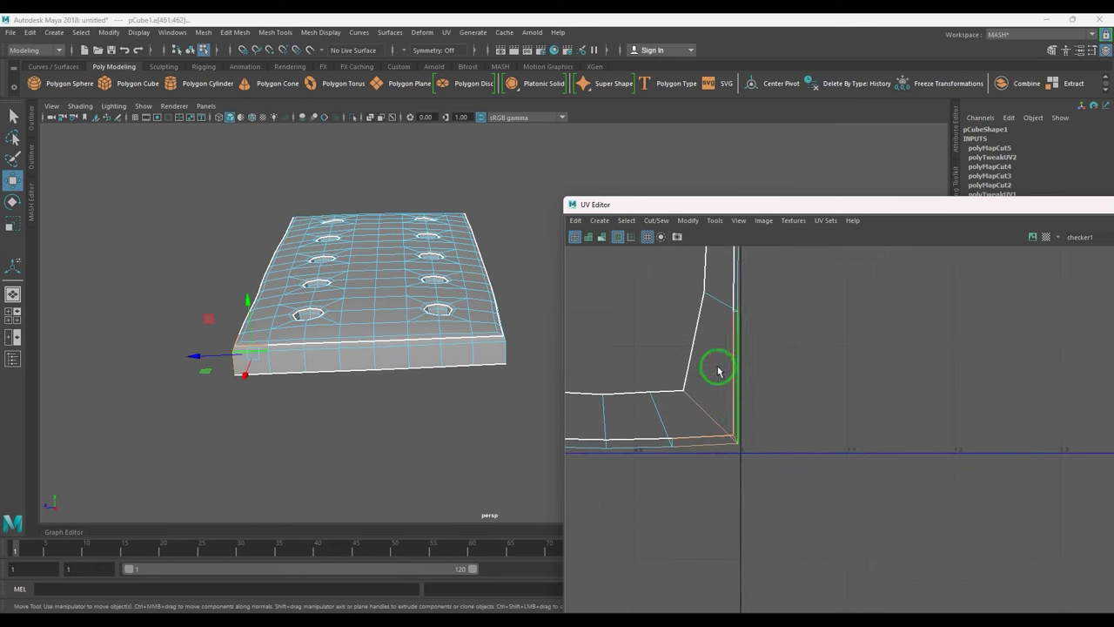
{"action": "left_click_drag", "start_coordinate": [670, 418], "coordinate": [700, 456], "text": "ctrl"}
{"action": "right_click_drag", "start_coordinate": [799, 338], "coordinate": [733, 366], "text": "shift"}
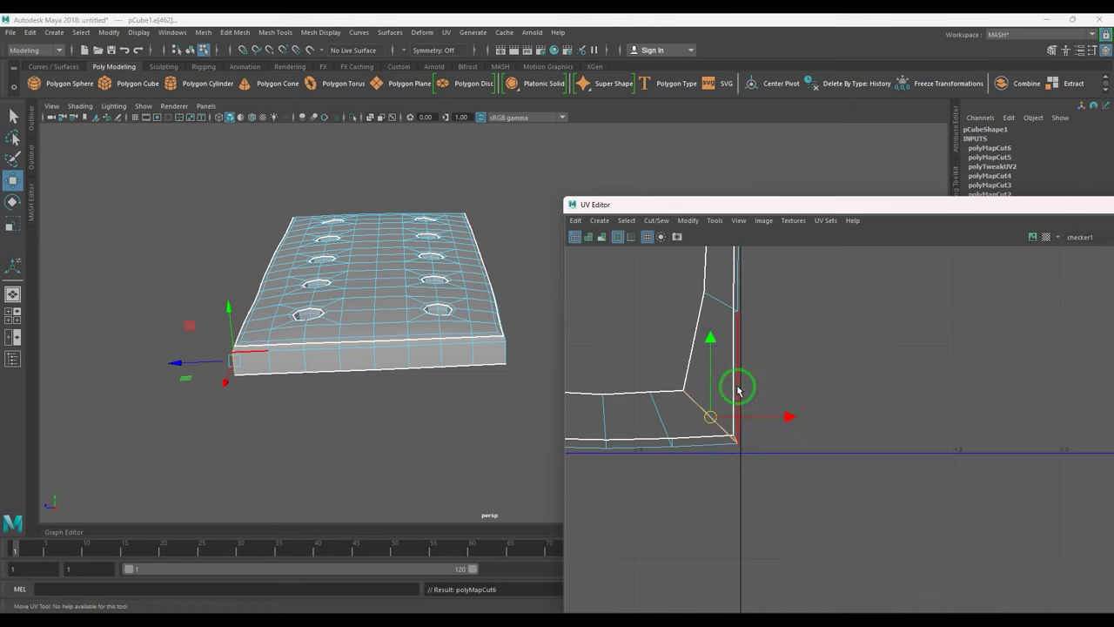
- Cut the UVs along the diagonal edge at the side-wall shell's upper-right corner
{"action": "scroll", "coordinate": [746, 387], "scroll_direction": "down", "scroll_amount": 5}
{"action": "scroll", "coordinate": [775, 540], "scroll_direction": "up", "scroll_amount": 4}
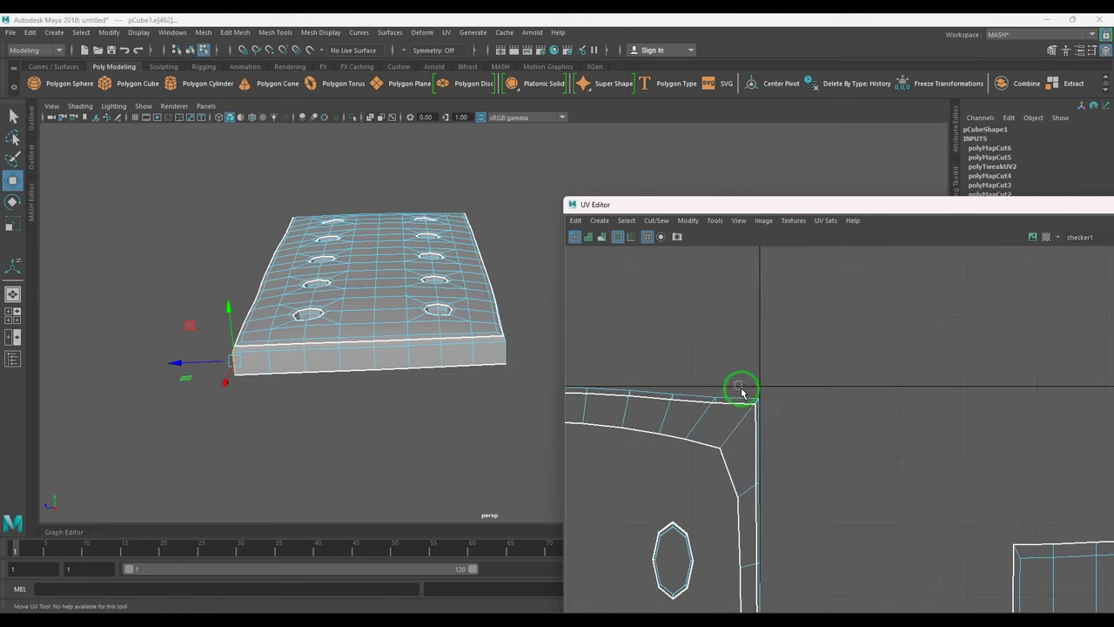
{"action": "left_click", "coordinate": [736, 426]}
{"action": "right_click", "coordinate": [825, 360], "text": "shift"}
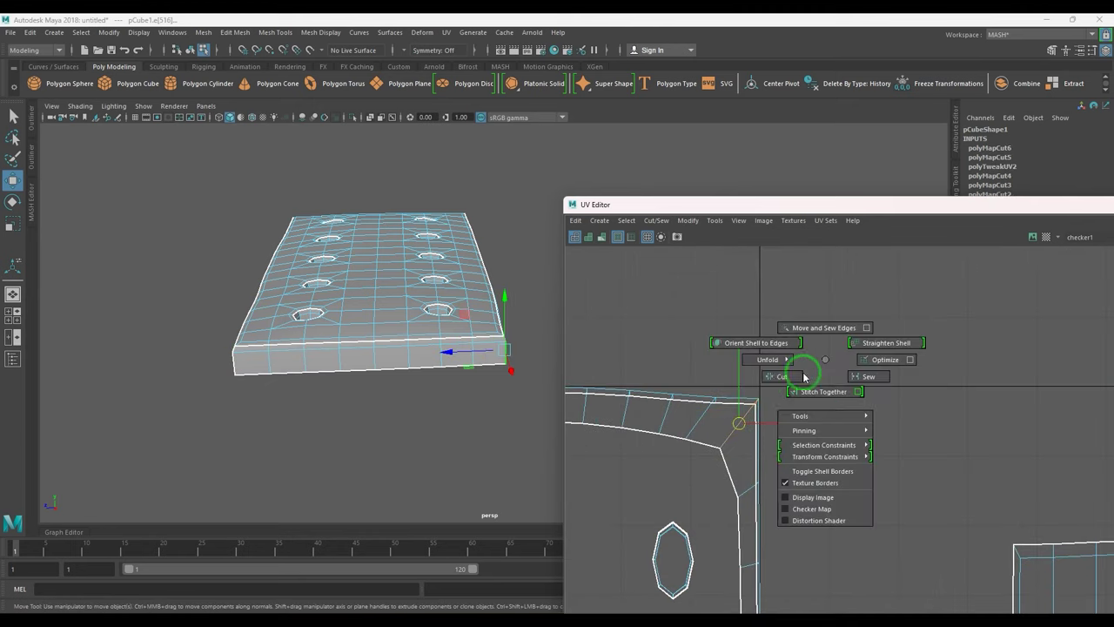
{"action": "right_click_drag", "start_coordinate": [805, 377], "coordinate": [782, 378], "text": "shift"}
- Cut the UVs along the diagonal edge at the side-wall shell's upper-left corner
{"action": "scroll", "coordinate": [730, 454], "scroll_direction": "down", "scroll_amount": 5}
{"action": "middle_click_drag", "start_coordinate": [647, 463], "coordinate": [830, 408], "text": "alt"}
{"action": "scroll", "coordinate": [831, 408], "scroll_direction": "up", "scroll_amount": 4}
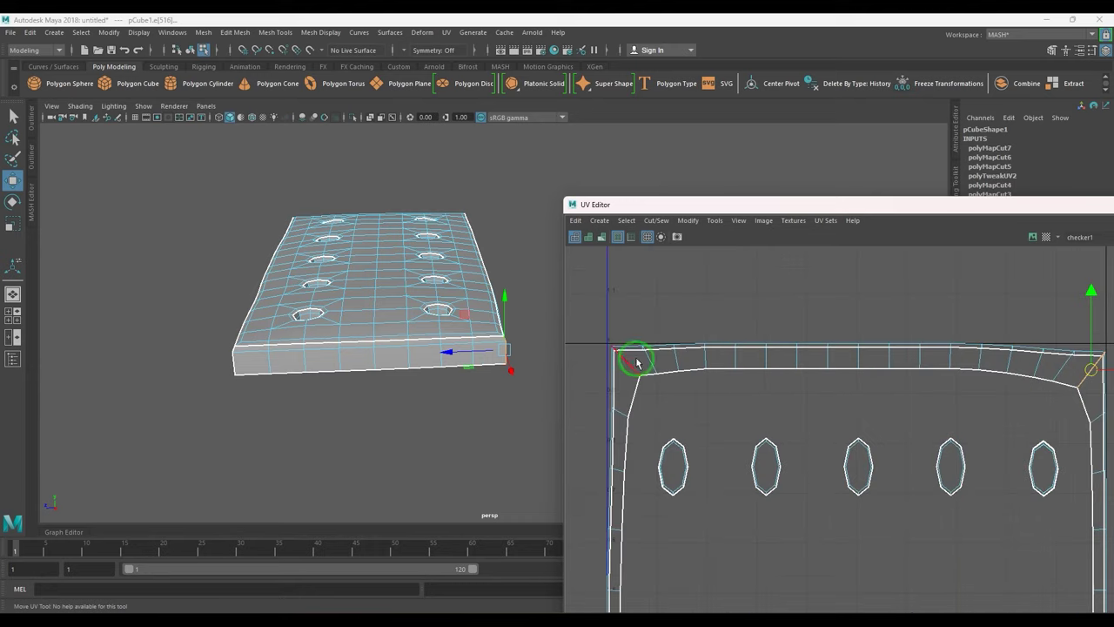
{"action": "left_click", "coordinate": [620, 359]}
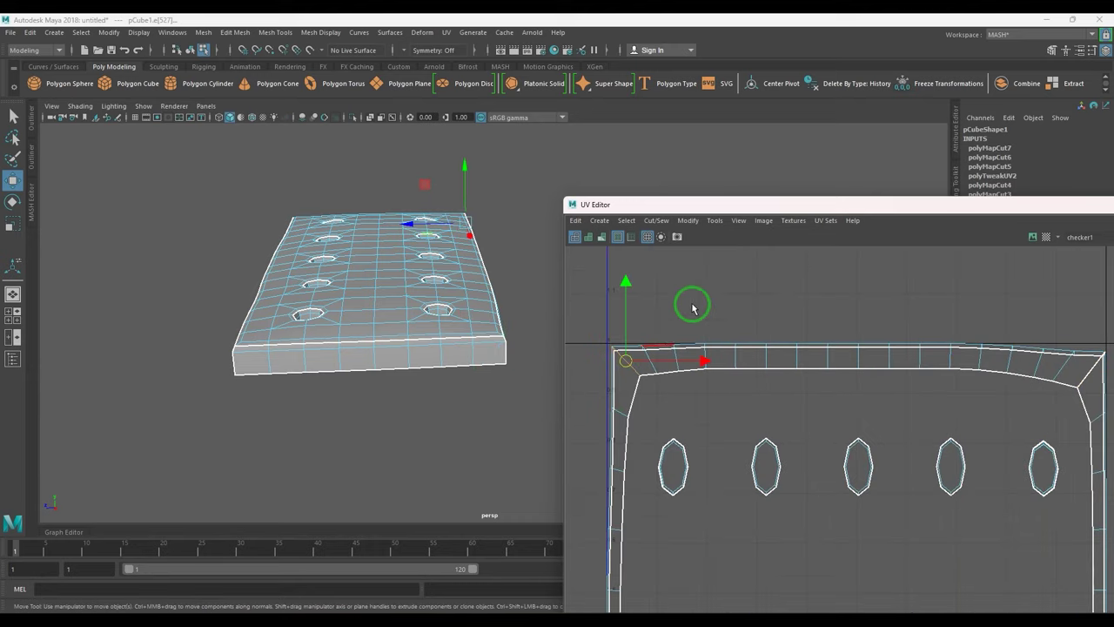
{"action": "right_click_drag", "start_coordinate": [702, 274], "coordinate": [642, 306], "text": "shift"}
{"action": "left_click", "coordinate": [642, 307]}
- Switch from edge to UV selection, display the checker texture on the biscuit, and return to object mode
{"action": "scroll", "coordinate": [814, 430], "scroll_direction": "down", "scroll_amount": 2}
{"action": "scroll", "coordinate": [821, 401], "scroll_direction": "up", "scroll_amount": 4}
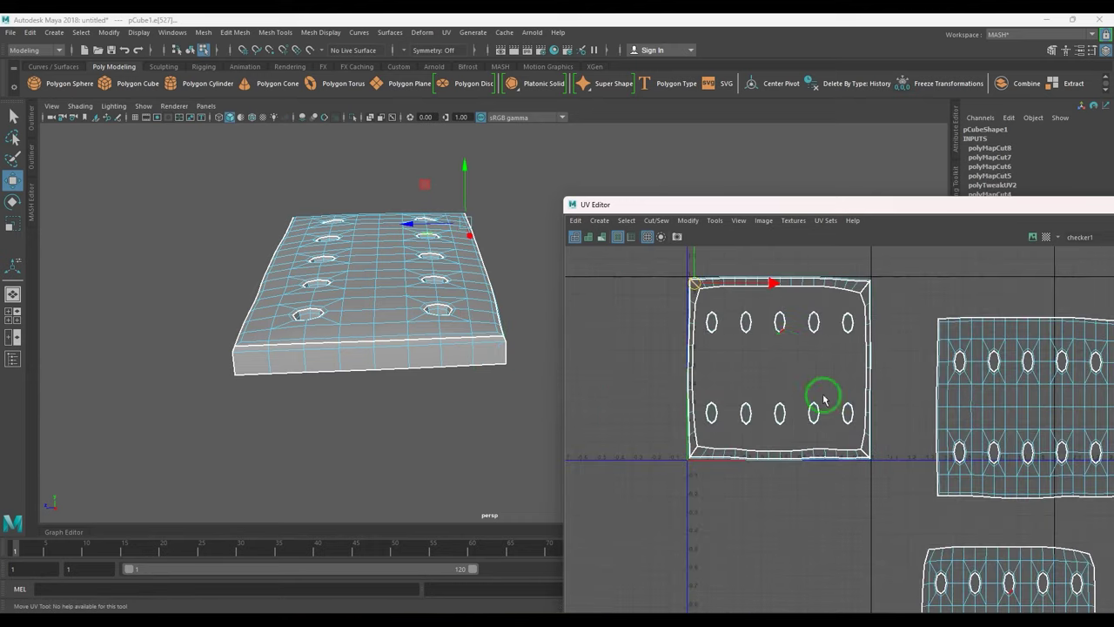
{"action": "right_click_drag", "start_coordinate": [870, 393], "coordinate": [921, 448]}
{"action": "scroll", "coordinate": [932, 463], "scroll_direction": "down", "scroll_amount": 3}
{"action": "middle_click_drag", "start_coordinate": [937, 470], "coordinate": [733, 417], "text": "alt"}
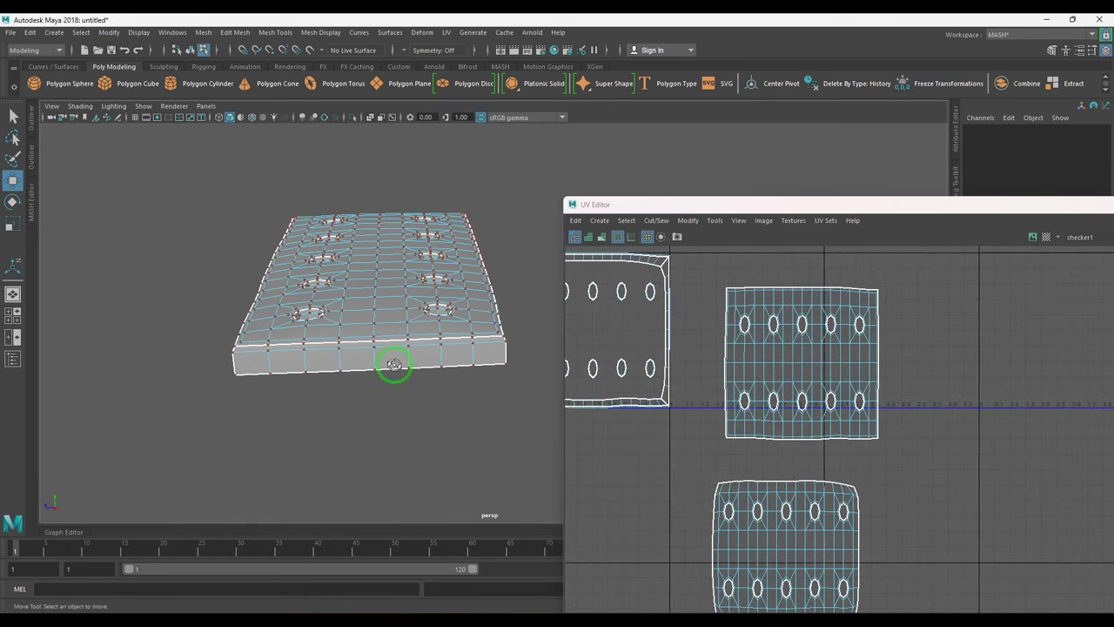
{"action": "left_click_drag", "start_coordinate": [392, 369], "coordinate": [367, 365], "text": "alt"}
{"action": "middle_click_drag", "start_coordinate": [376, 361], "coordinate": [335, 411], "text": "alt"}
{"action": "right_click_drag", "start_coordinate": [336, 411], "coordinate": [382, 411], "text": "alt"}
{"action": "key", "text": "6"}
{"action": "key", "text": "F8"}
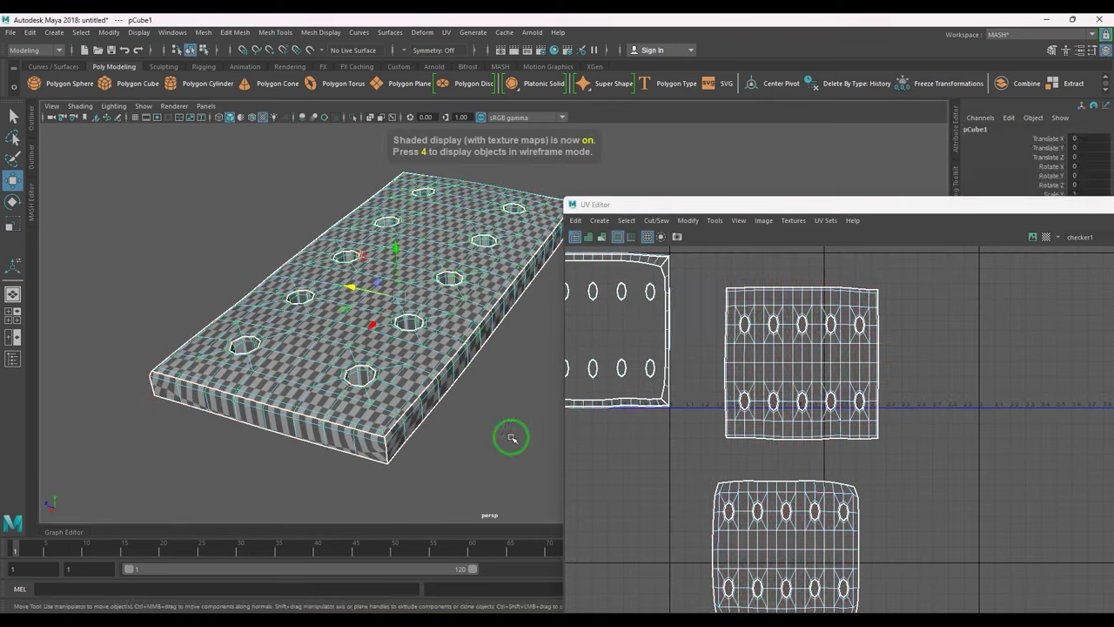
- Select all UVs of the upper holed face shell and unfold them
{"action": "left_click", "coordinate": [511, 438]}
{"action": "left_click", "coordinate": [435, 377]}
{"action": "right_click_drag", "start_coordinate": [774, 353], "coordinate": [822, 403]}
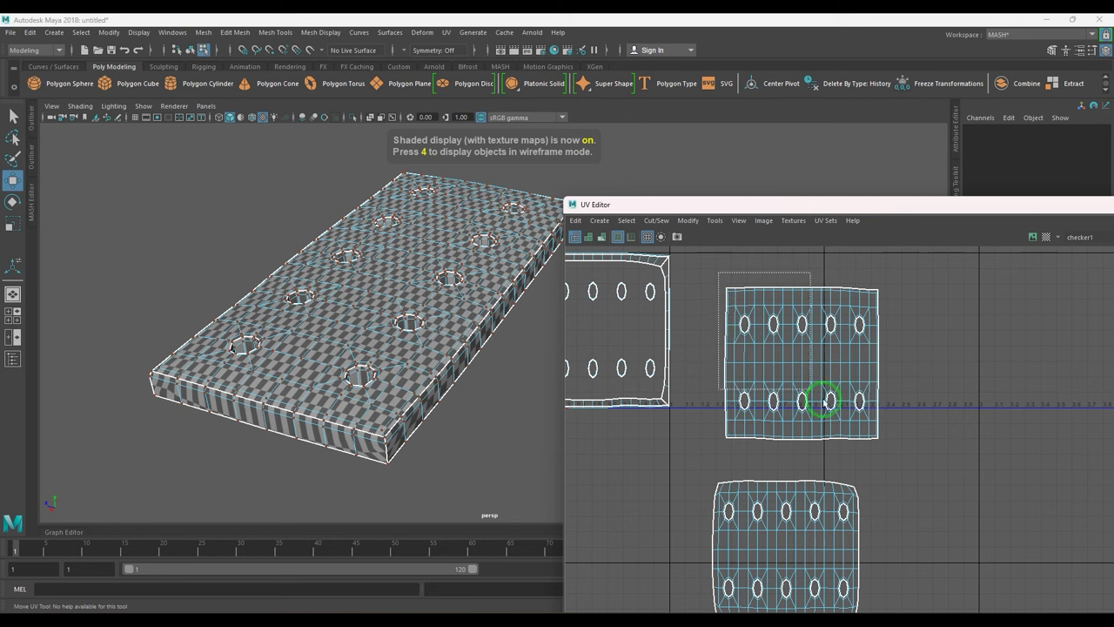
{"action": "left_click_drag", "start_coordinate": [825, 401], "coordinate": [906, 458]}
{"action": "right_click_drag", "start_coordinate": [906, 311], "coordinate": [788, 305], "text": "shift"}
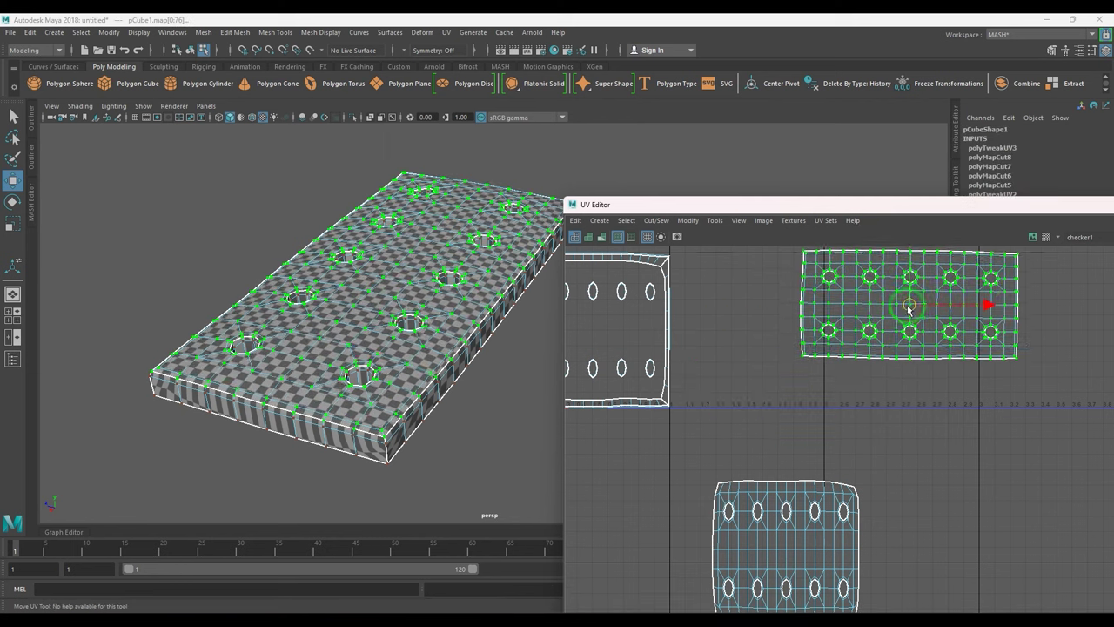
- Turn on smooth mesh preview for the biscuit and deselect it to inspect the checker pattern
{"action": "left_click", "coordinate": [485, 438]}
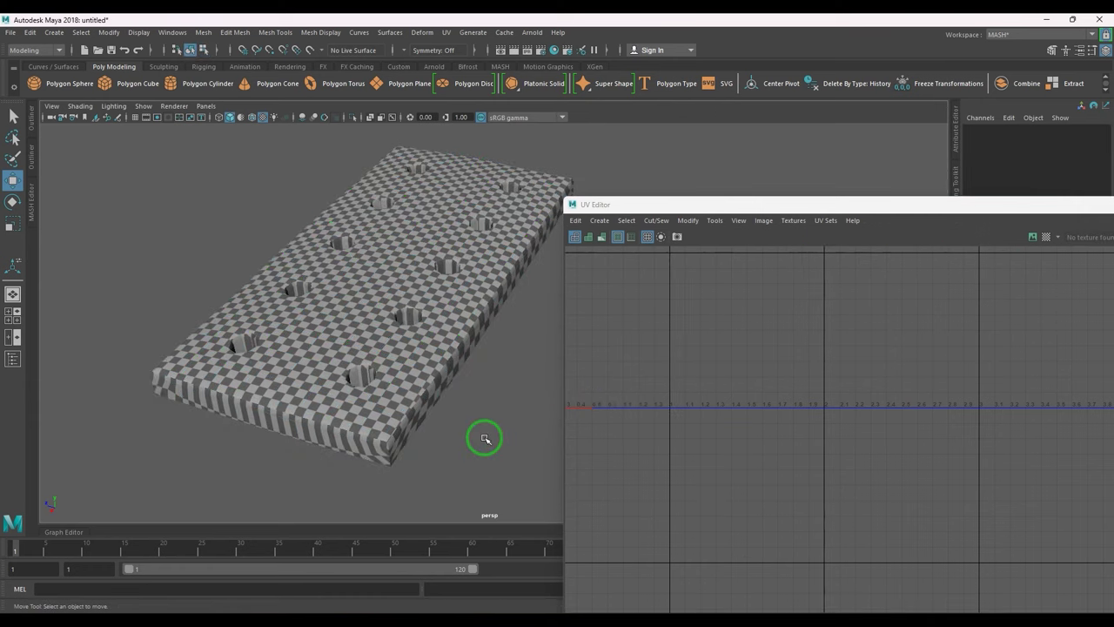
{"action": "left_click", "coordinate": [403, 379]}
{"action": "key", "text": "3"}
{"action": "left_click", "coordinate": [493, 456]}
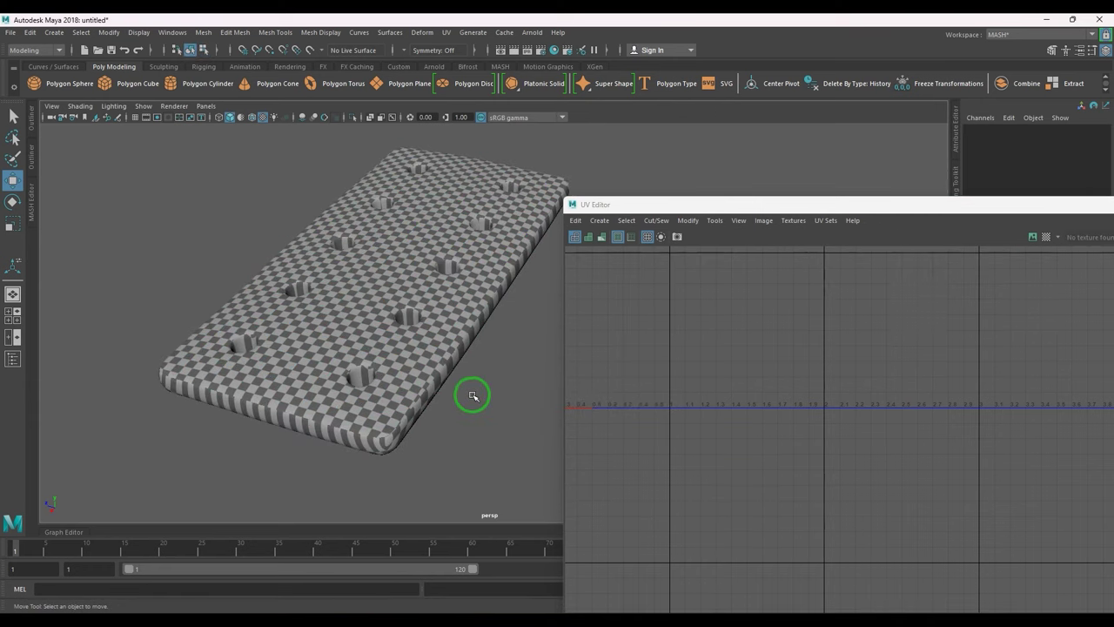
- Select all UVs of the lower holed face shell and unfold them
{"action": "left_click", "coordinate": [445, 352]}
{"action": "scroll", "coordinate": [861, 431], "scroll_direction": "down", "scroll_amount": 3}
{"action": "middle_click_drag", "start_coordinate": [858, 442], "coordinate": [903, 334], "text": "alt"}
{"action": "key", "text": "F12"}
{"action": "left_click_drag", "start_coordinate": [796, 342], "coordinate": [994, 497]}
{"action": "right_click_drag", "start_coordinate": [952, 314], "coordinate": [787, 319], "text": "shift"}
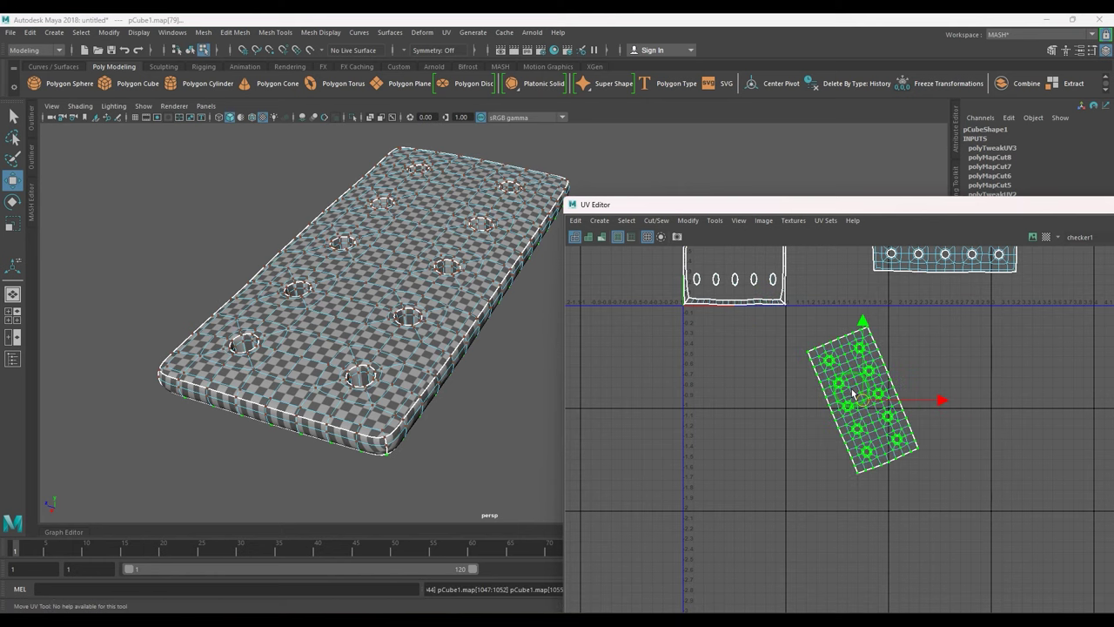
- Rotate the unfolded lower face shell to horizontal and place it directly below the other face shell
{"action": "middle_click_drag", "start_coordinate": [854, 392], "coordinate": [810, 457], "text": "alt"}
{"action": "left_click_drag", "start_coordinate": [863, 411], "coordinate": [787, 413]}
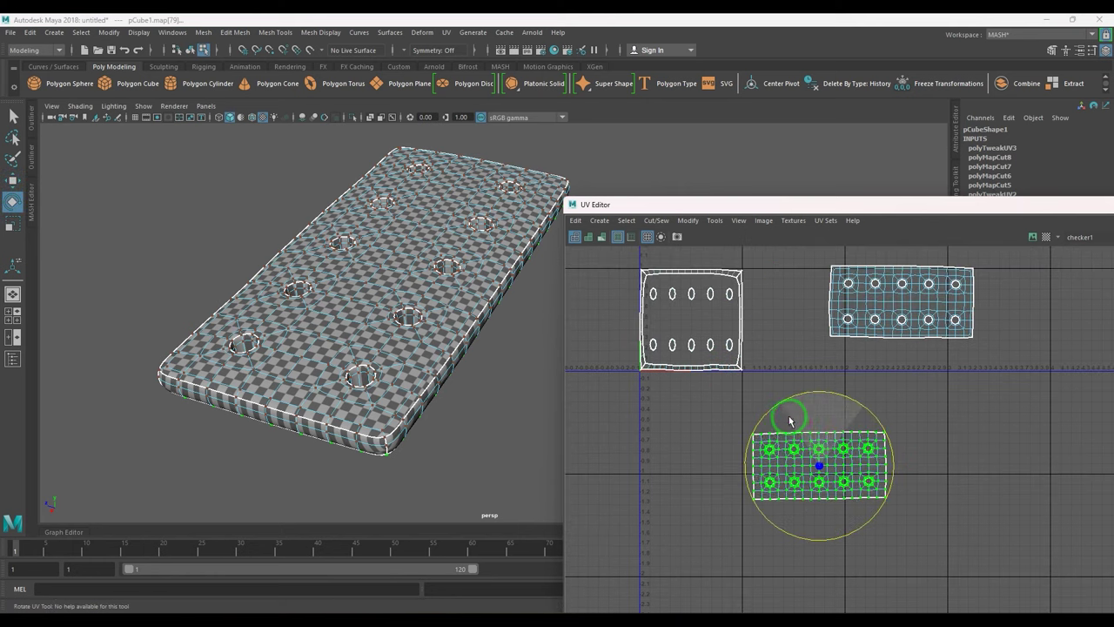
{"action": "key", "text": "w"}
{"action": "left_click_drag", "start_coordinate": [806, 454], "coordinate": [905, 377]}
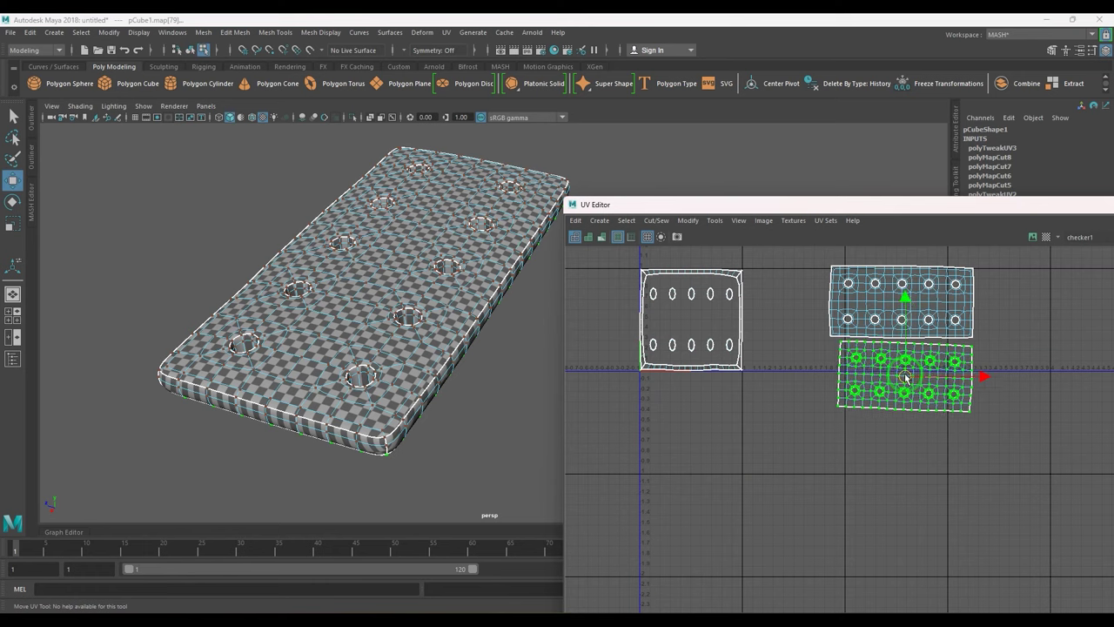
{"action": "key", "text": "e"}
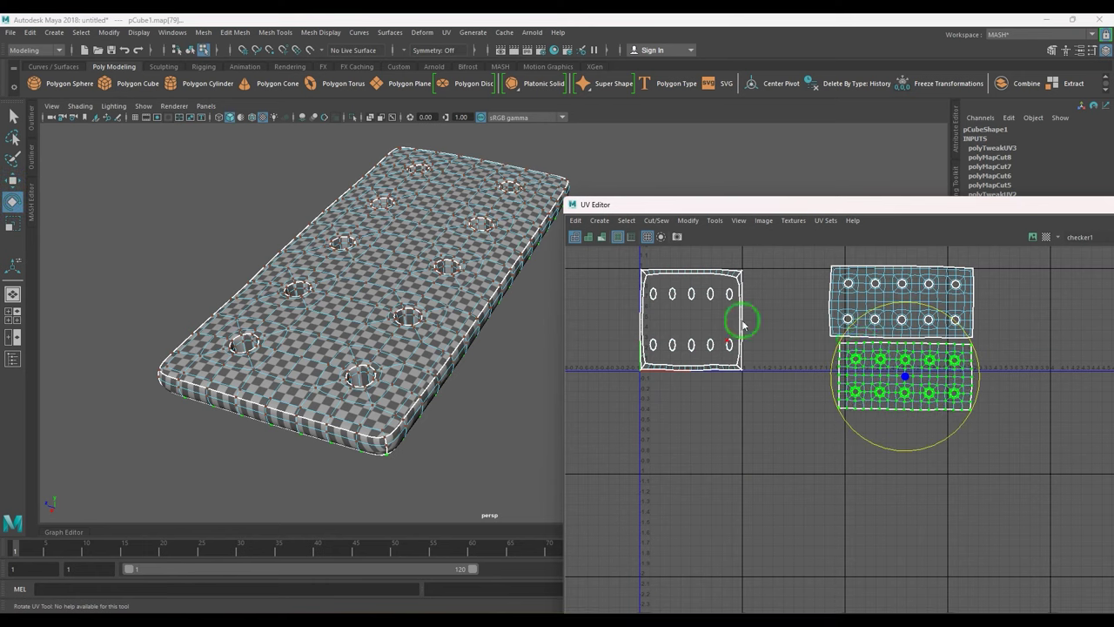
- Select the right side strip's UV shell, move it clear of the other side strips, and unfold it
{"action": "left_click", "coordinate": [742, 309]}
{"action": "right_click_drag", "start_coordinate": [754, 315], "coordinate": [758, 337], "text": "ctrl"}
{"action": "key", "text": "w"}
{"action": "left_click_drag", "start_coordinate": [754, 324], "coordinate": [793, 350]}
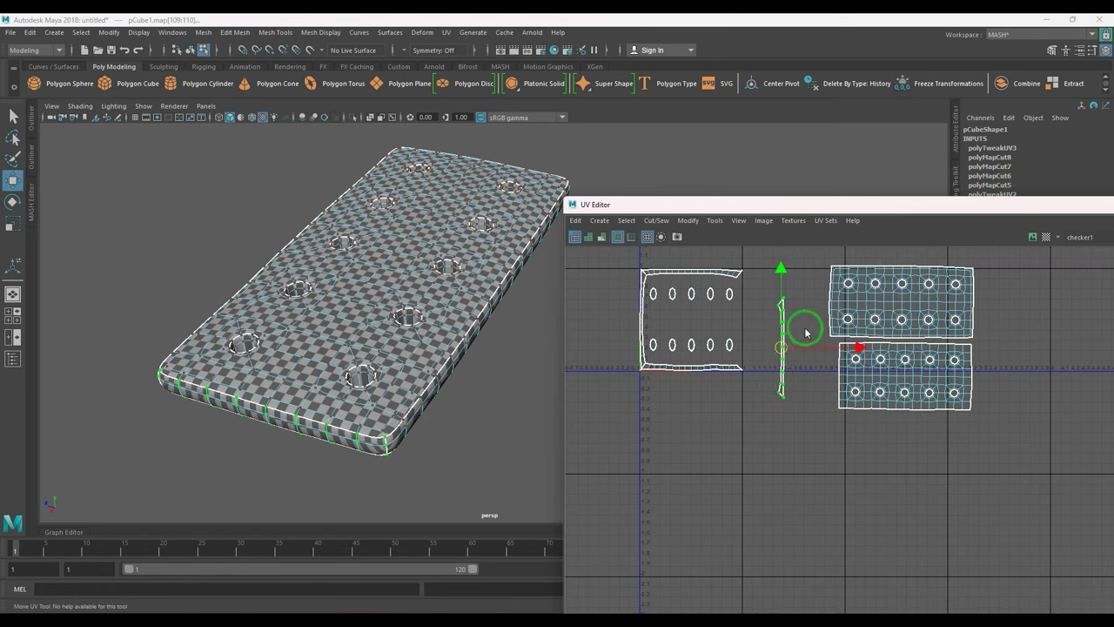
{"action": "right_click_drag", "start_coordinate": [805, 314], "coordinate": [678, 325], "text": "shift"}
- Place the unfolded side strip just left of the upper face shell
{"action": "scroll", "coordinate": [832, 369], "scroll_direction": "up", "scroll_amount": 5}
{"action": "middle_click_drag", "start_coordinate": [769, 339], "coordinate": [800, 440], "text": "alt"}
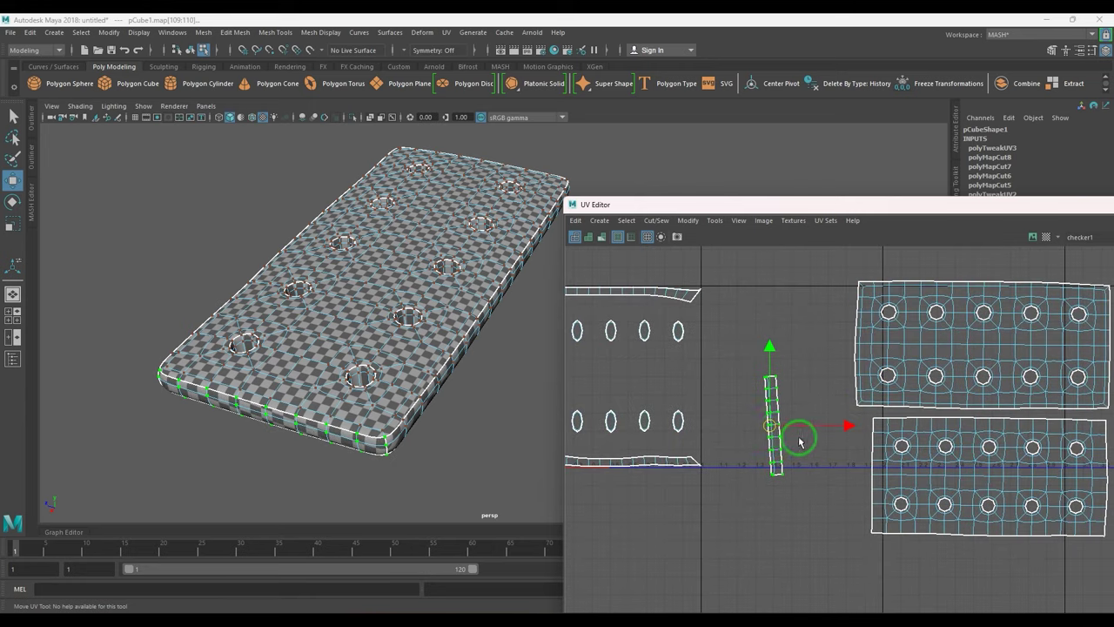
{"action": "left_click_drag", "start_coordinate": [776, 431], "coordinate": [853, 351]}
{"action": "middle_click_drag", "start_coordinate": [693, 373], "coordinate": [849, 401], "text": "alt"}
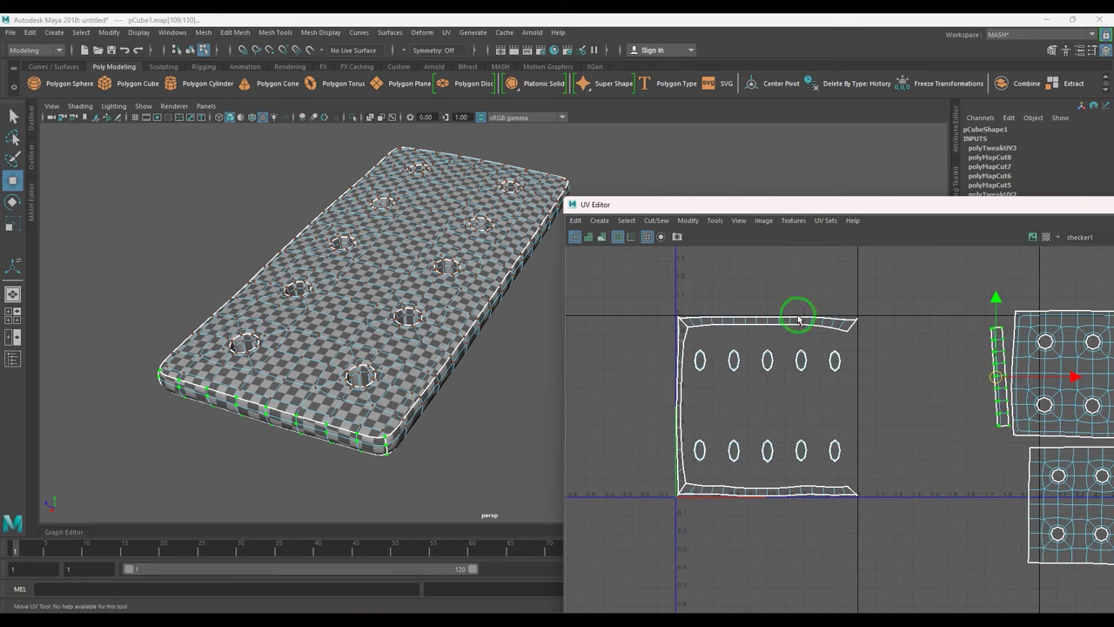
- Move the upper side strip's UV shell out of the 0-1 square, unfold it, and place it beside the short side strip
{"action": "left_click_drag", "start_coordinate": [798, 314], "coordinate": [822, 323]}
{"action": "right_click_drag", "start_coordinate": [831, 326], "coordinate": [851, 350], "text": "ctrl"}
{"action": "left_click_drag", "start_coordinate": [770, 320], "coordinate": [868, 302]}
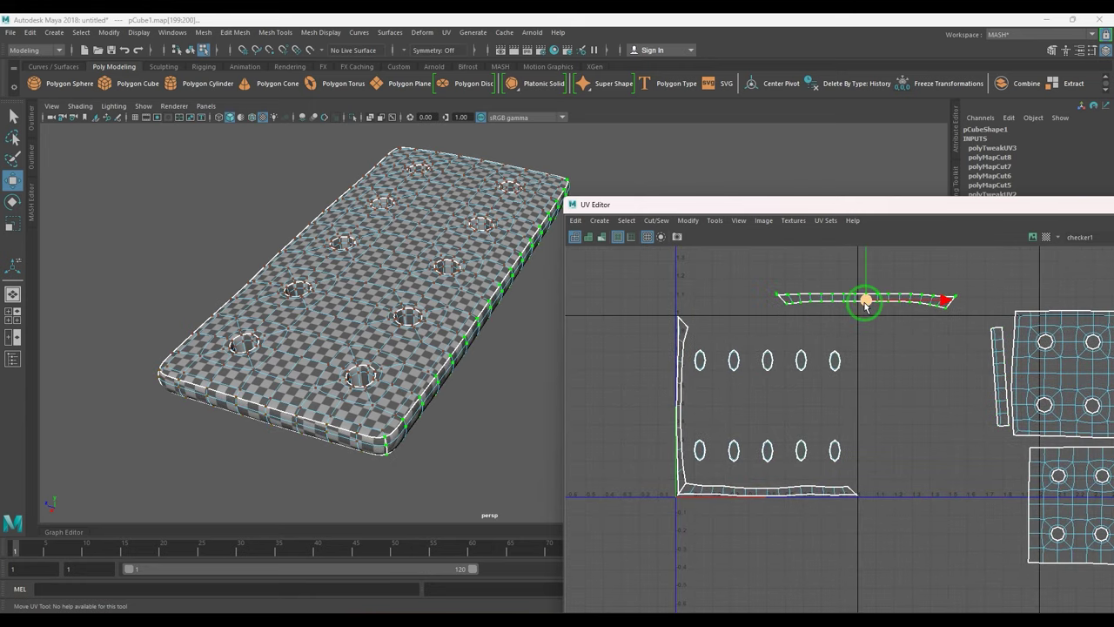
{"action": "right_click_drag", "start_coordinate": [864, 303], "coordinate": [866, 303], "text": "shift"}
{"action": "left_click_drag", "start_coordinate": [866, 302], "coordinate": [958, 433]}
- Move out and unfold the lower side strip's UV shell, rotate it upright, and place it beside the other long strip
{"action": "left_click_drag", "start_coordinate": [804, 523], "coordinate": [806, 525]}
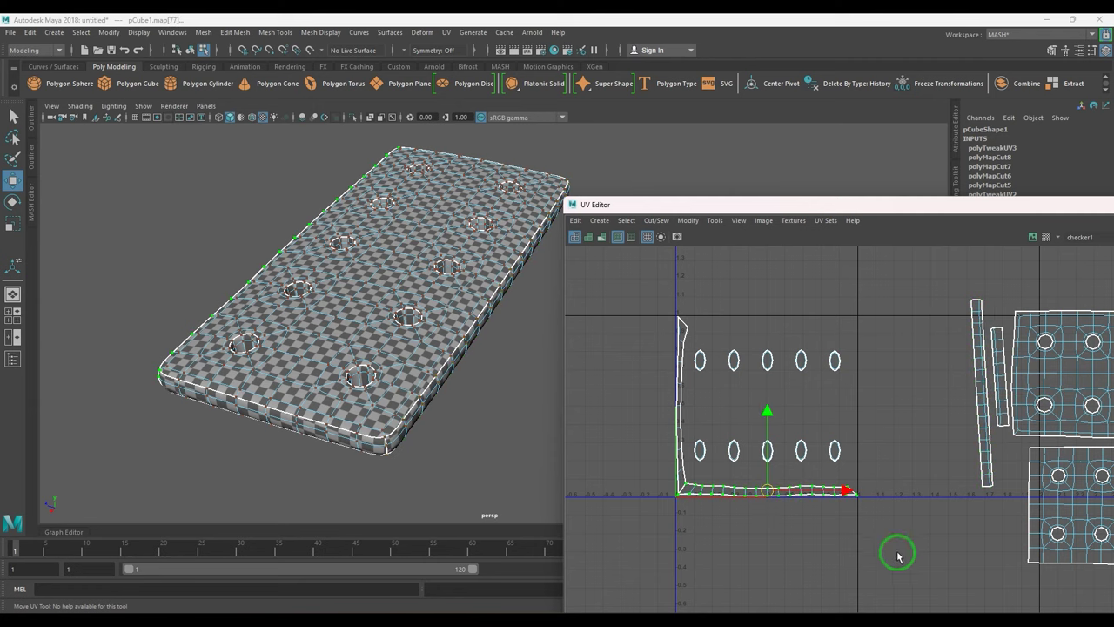
{"action": "right_click_drag", "start_coordinate": [911, 372], "coordinate": [826, 317]}
{"action": "left_click_drag", "start_coordinate": [766, 493], "coordinate": [954, 533]}
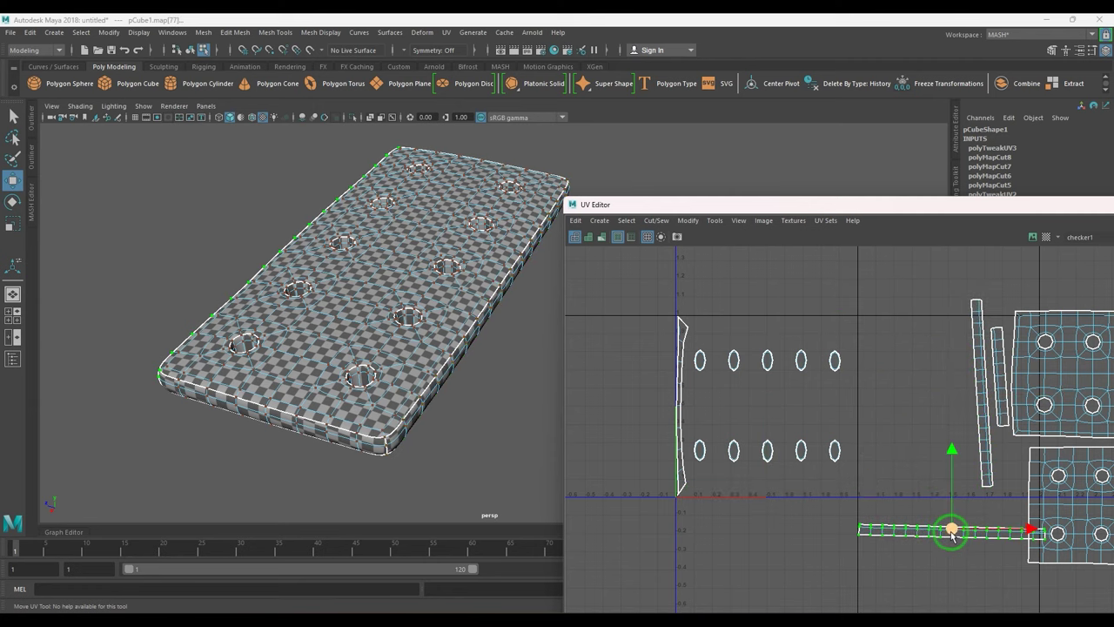
{"action": "key", "text": "e"}
{"action": "left_click_drag", "start_coordinate": [923, 478], "coordinate": [949, 394]}
{"action": "key", "text": "w"}
- Unfold the remaining left side strip's UV shell and place it outside the 0-1 square, beside the long strips
{"action": "left_click_drag", "start_coordinate": [670, 385], "coordinate": [698, 404]}
{"action": "right_click_drag", "start_coordinate": [772, 347], "coordinate": [607, 351], "text": "shift"}
{"action": "left_click_drag", "start_coordinate": [681, 408], "coordinate": [903, 398]}
- Select the vertical edges down the wall of the last hole in the upper UV row and cut a UV seam along them
{"action": "scroll", "coordinate": [387, 392], "scroll_direction": "up", "scroll_amount": 3}
{"action": "right_click_drag", "start_coordinate": [381, 409], "coordinate": [432, 470], "text": "alt"}
{"action": "middle_click_drag", "start_coordinate": [432, 470], "coordinate": [550, 420], "text": "alt"}
{"action": "right_click_drag", "start_coordinate": [299, 341], "coordinate": [331, 348], "text": "alt"}
{"action": "left_click", "coordinate": [342, 356]}
{"action": "left_click_drag", "start_coordinate": [342, 356], "coordinate": [357, 391], "text": "alt"}
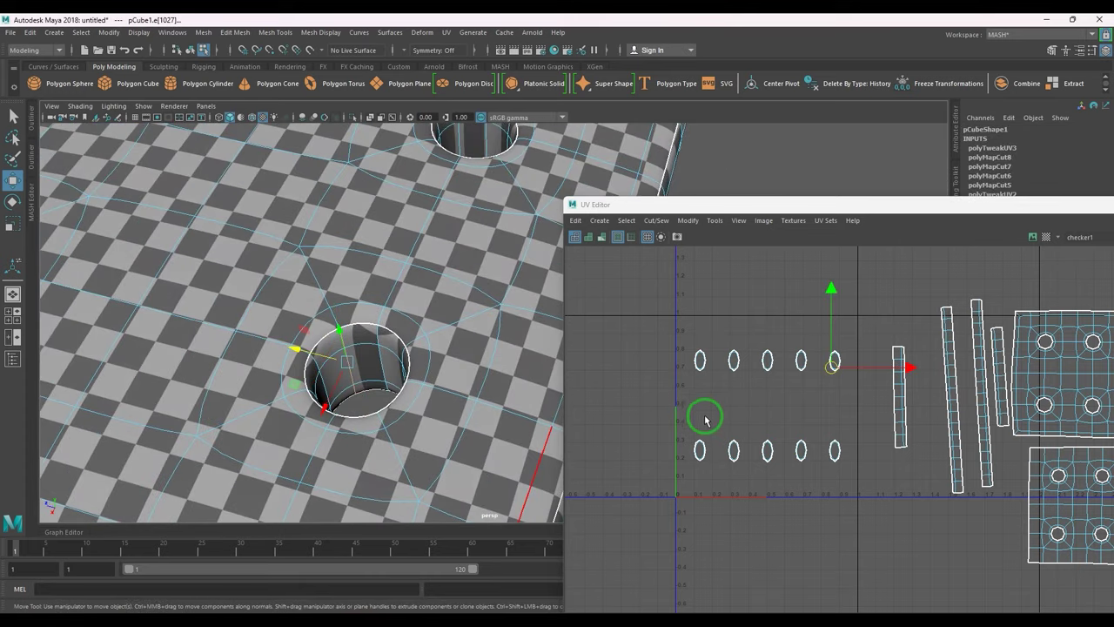
{"action": "right_click_drag", "start_coordinate": [834, 364], "coordinate": [786, 389], "text": "shift"}
- Cut a vertical UV seam down the inner wall of the fourth hole in the upper UV row
{"action": "right_click_drag", "start_coordinate": [545, 391], "coordinate": [434, 394], "text": "alt"}
{"action": "left_click", "coordinate": [427, 332]}
{"action": "left_click_drag", "start_coordinate": [427, 335], "coordinate": [444, 322], "text": "alt"}
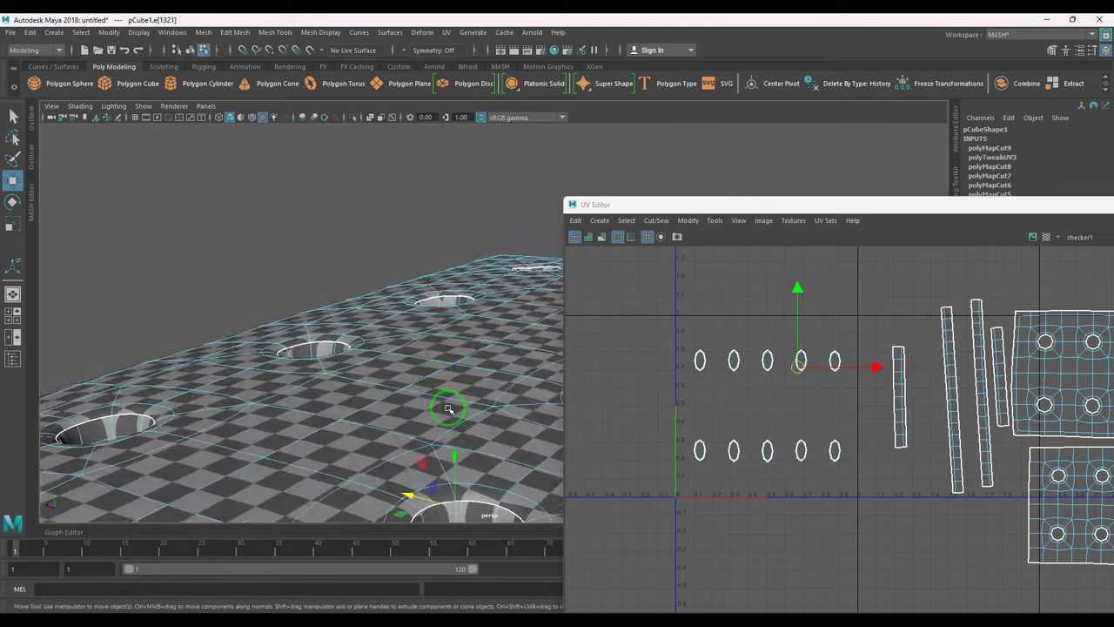
{"action": "middle_click_drag", "start_coordinate": [447, 406], "coordinate": [446, 285], "text": "alt"}
{"action": "left_click_drag", "start_coordinate": [498, 455], "coordinate": [444, 317], "text": "alt"}
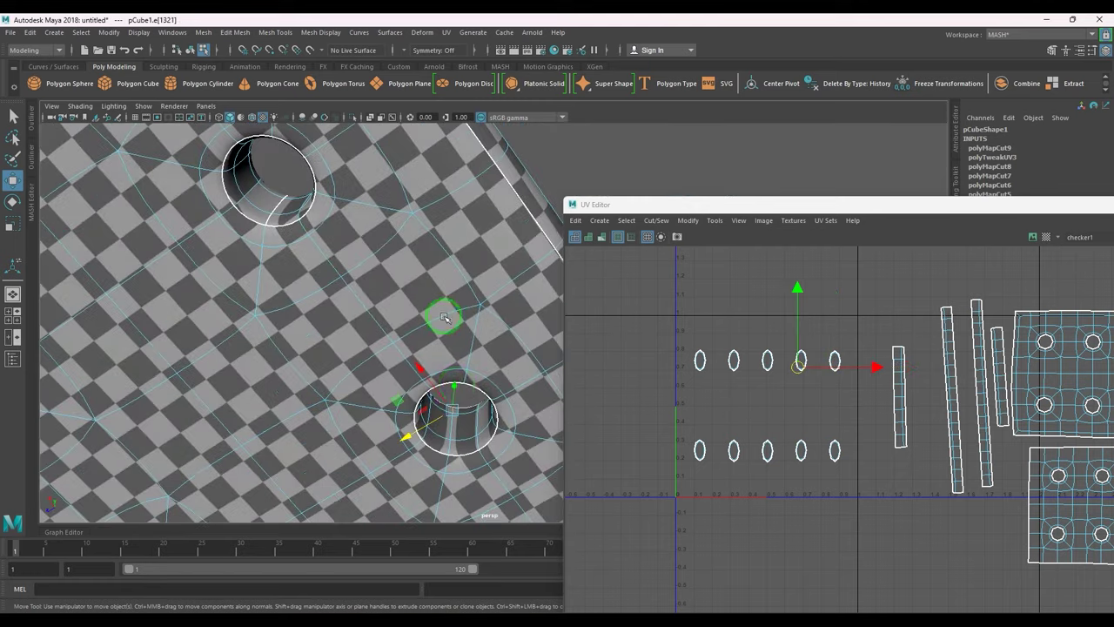
{"action": "right_click_drag", "start_coordinate": [717, 378], "coordinate": [637, 415], "text": "shift"}
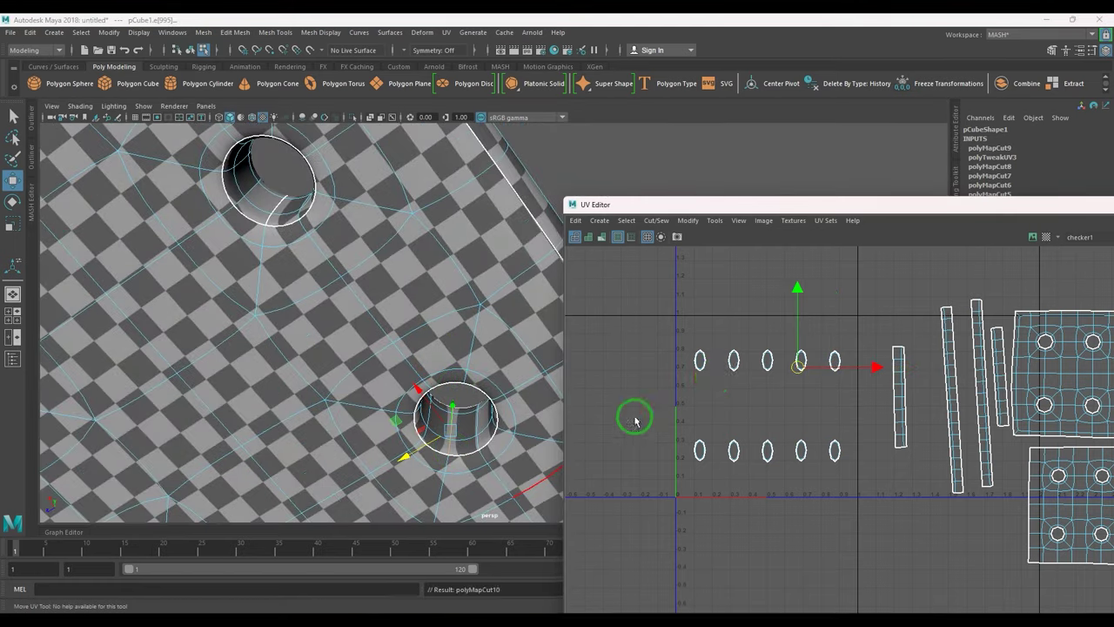
- Cut a vertical UV seam down the inner wall of the middle hole in the upper UV row
{"action": "right_click_drag", "start_coordinate": [527, 398], "coordinate": [411, 318], "text": "alt"}
{"action": "left_click_drag", "start_coordinate": [411, 317], "coordinate": [441, 406], "text": "alt"}
{"action": "scroll", "coordinate": [438, 383], "scroll_direction": "up", "scroll_amount": 2}
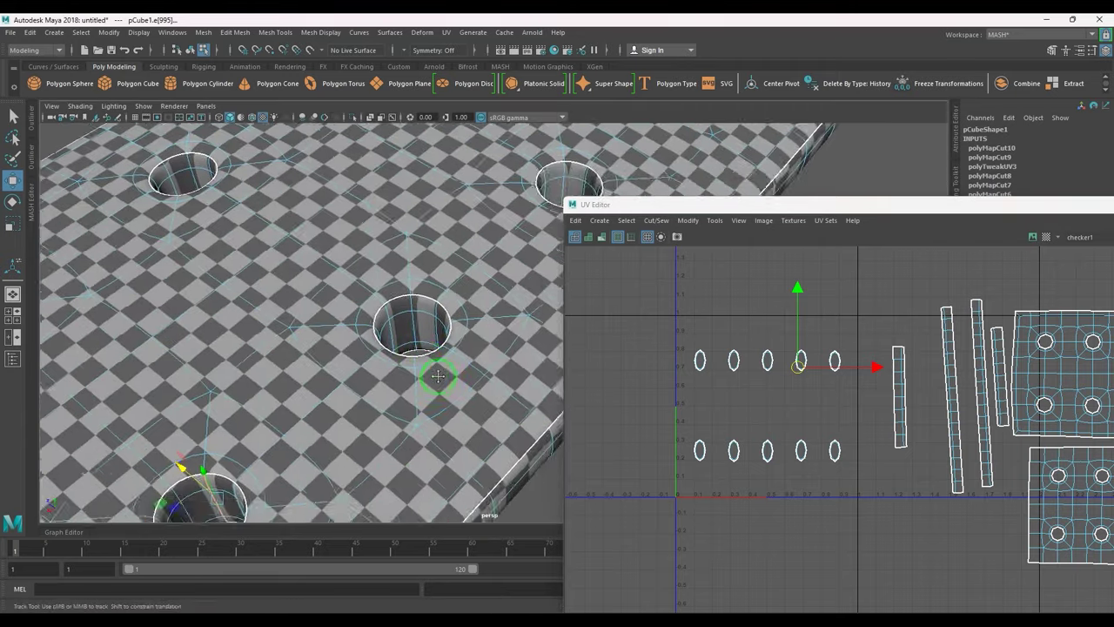
{"action": "middle_click_drag", "start_coordinate": [437, 375], "coordinate": [472, 415], "text": "alt"}
{"action": "scroll", "coordinate": [473, 416], "scroll_direction": "up", "scroll_amount": 3}
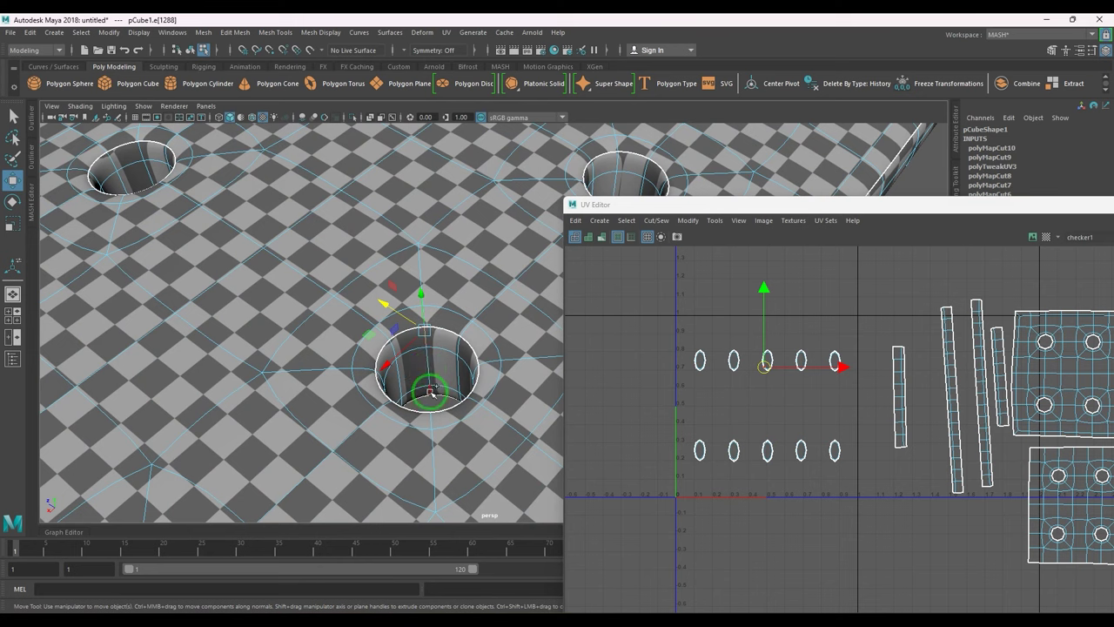
{"action": "right_click_drag", "start_coordinate": [766, 345], "coordinate": [649, 389], "text": "shift"}
- Select only the topmost radial edges of the second hole shell in the upper UV row and cut them
{"action": "scroll", "coordinate": [788, 383], "scroll_direction": "up", "scroll_amount": 3}
{"action": "middle_click_drag", "start_coordinate": [792, 383], "coordinate": [805, 450], "text": "alt"}
{"action": "scroll", "coordinate": [714, 442], "scroll_direction": "up", "scroll_amount": 4}
{"action": "scroll", "coordinate": [796, 398], "scroll_direction": "up", "scroll_amount": 6}
{"action": "middle_click_drag", "start_coordinate": [671, 418], "coordinate": [786, 426], "text": "alt"}
{"action": "scroll", "coordinate": [786, 426], "scroll_direction": "up", "scroll_amount": 1}
{"action": "middle_click_drag", "start_coordinate": [870, 423], "coordinate": [601, 386], "text": "alt"}
{"action": "middle_click_drag", "start_coordinate": [917, 455], "coordinate": [619, 450], "text": "alt"}
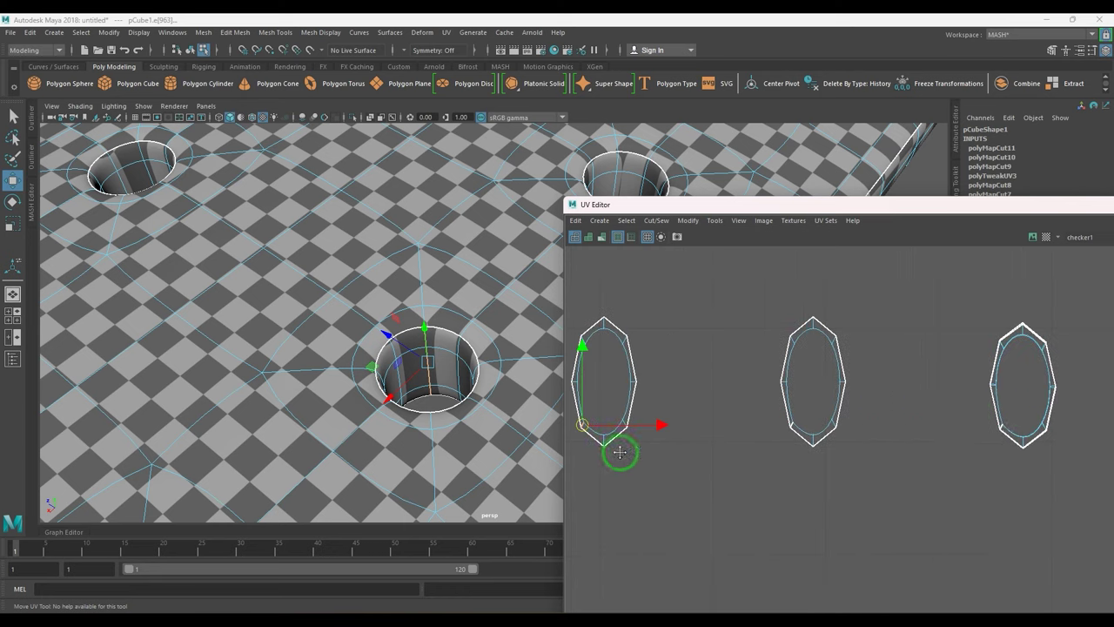
{"action": "middle_click_drag", "start_coordinate": [1003, 413], "coordinate": [785, 445], "text": "alt"}
{"action": "scroll", "coordinate": [826, 394], "scroll_direction": "up", "scroll_amount": 2}
{"action": "middle_click_drag", "start_coordinate": [698, 464], "coordinate": [979, 430], "text": "alt"}
{"action": "middle_click_drag", "start_coordinate": [826, 435], "coordinate": [1088, 458], "text": "alt"}
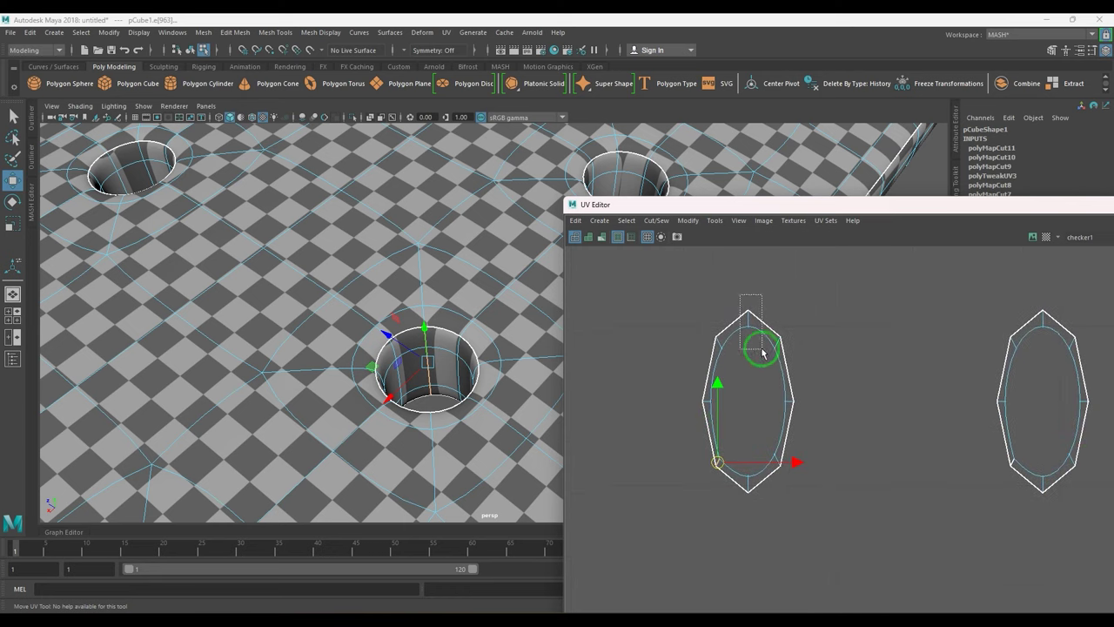
{"action": "left_click_drag", "start_coordinate": [763, 350], "coordinate": [763, 350]}
{"action": "left_click_drag", "start_coordinate": [775, 318], "coordinate": [767, 369], "text": "ctrl"}
{"action": "left_click_drag", "start_coordinate": [716, 307], "coordinate": [741, 352], "text": "ctrl"}
{"action": "right_click_drag", "start_coordinate": [784, 300], "coordinate": [680, 336], "text": "shift"}
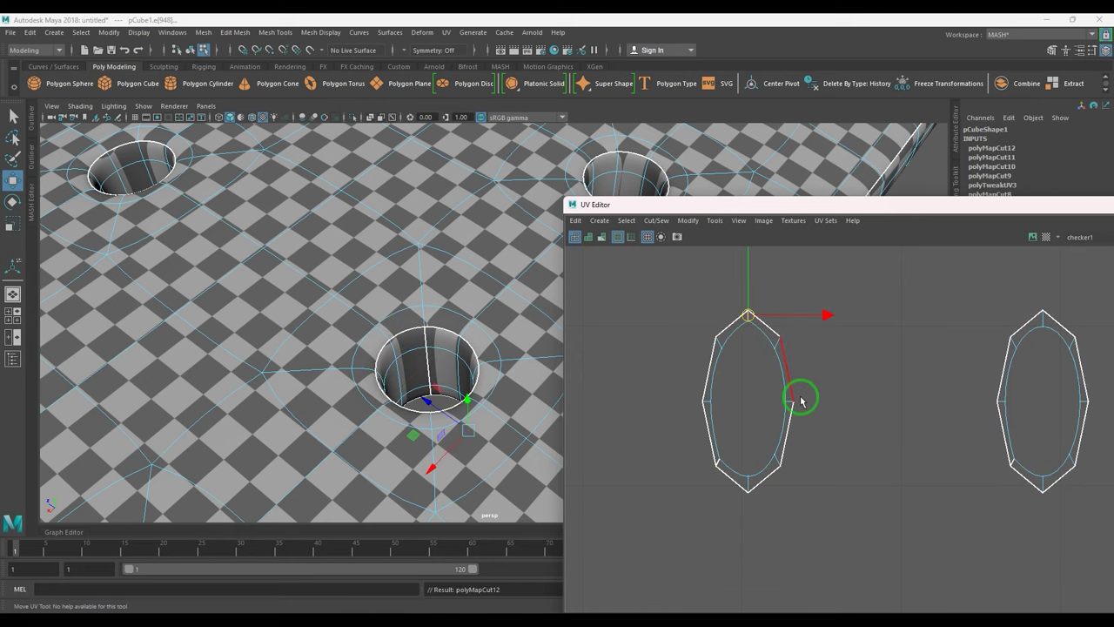
- Cut the topmost radial edges of the first hole shell in the upper UV row
{"action": "scroll", "coordinate": [801, 400], "scroll_direction": "down", "scroll_amount": 3}
{"action": "middle_click_drag", "start_coordinate": [674, 406], "coordinate": [970, 428], "text": "alt"}
{"action": "scroll", "coordinate": [879, 429], "scroll_direction": "up", "scroll_amount": 2}
{"action": "middle_click_drag", "start_coordinate": [808, 423], "coordinate": [929, 414], "text": "alt"}
{"action": "scroll", "coordinate": [884, 423], "scroll_direction": "up", "scroll_amount": 2}
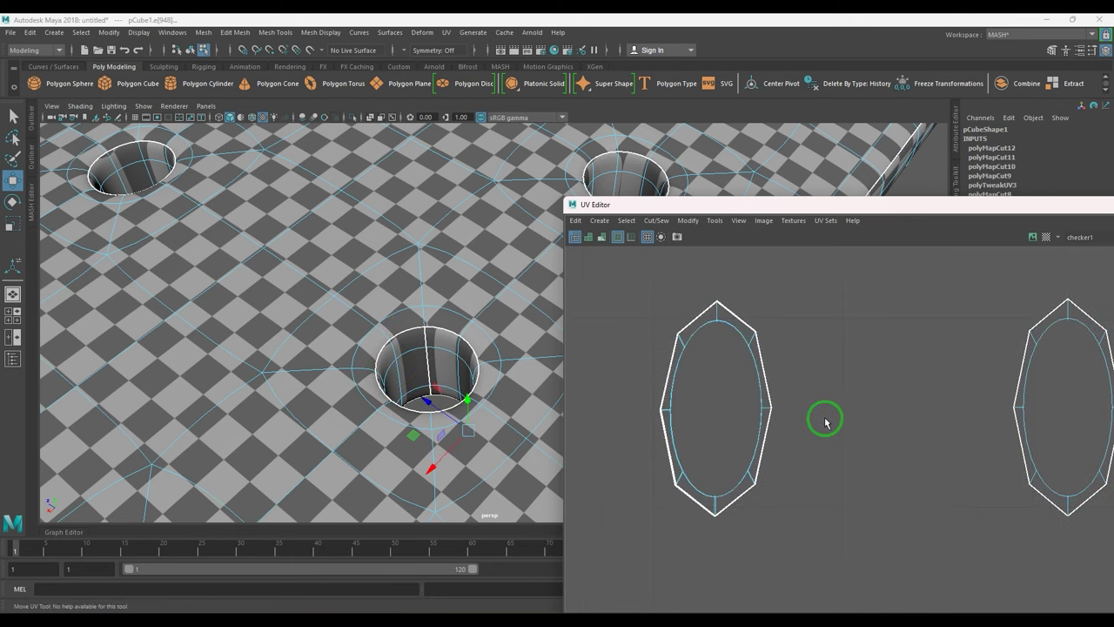
{"action": "middle_click_drag", "start_coordinate": [826, 421], "coordinate": [906, 423], "text": "alt"}
{"action": "left_click_drag", "start_coordinate": [746, 300], "coordinate": [770, 374]}
{"action": "right_click_drag", "start_coordinate": [903, 277], "coordinate": [793, 316], "text": "shift"}
- Cut the topmost radial edges of the first hole shell in the lower UV row
{"action": "scroll", "coordinate": [783, 430], "scroll_direction": "down", "scroll_amount": 3}
{"action": "middle_click_drag", "start_coordinate": [781, 433], "coordinate": [1028, 264], "text": "alt"}
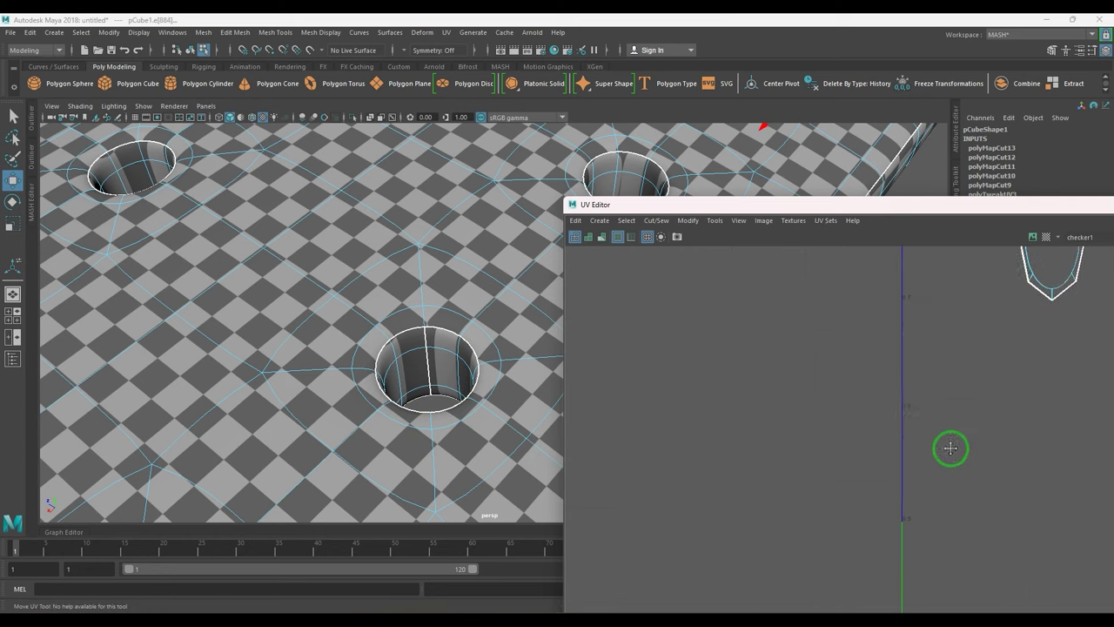
{"action": "middle_click_drag", "start_coordinate": [950, 449], "coordinate": [814, 479], "text": "alt"}
{"action": "scroll", "coordinate": [860, 418], "scroll_direction": "up", "scroll_amount": 5}
{"action": "left_click_drag", "start_coordinate": [775, 312], "coordinate": [841, 399]}
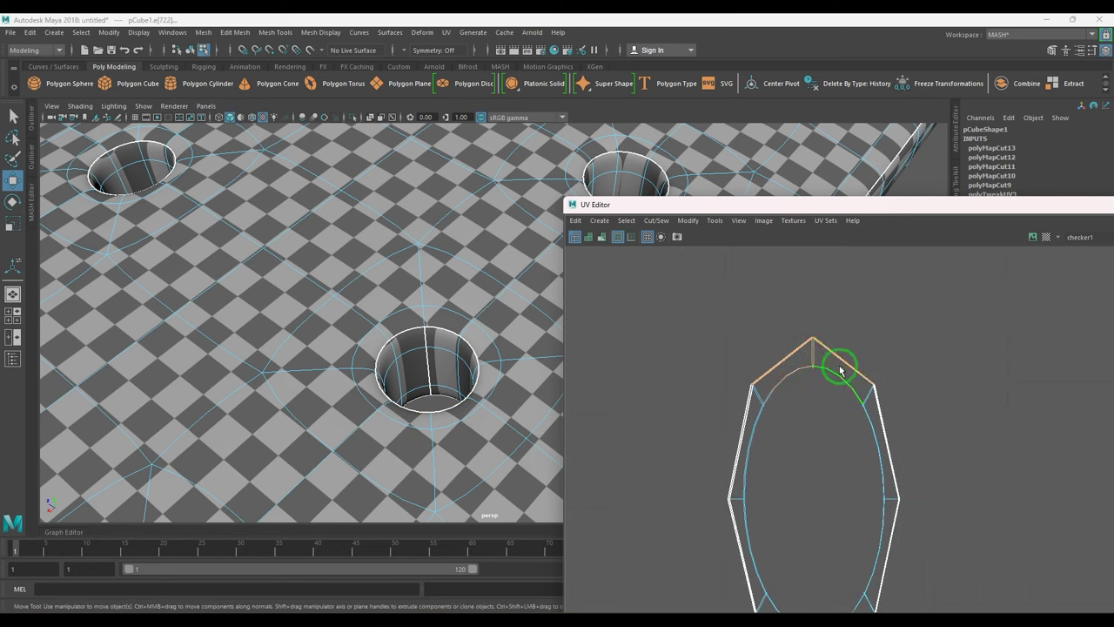
{"action": "left_click", "coordinate": [841, 371], "text": "ctrl"}
{"action": "right_click_drag", "start_coordinate": [860, 304], "coordinate": [785, 348], "text": "shift"}
- Cut the topmost radial edges of the second hole shell in the lower UV row
{"action": "scroll", "coordinate": [845, 425], "scroll_direction": "down", "scroll_amount": 3}
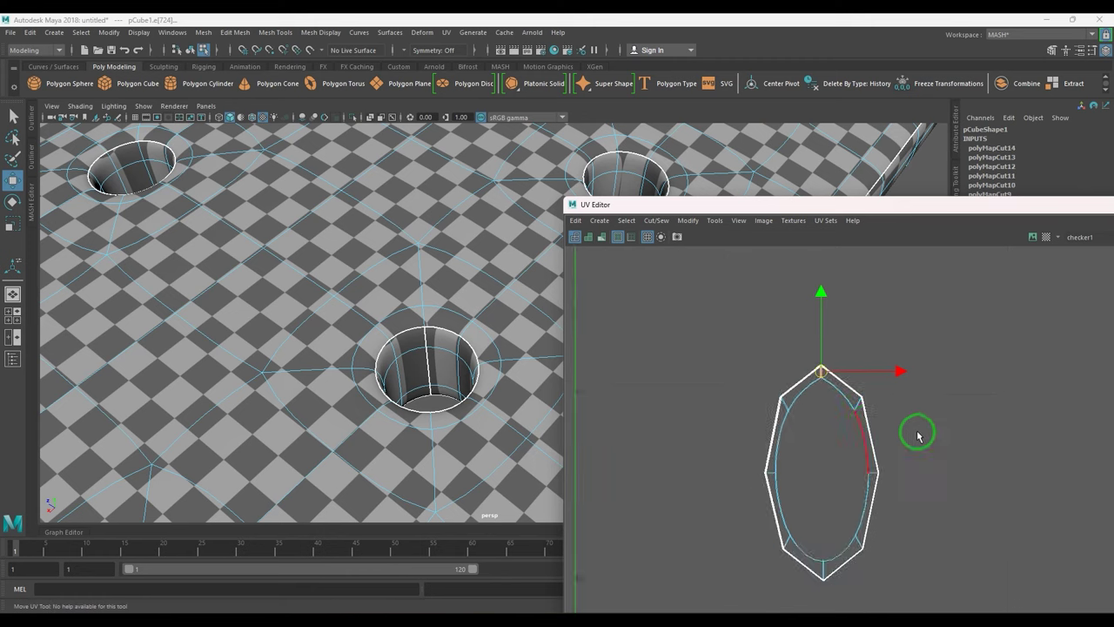
{"action": "middle_click_drag", "start_coordinate": [941, 433], "coordinate": [695, 400], "text": "alt"}
{"action": "scroll", "coordinate": [915, 417], "scroll_direction": "up", "scroll_amount": 2}
{"action": "left_click_drag", "start_coordinate": [912, 292], "coordinate": [924, 315]}
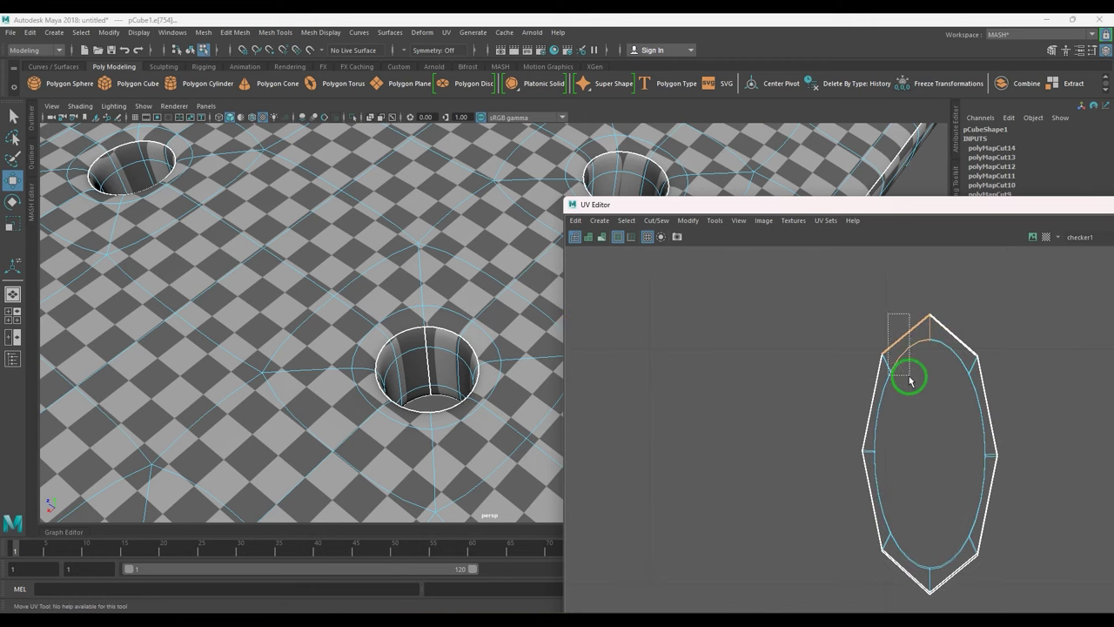
{"action": "key", "text": "w"}
{"action": "right_click", "coordinate": [977, 290], "text": "shift"}
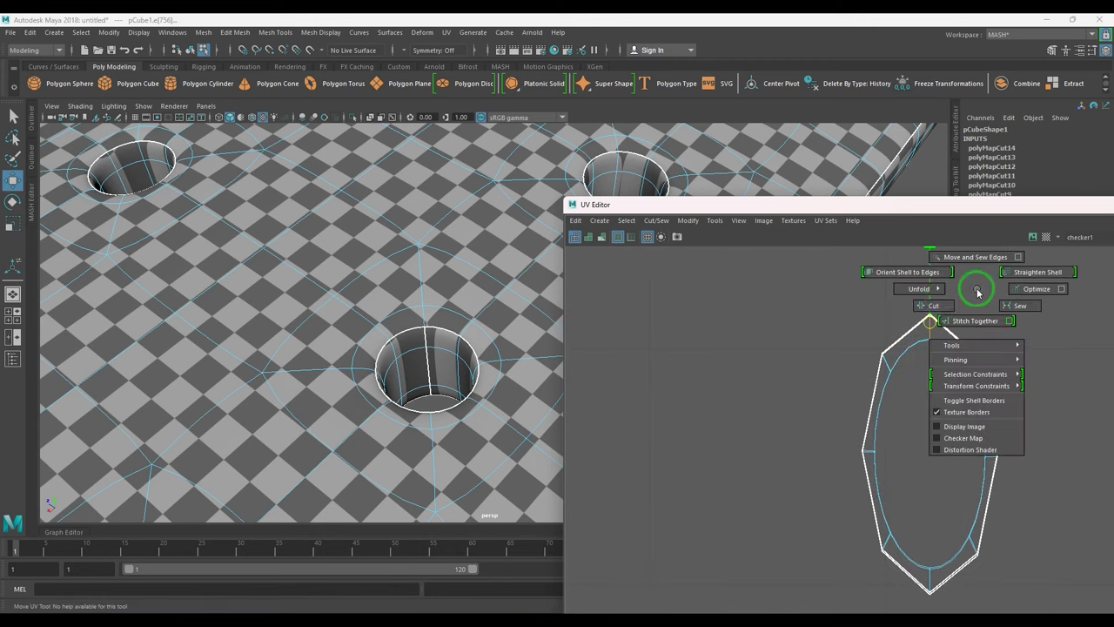
{"action": "right_click_drag", "start_coordinate": [891, 314], "coordinate": [888, 316], "text": "shift"}
- Isolate the topmost radial edges of the middle hole shell in the lower UV row and cut them
{"action": "scroll", "coordinate": [967, 403], "scroll_direction": "down", "scroll_amount": 2}
{"action": "middle_click_drag", "start_coordinate": [1080, 396], "coordinate": [881, 378], "text": "alt"}
{"action": "scroll", "coordinate": [858, 348], "scroll_direction": "up", "scroll_amount": 2}
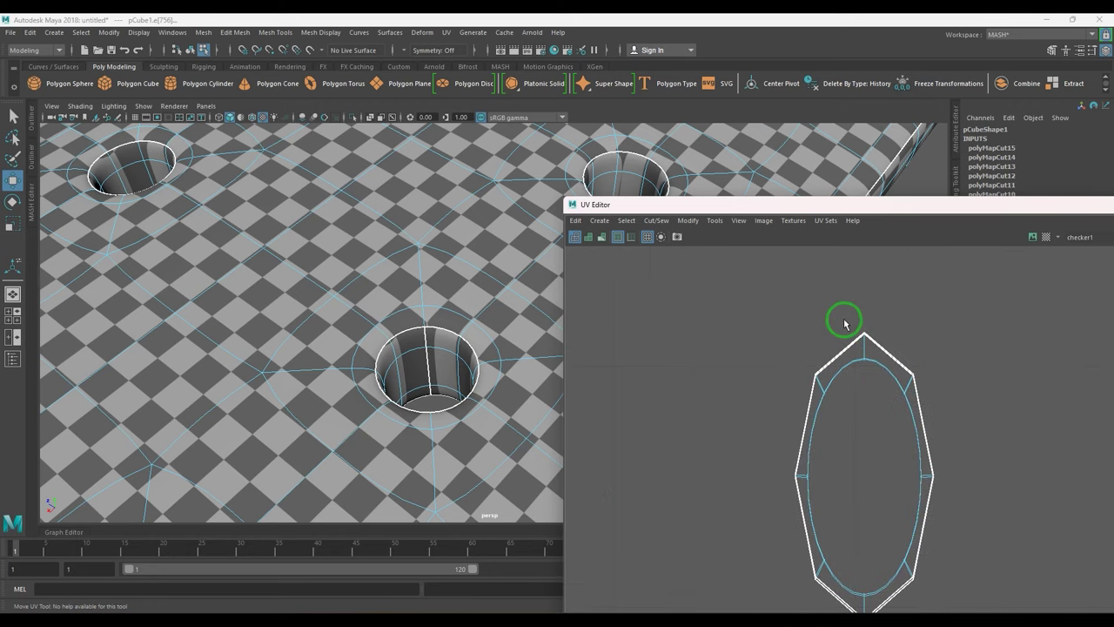
{"action": "left_click_drag", "start_coordinate": [846, 323], "coordinate": [887, 379]}
{"action": "left_click_drag", "start_coordinate": [897, 332], "coordinate": [878, 378], "text": "ctrl"}
{"action": "left_click_drag", "start_coordinate": [833, 325], "coordinate": [844, 394], "text": "ctrl"}
{"action": "right_click_drag", "start_coordinate": [939, 264], "coordinate": [885, 355], "text": "shift"}
- Cut the topmost radial edges of the fourth hole shell in the lower UV row
{"action": "scroll", "coordinate": [886, 357], "scroll_direction": "down", "scroll_amount": 2}
{"action": "middle_click_drag", "start_coordinate": [1008, 398], "coordinate": [638, 387], "text": "alt"}
{"action": "scroll", "coordinate": [830, 395], "scroll_direction": "up", "scroll_amount": 1}
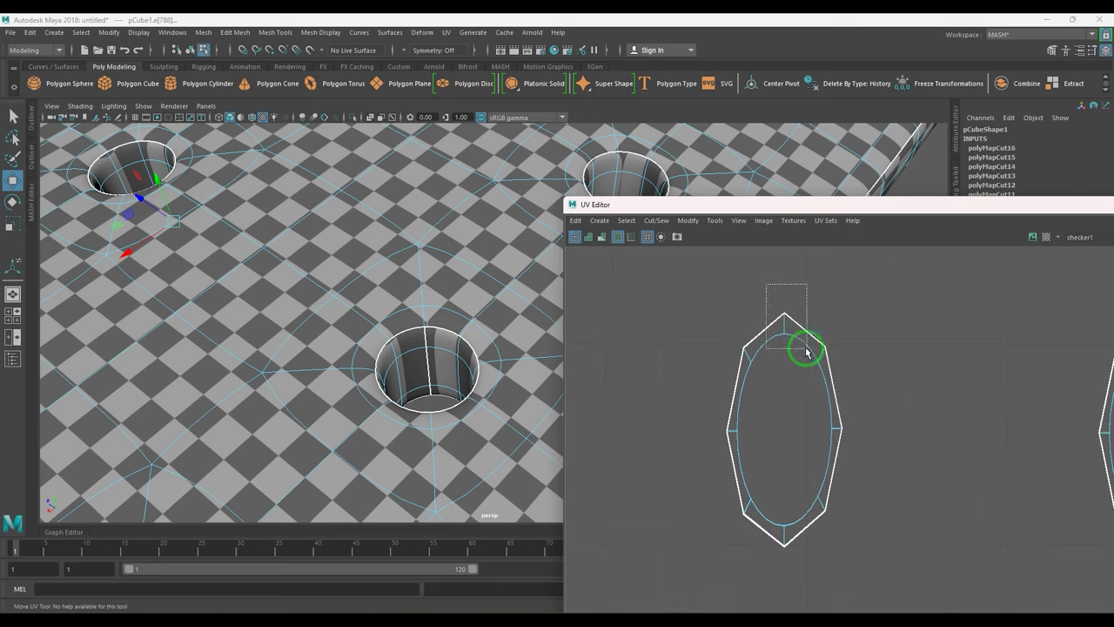
{"action": "left_click_drag", "start_coordinate": [807, 351], "coordinate": [806, 349]}
{"action": "right_click_drag", "start_coordinate": [845, 266], "coordinate": [820, 326], "text": "shift"}
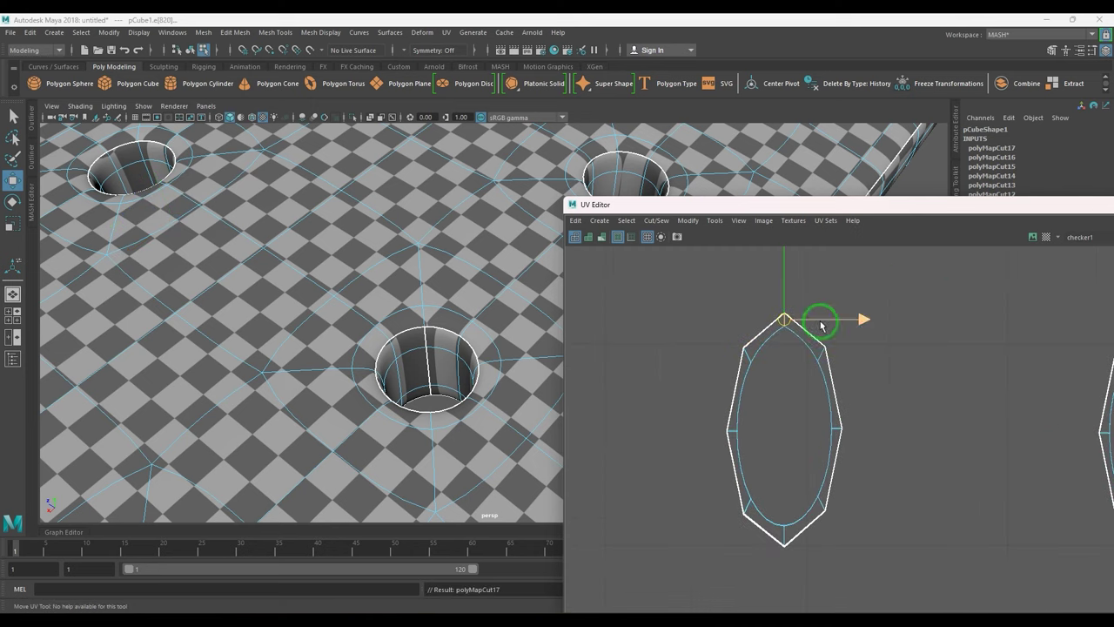
- Cut the topmost radial edges of the last hole shell in the lower UV row
{"action": "left_click", "coordinate": [955, 373]}
{"action": "middle_click_drag", "start_coordinate": [955, 373], "coordinate": [669, 397], "text": "alt"}
{"action": "left_click_drag", "start_coordinate": [893, 376], "coordinate": [838, 383]}
{"action": "right_click_drag", "start_coordinate": [920, 303], "coordinate": [888, 378], "text": "shift"}
{"action": "scroll", "coordinate": [888, 377], "scroll_direction": "down", "scroll_amount": 5}
{"action": "scroll", "coordinate": [904, 400], "scroll_direction": "down", "scroll_amount": 5}
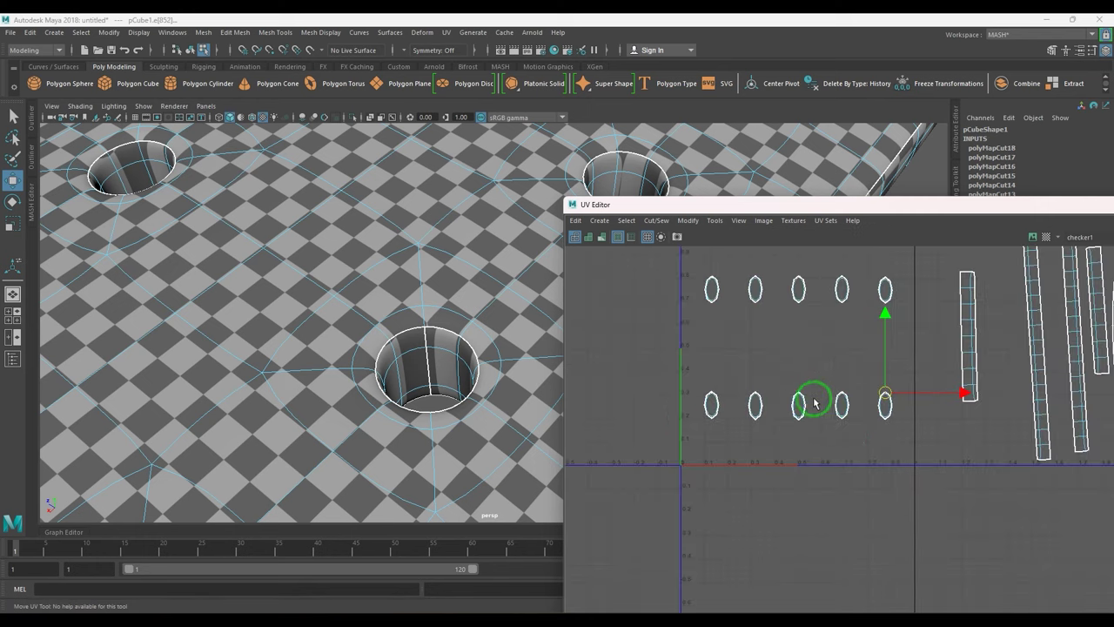
- Select the UVs of all ten hole wall shells and unfold them together
{"action": "left_click", "coordinate": [712, 314]}
{"action": "left_click_drag", "start_coordinate": [801, 366], "coordinate": [910, 459]}
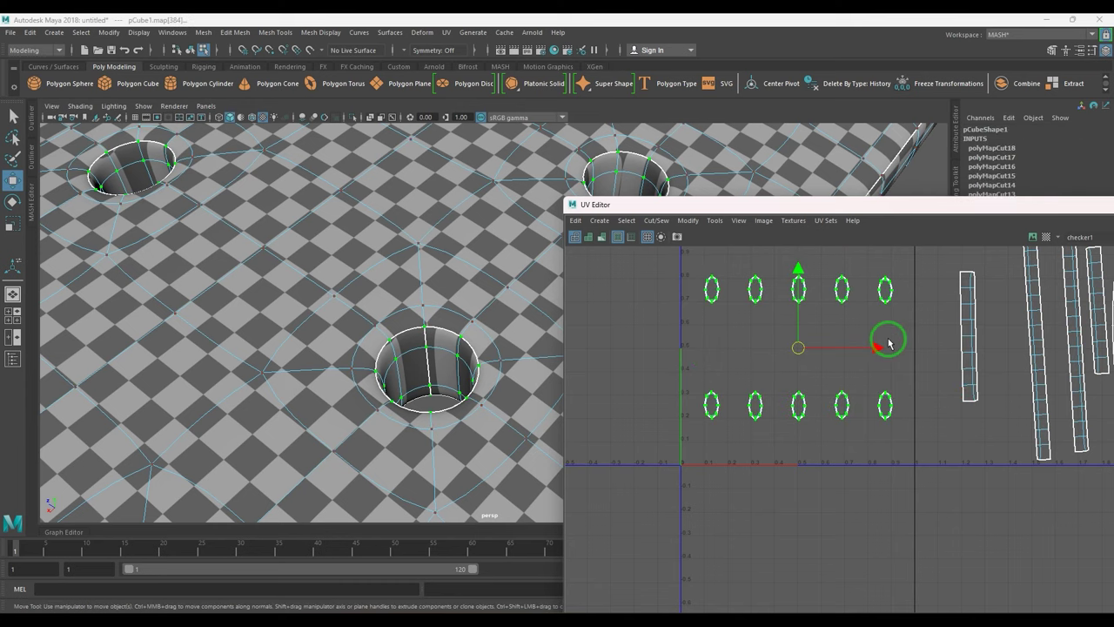
{"action": "key", "text": "ctrl+u"}
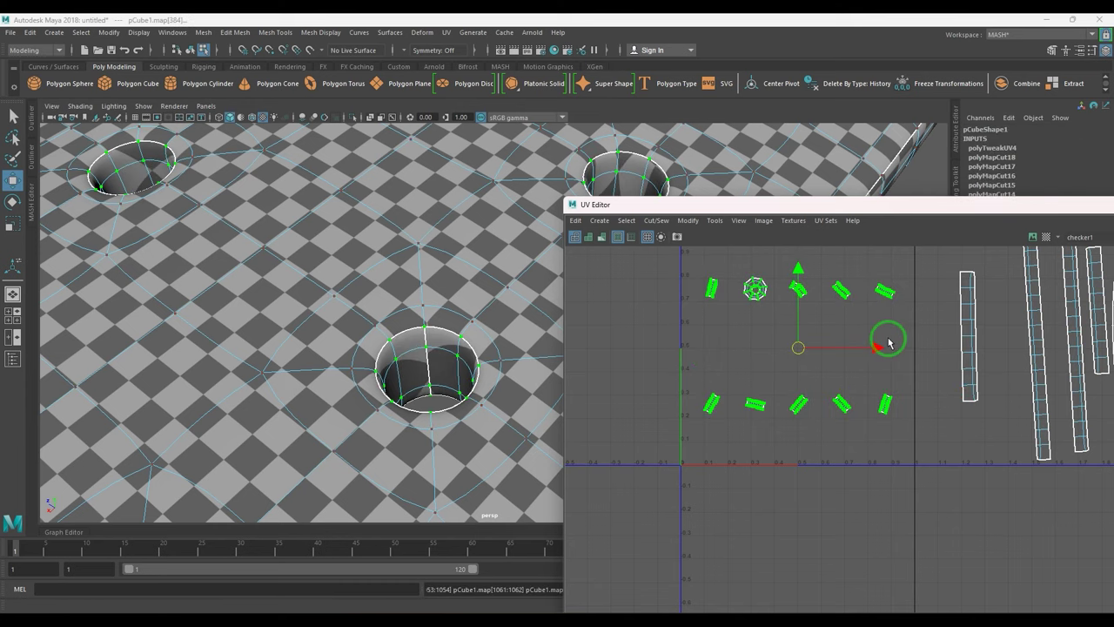
- Cut a complete radial seam through the ring-shaped hole shell, from its inner to its outer border
{"action": "left_click", "coordinate": [809, 369]}
{"action": "scroll", "coordinate": [827, 374], "scroll_direction": "up", "scroll_amount": 8}
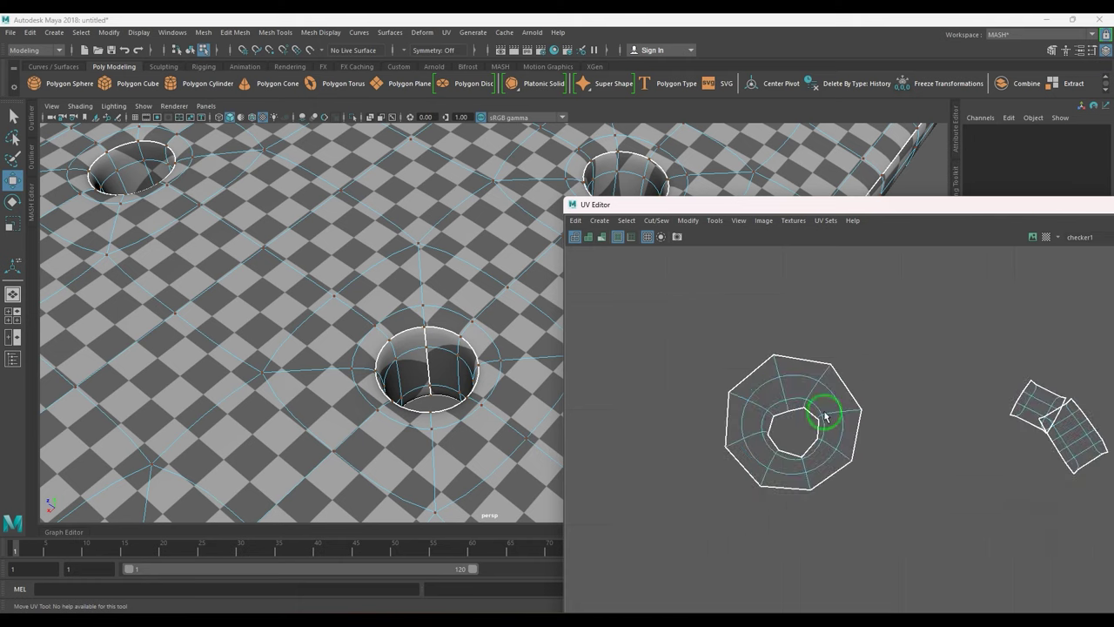
{"action": "scroll", "coordinate": [826, 416], "scroll_direction": "up", "scroll_amount": 3}
{"action": "left_click_drag", "start_coordinate": [782, 396], "coordinate": [781, 397]}
{"action": "left_click_drag", "start_coordinate": [807, 268], "coordinate": [806, 438]}
{"action": "key", "text": "w"}
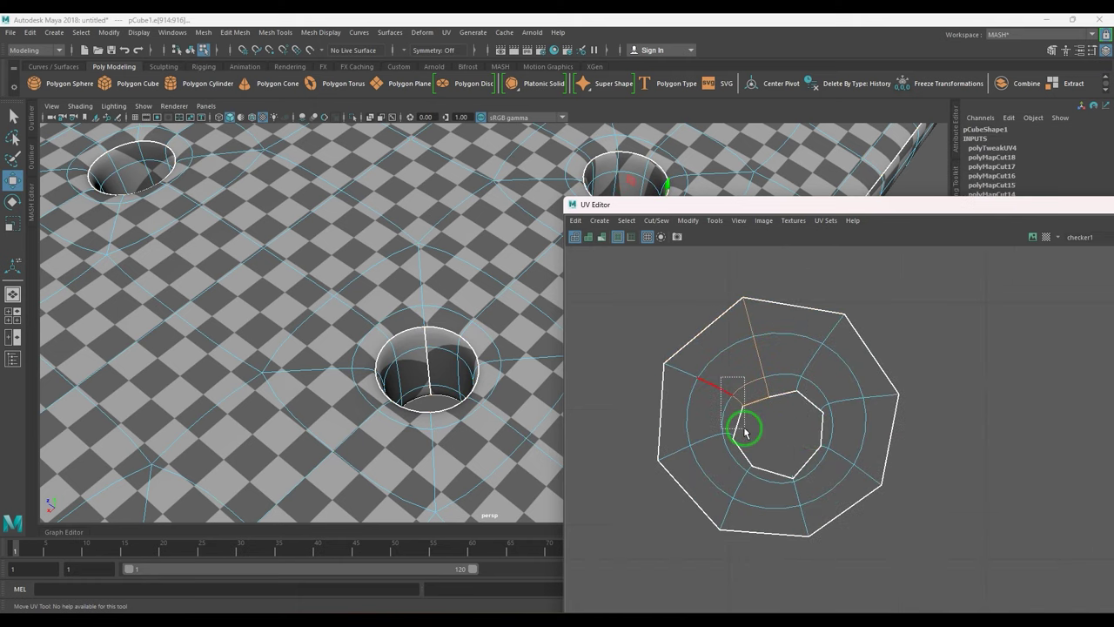
{"action": "right_click_drag", "start_coordinate": [824, 370], "coordinate": [758, 408], "text": "shift"}
- Select all UVs of the newly cut ring shell and unfold it into a flat strip
{"action": "scroll", "coordinate": [812, 434], "scroll_direction": "down", "scroll_amount": 3}
{"action": "key", "text": "F12"}
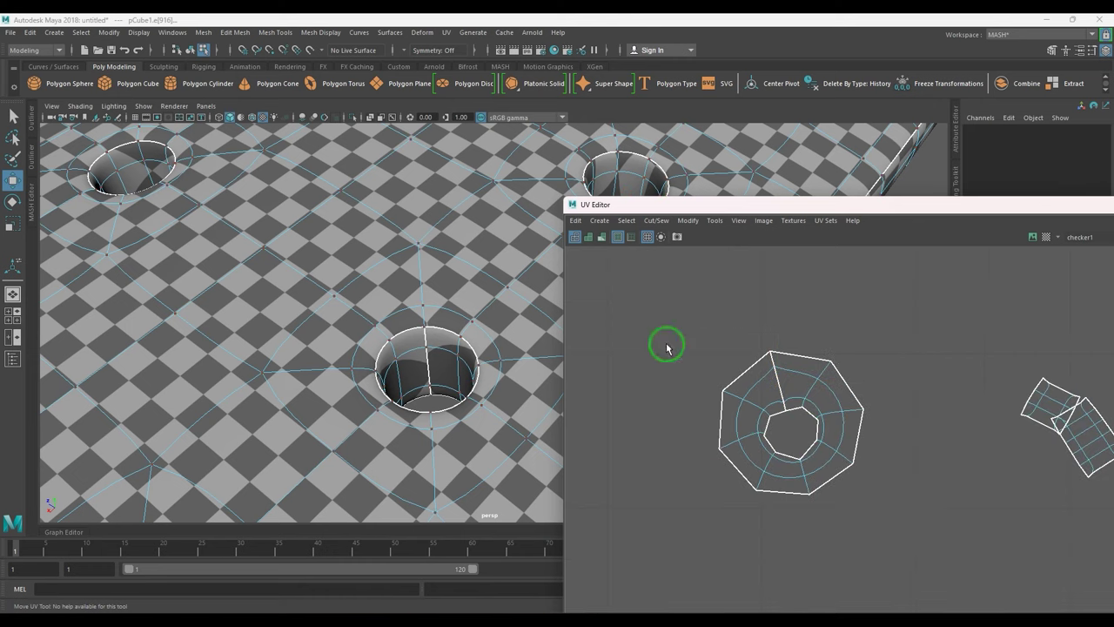
{"action": "left_click_drag", "start_coordinate": [650, 324], "coordinate": [894, 527]}
{"action": "key", "text": "ctrl+u"}
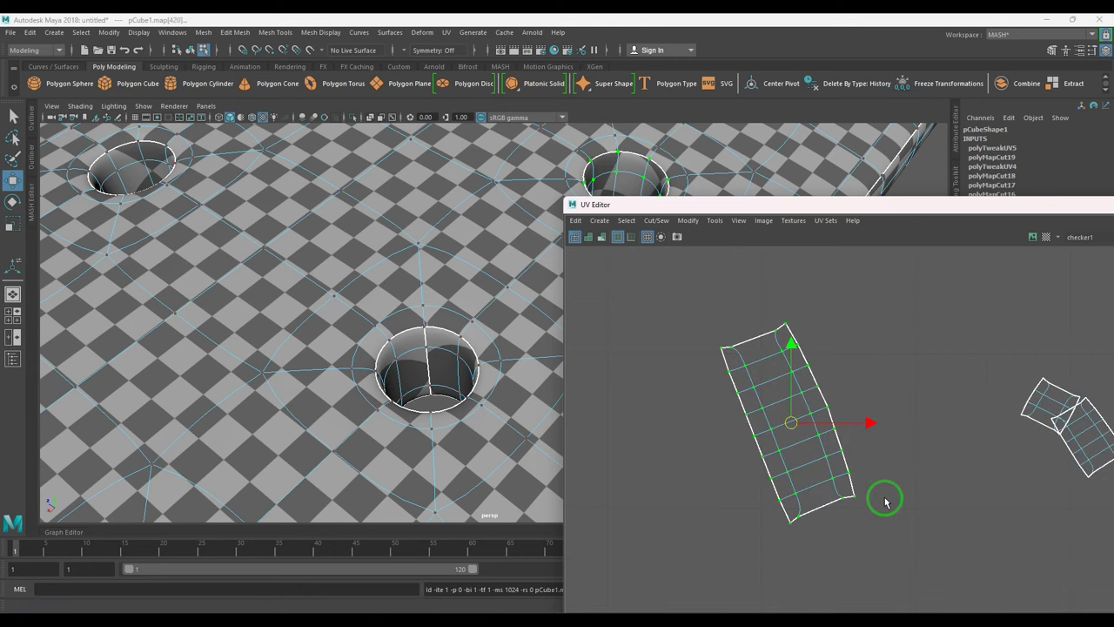
{"action": "scroll", "coordinate": [884, 502], "scroll_direction": "down", "scroll_amount": 10}
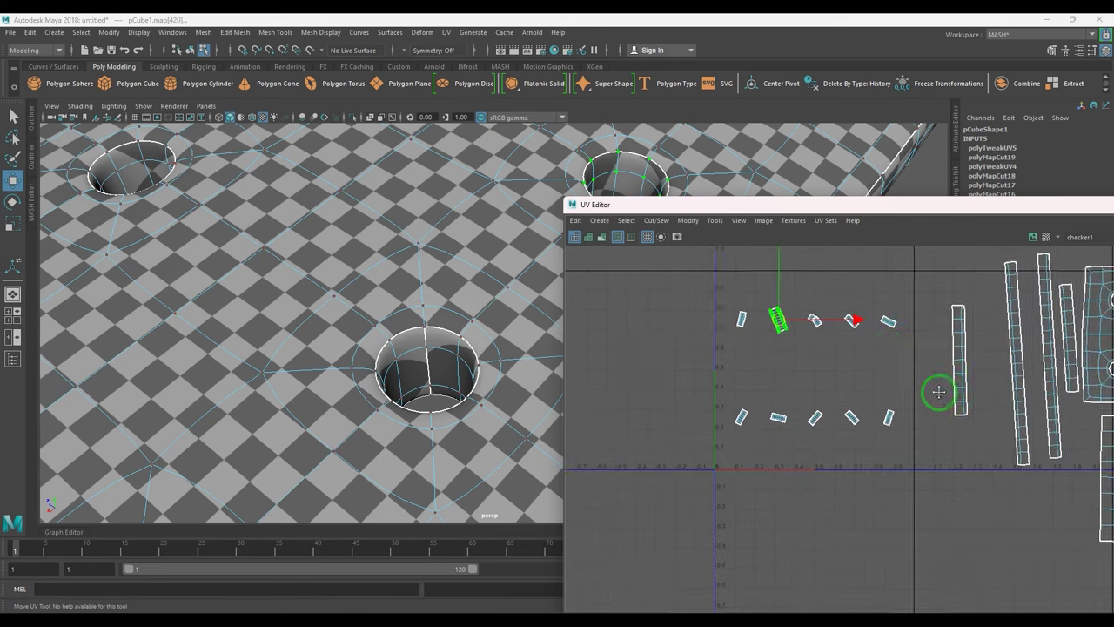
{"action": "middle_click_drag", "start_coordinate": [938, 392], "coordinate": [750, 379], "text": "alt"}
- Return to object mode, check the checker texture on the biscuit's underside and sides, and delete the biscuit's construction history
{"action": "right_click_drag", "start_coordinate": [382, 447], "coordinate": [448, 366]}
{"action": "scroll", "coordinate": [428, 385], "scroll_direction": "down", "scroll_amount": 10}
{"action": "left_click_drag", "start_coordinate": [427, 385], "coordinate": [416, 370], "text": "alt"}
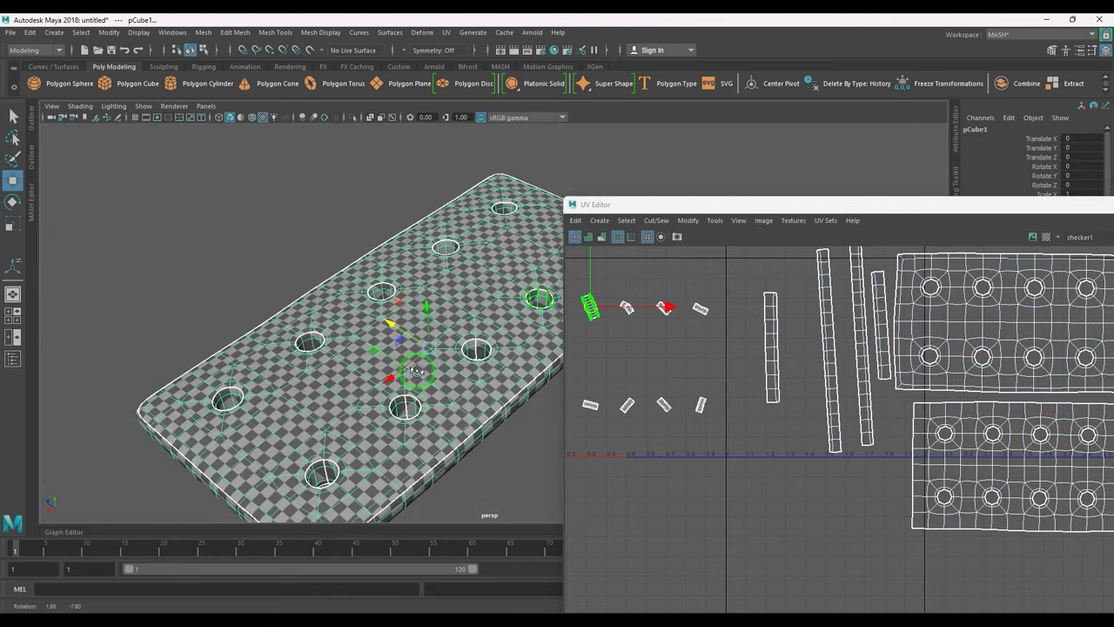
{"action": "left_click_drag", "start_coordinate": [557, 412], "coordinate": [371, 281], "text": "alt"}
{"action": "left_click", "coordinate": [365, 288]}
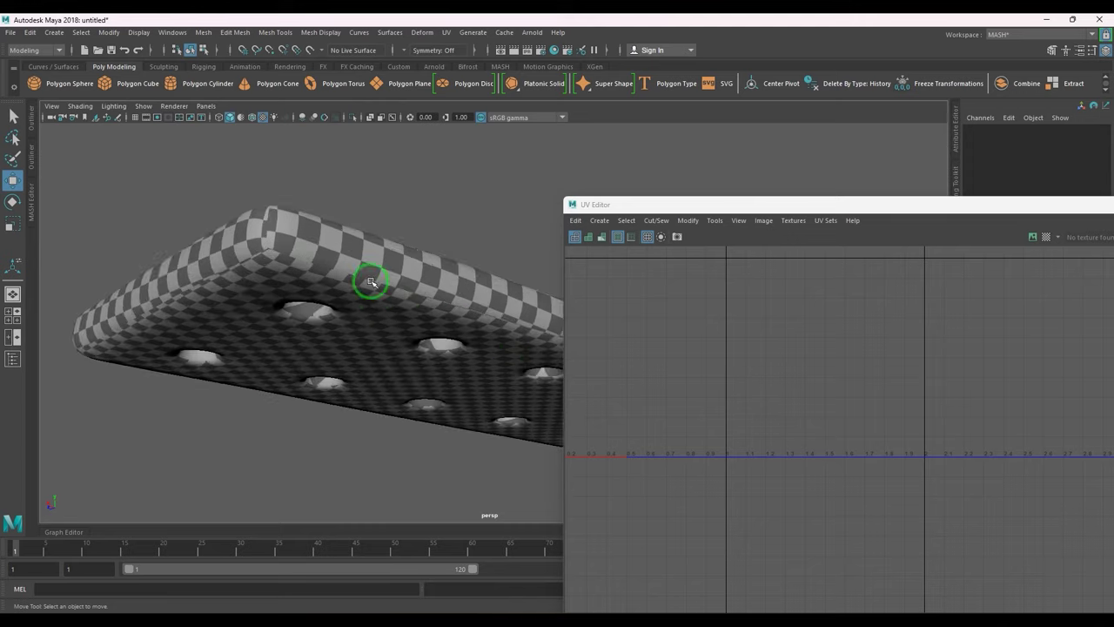
{"action": "left_click", "coordinate": [370, 281]}
{"action": "left_click_drag", "start_coordinate": [783, 206], "coordinate": [762, 334]}
{"action": "key", "text": "alt+shift+d"}
- Show the grid in the side view and raise the biscuit to 0.472 in Translate Y
{"action": "key", "text": "space"}
{"action": "key", "text": "space"}
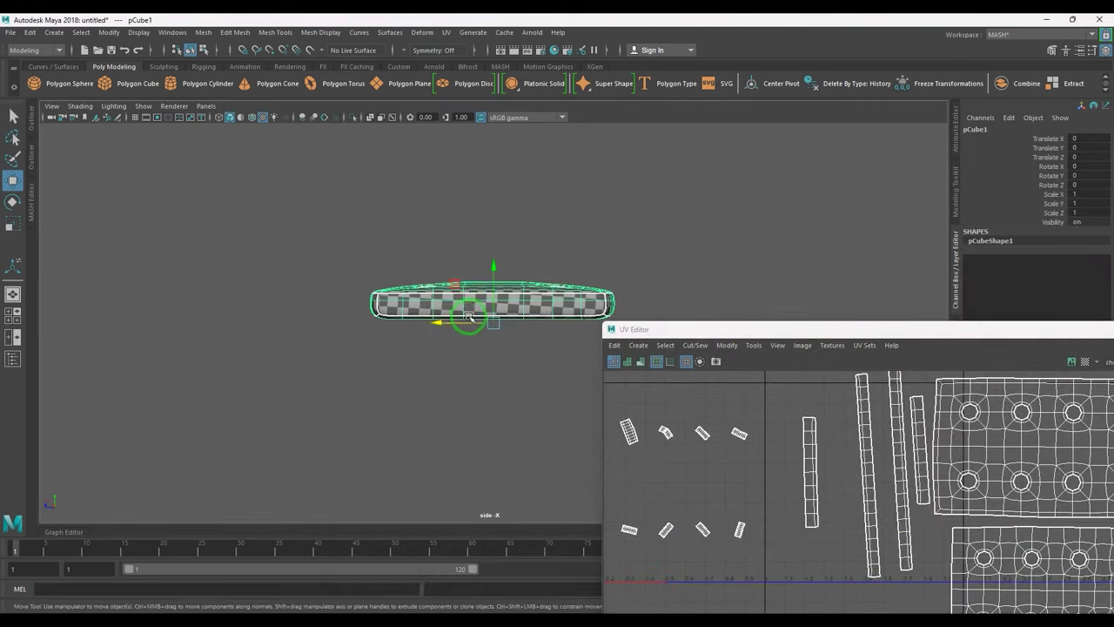
{"action": "left_click", "coordinate": [158, 122]}
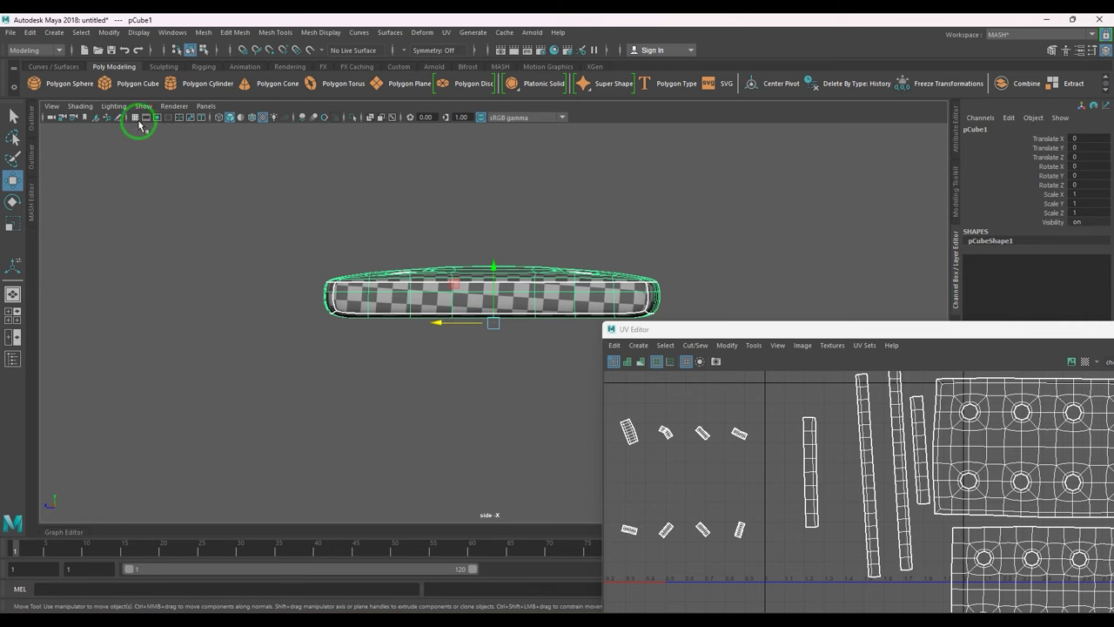
{"action": "left_click", "coordinate": [136, 117]}
{"action": "scroll", "coordinate": [374, 352], "scroll_direction": "up", "scroll_amount": 2}
{"action": "middle_click_drag", "start_coordinate": [475, 350], "coordinate": [452, 381], "text": "alt"}
{"action": "left_click_drag", "start_coordinate": [451, 300], "coordinate": [454, 279]}
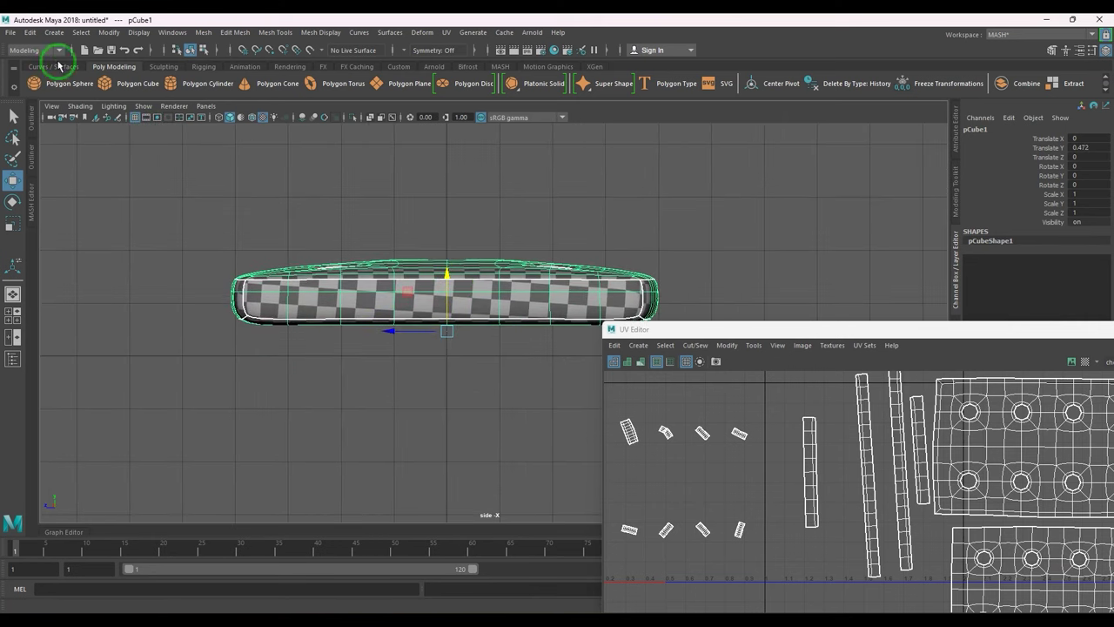
- Freeze the biscuit's transformations at its raised position
{"action": "left_click", "coordinate": [105, 35]}
{"action": "left_click", "coordinate": [122, 85]}
{"action": "middle_click_drag", "start_coordinate": [408, 330], "coordinate": [415, 300], "text": "alt"}
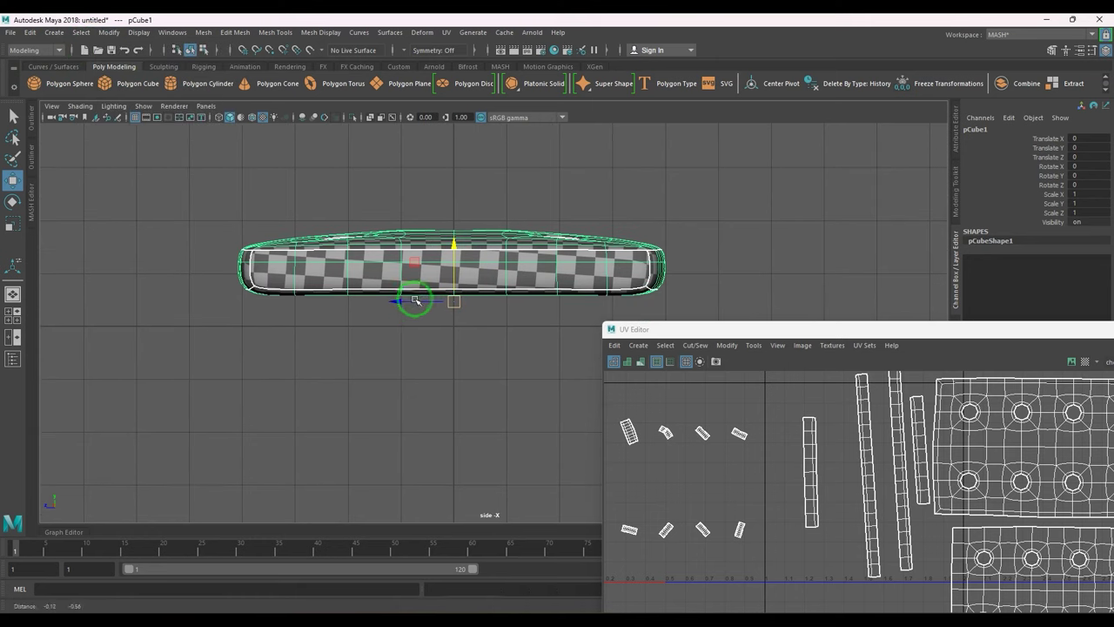
- Lower the biscuit in the side view to -0.219 in Translate Y and freeze its transformations
{"action": "left_click", "coordinate": [404, 304]}
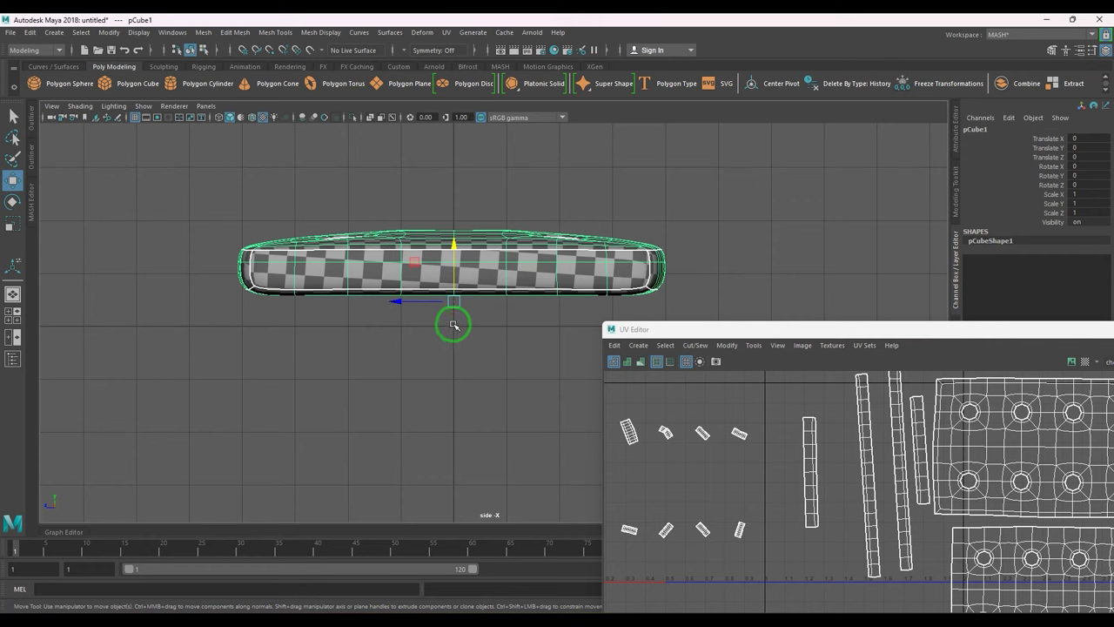
{"action": "left_click_drag", "start_coordinate": [453, 247], "coordinate": [453, 257]}
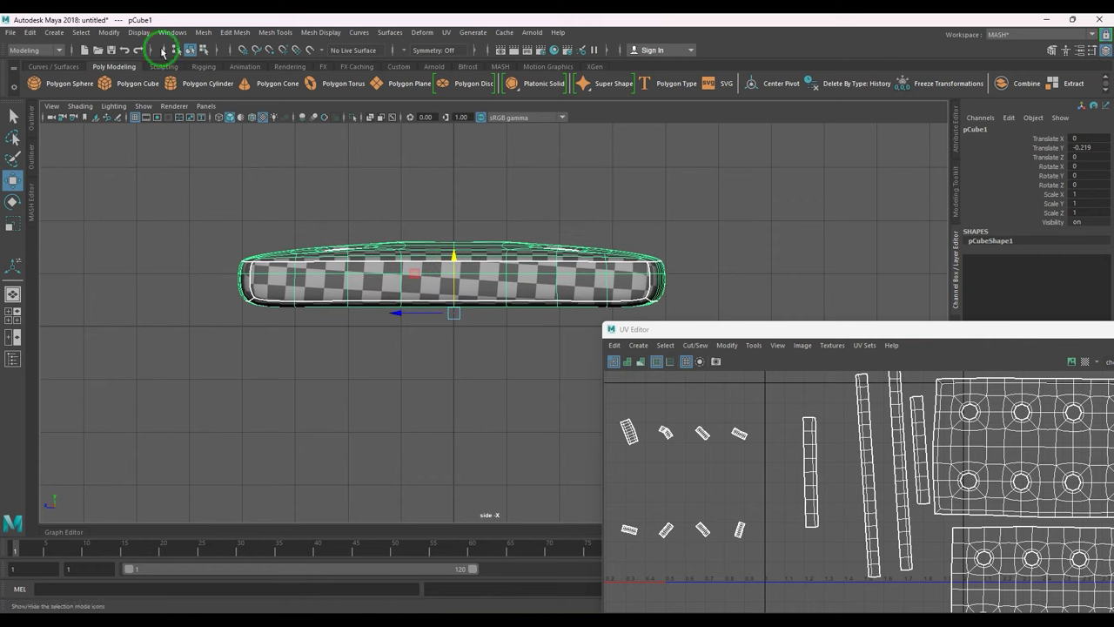
{"action": "left_click", "coordinate": [109, 33]}
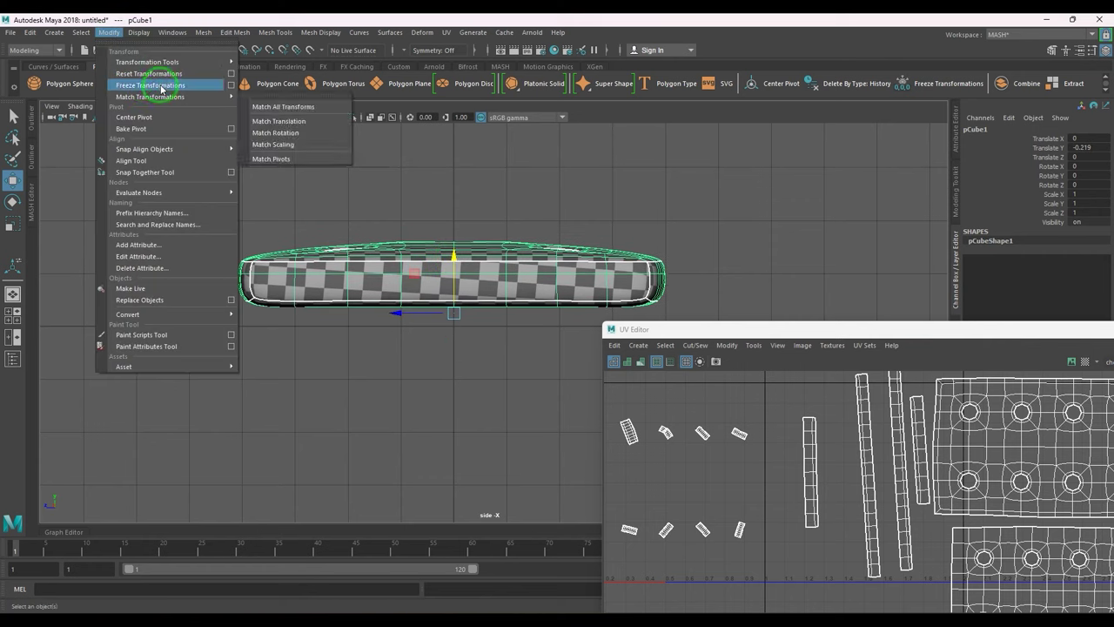
{"action": "left_click", "coordinate": [161, 85]}
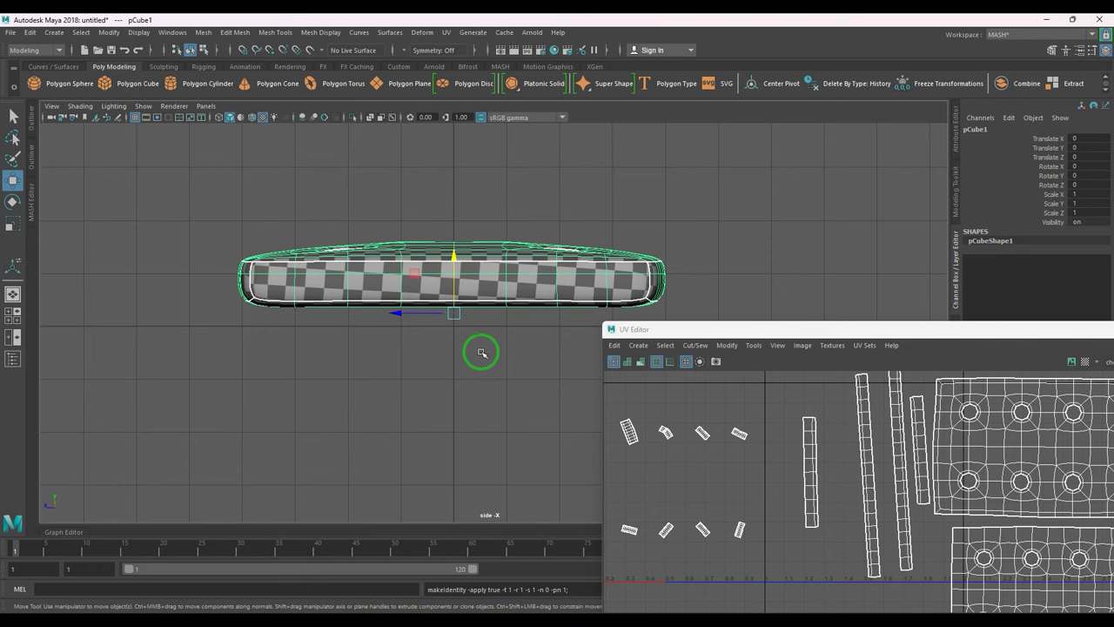
- Snap the biscuit's pivot to the grid origin, duplicate the biscuit and rotate the copy 180 in Rotate X
{"action": "key", "text": "d"}
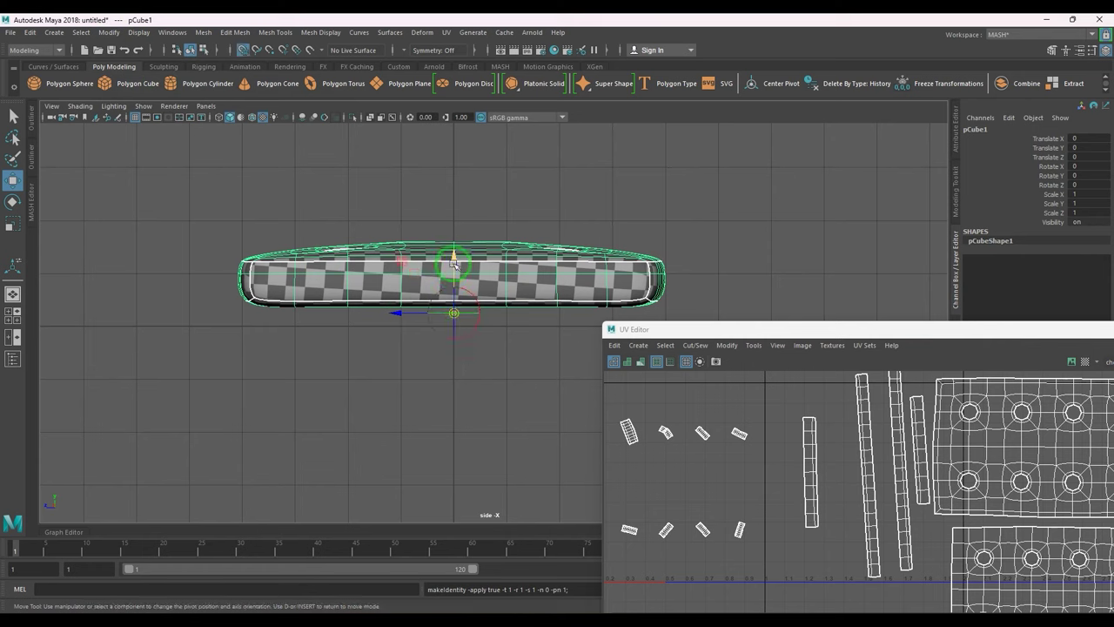
{"action": "left_click_drag", "start_coordinate": [454, 263], "coordinate": [455, 291]}
{"action": "key", "text": "d"}
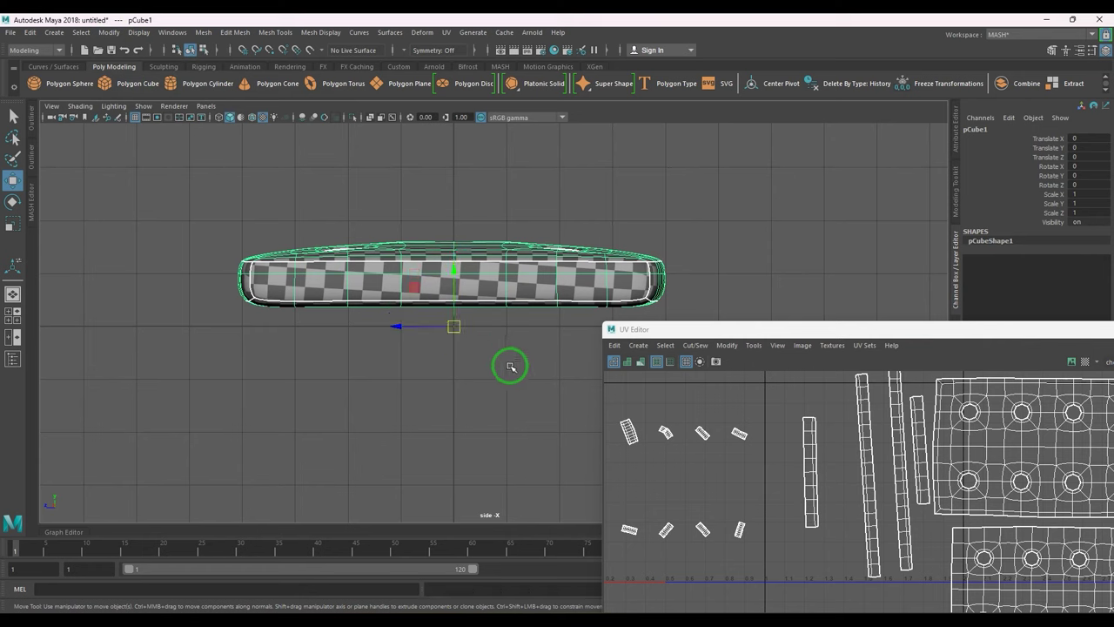
{"action": "key", "text": "e"}
{"action": "mouse_move", "coordinate": [487, 291]}
{"action": "left_mouse_down"}
{"action": "mouse_move", "coordinate": [368, 267]}
{"action": "mouse_move", "coordinate": [344, 279]}
{"action": "left_mouse_up"}
{"action": "left_click", "coordinate": [509, 207]}
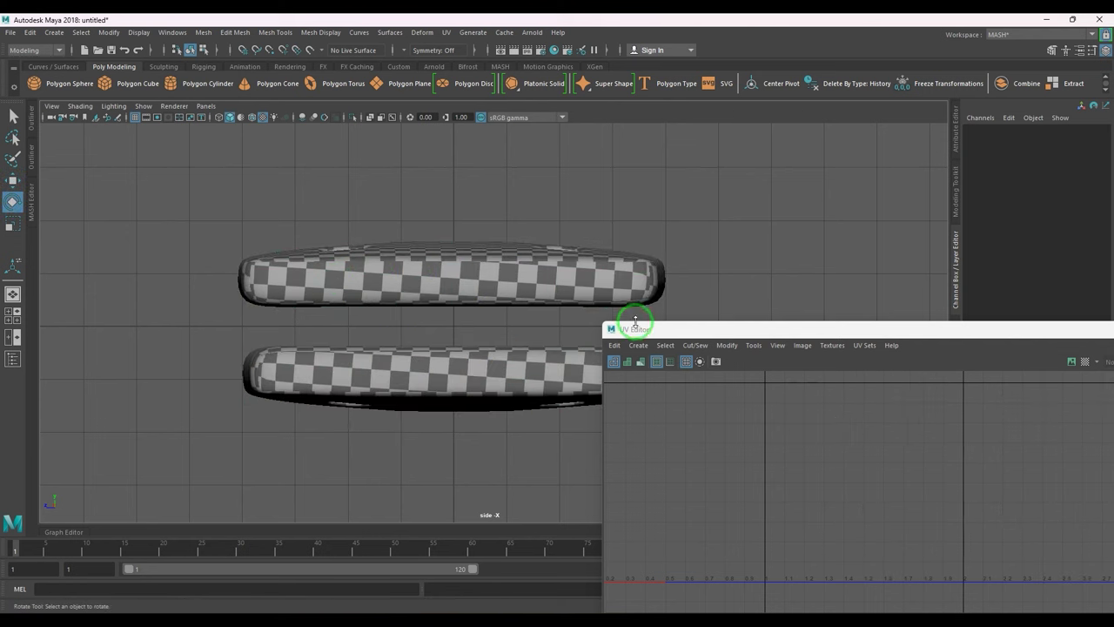
{"action": "key", "text": "ctrl+z"}
{"action": "left_click_drag", "start_coordinate": [718, 336], "coordinate": [912, 360]}
{"action": "left_click", "coordinate": [617, 425]}
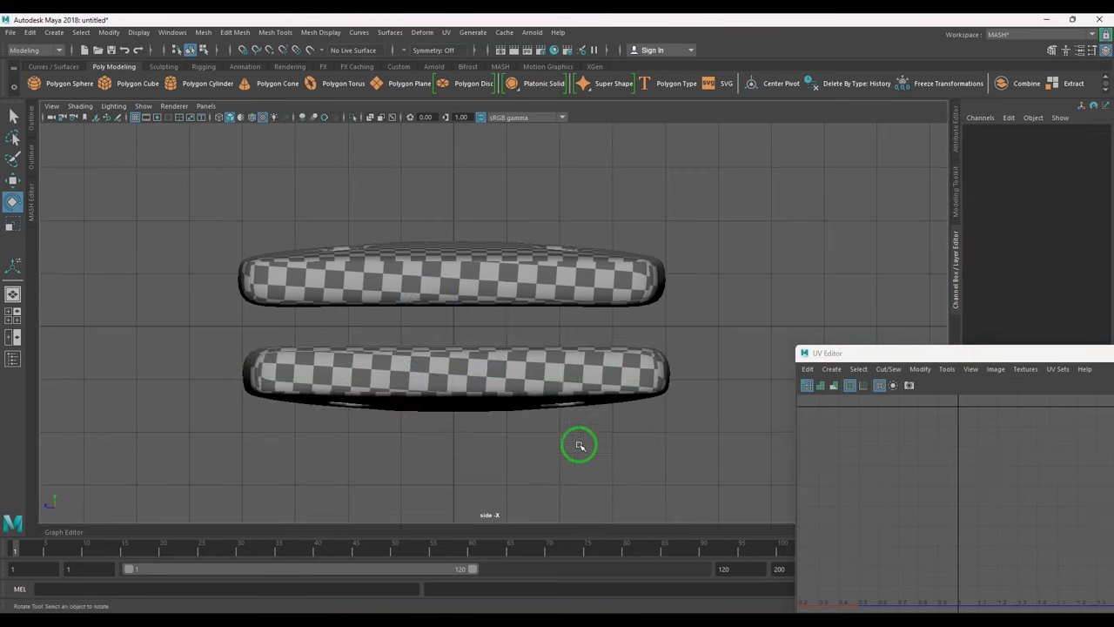
- Inspect the gap between the two biscuit halves from other views and delete the flipped lower copy
{"action": "left_click_drag", "start_coordinate": [579, 445], "coordinate": [514, 287]}
{"action": "key", "text": "space"}
{"action": "left_click_drag", "start_coordinate": [543, 395], "coordinate": [540, 338]}
{"action": "scroll", "coordinate": [544, 349], "scroll_direction": "down", "scroll_amount": 5}
{"action": "left_click", "coordinate": [581, 404]}
{"action": "left_click_drag", "start_coordinate": [580, 398], "coordinate": [530, 423], "text": "alt"}
{"action": "key", "text": "space"}
{"action": "left_click_drag", "start_coordinate": [522, 426], "coordinate": [547, 433]}
{"action": "left_click", "coordinate": [536, 423]}
{"action": "key", "text": "w"}
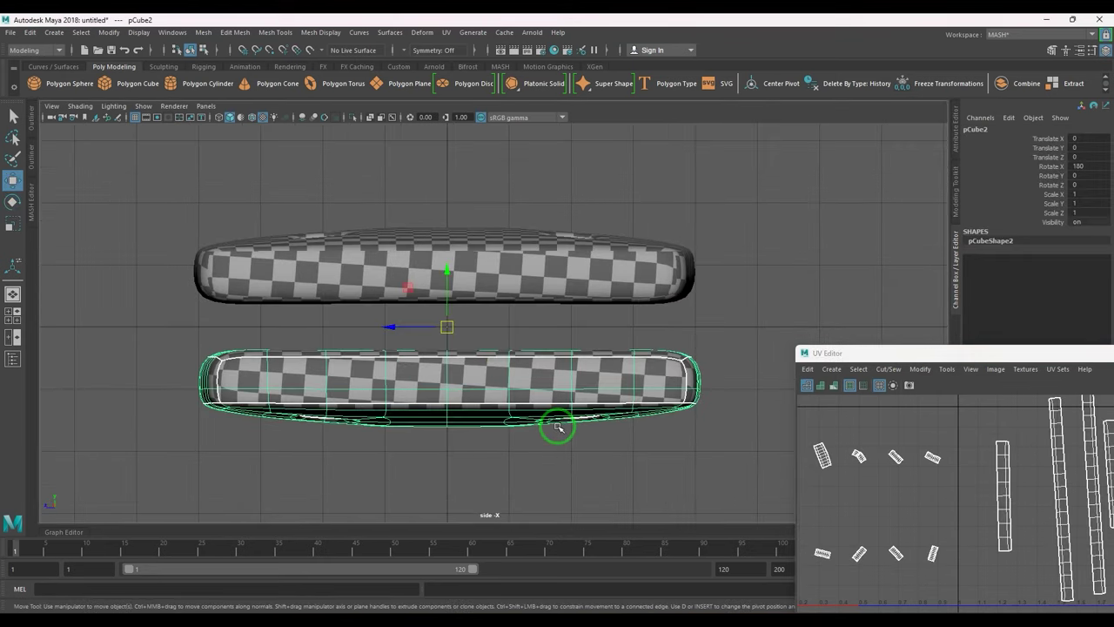
{"action": "key", "text": "Delete"}
- Select the remaining biscuit half and lower it to -0.206 in Translate Y
{"action": "left_click", "coordinate": [497, 299]}
{"action": "scroll", "coordinate": [440, 275], "scroll_direction": "up", "scroll_amount": 2}
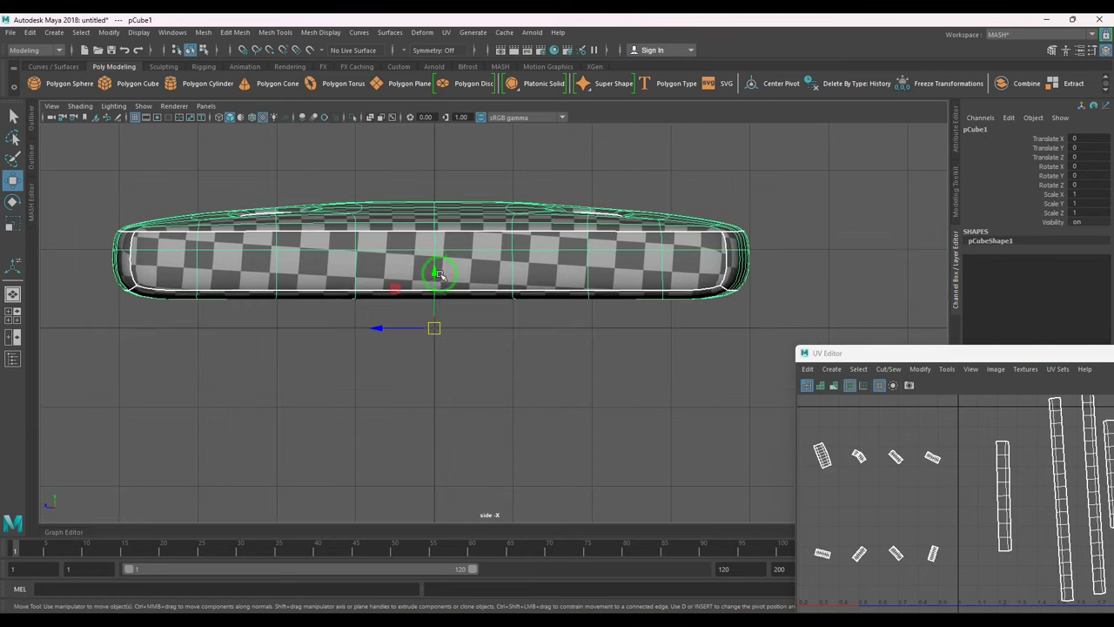
{"action": "right_click_drag", "start_coordinate": [463, 264], "coordinate": [347, 238]}
{"action": "right_click_drag", "start_coordinate": [468, 264], "coordinate": [535, 198]}
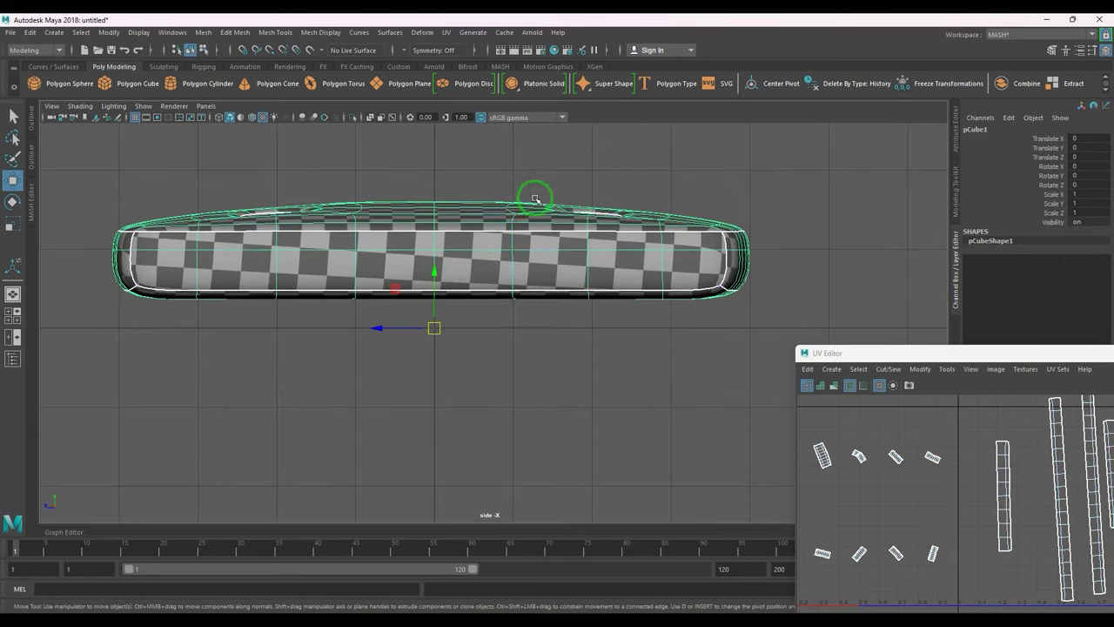
{"action": "left_click_drag", "start_coordinate": [434, 275], "coordinate": [436, 291]}
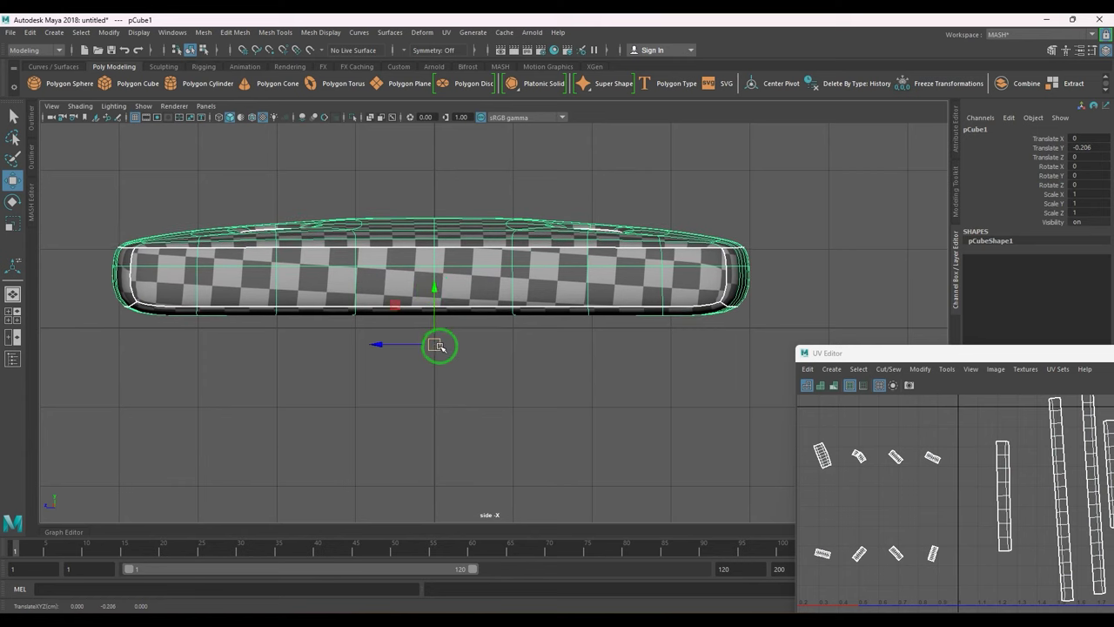
- Snap the biscuit's pivot back to the grid origin and freeze its transformations
{"action": "key", "text": "d"}
{"action": "left_click_drag", "start_coordinate": [438, 347], "coordinate": [463, 352]}
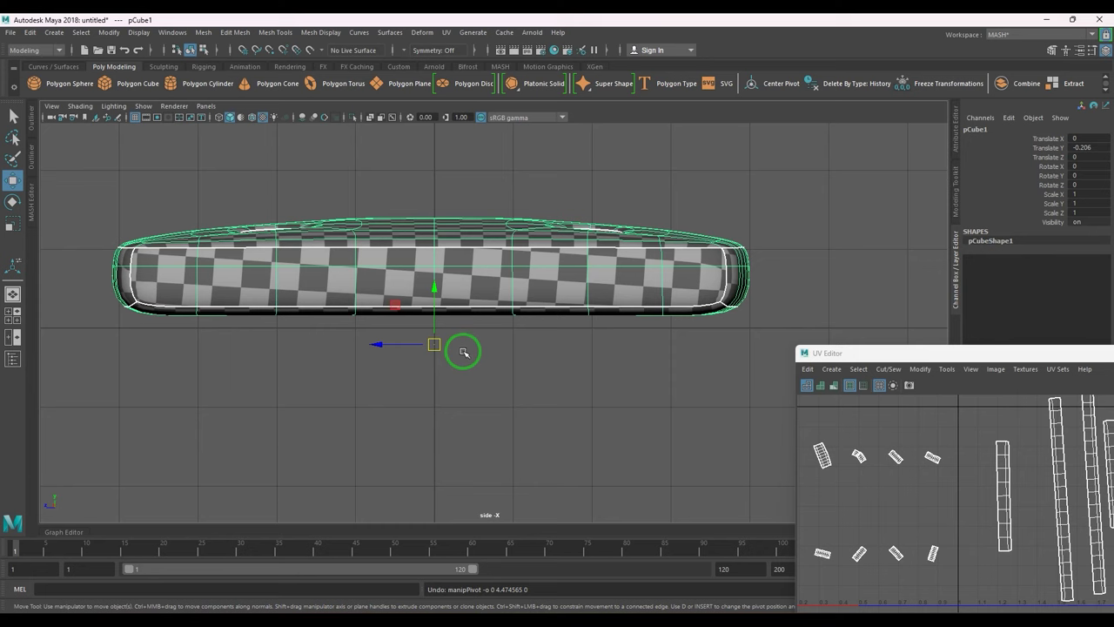
{"action": "key", "text": "d"}
{"action": "left_click_drag", "start_coordinate": [438, 300], "coordinate": [436, 279]}
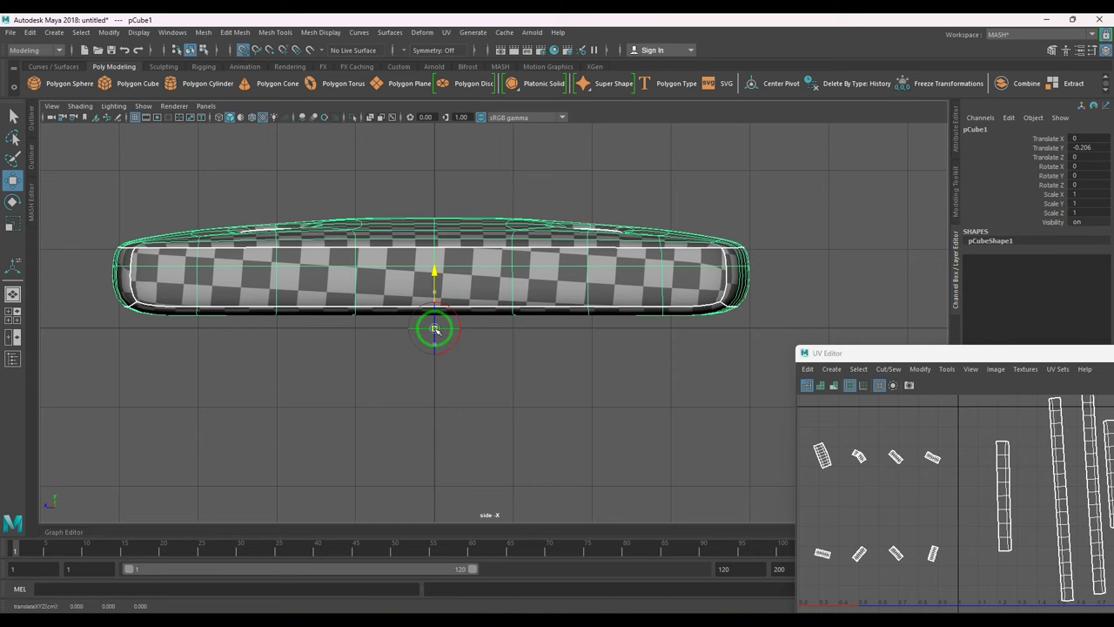
{"action": "left_click", "coordinate": [109, 32]}
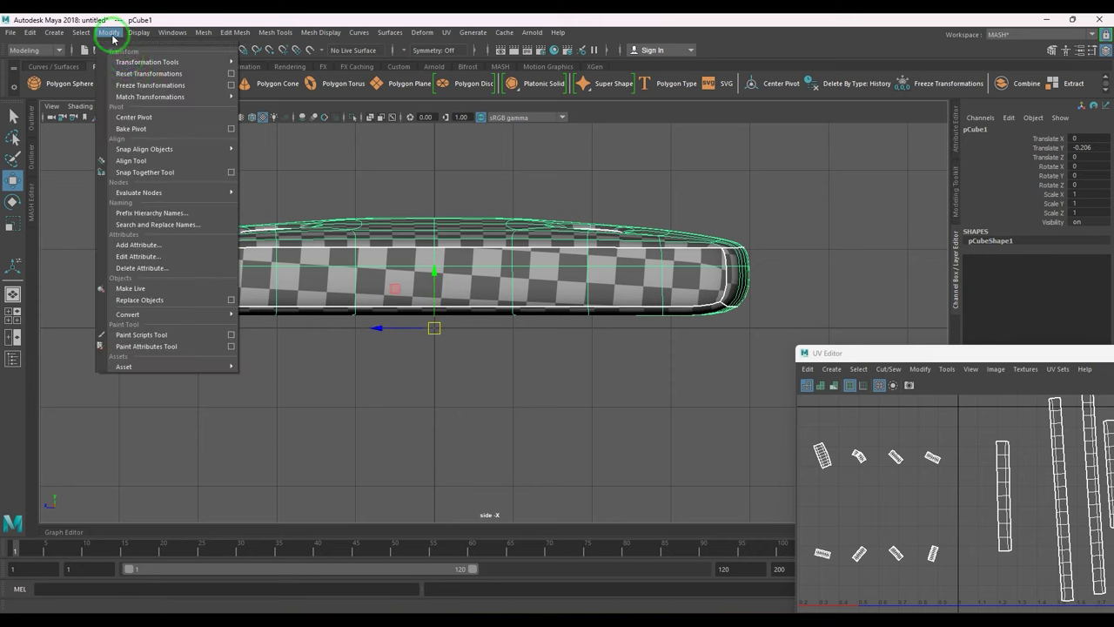
{"action": "left_click", "coordinate": [140, 85]}
- Duplicate the biscuit in the front view, rotate the copy 180 in Rotate Z, and check both halves in perspective
{"action": "key", "text": "space"}
{"action": "left_click_drag", "start_coordinate": [512, 355], "coordinate": [555, 389]}
{"action": "key", "text": "space"}
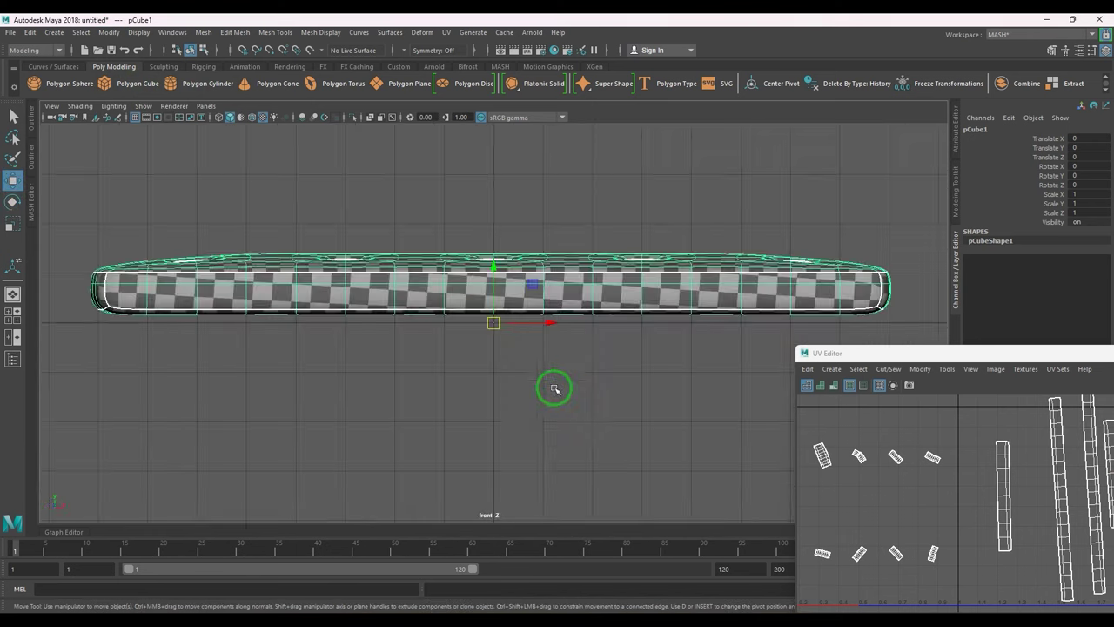
{"action": "key", "text": "ctrl+d"}
{"action": "key", "text": "e"}
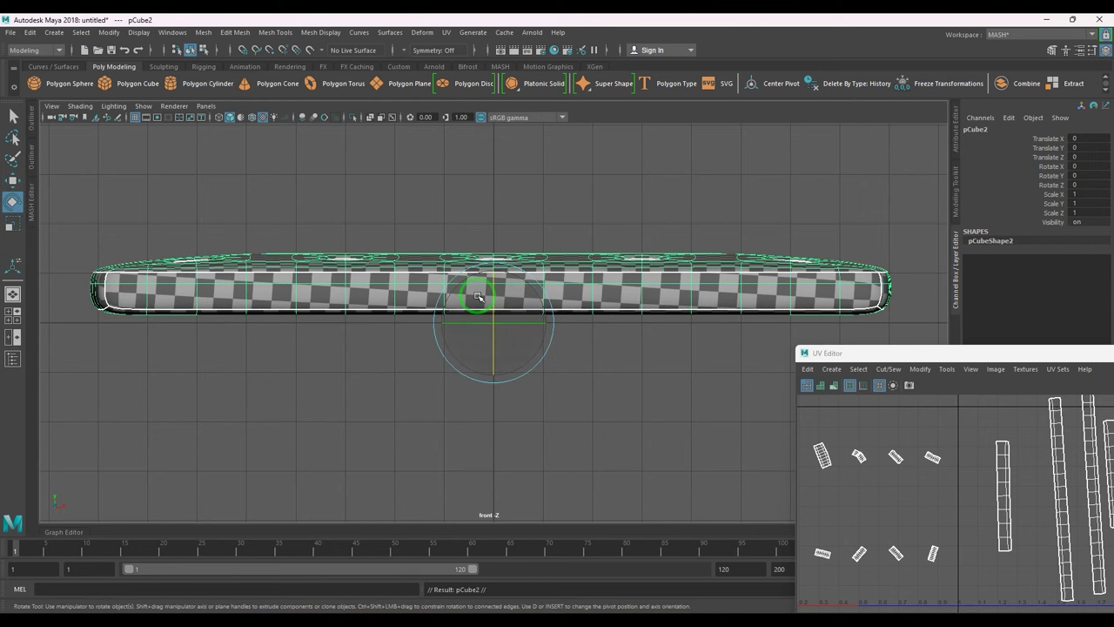
{"action": "left_click_drag", "start_coordinate": [459, 272], "coordinate": [500, 381]}
{"action": "left_click", "coordinate": [544, 447]}
{"action": "key", "text": "space"}
{"action": "right_click_drag", "start_coordinate": [500, 380], "coordinate": [601, 390], "text": "alt"}
{"action": "left_click_drag", "start_coordinate": [600, 389], "coordinate": [227, 184], "text": "alt"}
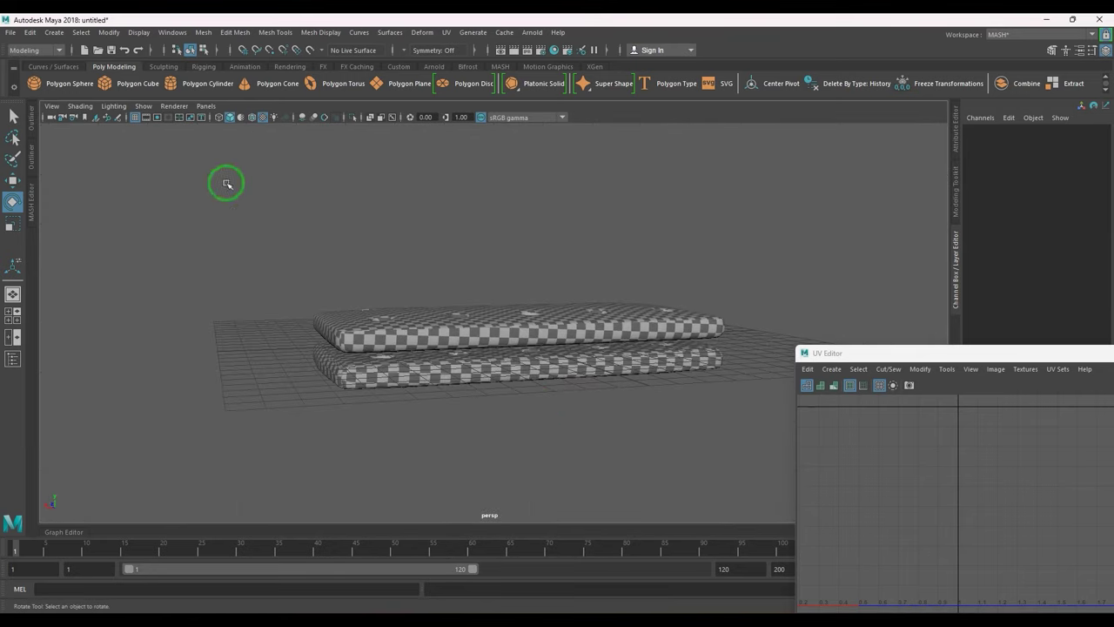
{"action": "left_click_drag", "start_coordinate": [575, 375], "coordinate": [554, 407], "text": "alt"}
- Create a polygon cube between the biscuit halves and scale it to 13.553 in X, 0.333 in Y and 6.589 in Z
{"action": "key", "text": "space"}
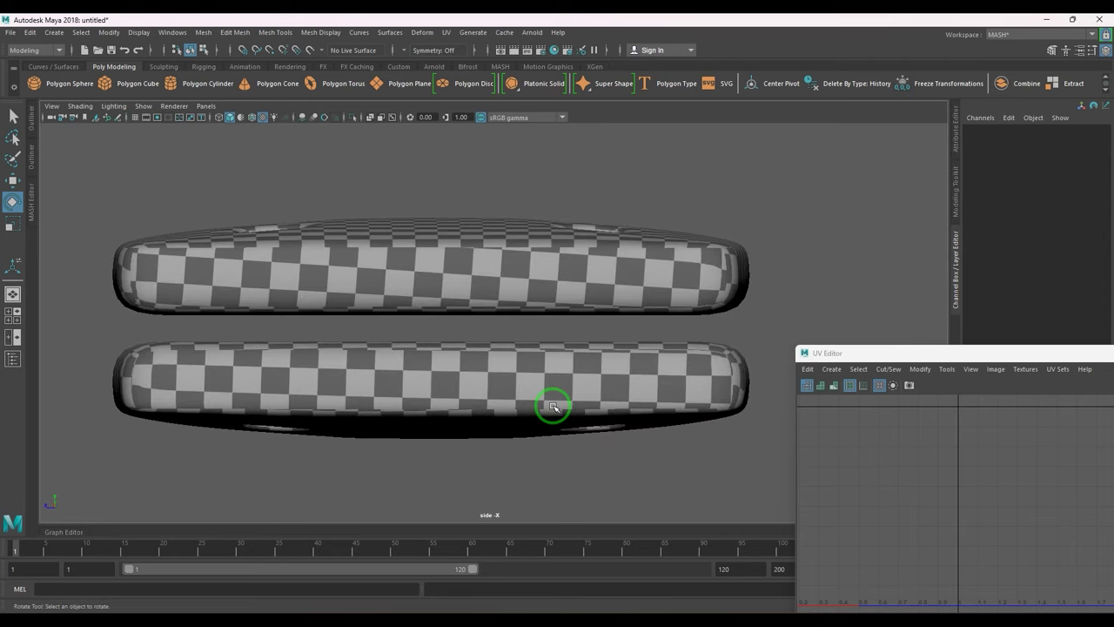
{"action": "left_click", "coordinate": [115, 87]}
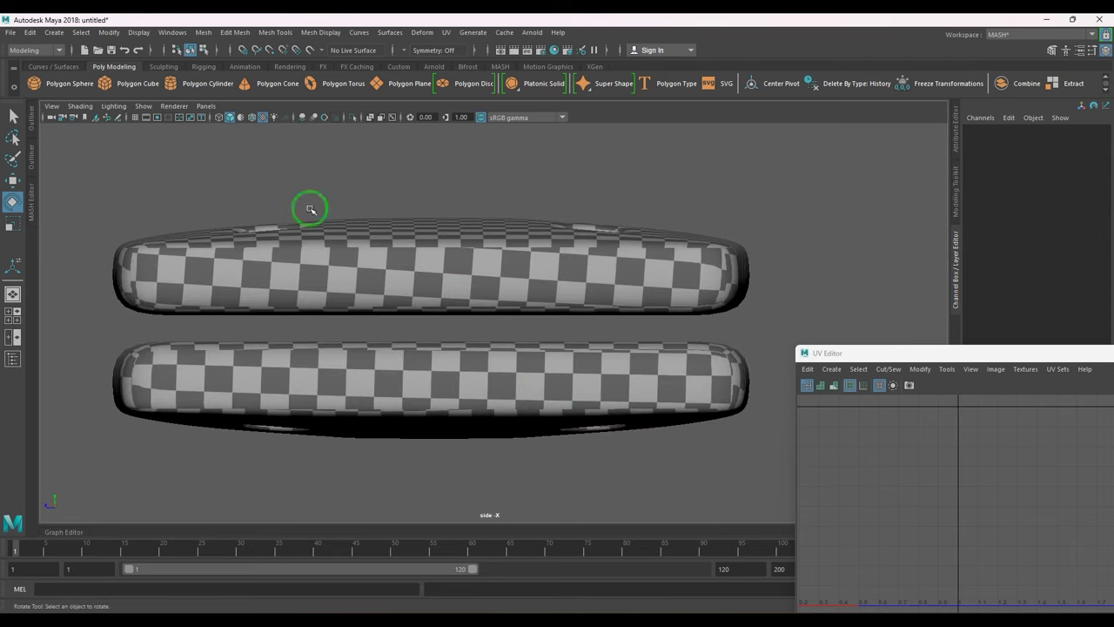
{"action": "scroll", "coordinate": [498, 338], "scroll_direction": "down", "scroll_amount": 5}
{"action": "scroll", "coordinate": [495, 341], "scroll_direction": "up", "scroll_amount": 3}
{"action": "key", "text": "r"}
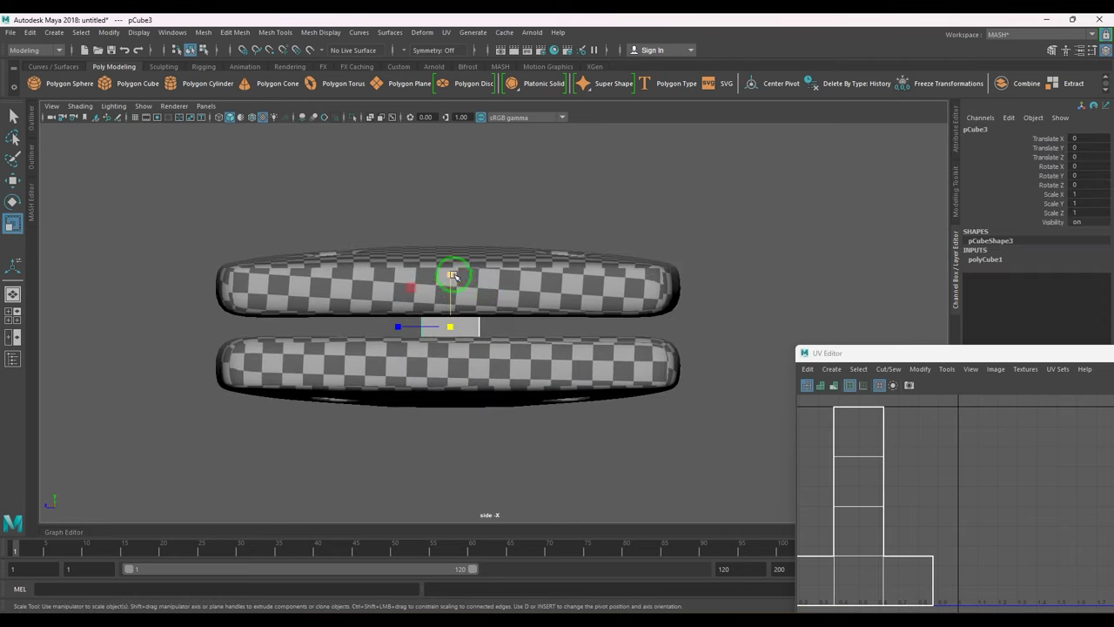
{"action": "left_click_drag", "start_coordinate": [448, 278], "coordinate": [448, 300]}
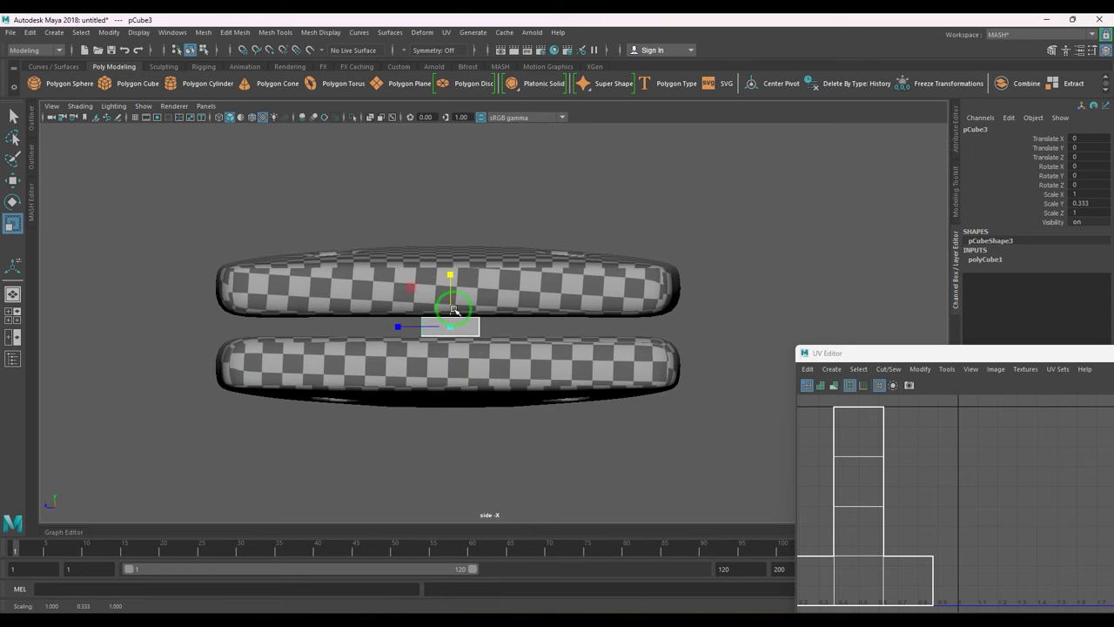
{"action": "left_click_drag", "start_coordinate": [397, 328], "coordinate": [174, 326]}
{"action": "left_click_drag", "start_coordinate": [174, 325], "coordinate": [124, 319]}
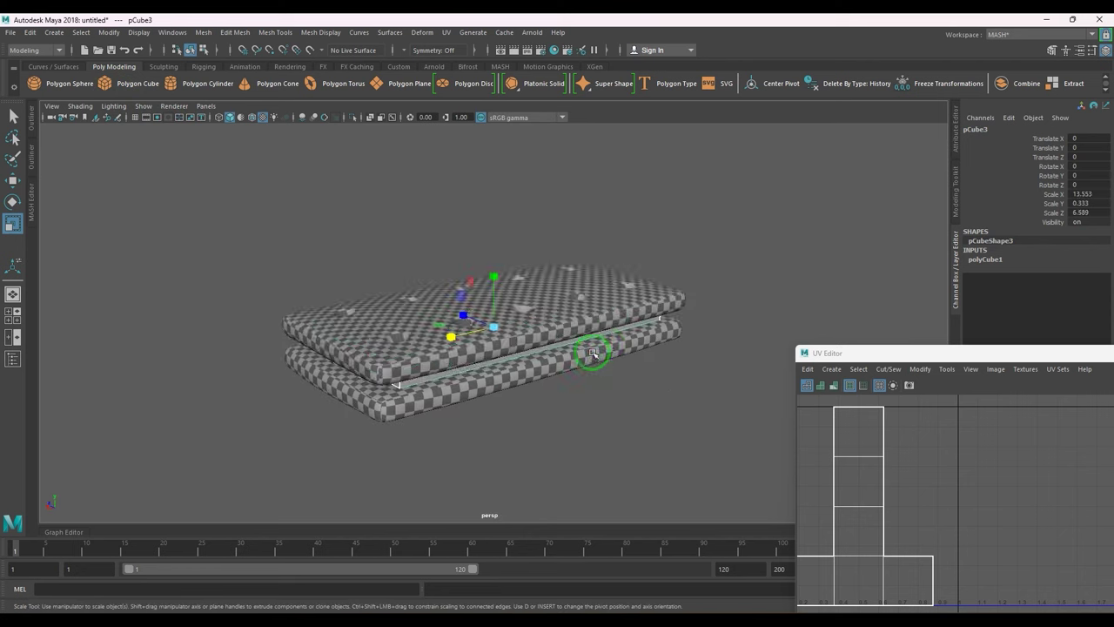
- Select both biscuit halves, close the UV Editor, assign the halves to a new display layer and hide that layer
{"action": "left_click", "coordinate": [601, 320]}
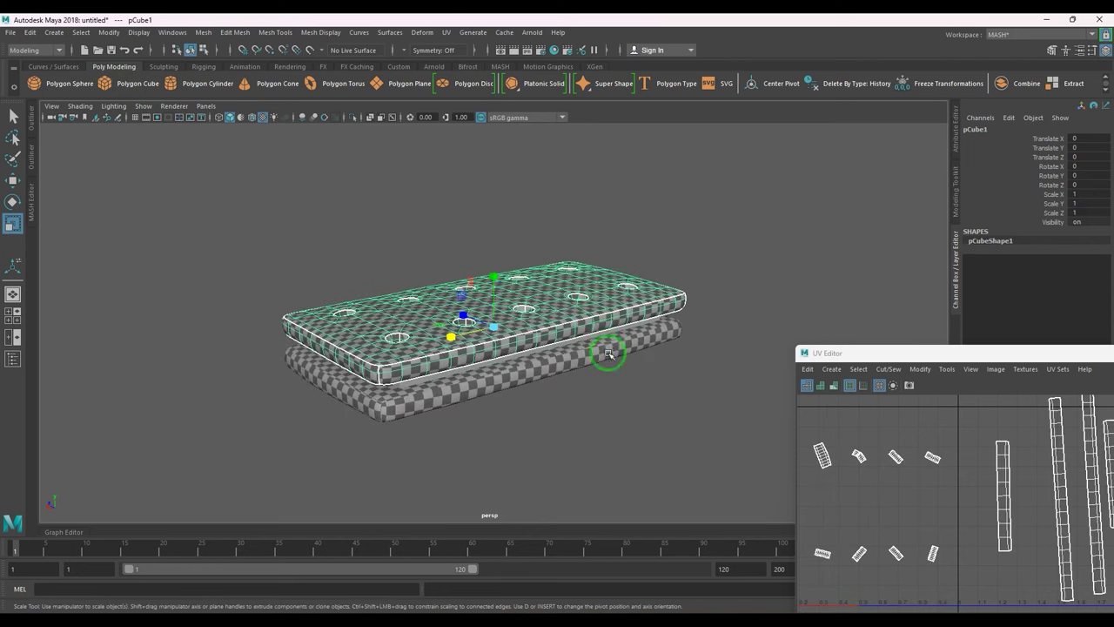
{"action": "left_click", "coordinate": [608, 352], "text": "shift"}
{"action": "left_click_drag", "start_coordinate": [900, 354], "coordinate": [336, 344]}
{"action": "left_click", "coordinate": [841, 346]}
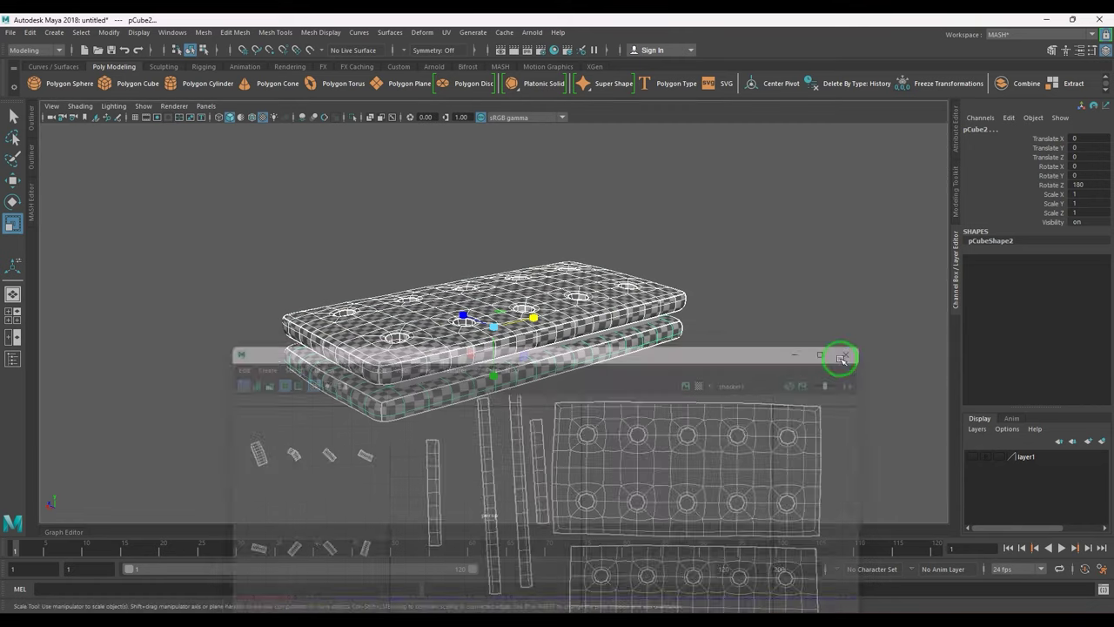
{"action": "left_click", "coordinate": [1102, 444]}
{"action": "left_click", "coordinate": [969, 456]}
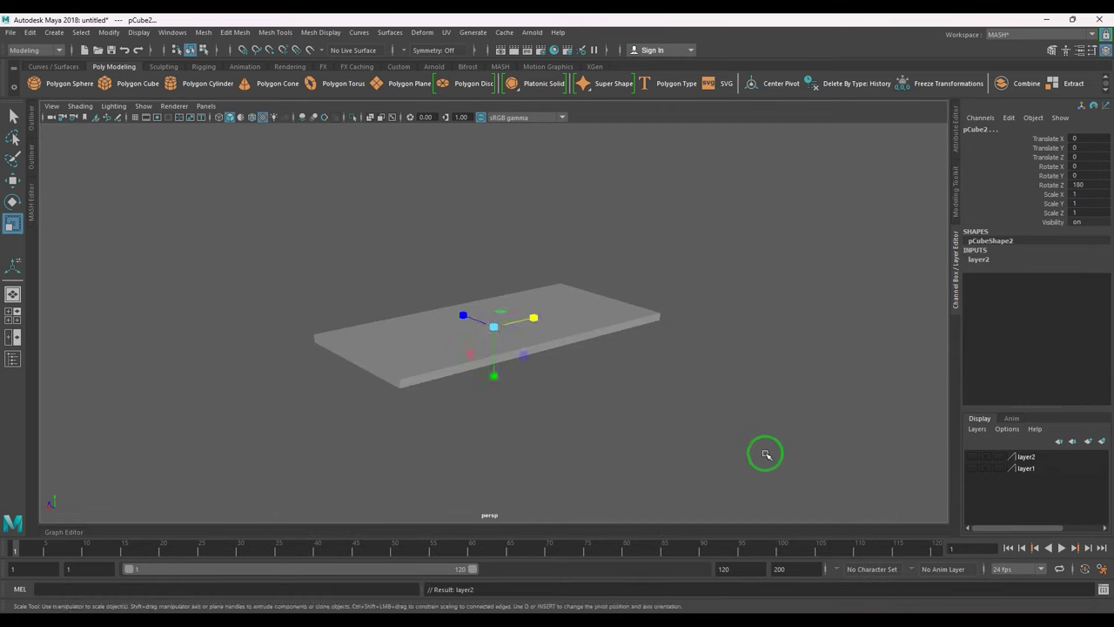
- Set the filling slab's subdivisions to 24 in width, 2 in height and 12 in depth
{"action": "left_click", "coordinate": [766, 455]}
{"action": "left_click", "coordinate": [567, 368]}
{"action": "left_click_drag", "start_coordinate": [567, 368], "coordinate": [818, 361], "text": "alt"}
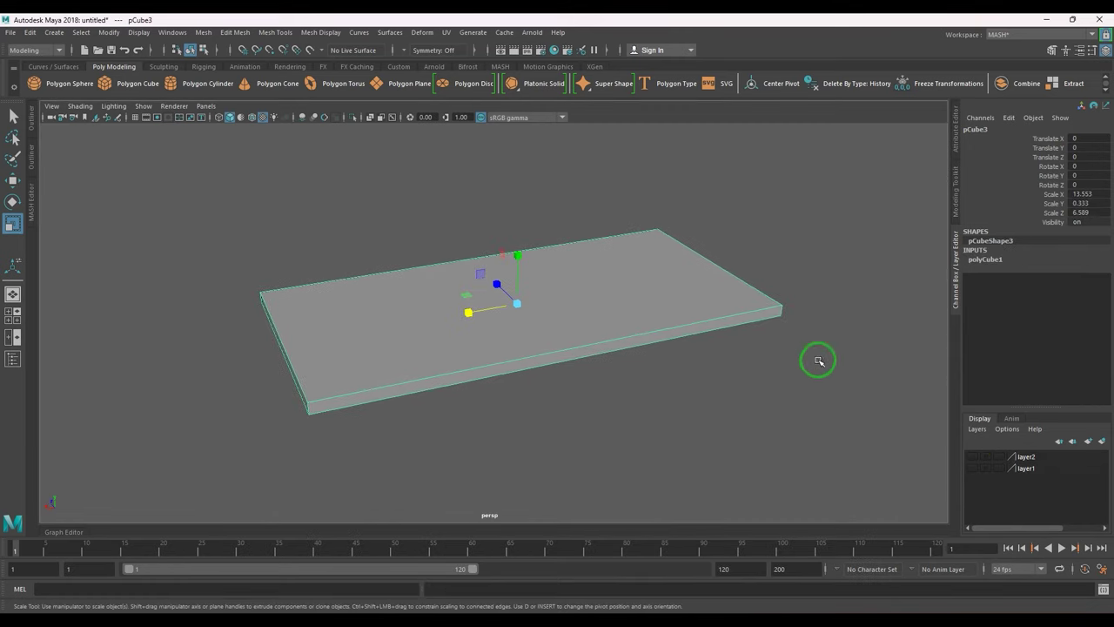
{"action": "left_click", "coordinate": [1004, 265]}
{"action": "left_click", "coordinate": [1035, 297]}
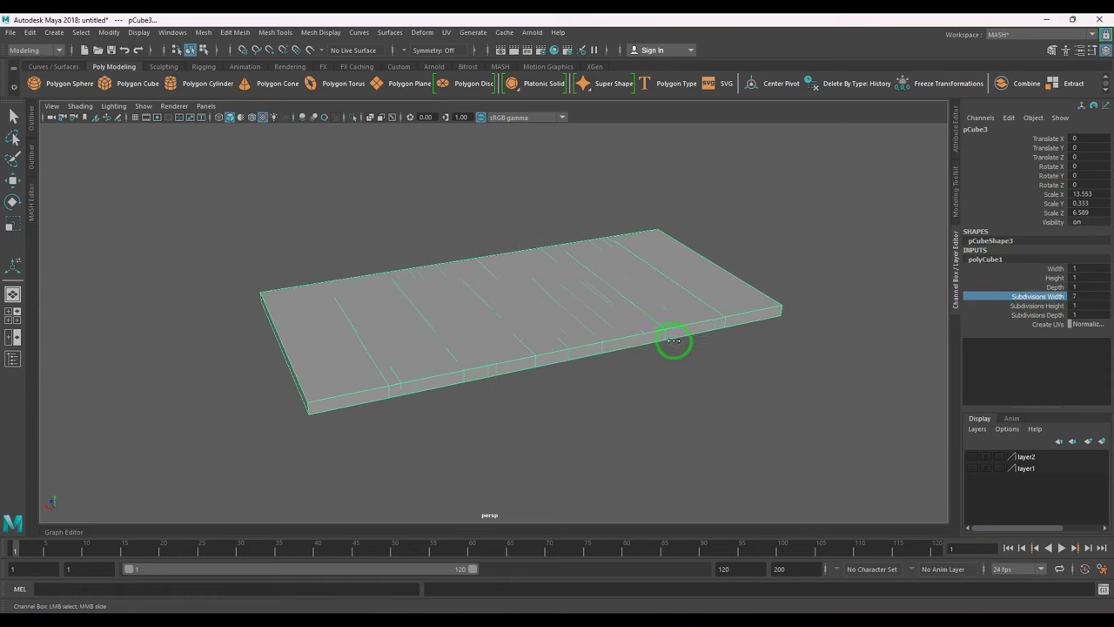
{"action": "left_click", "coordinate": [1028, 315]}
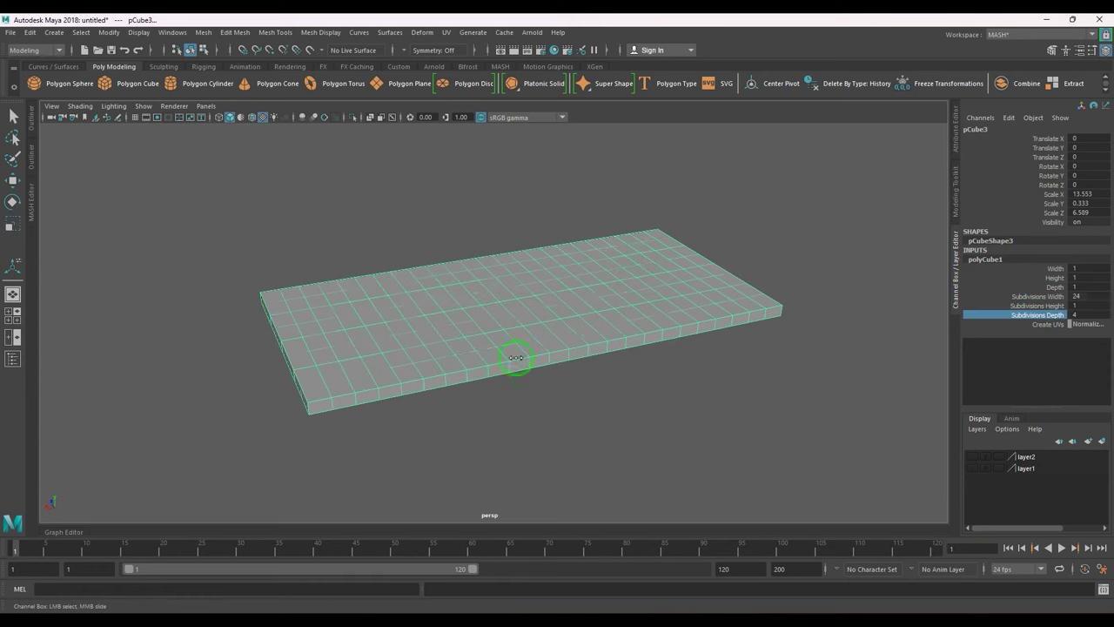
{"action": "middle_click_drag", "start_coordinate": [510, 356], "coordinate": [559, 368]}
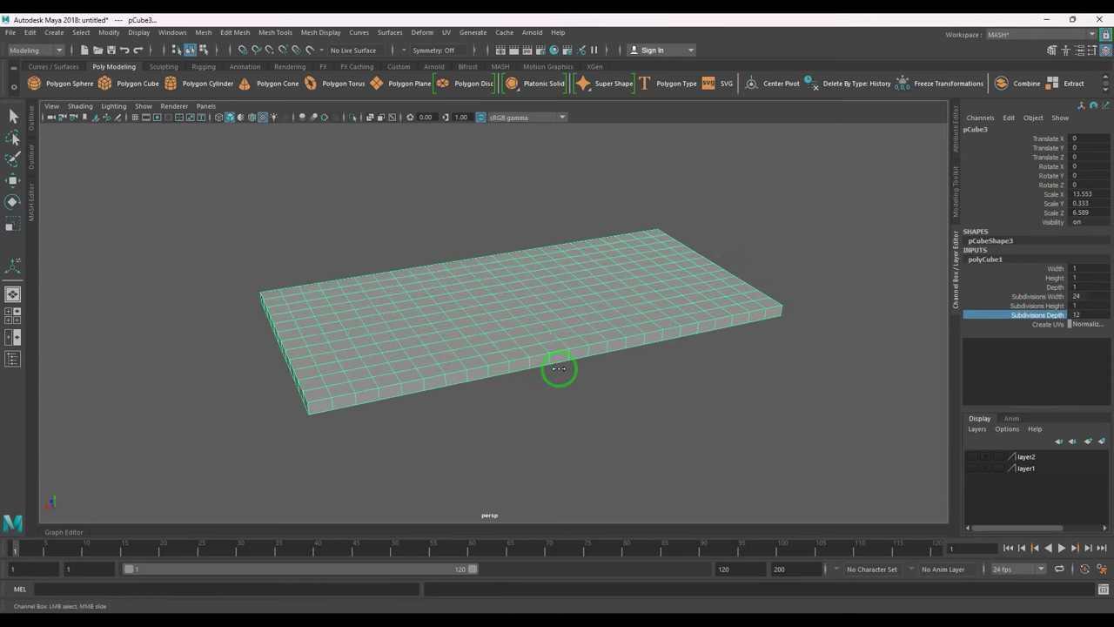
{"action": "left_click", "coordinate": [1059, 307]}
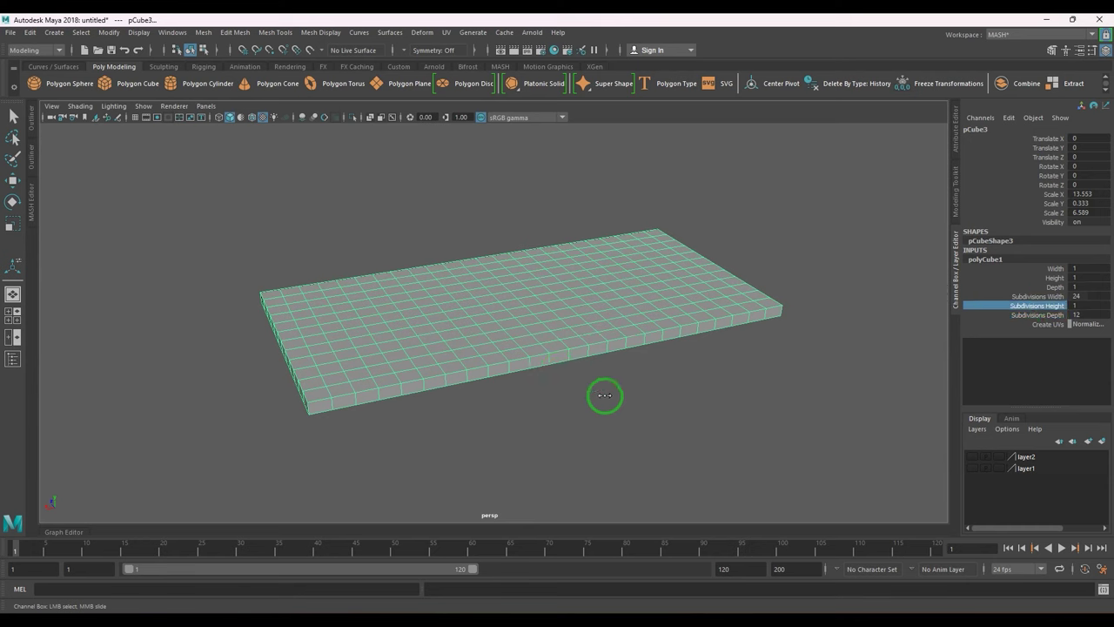
- Select all of the filling slab's vertices, apply Average Vertices twice with 10 iterations each, and return to object mode
{"action": "key", "text": "F9"}
{"action": "key", "text": "r"}
{"action": "left_click_drag", "start_coordinate": [181, 180], "coordinate": [889, 455]}
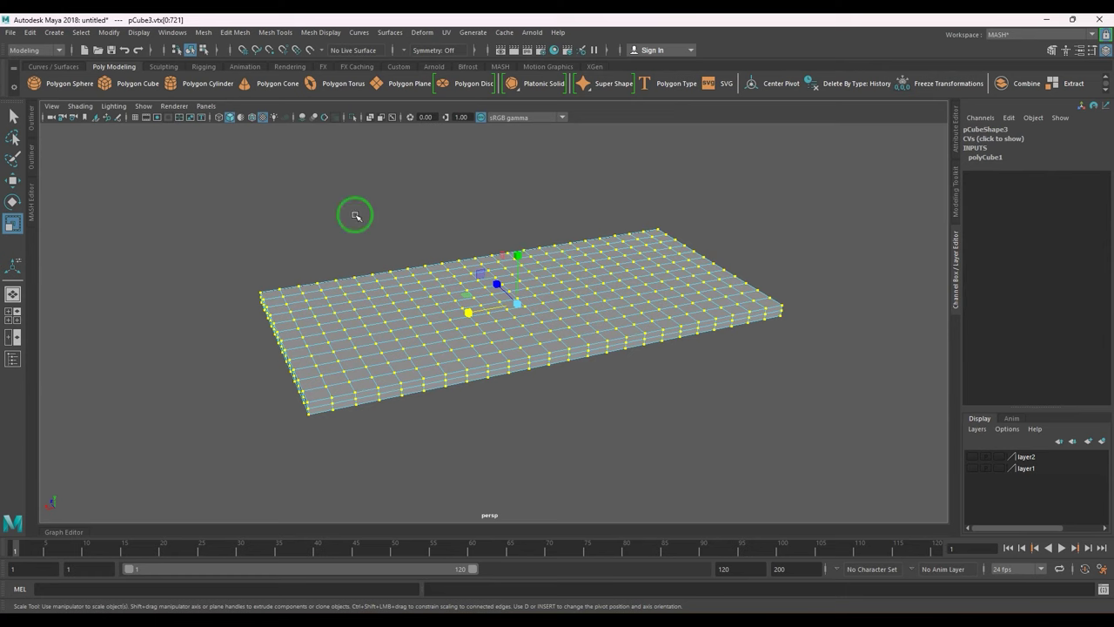
{"action": "right_click", "coordinate": [485, 241], "text": "shift"}
{"action": "right_click_drag", "start_coordinate": [485, 242], "coordinate": [586, 213], "text": "shift"}
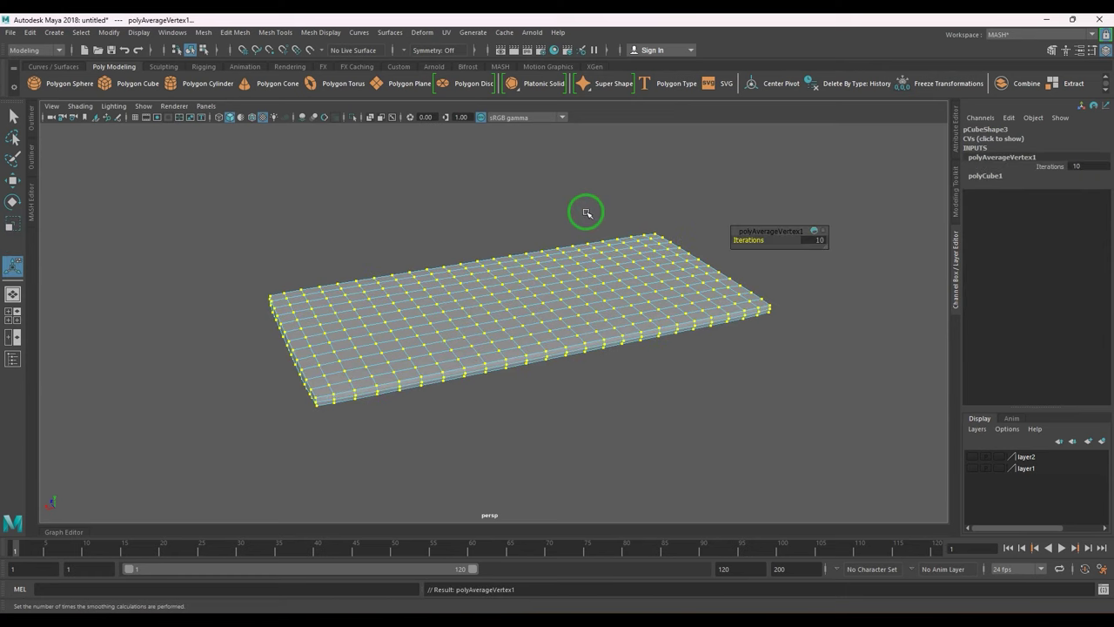
{"action": "key", "text": "g"}
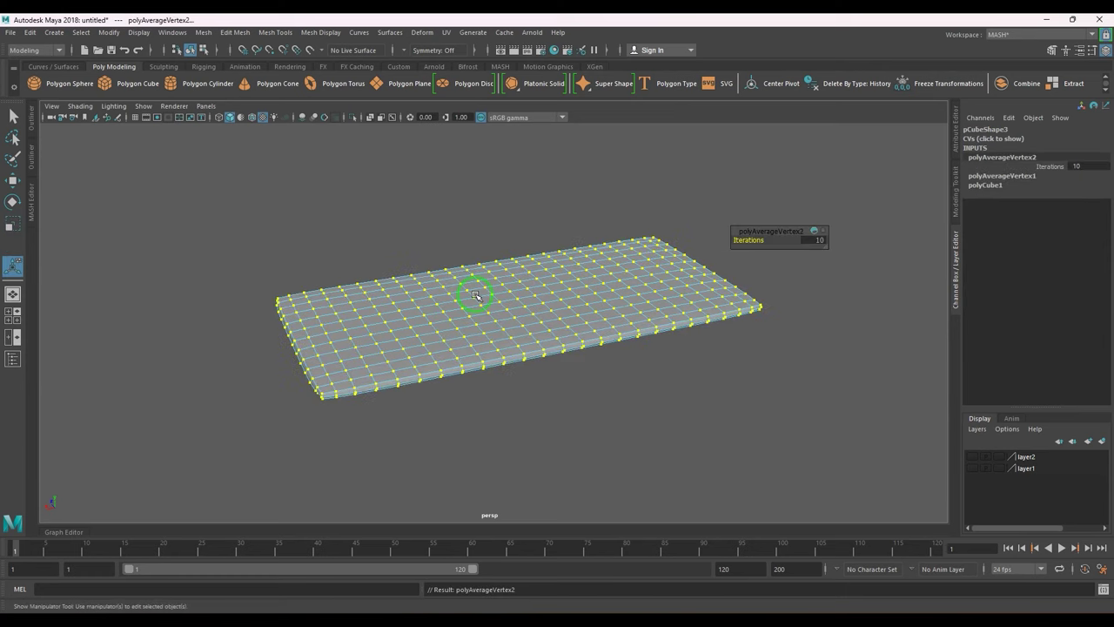
{"action": "key", "text": "q"}
{"action": "key", "text": "F8"}
{"action": "left_click", "coordinate": [592, 387]}
{"action": "left_click_drag", "start_coordinate": [580, 385], "coordinate": [604, 356], "text": "alt"}
{"action": "left_click", "coordinate": [604, 356]}
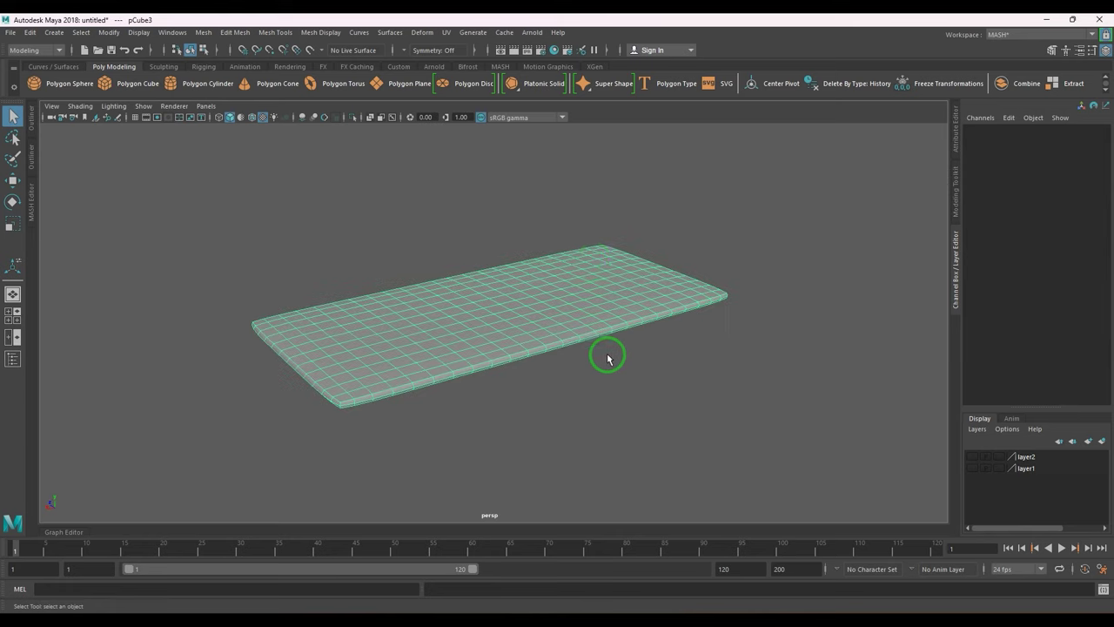
- Soften the edges of the filling slab
{"action": "right_click", "coordinate": [595, 263], "text": "shift"}
{"action": "right_click_drag", "start_coordinate": [605, 264], "coordinate": [657, 282], "text": "shift"}
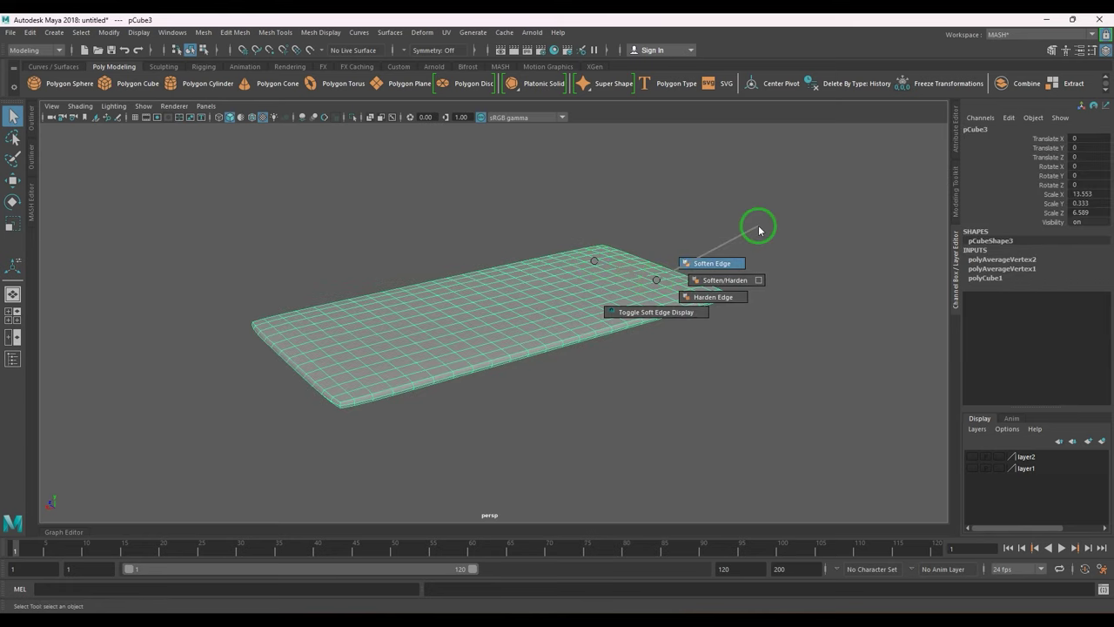
{"action": "right_click_drag", "start_coordinate": [758, 230], "coordinate": [758, 230], "text": "shift"}
{"action": "left_click", "coordinate": [749, 308]}
{"action": "left_click_drag", "start_coordinate": [749, 308], "coordinate": [676, 273], "text": "alt"}
{"action": "left_click", "coordinate": [640, 335]}
{"action": "left_click_drag", "start_coordinate": [592, 408], "coordinate": [598, 377], "text": "alt"}
{"action": "right_click_drag", "start_coordinate": [598, 378], "coordinate": [579, 393], "text": "alt"}
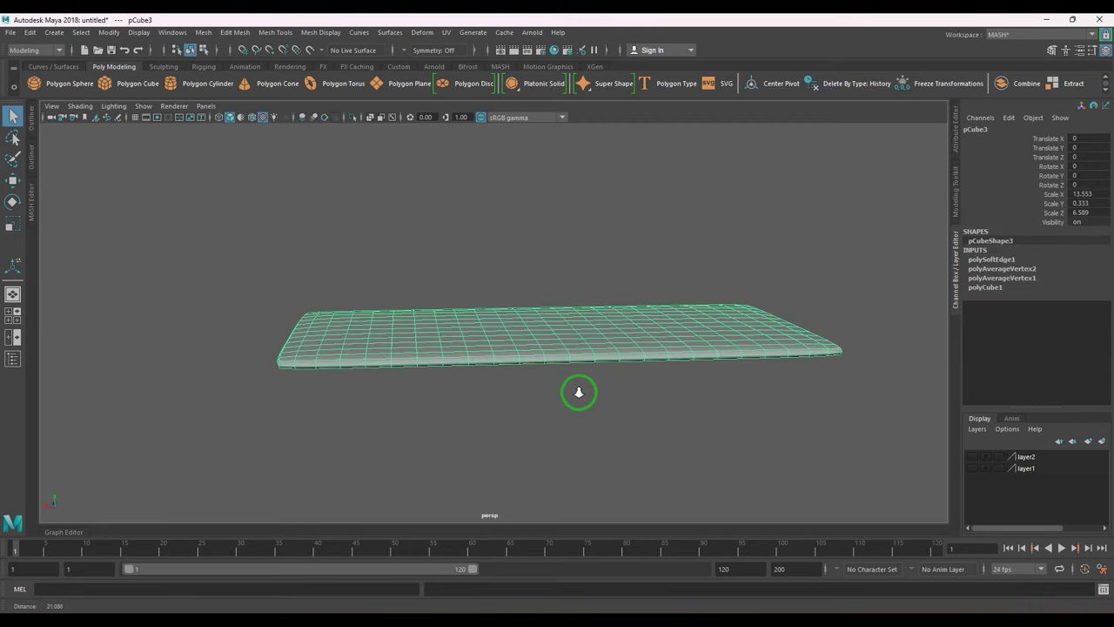
- Transform all of the filling slab's vertices with Random set to 1.0, offset them slightly for an uneven surface, and return to object mode
{"action": "key", "text": "F9"}
{"action": "left_click_drag", "start_coordinate": [266, 259], "coordinate": [957, 448]}
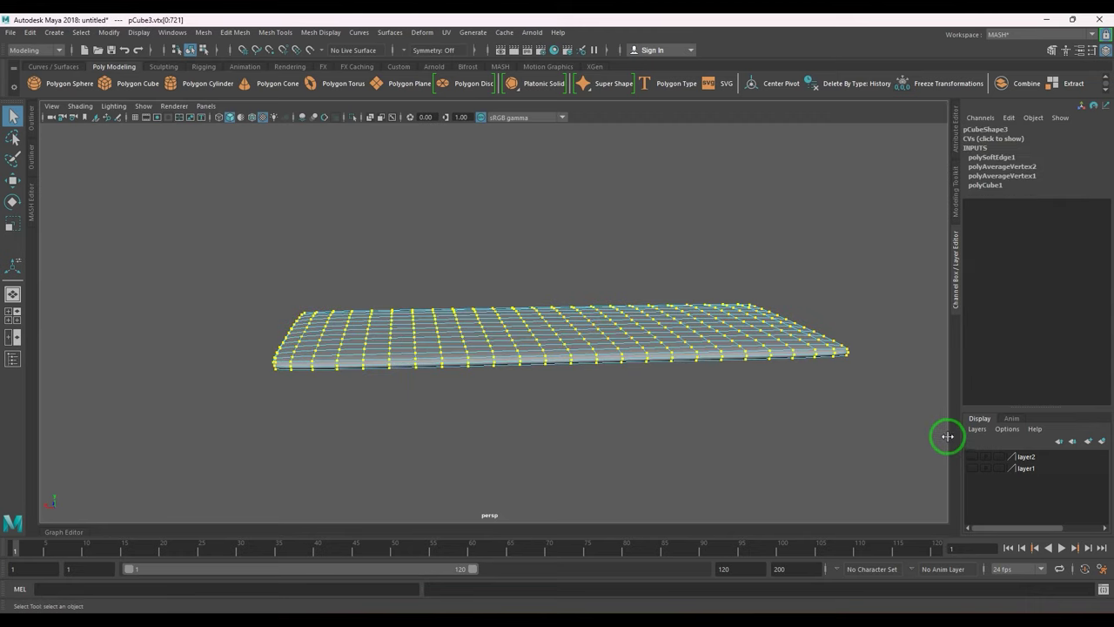
{"action": "left_click", "coordinate": [242, 32]}
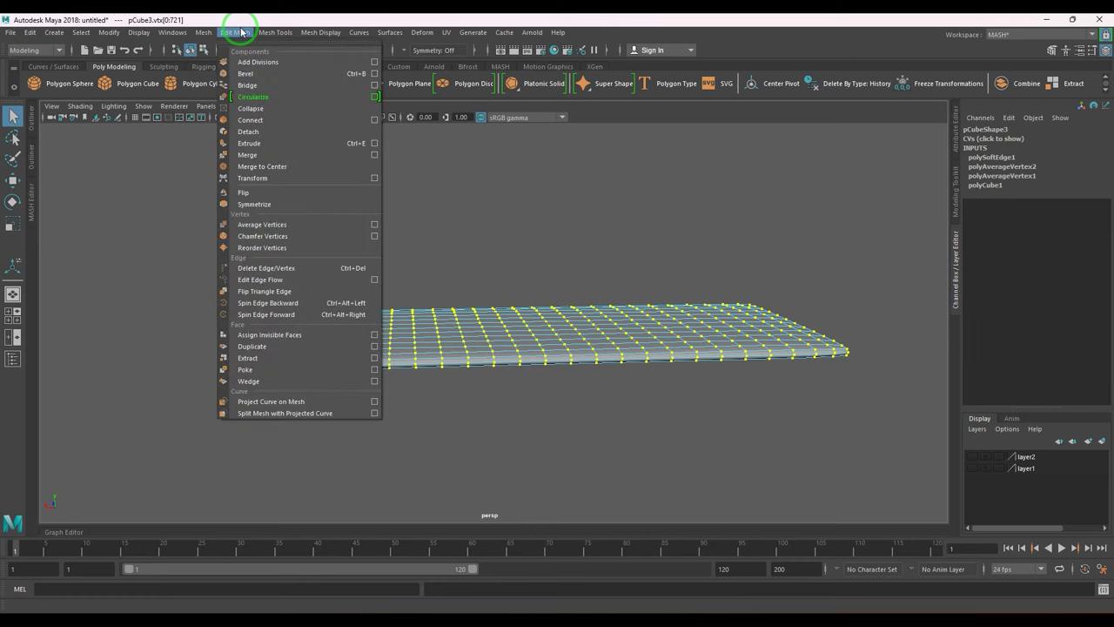
{"action": "left_click", "coordinate": [375, 179]}
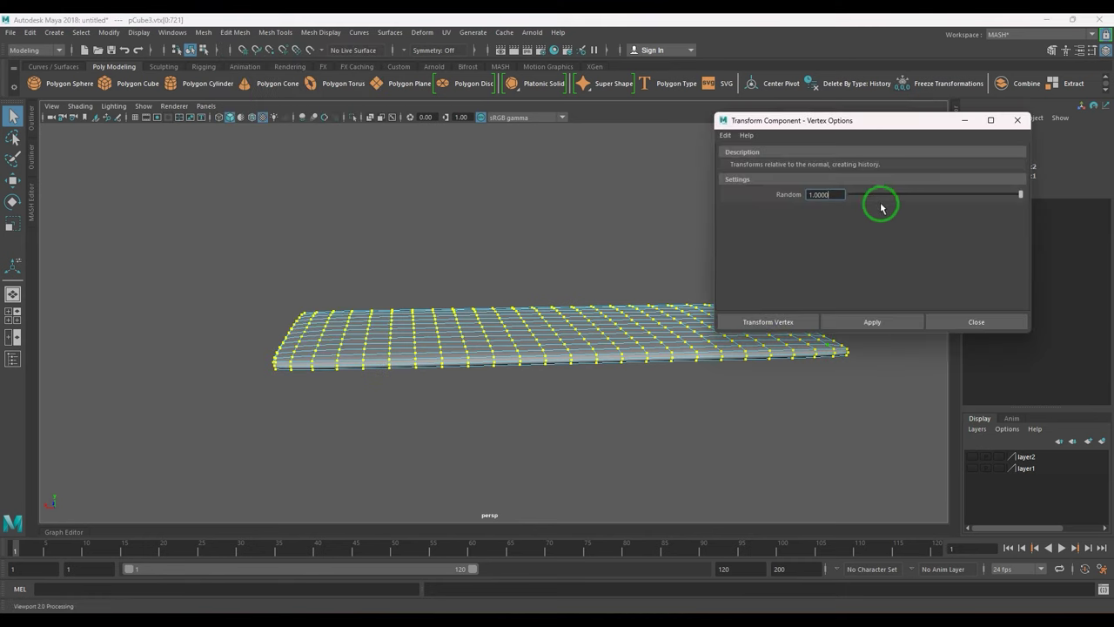
{"action": "left_click", "coordinate": [763, 323]}
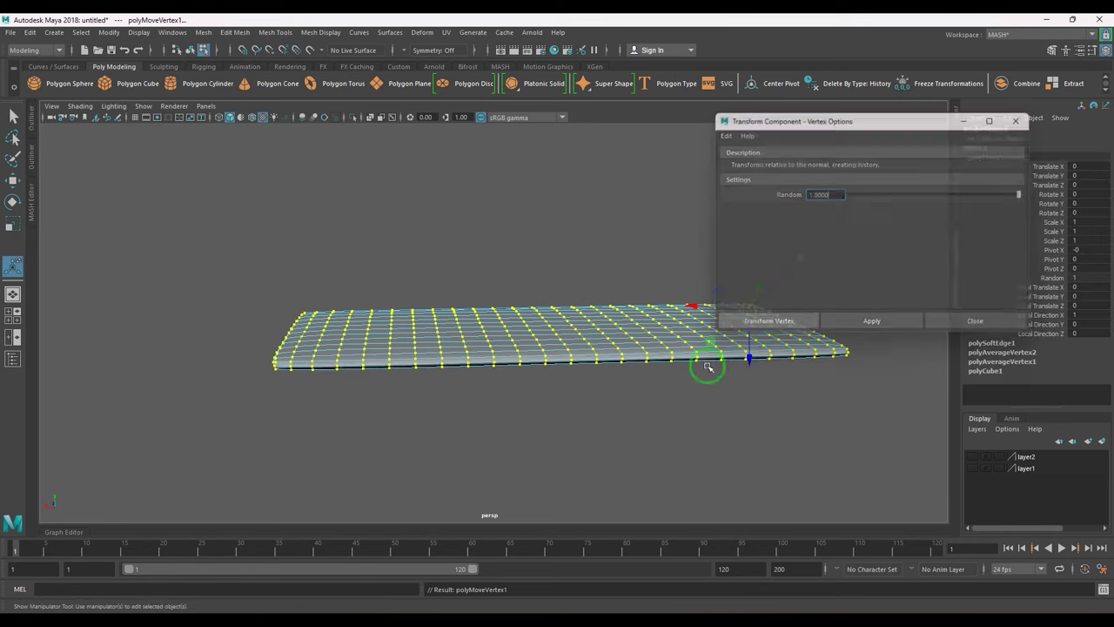
{"action": "left_click_drag", "start_coordinate": [754, 355], "coordinate": [754, 361]}
{"action": "right_click_drag", "start_coordinate": [604, 350], "coordinate": [699, 313]}
{"action": "left_click", "coordinate": [662, 422]}
{"action": "left_click_drag", "start_coordinate": [525, 290], "coordinate": [637, 402]}
{"action": "left_click", "coordinate": [639, 399]}
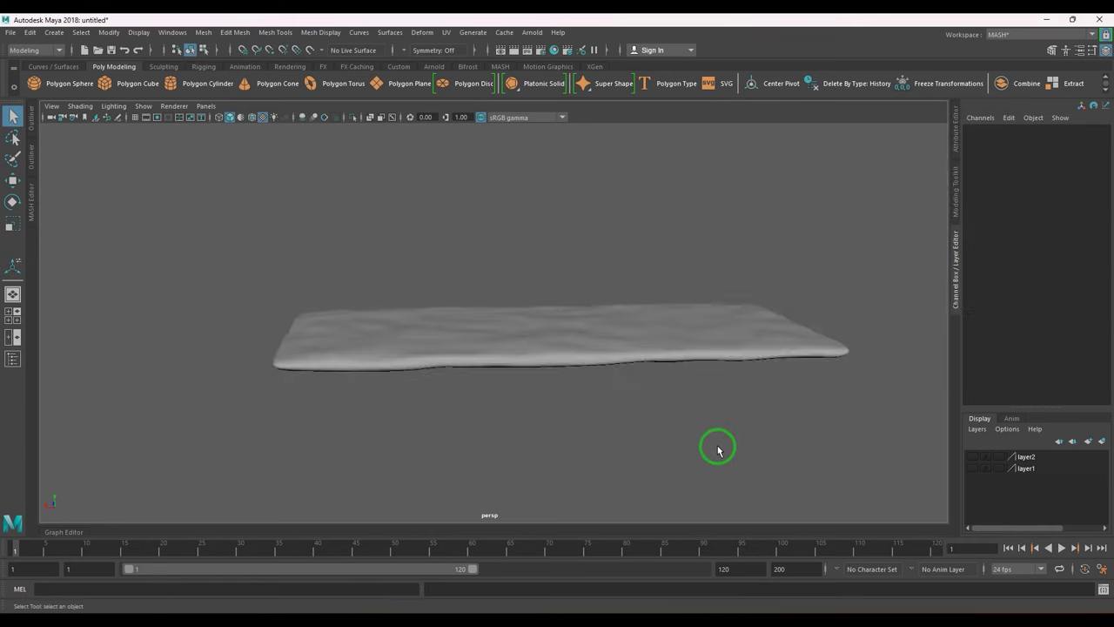
- Show the biscuit halves' layer (layer2) and scale the filling slab to 15.503 in X and 7.403 in Z
{"action": "left_click_drag", "start_coordinate": [716, 448], "coordinate": [563, 424], "text": "alt"}
{"action": "left_click", "coordinate": [973, 456]}
{"action": "left_click", "coordinate": [572, 344]}
{"action": "left_click_drag", "start_coordinate": [572, 344], "coordinate": [627, 394], "text": "alt"}
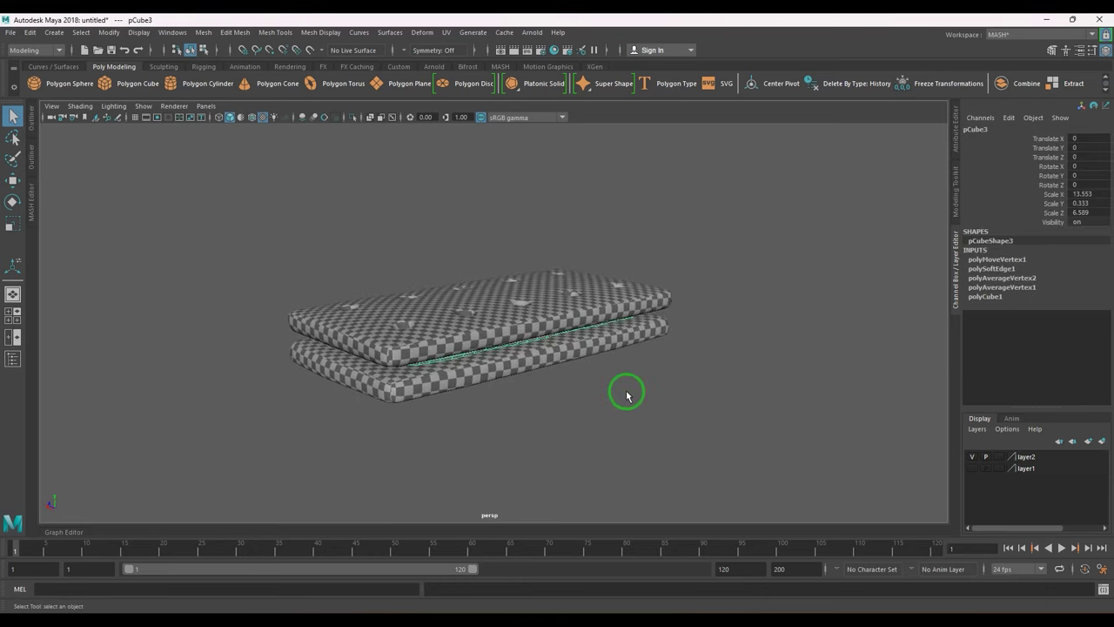
{"action": "key", "text": "r"}
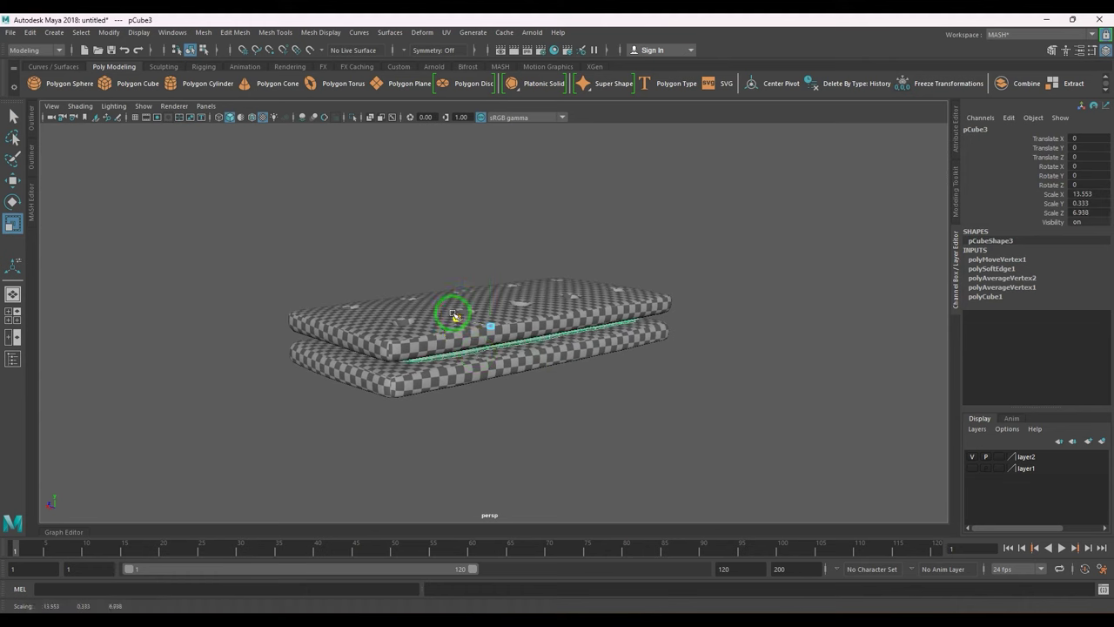
{"action": "left_click_drag", "start_coordinate": [568, 332], "coordinate": [572, 333], "text": "alt"}
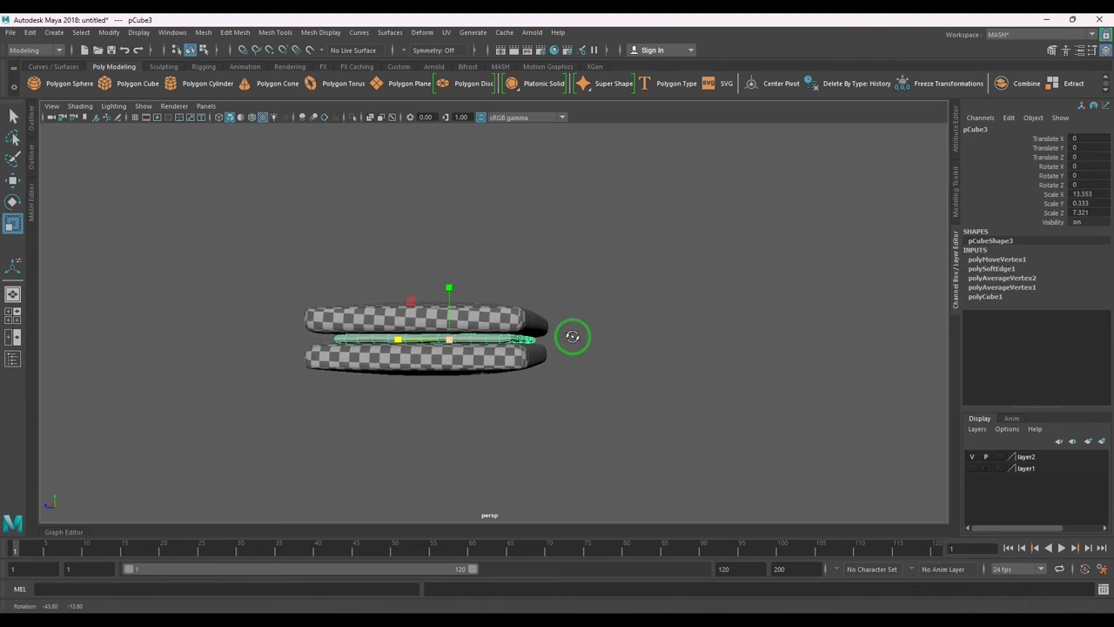
{"action": "left_click_drag", "start_coordinate": [400, 340], "coordinate": [529, 366]}
{"action": "left_click_drag", "start_coordinate": [468, 342], "coordinate": [474, 340]}
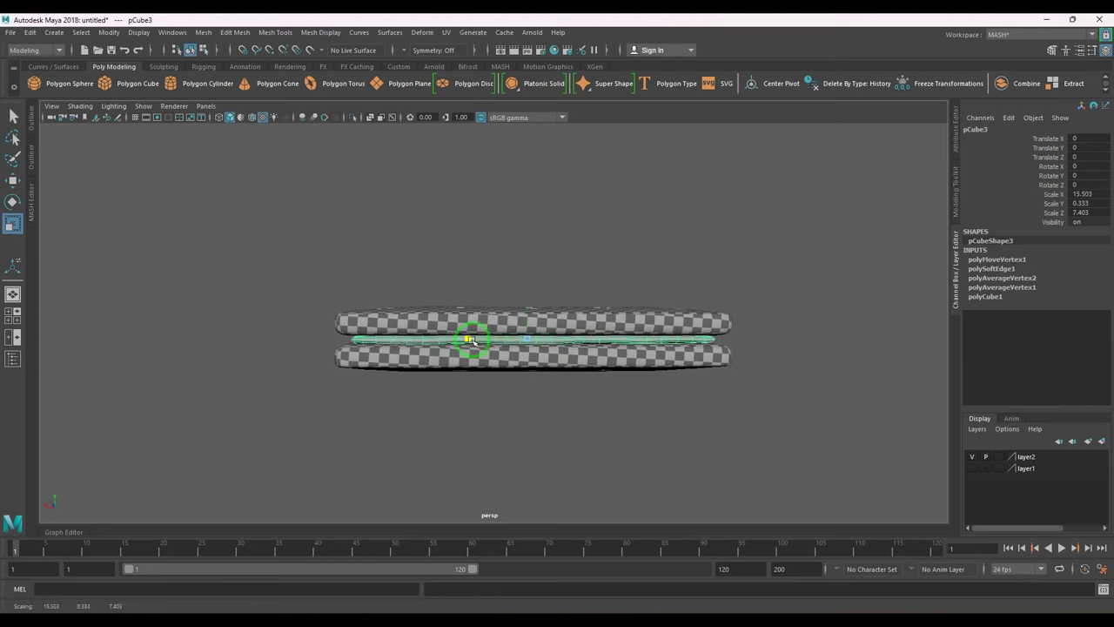
{"action": "left_click", "coordinate": [578, 406]}
{"action": "left_click_drag", "start_coordinate": [578, 405], "coordinate": [568, 433], "text": "alt"}
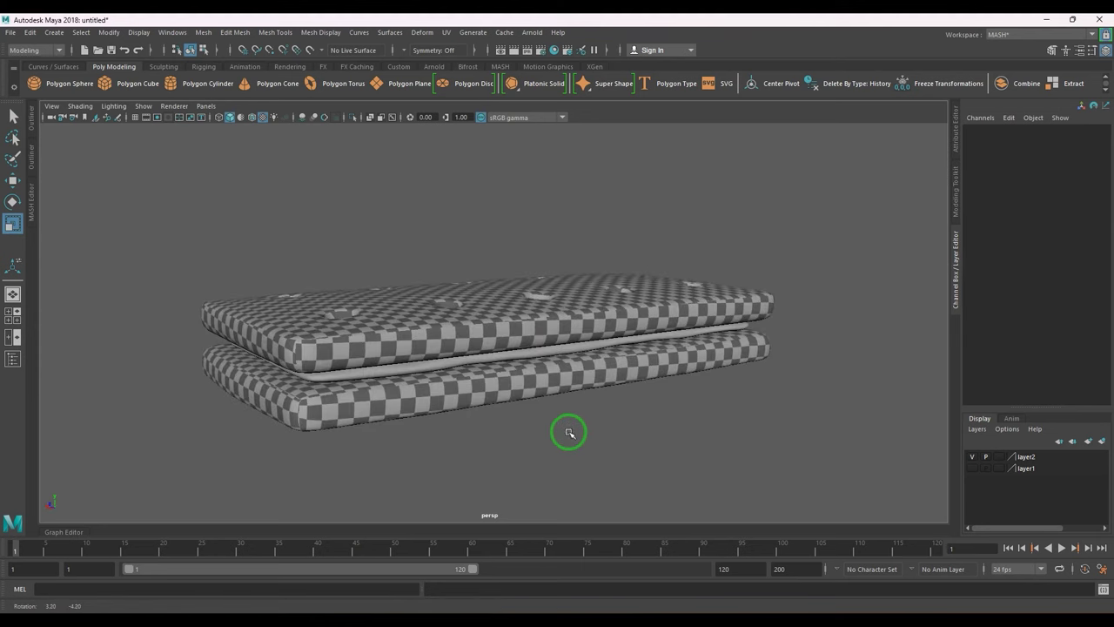
- Select the filling slab and open the UV Editor, placing it beside the model
{"action": "left_click", "coordinate": [556, 355]}
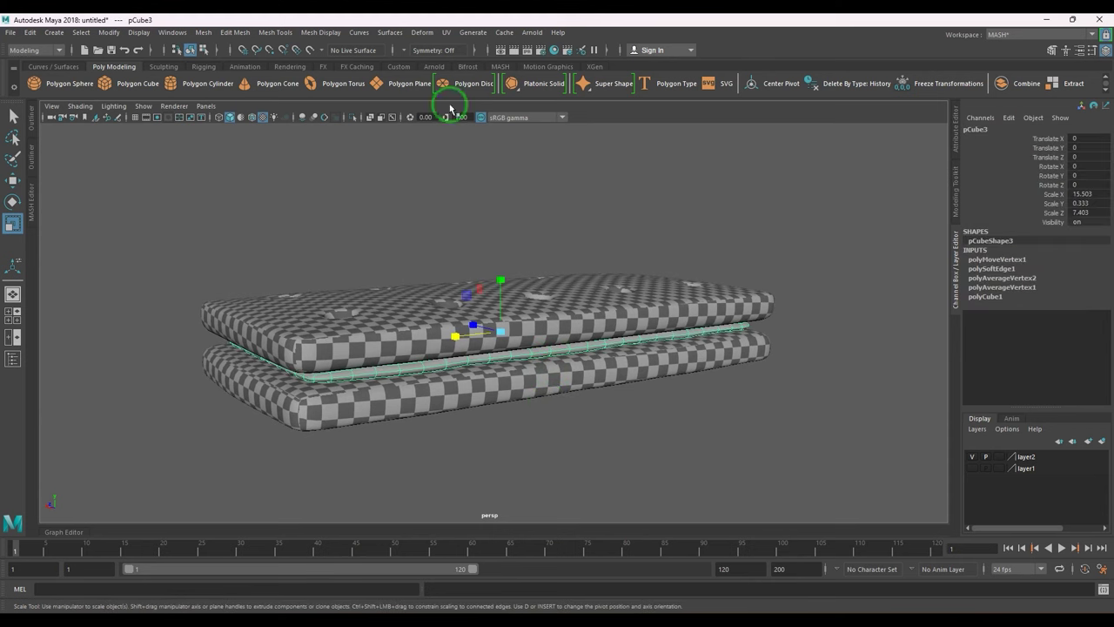
{"action": "left_click", "coordinate": [446, 33]}
{"action": "left_click", "coordinate": [534, 218]}
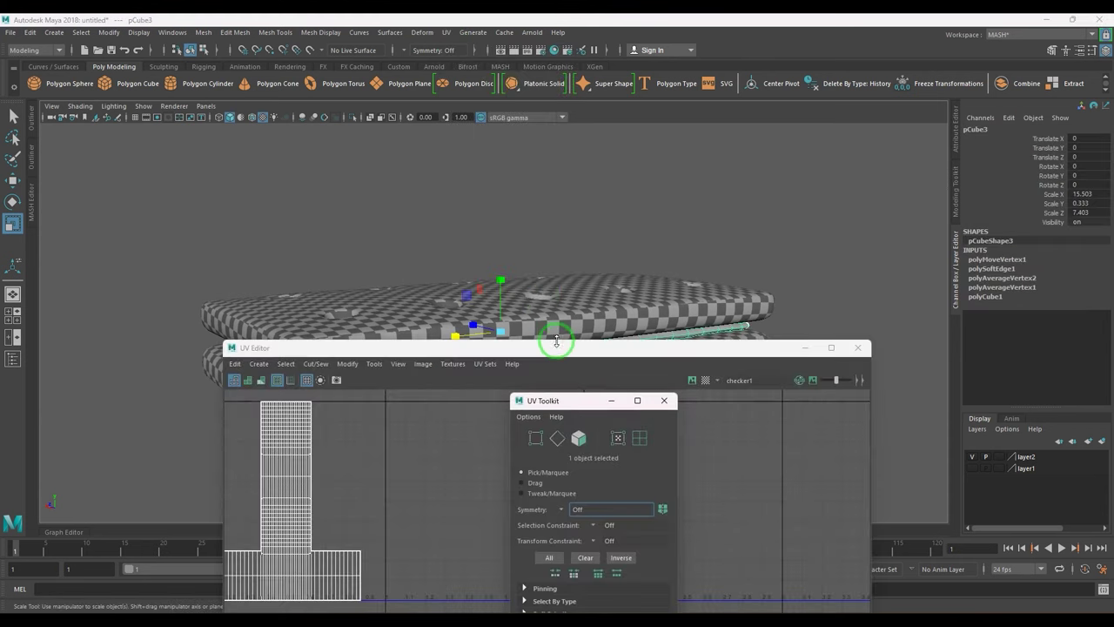
{"action": "left_click_drag", "start_coordinate": [556, 340], "coordinate": [871, 141]}
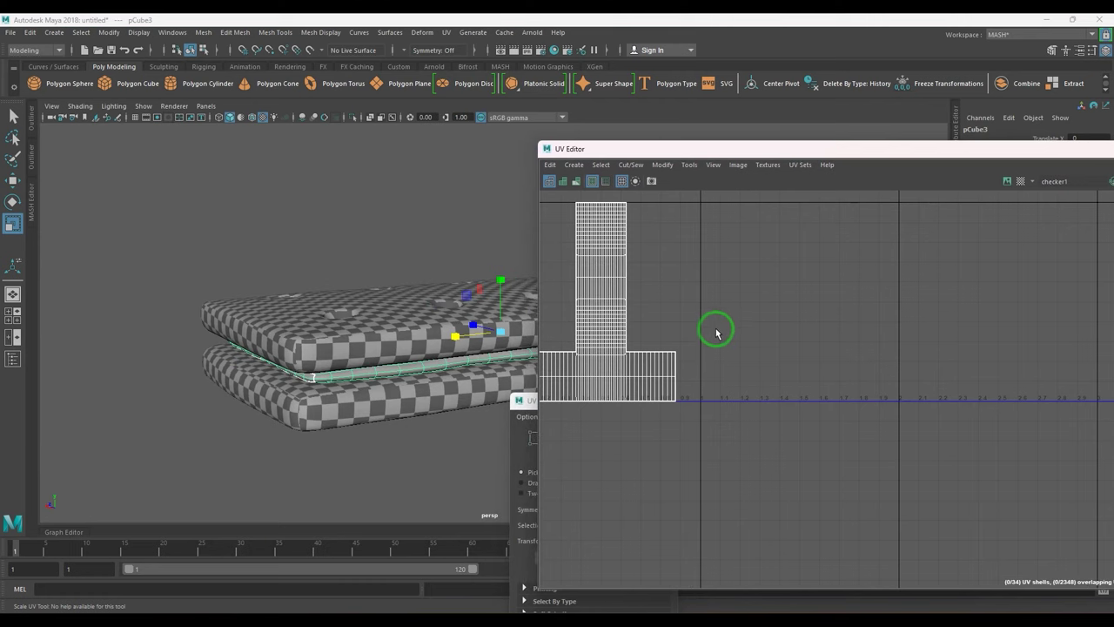
- Try to unfold all of the filling slab's UVs without adding new seams
{"action": "middle_click_drag", "start_coordinate": [701, 334], "coordinate": [894, 336], "text": "alt"}
{"action": "right_click_drag", "start_coordinate": [702, 314], "coordinate": [703, 264]}
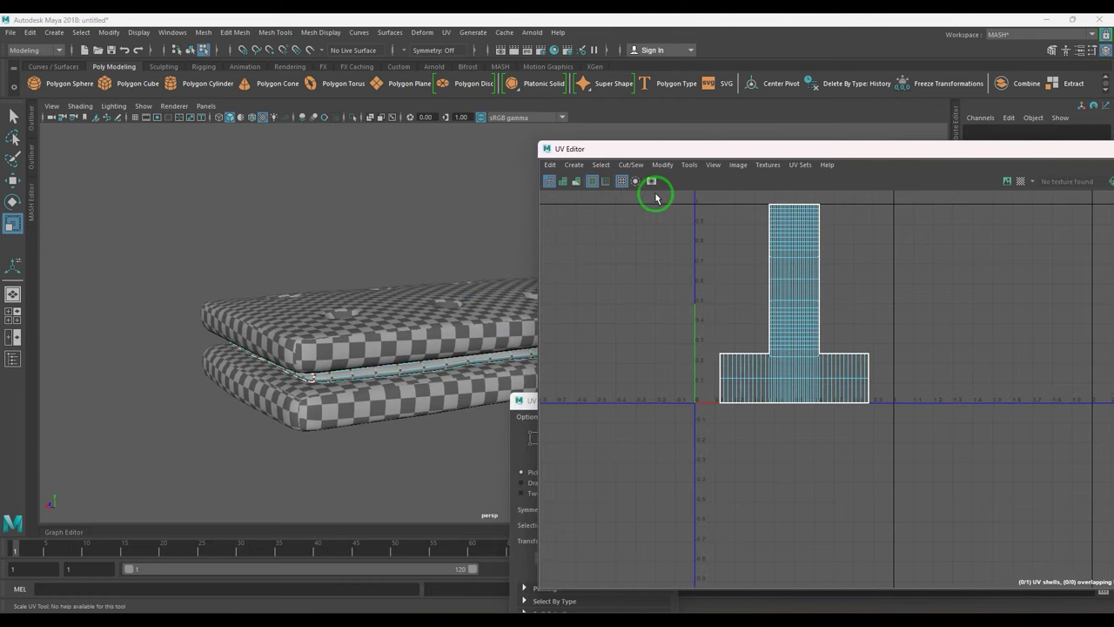
{"action": "left_click_drag", "start_coordinate": [656, 199], "coordinate": [923, 400]}
{"action": "right_click", "coordinate": [877, 260], "text": "shift"}
{"action": "mouse_move", "coordinate": [829, 286]}
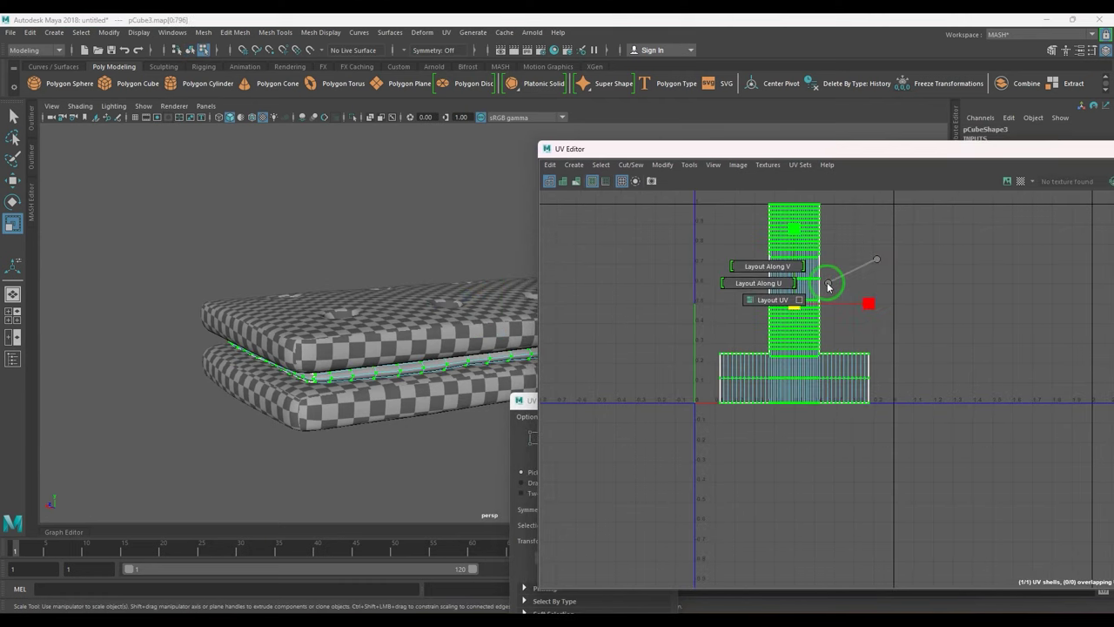
{"action": "right_click_drag", "start_coordinate": [829, 285], "coordinate": [835, 284], "text": "shift"}
{"action": "right_click_drag", "start_coordinate": [887, 253], "coordinate": [665, 253], "text": "shift"}
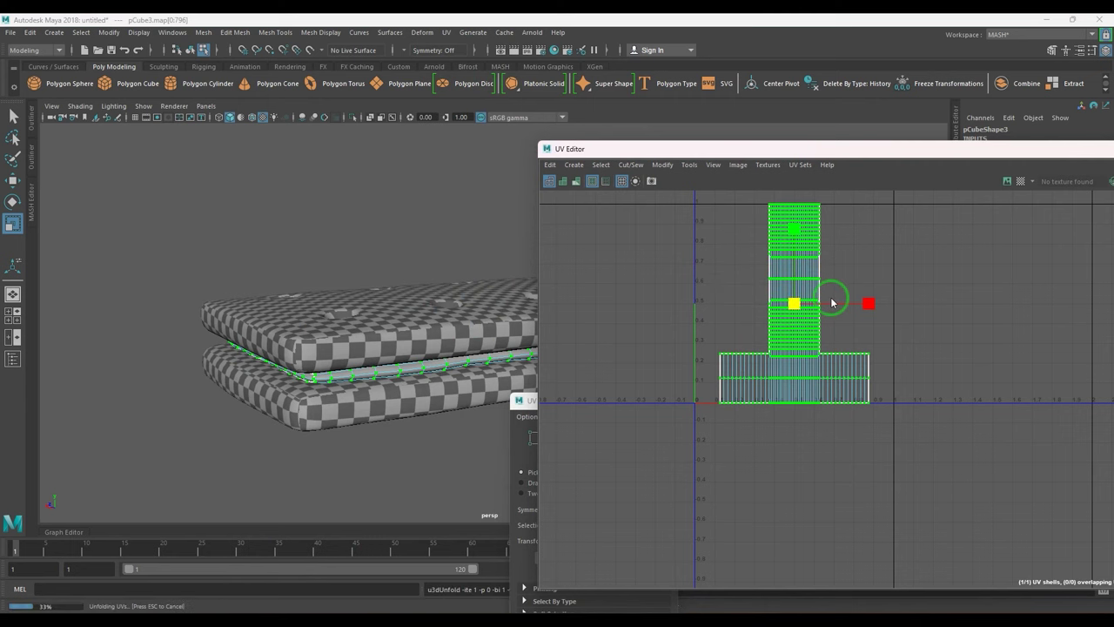
{"action": "left_click", "coordinate": [867, 372]}
{"action": "scroll", "coordinate": [841, 368], "scroll_direction": "up", "scroll_amount": 3}
{"action": "middle_click_drag", "start_coordinate": [841, 326], "coordinate": [904, 423], "text": "alt"}
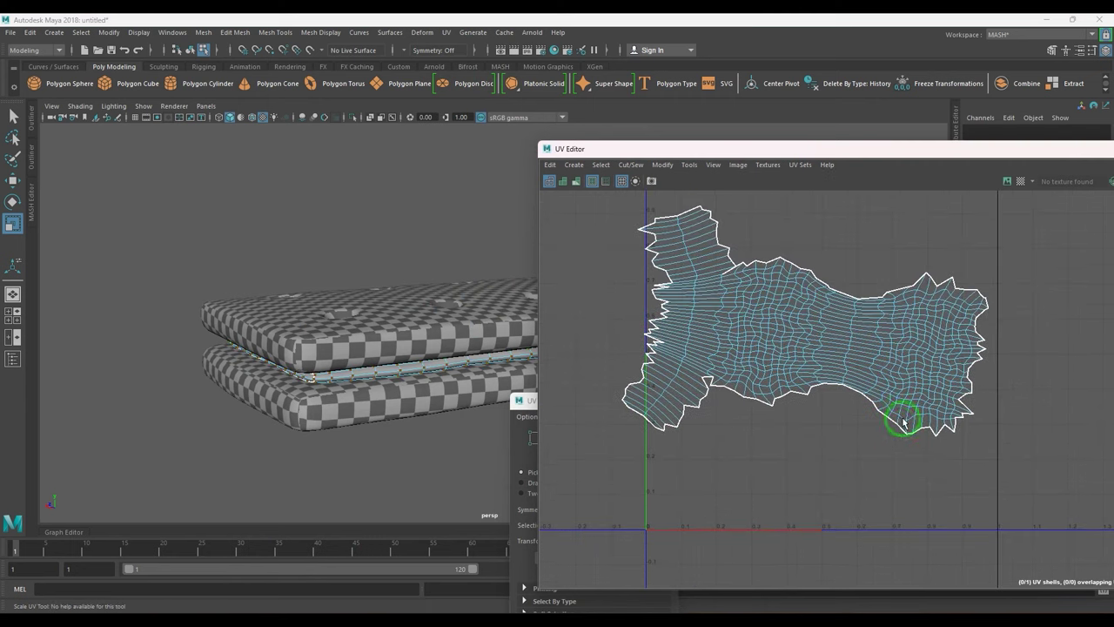
{"action": "key", "text": "ctrl+z"}
{"action": "key", "text": "ctrl+z"}
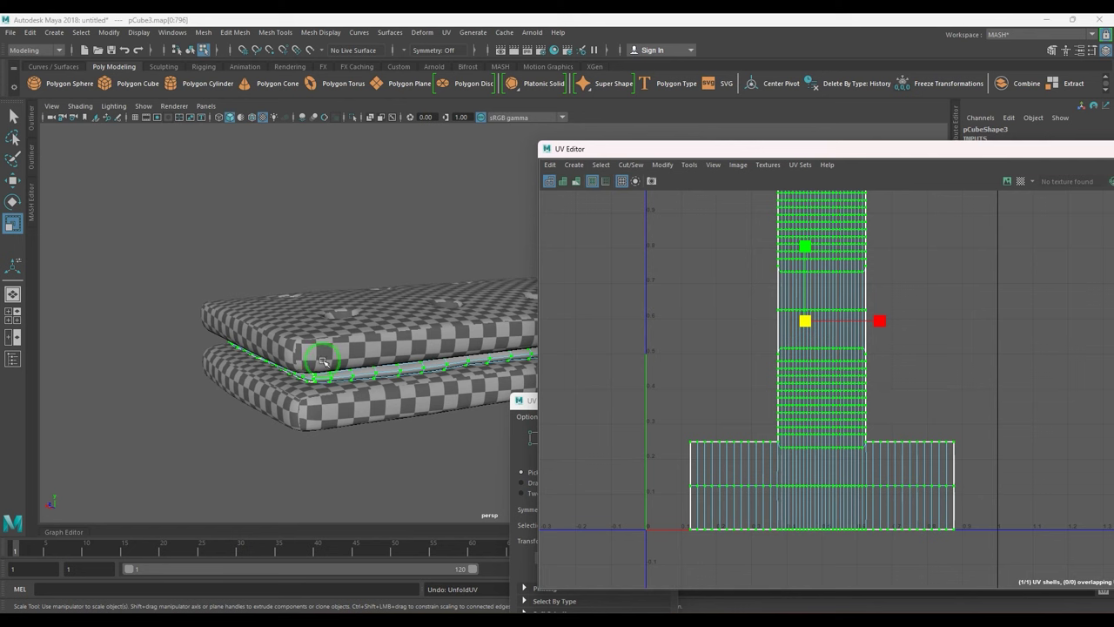
- Isolate the filling slab and apply a planar UV projection from the Y axis, fitted to the bounding box
{"action": "key", "text": "F8"}
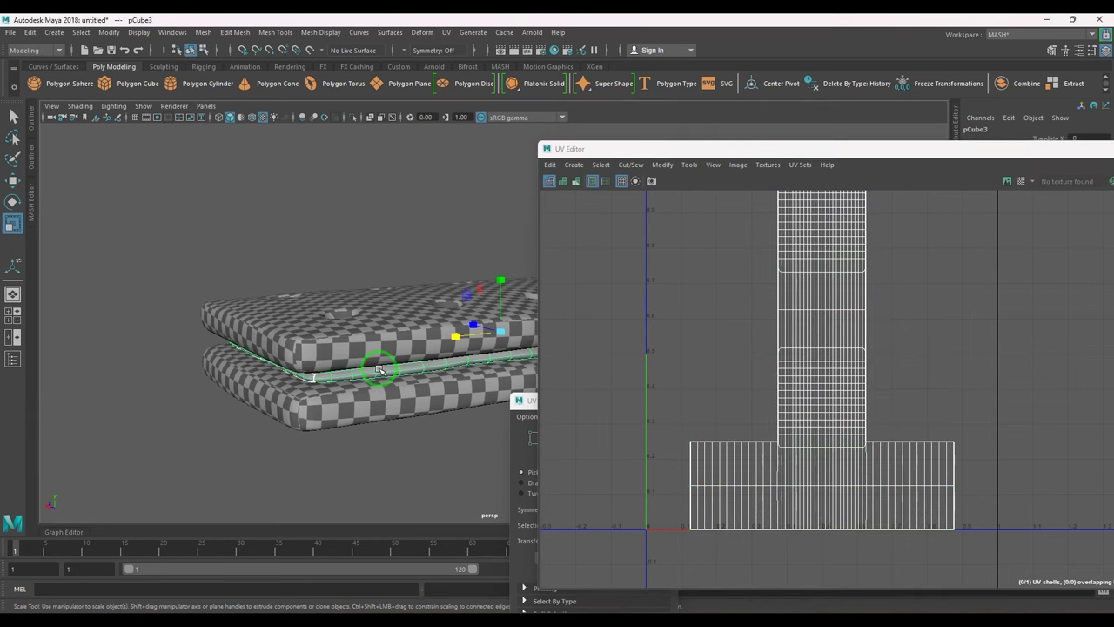
{"action": "key", "text": "ctrl+1"}
{"action": "left_click_drag", "start_coordinate": [378, 370], "coordinate": [582, 316], "text": "alt"}
{"action": "left_click", "coordinate": [447, 32]}
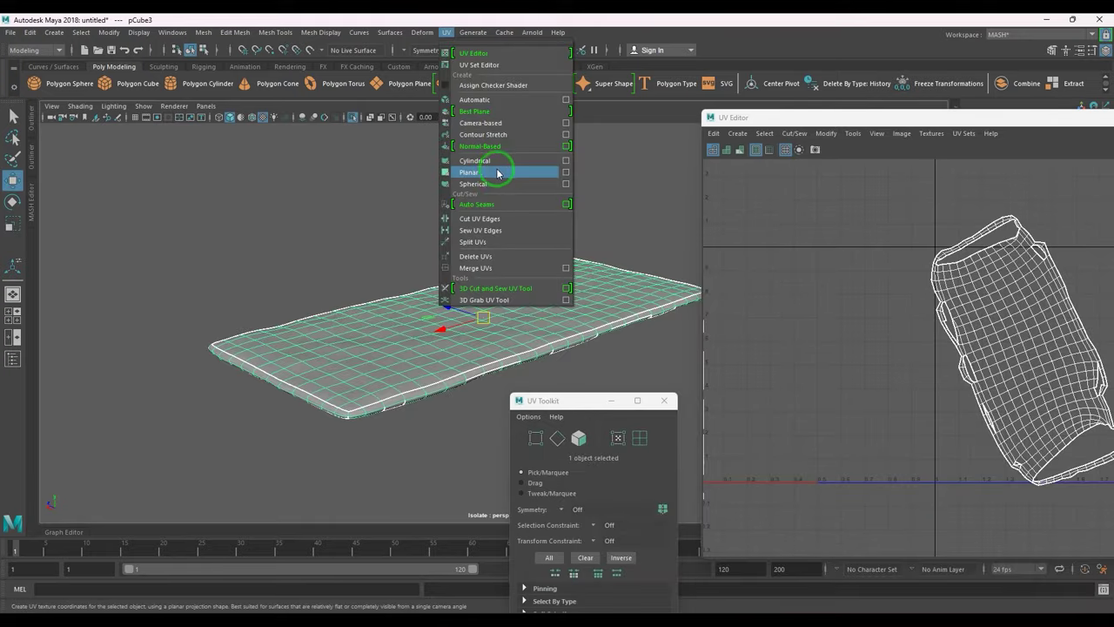
{"action": "left_click", "coordinate": [567, 172]}
{"action": "left_click", "coordinate": [768, 321]}
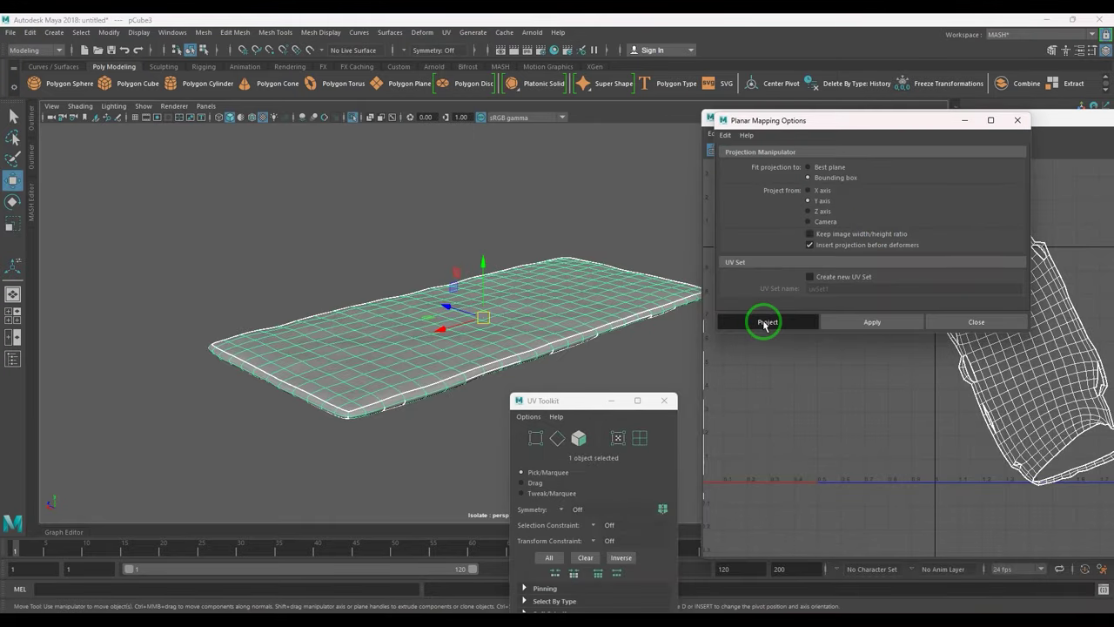
- Cut the filling slab's UVs along the upper rim edges of both short ends and one long side
{"action": "key", "text": "q"}
{"action": "left_click_drag", "start_coordinate": [472, 378], "coordinate": [494, 336], "text": "alt"}
{"action": "right_click_drag", "start_coordinate": [494, 336], "coordinate": [493, 296]}
{"action": "left_click", "coordinate": [497, 320]}
{"action": "left_click_drag", "start_coordinate": [437, 346], "coordinate": [519, 350], "text": "alt"}
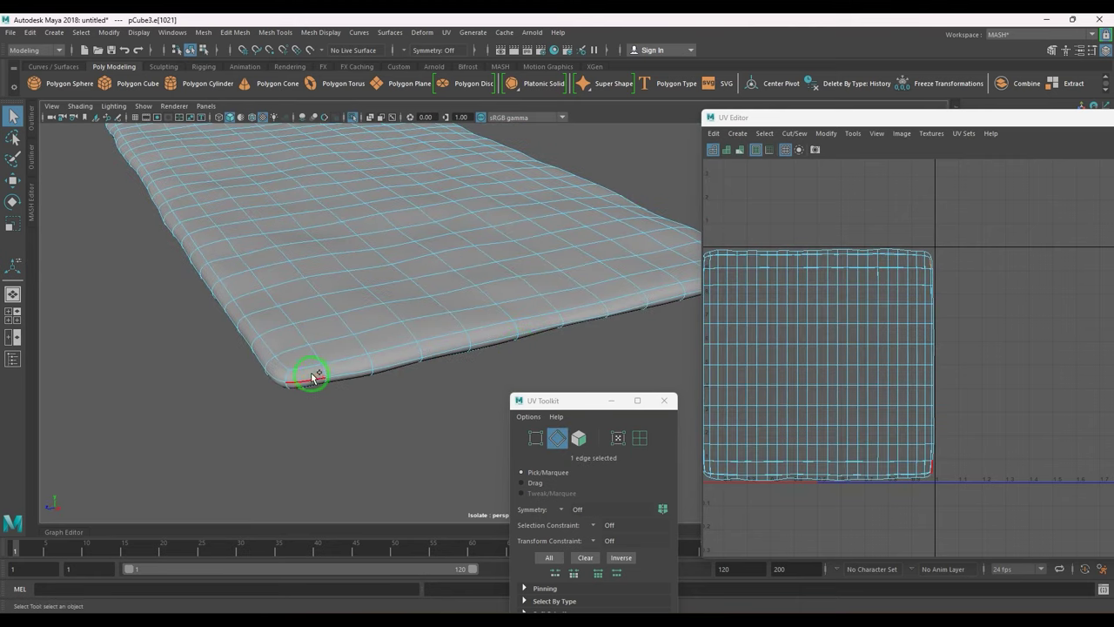
{"action": "right_click_drag", "start_coordinate": [904, 302], "coordinate": [823, 339], "text": "shift"}
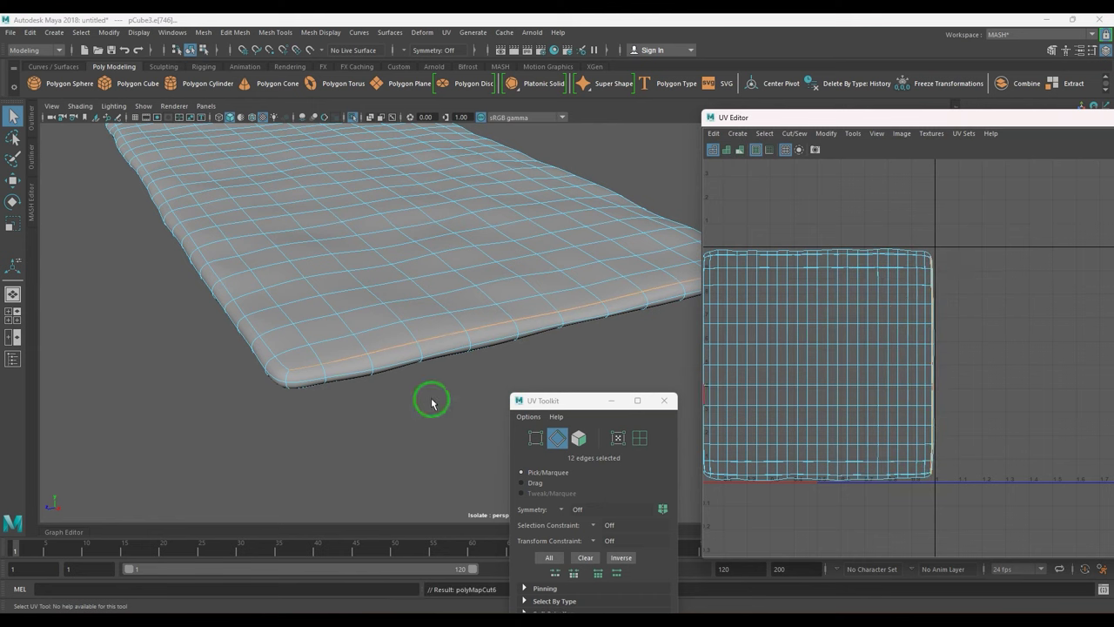
{"action": "left_click", "coordinate": [281, 365]}
{"action": "left_click_drag", "start_coordinate": [289, 376], "coordinate": [369, 366], "text": "alt"}
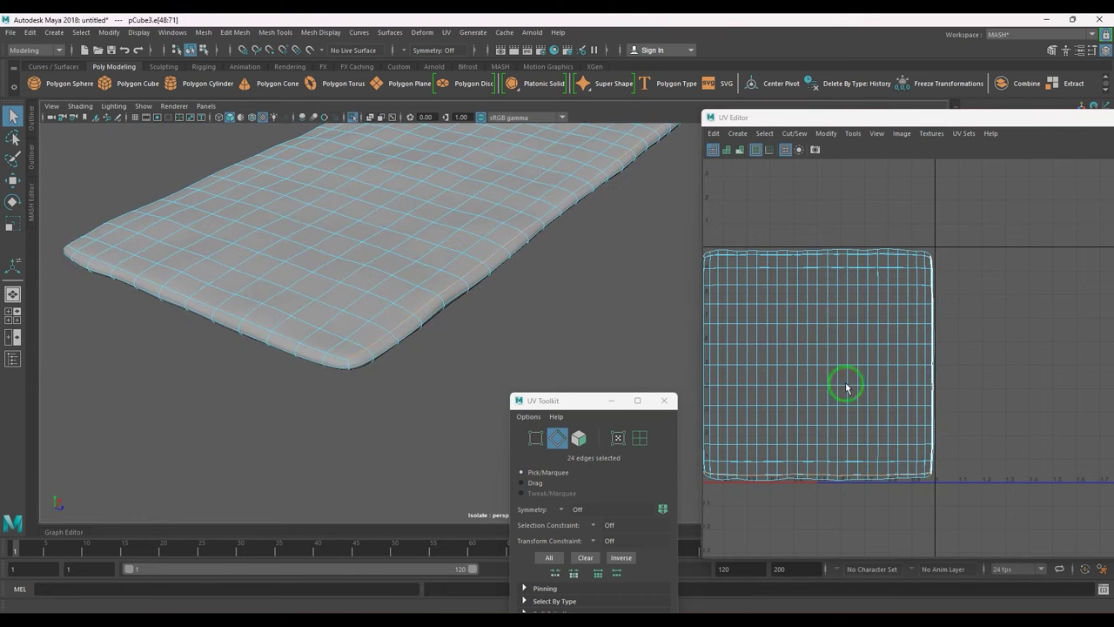
{"action": "right_click_drag", "start_coordinate": [897, 322], "coordinate": [845, 358], "text": "shift"}
{"action": "left_click_drag", "start_coordinate": [278, 352], "coordinate": [519, 343], "text": "alt"}
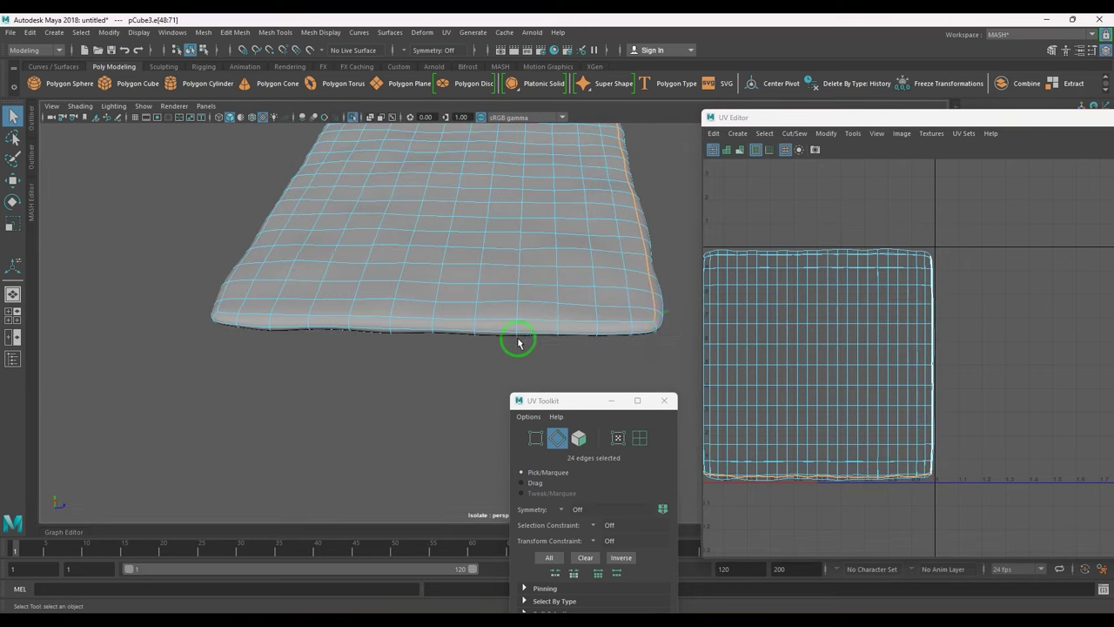
{"action": "left_click", "coordinate": [641, 325]}
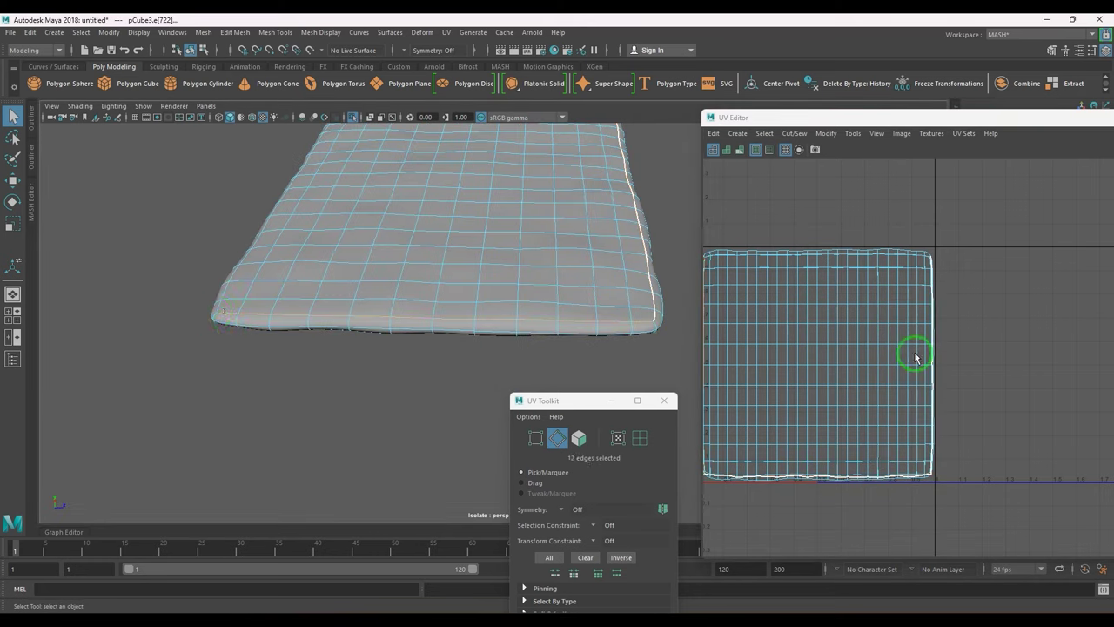
{"action": "right_click_drag", "start_coordinate": [933, 314], "coordinate": [851, 338], "text": "shift"}
- Cut the filling slab's UVs down the vertical edges at the first two corners
{"action": "left_click_drag", "start_coordinate": [522, 306], "coordinate": [433, 255], "text": "alt"}
{"action": "left_click", "coordinate": [432, 290]}
{"action": "middle_click_drag", "start_coordinate": [433, 255], "coordinate": [427, 376], "text": "alt"}
{"action": "scroll", "coordinate": [426, 348], "scroll_direction": "up", "scroll_amount": 3}
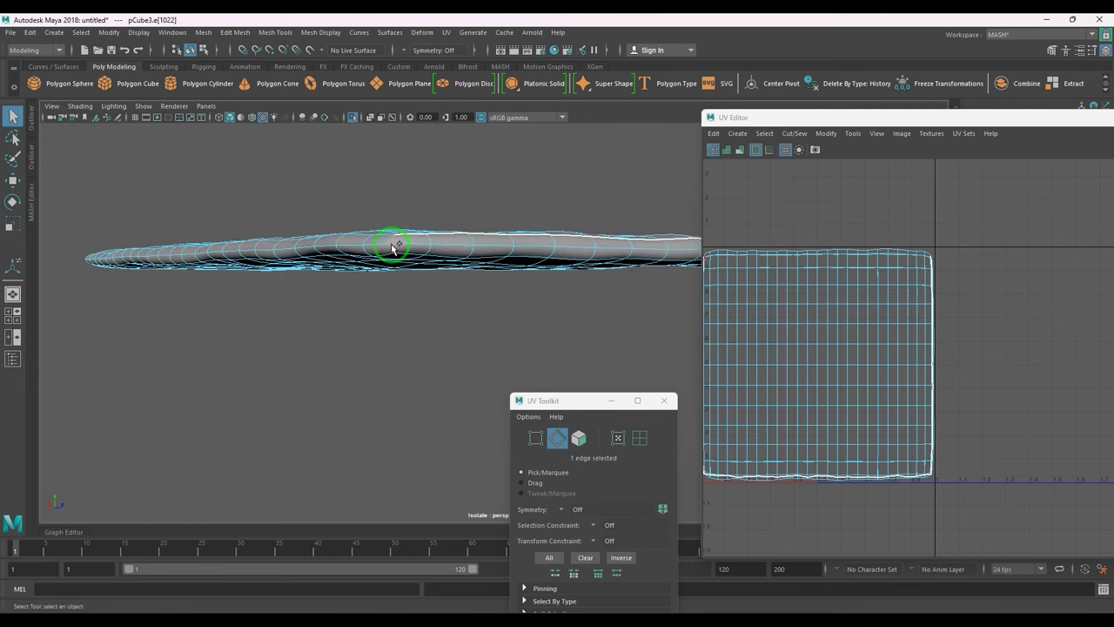
{"action": "right_click_drag", "start_coordinate": [874, 286], "coordinate": [815, 317], "text": "shift"}
{"action": "left_click_drag", "start_coordinate": [515, 311], "coordinate": [376, 312], "text": "alt"}
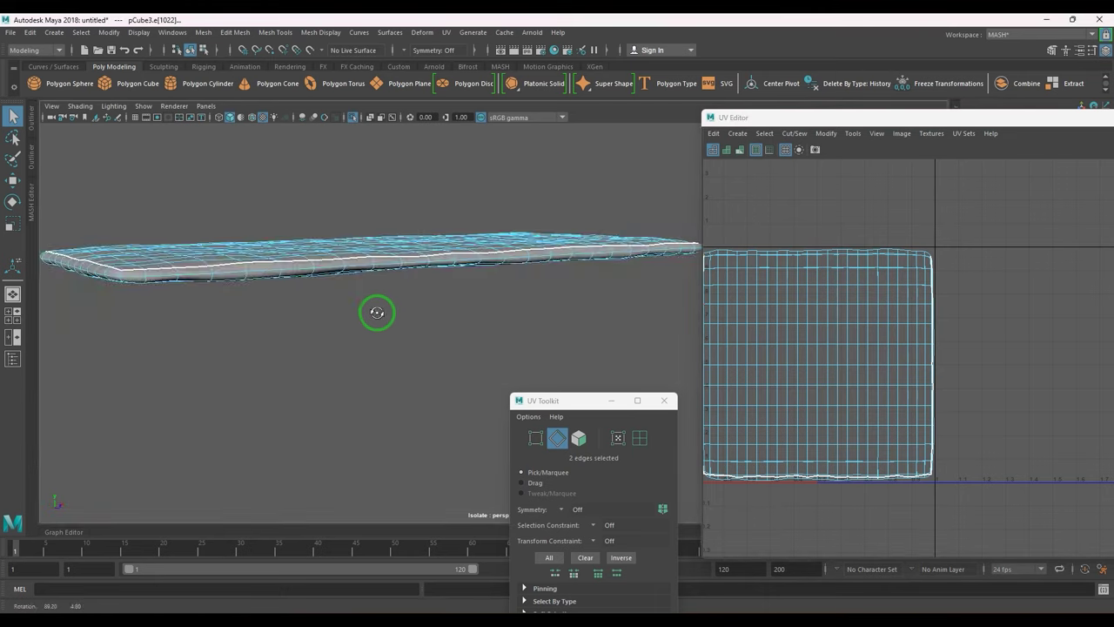
{"action": "left_click_drag", "start_coordinate": [432, 332], "coordinate": [241, 269], "text": "alt"}
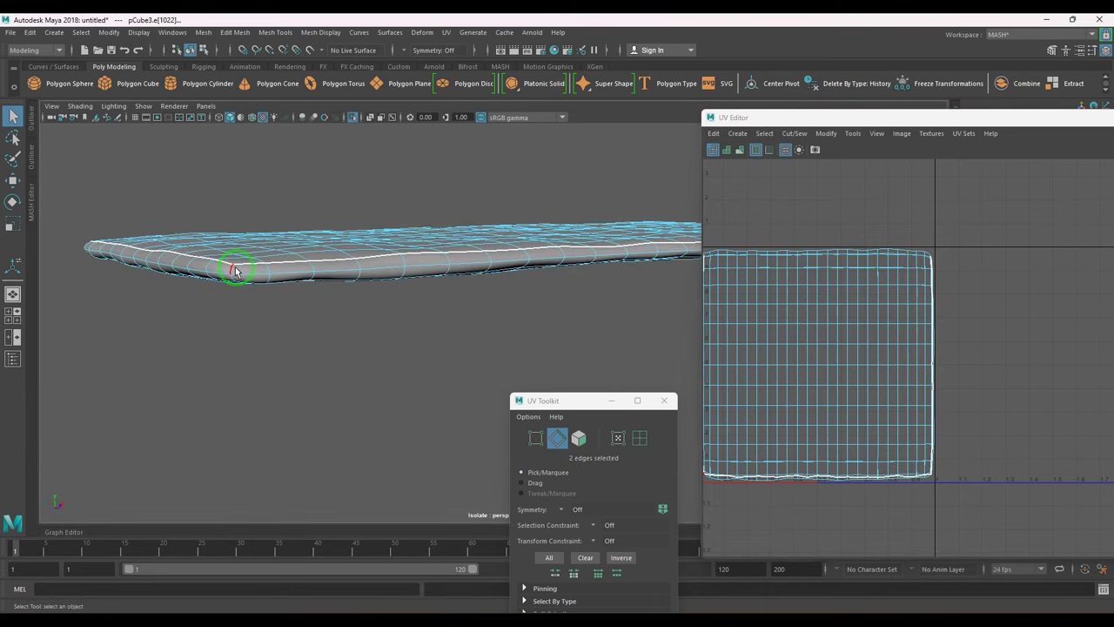
{"action": "right_click_drag", "start_coordinate": [850, 307], "coordinate": [805, 312], "text": "shift"}
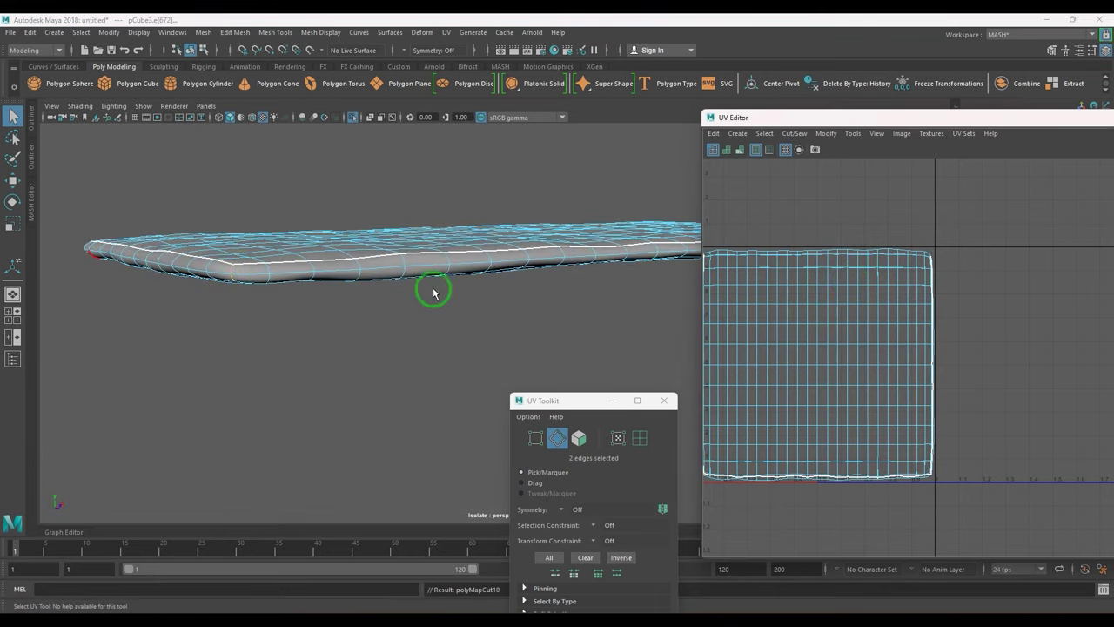
- Cut the filling slab's UVs down the vertical edges at the two remaining corners
{"action": "left_click_drag", "start_coordinate": [433, 288], "coordinate": [411, 302], "text": "alt"}
{"action": "right_click_drag", "start_coordinate": [938, 287], "coordinate": [897, 305], "text": "shift"}
{"action": "left_click_drag", "start_coordinate": [552, 348], "coordinate": [475, 352], "text": "alt"}
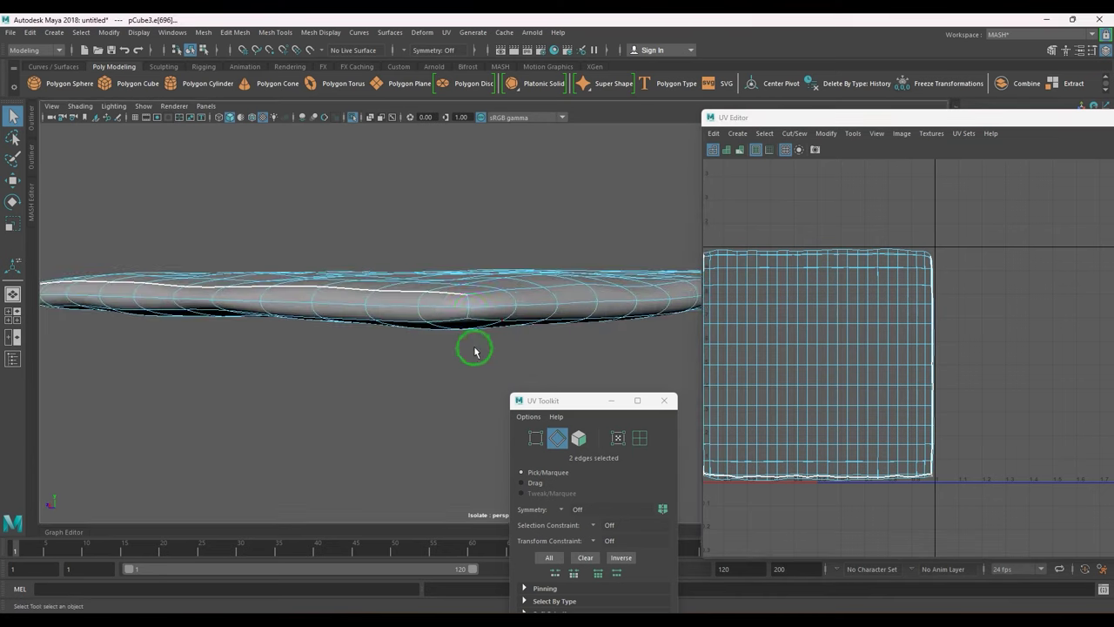
{"action": "right_click_drag", "start_coordinate": [819, 291], "coordinate": [781, 308], "text": "shift"}
{"action": "left_click", "coordinate": [467, 301]}
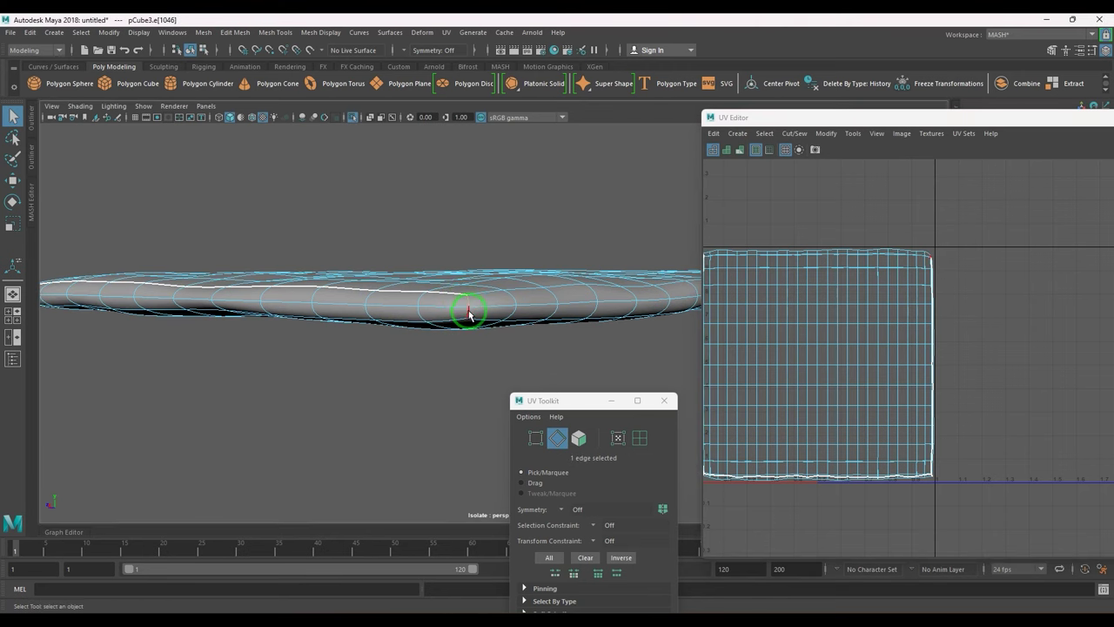
{"action": "right_click_drag", "start_coordinate": [801, 263], "coordinate": [771, 283], "text": "shift"}
- Select all of the filling slab's UVs and unfold them
{"action": "scroll", "coordinate": [879, 306], "scroll_direction": "down", "scroll_amount": 3}
{"action": "right_click_drag", "start_coordinate": [810, 323], "coordinate": [881, 330]}
{"action": "left_click_drag", "start_coordinate": [740, 230], "coordinate": [996, 494]}
{"action": "right_click_drag", "start_coordinate": [910, 244], "coordinate": [746, 244], "text": "shift"}
- Assign the existing checker material to the filling slab in textured display, end the isolation and close the UV Toolkit
{"action": "right_click_drag", "start_coordinate": [468, 318], "coordinate": [598, 267]}
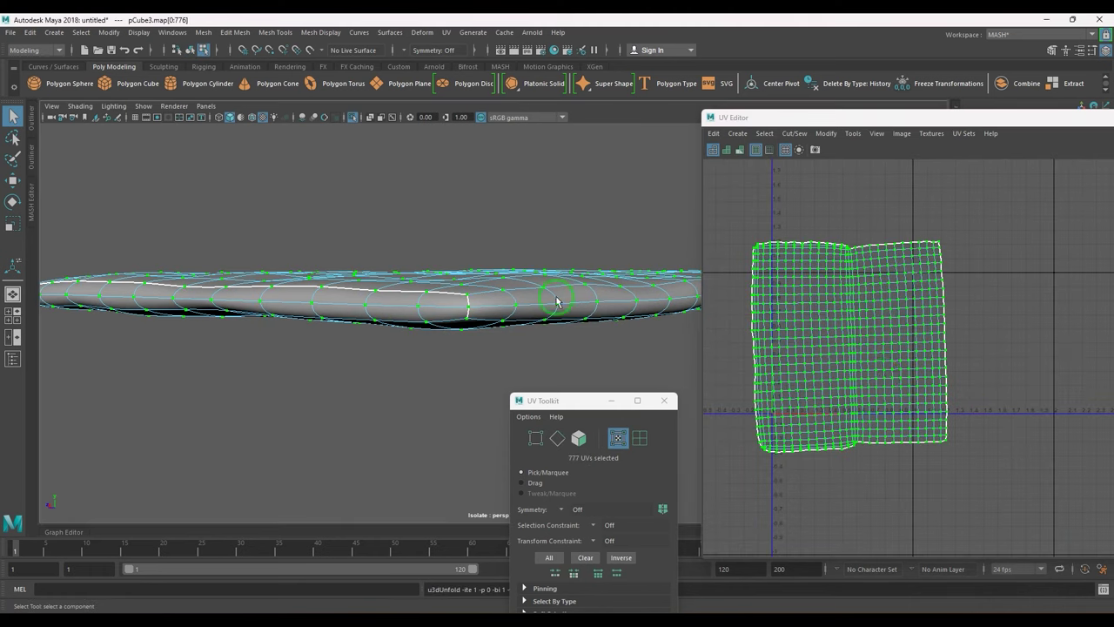
{"action": "key", "text": "6"}
{"action": "right_click_drag", "start_coordinate": [484, 269], "coordinate": [568, 603]}
{"action": "left_click_drag", "start_coordinate": [427, 364], "coordinate": [547, 343], "text": "alt"}
{"action": "left_click", "coordinate": [664, 401]}
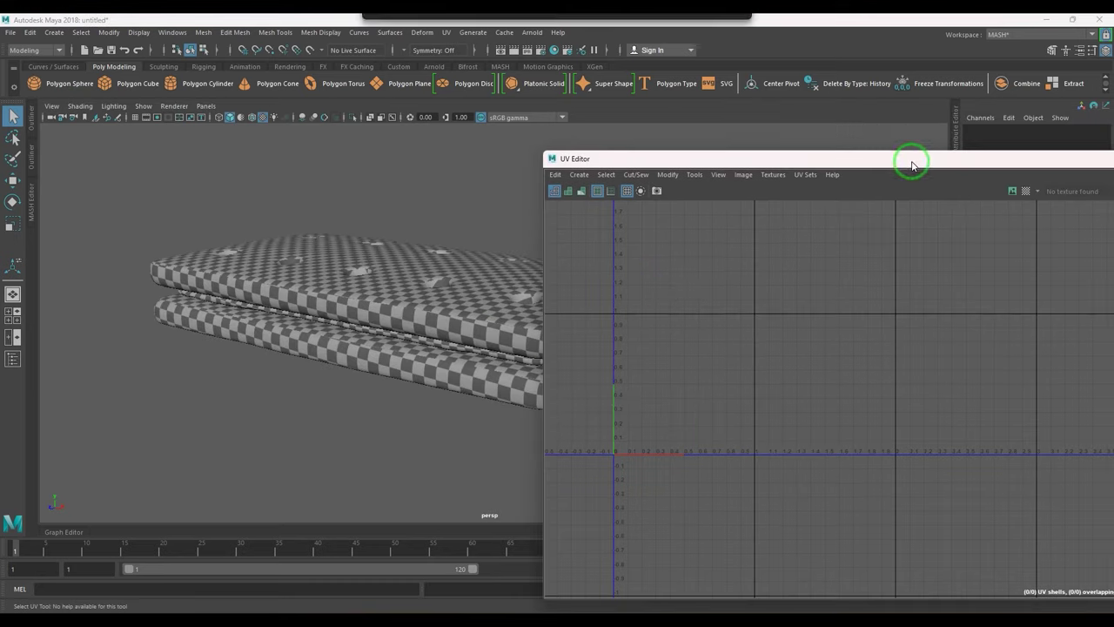
- Select the lower biscuit half to examine its UV layout in the UV Editor
{"action": "left_click", "coordinate": [444, 323]}
{"action": "left_click_drag", "start_coordinate": [443, 323], "coordinate": [394, 333], "text": "alt"}
{"action": "left_click", "coordinate": [425, 347]}
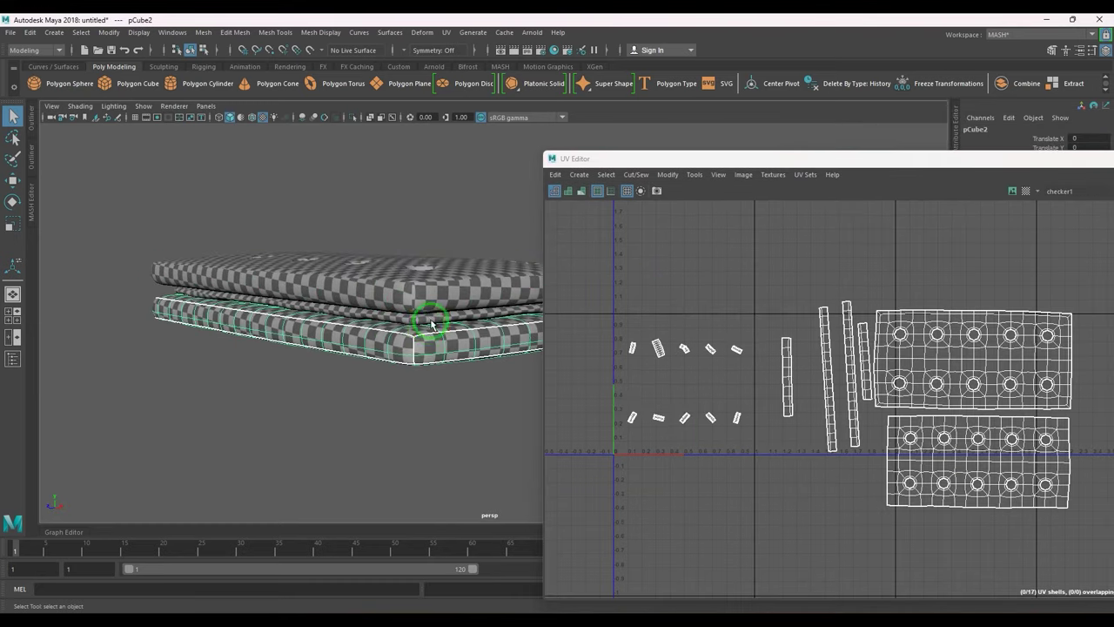
- Inspect the UV shells of the stacked cushions, ending with the lower and upper tufted cushions selected together
{"action": "left_click", "coordinate": [436, 305]}
{"action": "left_click", "coordinate": [430, 324]}
{"action": "left_click", "coordinate": [442, 296]}
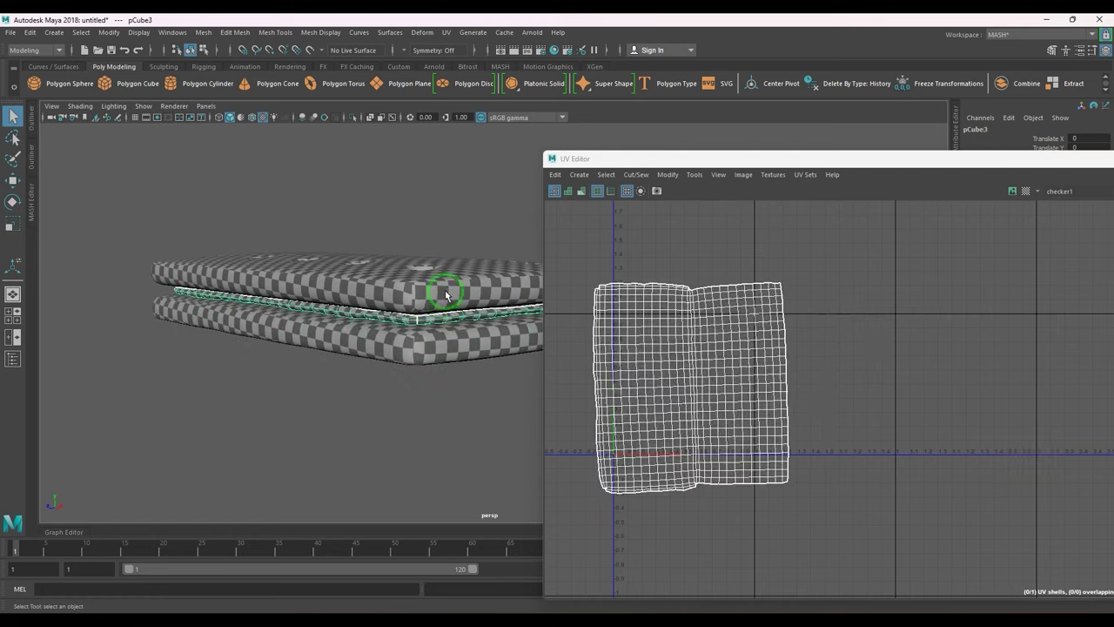
{"action": "left_click", "coordinate": [453, 347]}
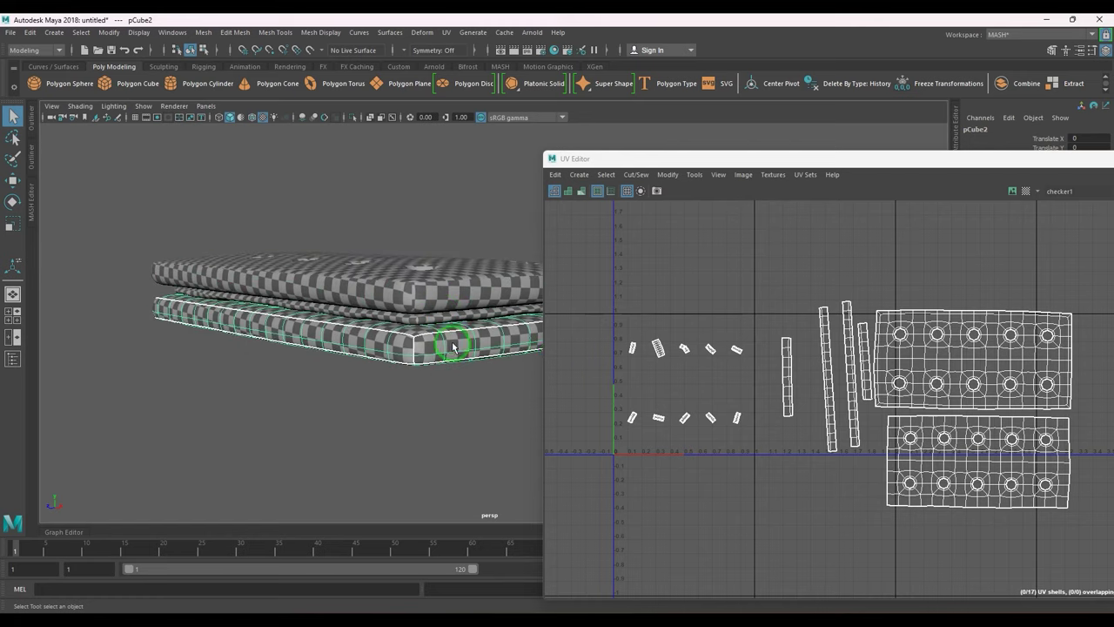
{"action": "left_click", "coordinate": [466, 296], "text": "shift"}
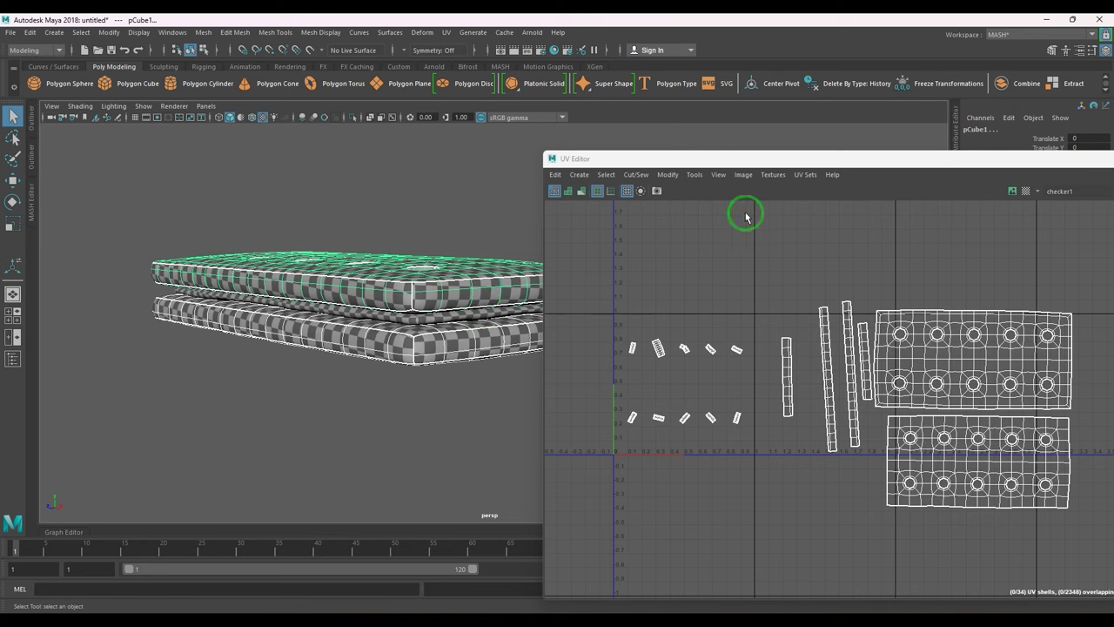
- Select the upper and lower tufted cushions together and freeze their transformations
{"action": "left_click_drag", "start_coordinate": [773, 161], "coordinate": [766, 363]}
{"action": "left_click", "coordinate": [436, 347]}
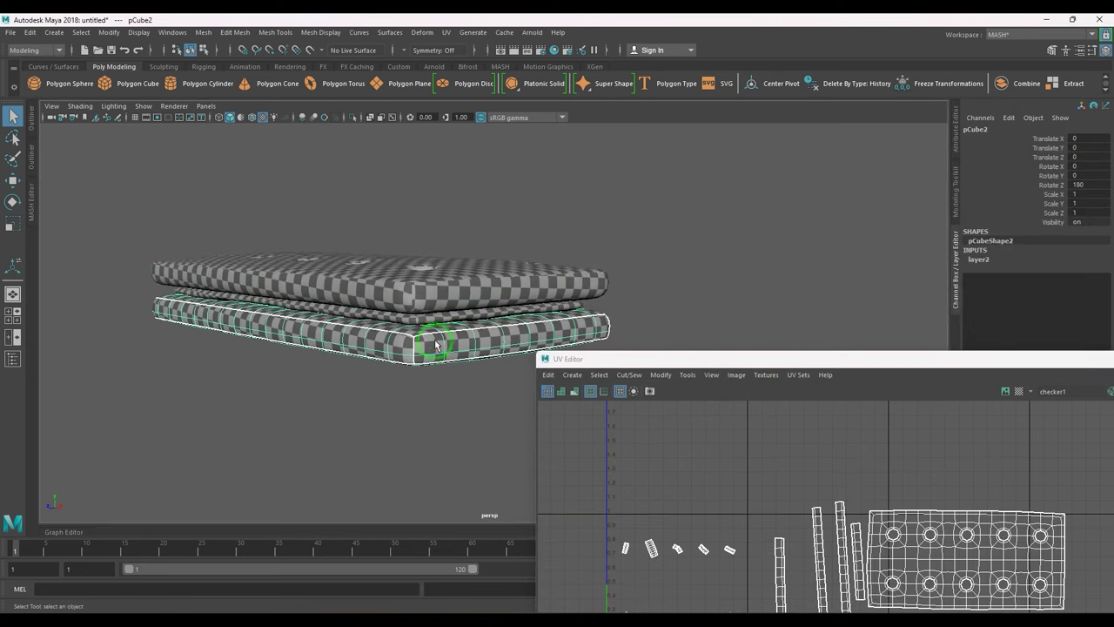
{"action": "left_click", "coordinate": [447, 291]}
{"action": "left_click", "coordinate": [442, 341]}
{"action": "left_click", "coordinate": [440, 299]}
{"action": "left_click", "coordinate": [120, 33]}
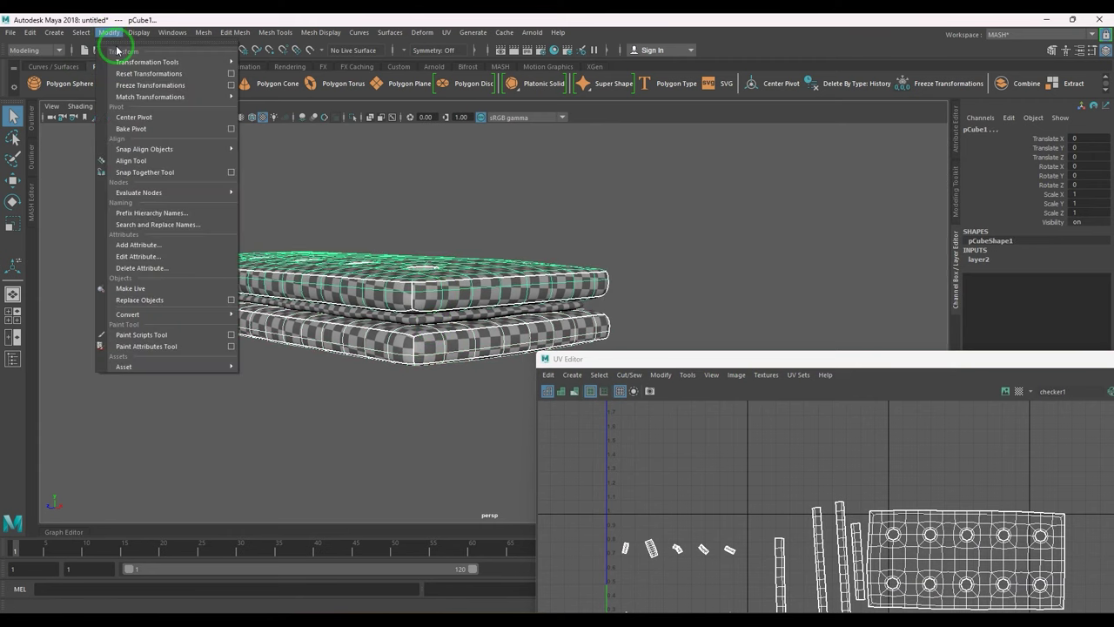
{"action": "left_click", "coordinate": [158, 88]}
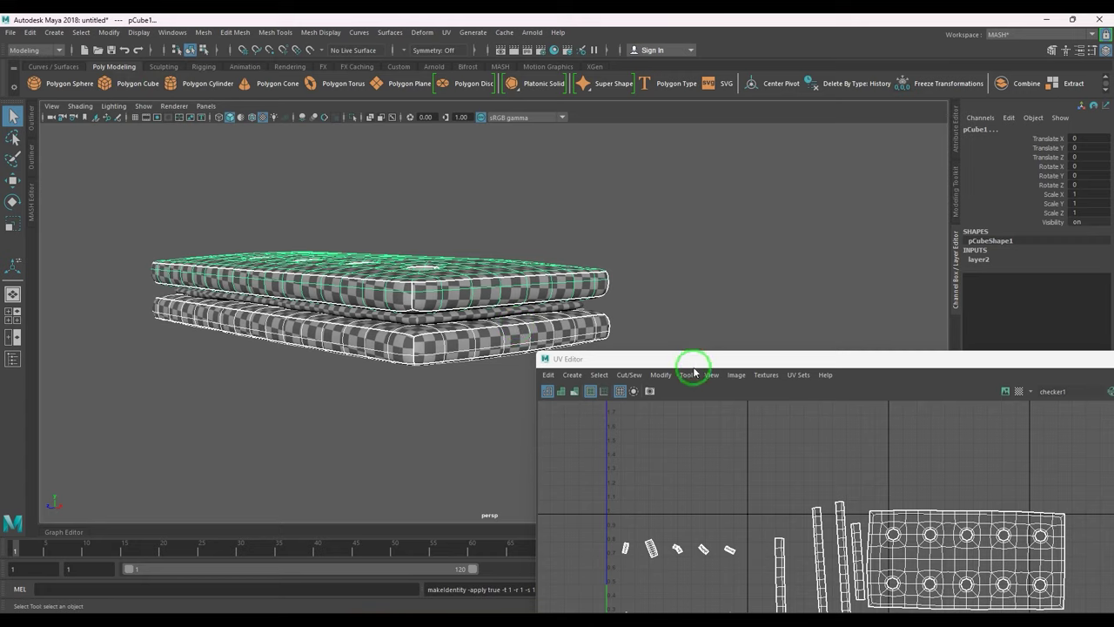
- Lay out both cushions' UVs together with Unfold3D, packing resolution 256, pack together (non-overlapping) and uniform scale mode
{"action": "left_click_drag", "start_coordinate": [694, 373], "coordinate": [650, 137]}
{"action": "left_click", "coordinate": [634, 250]}
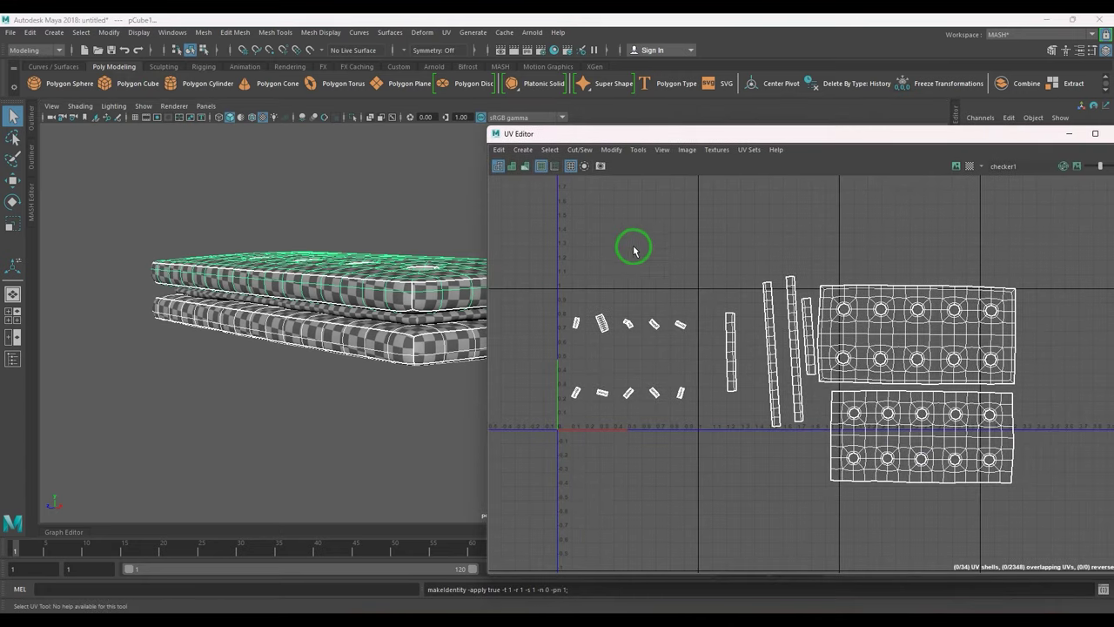
{"action": "left_click", "coordinate": [615, 151]}
{"action": "left_click", "coordinate": [709, 324]}
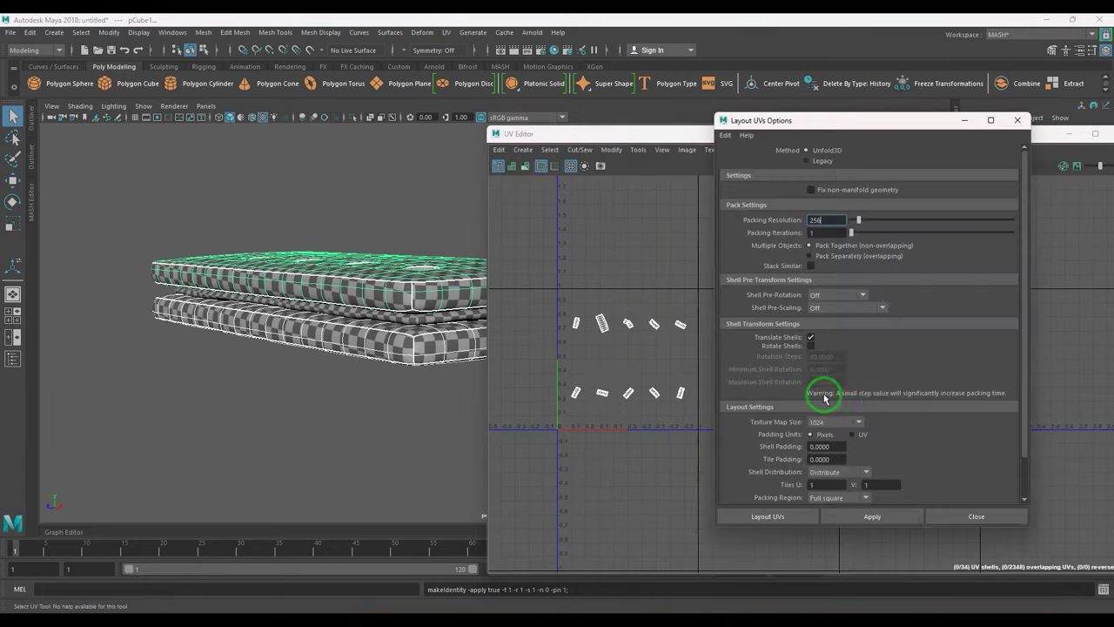
{"action": "scroll", "coordinate": [883, 459], "scroll_direction": "down", "scroll_amount": 2}
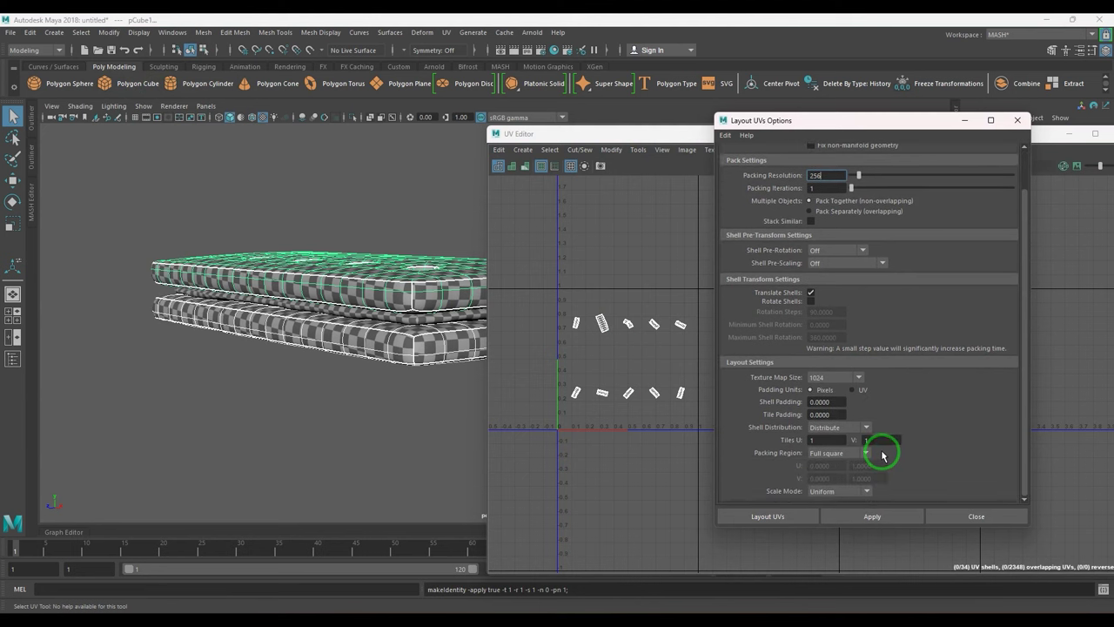
{"action": "left_click", "coordinate": [771, 514]}
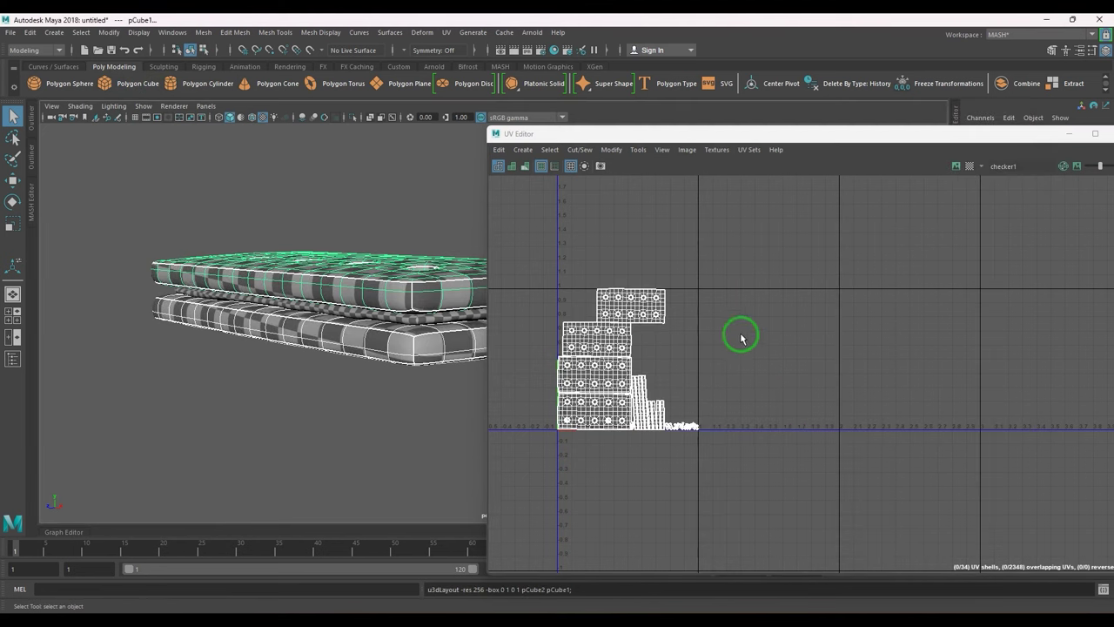
- Select the upper and lower cushions again and switch to UV component selection in the UV Editor
{"action": "left_click_drag", "start_coordinate": [694, 137], "coordinate": [863, 175]}
{"action": "left_click_drag", "start_coordinate": [553, 292], "coordinate": [483, 292], "text": "alt"}
{"action": "left_click", "coordinate": [604, 231]}
{"action": "left_click", "coordinate": [487, 297]}
{"action": "left_click", "coordinate": [480, 331], "text": "shift"}
{"action": "mouse_move", "coordinate": [480, 331]}
{"action": "left_mouse_down", "text": "alt"}
{"action": "mouse_move", "coordinate": [508, 343]}
{"action": "mouse_move", "coordinate": [486, 350]}
{"action": "left_mouse_up", "text": "alt"}
{"action": "scroll", "coordinate": [932, 408], "scroll_direction": "up", "scroll_amount": 3}
{"action": "middle_click_drag", "start_coordinate": [814, 380], "coordinate": [912, 383], "text": "alt"}
{"action": "right_click_drag", "start_coordinate": [823, 384], "coordinate": [857, 373]}
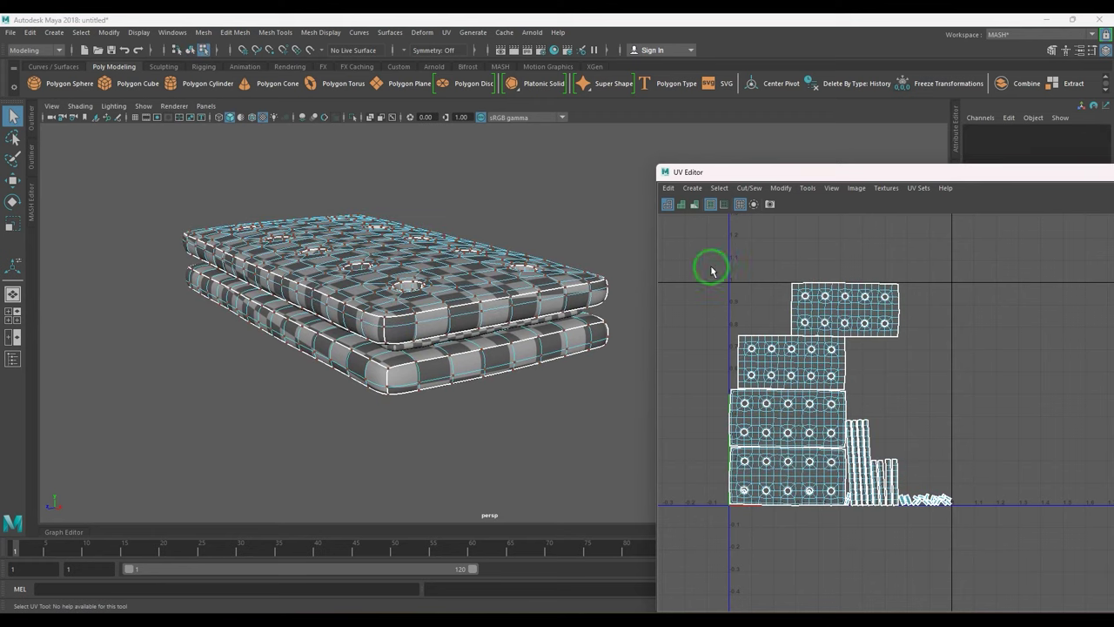
- Select all UVs of both cushions and scale them down slightly so they sit inside the 0–1 tile
{"action": "left_click_drag", "start_coordinate": [703, 254], "coordinate": [1064, 573]}
{"action": "scroll", "coordinate": [868, 441], "scroll_direction": "up", "scroll_amount": 2}
{"action": "middle_click_drag", "start_coordinate": [862, 435], "coordinate": [920, 444], "text": "alt"}
{"action": "key", "text": "r"}
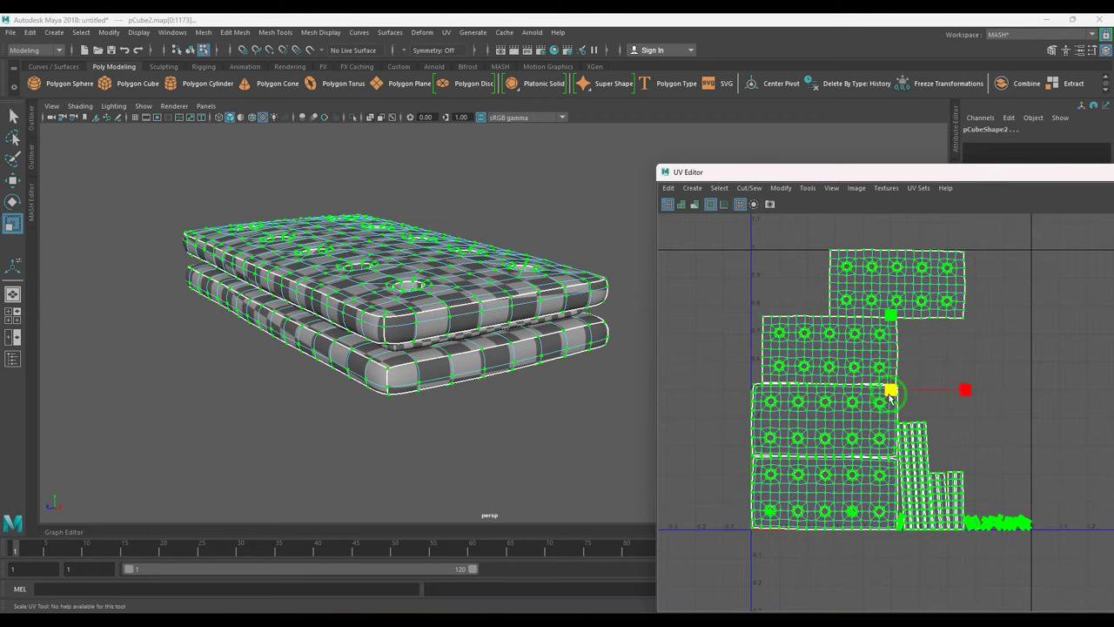
{"action": "left_click_drag", "start_coordinate": [890, 395], "coordinate": [886, 395]}
{"action": "middle_click_drag", "start_coordinate": [971, 456], "coordinate": [883, 485], "text": "alt"}
{"action": "scroll", "coordinate": [878, 380], "scroll_direction": "up", "scroll_amount": 2}
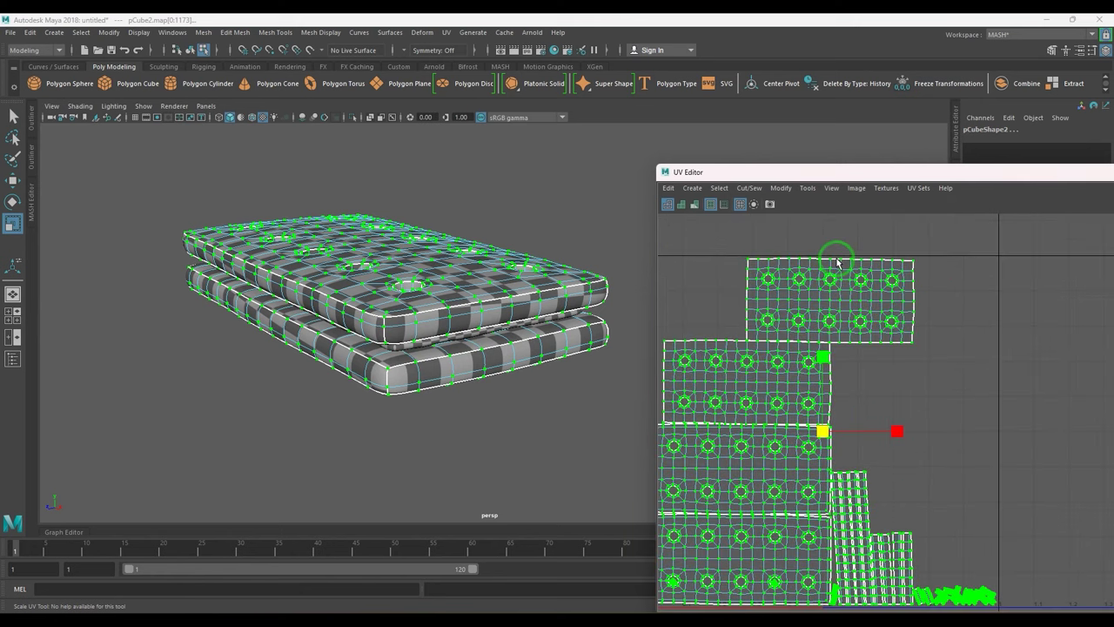
- Move the side strips and the small button shells out of the 0–1 tile, leaving the large panels inside
{"action": "middle_click_drag", "start_coordinate": [904, 488], "coordinate": [903, 313], "text": "alt"}
{"action": "left_click_drag", "start_coordinate": [858, 335], "coordinate": [941, 435]}
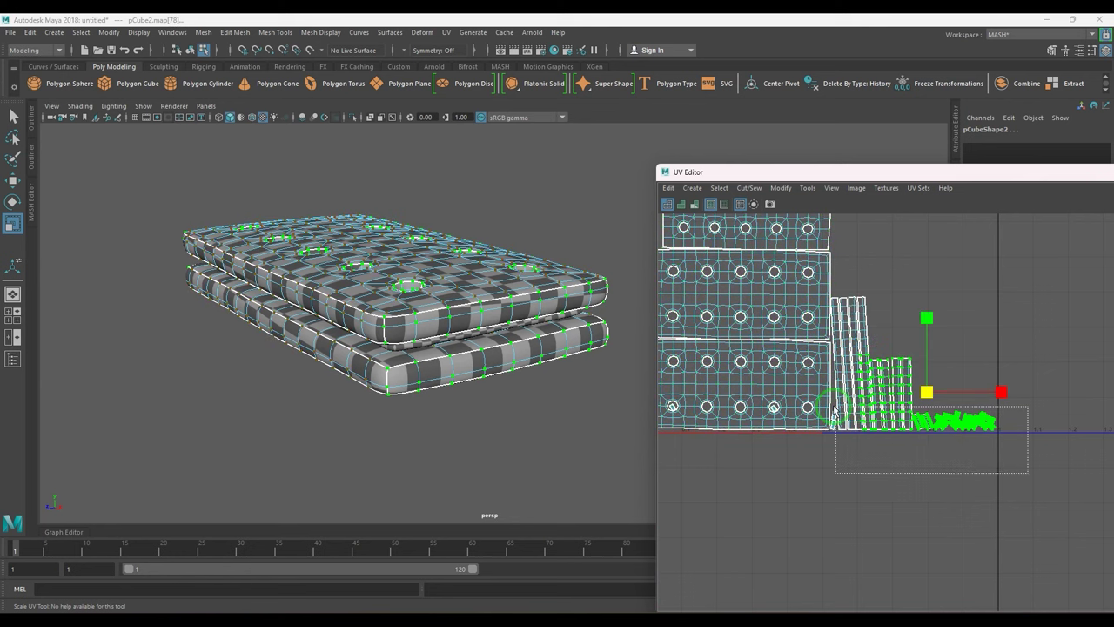
{"action": "left_click_drag", "start_coordinate": [833, 416], "coordinate": [833, 418]}
{"action": "scroll", "coordinate": [915, 488], "scroll_direction": "down", "scroll_amount": 3}
{"action": "key", "text": "w"}
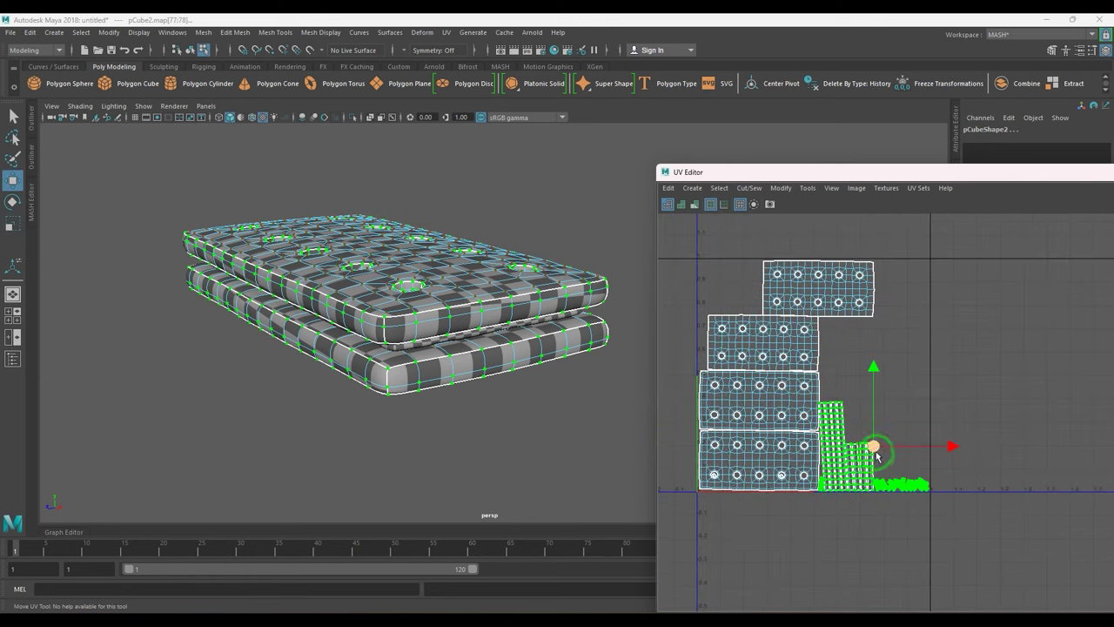
{"action": "left_click_drag", "start_coordinate": [875, 453], "coordinate": [1109, 398]}
- Nudge the third large panel shell slightly up and away from the two panels below it
{"action": "left_click_drag", "start_coordinate": [774, 346], "coordinate": [811, 358]}
{"action": "right_click_drag", "start_coordinate": [811, 358], "coordinate": [854, 400], "text": "ctrl"}
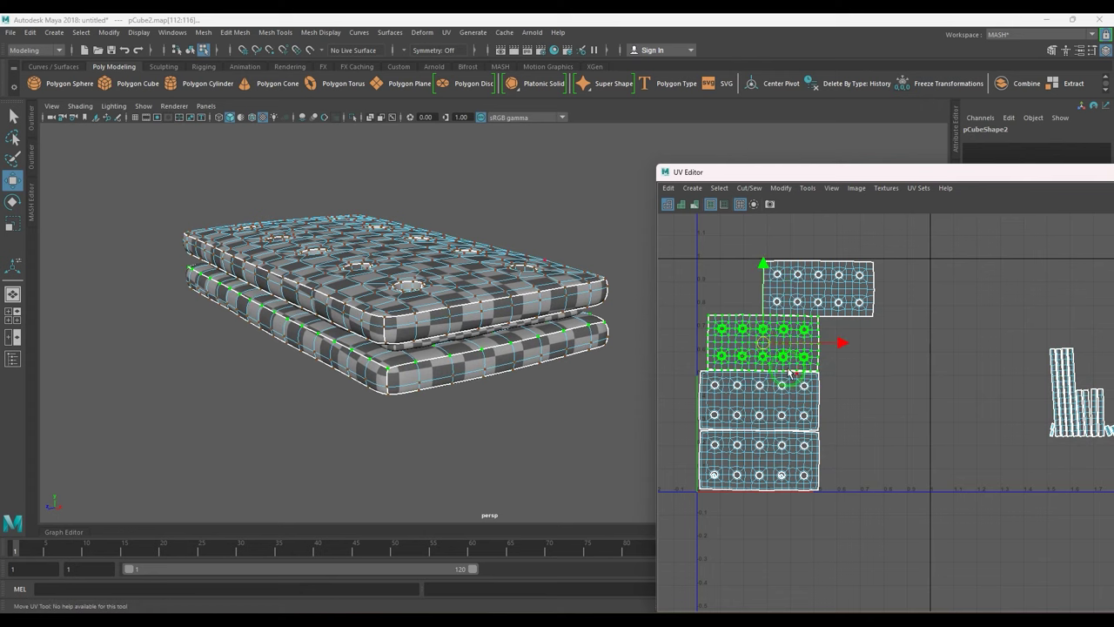
{"action": "left_click_drag", "start_coordinate": [763, 344], "coordinate": [760, 345]}
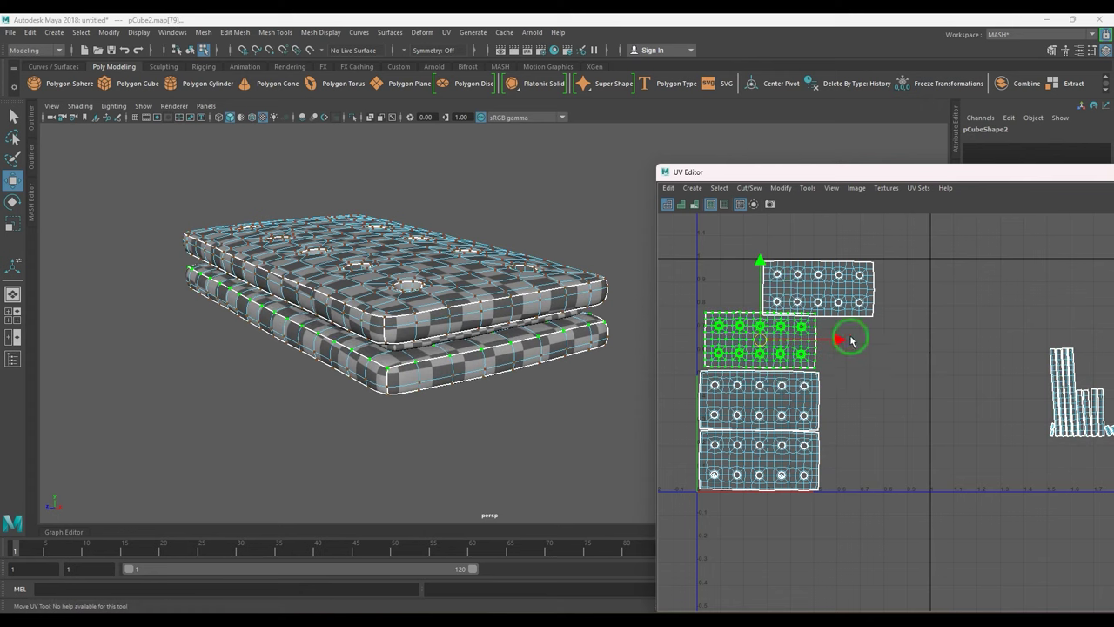
- Rotate the topmost large panel shell 90 degrees and place it upright beside the three stacked panels
{"action": "double_click", "coordinate": [834, 297]}
{"action": "left_click_drag", "start_coordinate": [835, 298], "coordinate": [904, 416]}
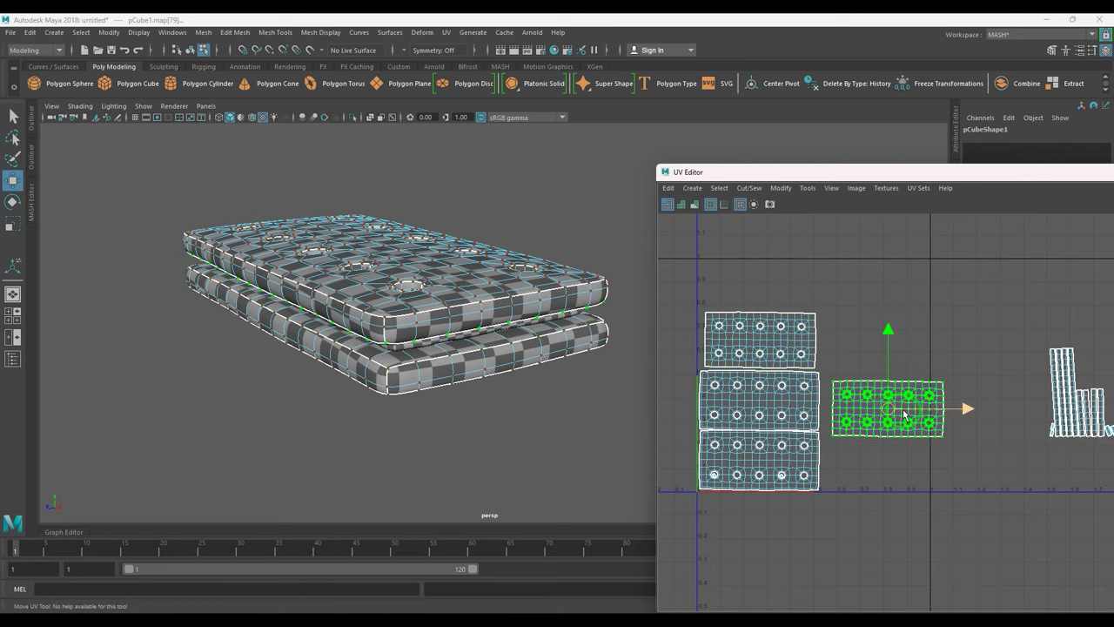
{"action": "key", "text": "e"}
{"action": "left_click_drag", "start_coordinate": [856, 343], "coordinate": [804, 448]}
{"action": "key", "text": "w"}
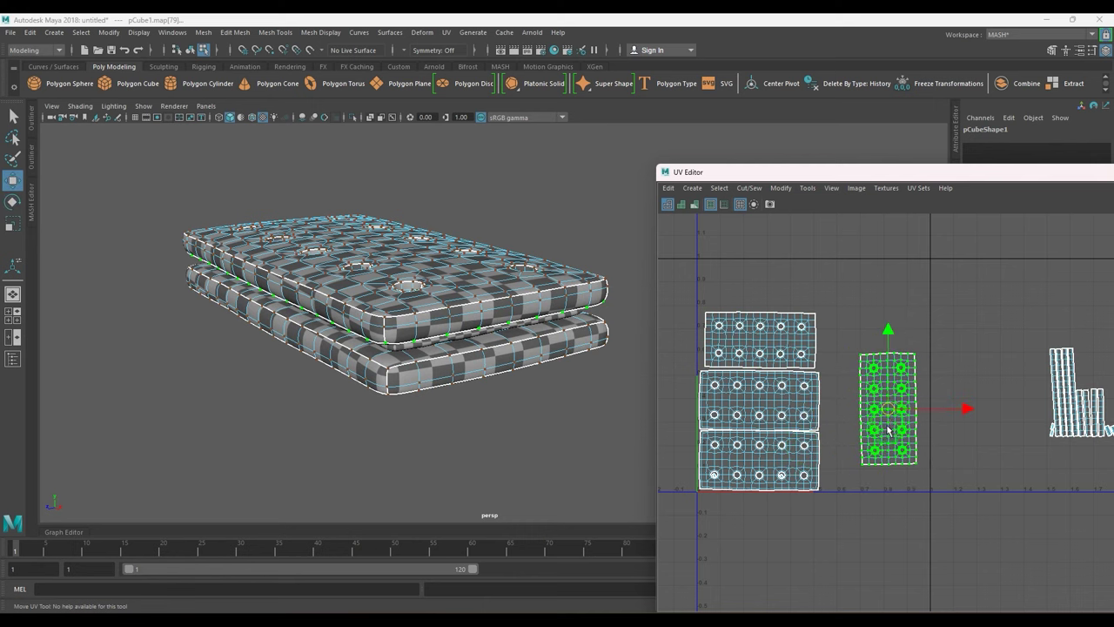
{"action": "left_click_drag", "start_coordinate": [886, 412], "coordinate": [859, 416]}
- Shift the four large panel shells up and move the two stray button shells beneath them out of the 0–1 tile
{"action": "left_click_drag", "start_coordinate": [735, 273], "coordinate": [883, 474]}
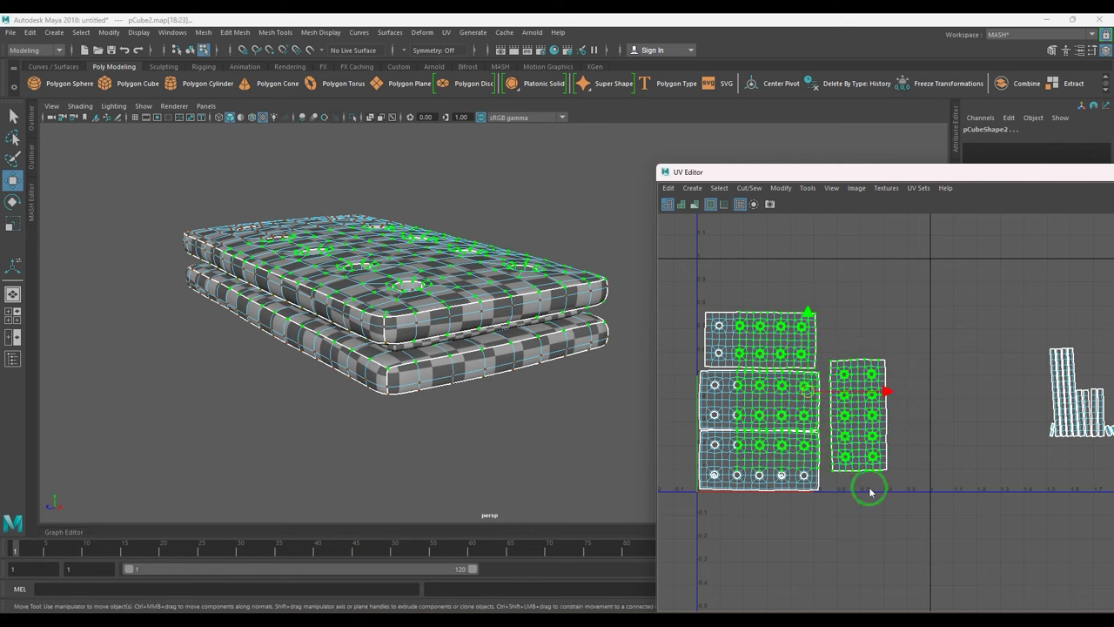
{"action": "mouse_move", "coordinate": [795, 401]}
{"action": "left_mouse_down"}
{"action": "mouse_move", "coordinate": [804, 385]}
{"action": "mouse_move", "coordinate": [809, 393]}
{"action": "left_mouse_up"}
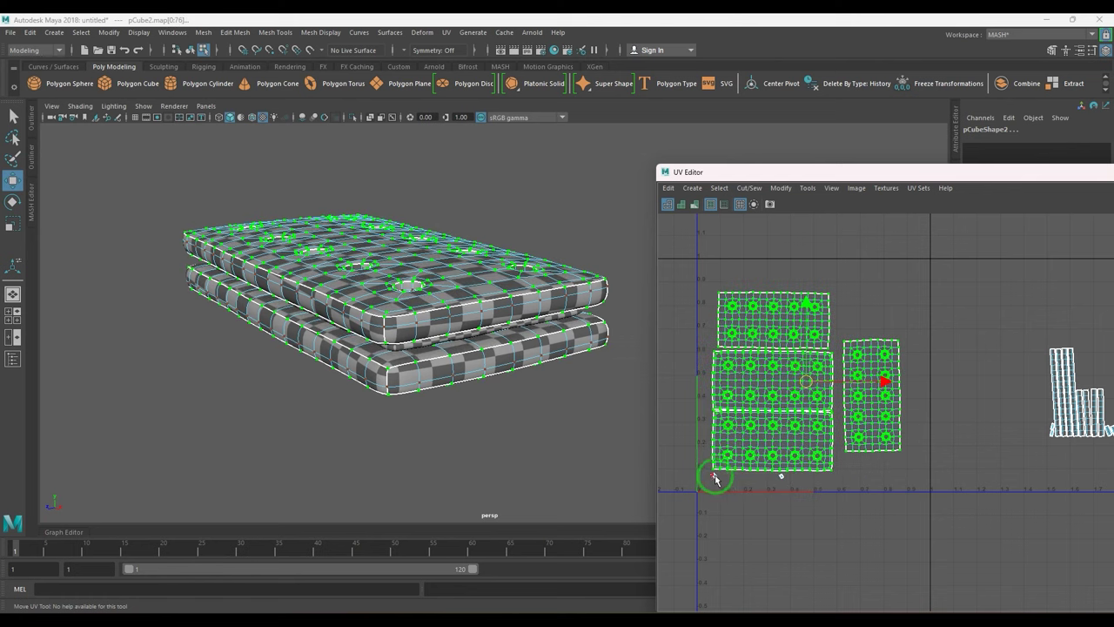
{"action": "left_click_drag", "start_coordinate": [713, 475], "coordinate": [839, 496]}
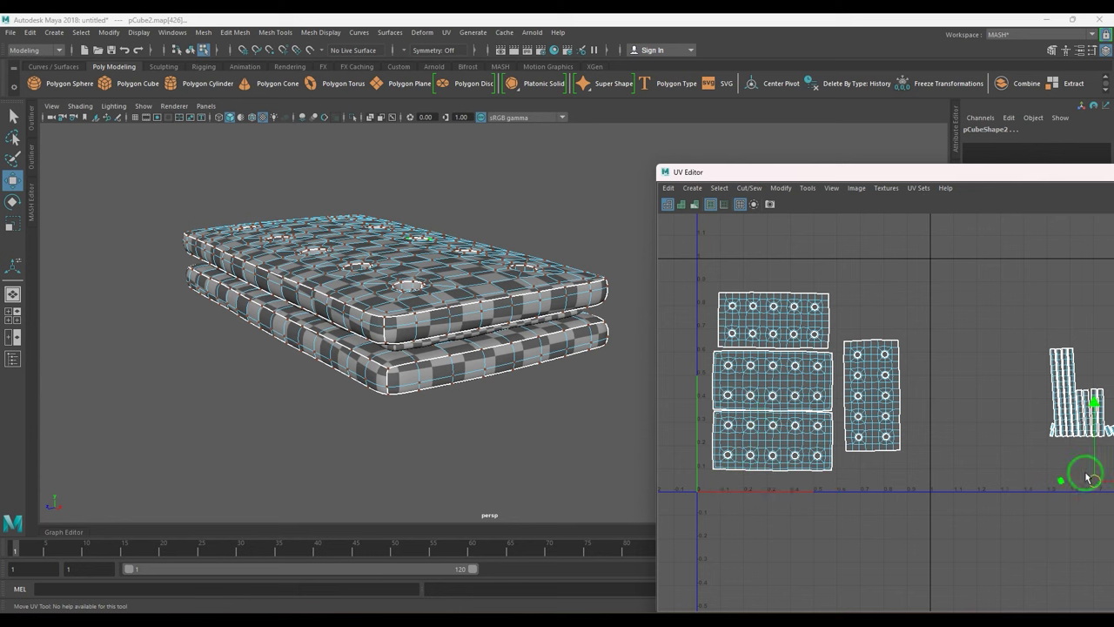
- Scale up the four large panel shells together so they fill more of the 0–1 tile
{"action": "left_click_drag", "start_coordinate": [742, 312], "coordinate": [869, 478]}
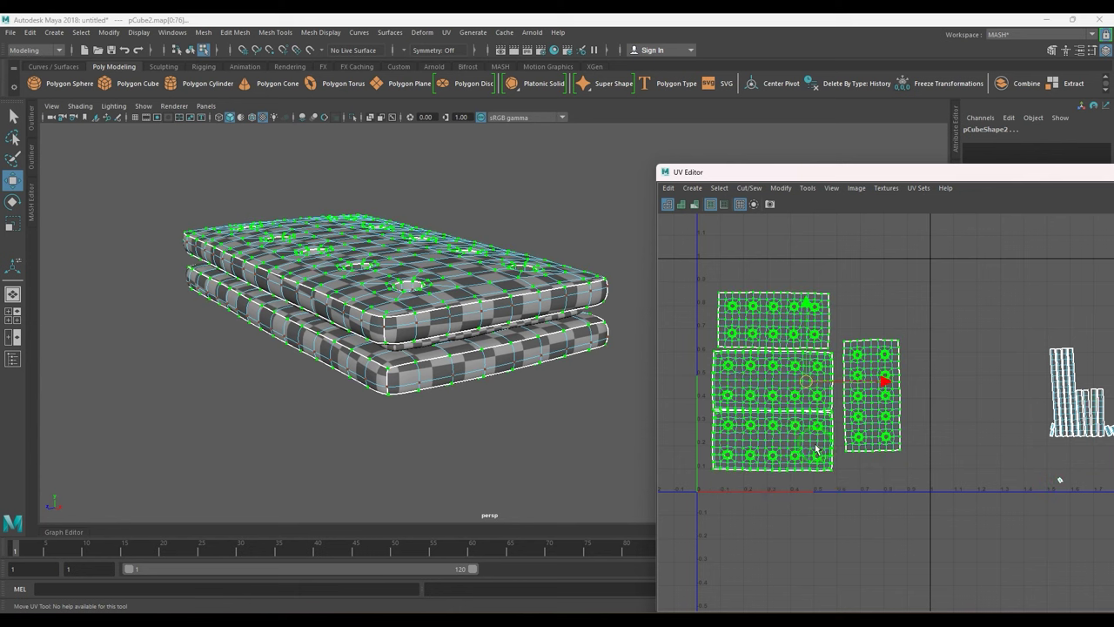
{"action": "key", "text": "r"}
{"action": "mouse_move", "coordinate": [808, 383]}
{"action": "left_mouse_down"}
{"action": "mouse_move", "coordinate": [816, 393]}
{"action": "mouse_move", "coordinate": [820, 382]}
{"action": "left_mouse_up"}
{"action": "key", "text": "w"}
{"action": "key", "text": "w"}
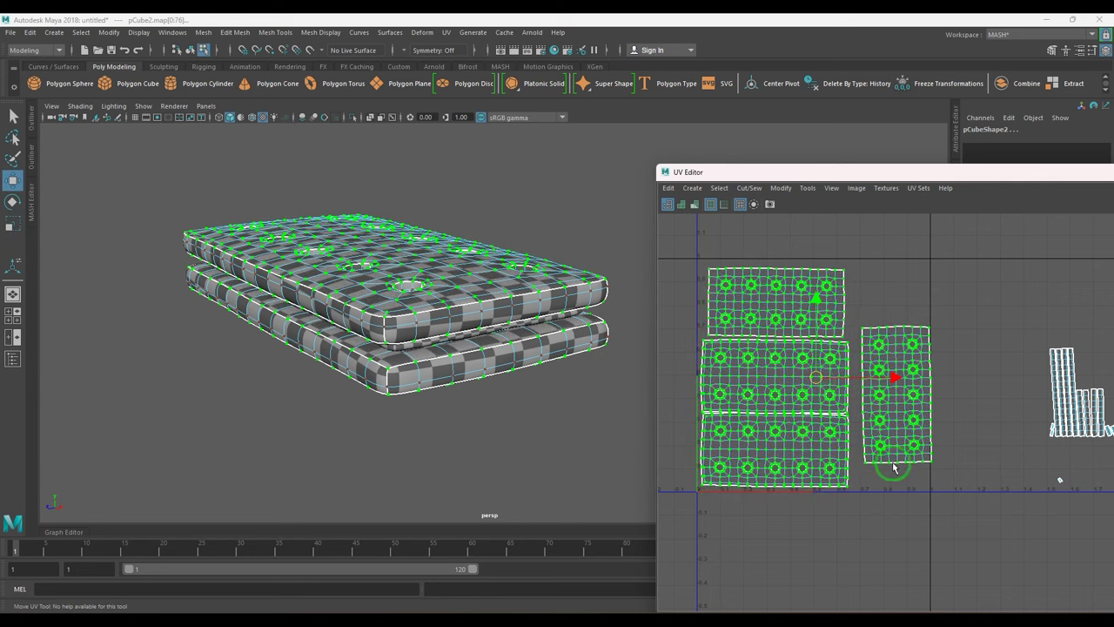
- Lower the upright panel shell to the tile's bottom beside the stack, and nudge the stack's top panel up and left
{"action": "left_click_drag", "start_coordinate": [894, 467], "coordinate": [890, 392]}
{"action": "right_click_drag", "start_coordinate": [913, 451], "coordinate": [938, 496], "text": "ctrl"}
{"action": "left_click_drag", "start_coordinate": [900, 402], "coordinate": [888, 422]}
{"action": "left_click", "coordinate": [789, 302]}
{"action": "left_click_drag", "start_coordinate": [777, 305], "coordinate": [773, 302]}
- Move the four long side strip shells back into the 0–1 tile, above the upright panel
{"action": "middle_click_drag", "start_coordinate": [1001, 334], "coordinate": [937, 334], "text": "alt"}
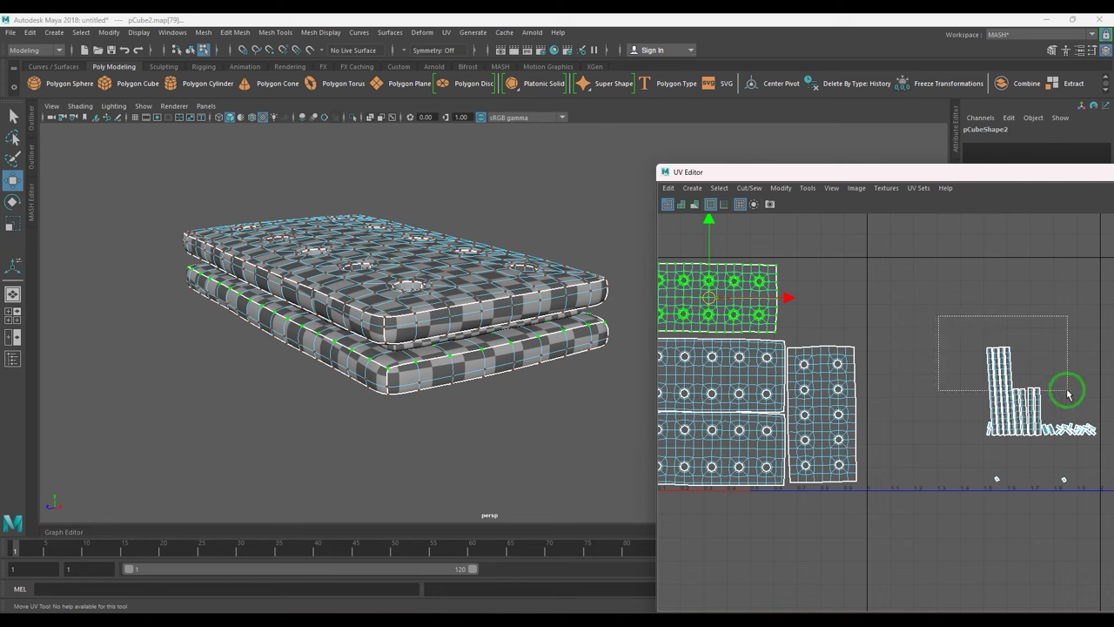
{"action": "left_click_drag", "start_coordinate": [1069, 394], "coordinate": [830, 299]}
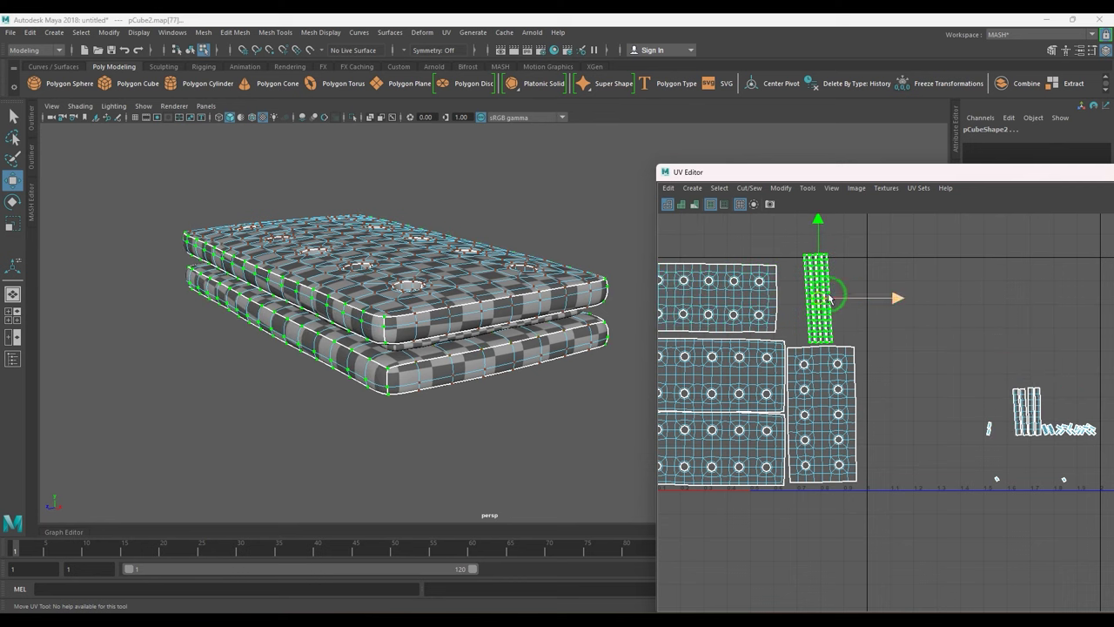
{"action": "middle_click_drag", "start_coordinate": [830, 299], "coordinate": [910, 290], "text": "alt"}
- Adjust the upright panel's position and place the long strip shells in the gap between it and the stack's top panel
{"action": "left_click_drag", "start_coordinate": [1004, 470], "coordinate": [916, 420]}
{"action": "left_click_drag", "start_coordinate": [903, 326], "coordinate": [903, 333]}
{"action": "scroll", "coordinate": [904, 489], "scroll_direction": "up", "scroll_amount": 6}
{"action": "middle_click_drag", "start_coordinate": [903, 489], "coordinate": [898, 427], "text": "alt"}
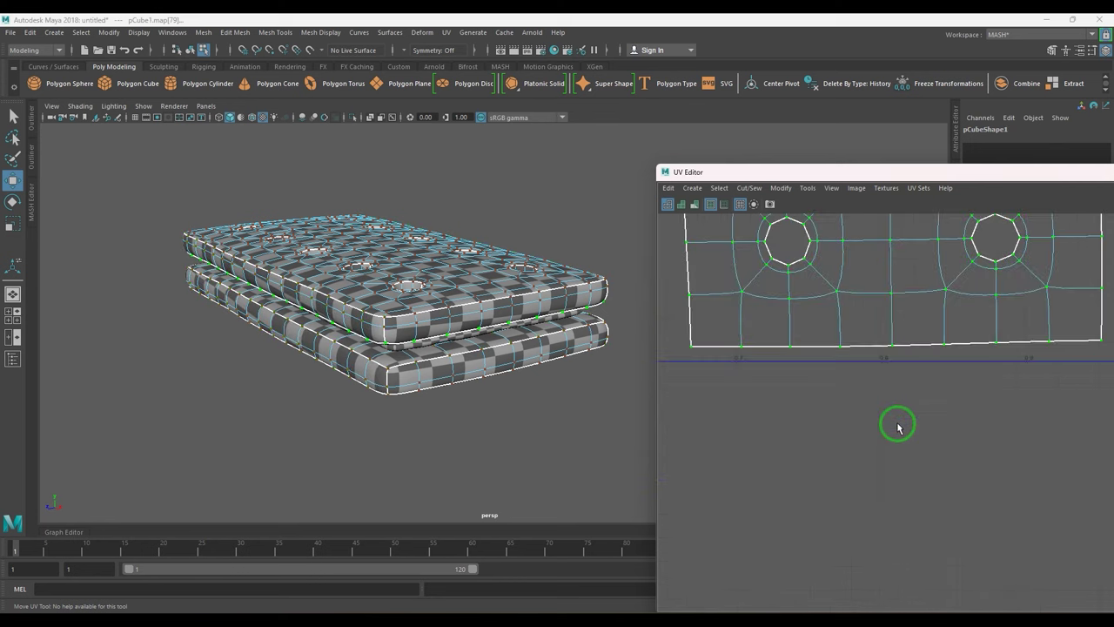
{"action": "scroll", "coordinate": [897, 409], "scroll_direction": "down", "scroll_amount": 8}
{"action": "middle_click_drag", "start_coordinate": [873, 253], "coordinate": [842, 497], "text": "alt"}
{"action": "left_click_drag", "start_coordinate": [904, 405], "coordinate": [873, 383]}
{"action": "left_click_drag", "start_coordinate": [855, 338], "coordinate": [827, 353]}
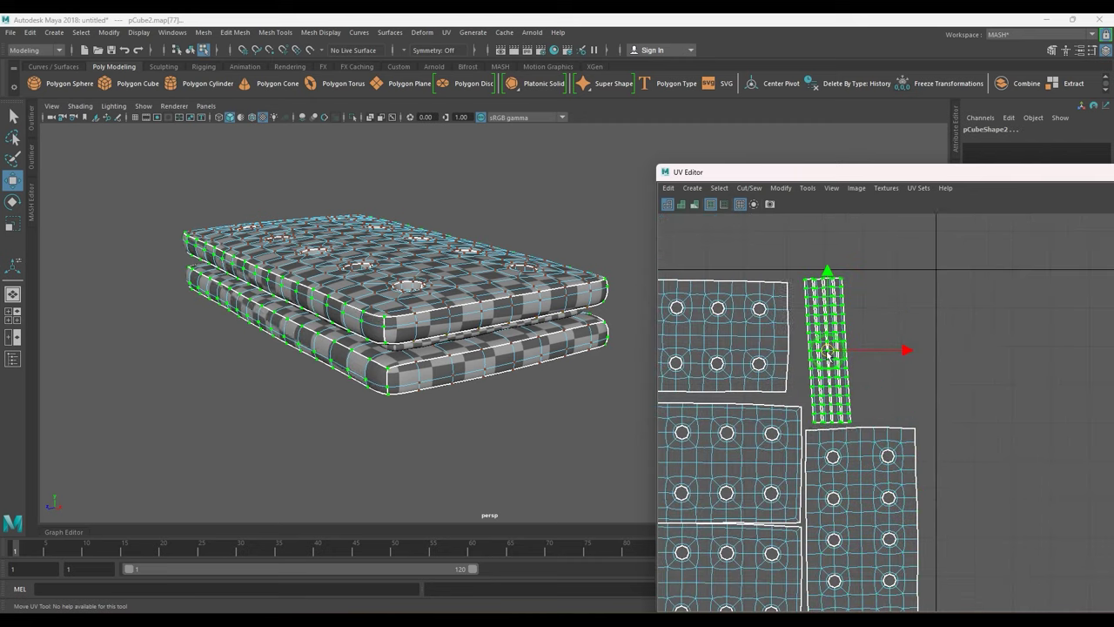
- Move the four short side strip shells into the tile next to the long strips, above the upright panel
{"action": "scroll", "coordinate": [978, 455], "scroll_direction": "down", "scroll_amount": 3}
{"action": "left_click", "coordinate": [1020, 444]}
{"action": "left_click_drag", "start_coordinate": [1019, 444], "coordinate": [833, 357]}
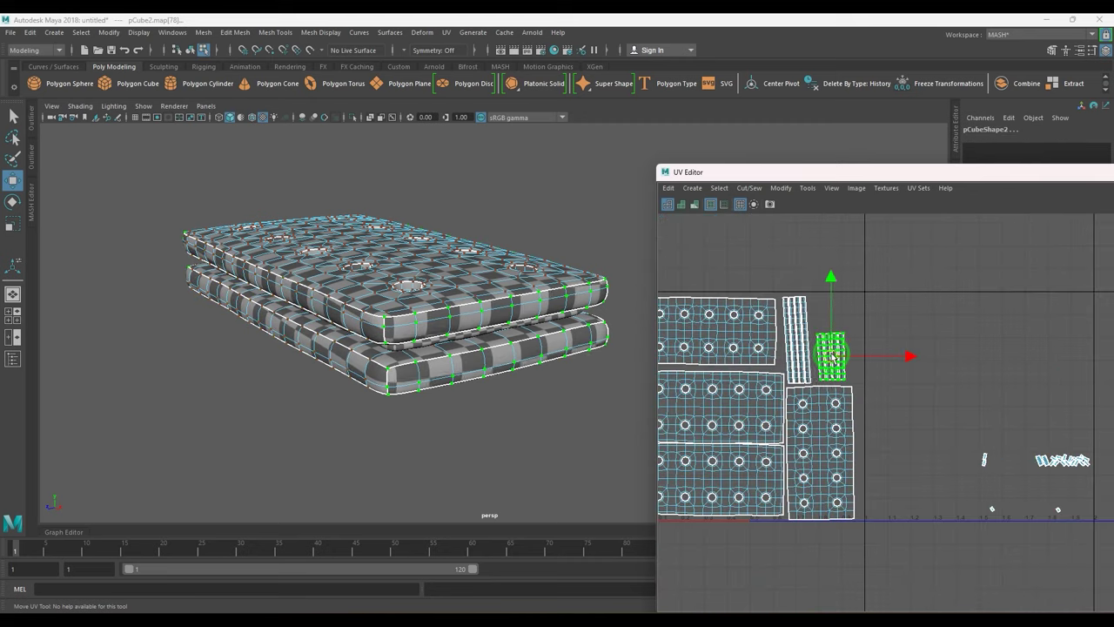
- Move all the small button shells into the free space above the short side strips
{"action": "left_click_drag", "start_coordinate": [953, 423], "coordinate": [1113, 527]}
{"action": "left_click_drag", "start_coordinate": [1037, 484], "coordinate": [875, 283]}
{"action": "left_click", "coordinate": [861, 246]}
{"action": "scroll", "coordinate": [862, 246], "scroll_direction": "up", "scroll_amount": 3}
{"action": "middle_click_drag", "start_coordinate": [861, 247], "coordinate": [888, 290], "text": "alt"}
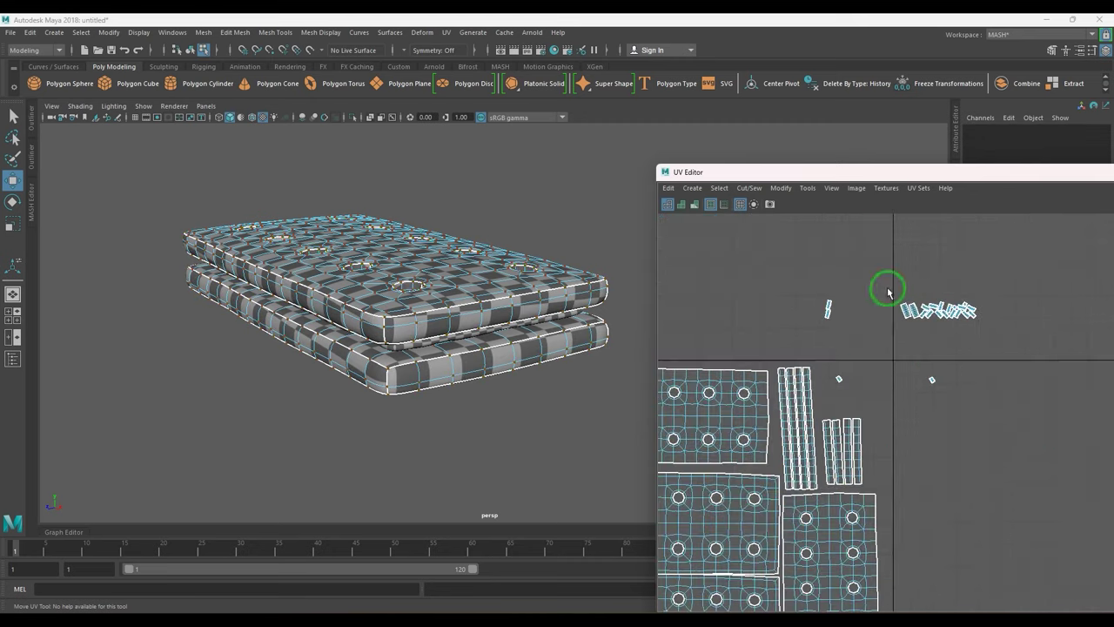
{"action": "left_click_drag", "start_coordinate": [888, 292], "coordinate": [995, 338]}
{"action": "left_click_drag", "start_coordinate": [932, 317], "coordinate": [847, 386]}
- Place the first wide curved button shell next to the long strips and rotate it upright
{"action": "left_click", "coordinate": [873, 380]}
{"action": "scroll", "coordinate": [884, 446], "scroll_direction": "up", "scroll_amount": 5}
{"action": "middle_click_drag", "start_coordinate": [885, 448], "coordinate": [1044, 473], "text": "alt"}
{"action": "left_click_drag", "start_coordinate": [778, 367], "coordinate": [810, 394]}
{"action": "right_click_drag", "start_coordinate": [787, 385], "coordinate": [787, 416], "text": "ctrl"}
{"action": "left_click_drag", "start_coordinate": [798, 398], "coordinate": [780, 405]}
{"action": "left_click", "coordinate": [773, 418]}
{"action": "right_click_drag", "start_coordinate": [774, 418], "coordinate": [778, 447], "text": "ctrl"}
{"action": "key", "text": "e"}
{"action": "left_click_drag", "start_coordinate": [801, 393], "coordinate": [828, 380]}
- Rotate the second wide curved button shell upright beside the first one
{"action": "left_click", "coordinate": [812, 411]}
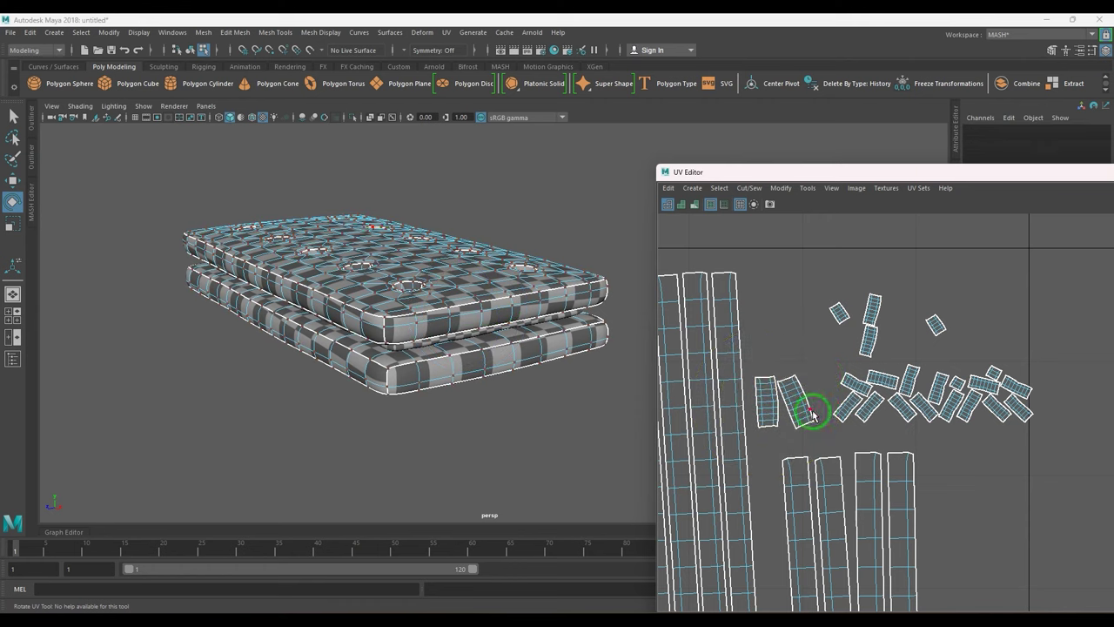
{"action": "right_click_drag", "start_coordinate": [812, 413], "coordinate": [814, 444], "text": "ctrl"}
{"action": "left_click_drag", "start_coordinate": [844, 355], "coordinate": [848, 401]}
- Place a third button shell beside the two curved ones, rotate it upright and scale it up to match their height
{"action": "key", "text": "w"}
{"action": "left_click", "coordinate": [840, 419]}
{"action": "right_click_drag", "start_coordinate": [844, 414], "coordinate": [847, 442], "text": "ctrl"}
{"action": "left_click_drag", "start_coordinate": [847, 413], "coordinate": [826, 402]}
{"action": "key", "text": "e"}
{"action": "key", "text": "r"}
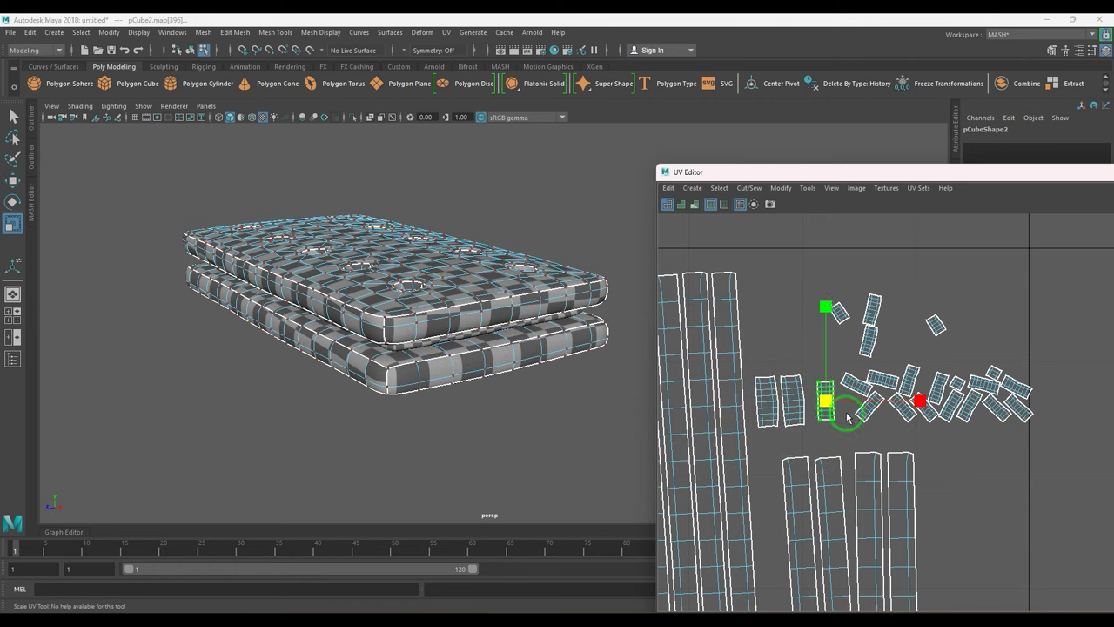
{"action": "key", "text": "w"}
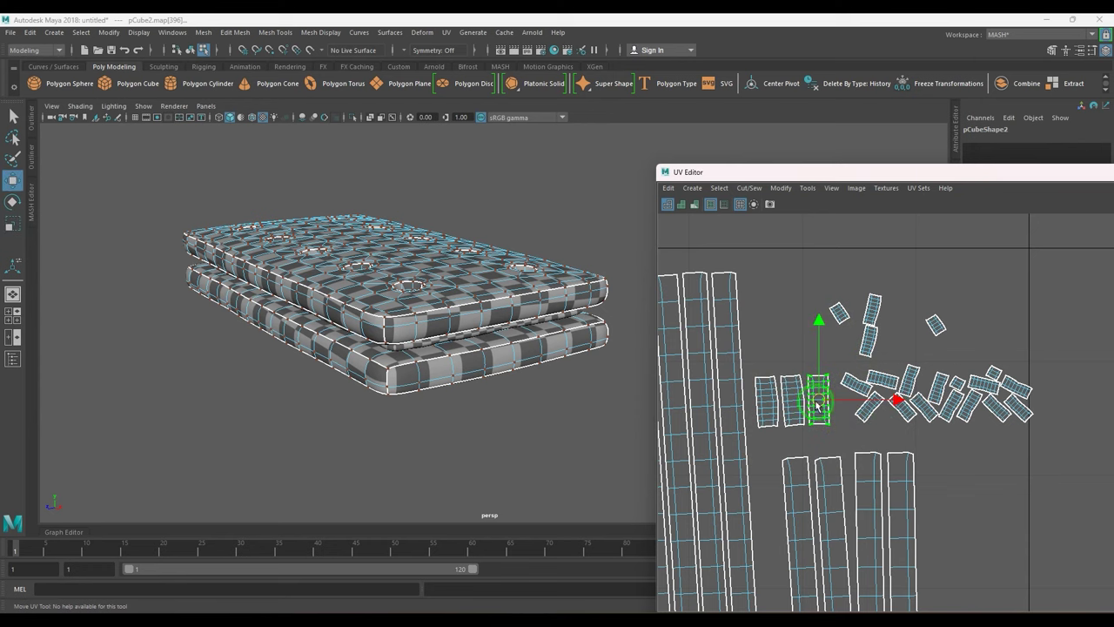
- Select all the remaining small button shells and move them out toward the tile's right edge, clear of the arranged shells
{"action": "middle_click_drag", "start_coordinate": [961, 419], "coordinate": [863, 404], "text": "alt"}
{"action": "left_click_drag", "start_coordinate": [989, 438], "coordinate": [767, 325]}
{"action": "left_click_drag", "start_coordinate": [737, 267], "coordinate": [965, 401]}
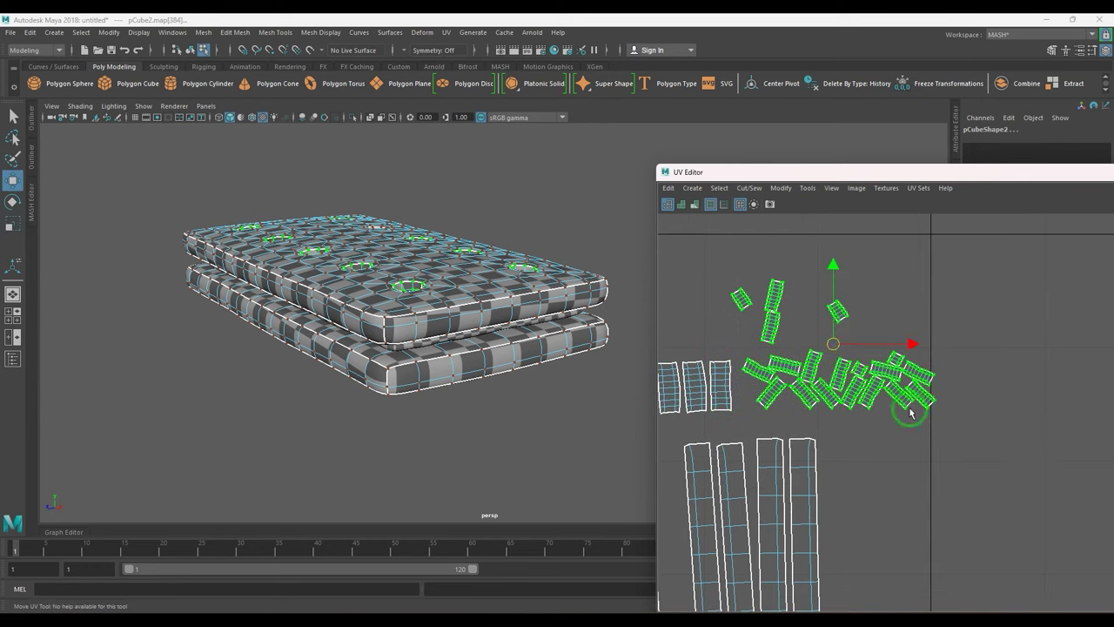
{"action": "middle_click_drag", "start_coordinate": [873, 351], "coordinate": [1032, 359]}
{"action": "left_click_drag", "start_coordinate": [407, 265], "coordinate": [481, 334], "text": "alt"}
{"action": "scroll", "coordinate": [523, 353], "scroll_direction": "up", "scroll_amount": 1}
{"action": "middle_click_drag", "start_coordinate": [526, 356], "coordinate": [535, 381], "text": "alt"}
{"action": "middle_click_drag", "start_coordinate": [1058, 416], "coordinate": [1056, 412], "text": "alt"}
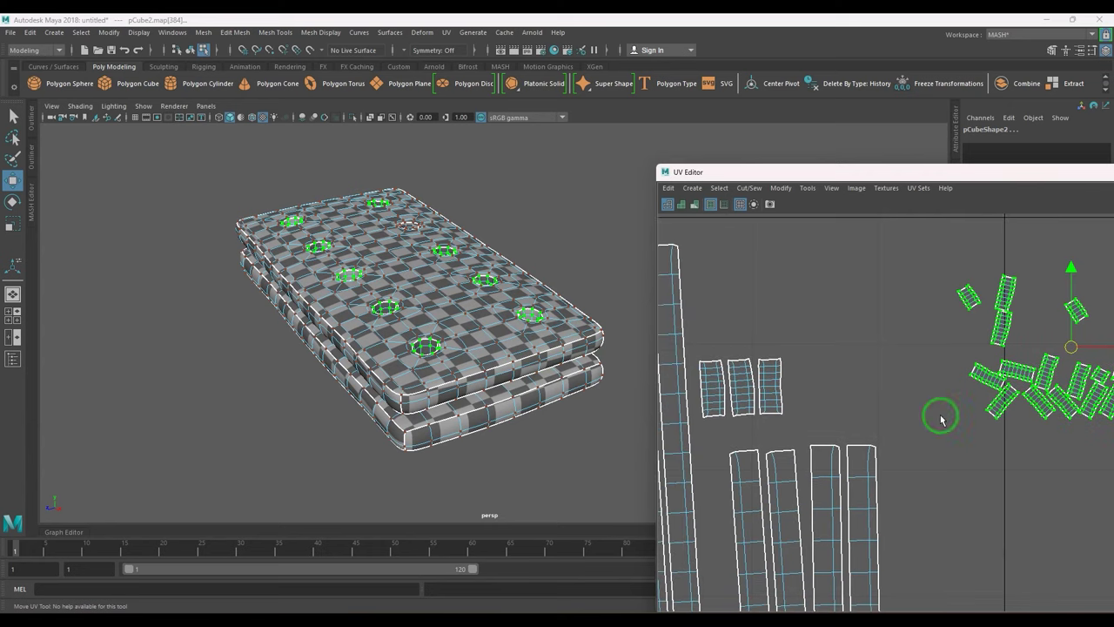
- Place a fourth button shell at the end of the row of three, rotate it upright and scale it up to match
{"action": "left_click_drag", "start_coordinate": [951, 366], "coordinate": [977, 395]}
{"action": "middle_click_drag", "start_coordinate": [978, 395], "coordinate": [789, 396]}
{"action": "key", "text": "e"}
{"action": "left_click_drag", "start_coordinate": [850, 328], "coordinate": [860, 394]}
{"action": "key", "text": "w"}
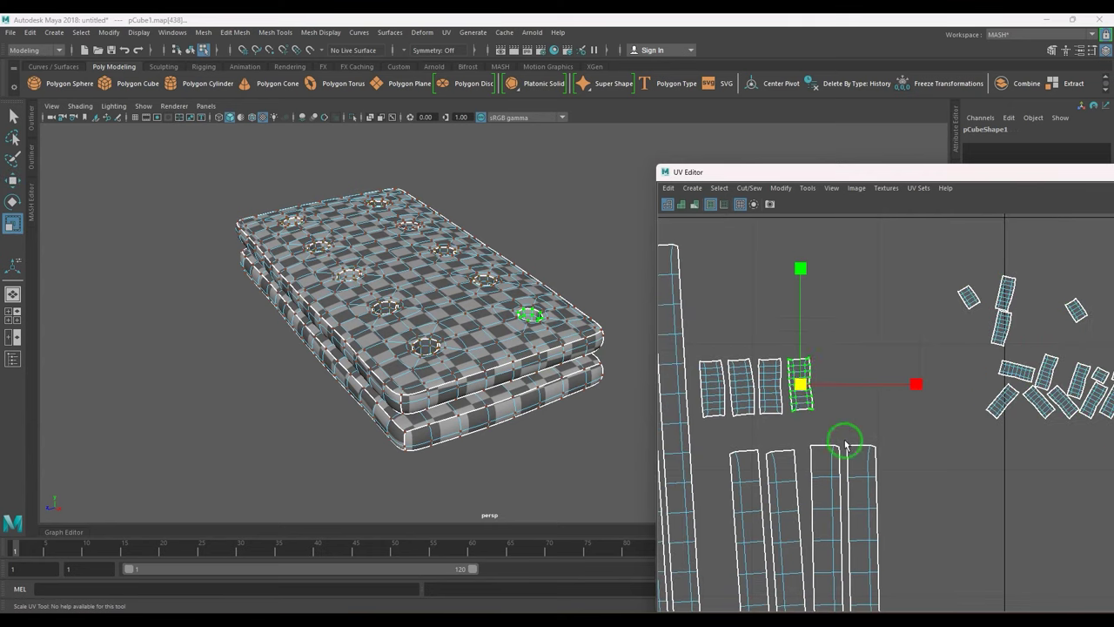
- Add a fifth button shell to the row, rotating it upright and enlarging it to its neighbours' height
{"action": "left_click", "coordinate": [1000, 328]}
{"action": "left_click_drag", "start_coordinate": [1001, 325], "coordinate": [828, 380]}
{"action": "key", "text": "e"}
{"action": "key", "text": "w"}
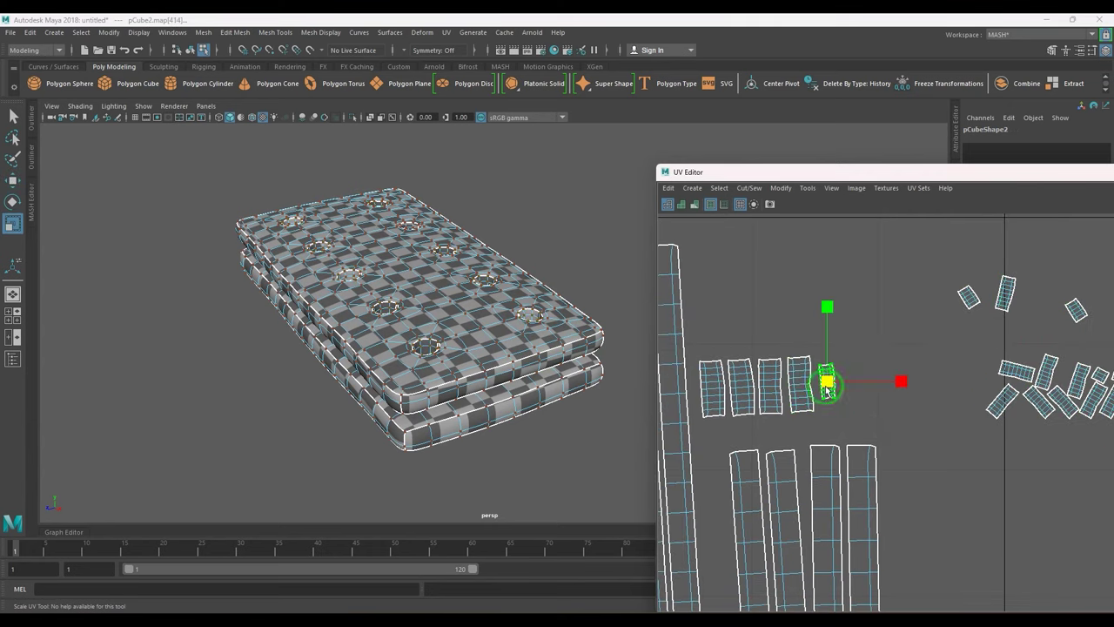
- Bring a sixth tilted button shell to the row's end, rotate it upright, scale it up and close the gap
{"action": "left_click", "coordinate": [1000, 402]}
{"action": "left_click_drag", "start_coordinate": [1000, 402], "coordinate": [879, 379]}
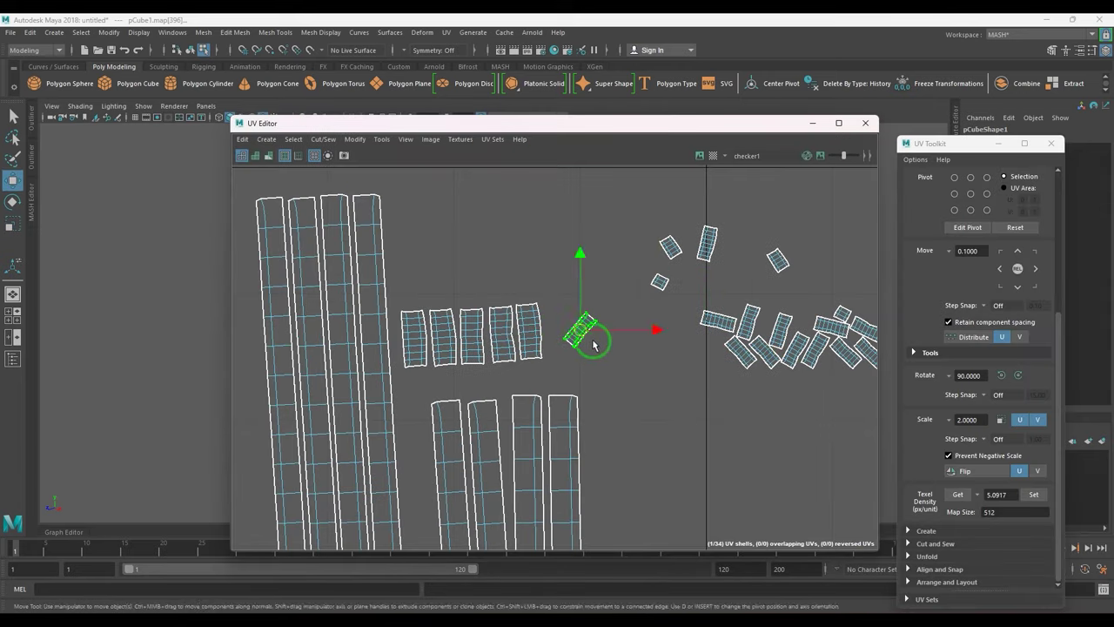
{"action": "key", "text": "e"}
{"action": "left_click_drag", "start_coordinate": [610, 257], "coordinate": [584, 250]}
{"action": "key", "text": "w"}
{"action": "left_click_drag", "start_coordinate": [580, 328], "coordinate": [557, 330]}
- Set a seventh button shell upright in the row, scaled up and aligned with the sixth
{"action": "left_click", "coordinate": [740, 353]}
{"action": "left_click_drag", "start_coordinate": [744, 358], "coordinate": [591, 329]}
{"action": "key", "text": "e"}
{"action": "left_click_drag", "start_coordinate": [659, 311], "coordinate": [643, 362]}
{"action": "key", "text": "r"}
{"action": "key", "text": "w"}
{"action": "left_click_drag", "start_coordinate": [588, 326], "coordinate": [586, 334]}
- Place an eighth button shell beside the seventh, rotate it upright and scale it to the row height
{"action": "left_click_drag", "start_coordinate": [717, 316], "coordinate": [647, 338]}
{"action": "key", "text": "e"}
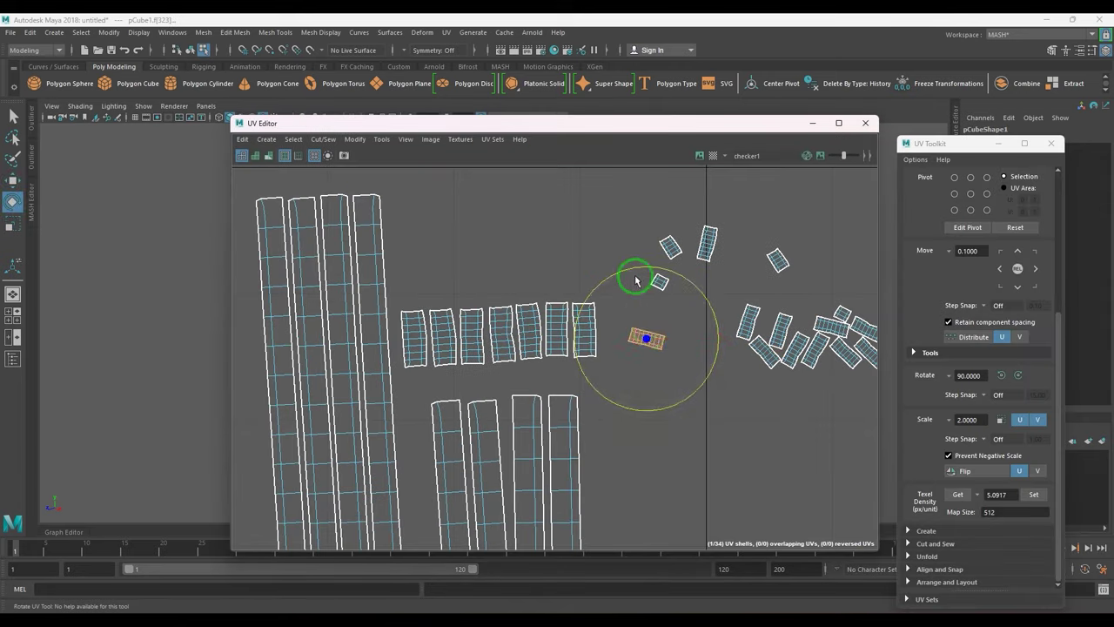
{"action": "key", "text": "r"}
{"action": "left_click_drag", "start_coordinate": [637, 279], "coordinate": [703, 354]}
{"action": "key", "text": "w"}
{"action": "left_click_drag", "start_coordinate": [647, 339], "coordinate": [618, 337]}
{"action": "key", "text": "r"}
- Complete the first row with a ninth button shell, rotated upright and scaled up beside the eighth
{"action": "left_click", "coordinate": [708, 253]}
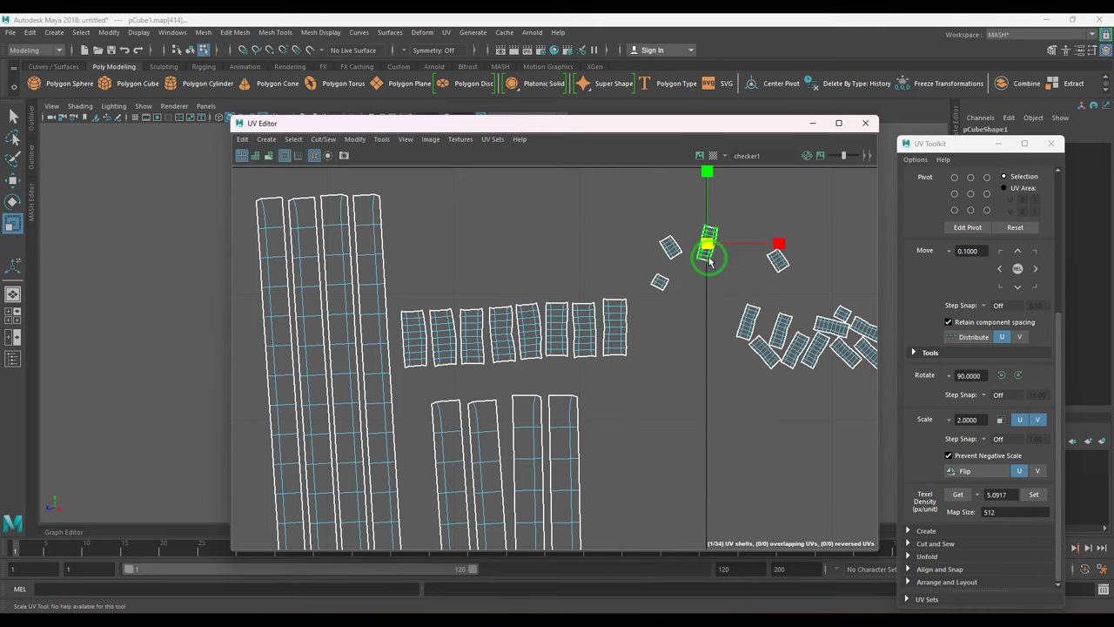
{"action": "key", "text": "w"}
{"action": "left_click_drag", "start_coordinate": [709, 251], "coordinate": [648, 338]}
{"action": "key", "text": "e"}
{"action": "key", "text": "r"}
{"action": "left_click_drag", "start_coordinate": [634, 394], "coordinate": [650, 345]}
{"action": "key", "text": "w"}
- Start a second row above the first with one loose button shell, rotated upright and scaled up
{"action": "middle_click_drag", "start_coordinate": [853, 369], "coordinate": [780, 369], "text": "alt"}
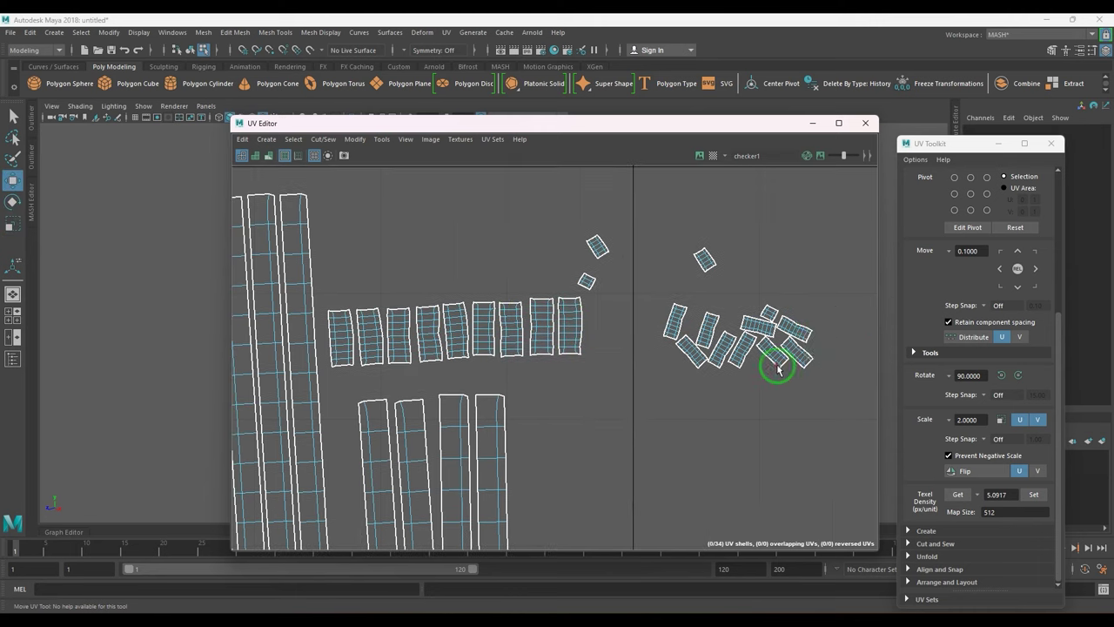
{"action": "left_click", "coordinate": [796, 358]}
{"action": "left_click_drag", "start_coordinate": [800, 355], "coordinate": [346, 274]}
{"action": "key", "text": "e"}
{"action": "left_click_drag", "start_coordinate": [416, 263], "coordinate": [406, 318]}
{"action": "key", "text": "r"}
{"action": "mouse_move", "coordinate": [346, 274]}
{"action": "left_mouse_down"}
{"action": "mouse_move", "coordinate": [372, 288]}
{"action": "mouse_move", "coordinate": [337, 276]}
{"action": "left_mouse_up"}
{"action": "key", "text": "w"}
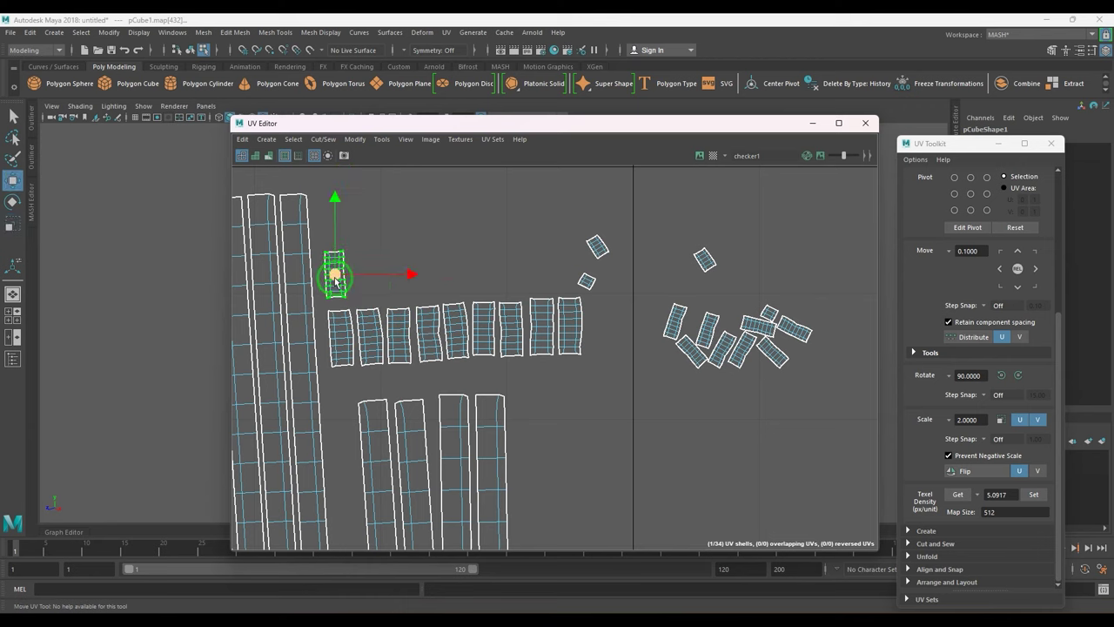
{"action": "key", "text": "r"}
- Place a second button shell in the upper row, rotate it upright and scale it to match the first
{"action": "left_click", "coordinate": [676, 330]}
{"action": "key", "text": "w"}
{"action": "left_click_drag", "start_coordinate": [677, 323], "coordinate": [369, 276]}
{"action": "key", "text": "e"}
{"action": "left_click_drag", "start_coordinate": [438, 259], "coordinate": [431, 237]}
{"action": "key", "text": "r"}
{"action": "mouse_move", "coordinate": [369, 275]}
{"action": "left_mouse_down"}
{"action": "mouse_move", "coordinate": [401, 305]}
{"action": "mouse_move", "coordinate": [366, 272]}
{"action": "left_mouse_up"}
{"action": "key", "text": "w"}
- Add a third button shell to the second row, turned upright and scaled up
{"action": "left_click", "coordinate": [693, 353]}
{"action": "left_click_drag", "start_coordinate": [693, 352], "coordinate": [394, 269]}
{"action": "key", "text": "e"}
{"action": "left_click_drag", "start_coordinate": [461, 243], "coordinate": [460, 294]}
{"action": "key", "text": "w"}
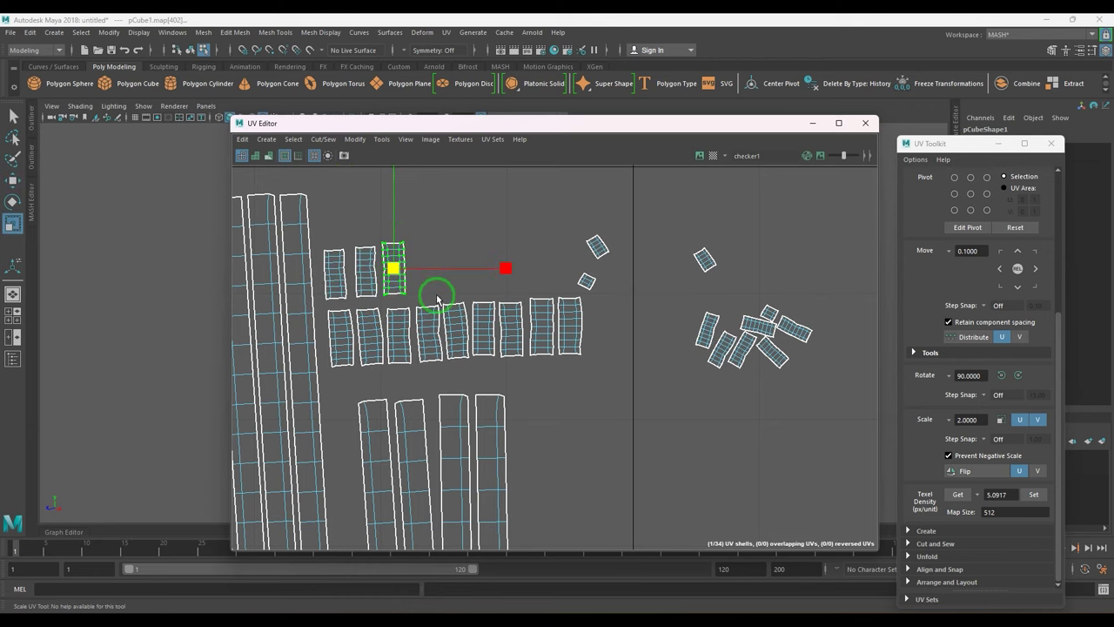
- Place a fourth button shell in the second row, rotate it upright, scale it up and move it close to the third
{"action": "left_click", "coordinate": [723, 352]}
{"action": "left_click_drag", "start_coordinate": [724, 352], "coordinate": [424, 270]}
{"action": "key", "text": "e"}
{"action": "left_click_drag", "start_coordinate": [490, 259], "coordinate": [483, 276]}
{"action": "key", "text": "r"}
{"action": "key", "text": "w"}
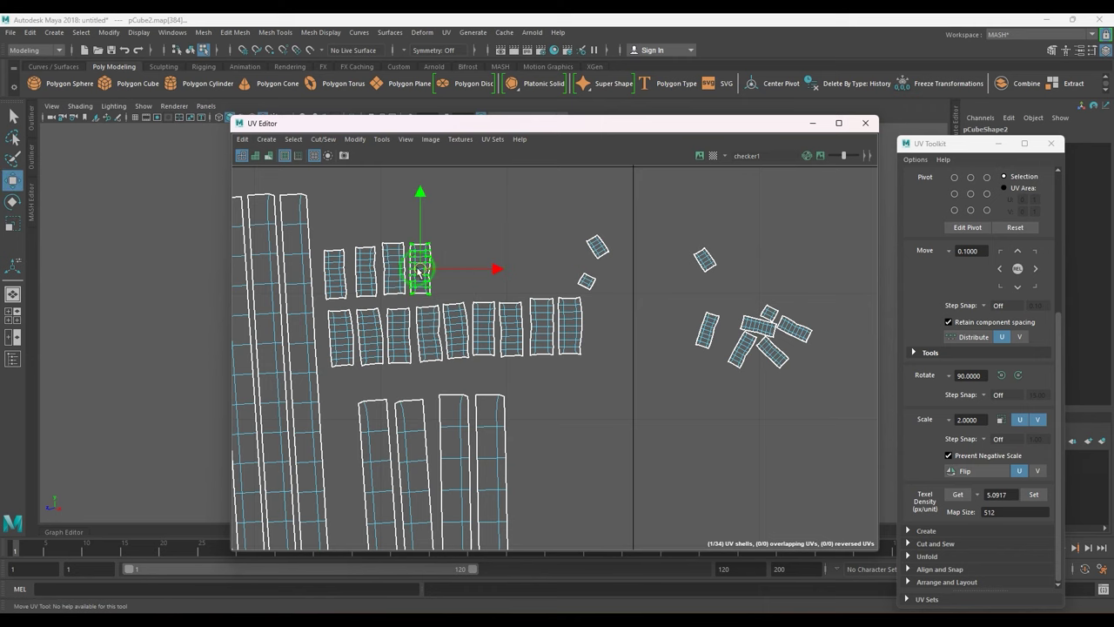
- Extend the second row with a fifth button shell, rotated upright, scaled up and moved close to the fourth
{"action": "left_click", "coordinate": [740, 350]}
{"action": "left_click_drag", "start_coordinate": [740, 350], "coordinate": [455, 267]}
{"action": "key", "text": "e"}
{"action": "key", "text": "r"}
{"action": "left_click_drag", "start_coordinate": [517, 229], "coordinate": [449, 266]}
{"action": "key", "text": "w"}
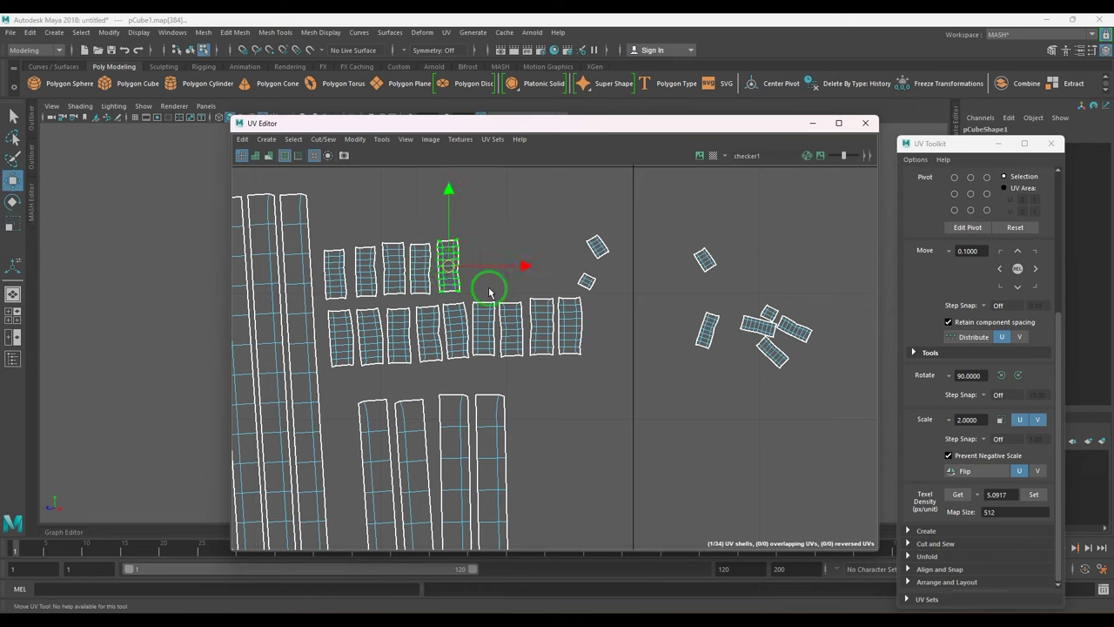
- Place a sixth button shell in the second row, rotate it upright and scale it to its neighbours' size
{"action": "left_click", "coordinate": [778, 358]}
{"action": "left_click_drag", "start_coordinate": [772, 353], "coordinate": [478, 263]}
{"action": "key", "text": "e"}
{"action": "left_click_drag", "start_coordinate": [549, 268], "coordinate": [523, 307]}
{"action": "key", "text": "r"}
{"action": "left_click_drag", "start_coordinate": [478, 263], "coordinate": [509, 285]}
{"action": "key", "text": "w"}
- Add a seventh button shell to the second row, rotated upright and scaled up beside the sixth
{"action": "left_click", "coordinate": [707, 331]}
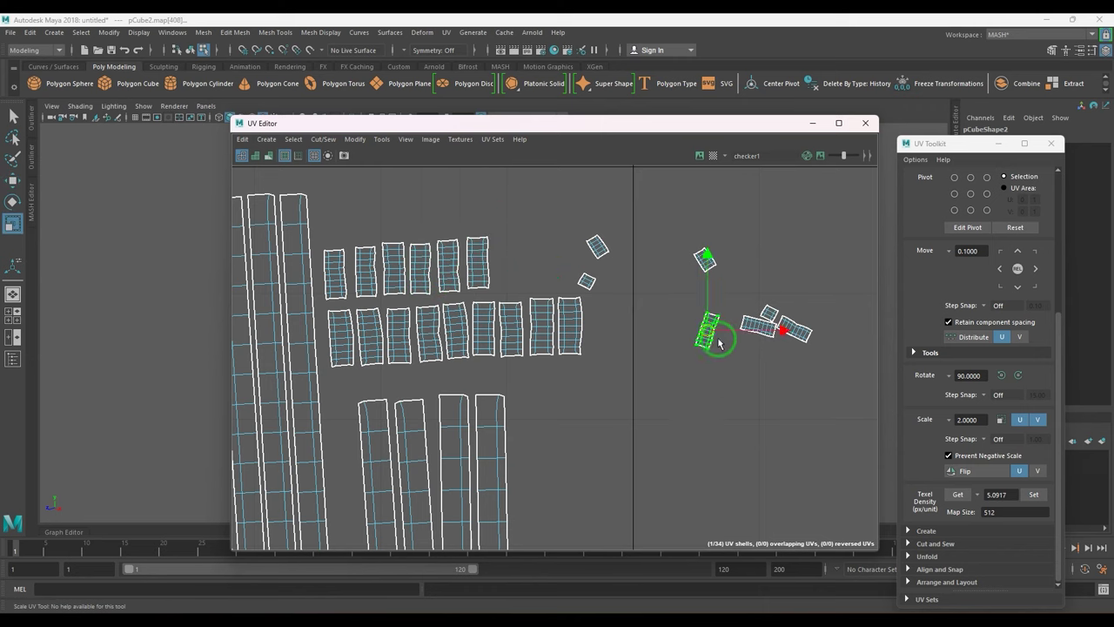
{"action": "left_click_drag", "start_coordinate": [707, 330], "coordinate": [505, 261]}
{"action": "key", "text": "e"}
{"action": "left_click_drag", "start_coordinate": [572, 244], "coordinate": [540, 296]}
{"action": "key", "text": "r"}
- Place an eighth button shell in the second row, rotate it upright and scale it up to match
{"action": "left_click", "coordinate": [757, 329]}
{"action": "key", "text": "w"}
{"action": "left_click_drag", "start_coordinate": [757, 327], "coordinate": [540, 264]}
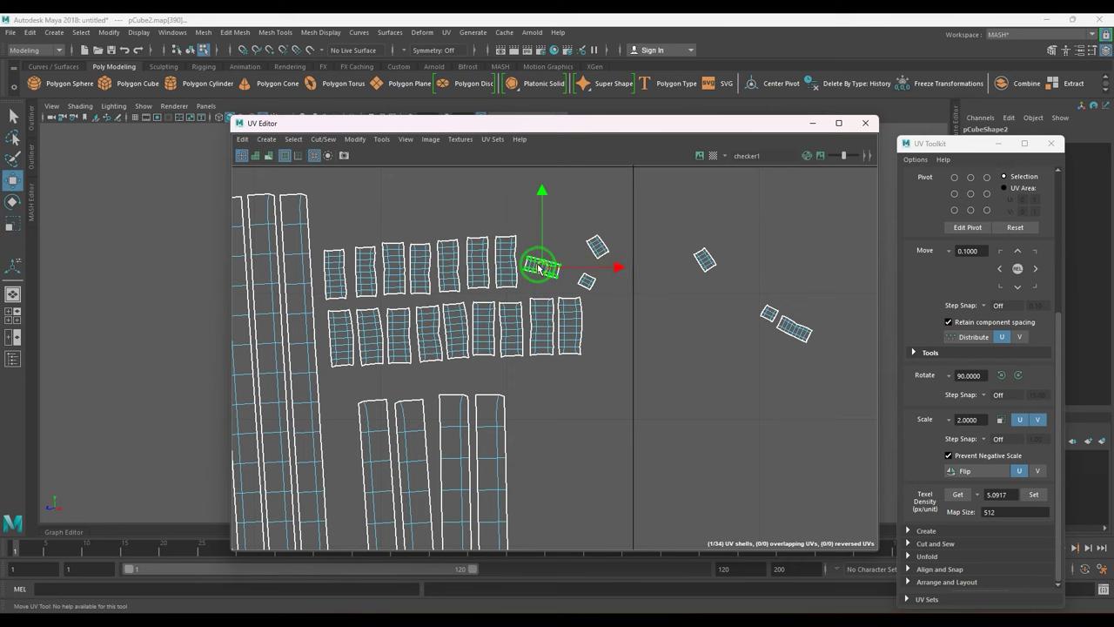
{"action": "key", "text": "e"}
{"action": "left_click_drag", "start_coordinate": [604, 242], "coordinate": [600, 333]}
{"action": "key", "text": "r"}
{"action": "left_click_drag", "start_coordinate": [537, 263], "coordinate": [565, 280]}
- Finish the second row with the last long button shell, rotated upright and scaled to match the eighth
{"action": "left_click", "coordinate": [795, 341]}
{"action": "key", "text": "w"}
{"action": "key", "text": "e"}
{"action": "left_click_drag", "start_coordinate": [794, 331], "coordinate": [608, 305]}
{"action": "key", "text": "r"}
{"action": "left_click_drag", "start_coordinate": [564, 259], "coordinate": [598, 289]}
- Move a short button shell above the second row, rotate it upright and scale it up to the other shells' width
{"action": "left_click", "coordinate": [704, 259]}
{"action": "key", "text": "w"}
{"action": "left_click_drag", "start_coordinate": [706, 260], "coordinate": [362, 212]}
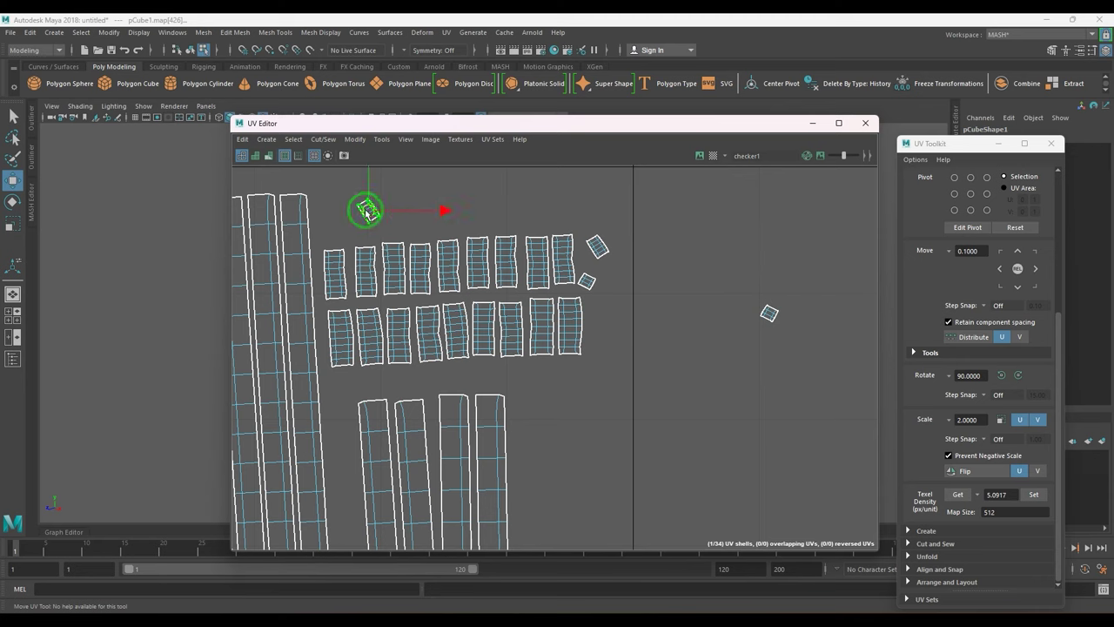
{"action": "key", "text": "e"}
{"action": "left_click_drag", "start_coordinate": [433, 187], "coordinate": [425, 250]}
{"action": "key", "text": "r"}
{"action": "key", "text": "w"}
{"action": "left_click_drag", "start_coordinate": [362, 211], "coordinate": [391, 245]}
{"action": "key", "text": "ctrl+z"}
{"action": "key", "text": "r"}
- Get the short shell's texel density and move the shell to the start of a third row beside the long strips
{"action": "left_click", "coordinate": [957, 499]}
{"action": "left_click", "coordinate": [966, 496]}
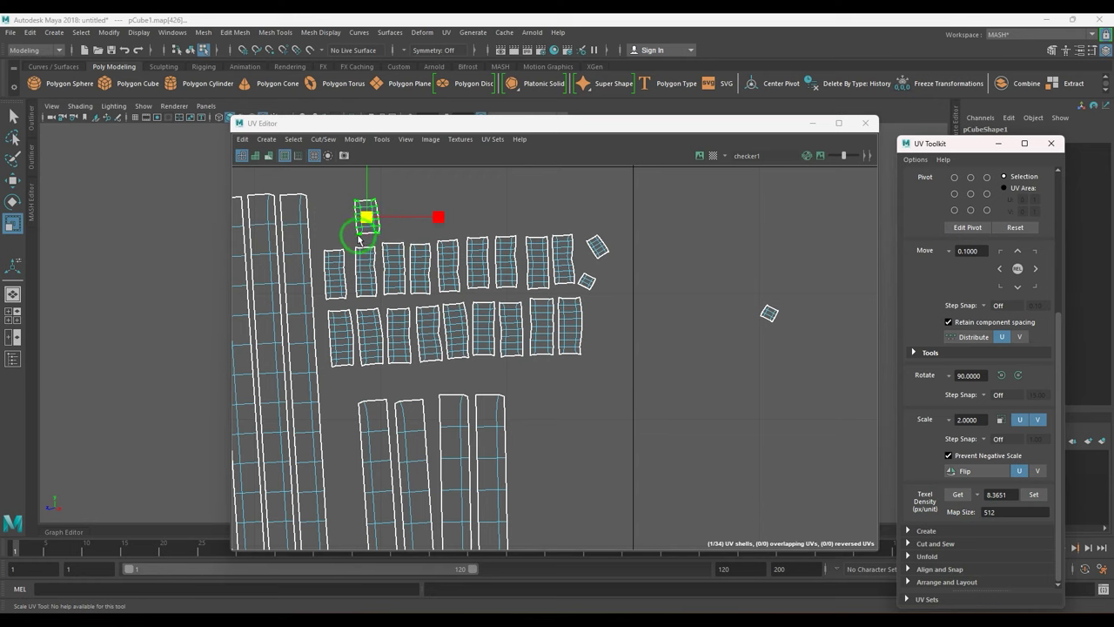
{"action": "scroll", "coordinate": [360, 239], "scroll_direction": "up", "scroll_amount": 1}
{"action": "key", "text": "w"}
{"action": "left_click_drag", "start_coordinate": [366, 220], "coordinate": [335, 215]}
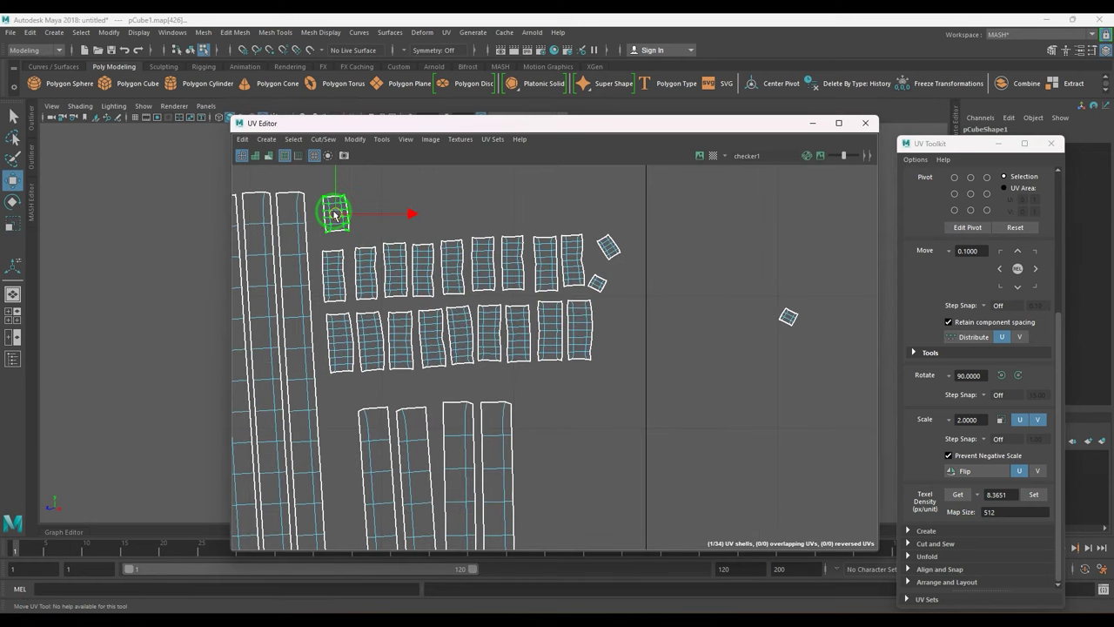
- Get the texel density of the second-to-last button shell in the lowest button row for comparison
{"action": "left_click", "coordinate": [554, 361]}
{"action": "left_click", "coordinate": [956, 495]}
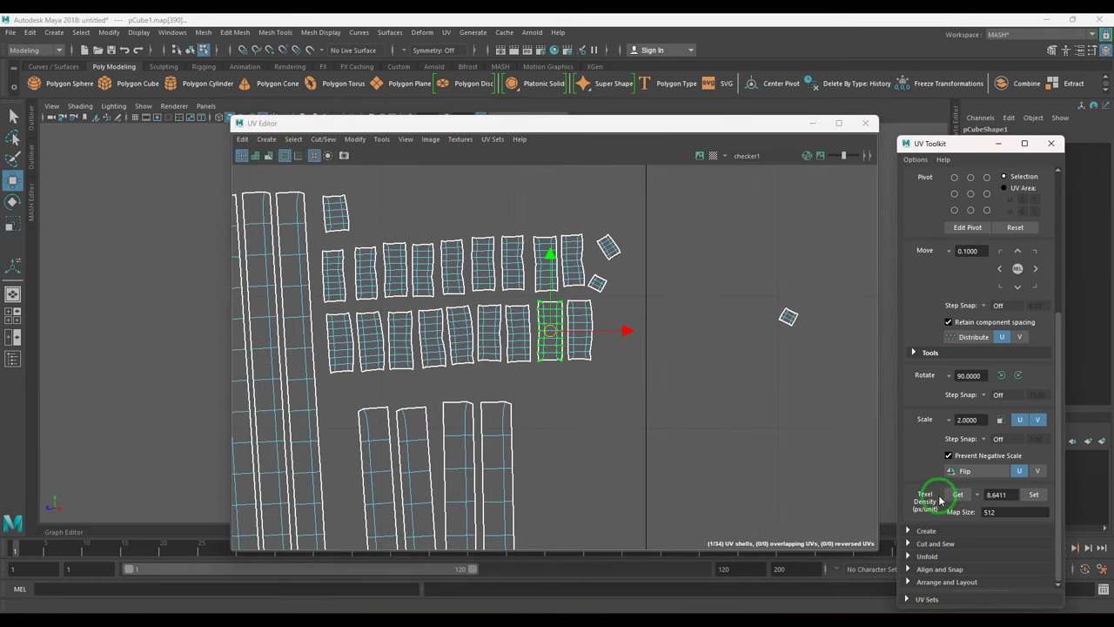
{"action": "left_click", "coordinate": [1030, 539]}
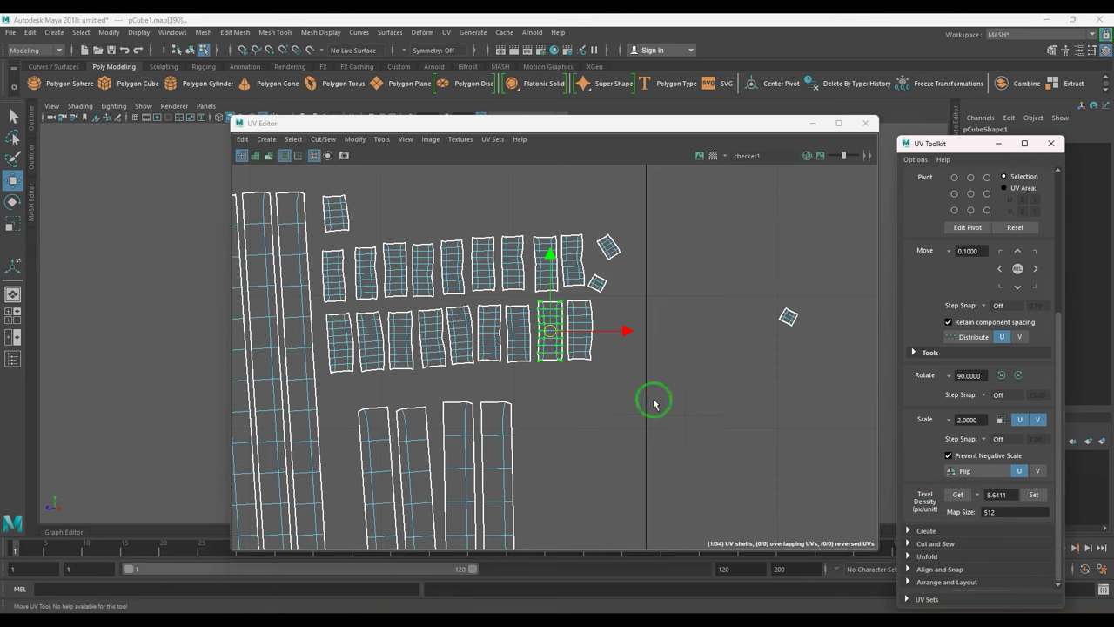
- Get the first short shell's texel density, apply it to a second short shell placed beside it and rotate that one upright
{"action": "left_click", "coordinate": [344, 213]}
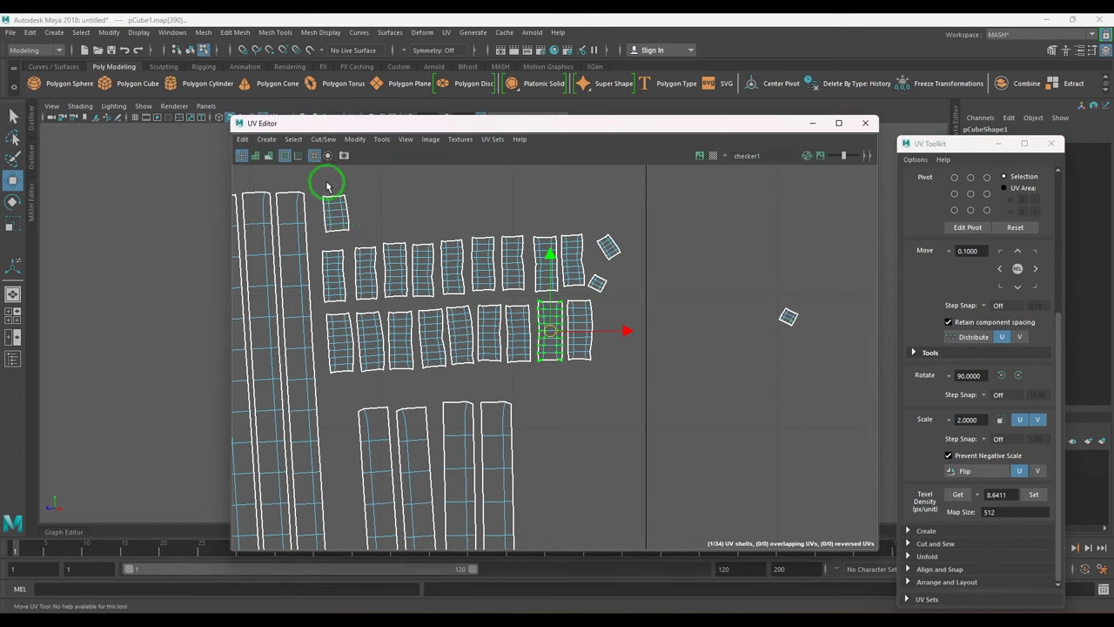
{"action": "left_click", "coordinate": [809, 491]}
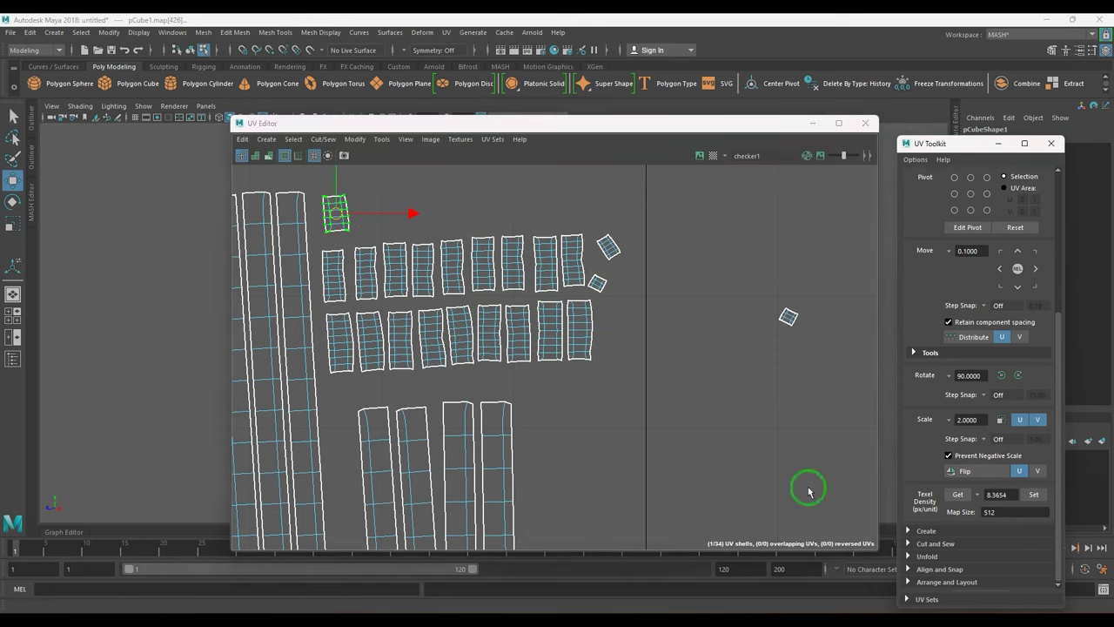
{"action": "left_click_drag", "start_coordinate": [630, 269], "coordinate": [372, 212]}
{"action": "left_click", "coordinate": [1034, 494]}
{"action": "key", "text": "e"}
{"action": "left_click_drag", "start_coordinate": [440, 208], "coordinate": [437, 233]}
- Place a third short button shell in the top row, set its texel density to 8.3654 and rotate it straight
{"action": "left_click", "coordinate": [597, 283]}
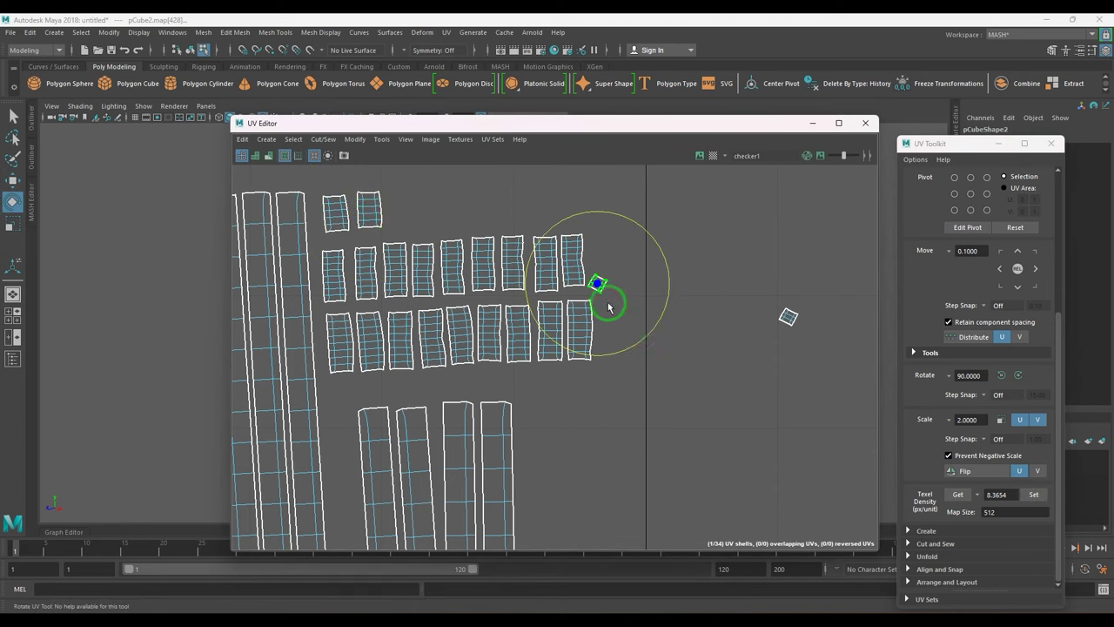
{"action": "key", "text": "w"}
{"action": "left_click_drag", "start_coordinate": [599, 286], "coordinate": [409, 210]}
{"action": "left_click", "coordinate": [1029, 494]}
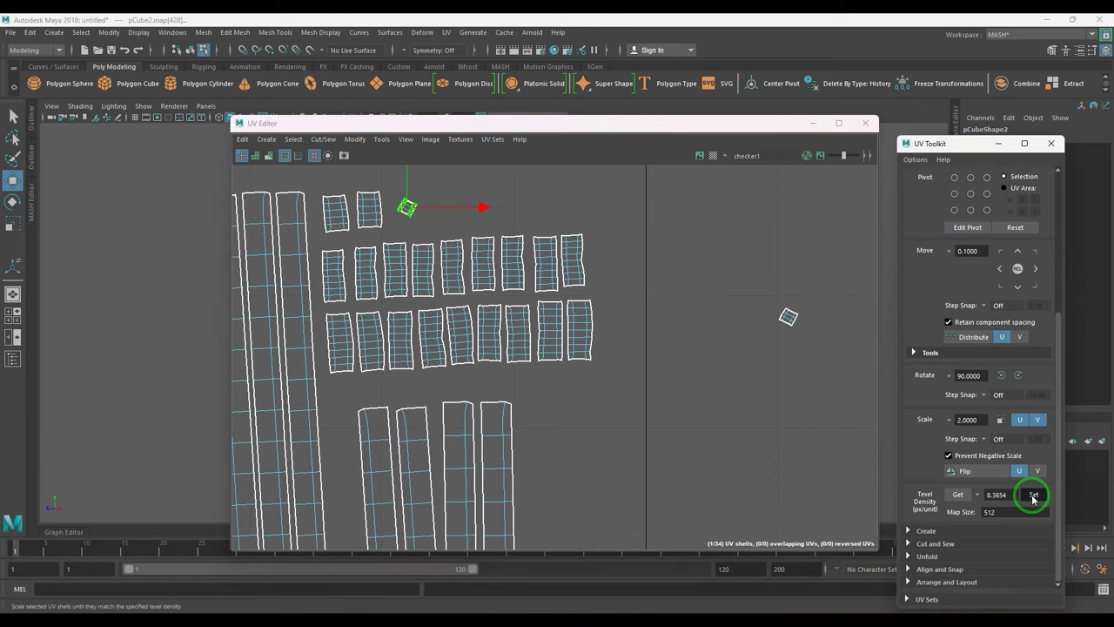
{"action": "left_click", "coordinate": [418, 226]}
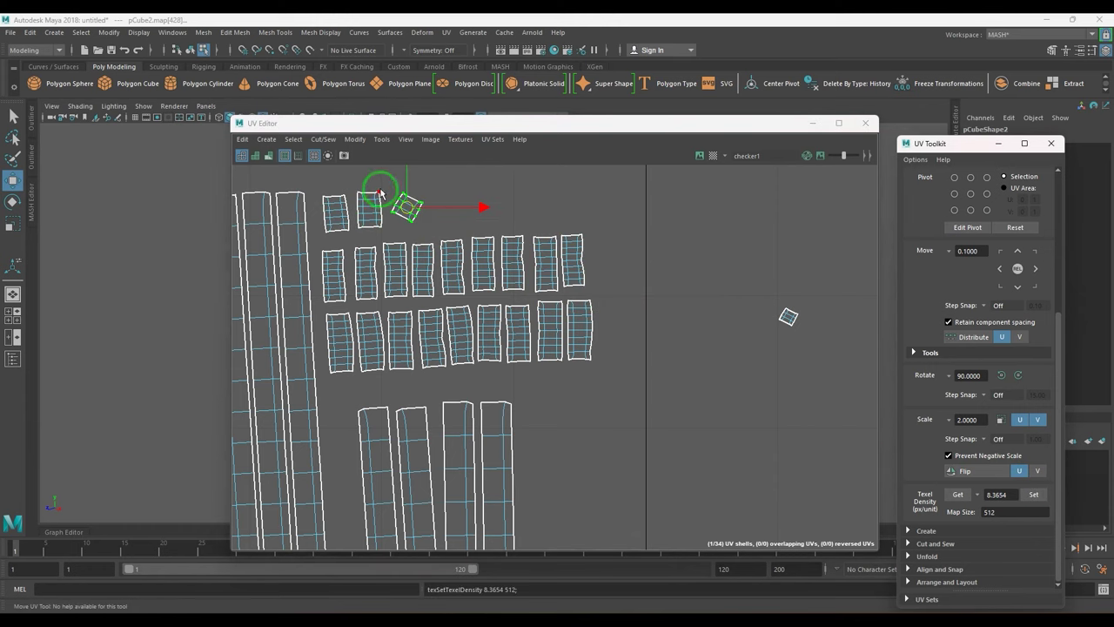
{"action": "key", "text": "r"}
{"action": "key", "text": "e"}
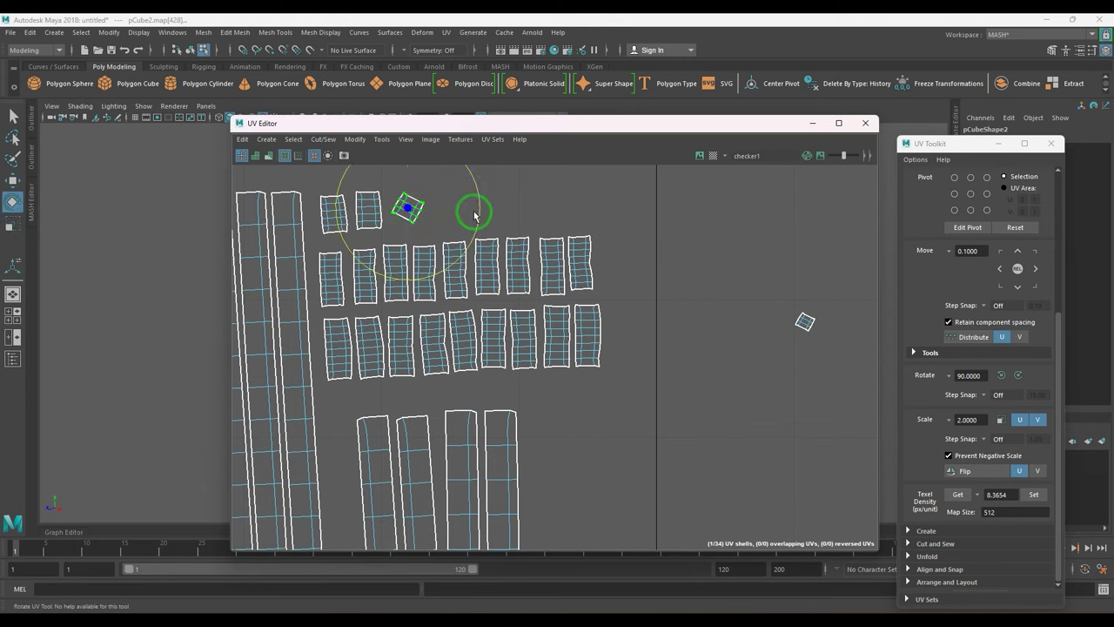
{"action": "left_click_drag", "start_coordinate": [476, 216], "coordinate": [470, 159]}
{"action": "key", "text": "w"}
{"action": "left_click_drag", "start_coordinate": [409, 213], "coordinate": [396, 215]}
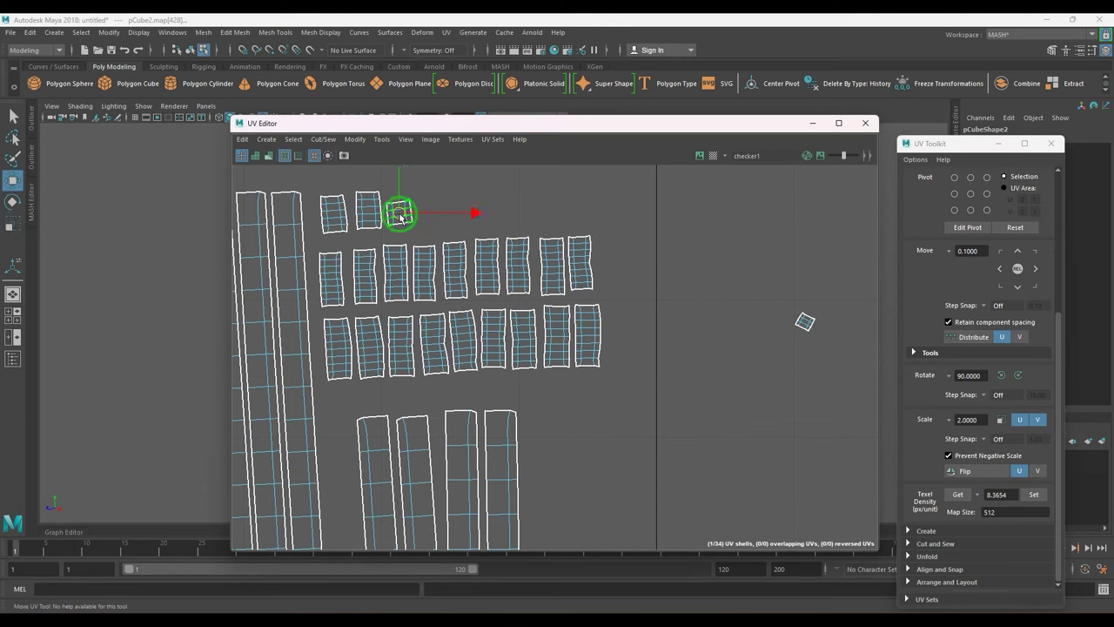
- Set the last loose button shell's texel density to 8.3654, place it at the top row's end and straighten it
{"action": "left_click", "coordinate": [802, 322]}
{"action": "left_click", "coordinate": [1034, 494]}
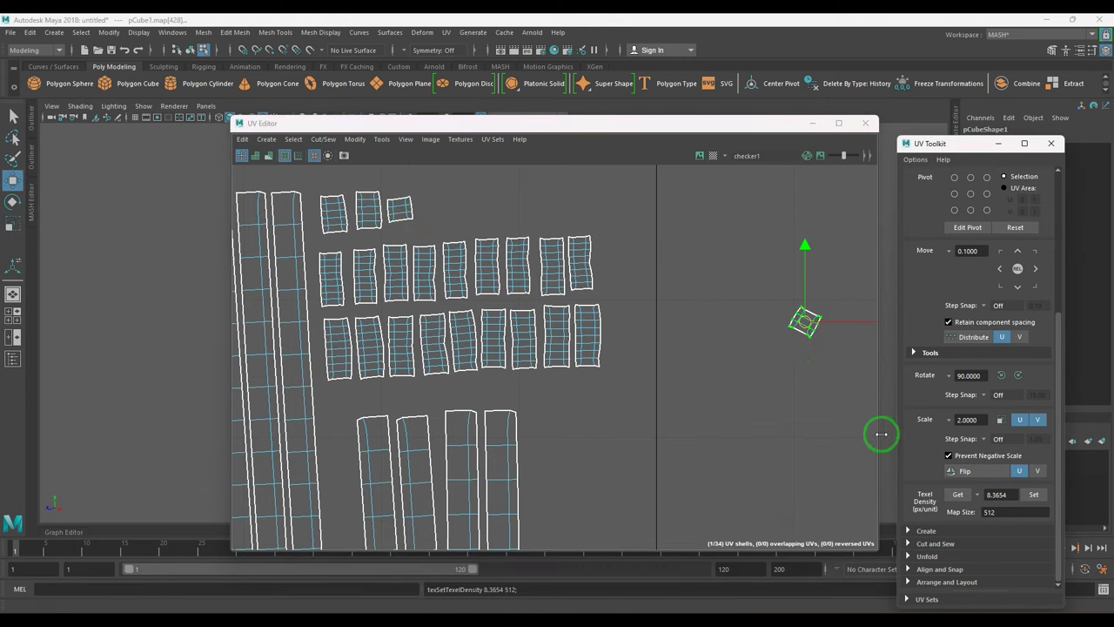
{"action": "left_click_drag", "start_coordinate": [806, 325], "coordinate": [437, 208]}
{"action": "key", "text": "e"}
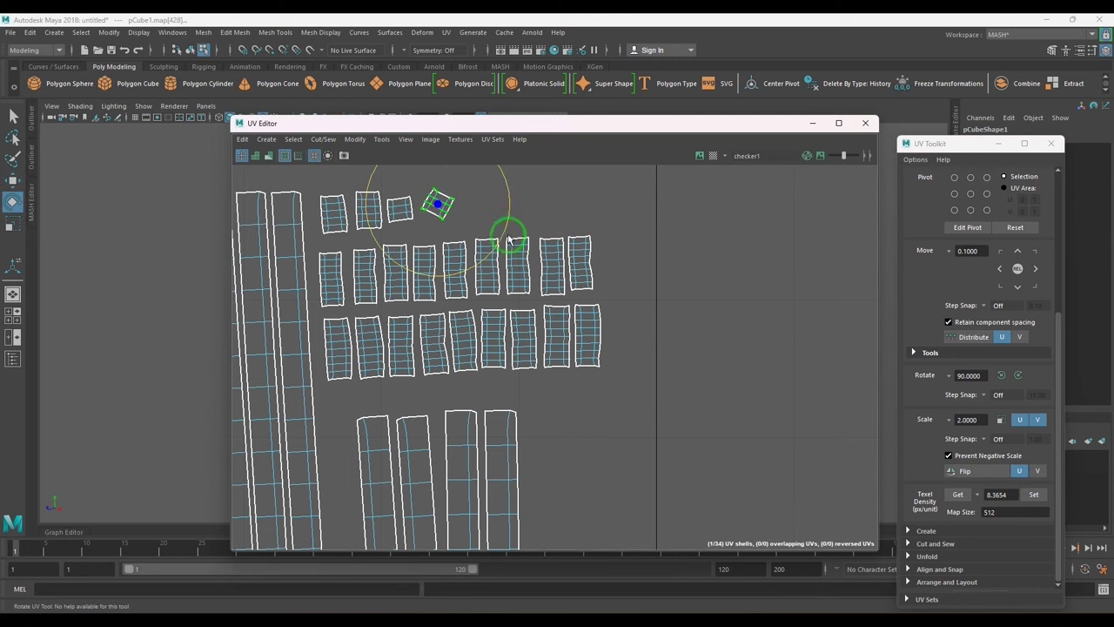
{"action": "key", "text": "w"}
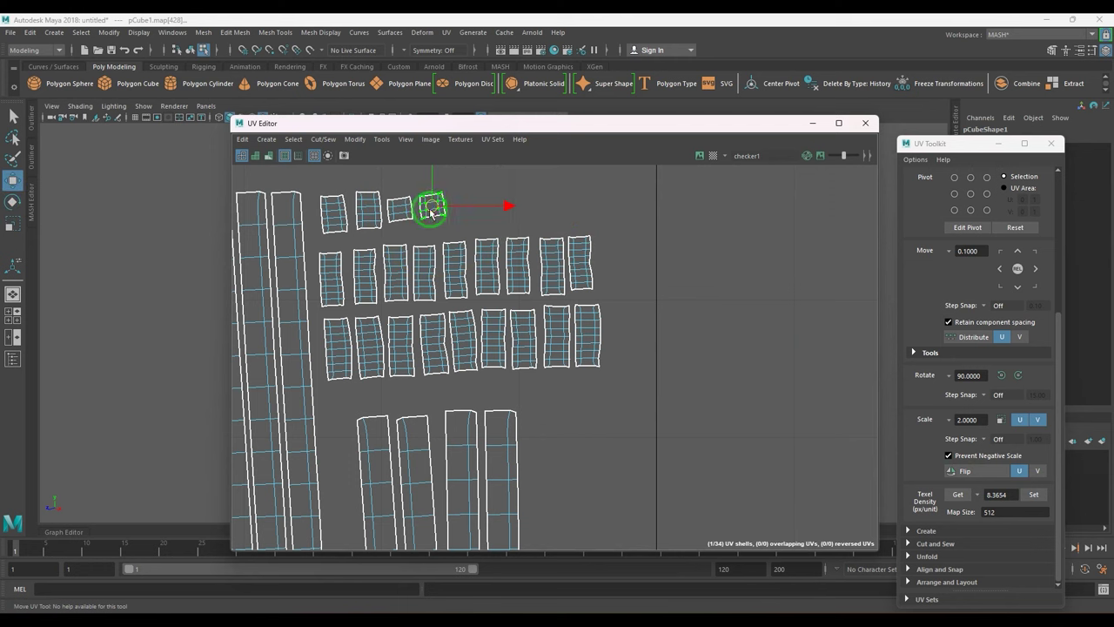
- Select the upper cushion's large horizontal panel shell with the button holes and get its texel density
{"action": "left_click_drag", "start_coordinate": [563, 128], "coordinate": [886, 96]}
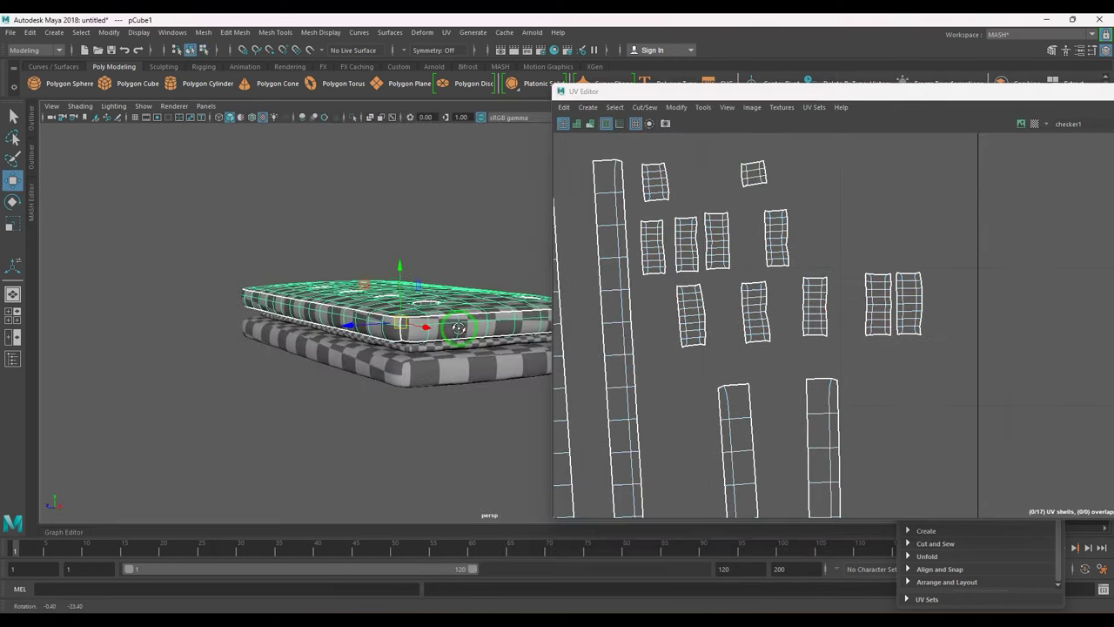
{"action": "scroll", "coordinate": [821, 391], "scroll_direction": "down", "scroll_amount": 7}
{"action": "middle_click_drag", "start_coordinate": [814, 386], "coordinate": [787, 239], "text": "alt"}
{"action": "right_click_drag", "start_coordinate": [641, 350], "coordinate": [645, 328]}
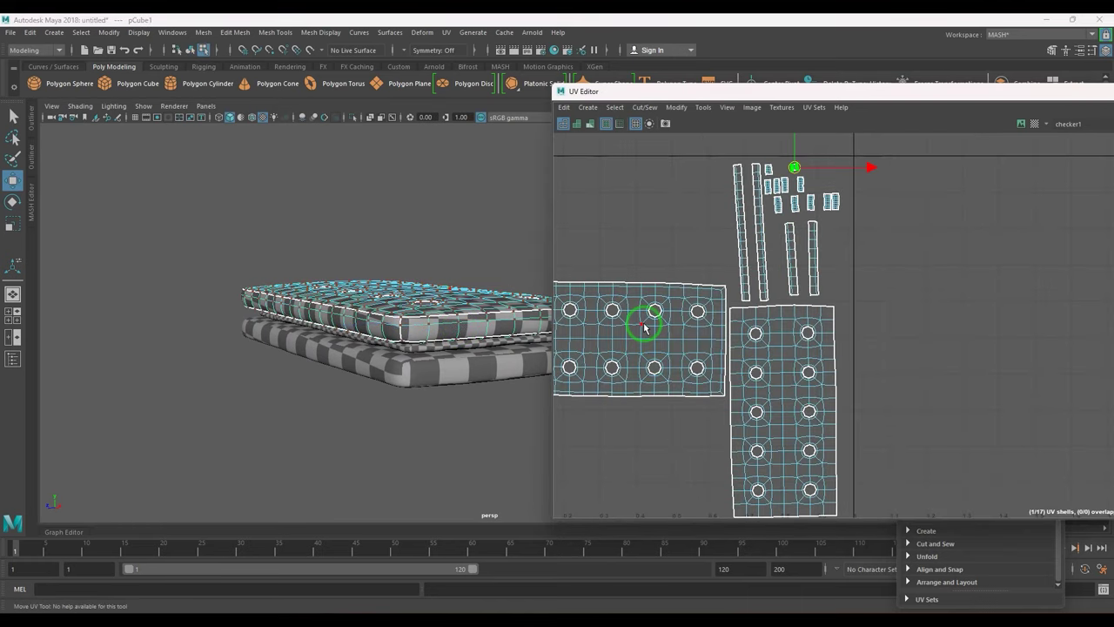
{"action": "left_click_drag", "start_coordinate": [646, 328], "coordinate": [686, 352]}
{"action": "right_click_drag", "start_coordinate": [698, 393], "coordinate": [713, 413], "text": "ctrl"}
{"action": "left_click_drag", "start_coordinate": [808, 92], "coordinate": [433, 98]}
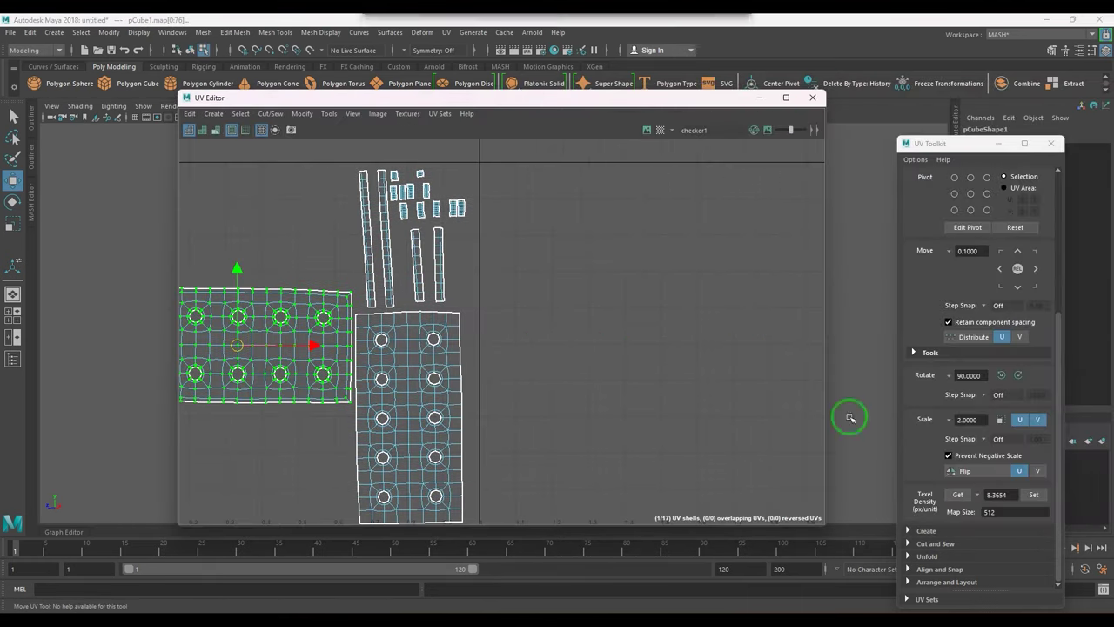
{"action": "left_click", "coordinate": [958, 494]}
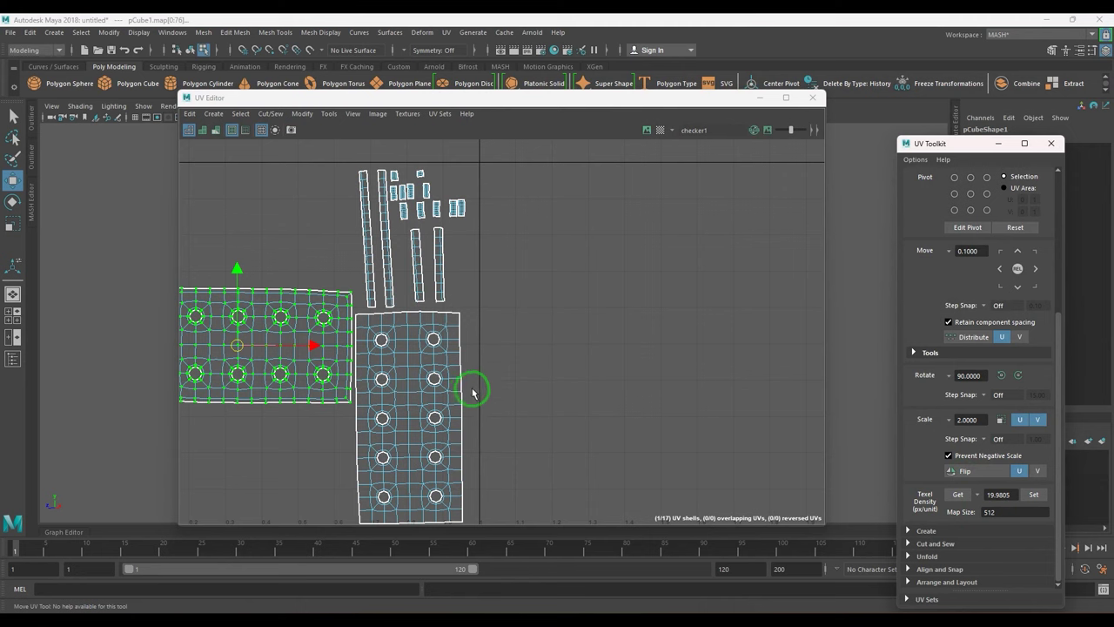
- Set the texel density of the thin middle piece's whole UV shell to 19.9805 to match the cushion panel
{"action": "left_click_drag", "start_coordinate": [516, 105], "coordinate": [556, 374]}
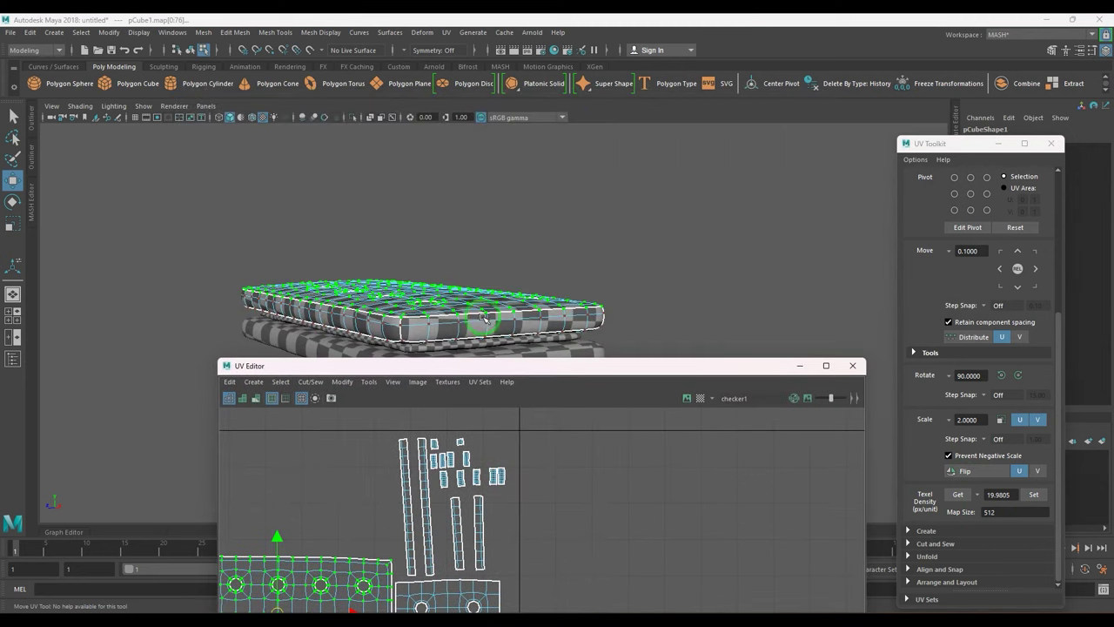
{"action": "left_click", "coordinate": [492, 335]}
{"action": "left_click", "coordinate": [481, 346]}
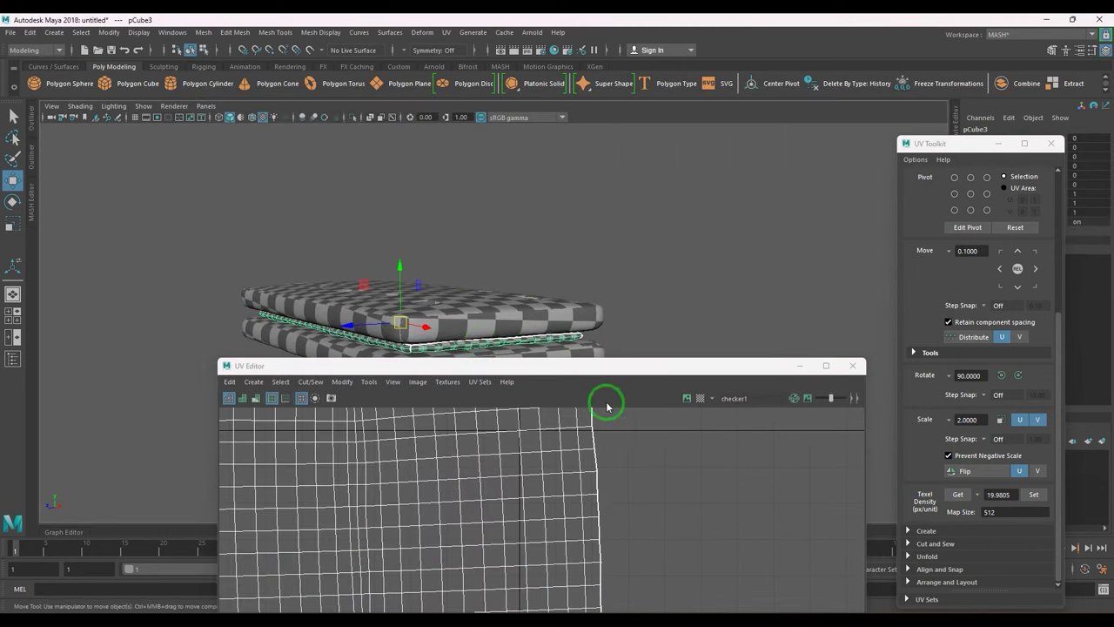
{"action": "left_click_drag", "start_coordinate": [632, 372], "coordinate": [659, 130]}
{"action": "key", "text": "f"}
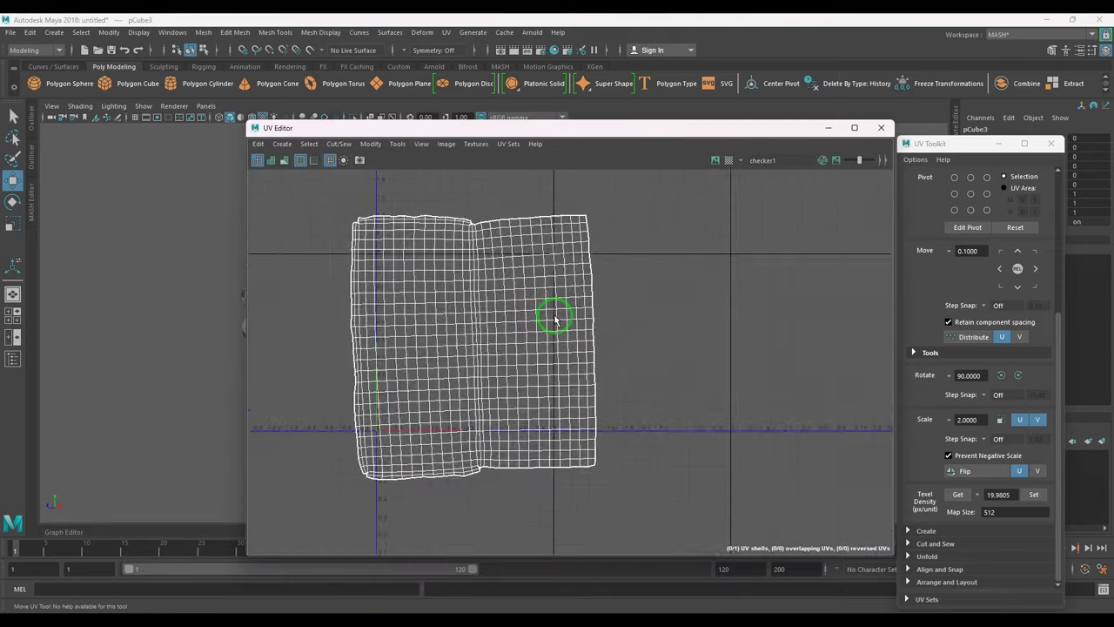
{"action": "left_click_drag", "start_coordinate": [376, 196], "coordinate": [680, 520]}
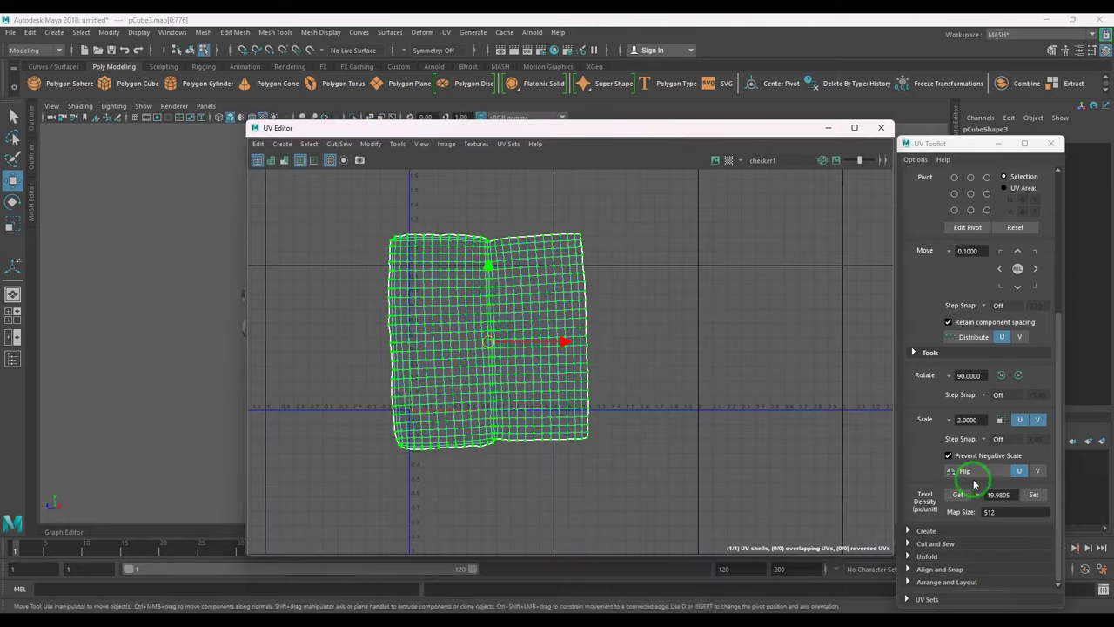
{"action": "left_click", "coordinate": [1032, 493]}
{"action": "left_click", "coordinate": [881, 128]}
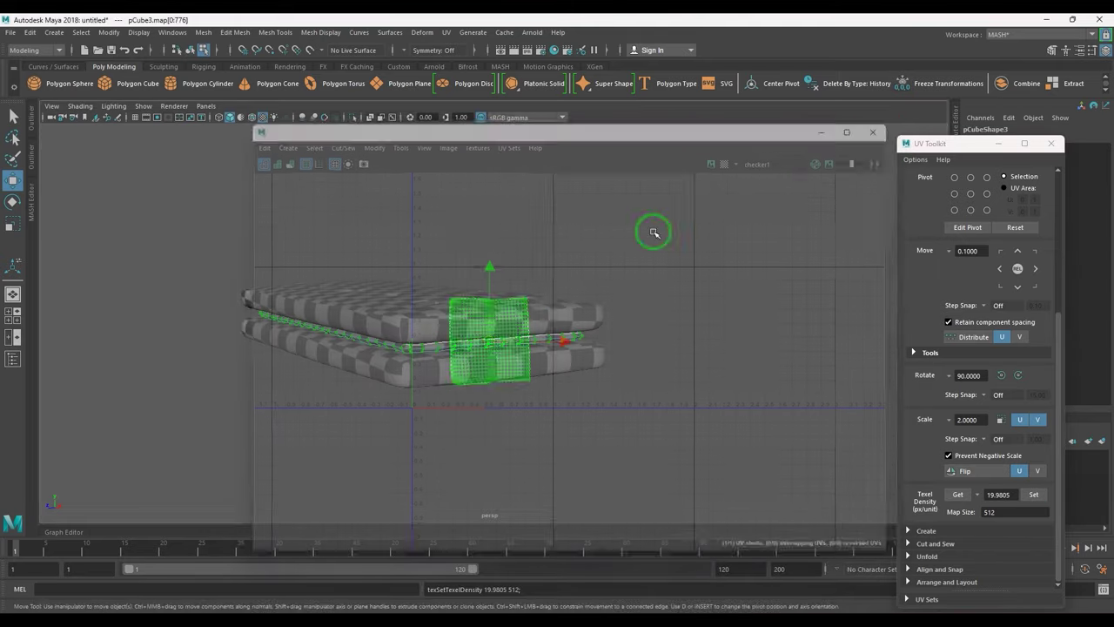
- Select the upper and lower cushions without the middle piece and review their combined layout in the UV Editor
{"action": "left_click", "coordinate": [567, 398]}
{"action": "left_click_drag", "start_coordinate": [483, 364], "coordinate": [452, 369], "text": "alt"}
{"action": "left_click_drag", "start_coordinate": [409, 261], "coordinate": [573, 458]}
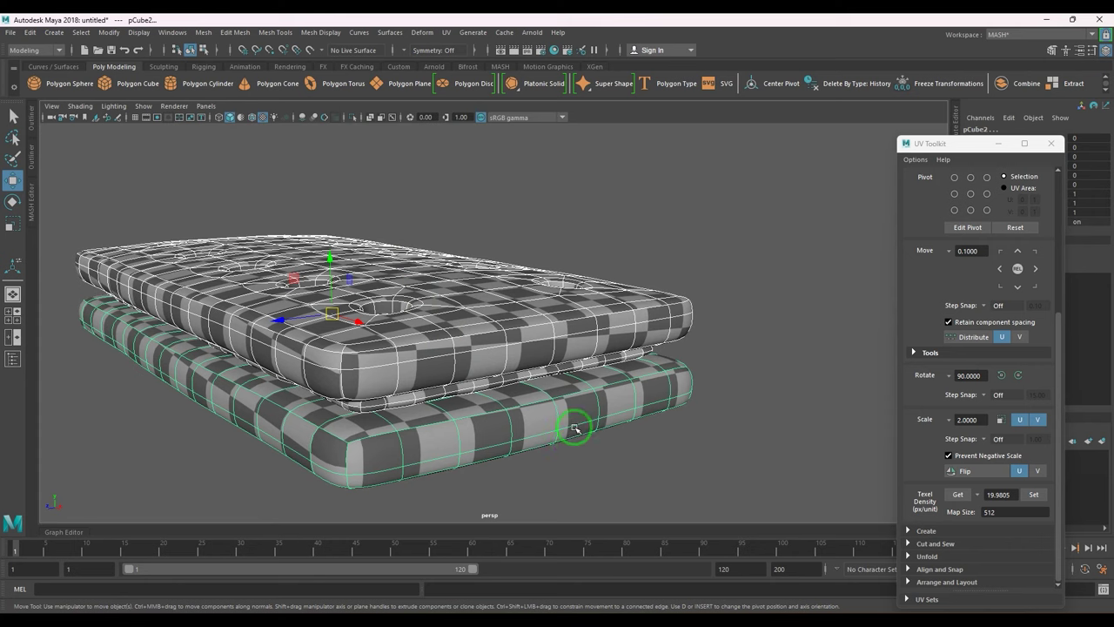
{"action": "left_click", "coordinate": [1052, 143]}
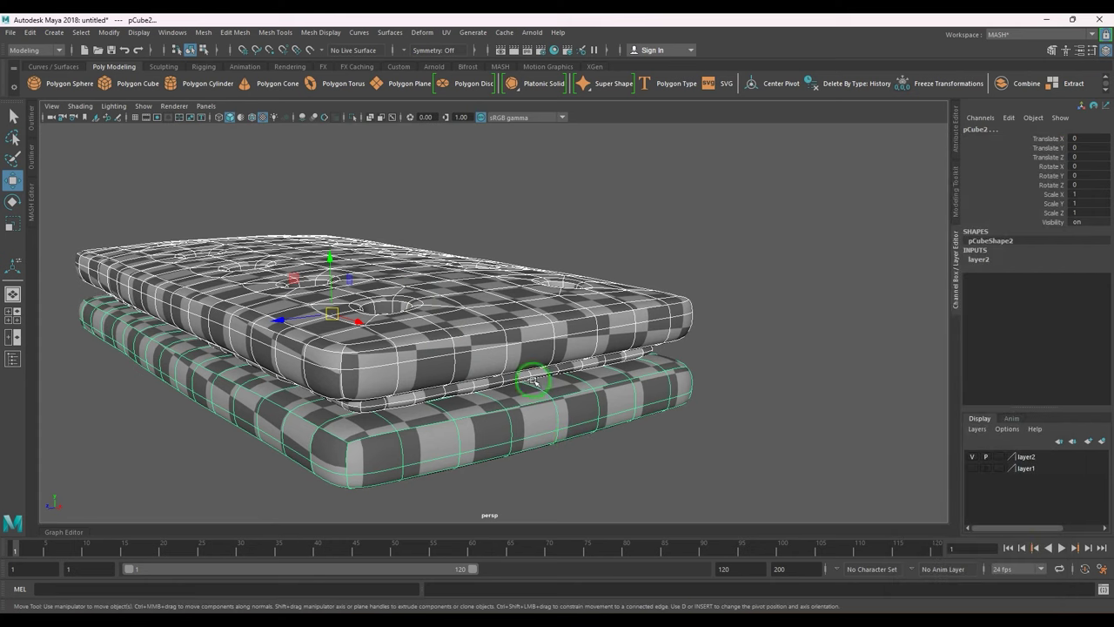
{"action": "left_click", "coordinate": [535, 378]}
{"action": "left_click", "coordinate": [562, 423], "text": "shift"}
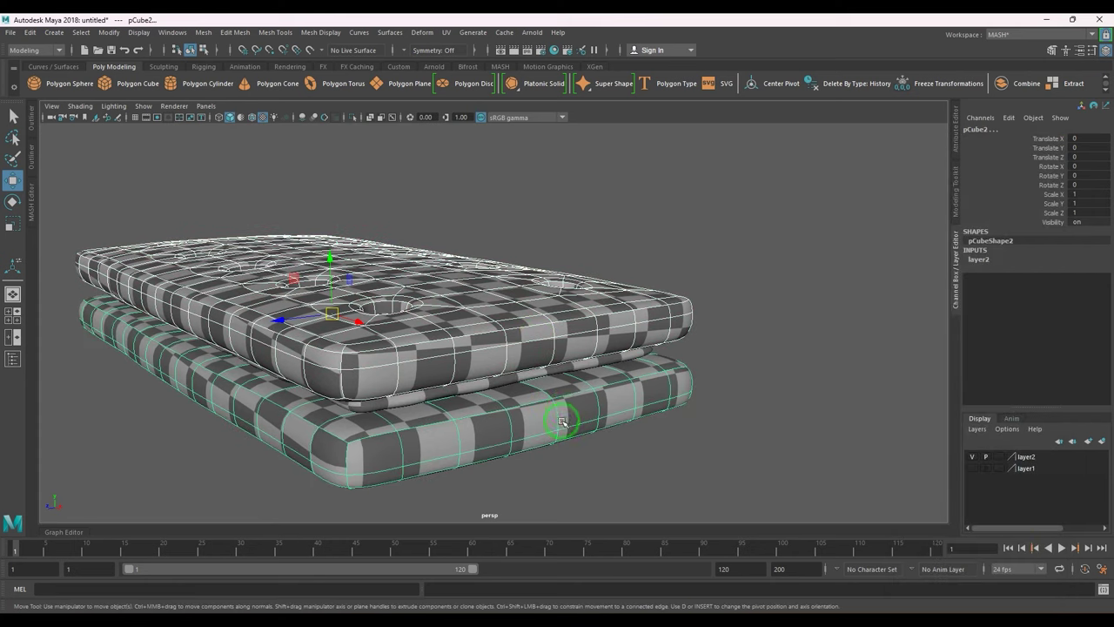
{"action": "left_click", "coordinate": [444, 32]}
{"action": "left_click", "coordinate": [471, 50]}
{"action": "middle_click_drag", "start_coordinate": [525, 371], "coordinate": [636, 422], "text": "alt"}
{"action": "scroll", "coordinate": [634, 377], "scroll_direction": "up", "scroll_amount": 4}
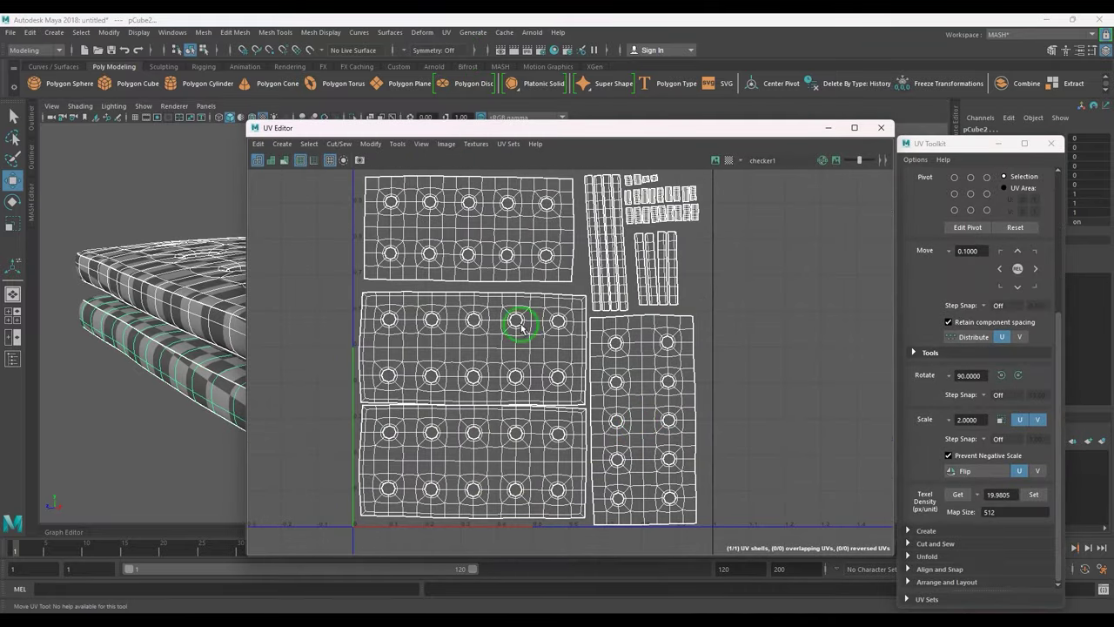
- Place the UV Editor beside the viewport and scale the middle piece's UV shell down slightly about its centre
{"action": "left_click_drag", "start_coordinate": [495, 129], "coordinate": [832, 117]}
{"action": "left_click_drag", "start_coordinate": [478, 373], "coordinate": [482, 324], "text": "alt"}
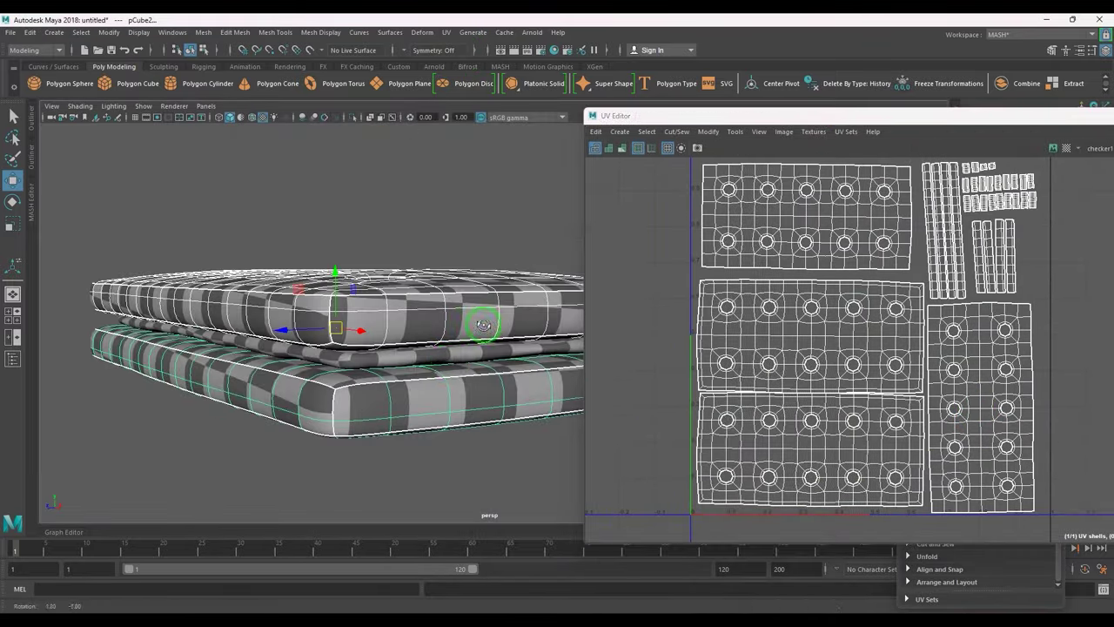
{"action": "left_click", "coordinate": [451, 357]}
{"action": "scroll", "coordinate": [873, 383], "scroll_direction": "down", "scroll_amount": 2}
{"action": "middle_click_drag", "start_coordinate": [873, 383], "coordinate": [834, 356], "text": "alt"}
{"action": "right_click_drag", "start_coordinate": [712, 351], "coordinate": [754, 346]}
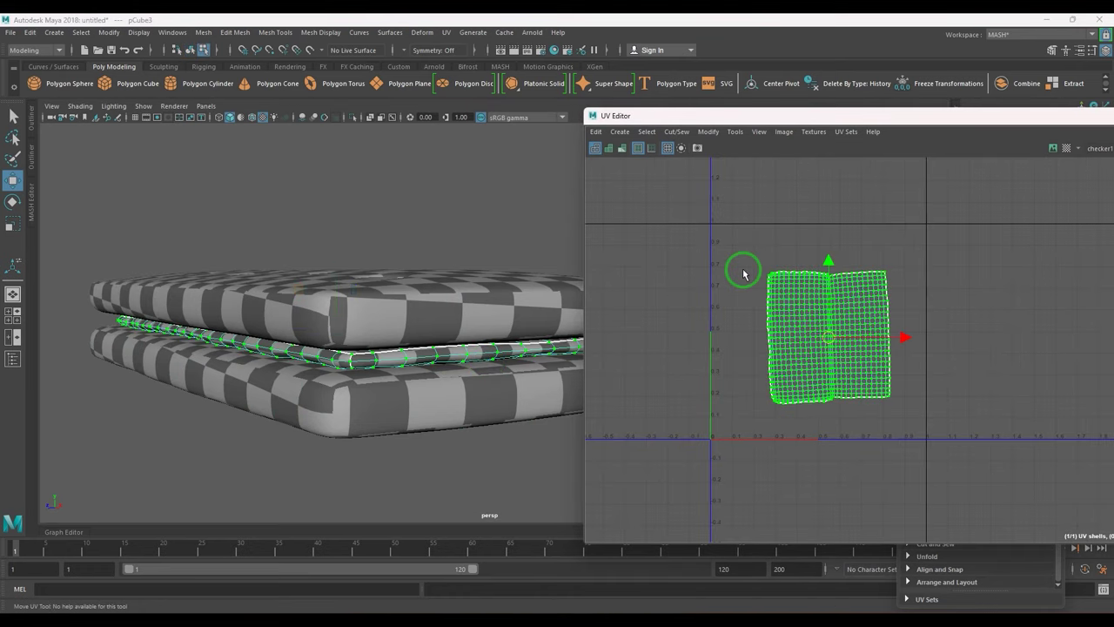
{"action": "left_click_drag", "start_coordinate": [727, 224], "coordinate": [982, 467]}
{"action": "key", "text": "r"}
{"action": "mouse_move", "coordinate": [834, 349]}
{"action": "left_mouse_down"}
{"action": "mouse_move", "coordinate": [883, 350]}
{"action": "mouse_move", "coordinate": [824, 347]}
{"action": "left_mouse_up"}
{"action": "key", "text": "ctrl+z"}
- Scale the middle piece's shell down further and move the upper cushion aside to compare checker sizes
{"action": "left_click_drag", "start_coordinate": [440, 374], "coordinate": [373, 366], "text": "alt"}
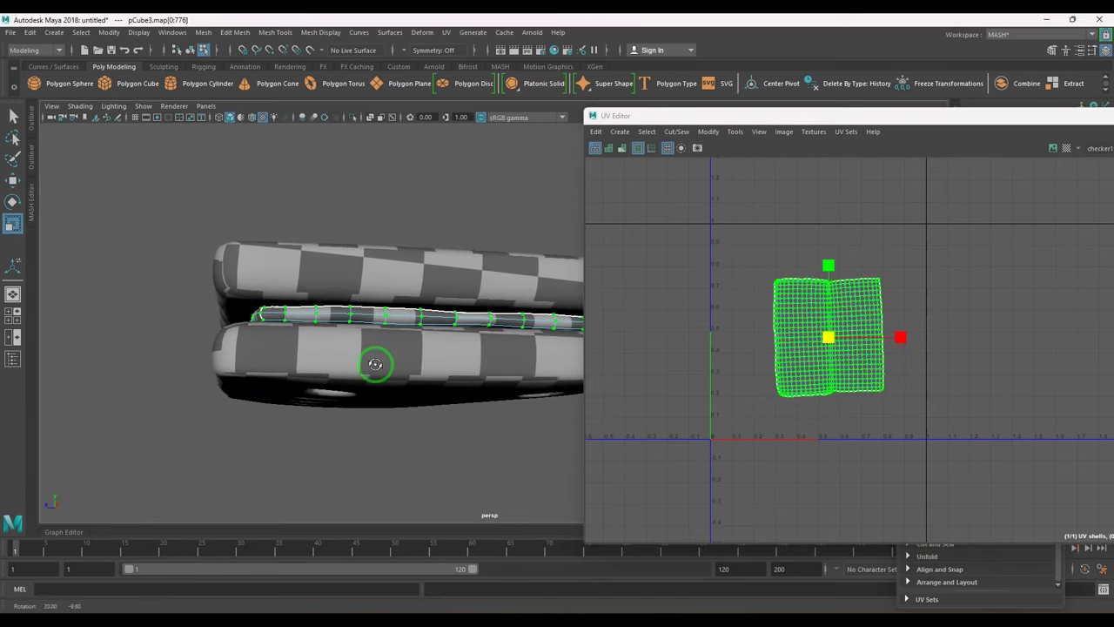
{"action": "left_click_drag", "start_coordinate": [843, 336], "coordinate": [756, 363]}
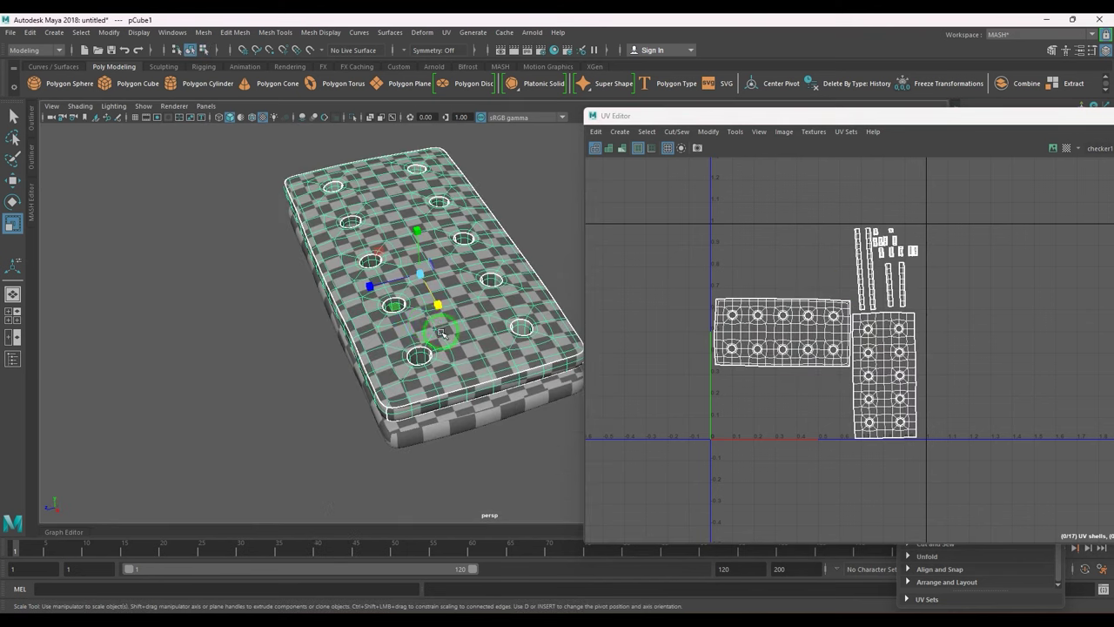
{"action": "key", "text": "w"}
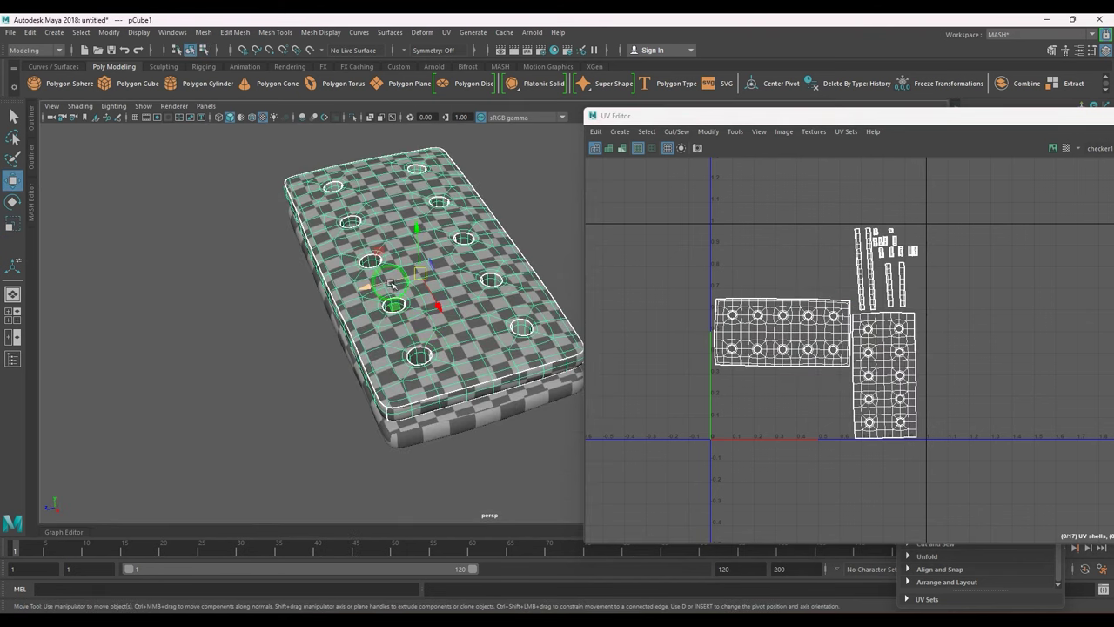
{"action": "key", "text": "ctrl+d"}
{"action": "left_click_drag", "start_coordinate": [405, 300], "coordinate": [236, 323]}
{"action": "left_click", "coordinate": [527, 248]}
{"action": "left_click_drag", "start_coordinate": [527, 248], "coordinate": [486, 328], "text": "alt"}
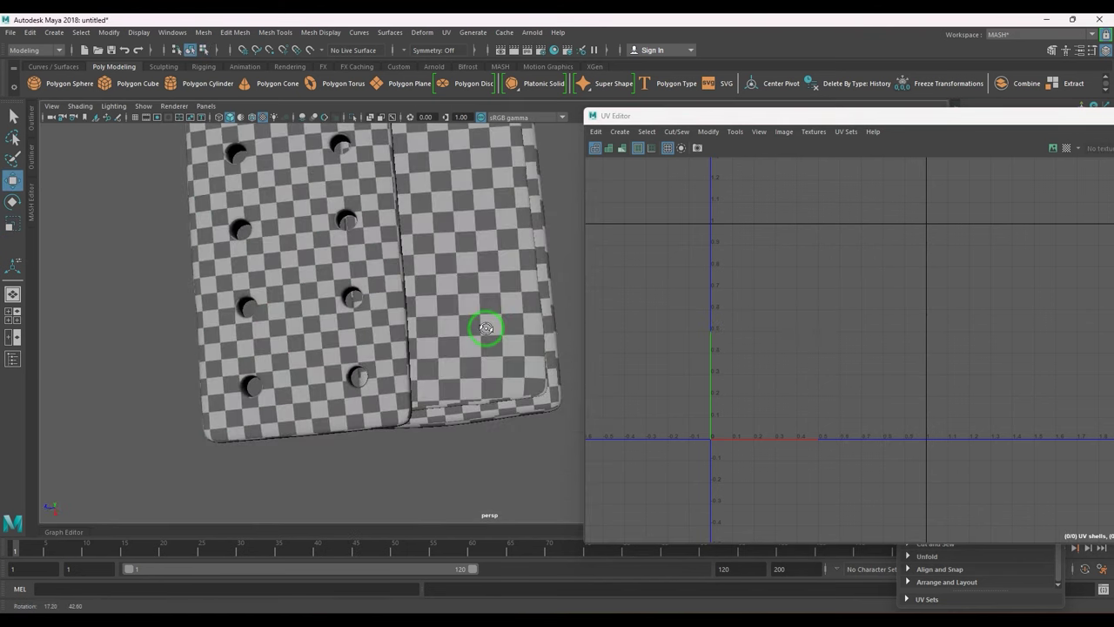
- Undo the upper cushion's move and the last scaling of the middle piece's UV shell
{"action": "key", "text": "ctrl+z"}
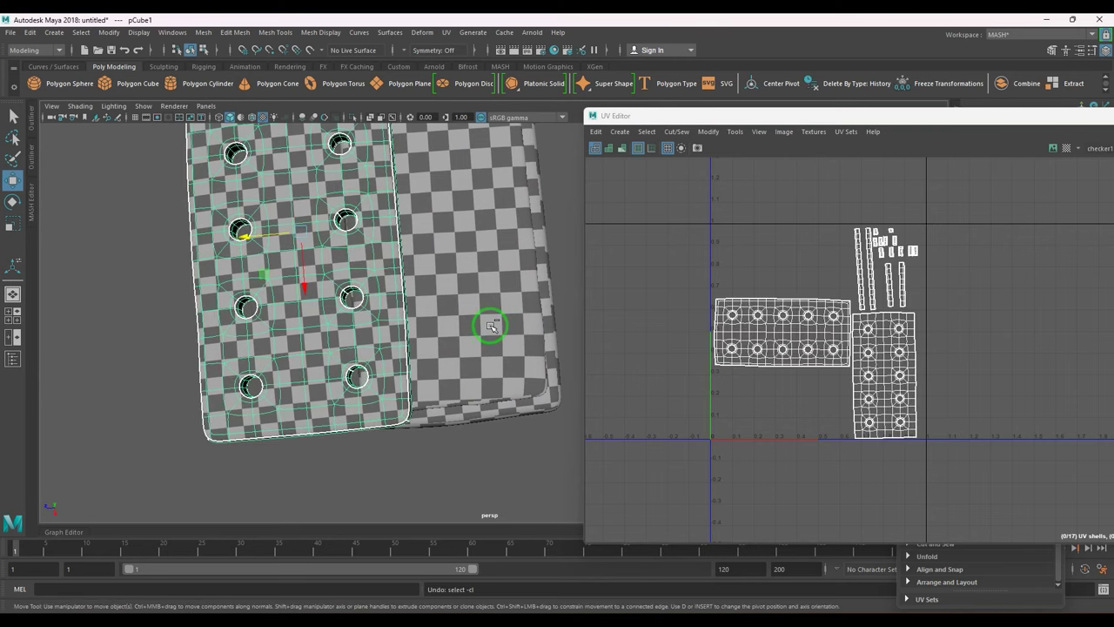
{"action": "key", "text": "ctrl+z"}
{"action": "key", "text": "ctrl+z"}
{"action": "key", "text": "ctrl+z"}
{"action": "key", "text": "ctrl+z"}
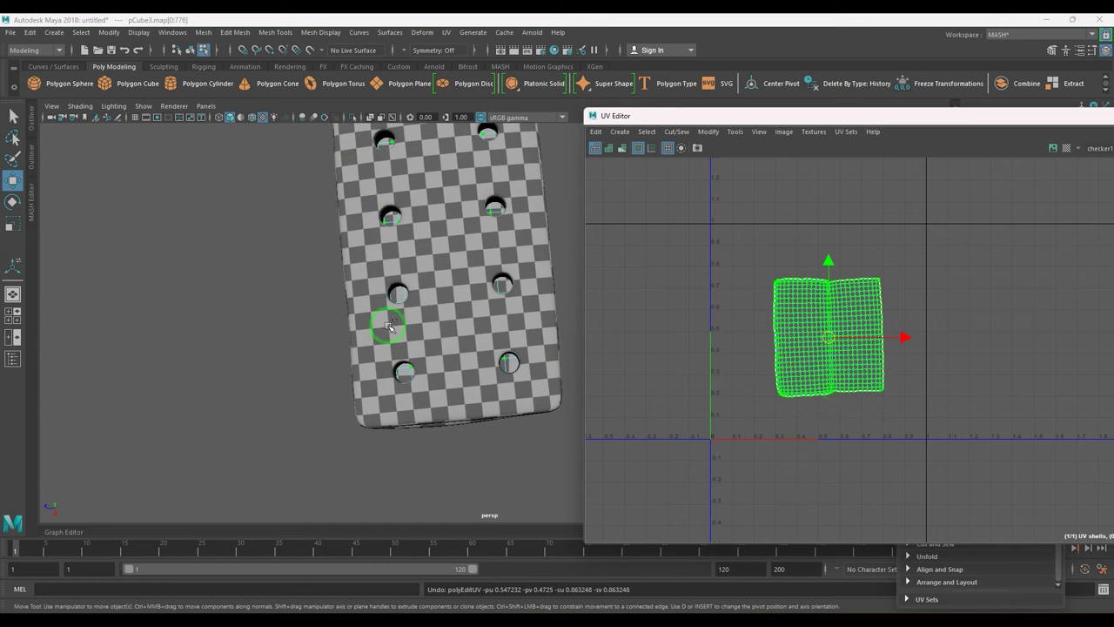
- Move the upper cushion aside to compare its checker size with the middle piece's, and undo the move
{"action": "right_click_drag", "start_coordinate": [388, 326], "coordinate": [444, 296]}
{"action": "left_click", "coordinate": [497, 304]}
{"action": "left_click_drag", "start_coordinate": [431, 228], "coordinate": [243, 239]}
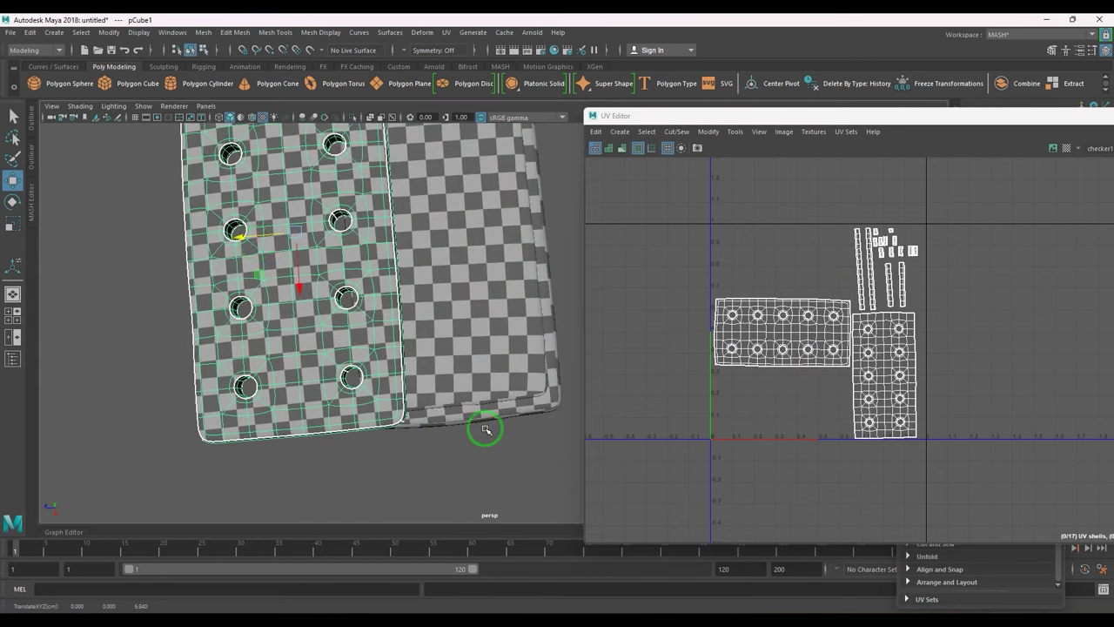
{"action": "left_click", "coordinate": [485, 428]}
{"action": "key", "text": "ctrl+z"}
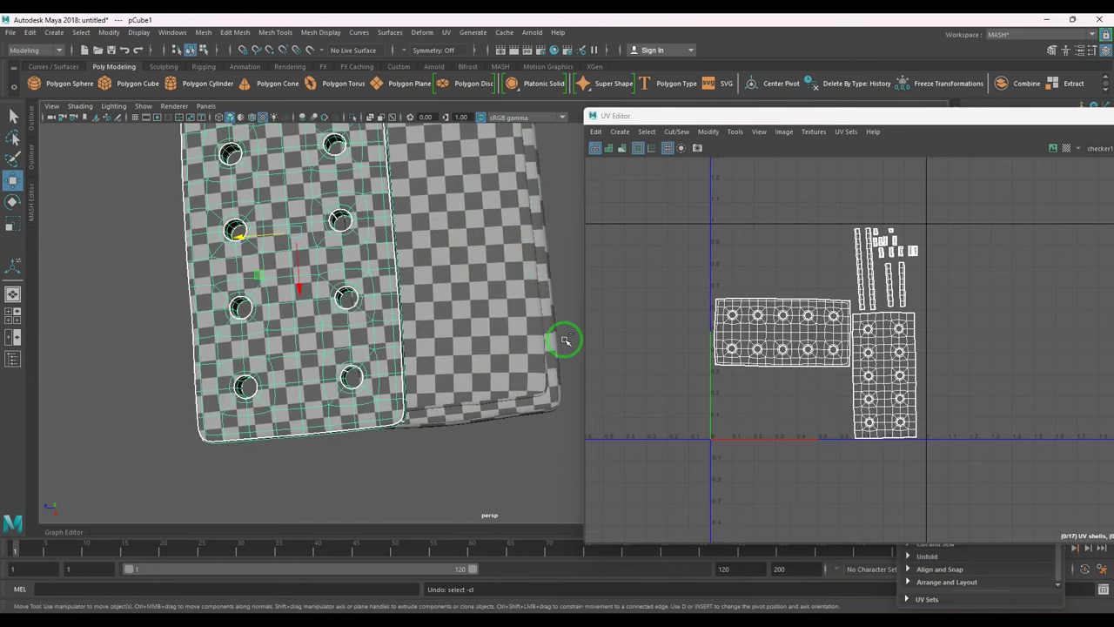
{"action": "key", "text": "ctrl+z"}
- Examine the stacked pieces from the side and select both cushions together to review their shared UV layout
{"action": "left_click", "coordinate": [494, 482]}
{"action": "left_click_drag", "start_coordinate": [494, 477], "coordinate": [517, 326], "text": "alt"}
{"action": "left_click_drag", "start_coordinate": [517, 326], "coordinate": [465, 304]}
{"action": "left_click", "coordinate": [463, 300]}
{"action": "left_click", "coordinate": [479, 314], "text": "shift"}
{"action": "left_click_drag", "start_coordinate": [415, 404], "coordinate": [404, 437], "text": "alt"}
{"action": "left_click", "coordinate": [444, 418]}
{"action": "left_click", "coordinate": [488, 343]}
{"action": "left_click", "coordinate": [493, 381], "text": "shift"}
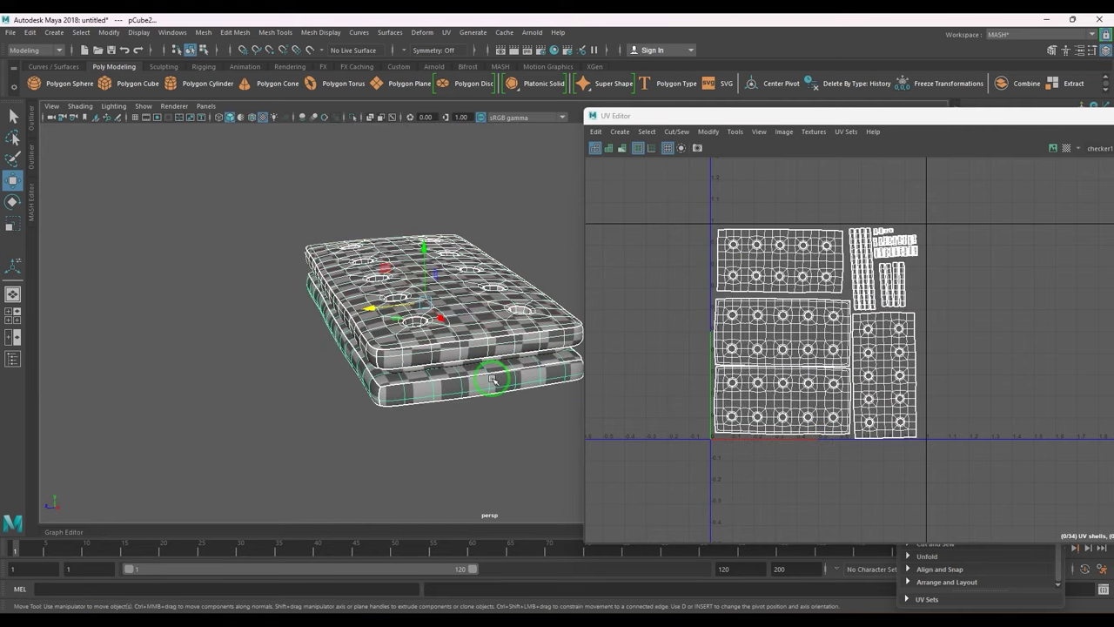
- Compare the middle piece's separate UV shell with the layout of the two cushions by selecting them in turn
{"action": "left_click", "coordinate": [501, 438]}
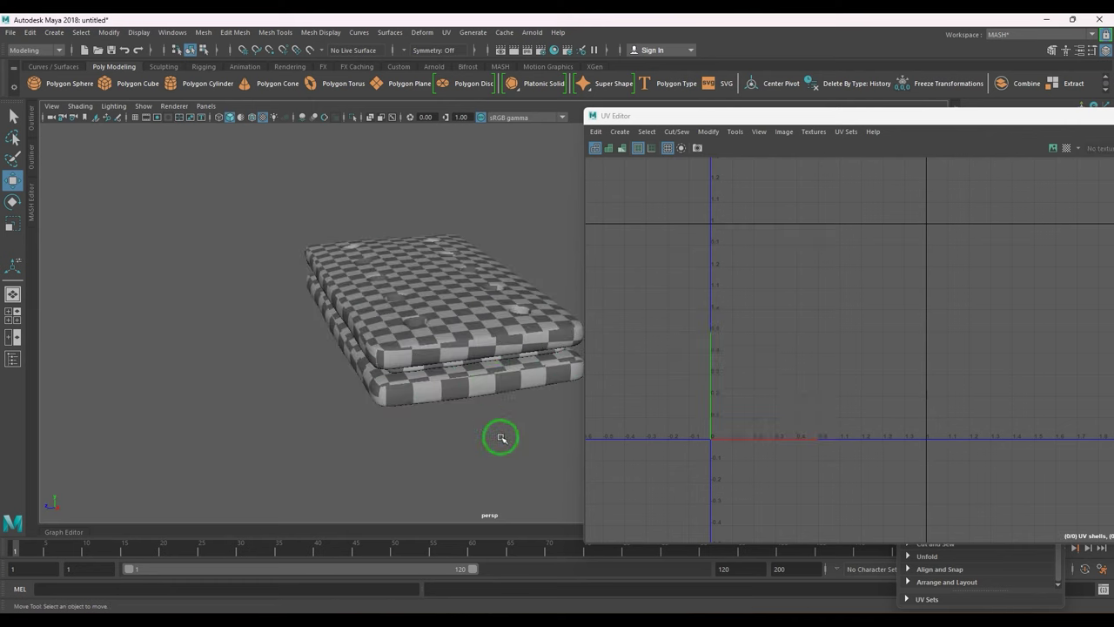
{"action": "left_click", "coordinate": [496, 359]}
{"action": "left_click", "coordinate": [484, 364]}
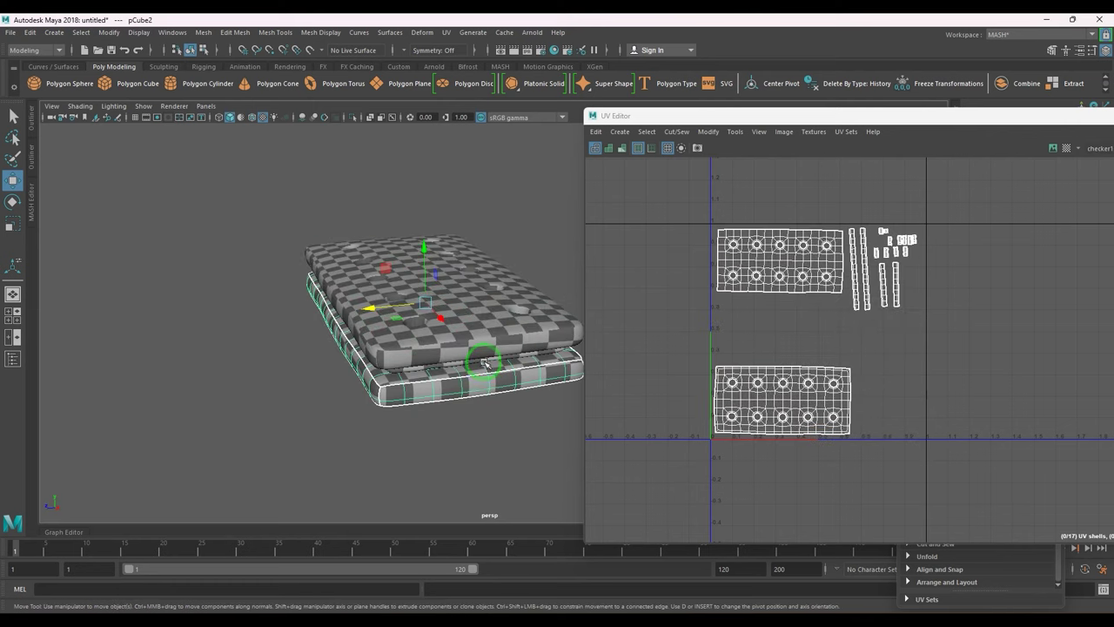
{"action": "left_click", "coordinate": [486, 364]}
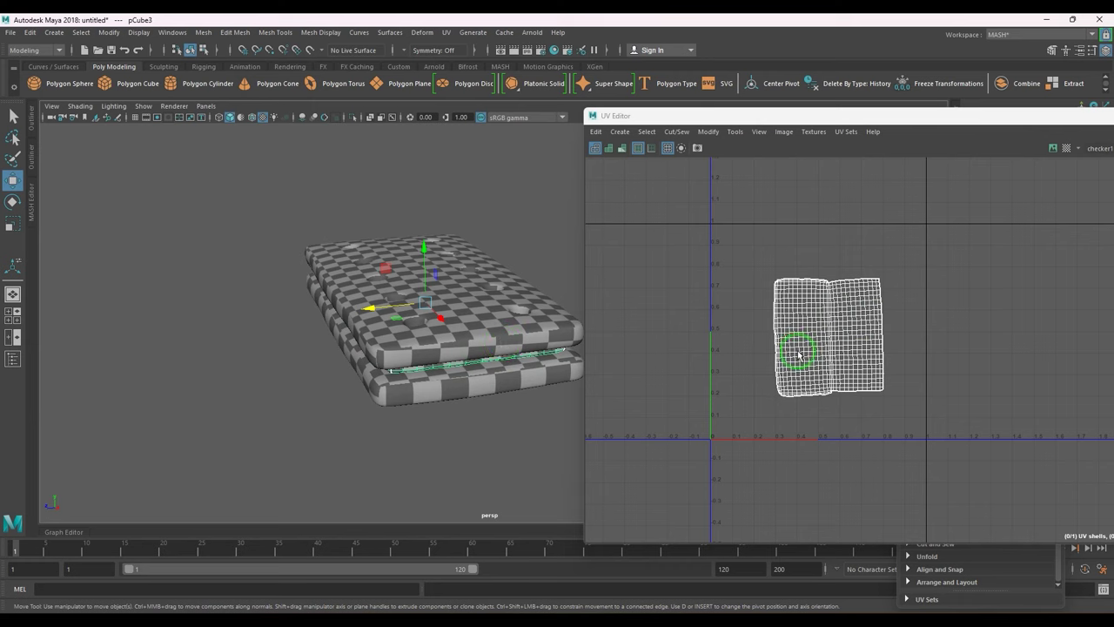
{"action": "left_click", "coordinate": [523, 385]}
{"action": "left_click", "coordinate": [523, 386]}
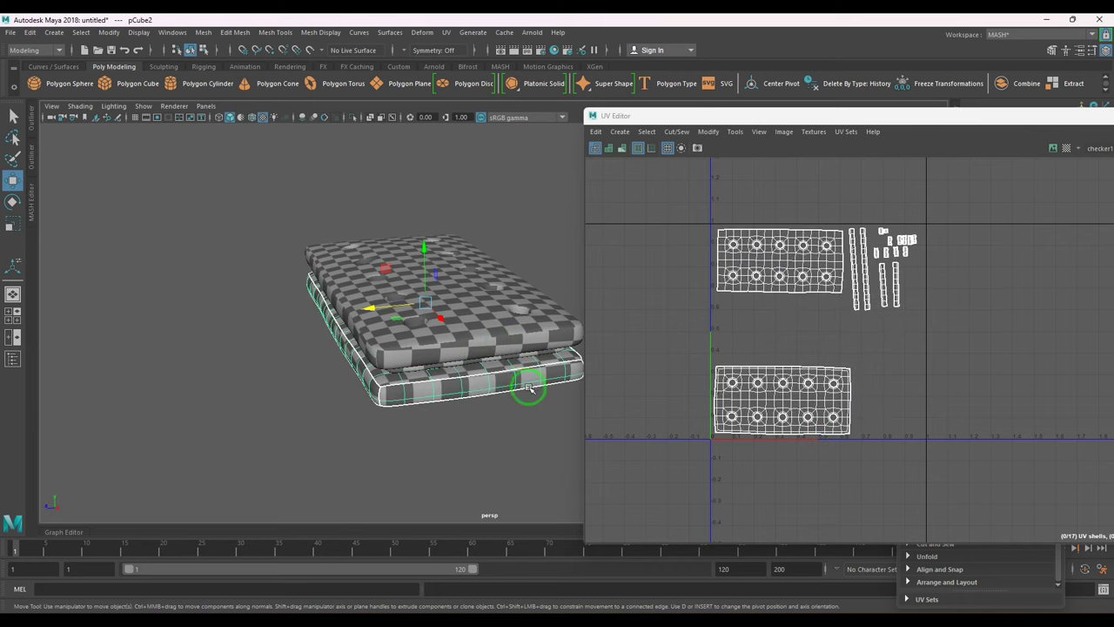
{"action": "left_click", "coordinate": [538, 342], "text": "shift"}
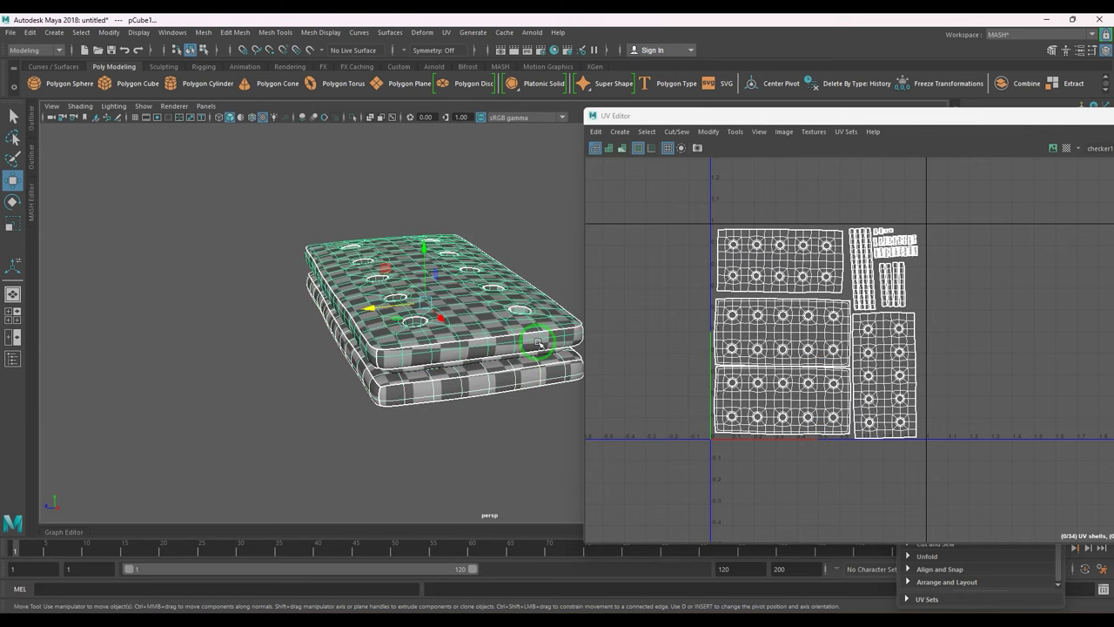
- Select all three cushion pieces and close the UV Editor and UV Toolkit
{"action": "left_click", "coordinate": [315, 350]}
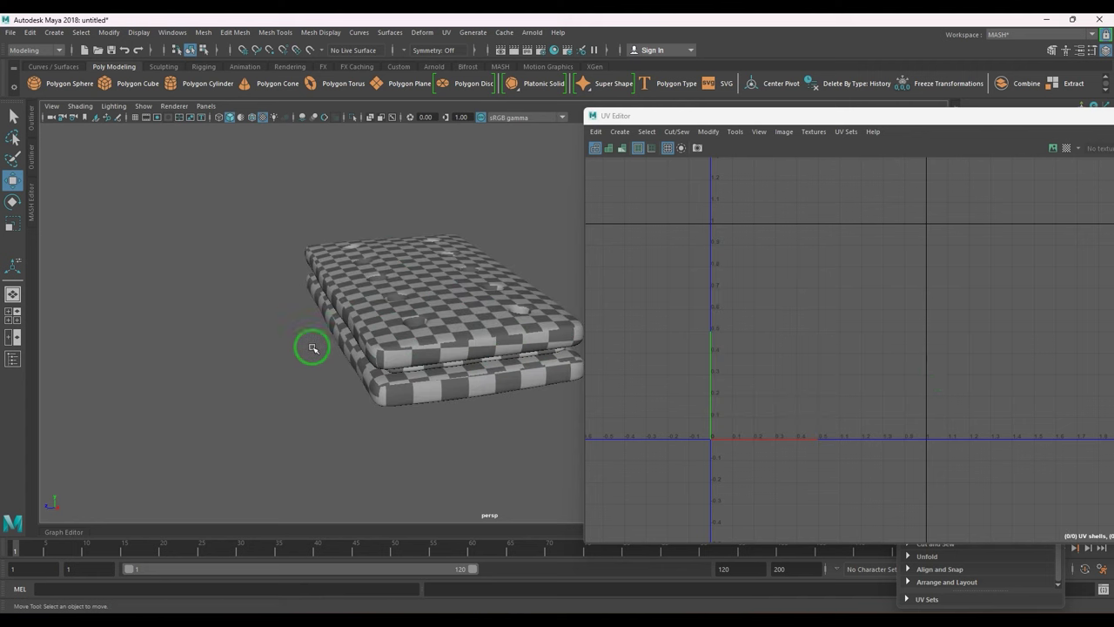
{"action": "left_click_drag", "start_coordinate": [286, 291], "coordinate": [501, 443]}
{"action": "left_click", "coordinate": [643, 309]}
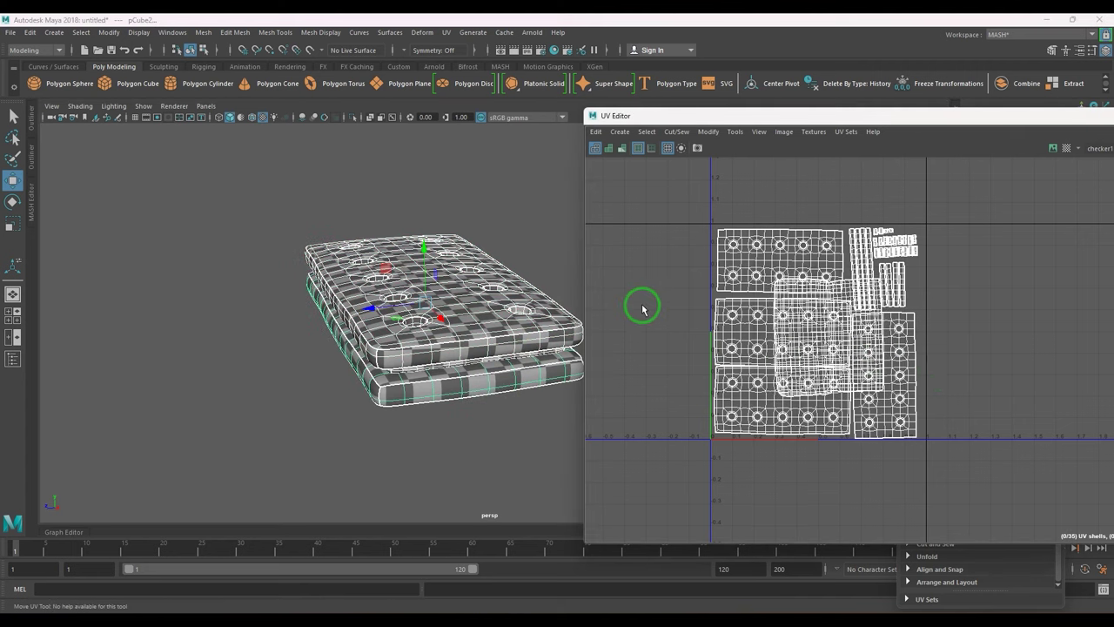
{"action": "left_click_drag", "start_coordinate": [861, 123], "coordinate": [452, 270]}
{"action": "left_click", "coordinate": [812, 262]}
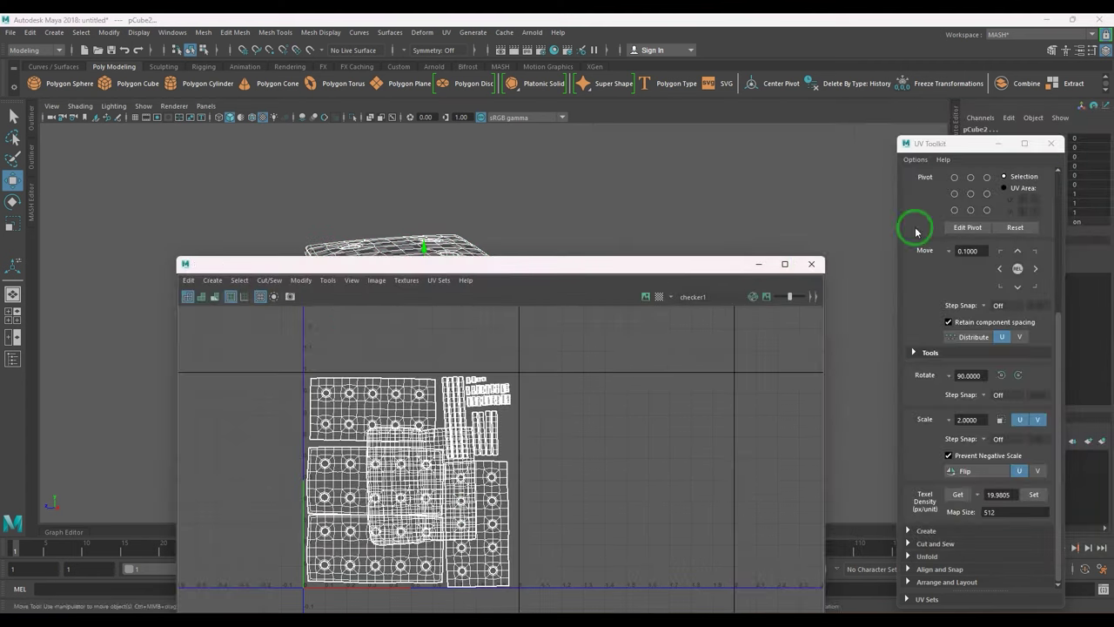
{"action": "left_click", "coordinate": [1057, 146]}
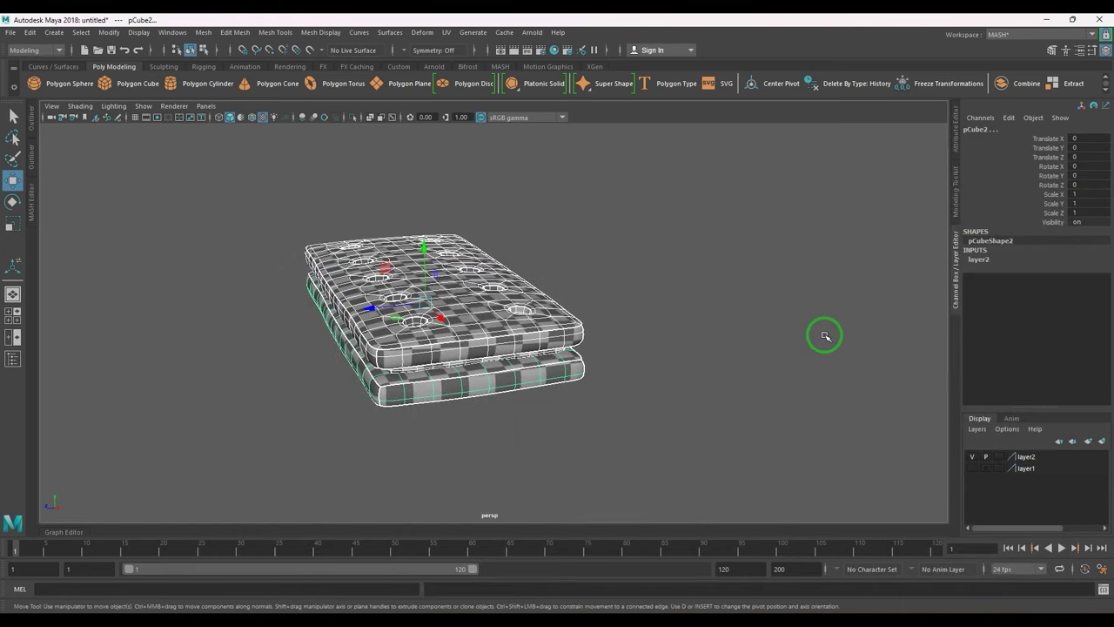
- Export the selected pieces with the OBJexport file type through the Export Selection options
{"action": "left_click", "coordinate": [10, 32]}
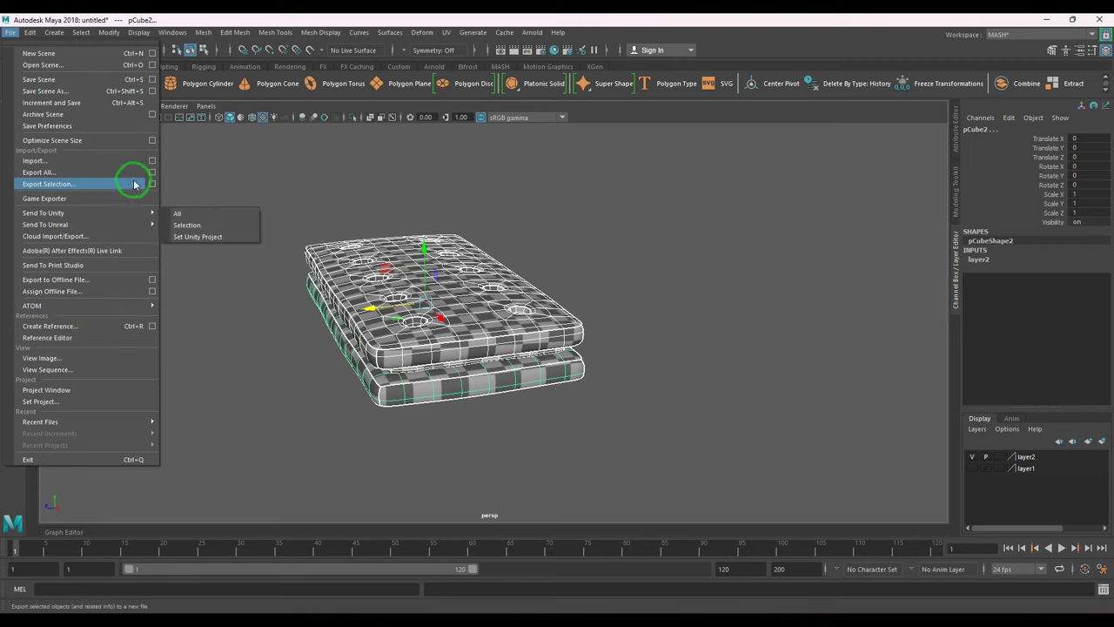
{"action": "left_click", "coordinate": [153, 184]}
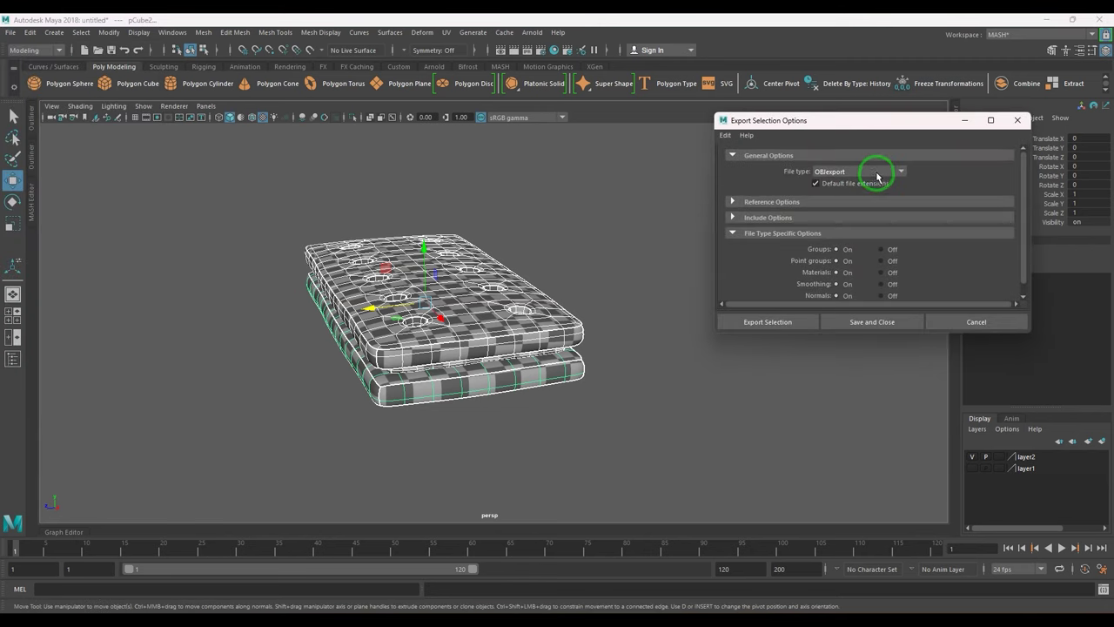
{"action": "left_click", "coordinate": [785, 313]}
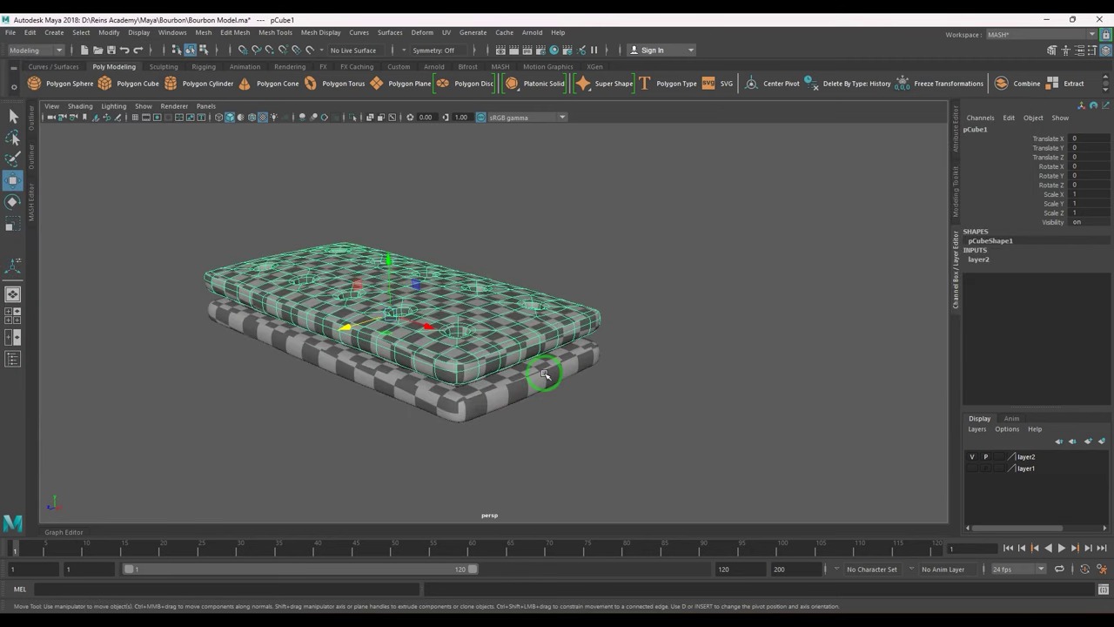
- Check the three cushion pieces in the Bourbon Model scene by selecting them separately and together, and clear the selection
{"action": "left_click_drag", "start_coordinate": [543, 377], "coordinate": [530, 350], "text": "alt"}
{"action": "left_click", "coordinate": [532, 330]}
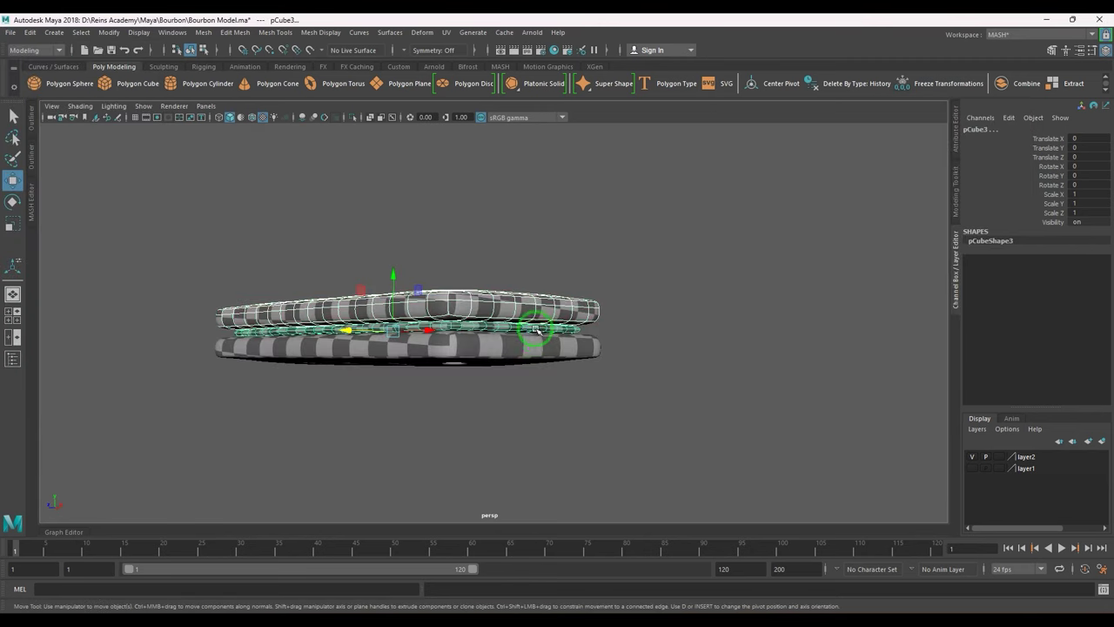
{"action": "left_click", "coordinate": [535, 340]}
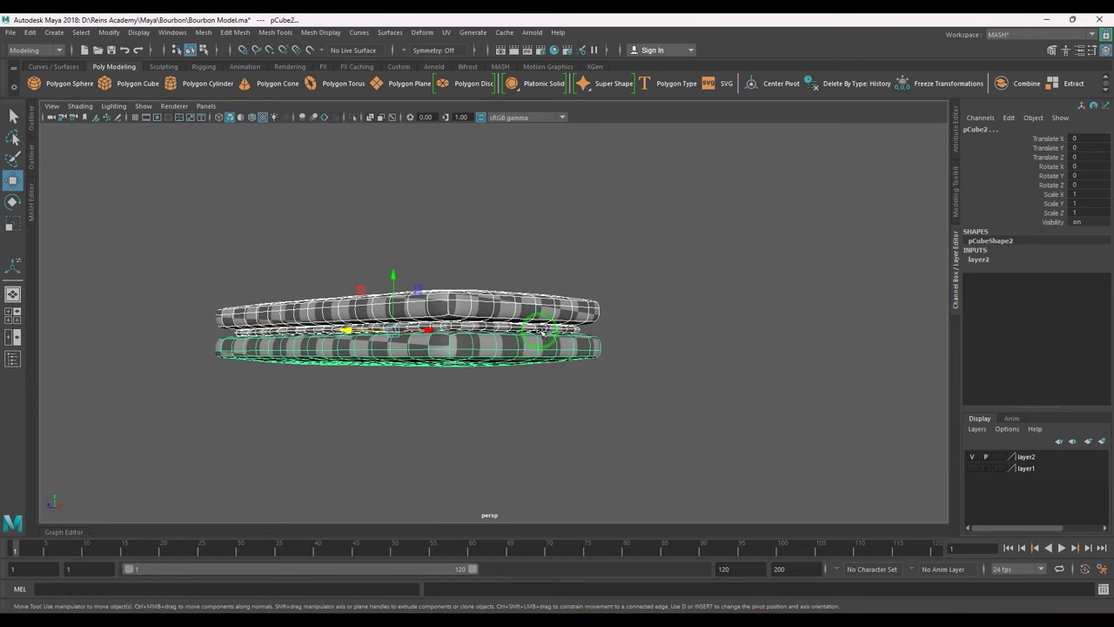
{"action": "left_click", "coordinate": [685, 381]}
{"action": "left_click_drag", "start_coordinate": [398, 190], "coordinate": [529, 381]}
{"action": "left_click", "coordinate": [728, 377]}
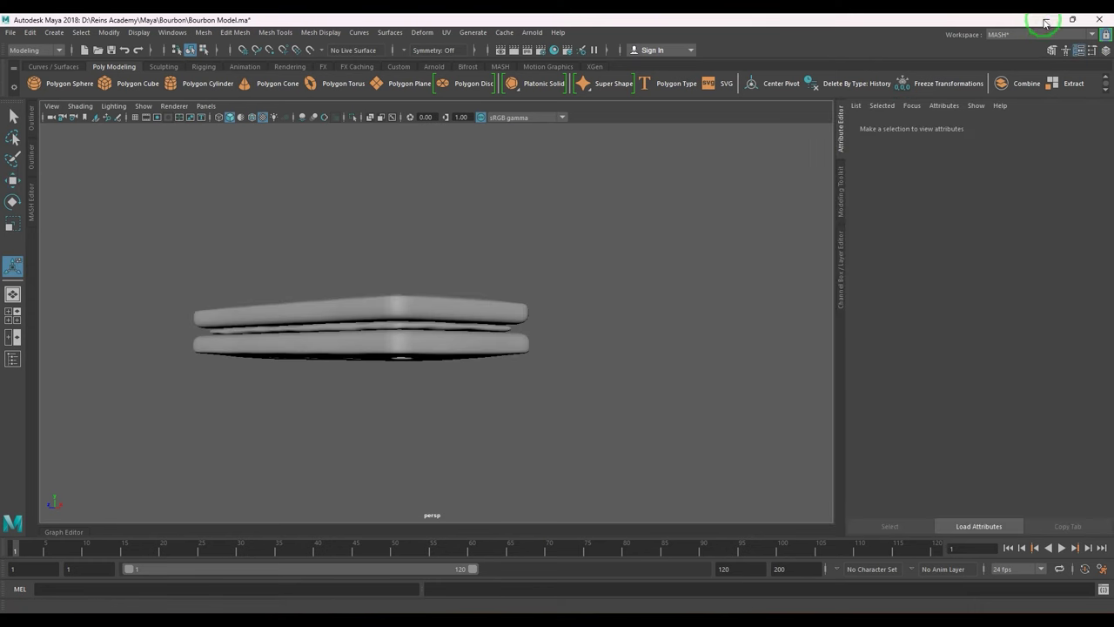
- Switch to Substance Painter and start a new project with Bourbon03.obj as its mesh file
{"action": "left_click", "coordinate": [1046, 21]}
{"action": "left_click", "coordinate": [10, 35]}
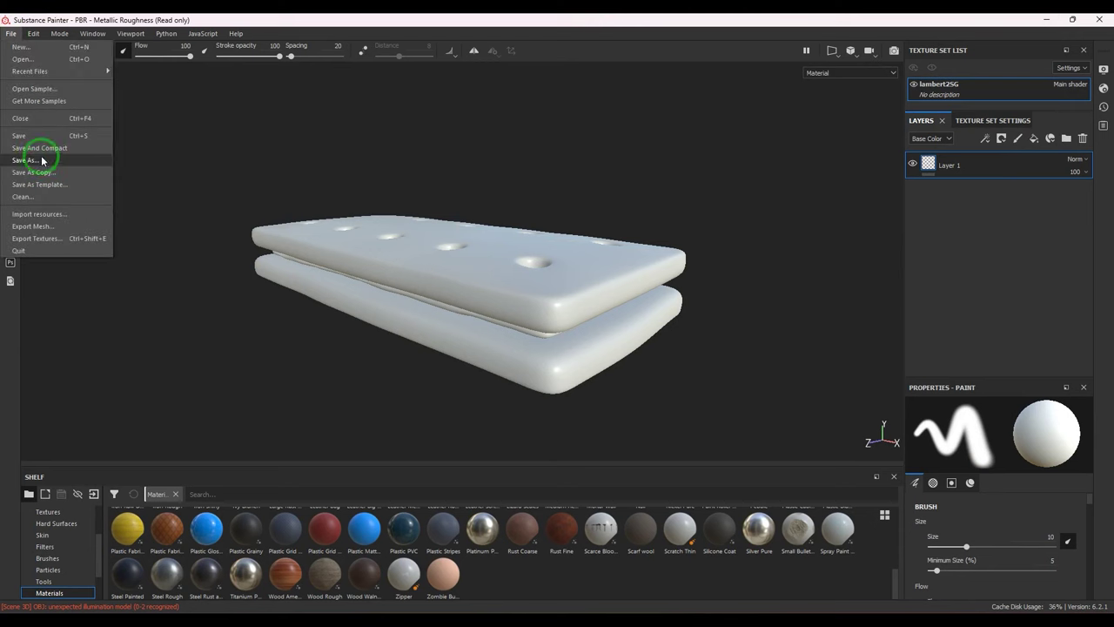
{"action": "left_click", "coordinate": [51, 47]}
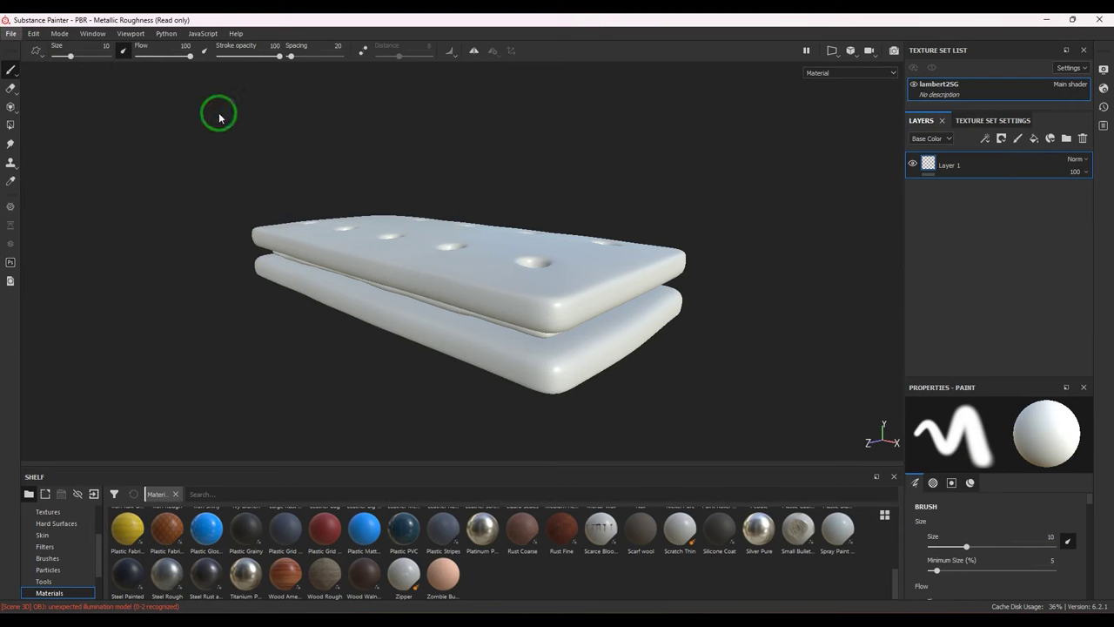
{"action": "left_click", "coordinate": [670, 155]}
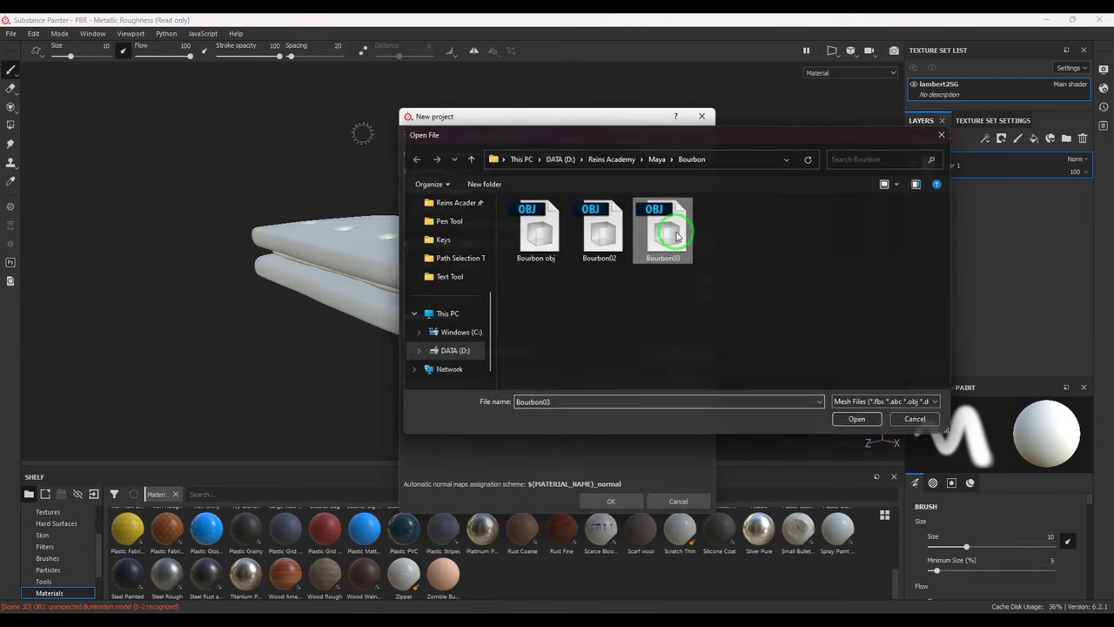
{"action": "double_click", "coordinate": [659, 231]}
- Set the document resolution to 4096 and create the new project, discarding the previous project's changes
{"action": "left_click", "coordinate": [496, 191]}
{"action": "left_click", "coordinate": [495, 241]}
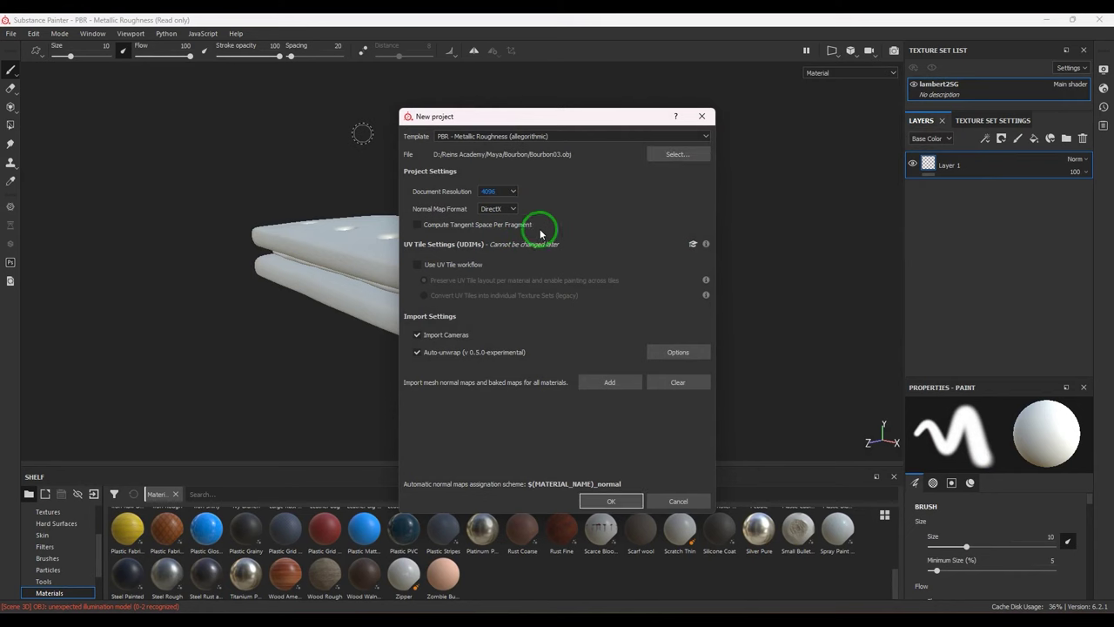
{"action": "left_click", "coordinate": [615, 501]}
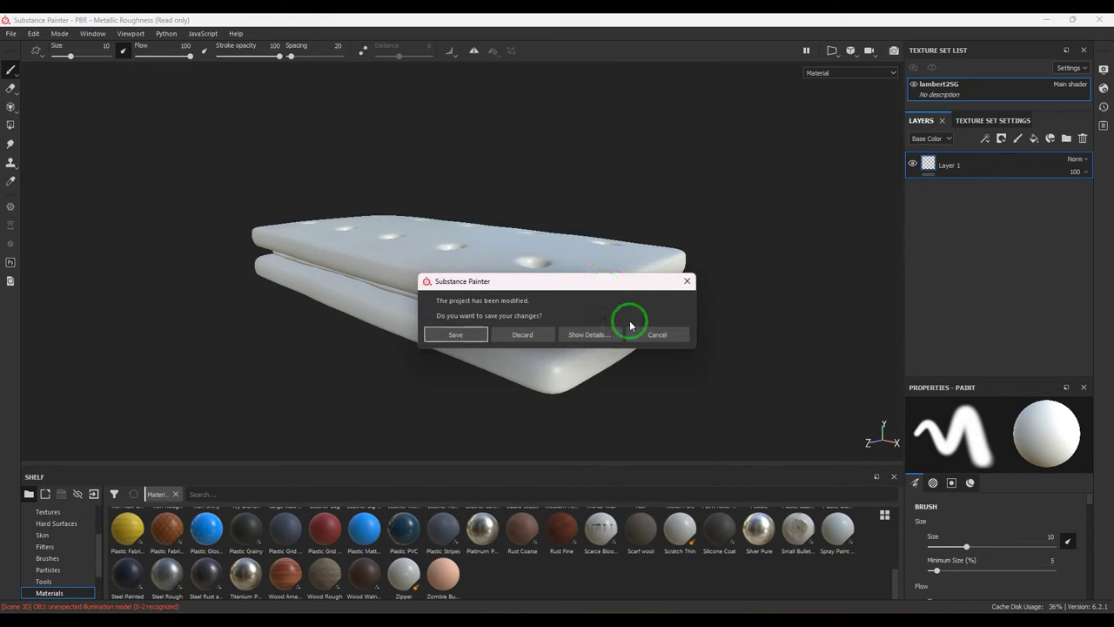
{"action": "left_click", "coordinate": [522, 334]}
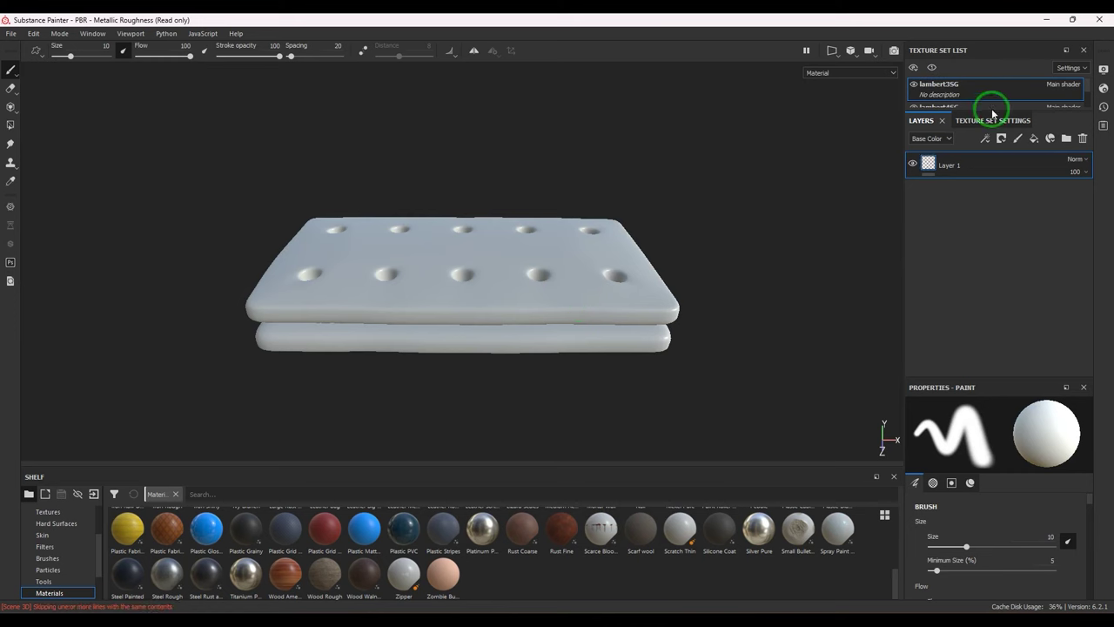
- Enlarge the texture set list and toggle the visibility of lambert3SG and lambert4SG to check which pieces each covers
{"action": "left_click_drag", "start_coordinate": [942, 110], "coordinate": [943, 178]}
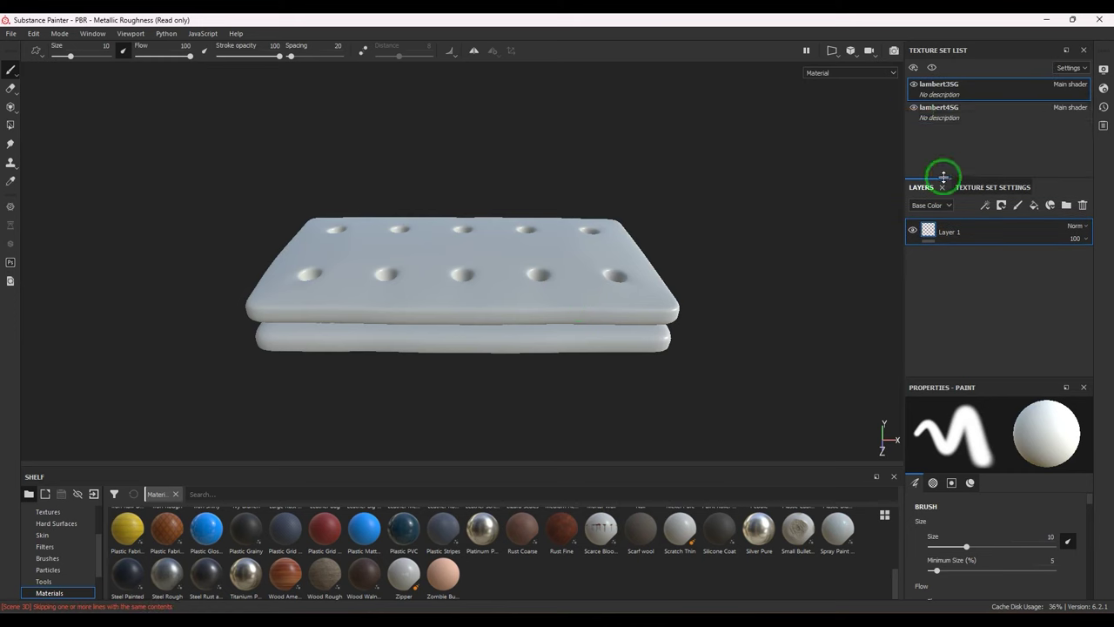
{"action": "left_click", "coordinate": [913, 83]}
{"action": "left_click", "coordinate": [913, 107]}
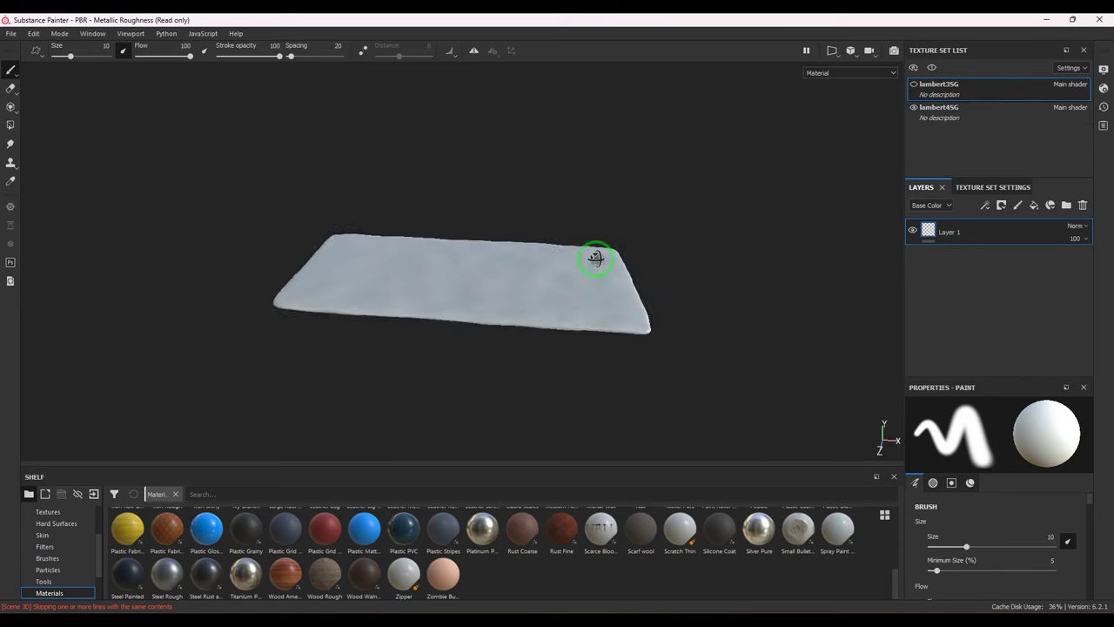
{"action": "left_click", "coordinate": [913, 107]}
{"action": "left_click", "coordinate": [913, 83]}
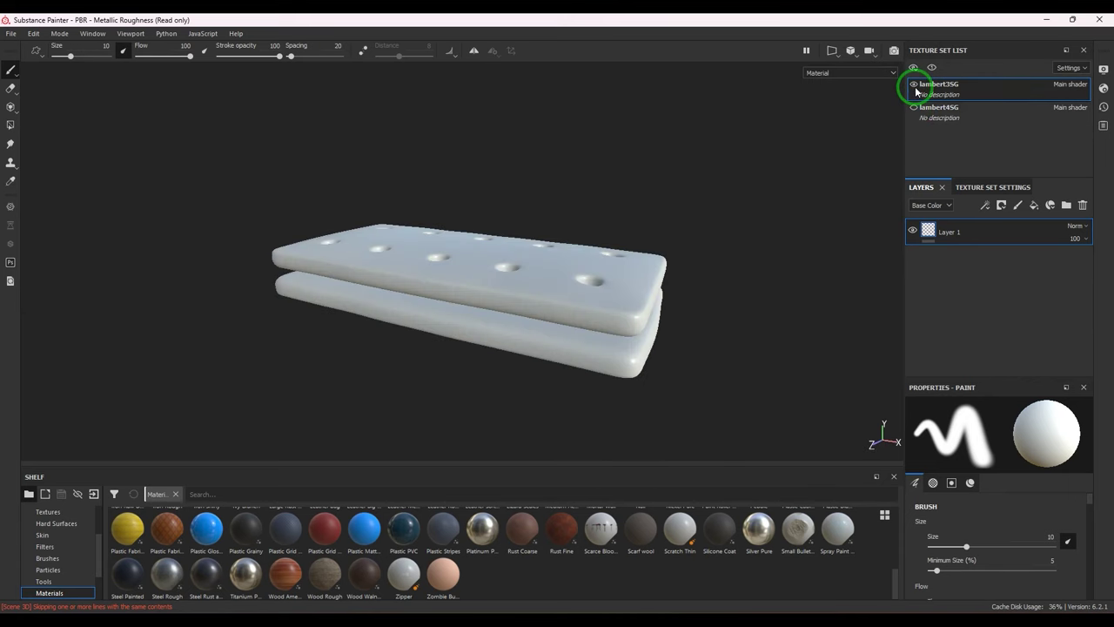
{"action": "left_click", "coordinate": [913, 107]}
{"action": "left_click_drag", "start_coordinate": [809, 227], "coordinate": [566, 203], "text": "alt"}
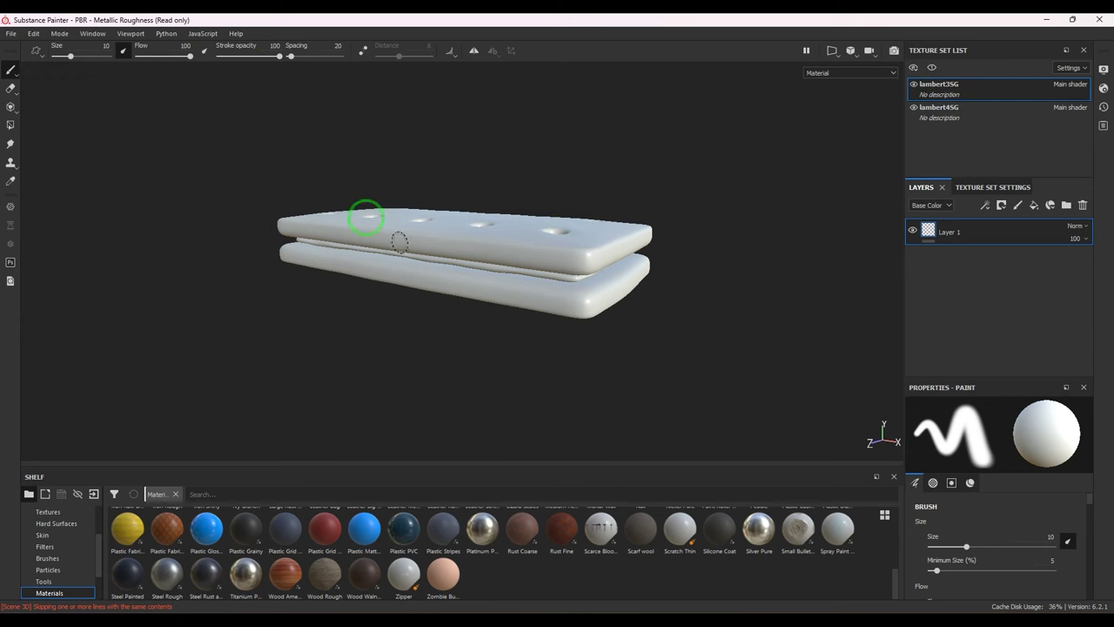
- Open the mesh map baking settings and set the ID baker's color source for lambert3SG to Mesh ID / Polygroup
{"action": "left_click", "coordinate": [12, 35]}
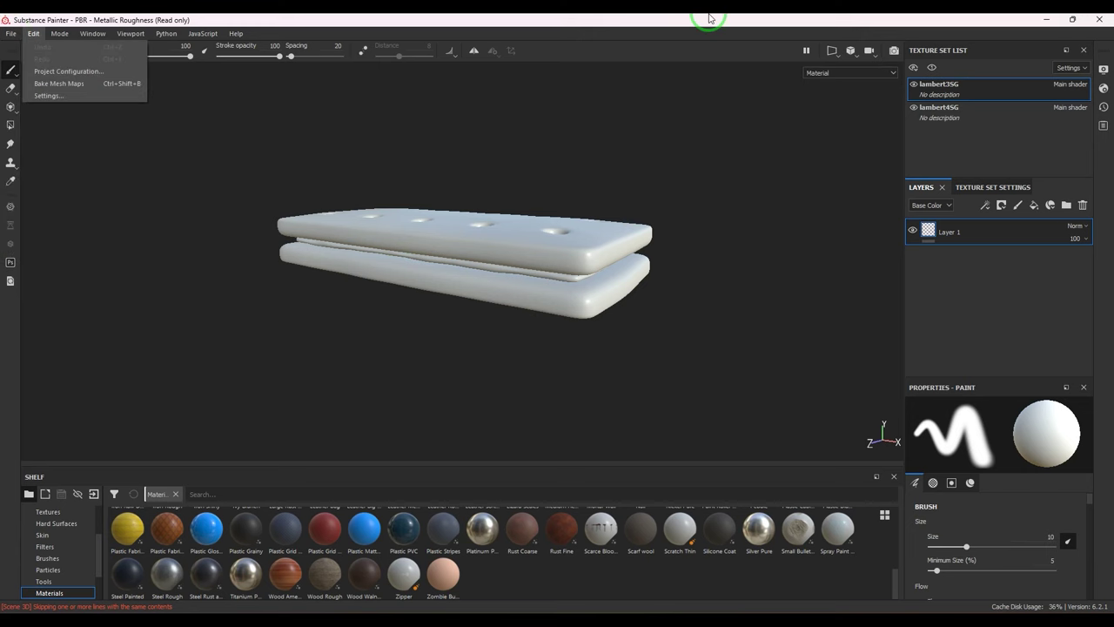
{"action": "left_click", "coordinate": [1010, 190]}
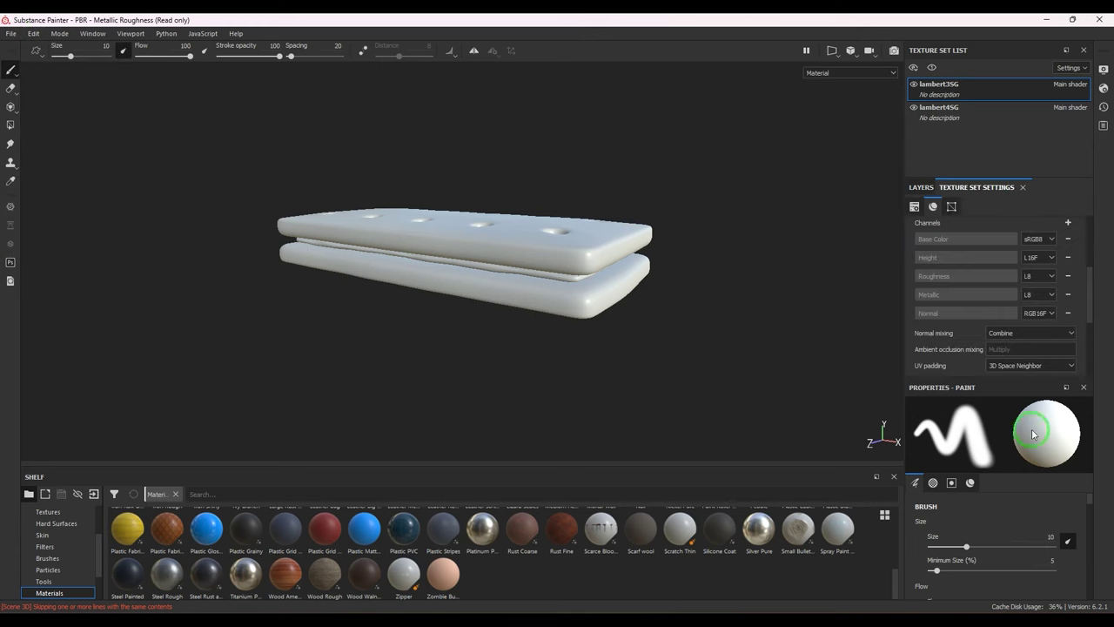
{"action": "scroll", "coordinate": [1030, 356], "scroll_direction": "down", "scroll_amount": 3}
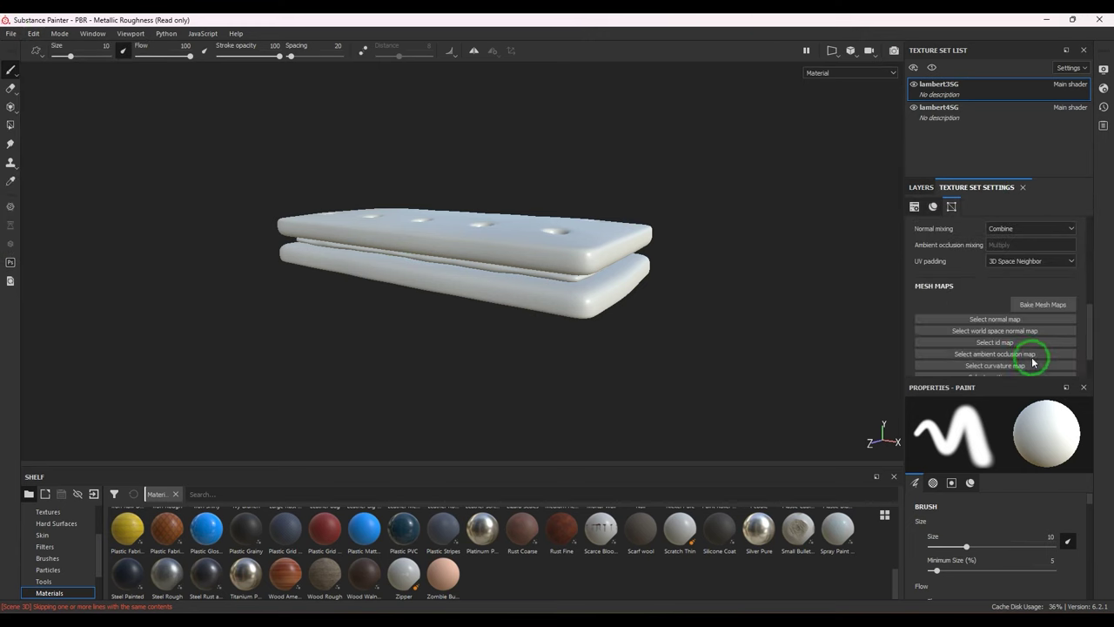
{"action": "left_click", "coordinate": [1050, 306]}
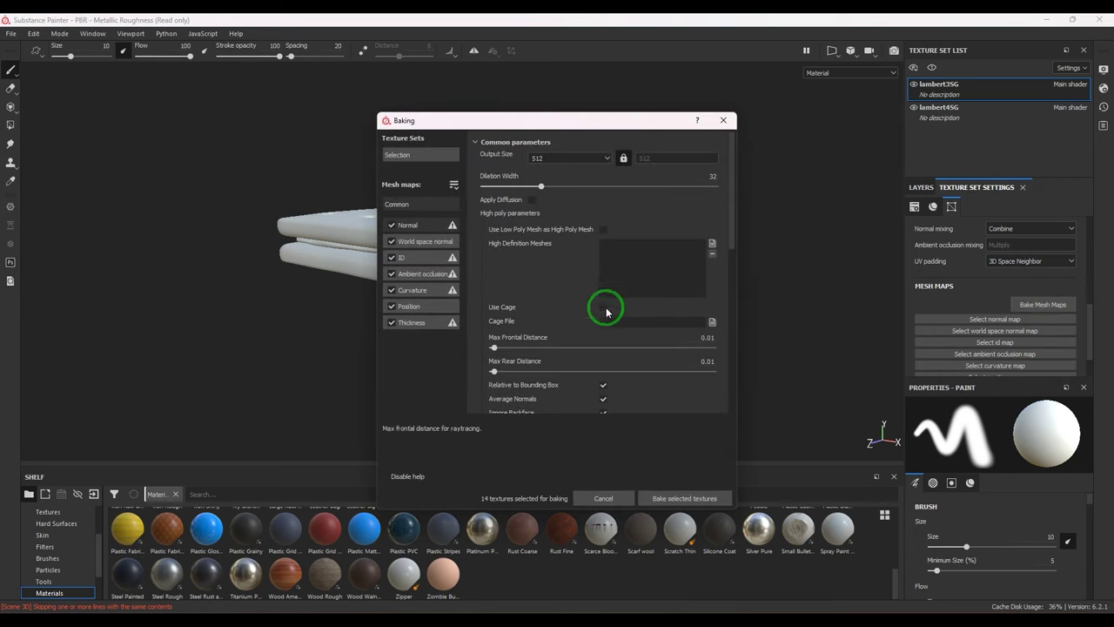
{"action": "left_click", "coordinate": [417, 261]}
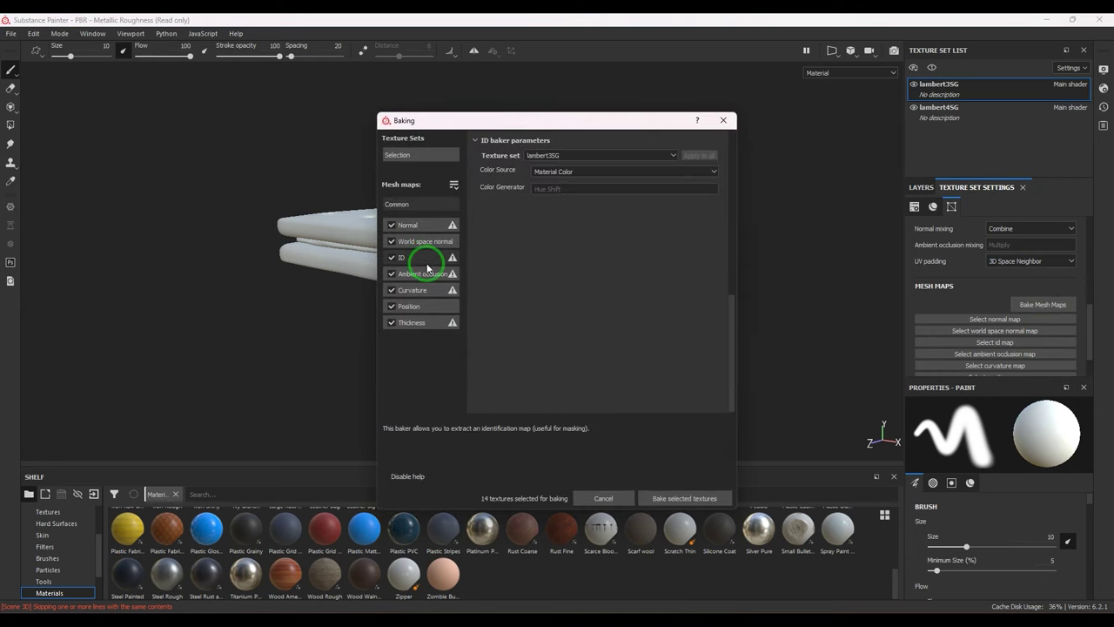
{"action": "left_click", "coordinate": [584, 156]}
{"action": "left_click", "coordinate": [583, 163]}
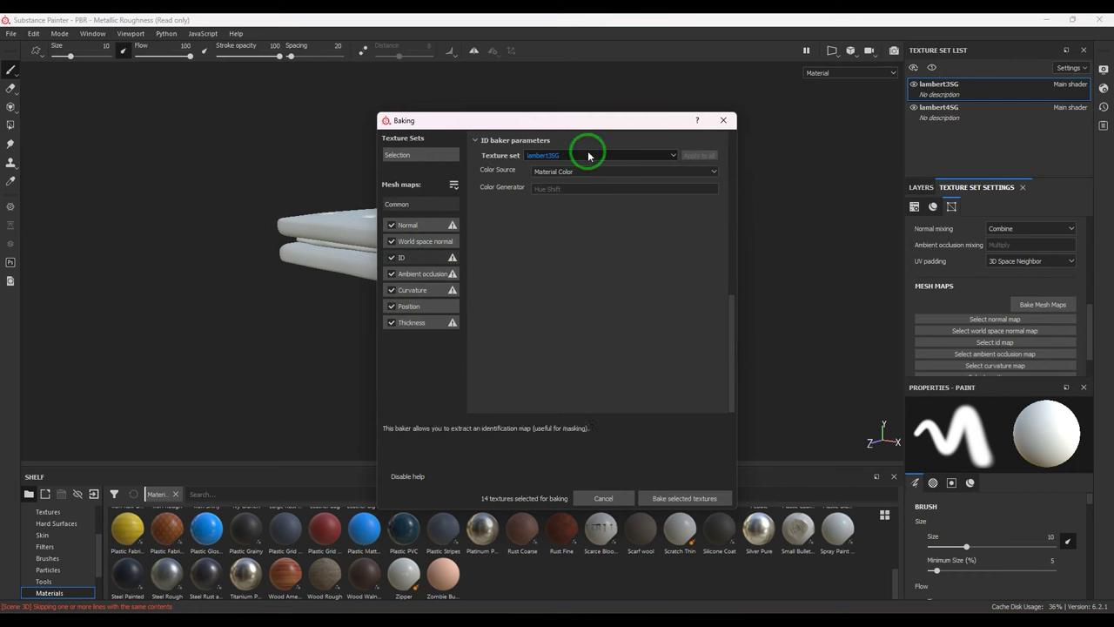
{"action": "left_click", "coordinate": [585, 170]}
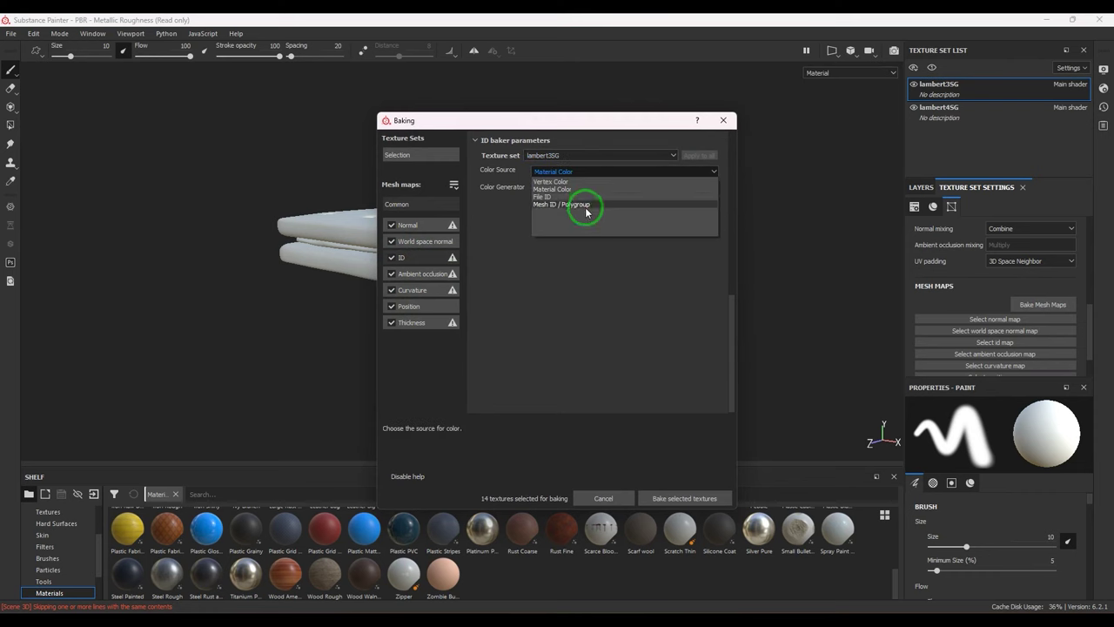
{"action": "left_click", "coordinate": [587, 205]}
{"action": "left_click", "coordinate": [527, 185]}
{"action": "left_click", "coordinate": [577, 191]}
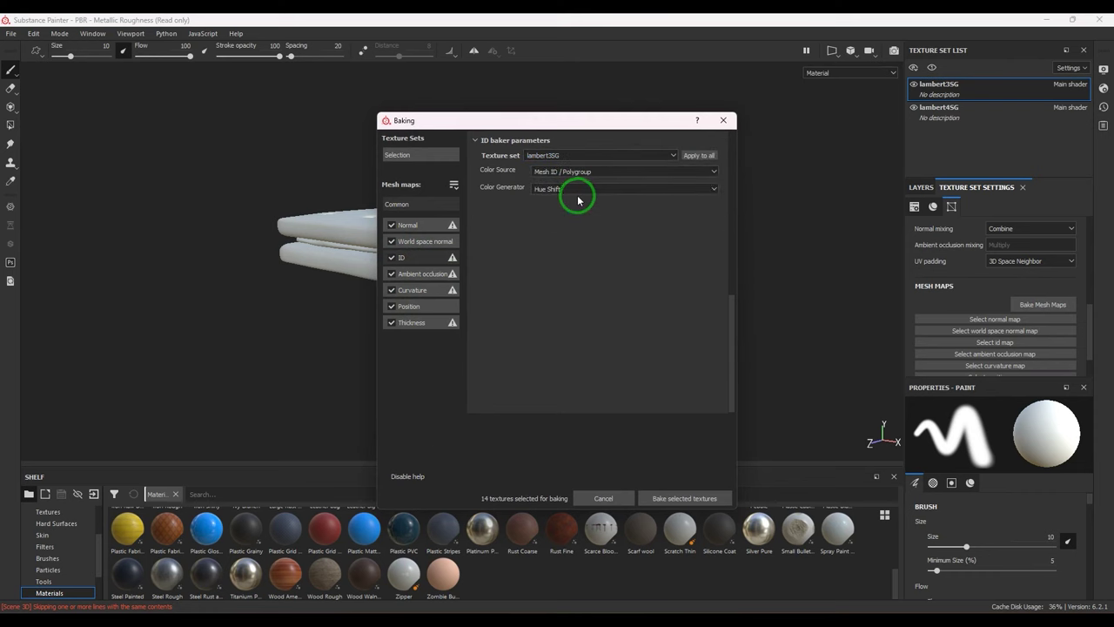
- Review the settings of the other mesh map bakers, including ambient occlusion, and bake the selected textures
{"action": "left_click", "coordinate": [426, 225]}
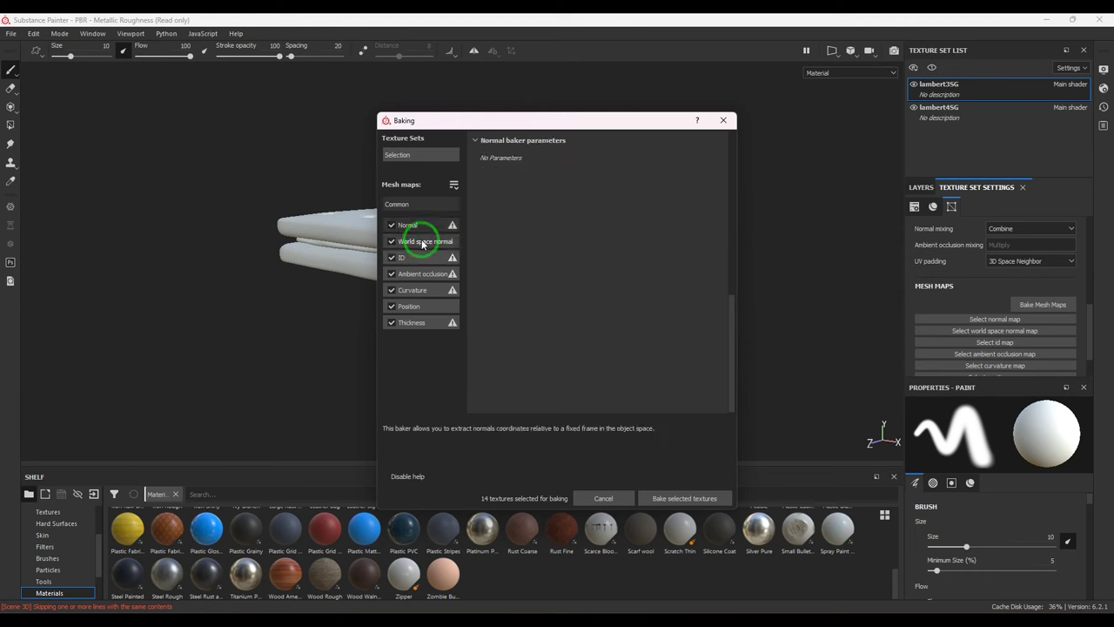
{"action": "left_click", "coordinate": [424, 240]}
{"action": "left_click", "coordinate": [421, 275]}
{"action": "left_click", "coordinate": [415, 292]}
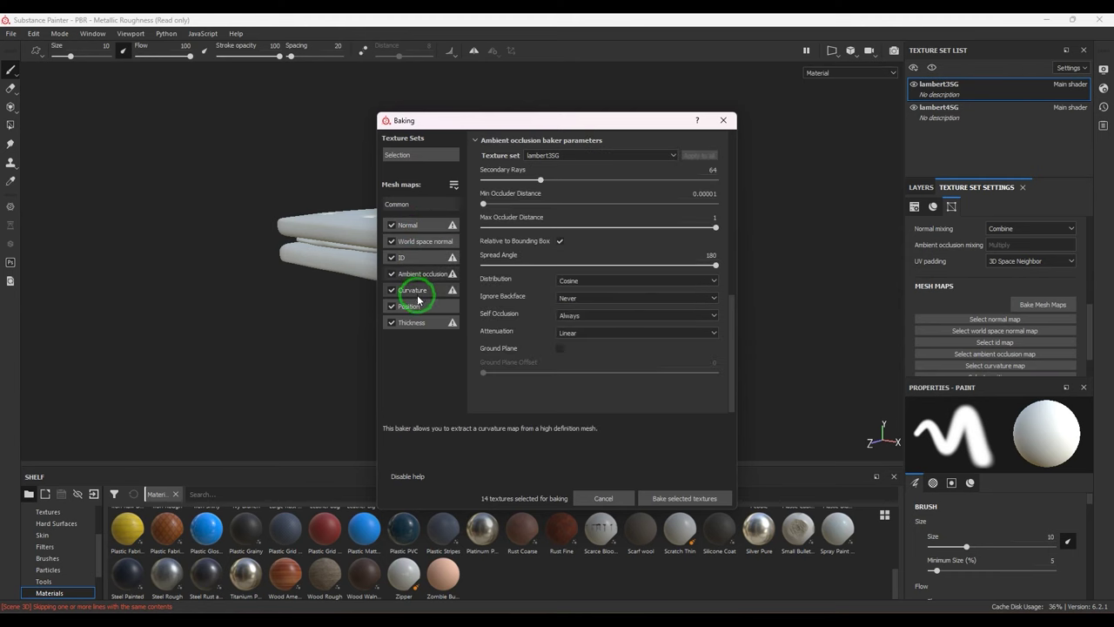
{"action": "left_click", "coordinate": [694, 504]}
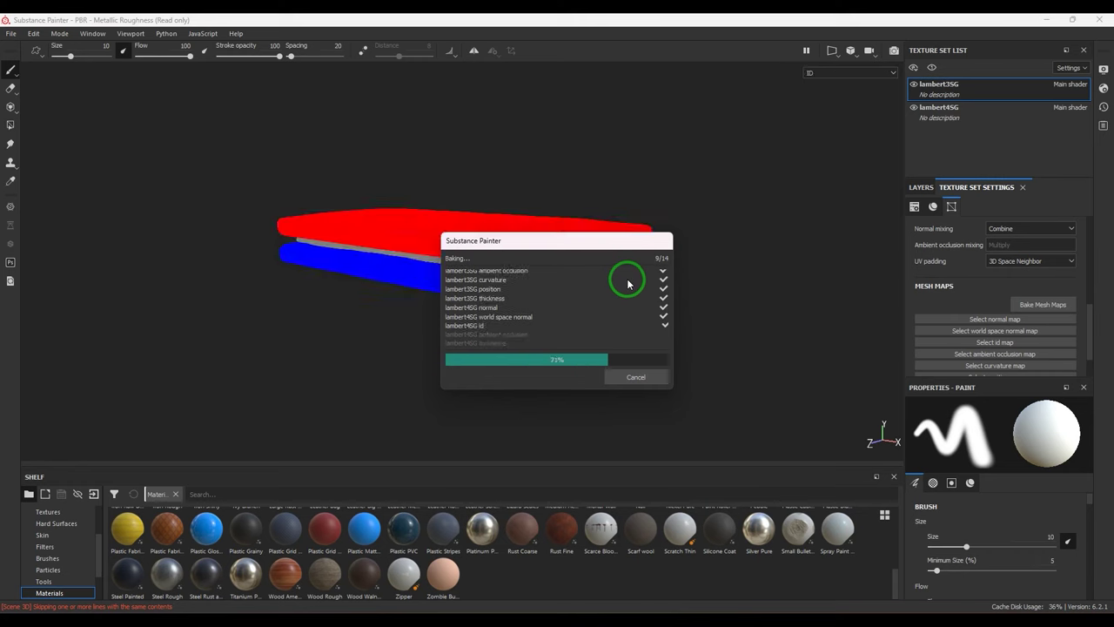
- Inspect the baked Normal, World space normal and ID mesh maps on the cushion model
{"action": "left_click", "coordinate": [829, 75]}
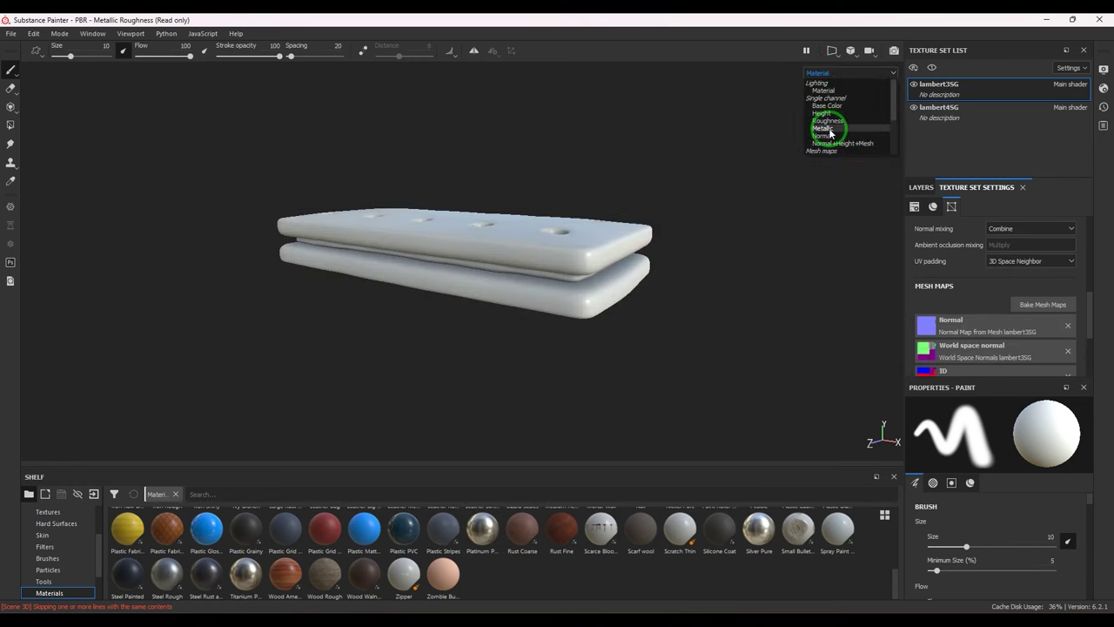
{"action": "scroll", "coordinate": [831, 131], "scroll_direction": "down", "scroll_amount": 2}
{"action": "left_click", "coordinate": [823, 113]}
{"action": "left_click", "coordinate": [834, 75]}
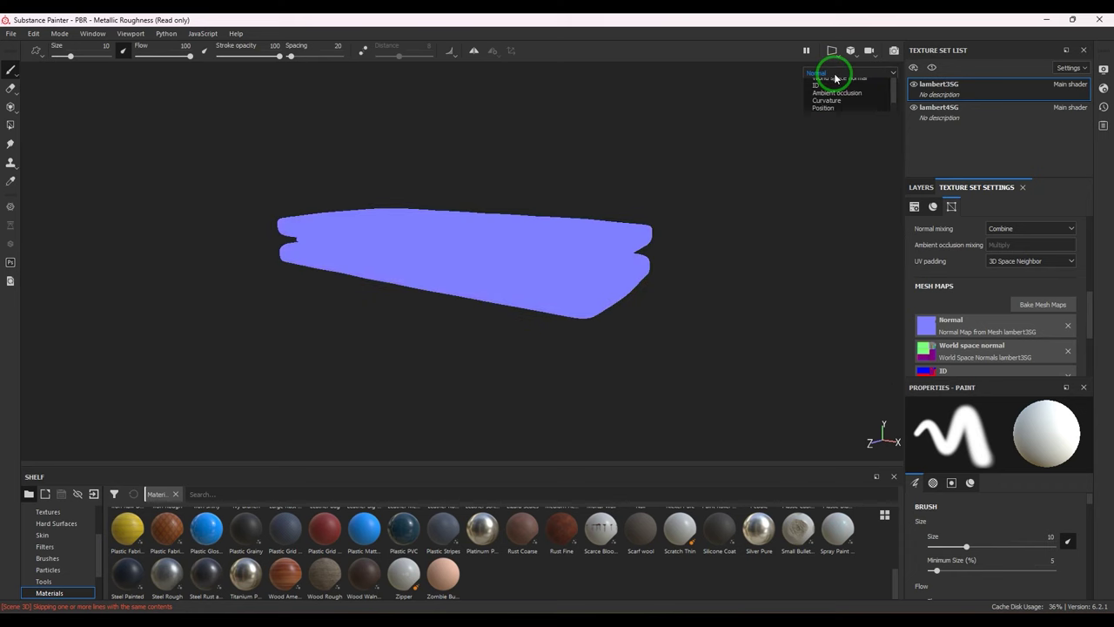
{"action": "left_click", "coordinate": [840, 122]}
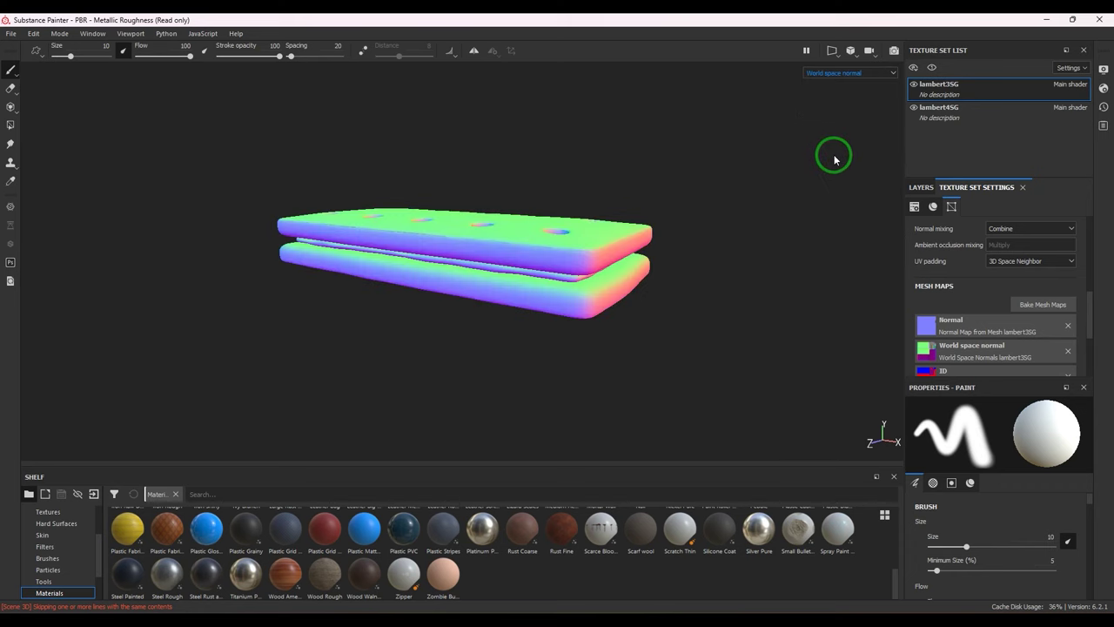
{"action": "left_click", "coordinate": [850, 77]}
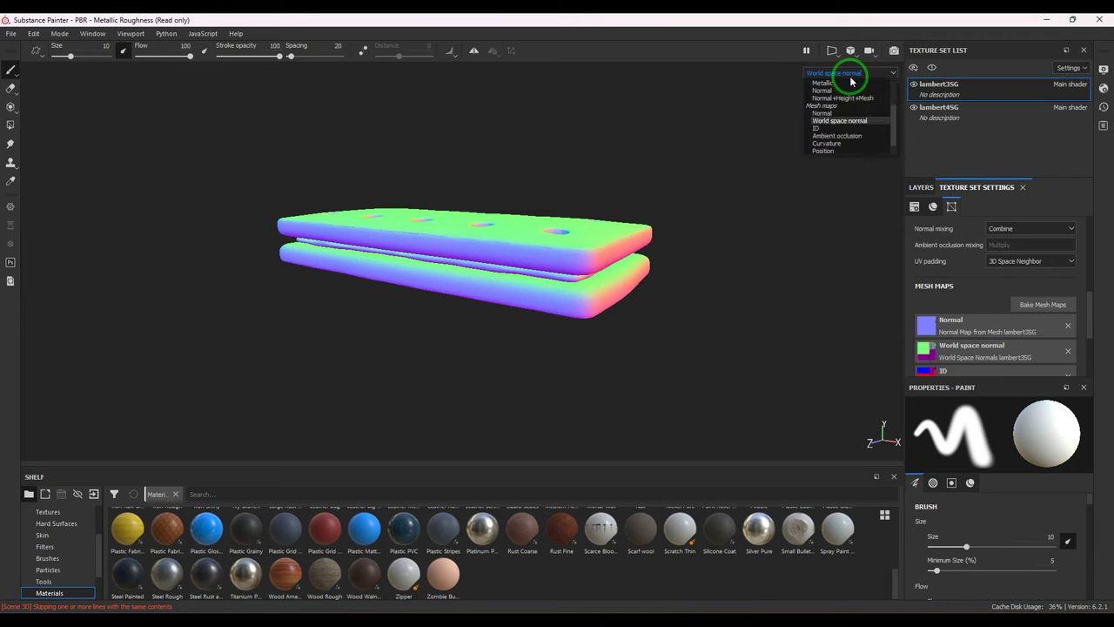
{"action": "left_click", "coordinate": [844, 129]}
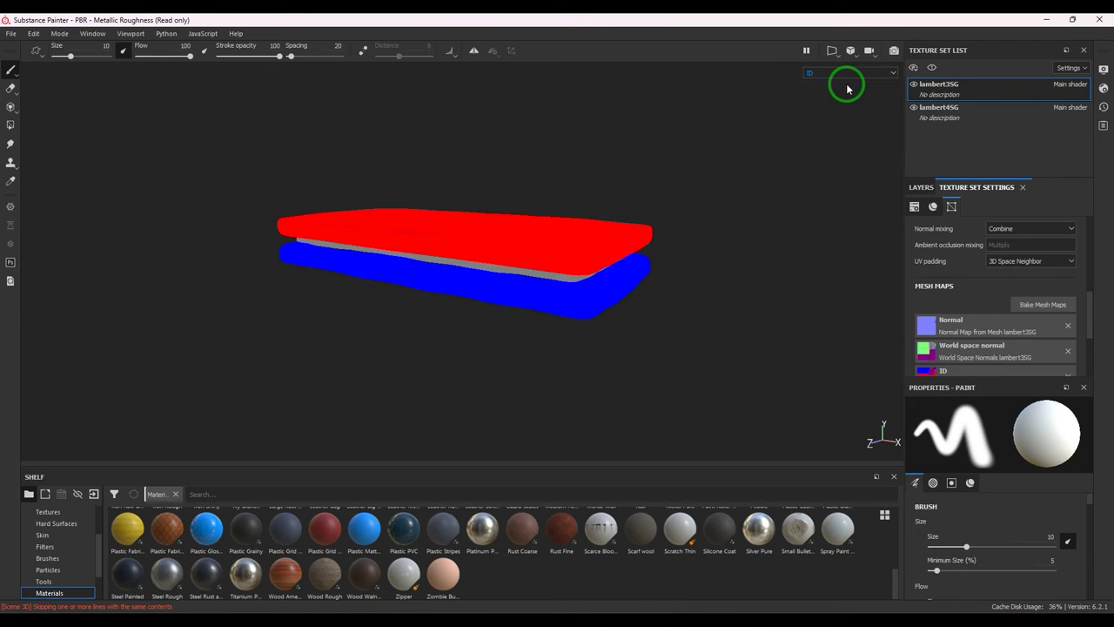
- Inspect the baked Ambient occlusion, Curvature and Position mesh maps on the cushion model
{"action": "left_click", "coordinate": [843, 75]}
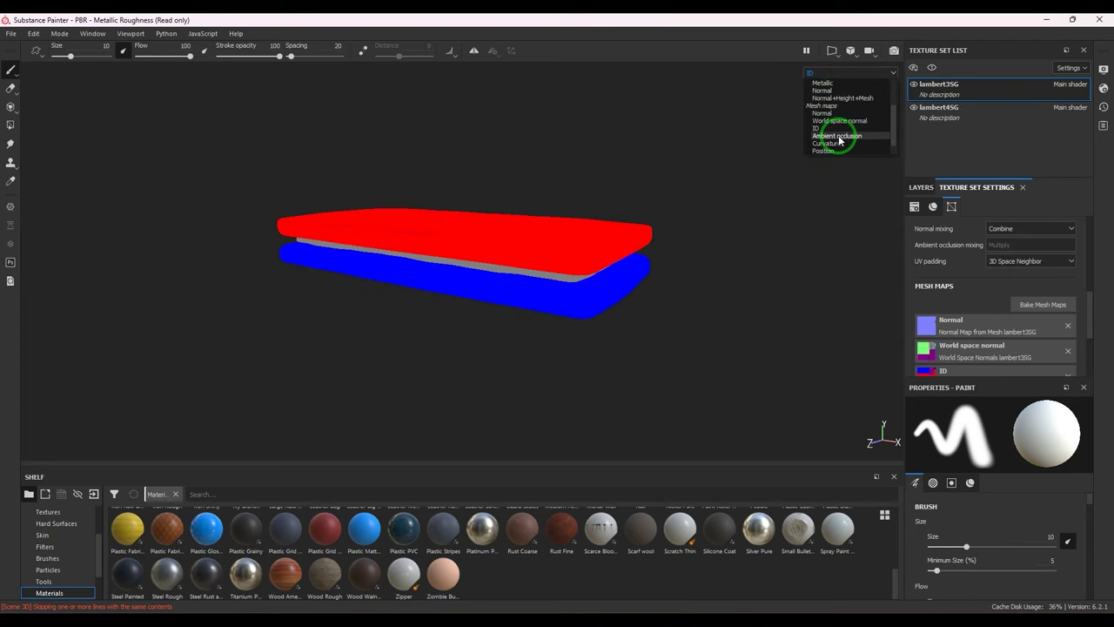
{"action": "left_click", "coordinate": [838, 136]}
{"action": "left_click", "coordinate": [843, 76]}
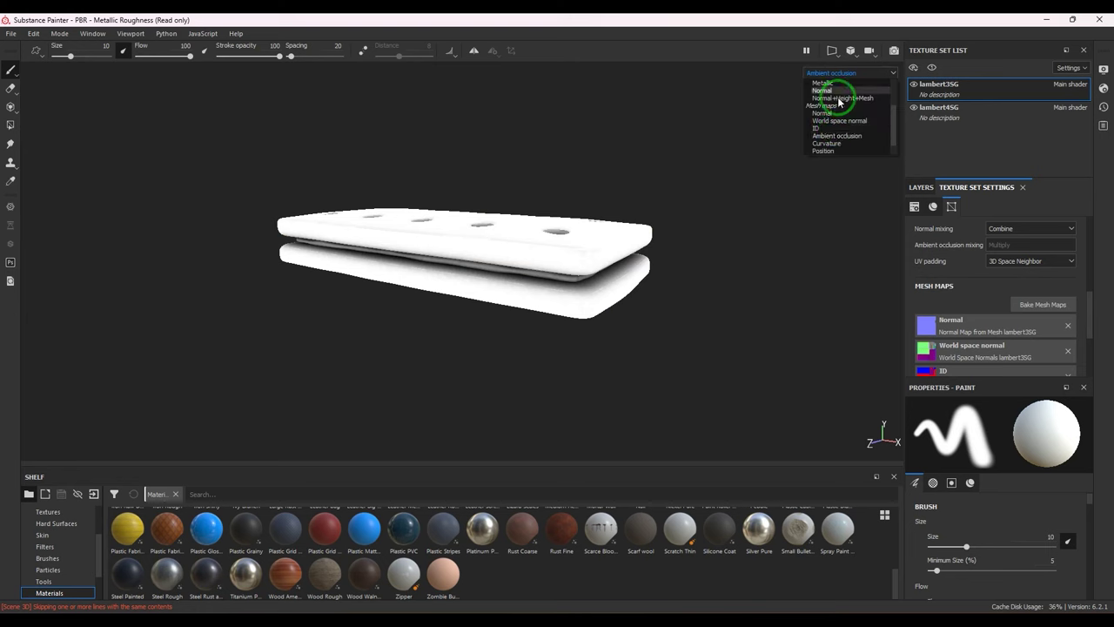
{"action": "left_click", "coordinate": [841, 148]}
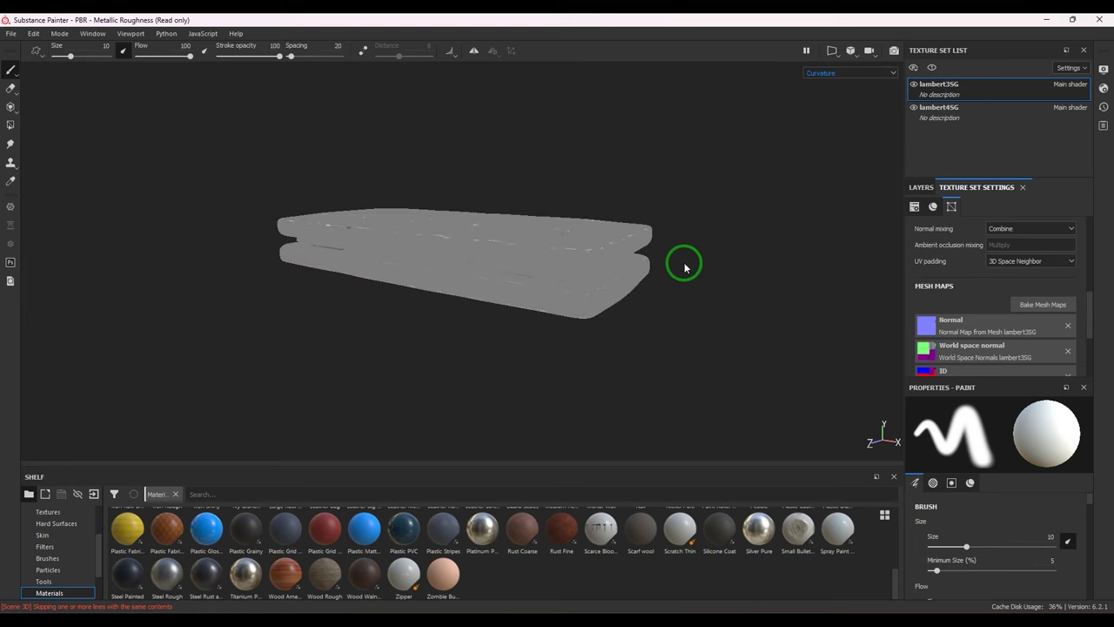
{"action": "left_click_drag", "start_coordinate": [701, 231], "coordinate": [703, 273], "text": "alt"}
{"action": "left_click", "coordinate": [834, 75]}
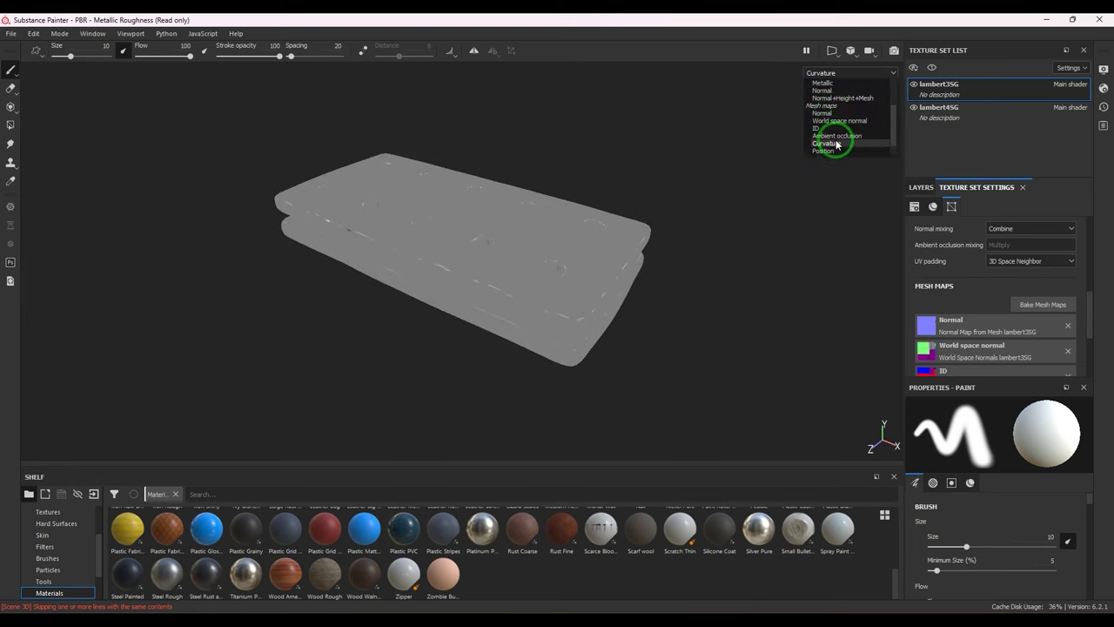
{"action": "left_click", "coordinate": [841, 136]}
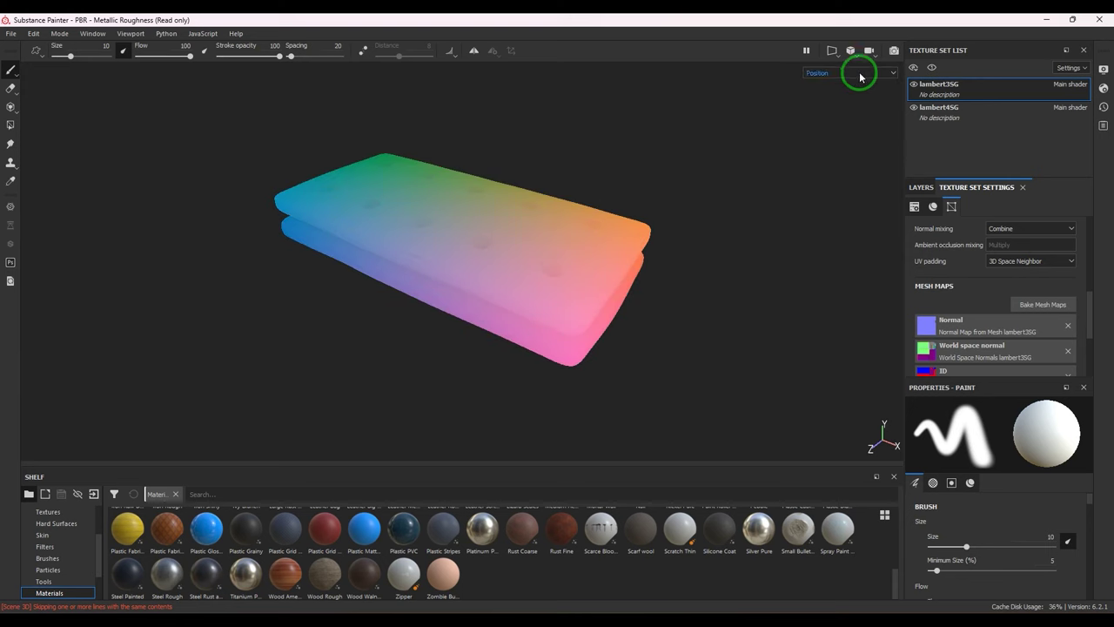
- Inspect the baked Thickness map and return the viewport to the Material display
{"action": "left_click", "coordinate": [858, 73]}
{"action": "left_click", "coordinate": [850, 145]}
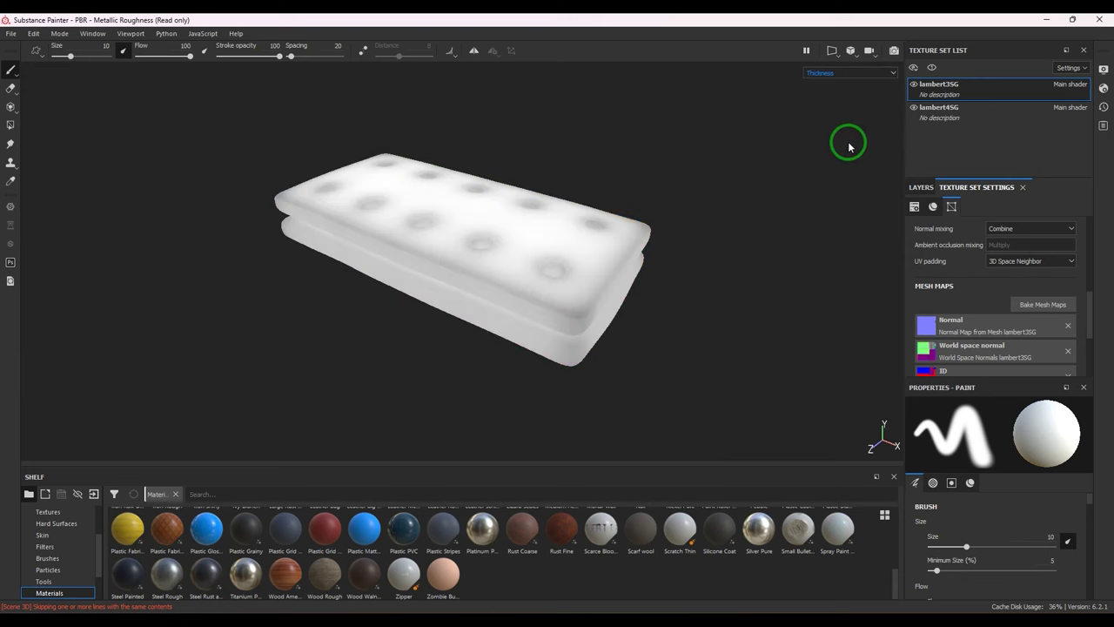
{"action": "left_click", "coordinate": [853, 73]}
{"action": "scroll", "coordinate": [842, 113], "scroll_direction": "up", "scroll_amount": 5}
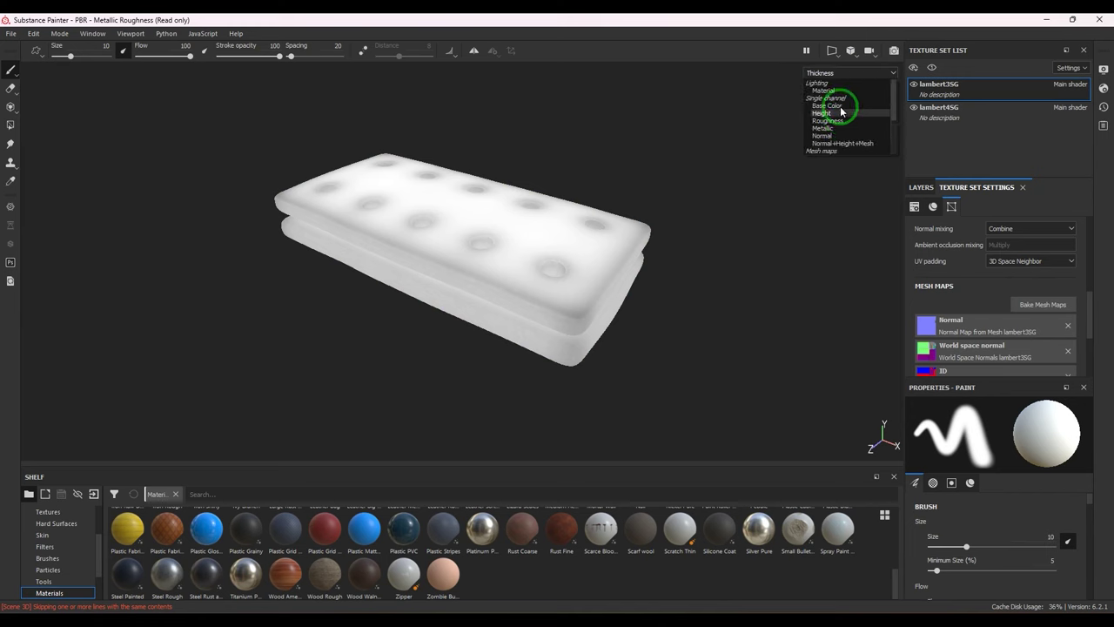
{"action": "left_click", "coordinate": [841, 87]}
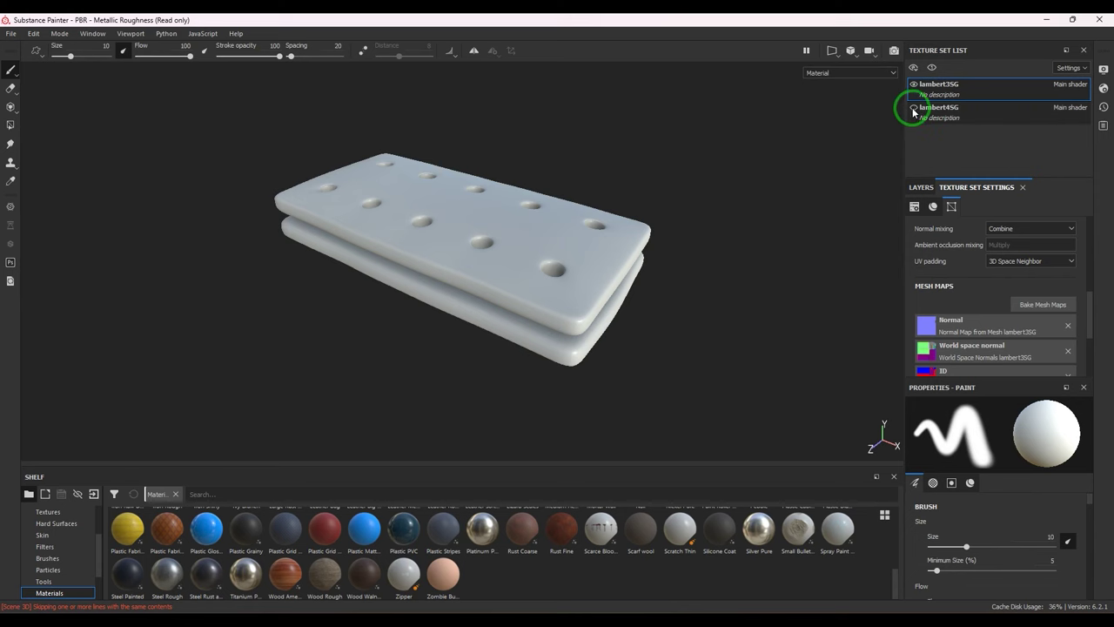
{"action": "left_click_drag", "start_coordinate": [597, 311], "coordinate": [664, 232], "text": "alt"}
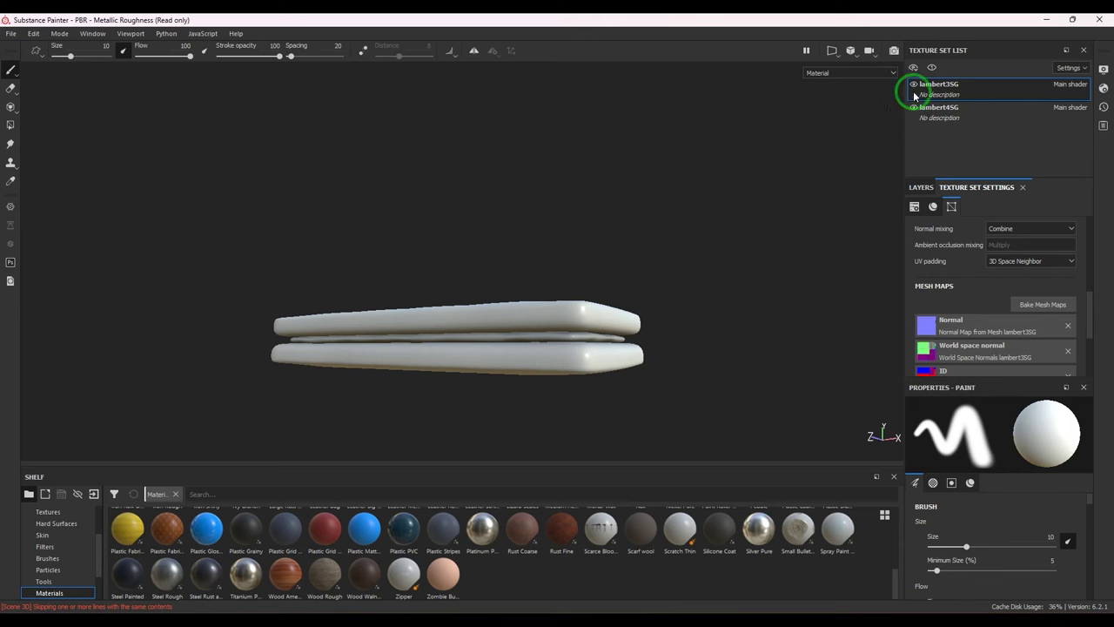
- Add a fill layer to the lambert3SG texture set and delete the default Layer 1
{"action": "left_click_drag", "start_coordinate": [608, 279], "coordinate": [588, 369], "text": "alt"}
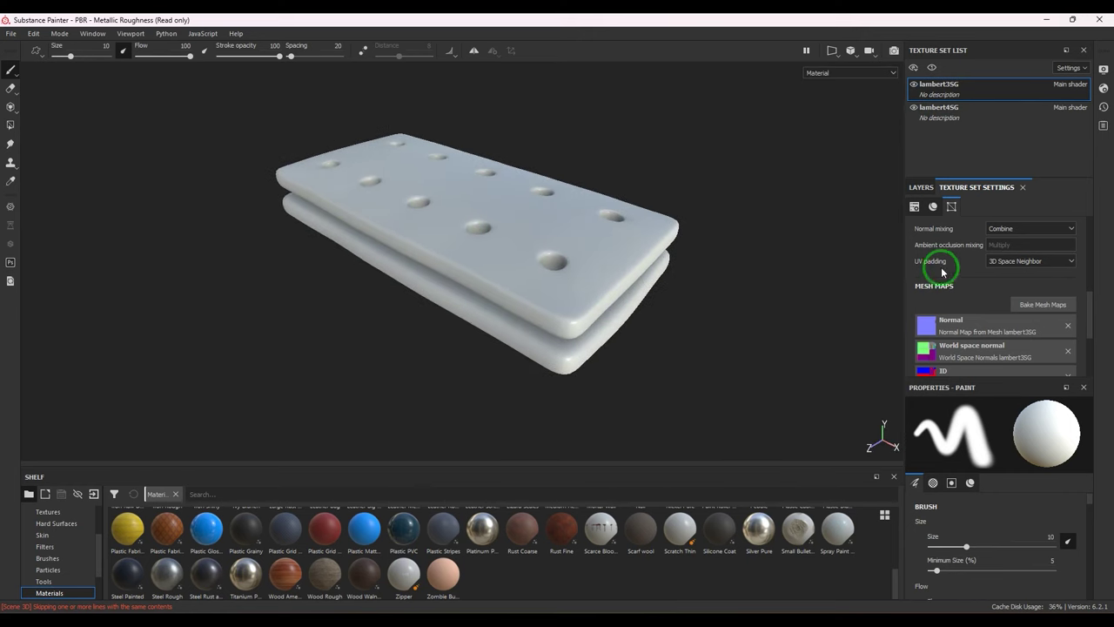
{"action": "left_click", "coordinate": [921, 187]}
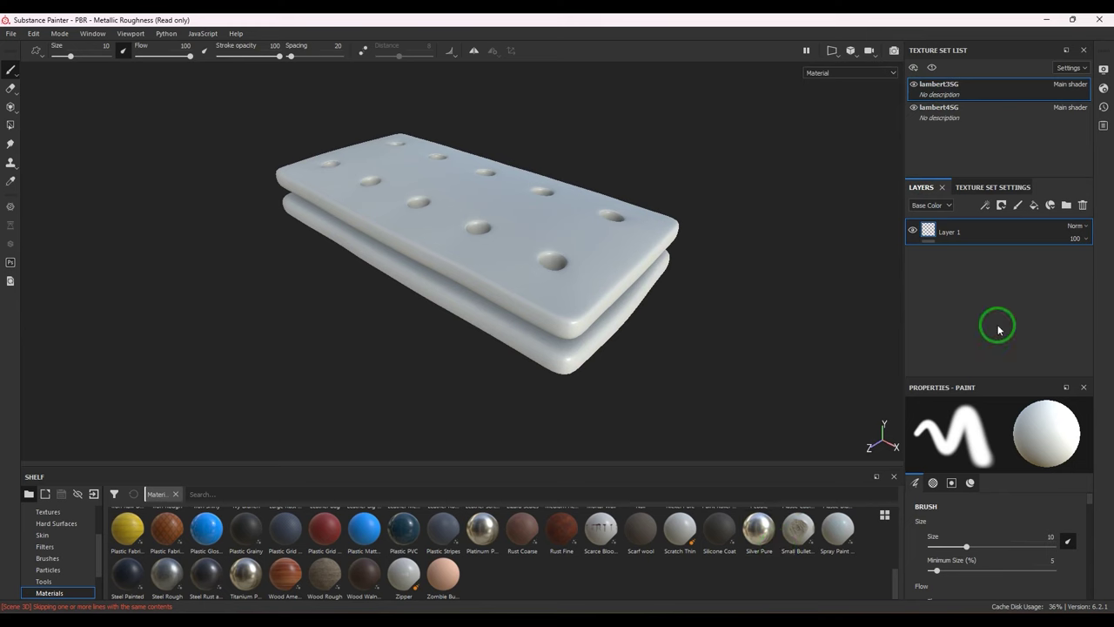
{"action": "left_click", "coordinate": [1035, 208]}
{"action": "left_click", "coordinate": [990, 254]}
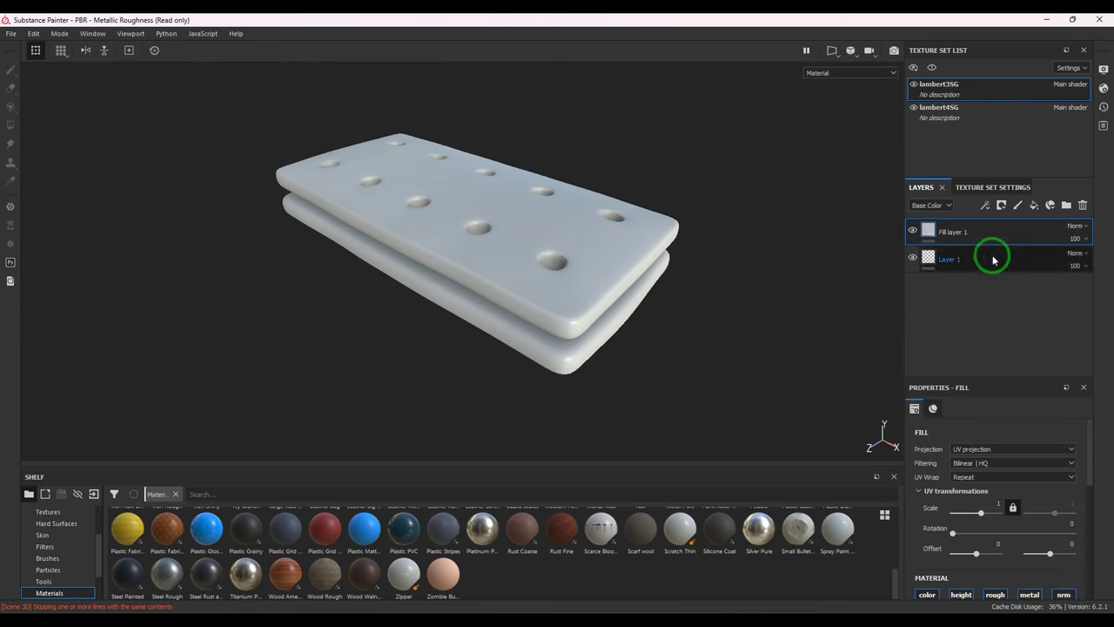
{"action": "left_click", "coordinate": [1076, 211]}
- Set the fill layer's base color to biscuit brown, RGB 0.125, 0.055, 0.021
{"action": "scroll", "coordinate": [958, 528], "scroll_direction": "down", "scroll_amount": 5}
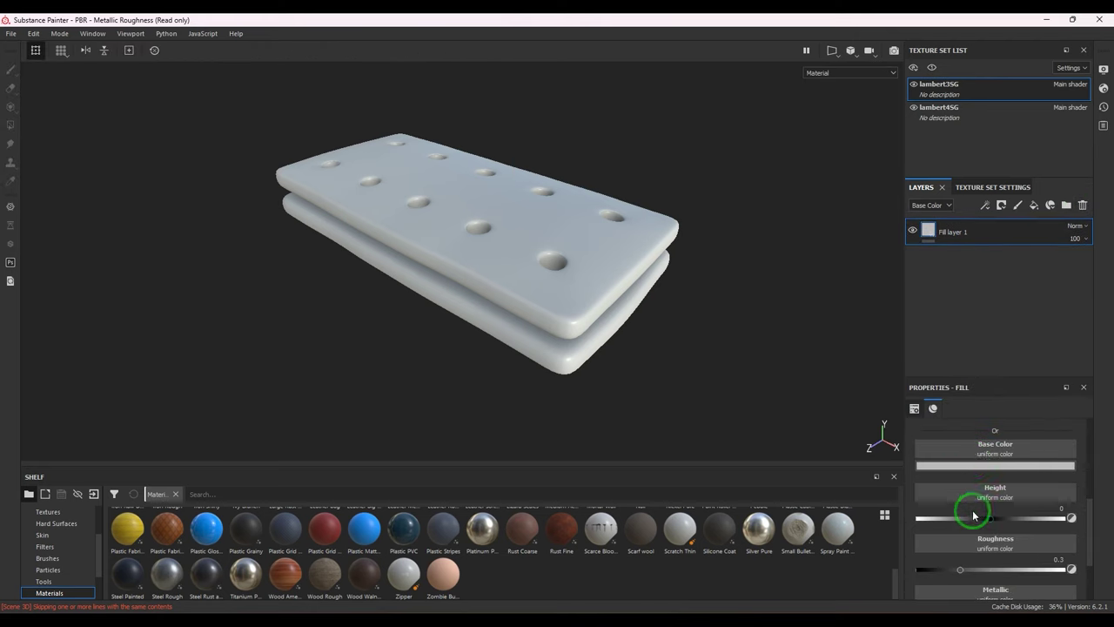
{"action": "left_click", "coordinate": [989, 467]}
{"action": "left_click_drag", "start_coordinate": [995, 534], "coordinate": [987, 540]}
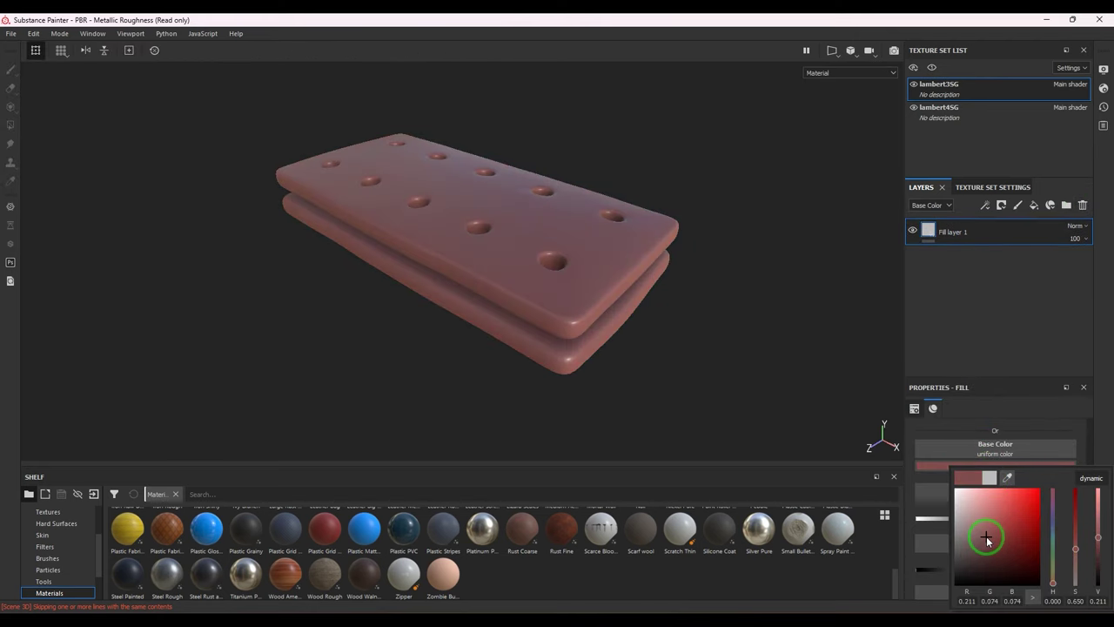
{"action": "left_click_drag", "start_coordinate": [1050, 586], "coordinate": [1052, 581]}
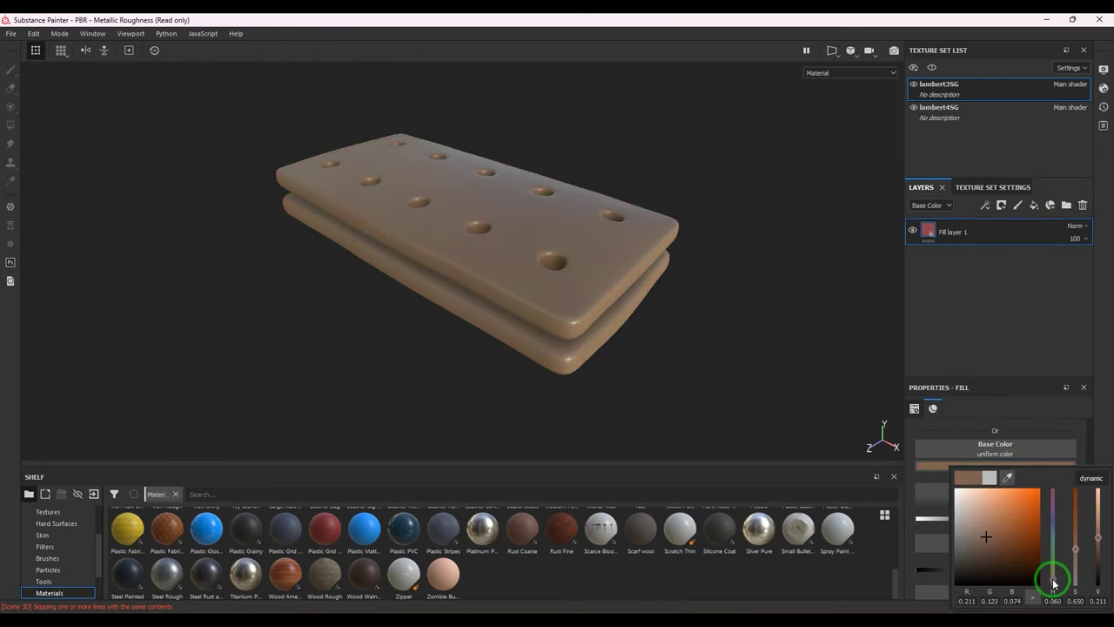
{"action": "left_click_drag", "start_coordinate": [968, 559], "coordinate": [1003, 552]}
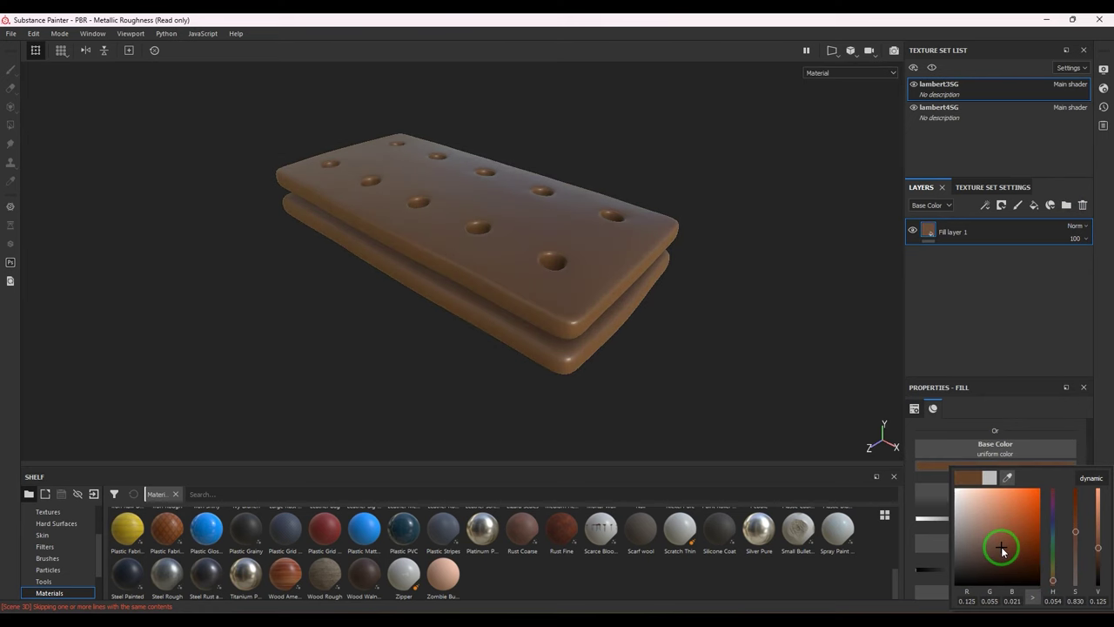
{"action": "left_click", "coordinate": [1105, 288]}
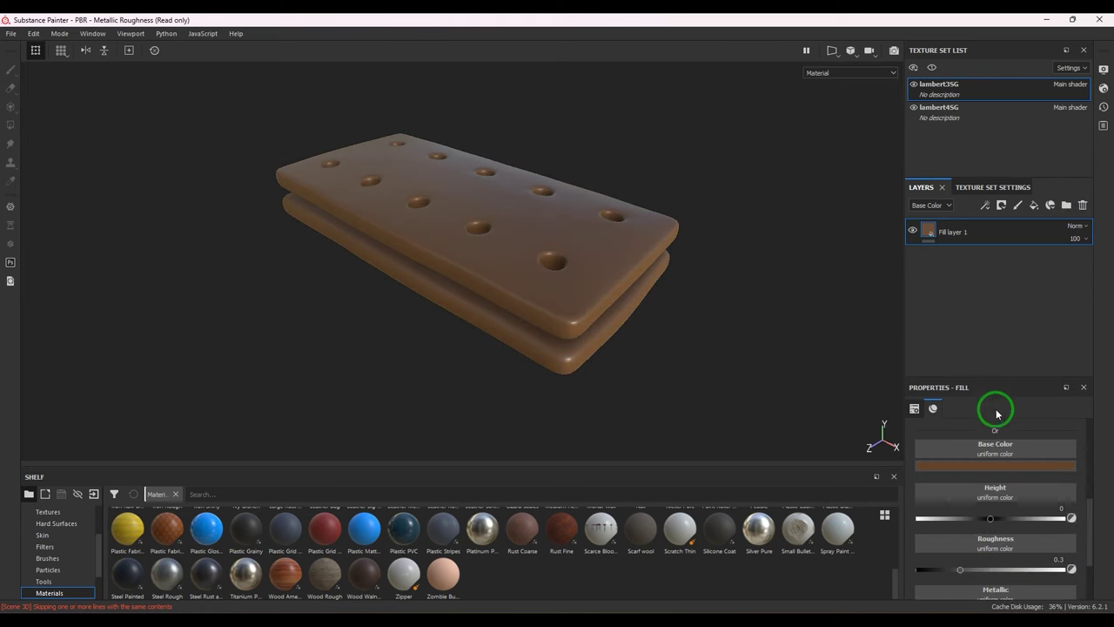
- Raise the fill layer's roughness to about 0.71
{"action": "scroll", "coordinate": [976, 442], "scroll_direction": "down", "scroll_amount": 2}
{"action": "left_click_drag", "start_coordinate": [961, 500], "coordinate": [1016, 505]}
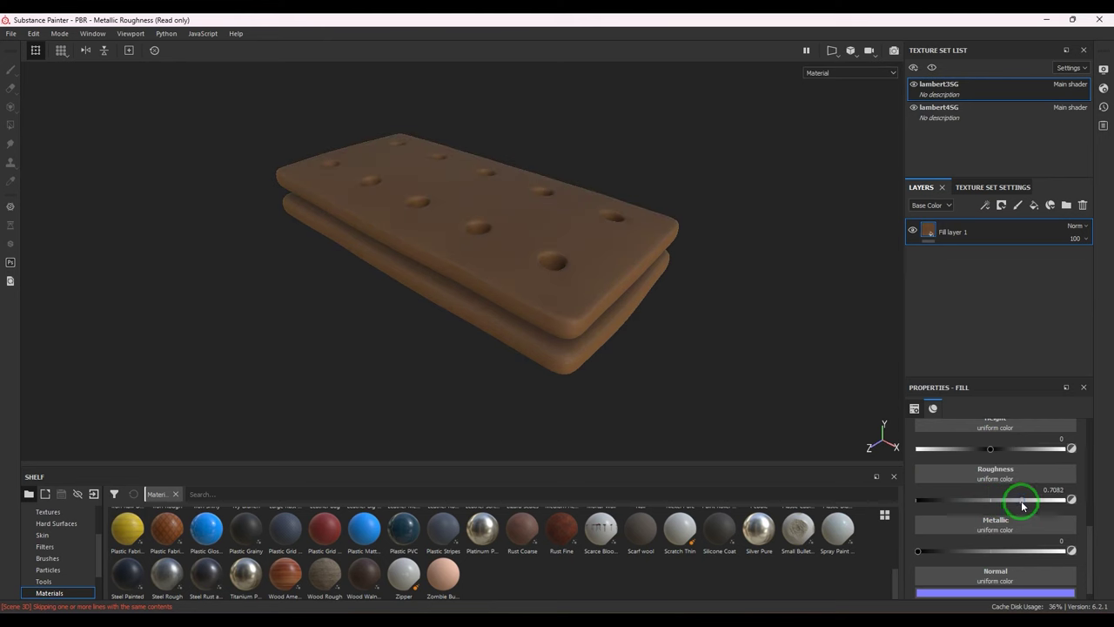
{"action": "scroll", "coordinate": [1023, 505], "scroll_direction": "down", "scroll_amount": 1}
{"action": "left_click", "coordinate": [996, 427]}
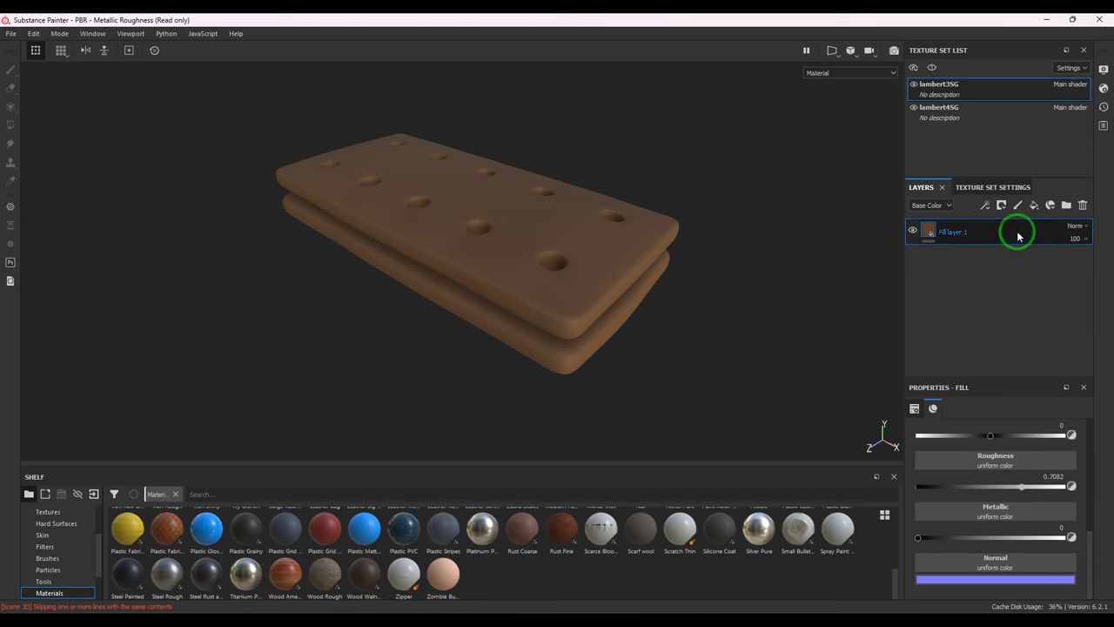
- Duplicate Fill layer 1, give the copy a slightly darker brown base color and set its height to about -0.12
{"action": "key", "text": "ctrl+d"}
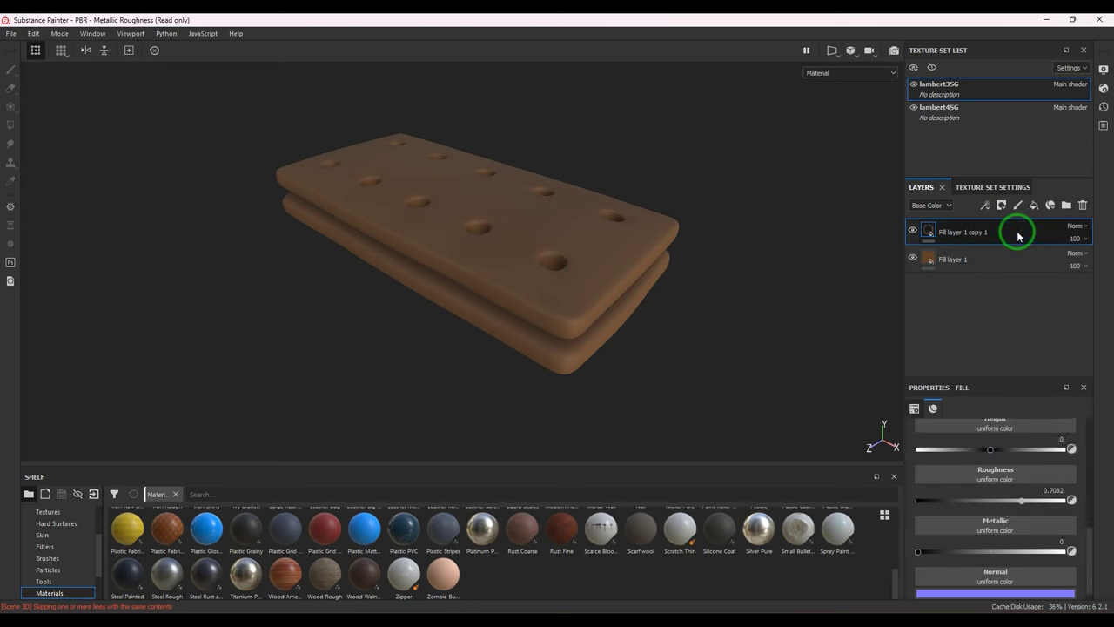
{"action": "left_click", "coordinate": [1009, 489]}
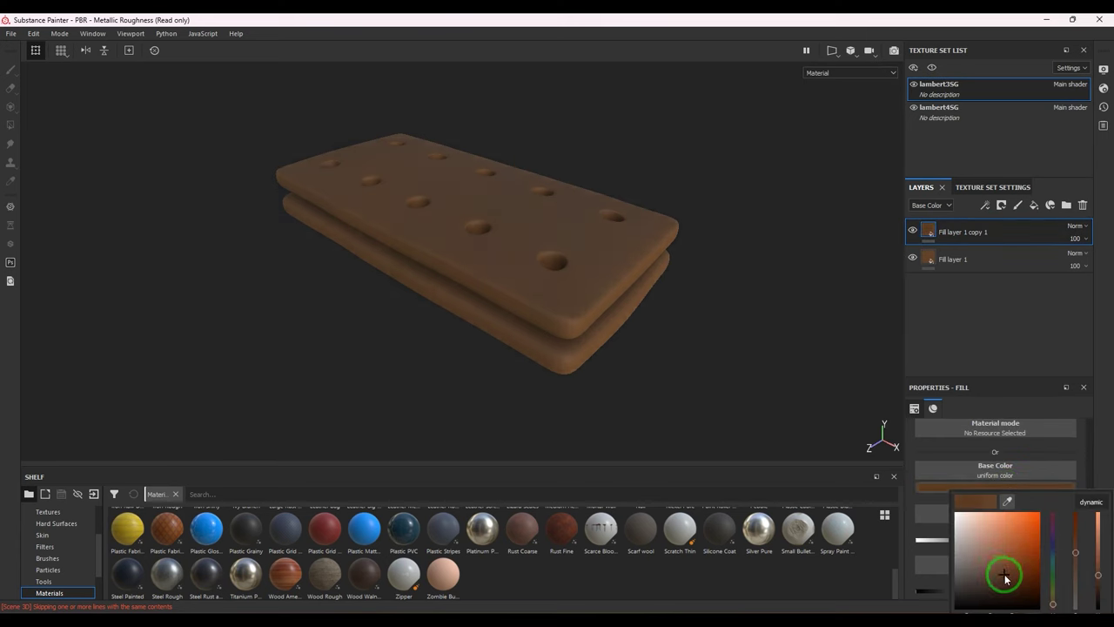
{"action": "left_click", "coordinate": [1102, 316]}
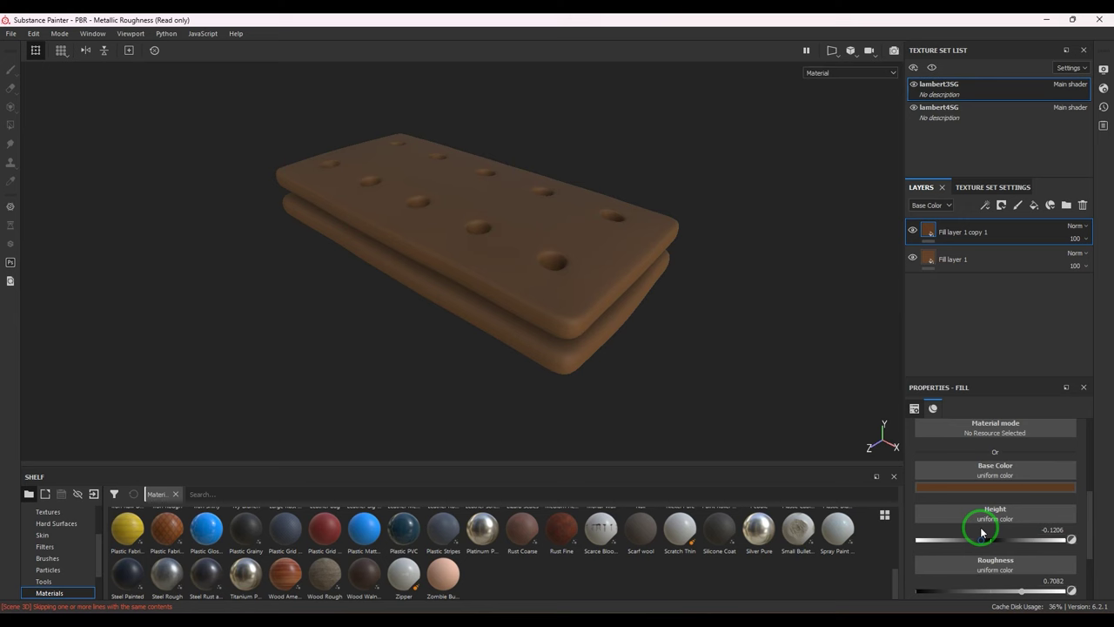
- Add a white mask with a fill effect to Fill layer 1 copy 1
{"action": "left_click", "coordinate": [1002, 206]}
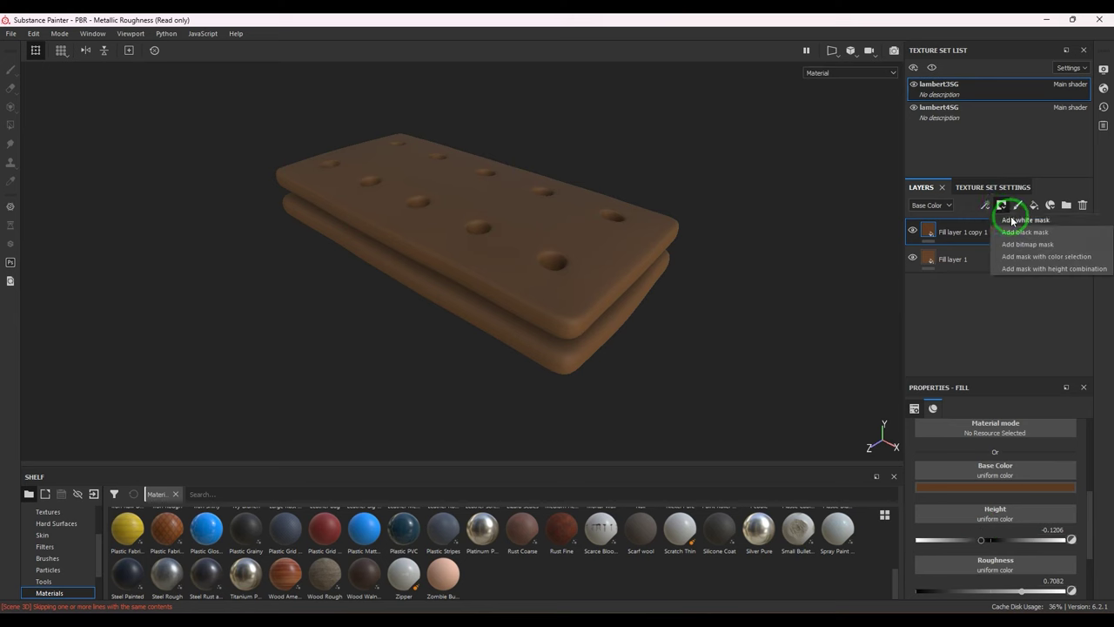
{"action": "left_click", "coordinate": [1025, 220]}
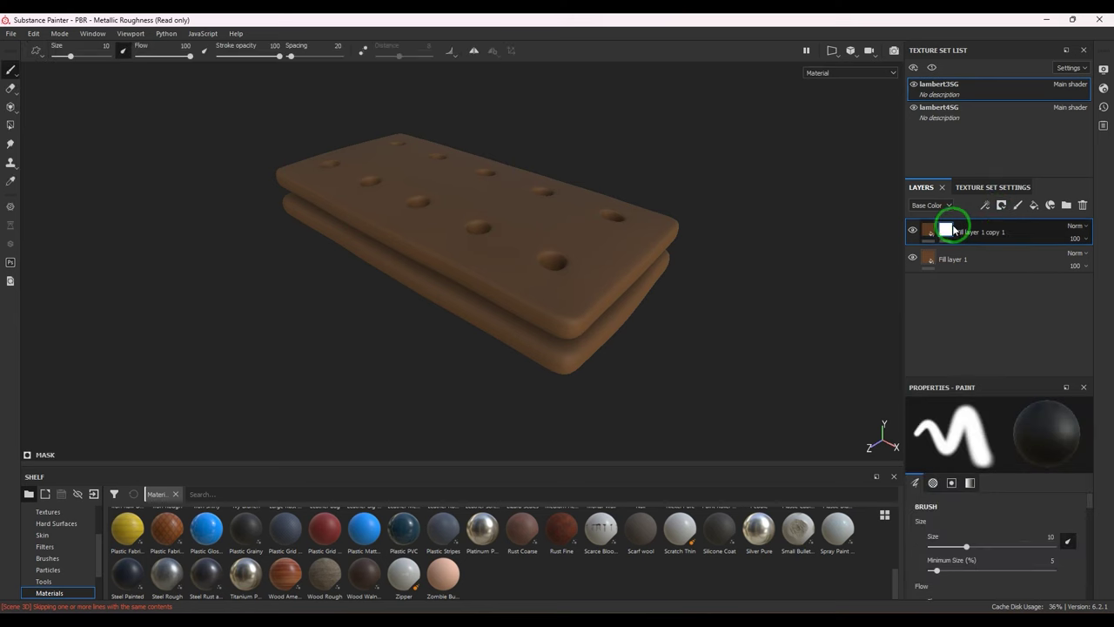
{"action": "left_click", "coordinate": [985, 206]}
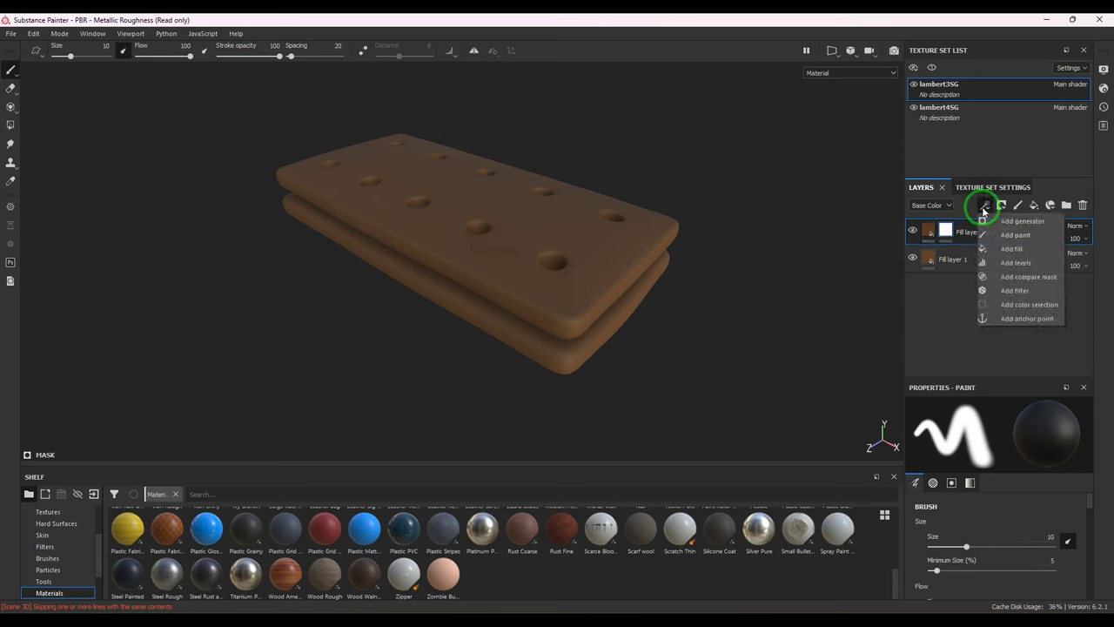
{"action": "left_click", "coordinate": [1011, 249]}
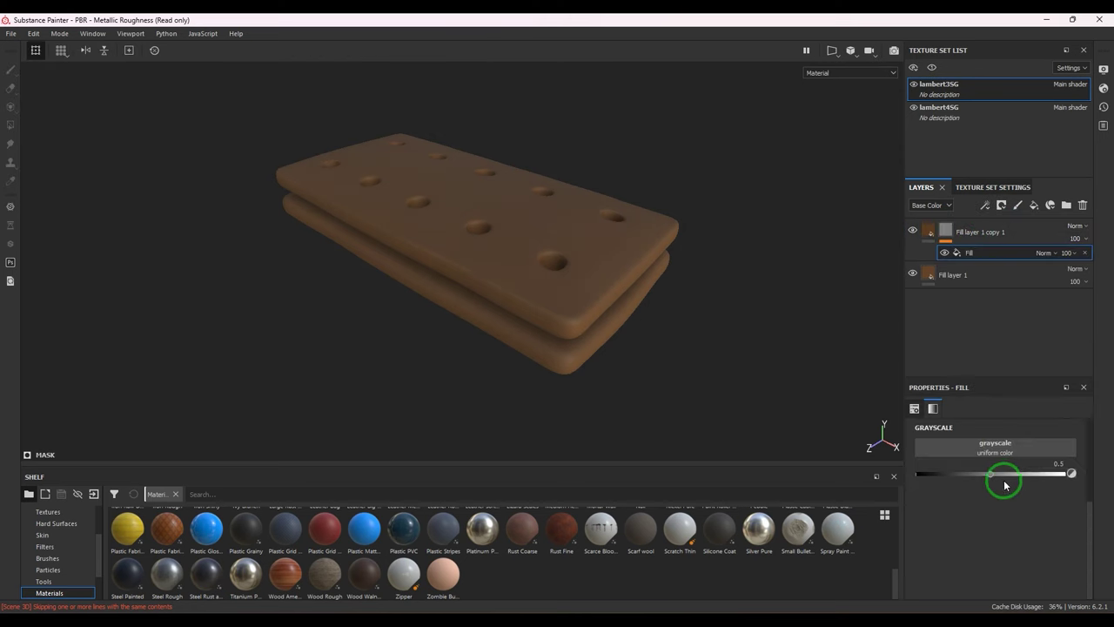
- Try the Clouds 1 texture as the mask fill's grayscale source and check its effect on the biscuit surface
{"action": "left_click", "coordinate": [1009, 444]}
{"action": "left_click", "coordinate": [1030, 497]}
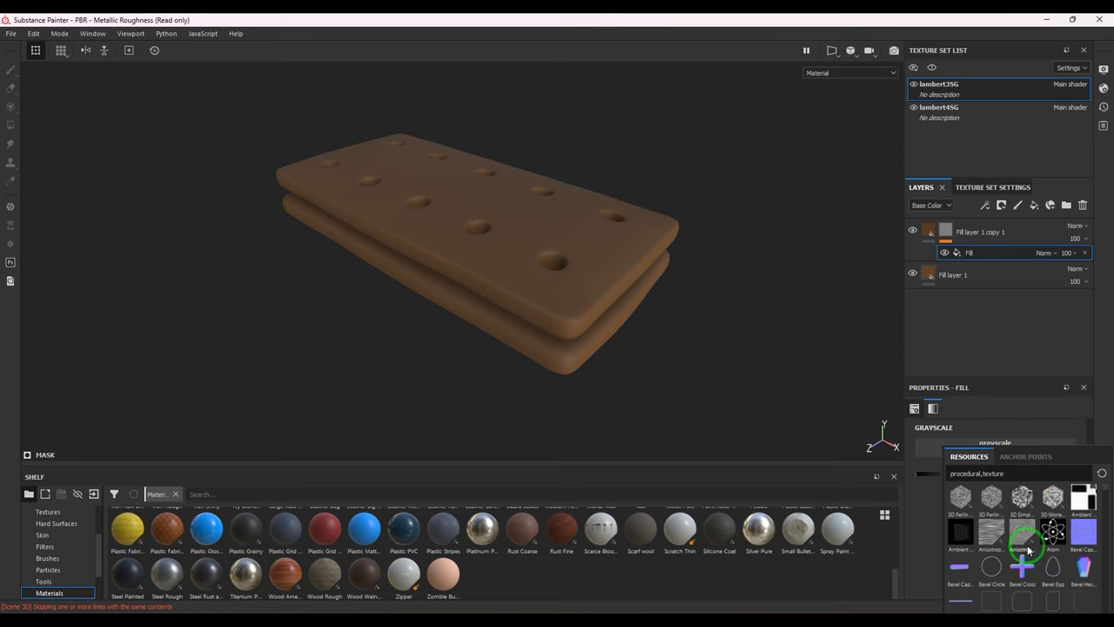
{"action": "scroll", "coordinate": [1029, 550], "scroll_direction": "down", "scroll_amount": 5}
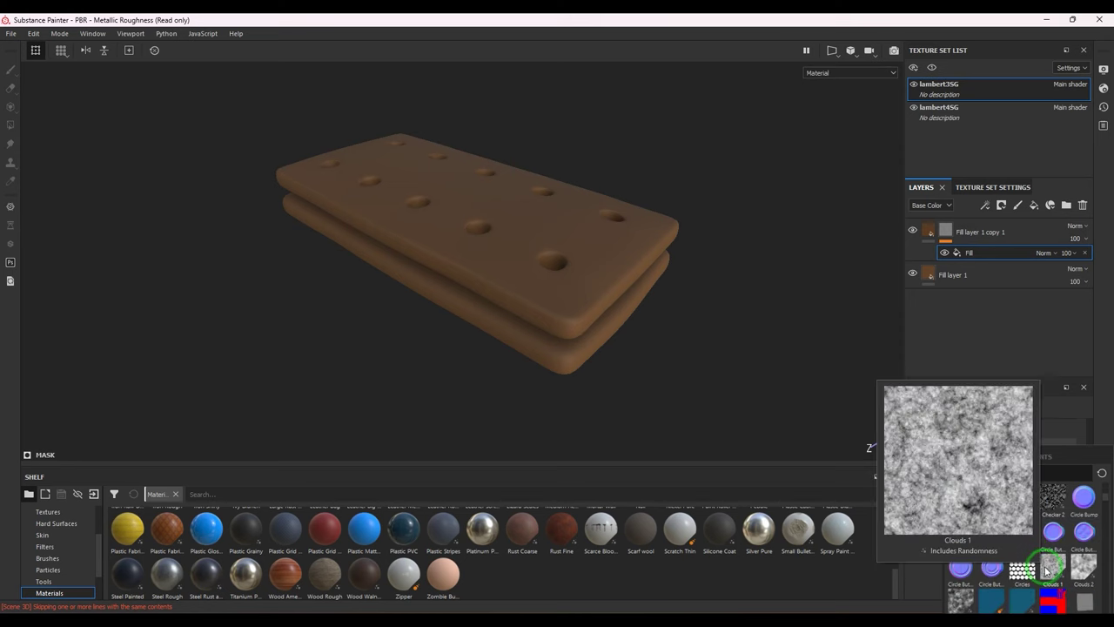
{"action": "left_click", "coordinate": [1048, 571]}
{"action": "left_click", "coordinate": [612, 334]}
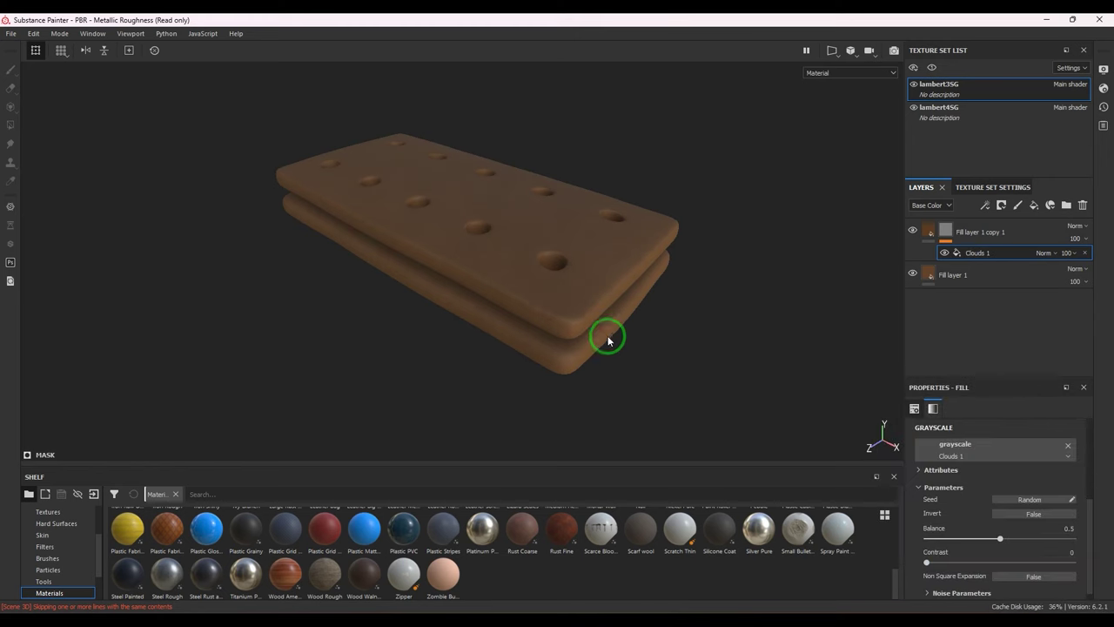
{"action": "mouse_move", "coordinate": [654, 288]}
{"action": "left_mouse_down", "text": "alt"}
{"action": "mouse_move", "coordinate": [650, 361]}
{"action": "mouse_move", "coordinate": [638, 334]}
{"action": "mouse_move", "coordinate": [468, 301]}
{"action": "mouse_move", "coordinate": [648, 296]}
{"action": "left_mouse_up", "text": "alt"}
{"action": "scroll", "coordinate": [649, 361], "scroll_direction": "up", "scroll_amount": 2}
{"action": "scroll", "coordinate": [657, 345], "scroll_direction": "down", "scroll_amount": 2}
{"action": "scroll", "coordinate": [658, 344], "scroll_direction": "up", "scroll_amount": 4}
{"action": "scroll", "coordinate": [649, 296], "scroll_direction": "down", "scroll_amount": 4}
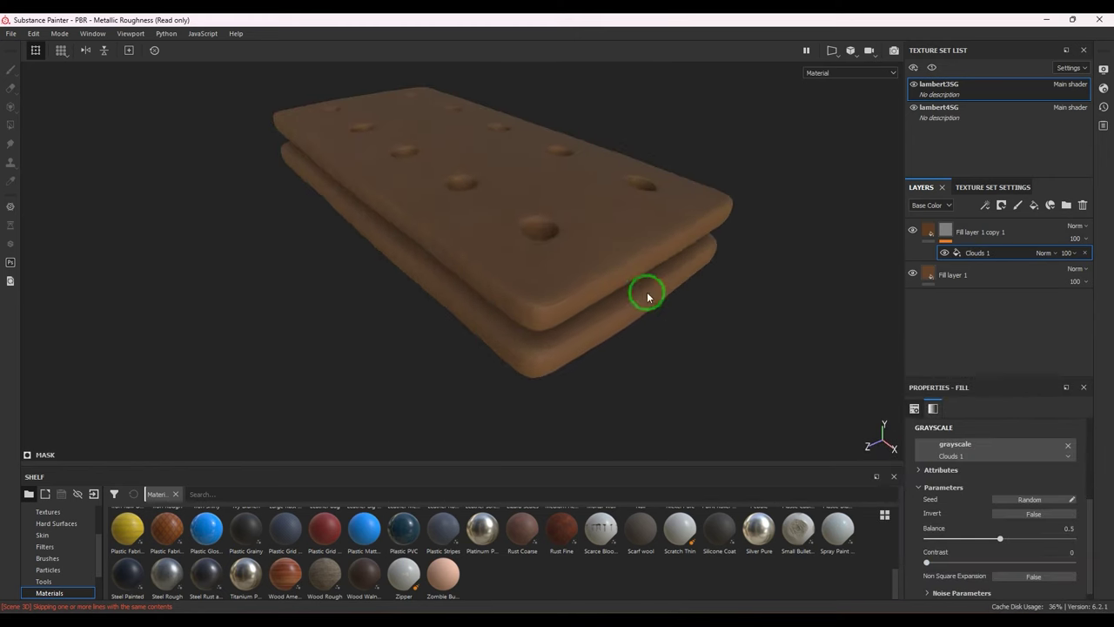
{"action": "scroll", "coordinate": [685, 332], "scroll_direction": "up", "scroll_amount": 3}
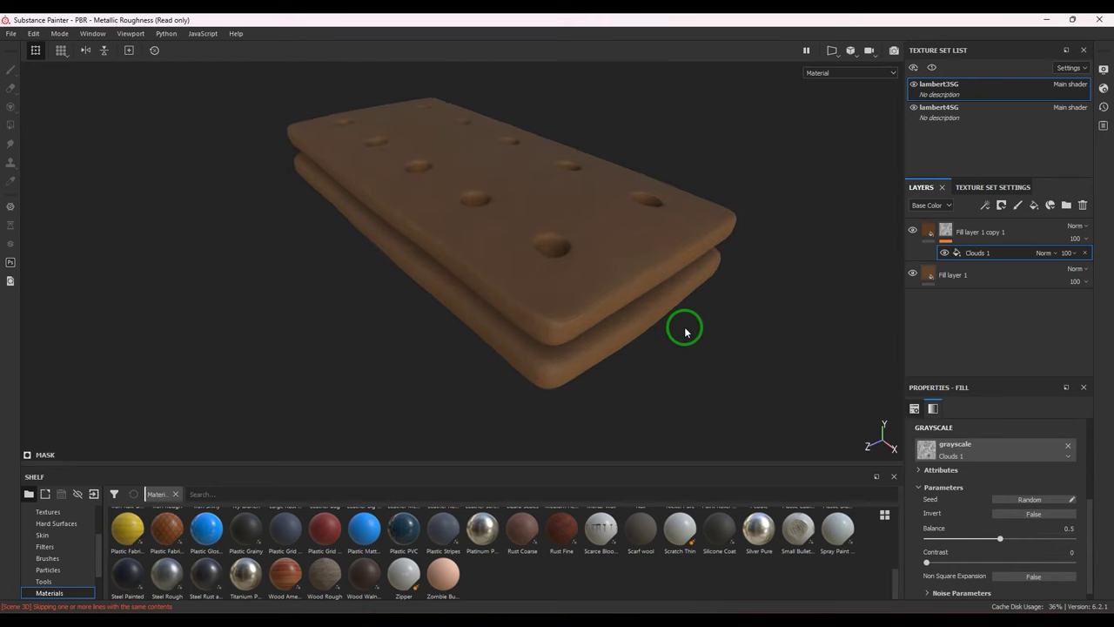
{"action": "scroll", "coordinate": [1010, 484], "scroll_direction": "down", "scroll_amount": 1}
- Set the mask fill's grayscale source to BnW Spots 1 and check the surface texture on the biscuit
{"action": "left_click", "coordinate": [967, 437]}
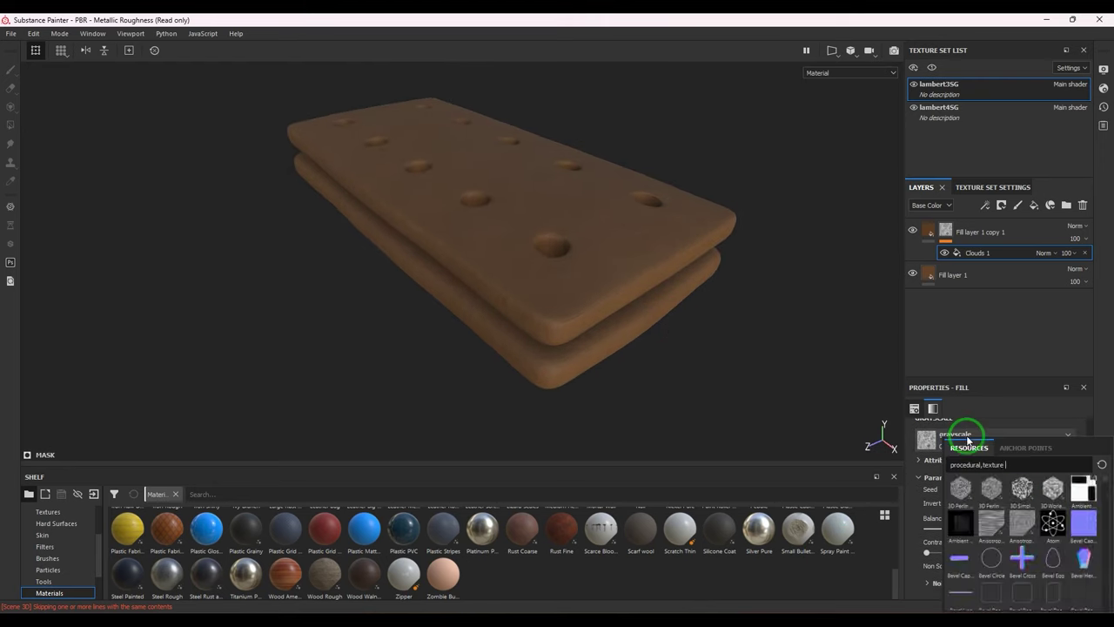
{"action": "scroll", "coordinate": [1051, 550], "scroll_direction": "down", "scroll_amount": 3}
{"action": "mouse_move", "coordinate": [1023, 554]}
{"action": "mouse_move", "coordinate": [1083, 591]}
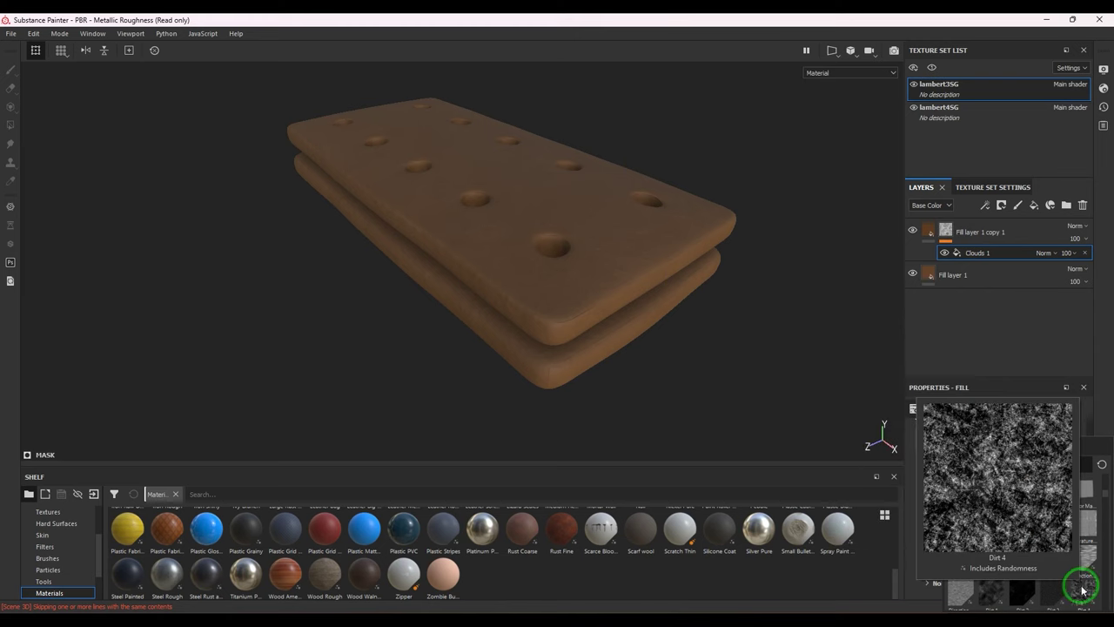
{"action": "mouse_move", "coordinate": [1086, 557]}
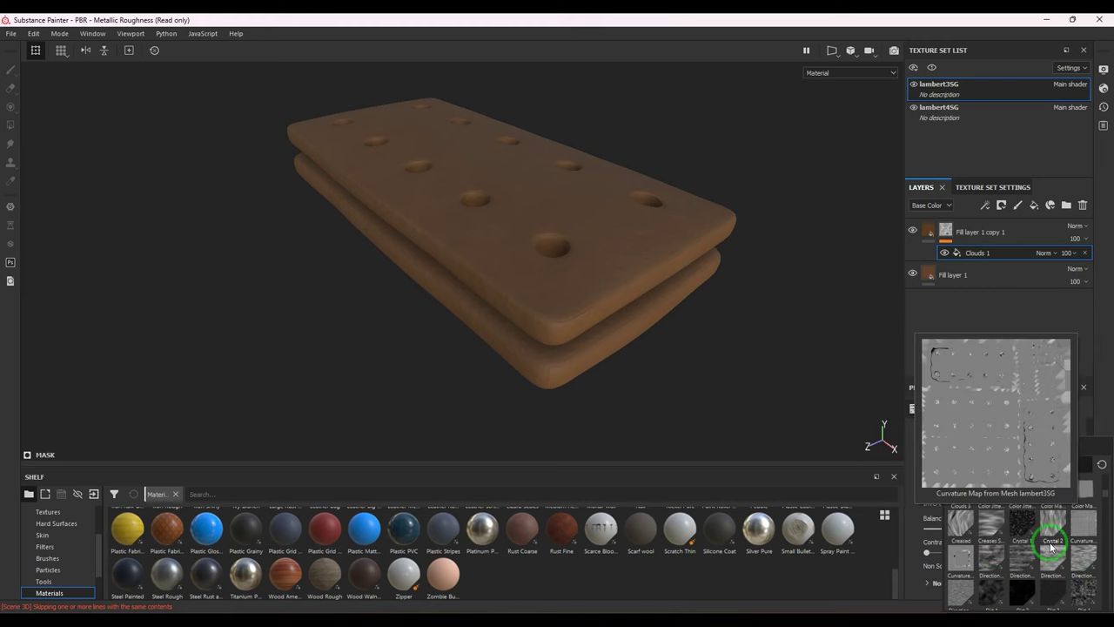
{"action": "scroll", "coordinate": [1051, 547], "scroll_direction": "up", "scroll_amount": 3}
{"action": "scroll", "coordinate": [1056, 550], "scroll_direction": "up", "scroll_amount": 3}
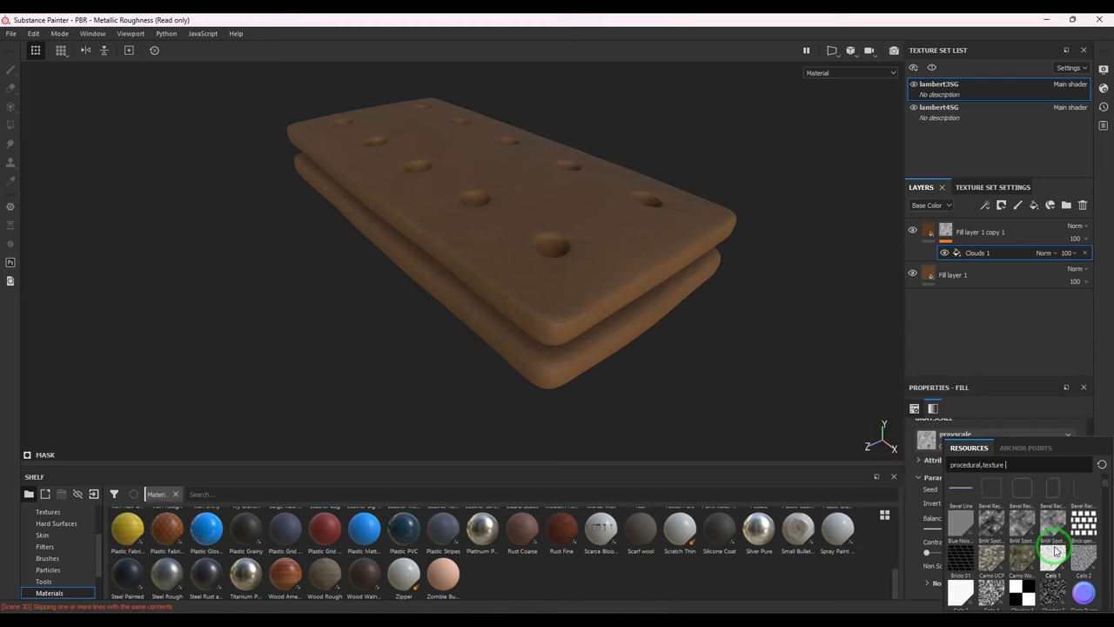
{"action": "left_click", "coordinate": [986, 522]}
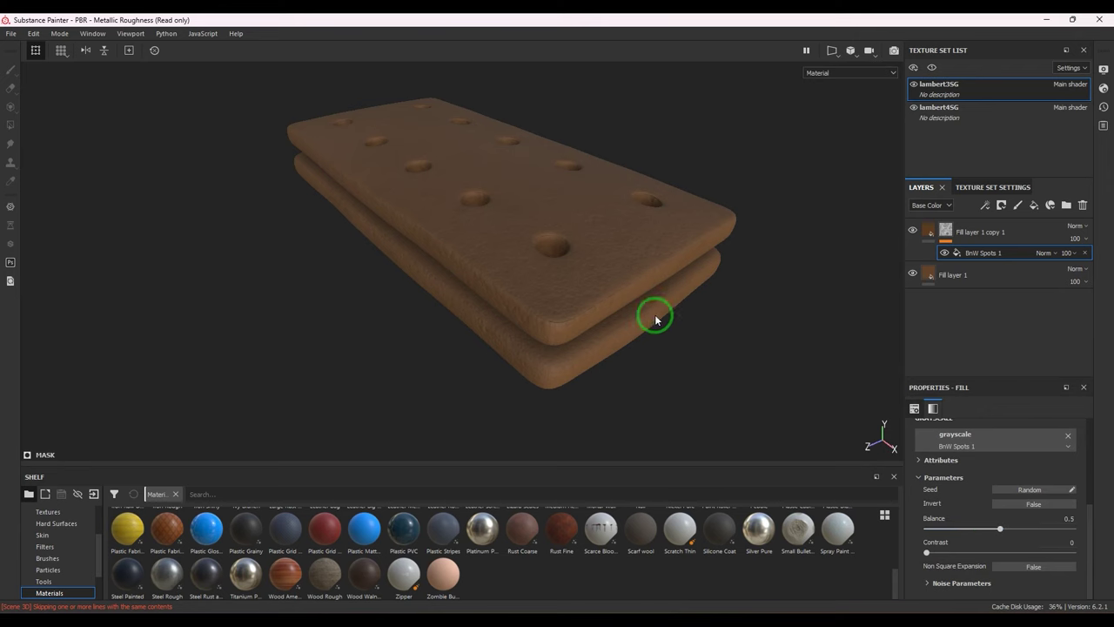
{"action": "left_click_drag", "start_coordinate": [700, 300], "coordinate": [727, 323], "text": "alt"}
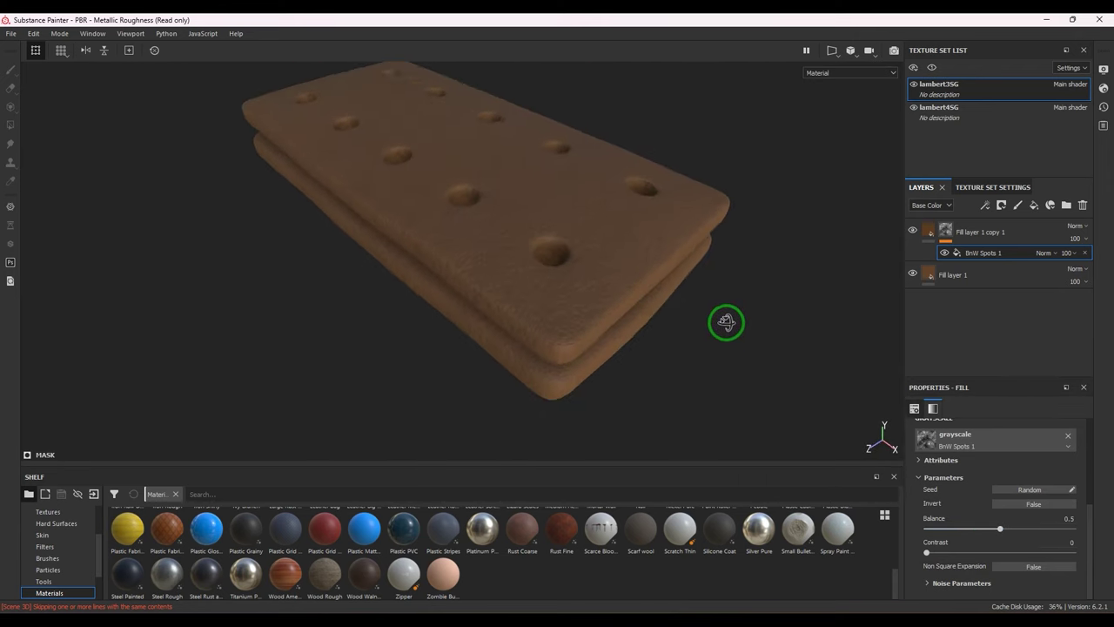
{"action": "scroll", "coordinate": [721, 336], "scroll_direction": "up", "scroll_amount": 2}
{"action": "scroll", "coordinate": [722, 338], "scroll_direction": "down", "scroll_amount": 3}
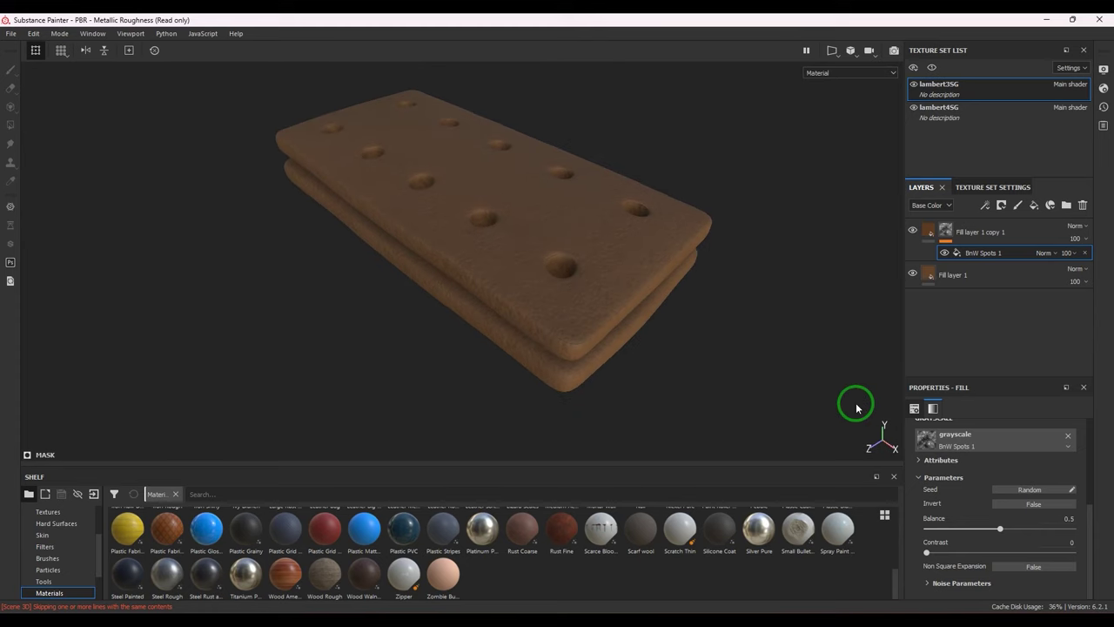
- Duplicate Fill layer 1 copy 1 and remove the BnW Spots 1 effect from the new copy's mask
{"action": "left_click", "coordinate": [1027, 235]}
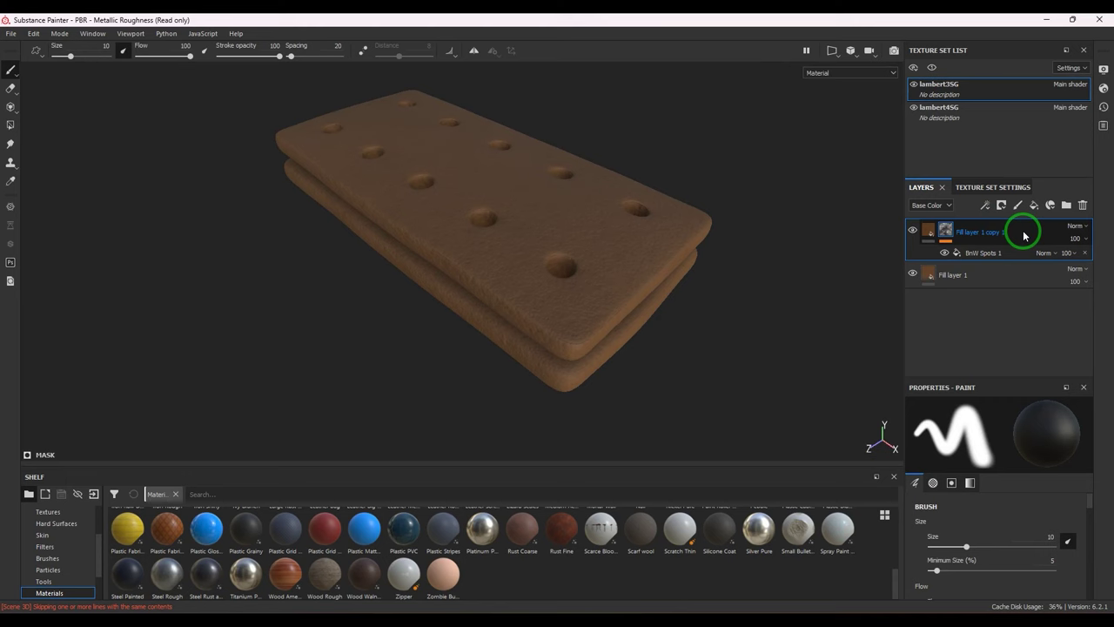
{"action": "key", "text": "ctrl+d"}
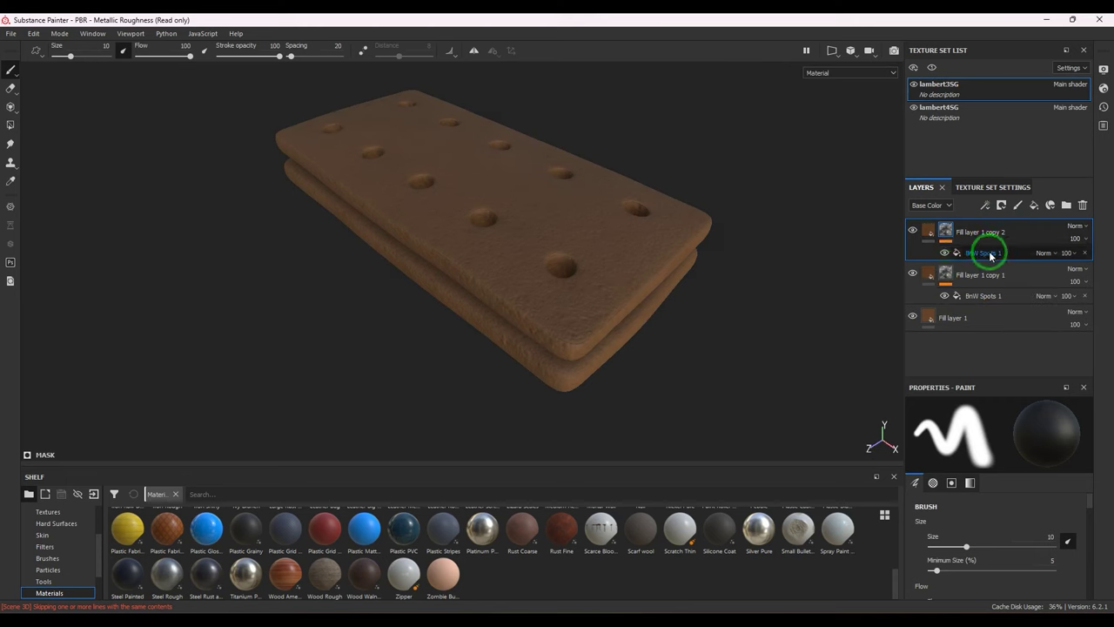
{"action": "left_click", "coordinate": [990, 255]}
{"action": "left_click", "coordinate": [1085, 253]}
{"action": "left_click", "coordinate": [985, 233]}
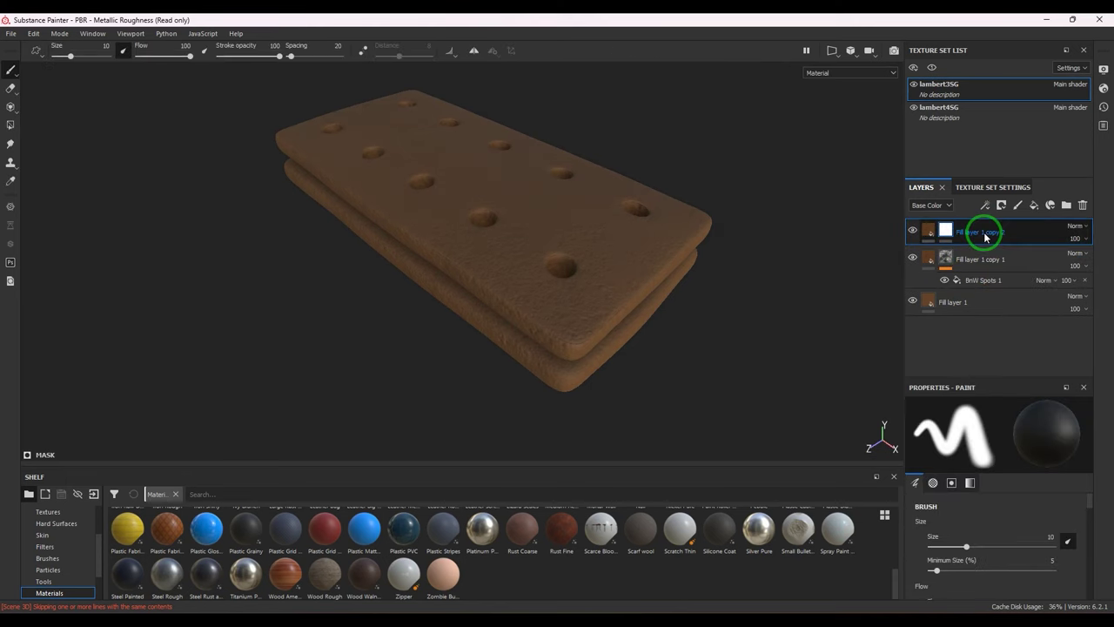
- Adjust the base color of Fill layer 1 copy 2 to a darker brown
{"action": "left_click", "coordinate": [927, 230]}
{"action": "left_click", "coordinate": [1008, 511]}
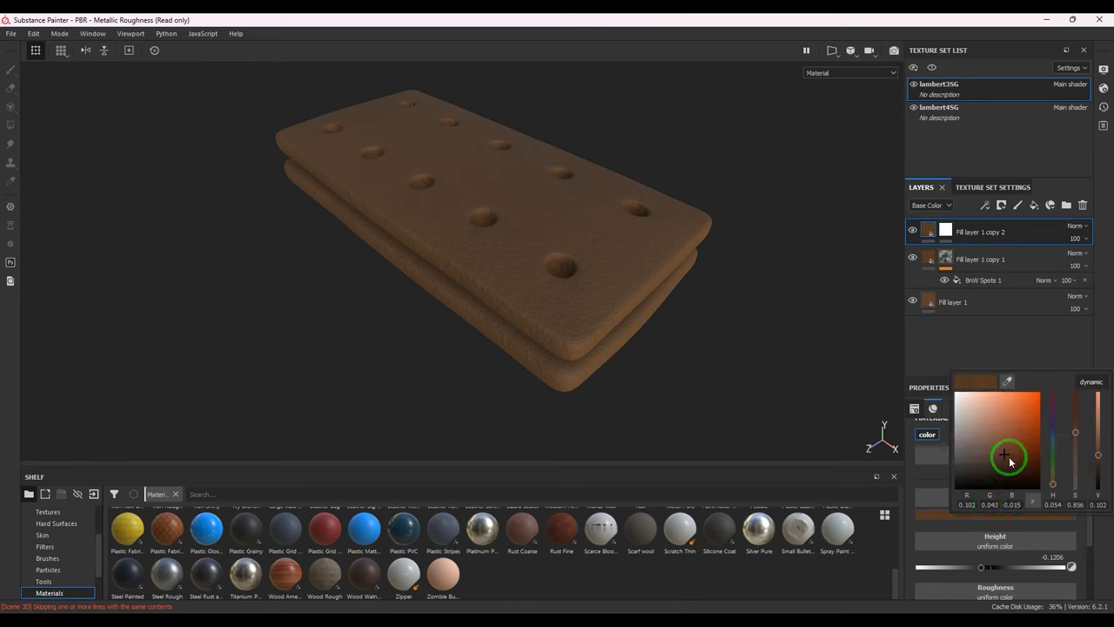
{"action": "left_click", "coordinate": [1099, 324]}
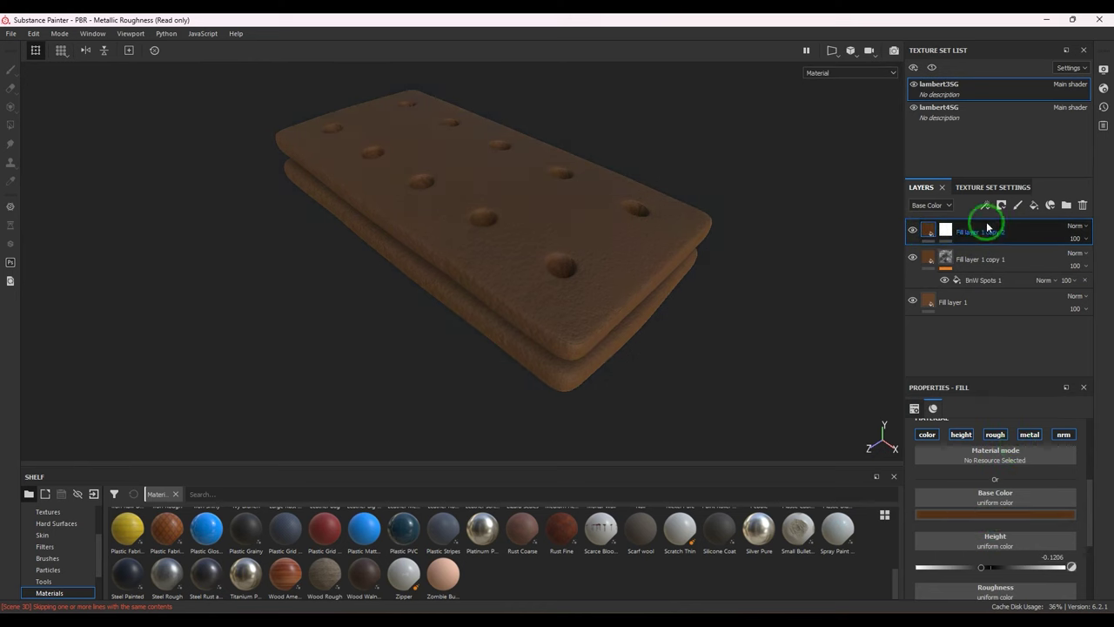
- Add a fill to the mask of Fill layer 1 copy 2 and use Grunge Marble Shapes as its grayscale source
{"action": "left_click", "coordinate": [945, 231]}
{"action": "left_click", "coordinate": [986, 213]}
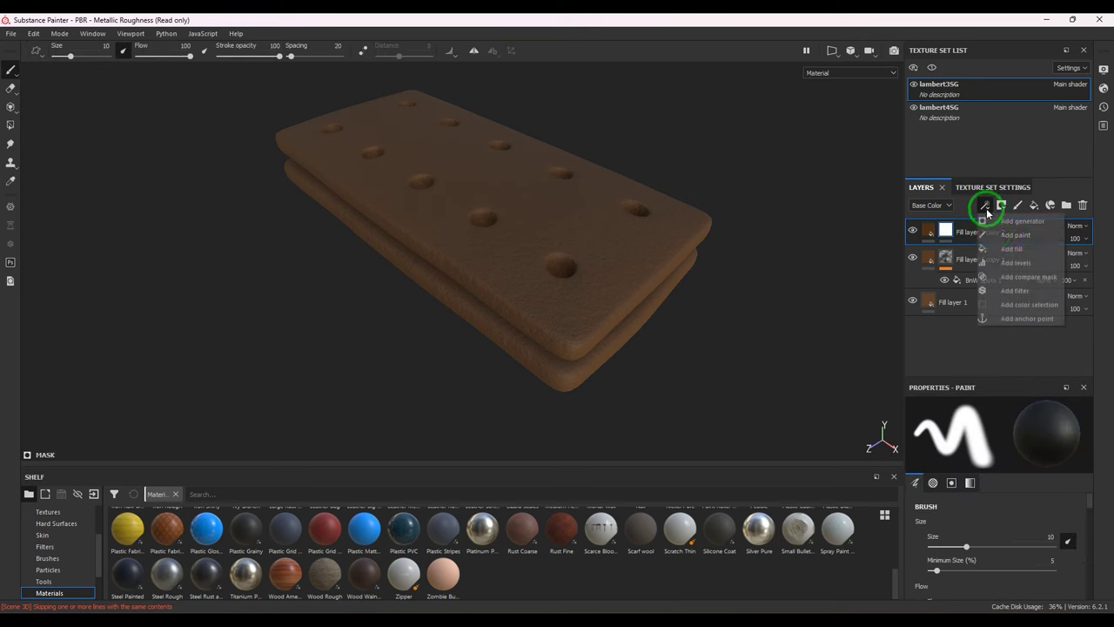
{"action": "left_click", "coordinate": [989, 235]}
{"action": "left_click", "coordinate": [995, 446]}
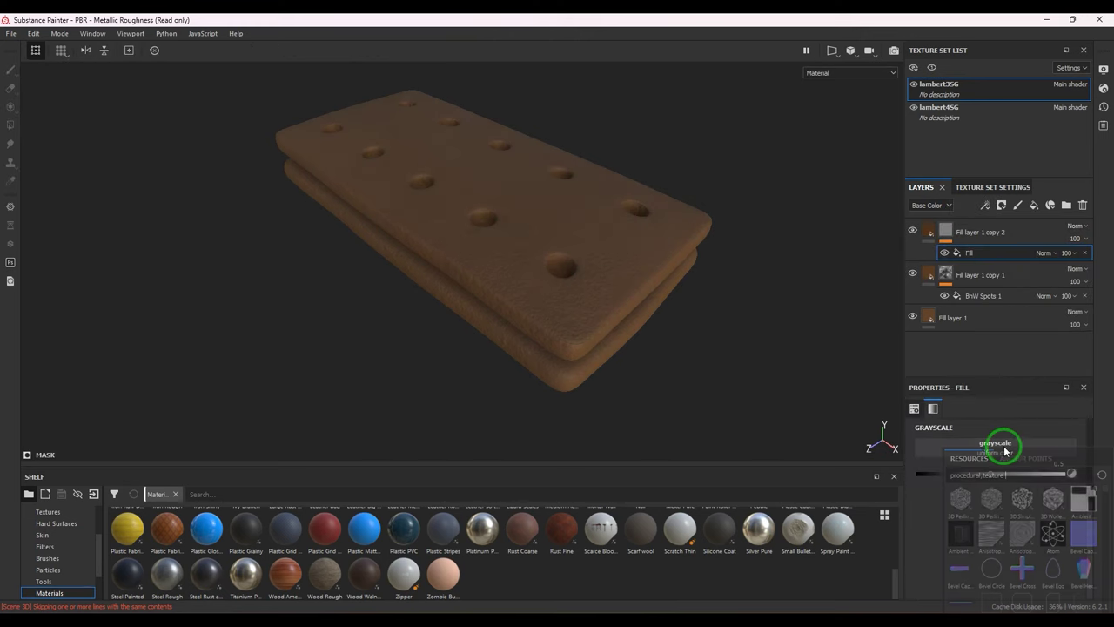
{"action": "scroll", "coordinate": [1011, 548], "scroll_direction": "down", "scroll_amount": 5}
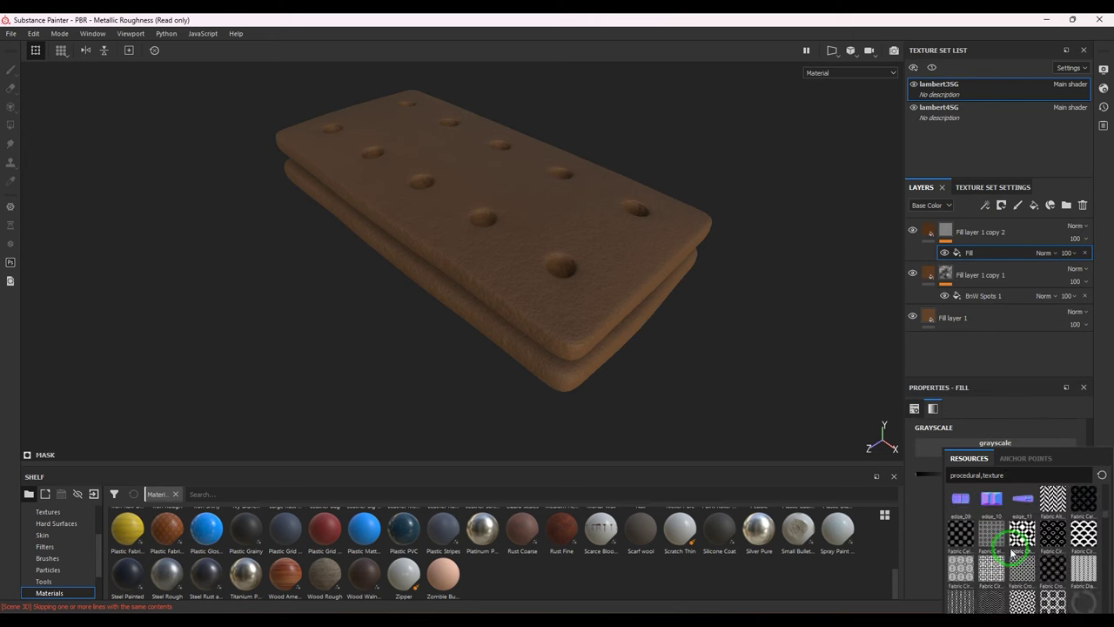
{"action": "scroll", "coordinate": [1010, 554], "scroll_direction": "up", "scroll_amount": 3}
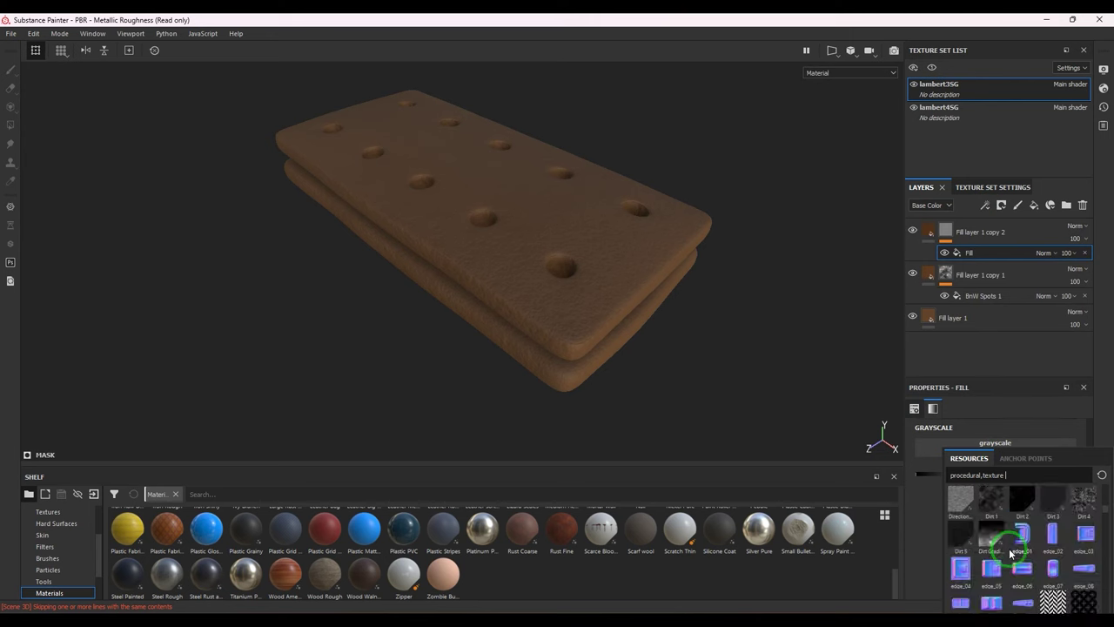
{"action": "mouse_move", "coordinate": [993, 570]}
{"action": "scroll", "coordinate": [993, 571], "scroll_direction": "down", "scroll_amount": 3}
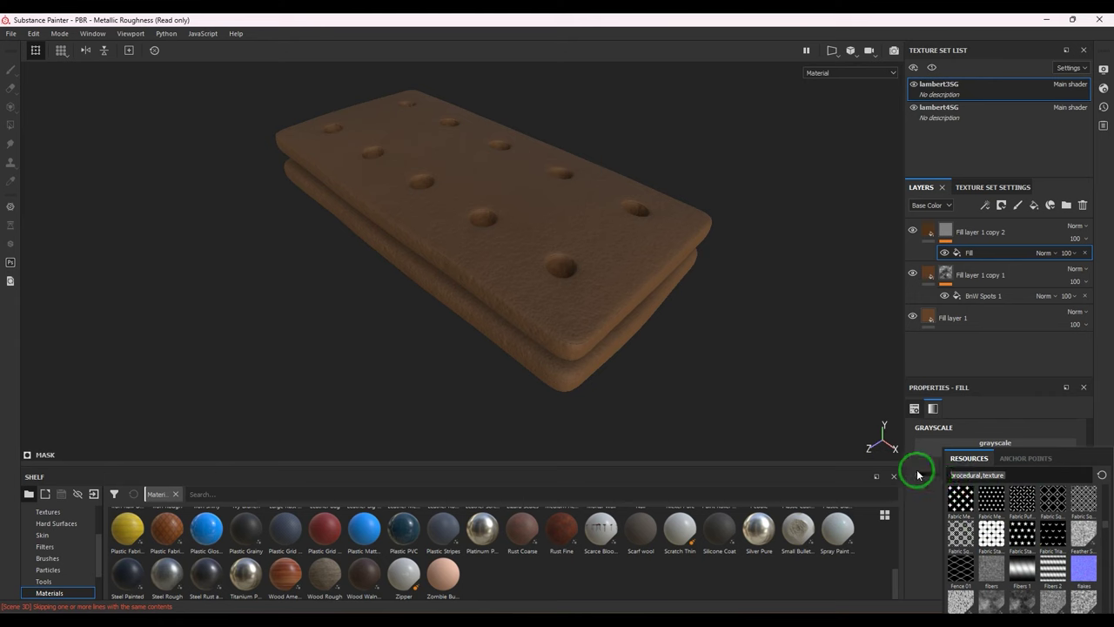
{"action": "type", "text": "marb"}
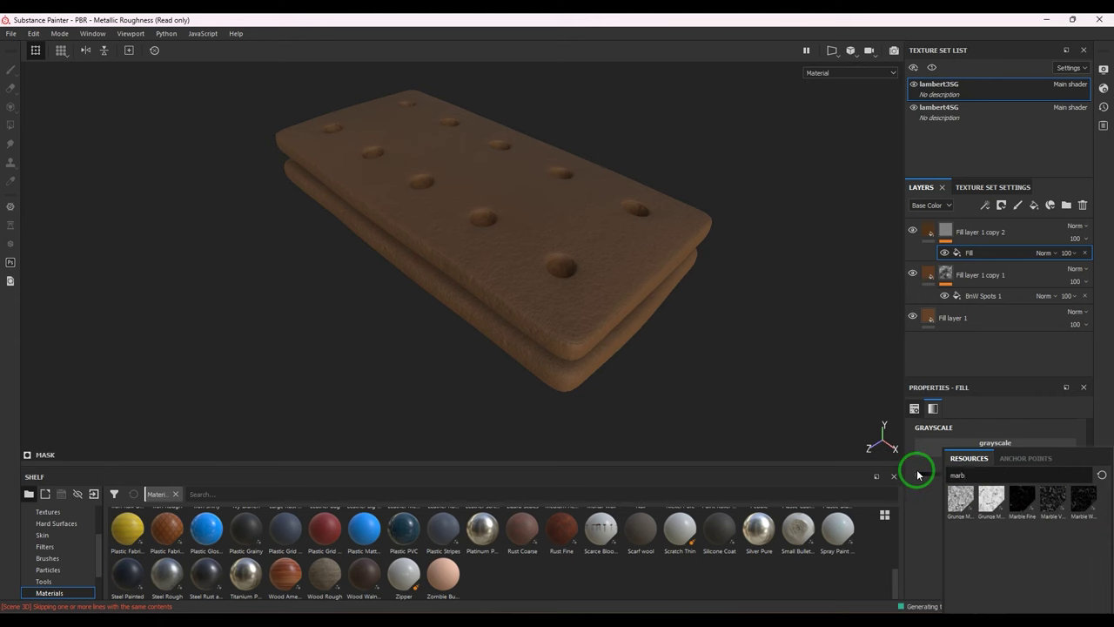
{"action": "type", "text": "l"}
{"action": "mouse_move", "coordinate": [963, 501]}
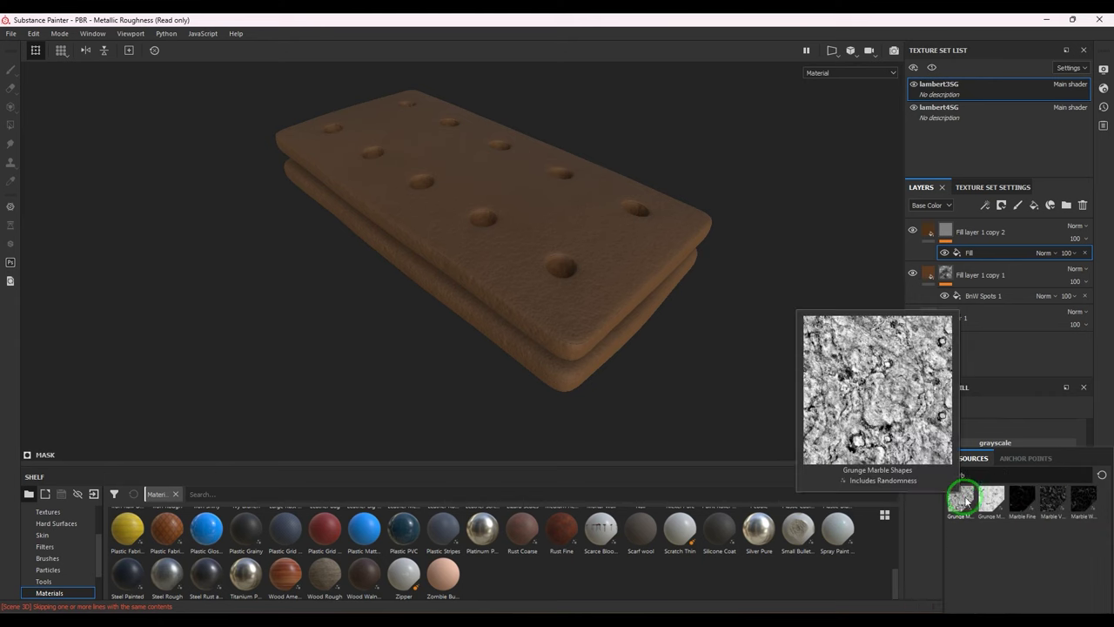
{"action": "left_click", "coordinate": [962, 500]}
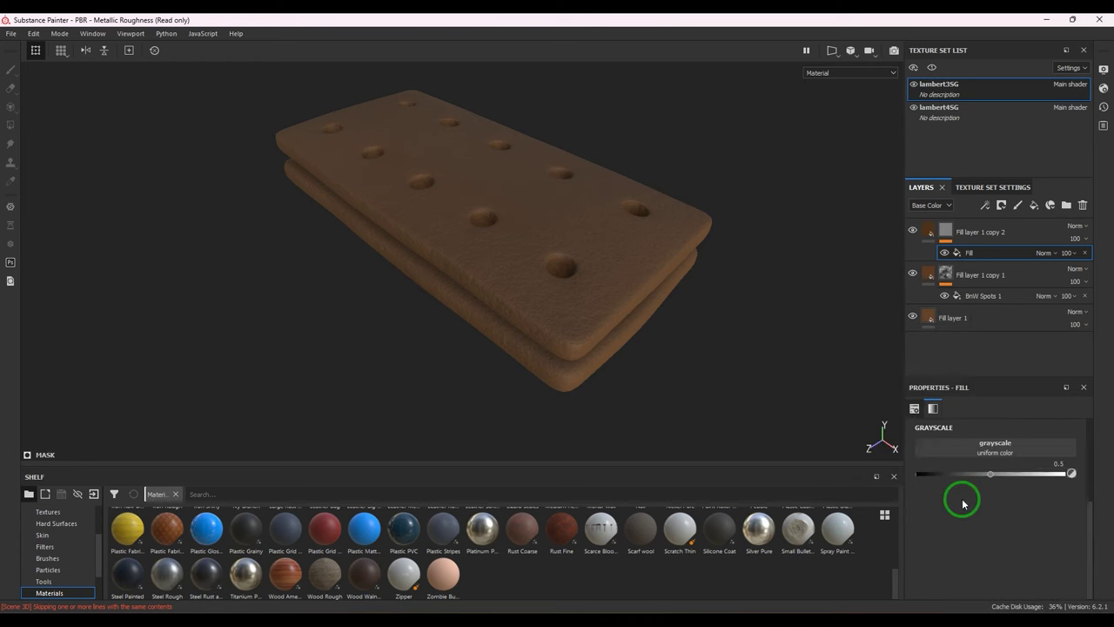
- Invert the Grunge Marble Shapes mask texture and lower its Balance to about 0.29
{"action": "left_click", "coordinate": [1018, 561]}
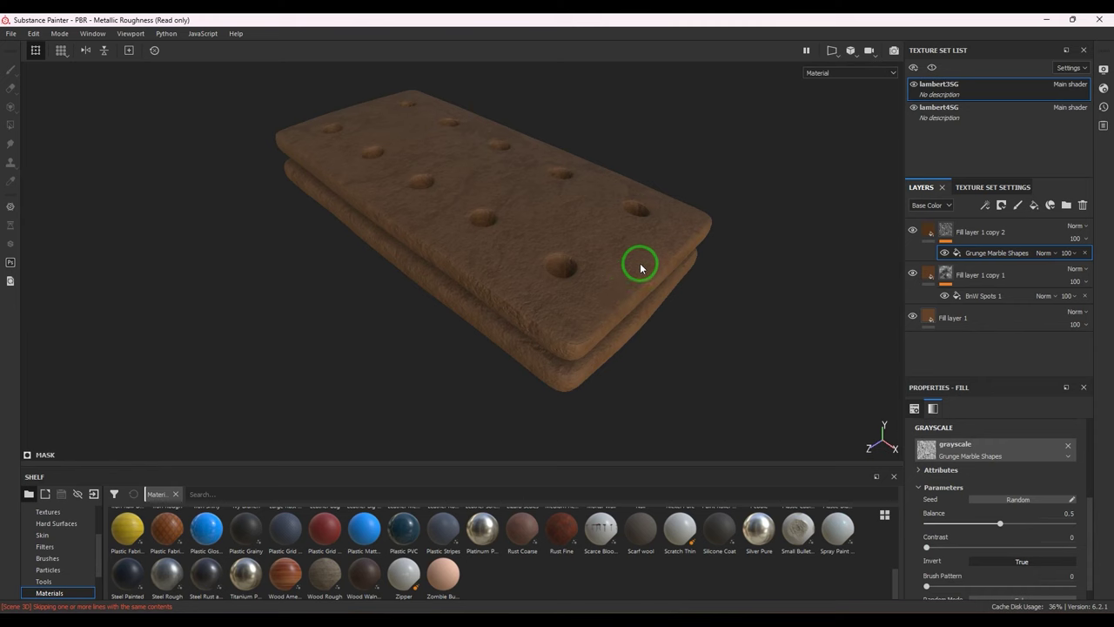
{"action": "left_click_drag", "start_coordinate": [614, 269], "coordinate": [693, 281], "text": "alt"}
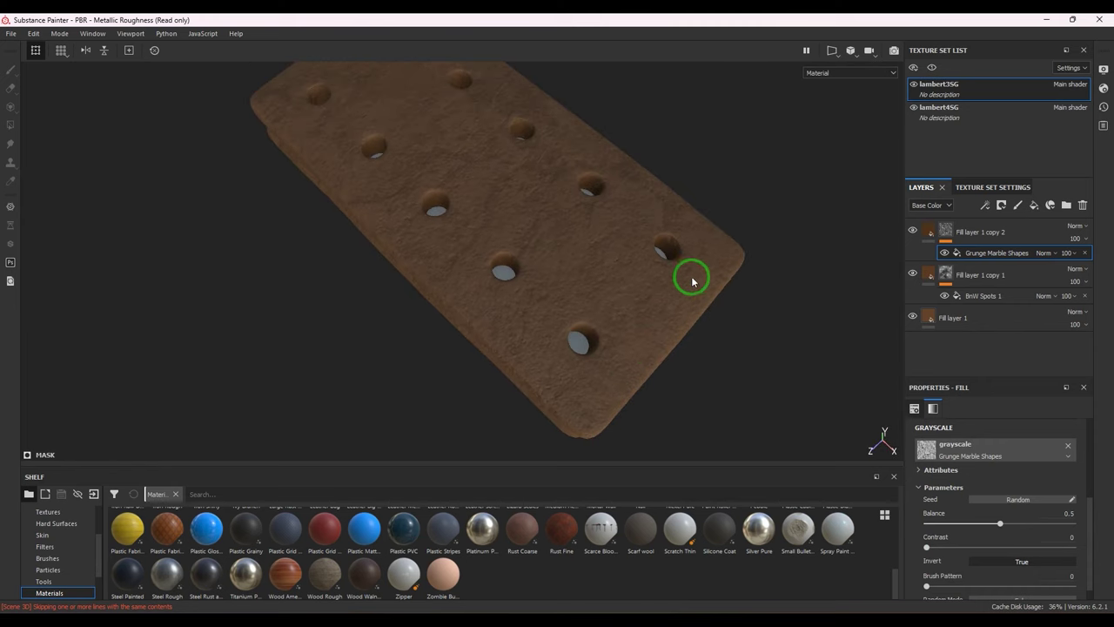
{"action": "scroll", "coordinate": [995, 497], "scroll_direction": "down", "scroll_amount": 1}
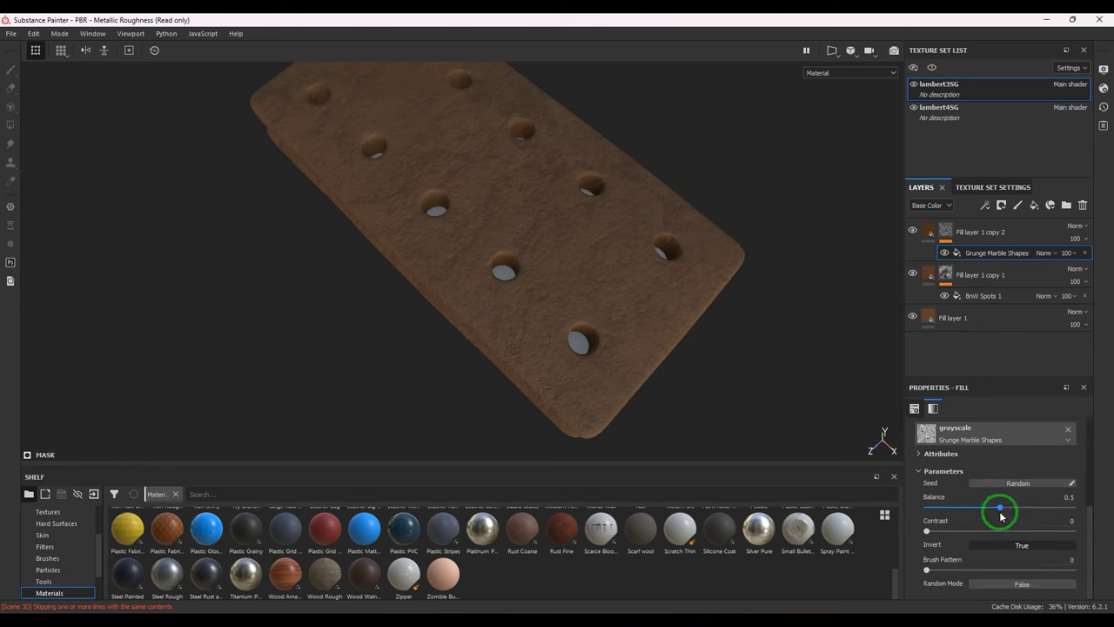
{"action": "left_click_drag", "start_coordinate": [938, 532], "coordinate": [970, 514]}
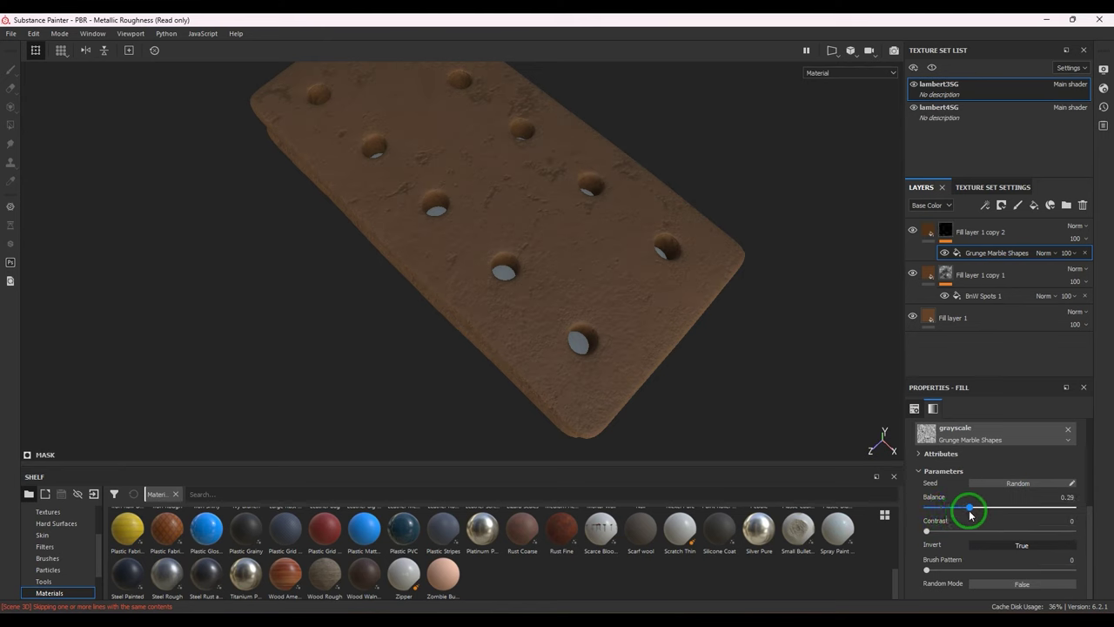
- Set the UV scale of the Grunge Marble Shapes mask fill to 3 and check the pattern on the biscuit
{"action": "scroll", "coordinate": [961, 517], "scroll_direction": "up", "scroll_amount": 4}
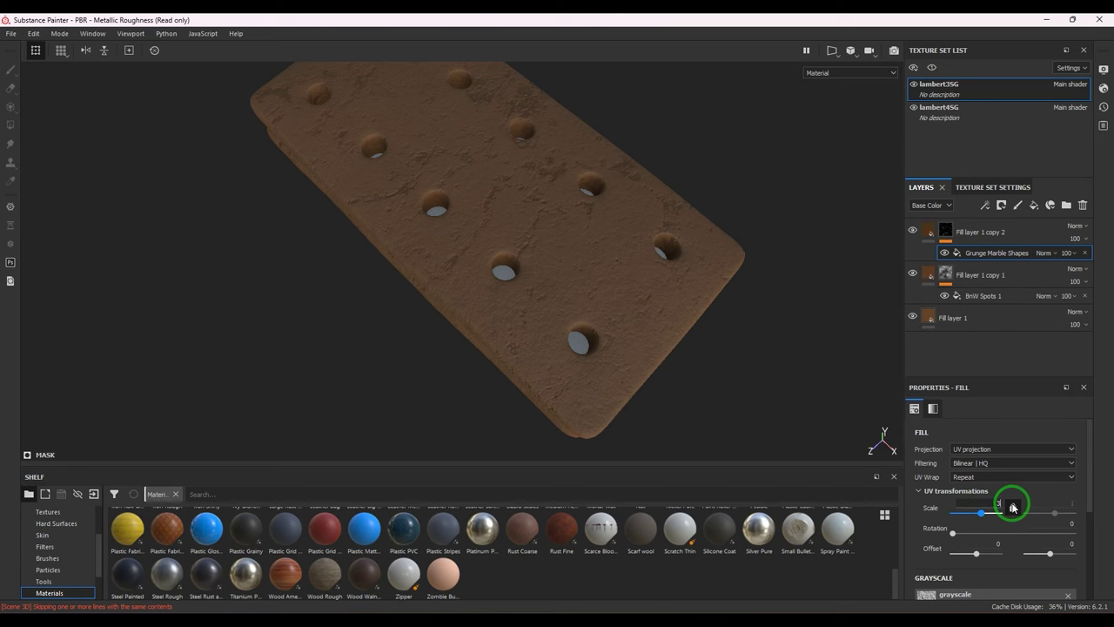
{"action": "key", "text": "Return"}
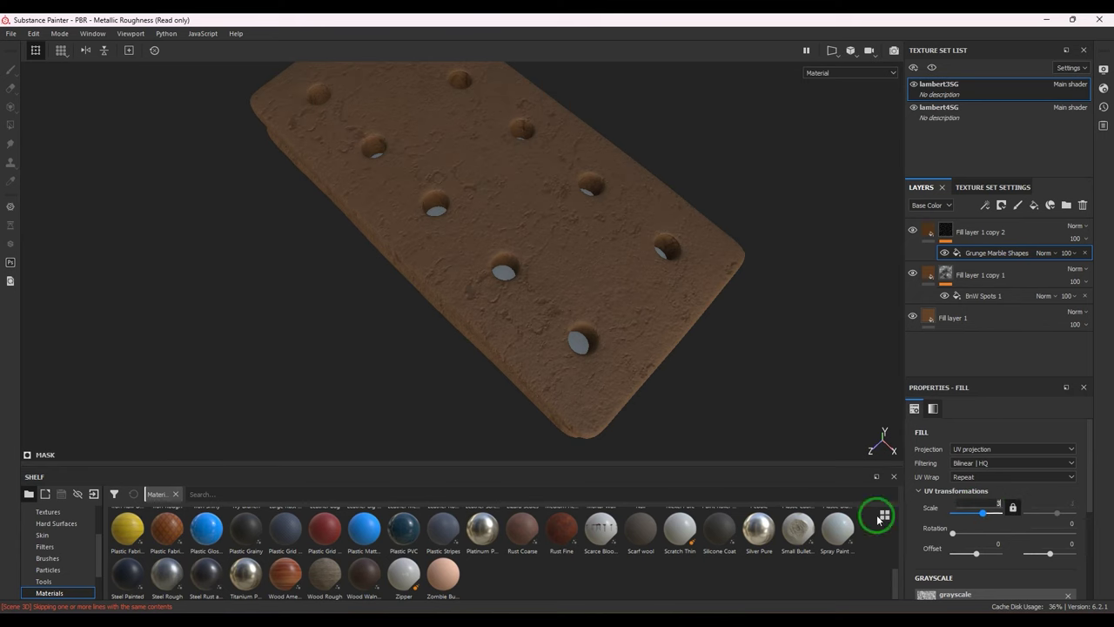
{"action": "left_click_drag", "start_coordinate": [627, 370], "coordinate": [620, 324], "text": "alt"}
{"action": "left_click_drag", "start_coordinate": [632, 295], "coordinate": [683, 369], "text": "alt"}
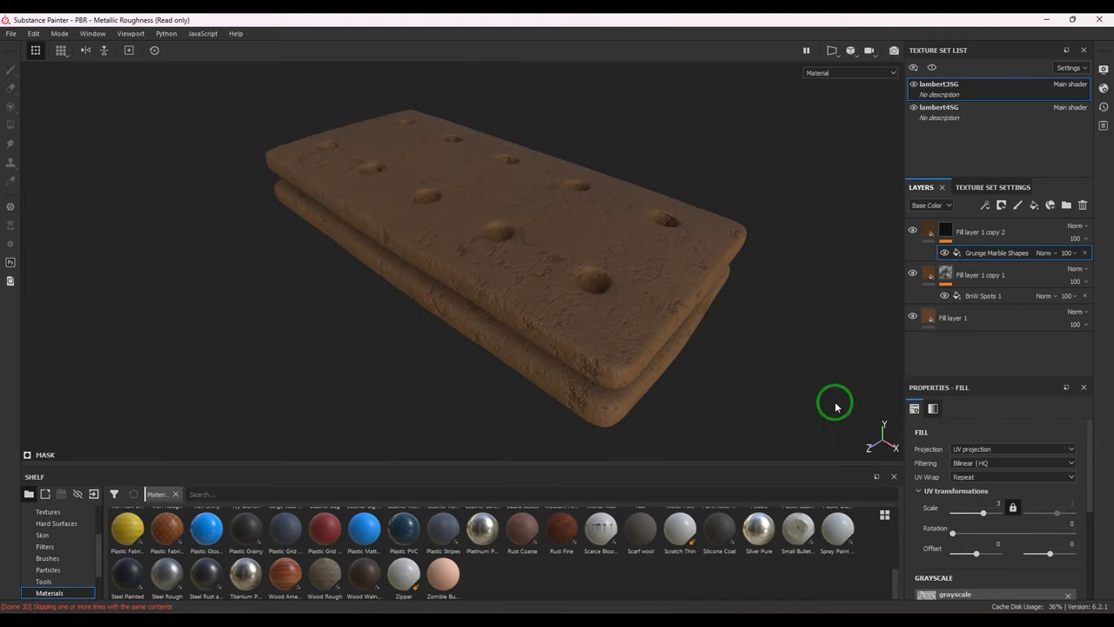
- Adjust the base color of Fill layer 1 copy 1 to a darker brown
{"action": "left_click", "coordinate": [928, 274]}
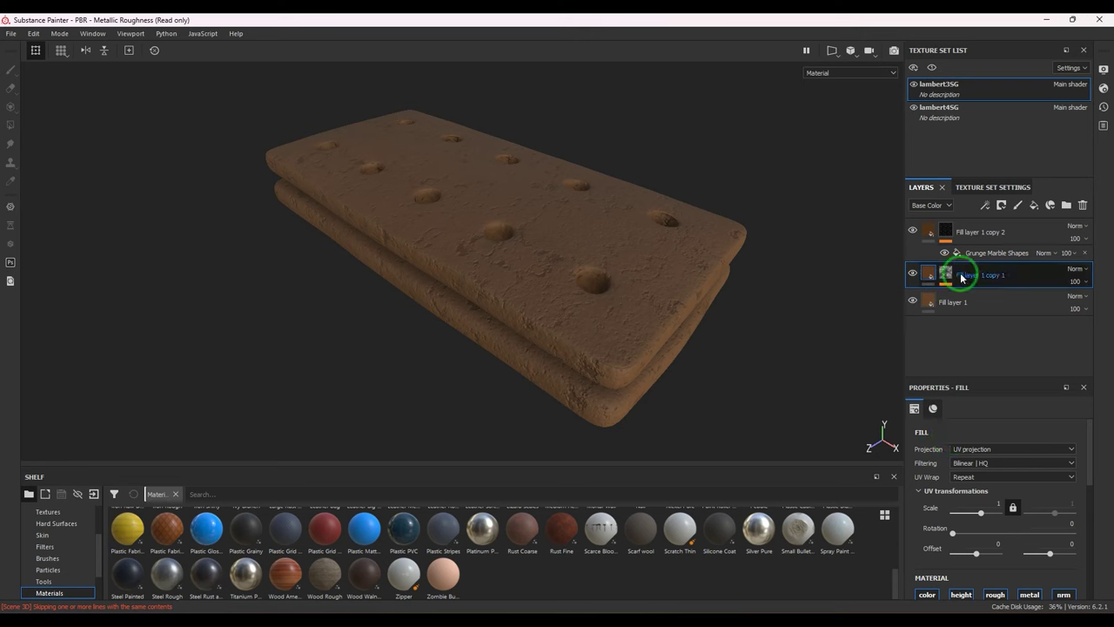
{"action": "left_click", "coordinate": [934, 274]}
{"action": "left_click", "coordinate": [928, 273]}
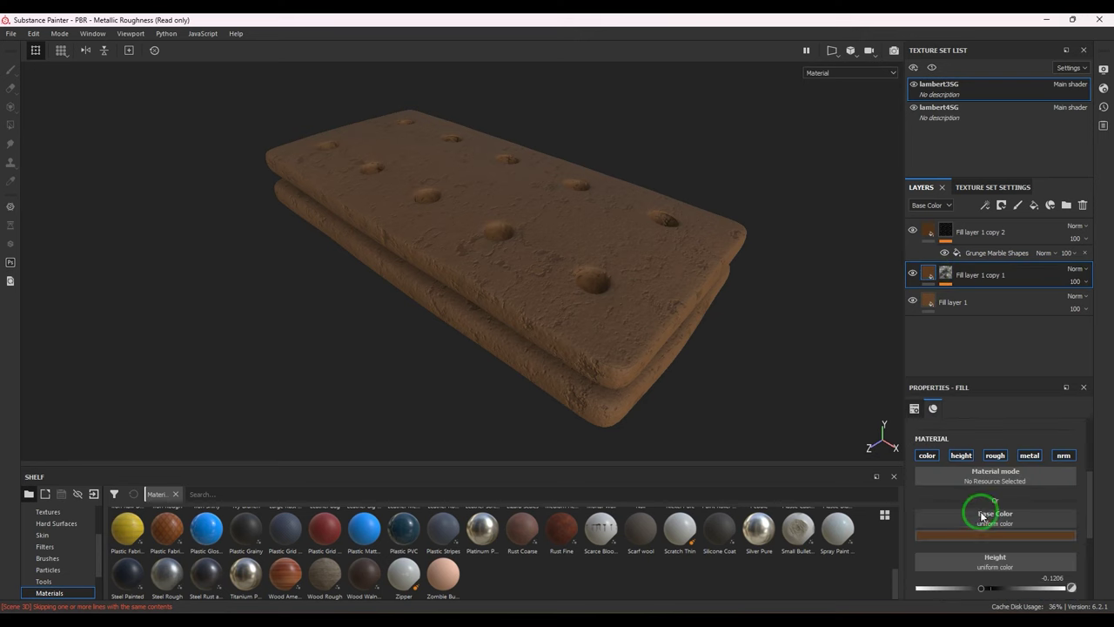
{"action": "left_click", "coordinate": [983, 526]}
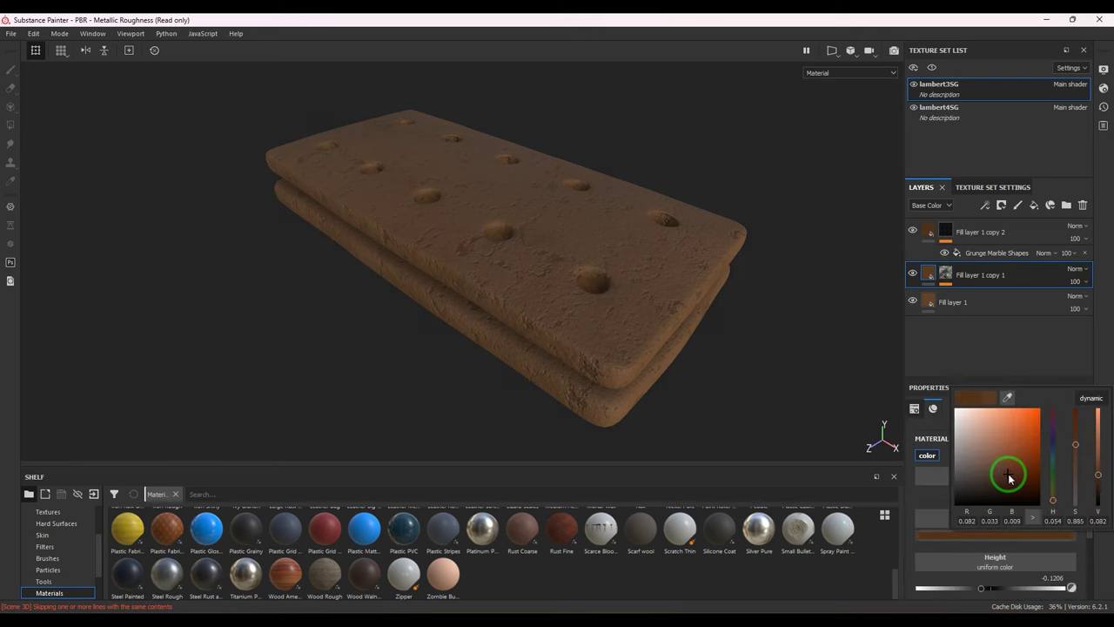
{"action": "left_click_drag", "start_coordinate": [1009, 476], "coordinate": [1010, 485]}
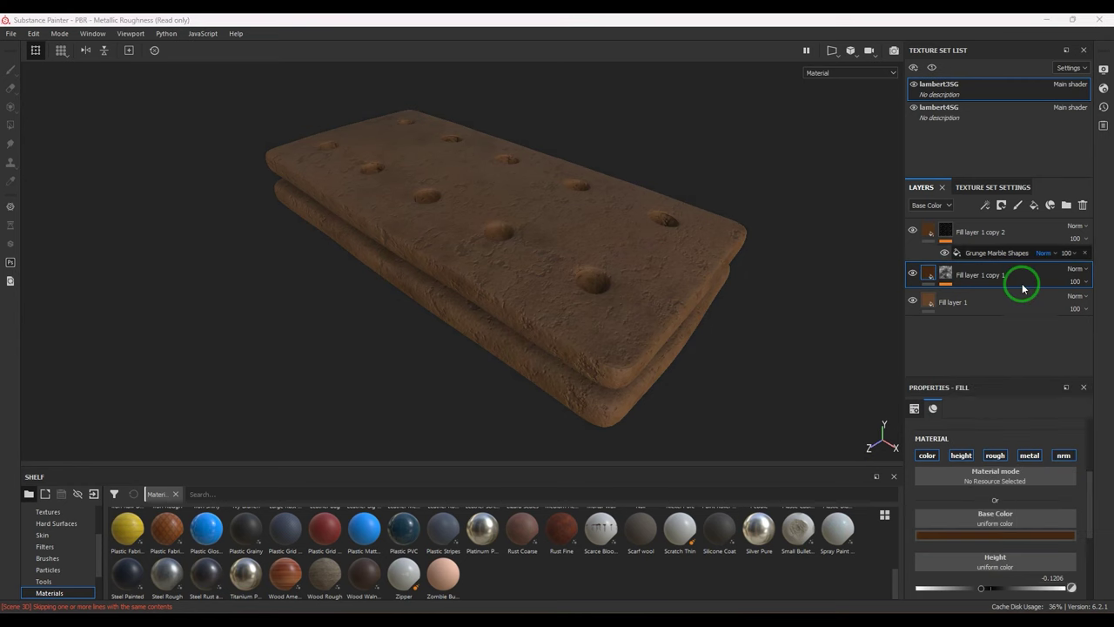
- Darken the base color of Fill layer 1 to RGB 0.082, 0.034, 0.011 and check it on the biscuit
{"action": "left_click", "coordinate": [930, 301]}
{"action": "left_click", "coordinate": [962, 535]}
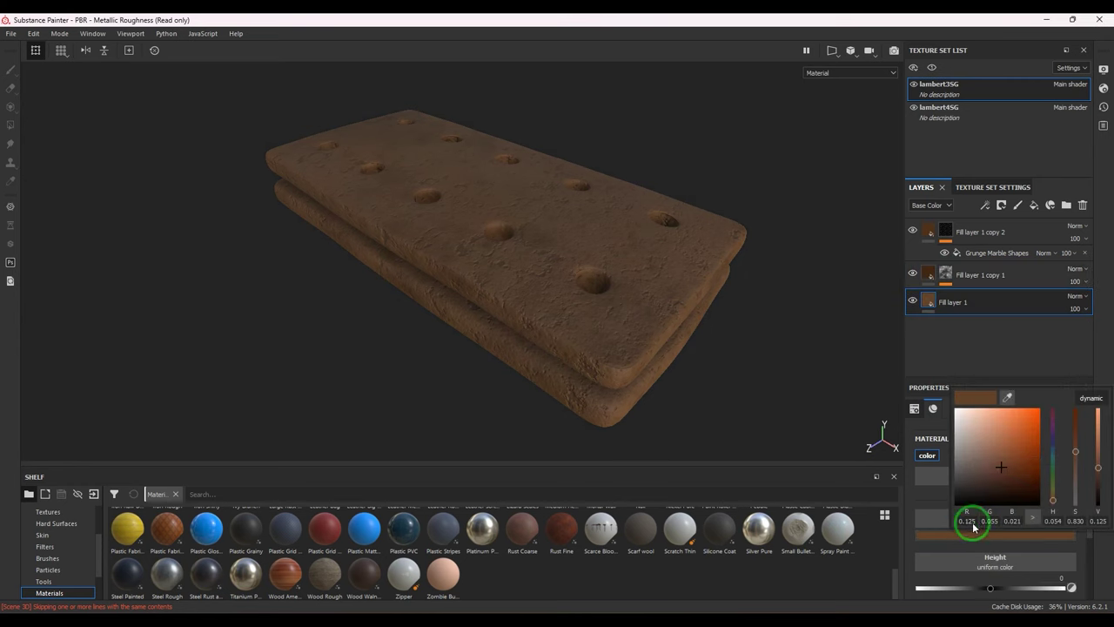
{"action": "left_click_drag", "start_coordinate": [1002, 477], "coordinate": [1004, 472]}
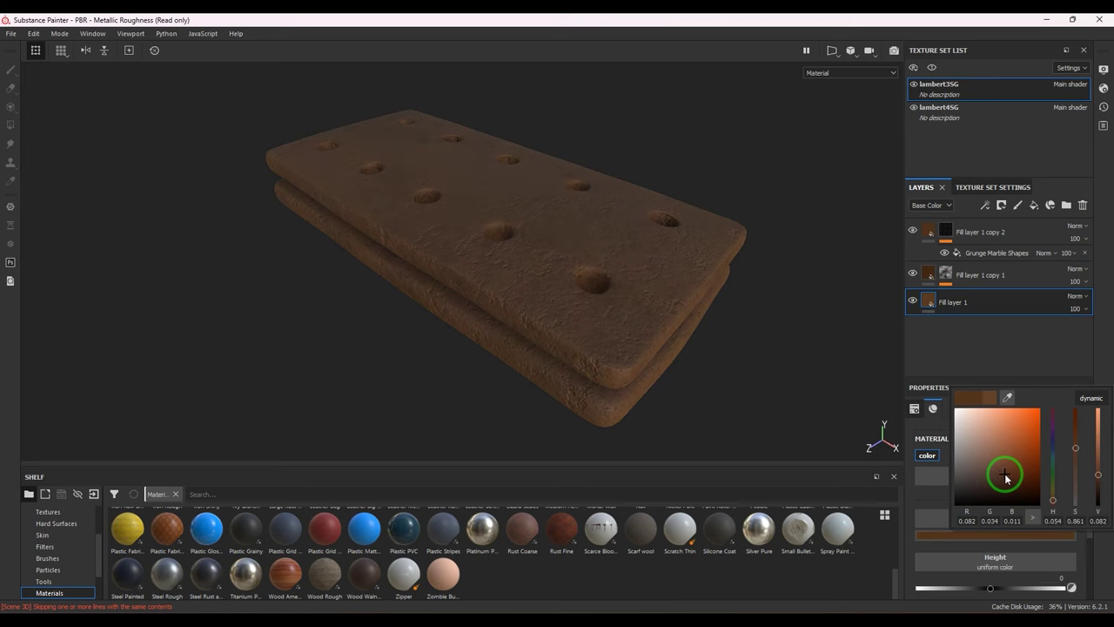
{"action": "left_click", "coordinate": [1084, 290]}
{"action": "left_click", "coordinate": [638, 421]}
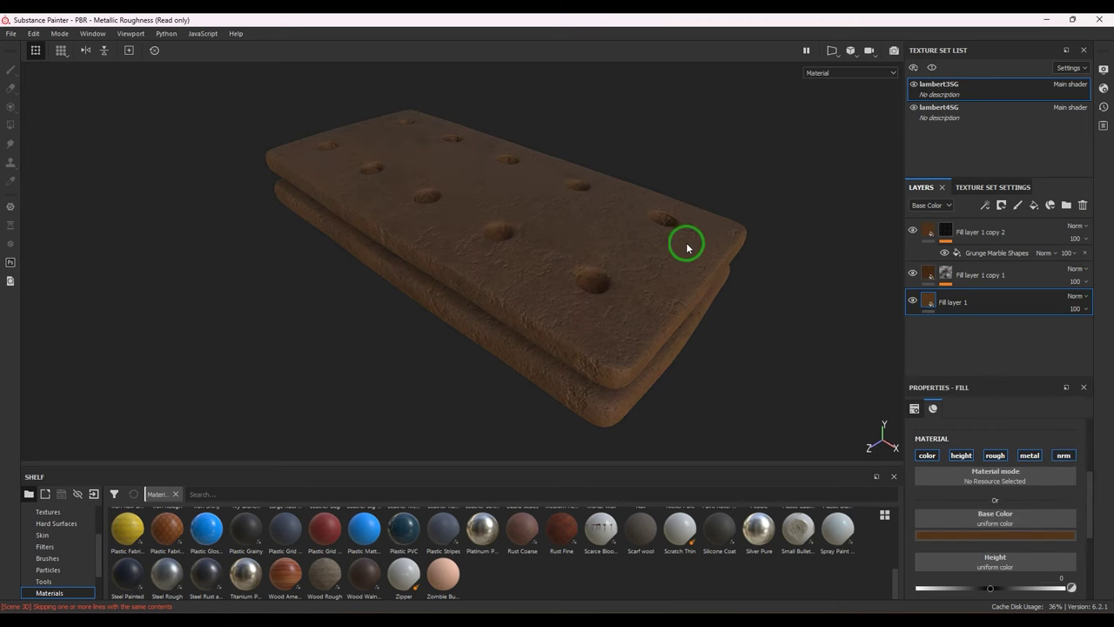
{"action": "left_click_drag", "start_coordinate": [670, 240], "coordinate": [662, 267], "text": "alt"}
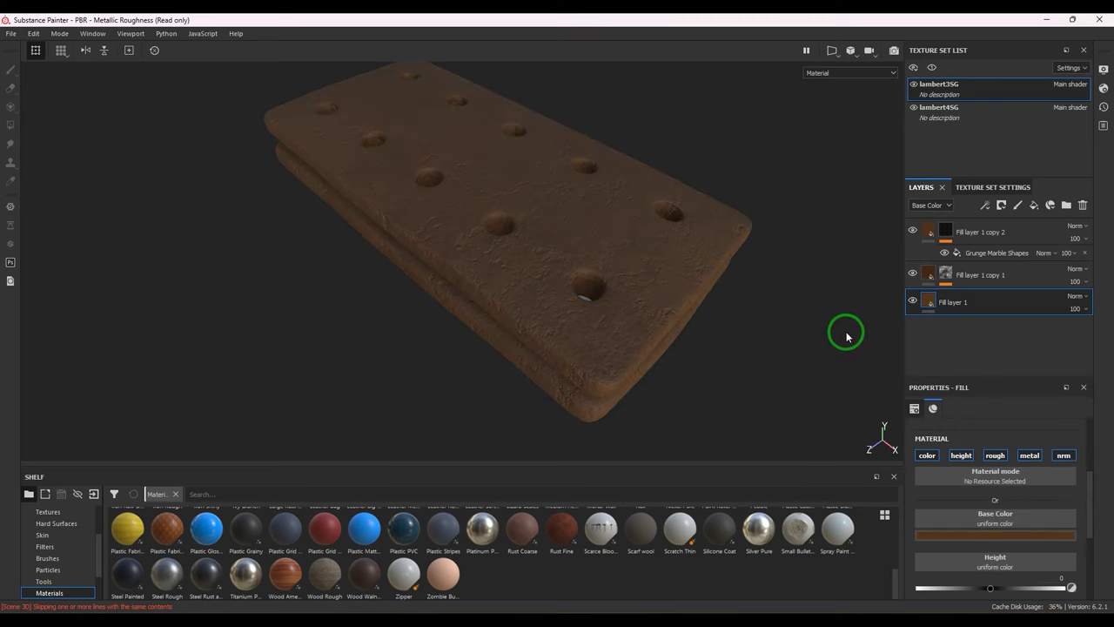
- Duplicate Fill layer 1 copy 2 and remove the Grunge Marble Shapes effect from the new copy's mask
{"action": "left_click", "coordinate": [929, 231]}
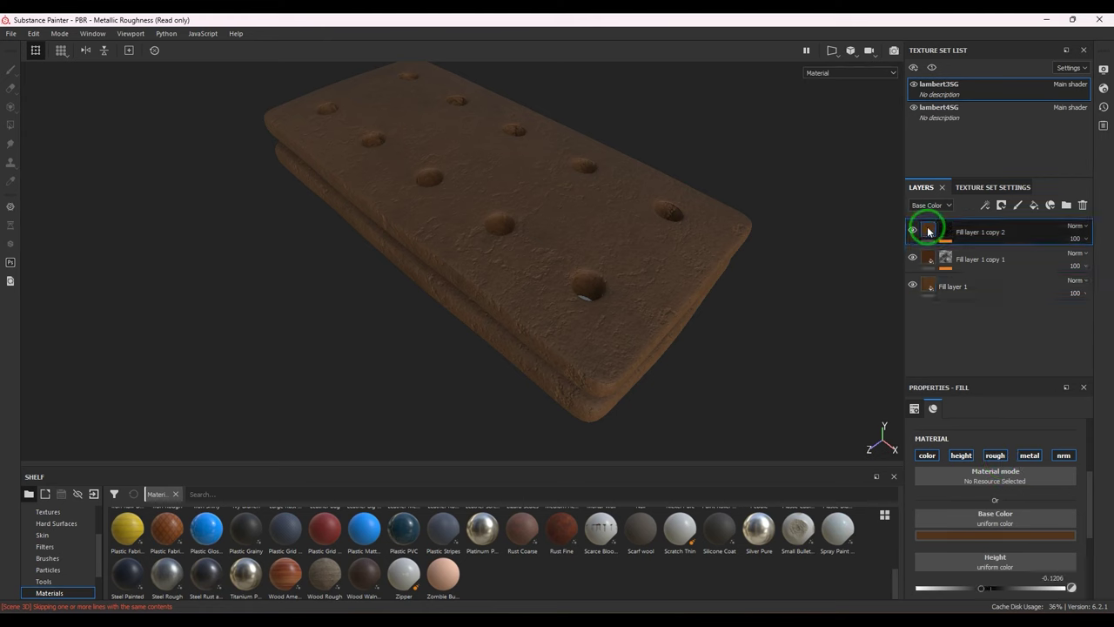
{"action": "key", "text": "ctrl+d"}
{"action": "left_click", "coordinate": [949, 237]}
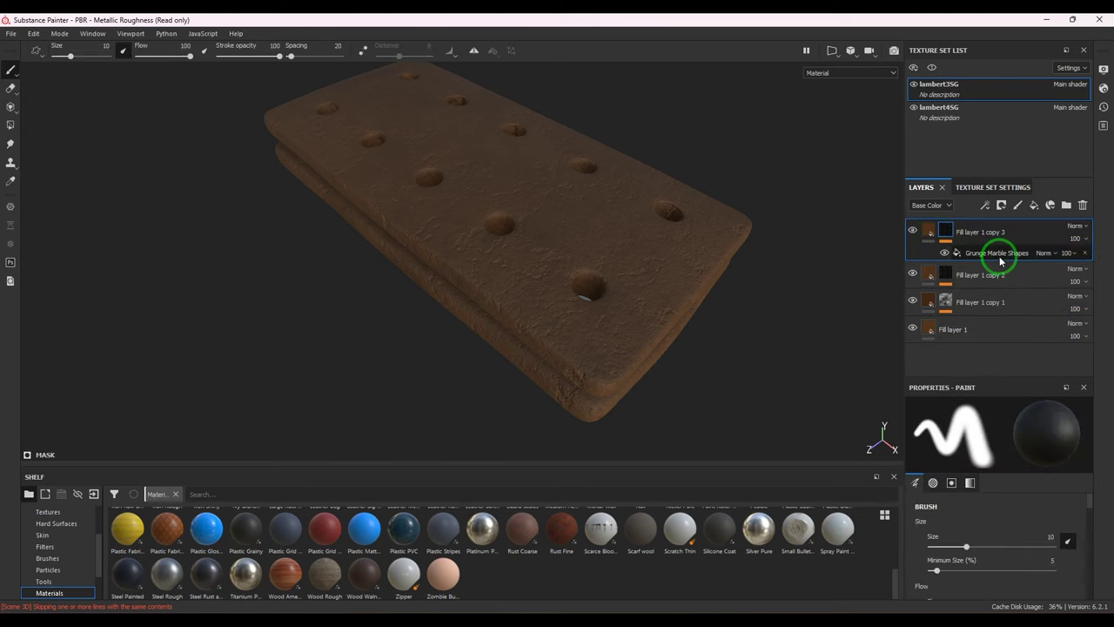
{"action": "left_click", "coordinate": [1070, 255]}
{"action": "left_click", "coordinate": [1086, 254]}
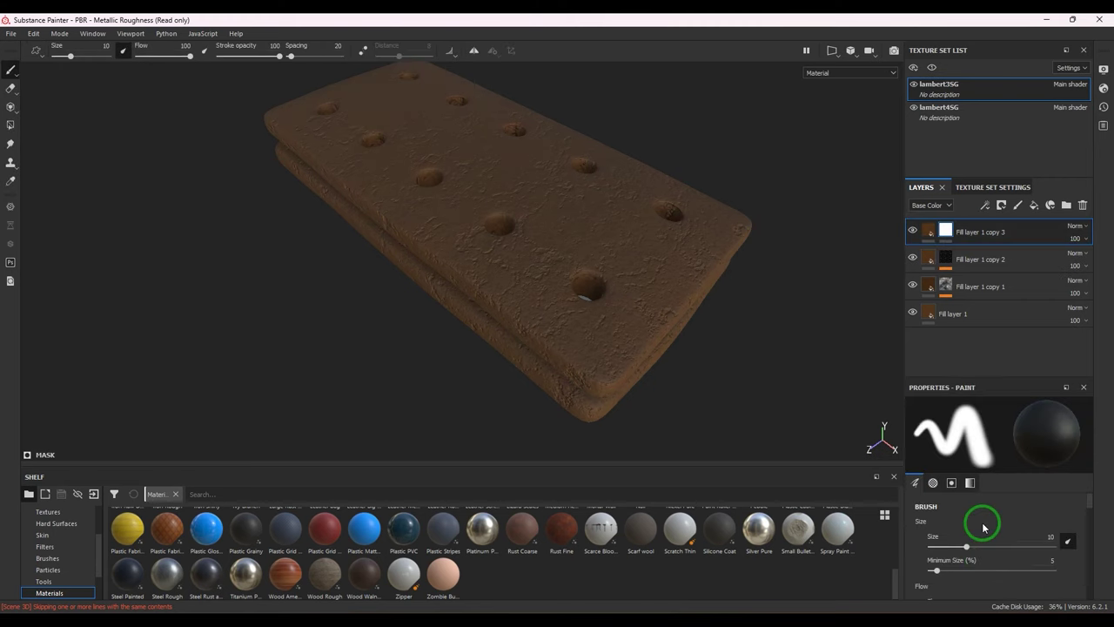
- Add a fill to the mask of Fill layer 1 copy 3 and set its grayscale source to Marble Fine
{"action": "left_click", "coordinate": [983, 216]}
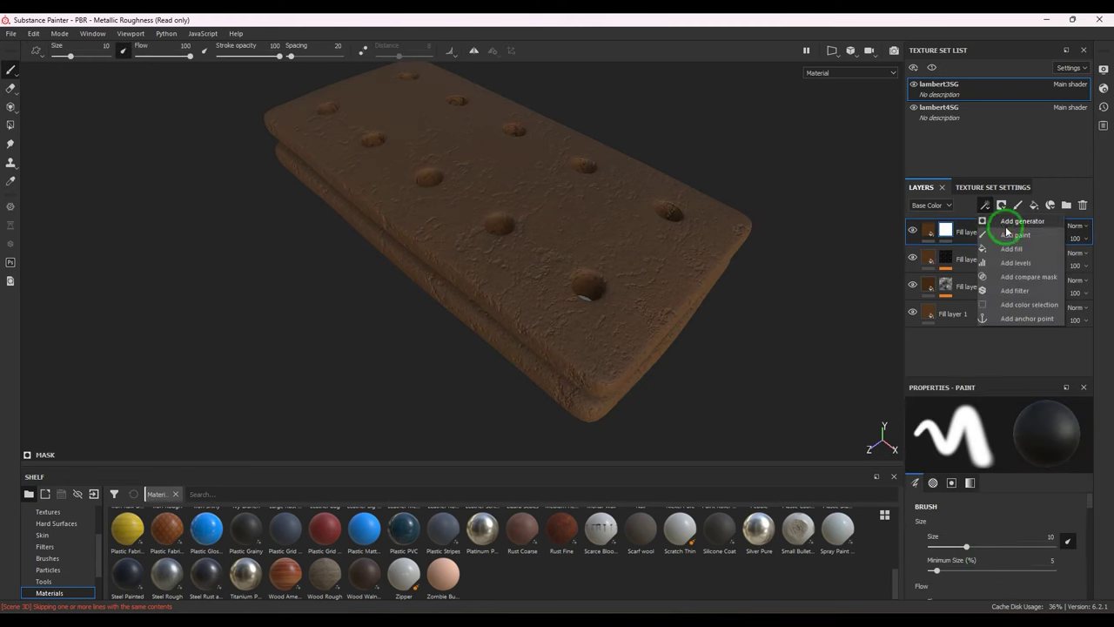
{"action": "left_click", "coordinate": [1002, 241]}
{"action": "left_click", "coordinate": [1005, 461]}
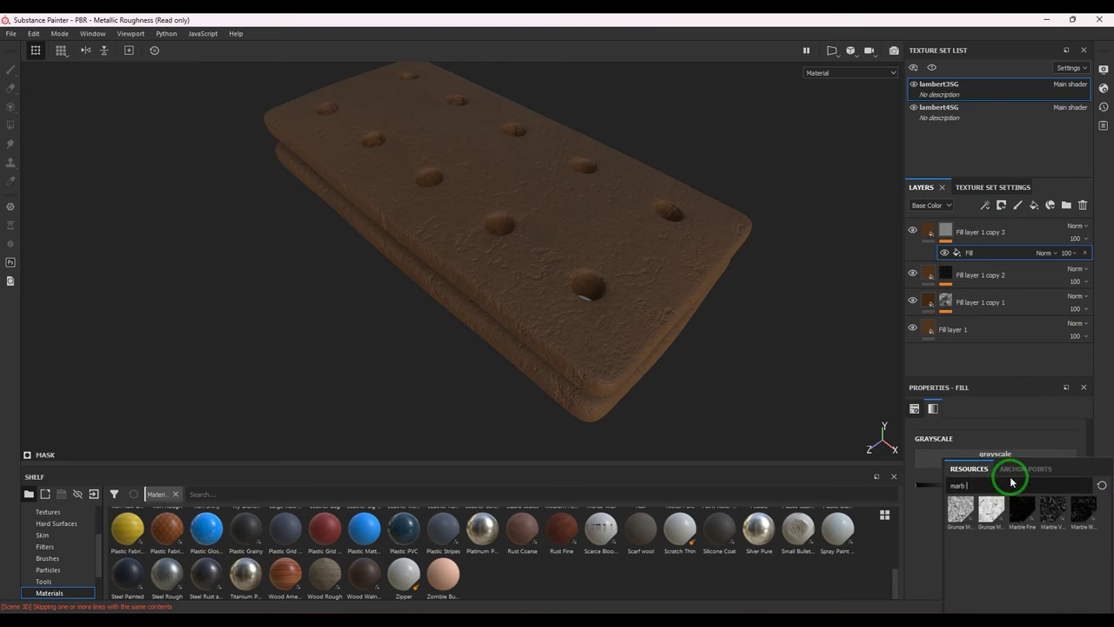
{"action": "mouse_move", "coordinate": [988, 506]}
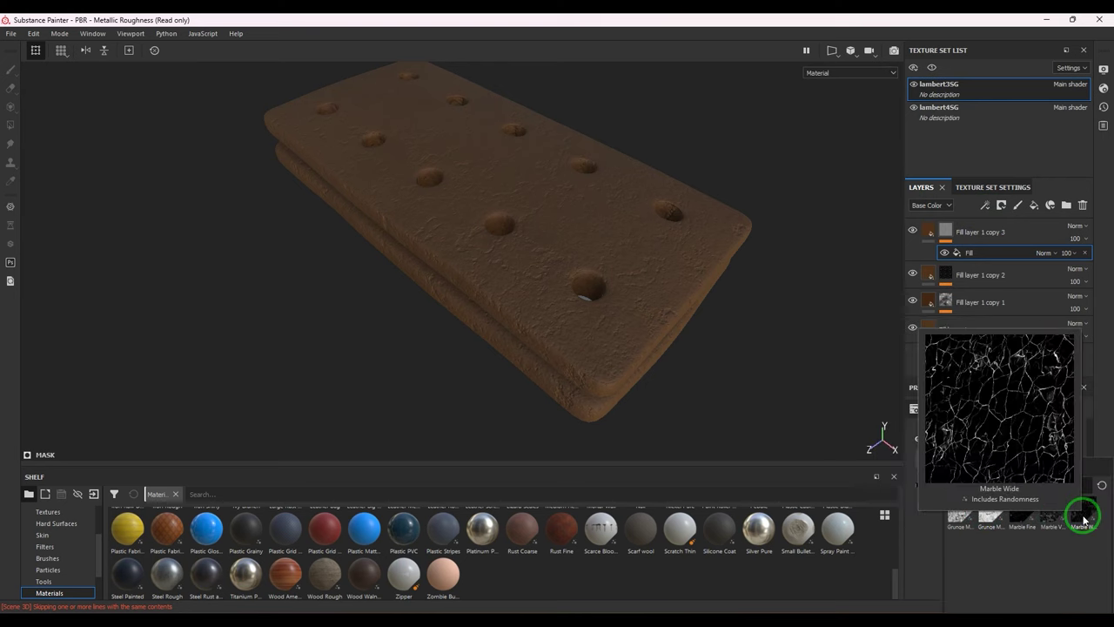
{"action": "left_click", "coordinate": [1018, 516]}
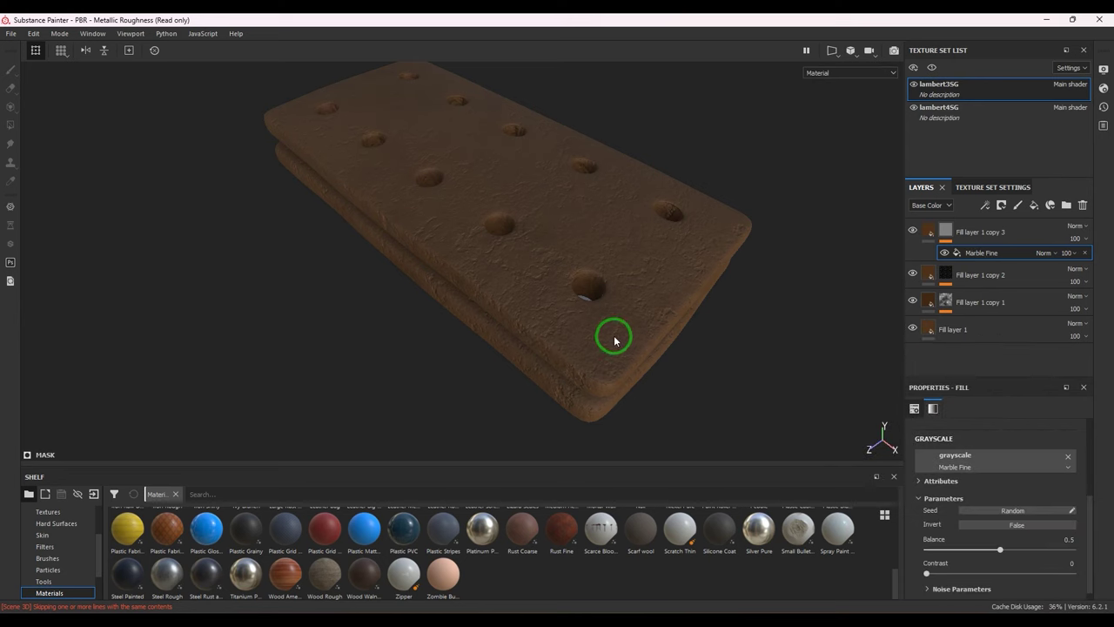
{"action": "left_click_drag", "start_coordinate": [570, 325], "coordinate": [563, 274], "text": "alt"}
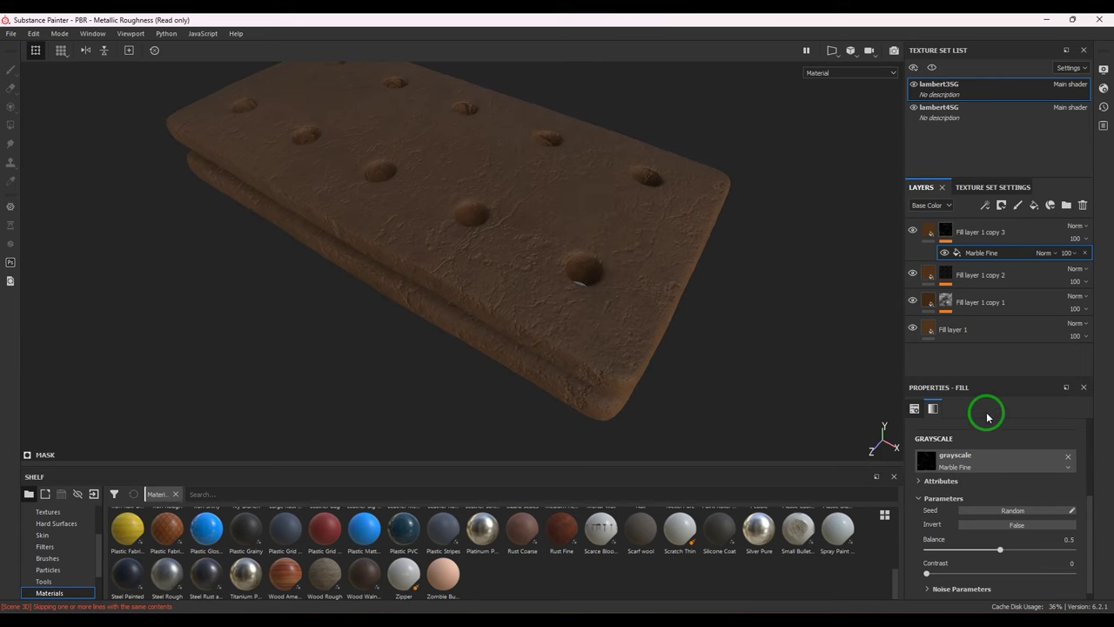
- Darken the base color of Fill layer 1 copy 3 to about RGB 0.067, 0.027, 0.007 and duplicate the layer
{"action": "left_click", "coordinate": [930, 231]}
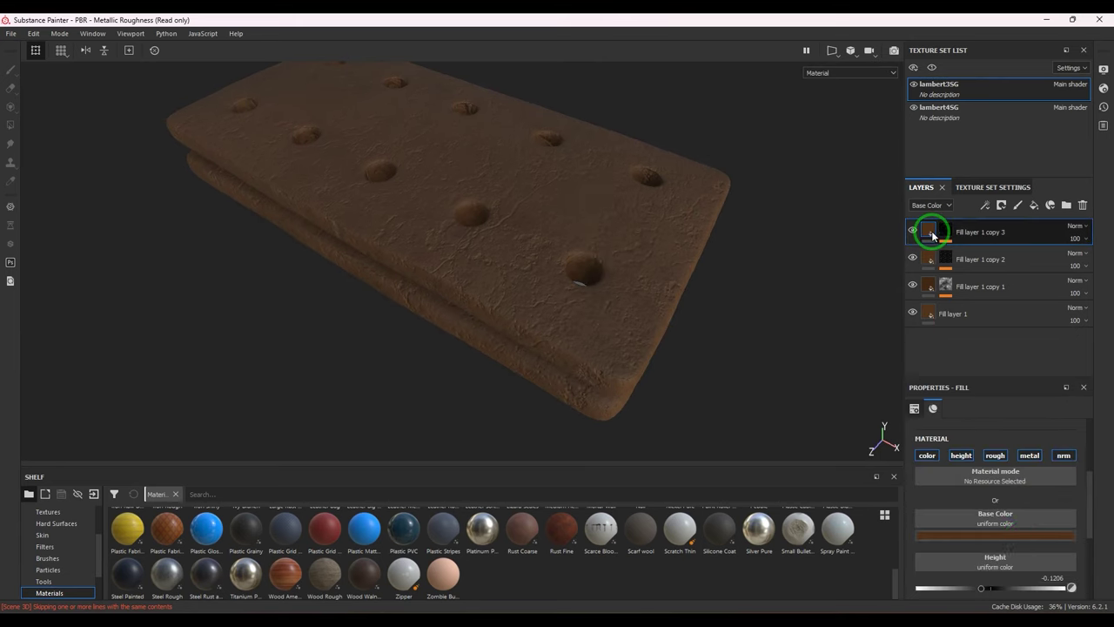
{"action": "left_click", "coordinate": [1020, 542]}
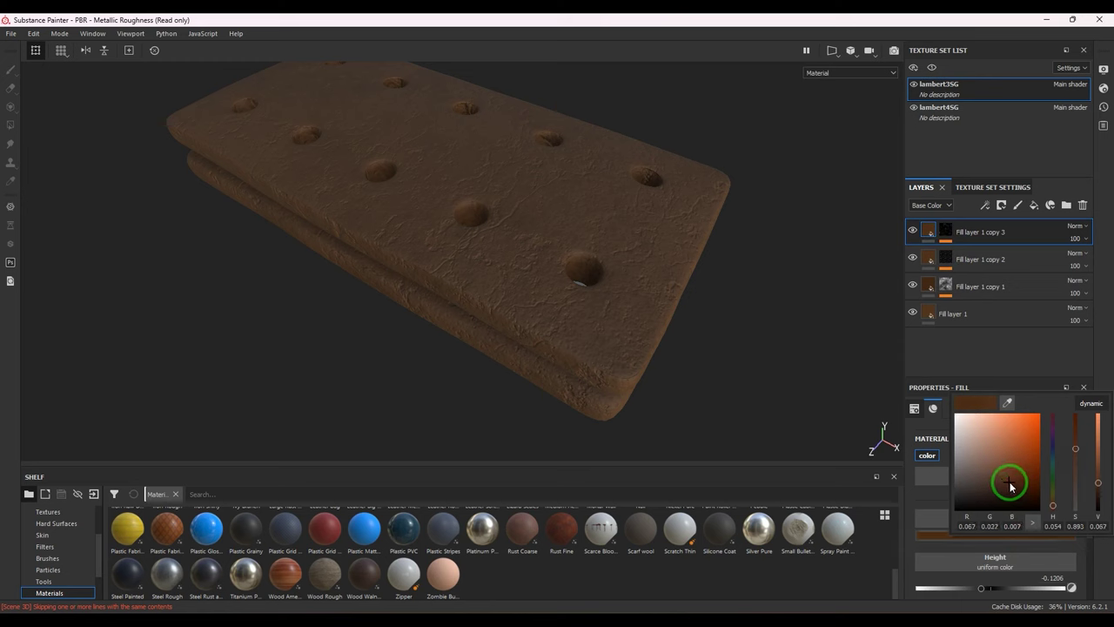
{"action": "left_click", "coordinate": [1073, 392]}
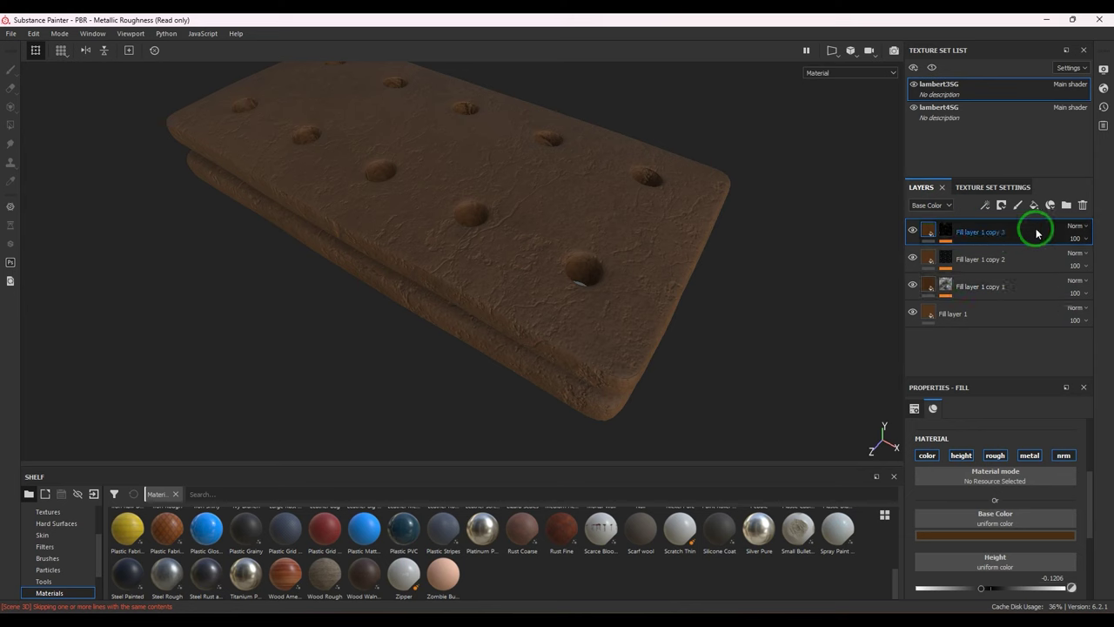
{"action": "key", "text": "ctrl+d"}
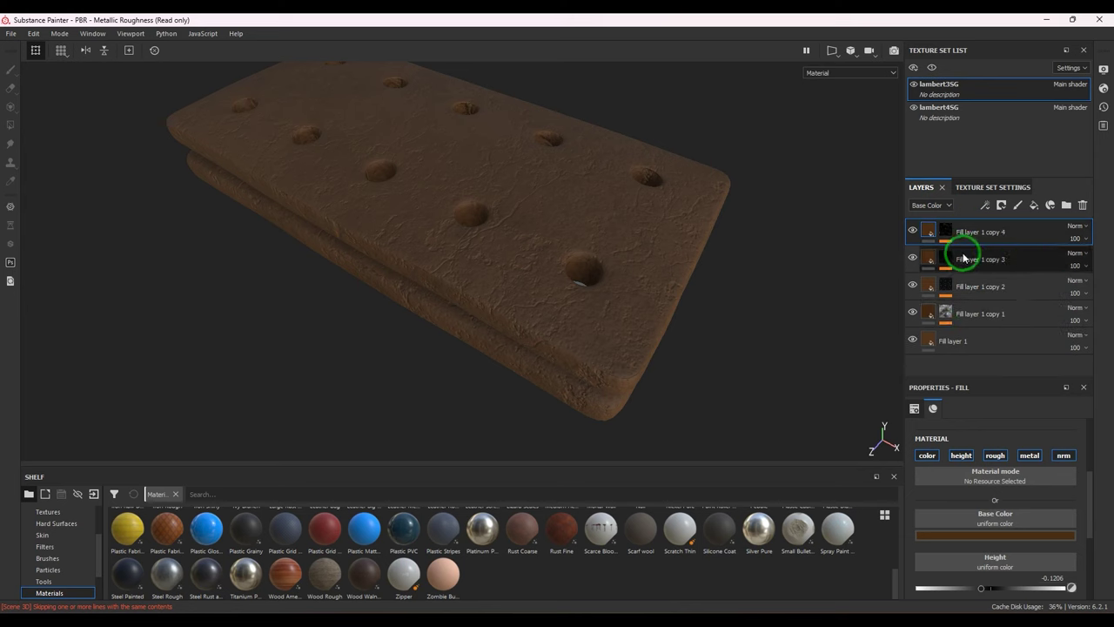
- Replace the Marble Fine mask source of Fill layer 1 copy 4 with inverted Grunge Marble Veins at scale 5, and check the biscuit
{"action": "left_click", "coordinate": [945, 230]}
{"action": "left_click", "coordinate": [1003, 252]}
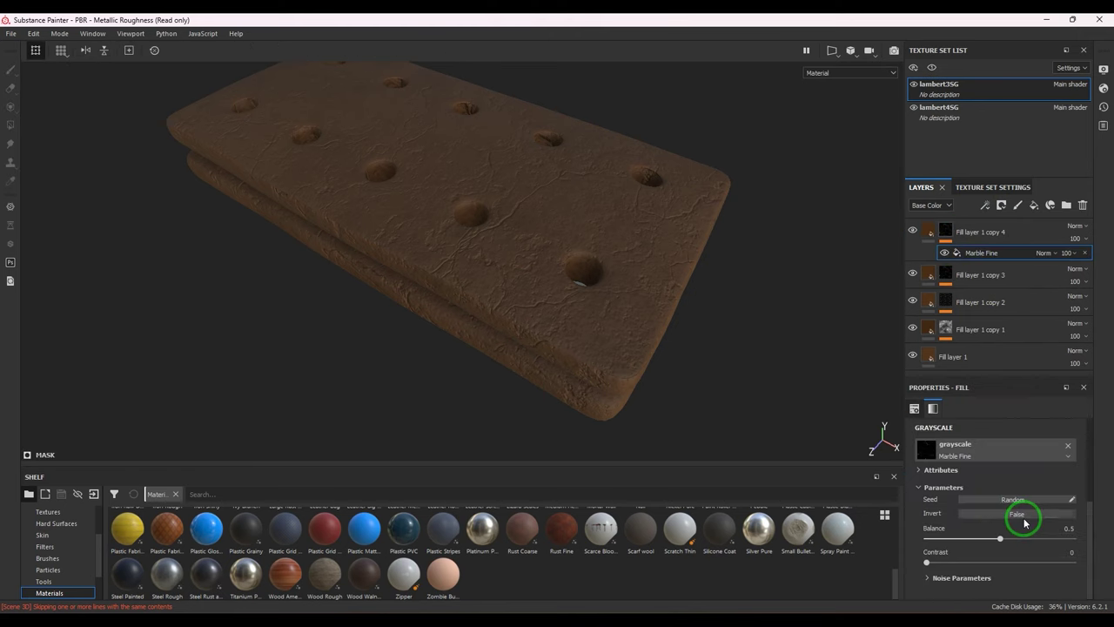
{"action": "left_click", "coordinate": [1015, 446]}
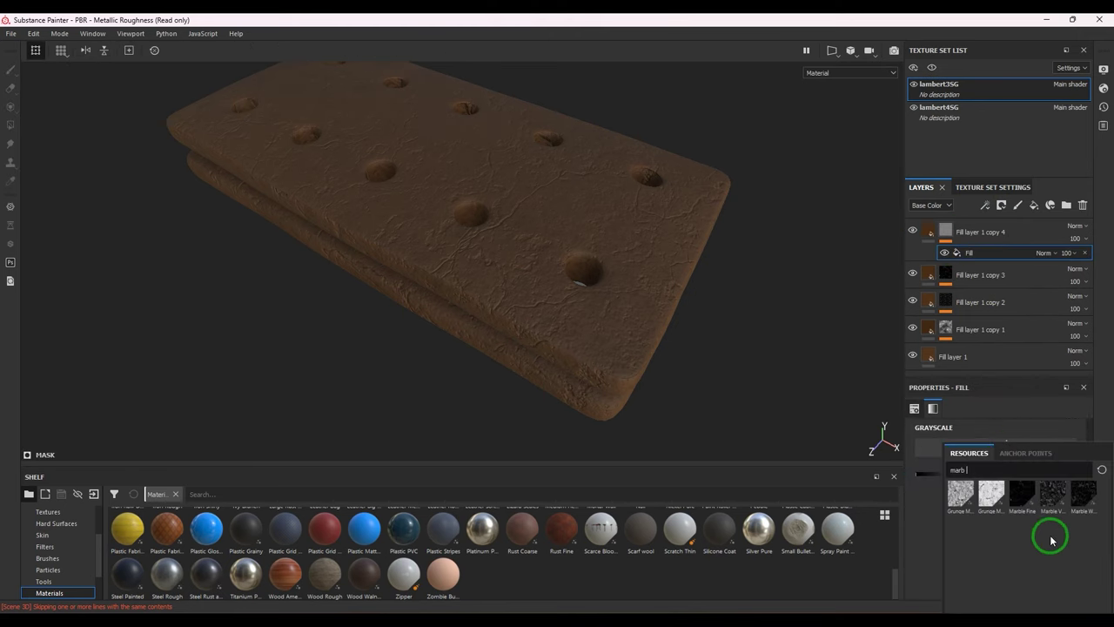
{"action": "left_click", "coordinate": [993, 495]}
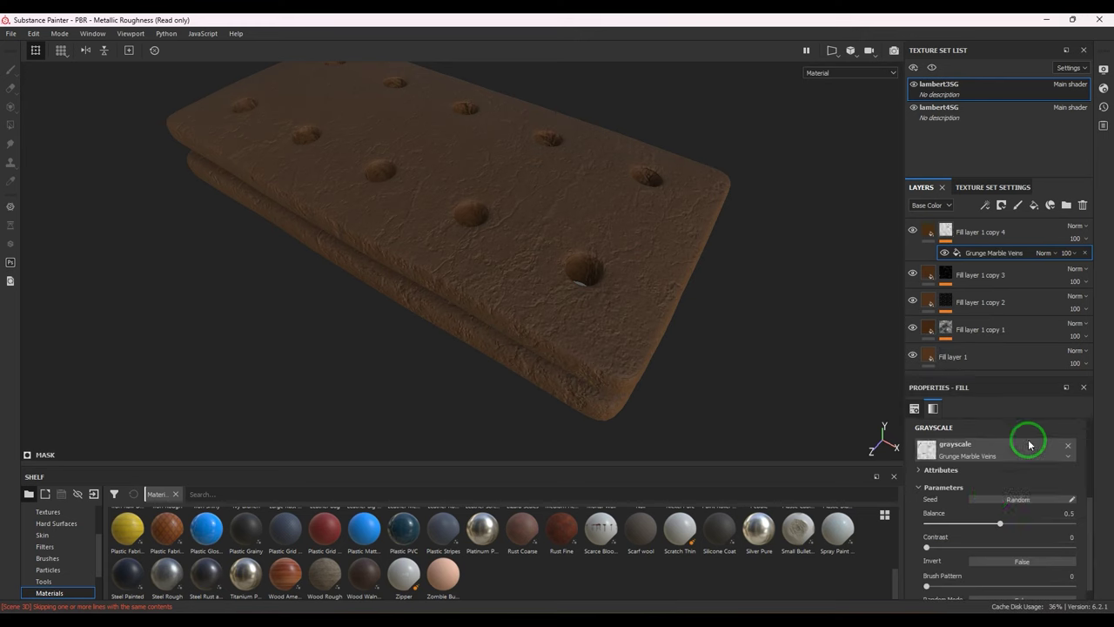
{"action": "left_click", "coordinate": [1021, 564]}
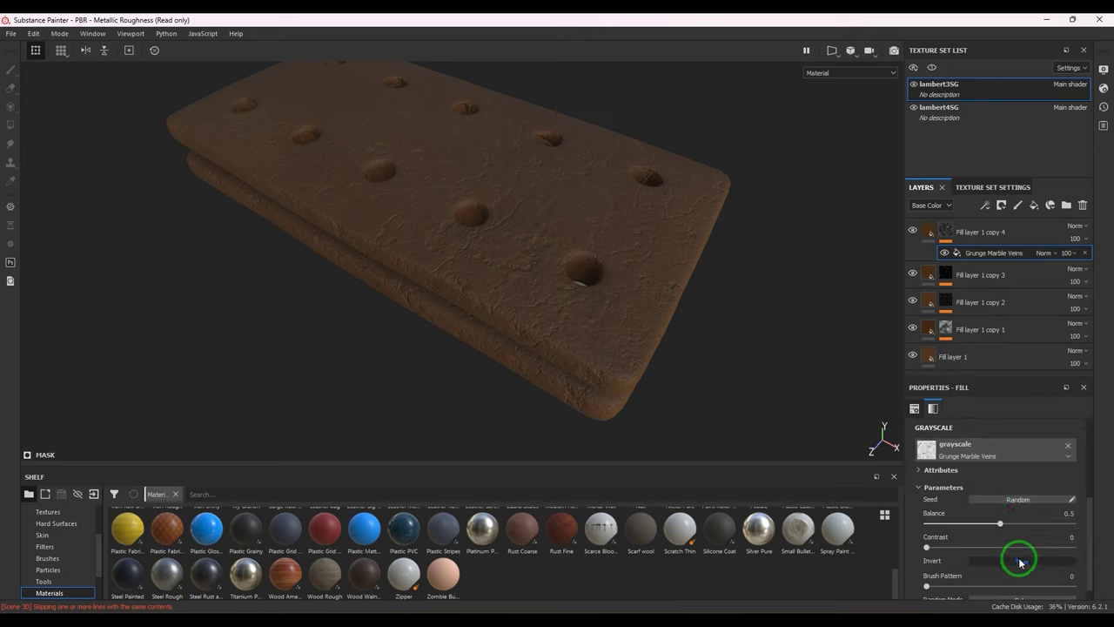
{"action": "scroll", "coordinate": [1000, 544], "scroll_direction": "up", "scroll_amount": 3}
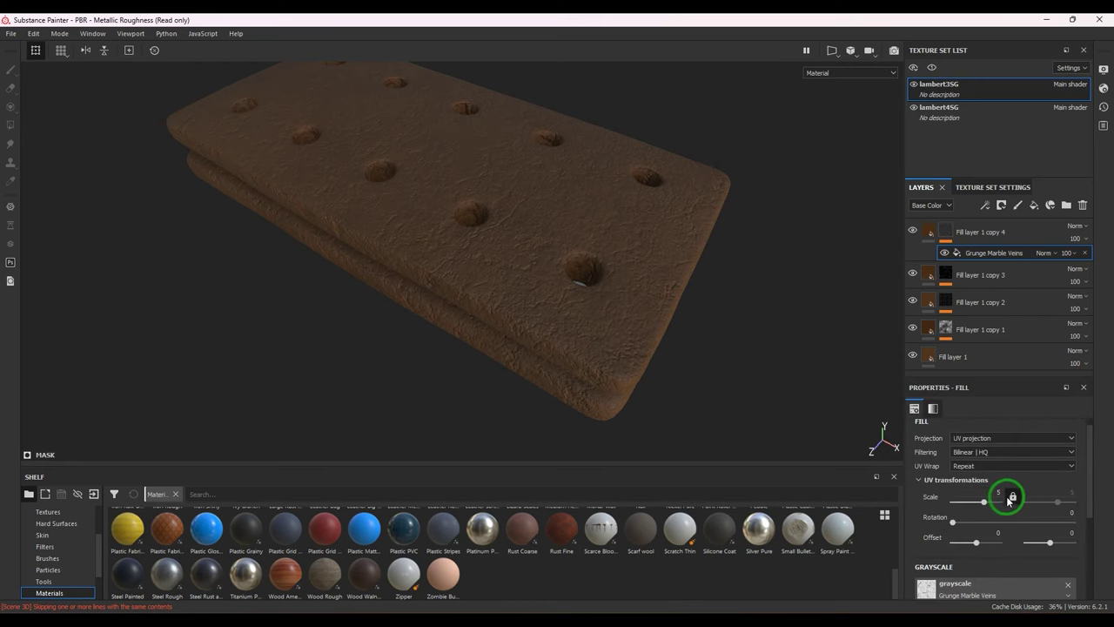
{"action": "left_click_drag", "start_coordinate": [601, 276], "coordinate": [477, 239], "text": "alt"}
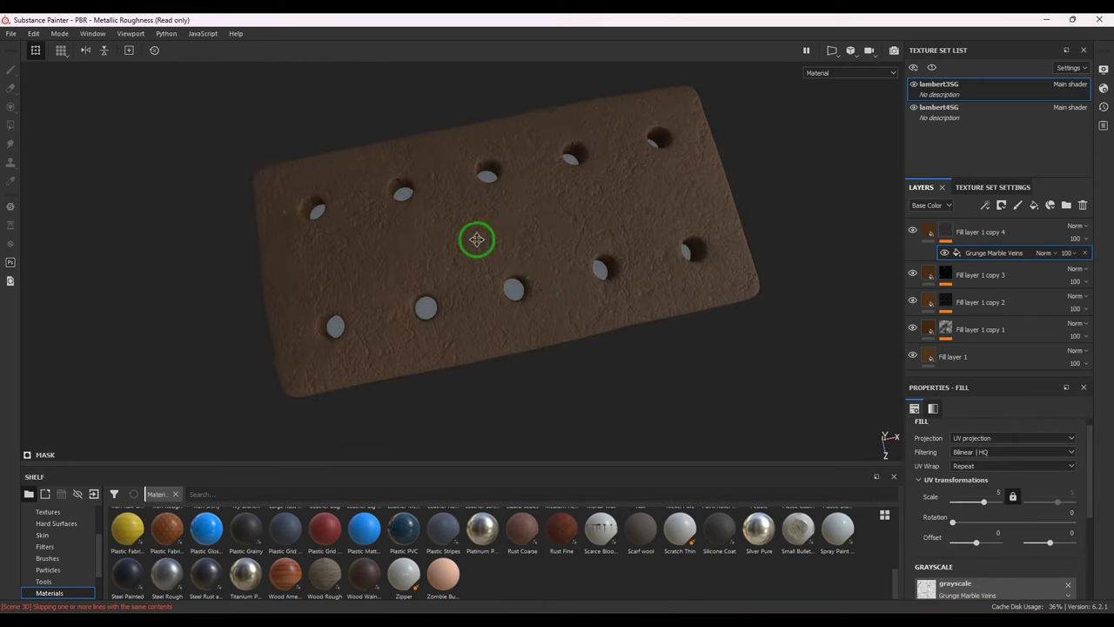
{"action": "middle_click_drag", "start_coordinate": [477, 240], "coordinate": [480, 236], "text": "alt"}
{"action": "right_click_drag", "start_coordinate": [575, 324], "coordinate": [714, 371], "text": "shift"}
{"action": "left_click_drag", "start_coordinate": [714, 371], "coordinate": [639, 355], "text": "alt"}
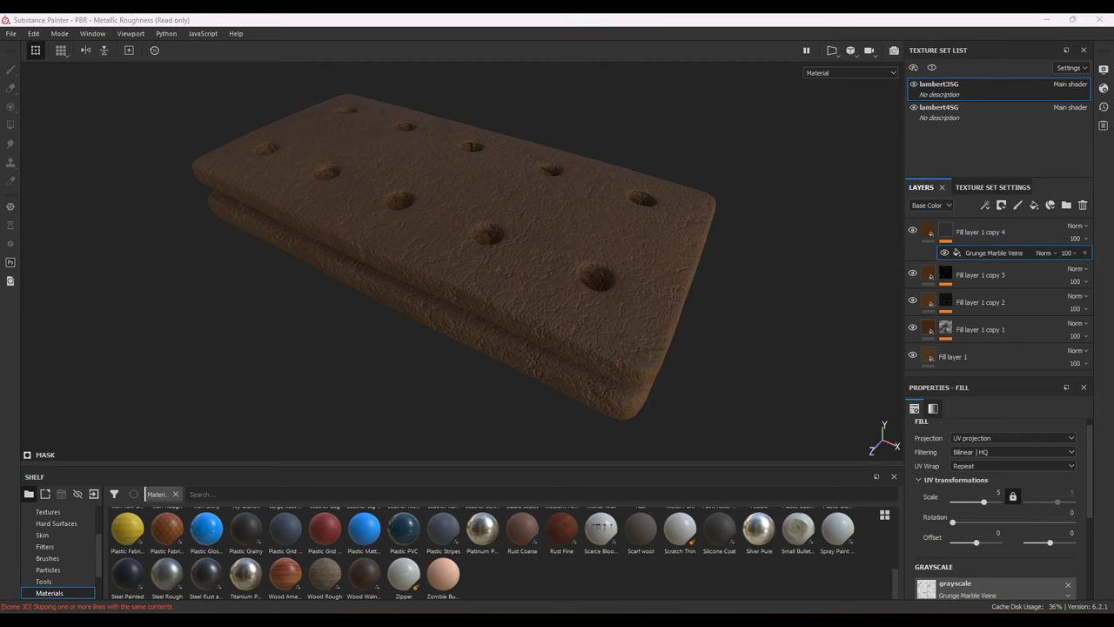
{"action": "left_click_drag", "start_coordinate": [706, 263], "coordinate": [748, 263], "text": "alt"}
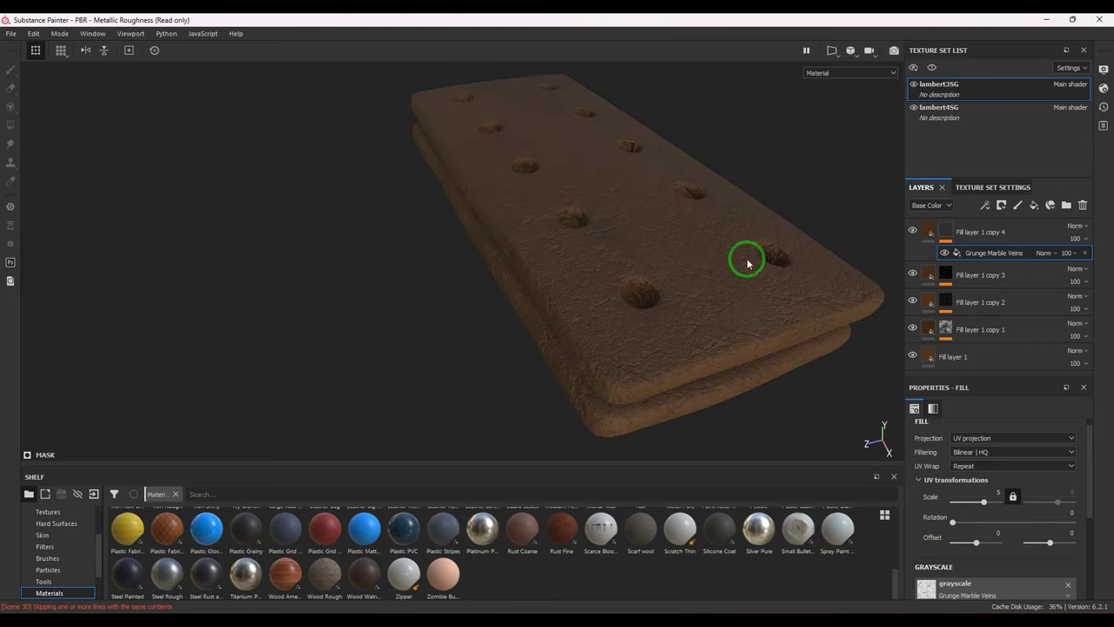
{"action": "left_click_drag", "start_coordinate": [806, 303], "coordinate": [760, 304], "text": "alt"}
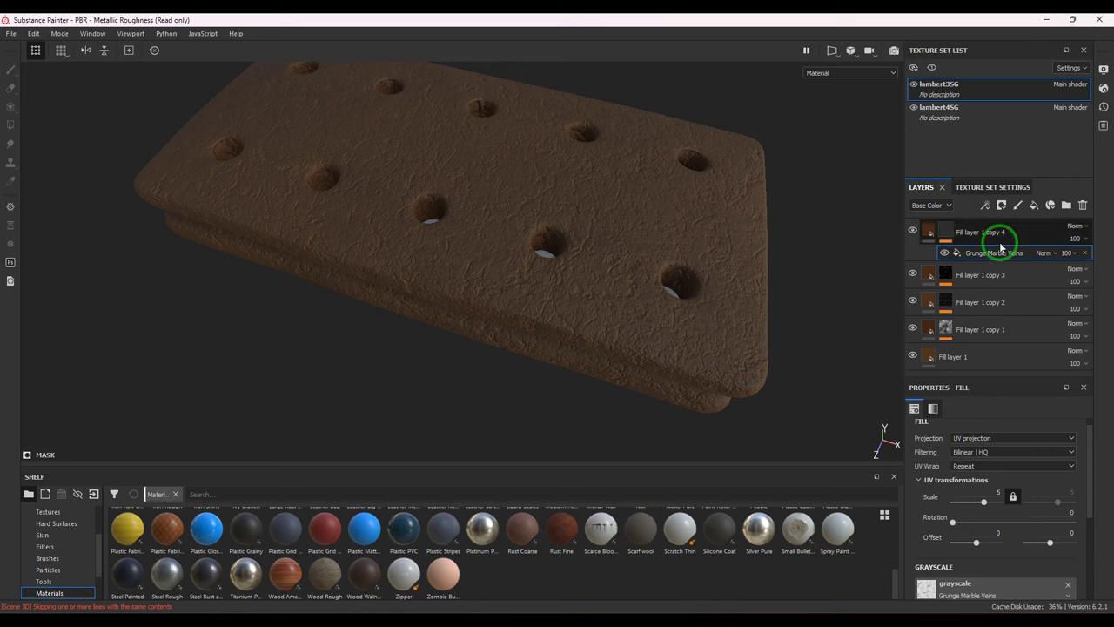
- Duplicate Fill layer 1 copy 4, keeping the Grunge Marble Veins effect in the new copy's mask
{"action": "left_click", "coordinate": [1038, 237]}
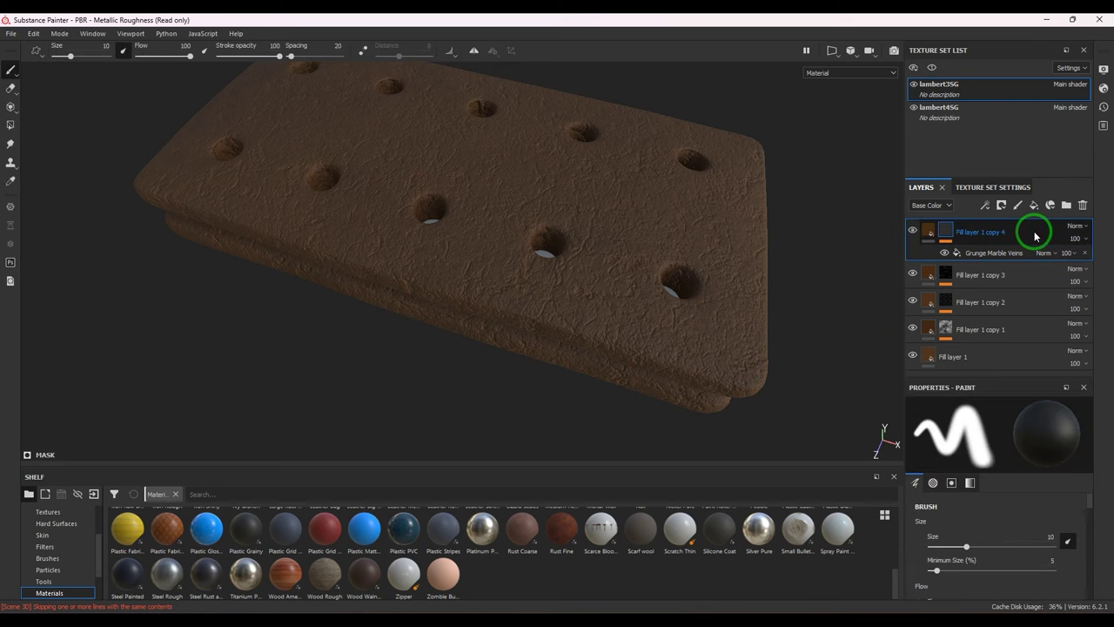
{"action": "key", "text": "ctrl+d"}
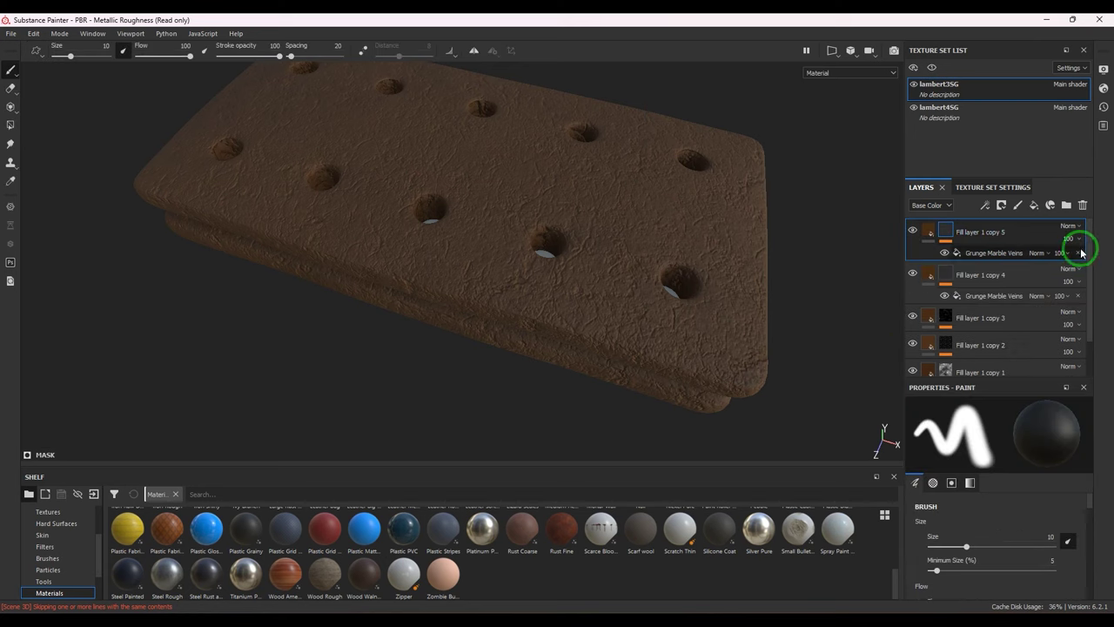
{"action": "left_click", "coordinate": [1080, 253]}
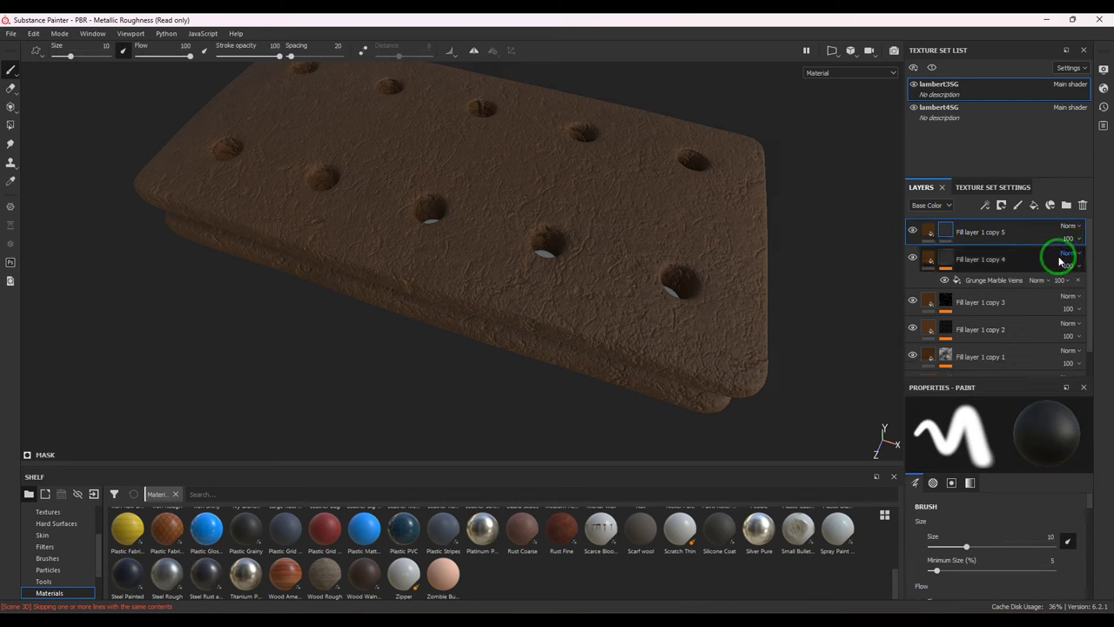
{"action": "key", "text": "ctrl+z"}
- Change the mask source of Fill layer 1 copy 5 to Marble Wide and set its balance to 0.66
{"action": "left_click", "coordinate": [999, 253]}
{"action": "scroll", "coordinate": [1001, 571], "scroll_direction": "down", "scroll_amount": 3}
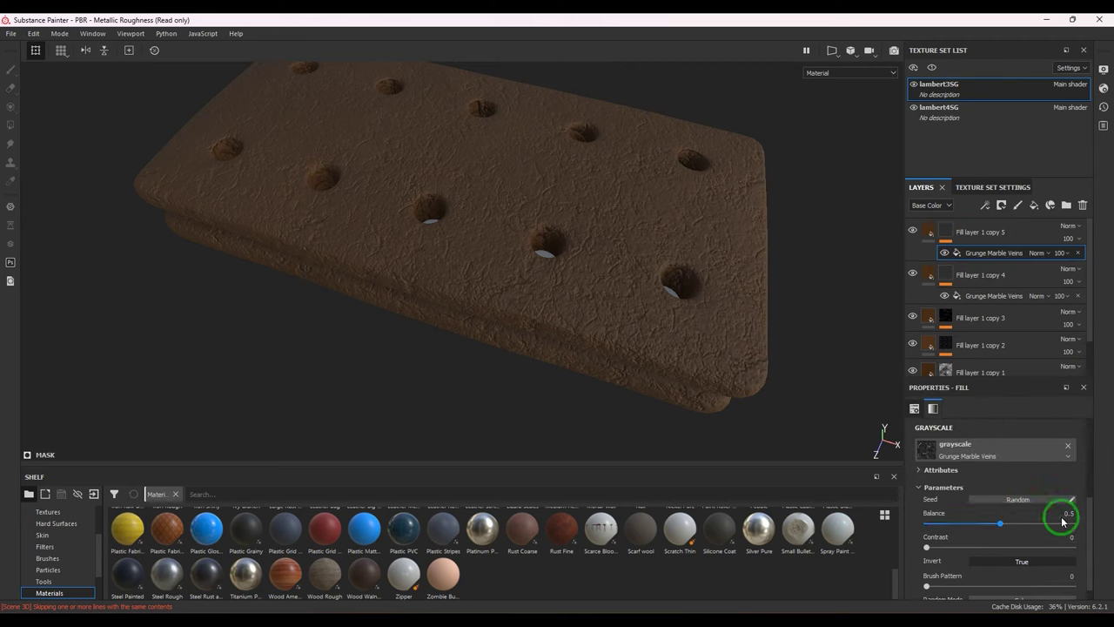
{"action": "left_click", "coordinate": [1067, 446]}
{"action": "left_click", "coordinate": [999, 448]}
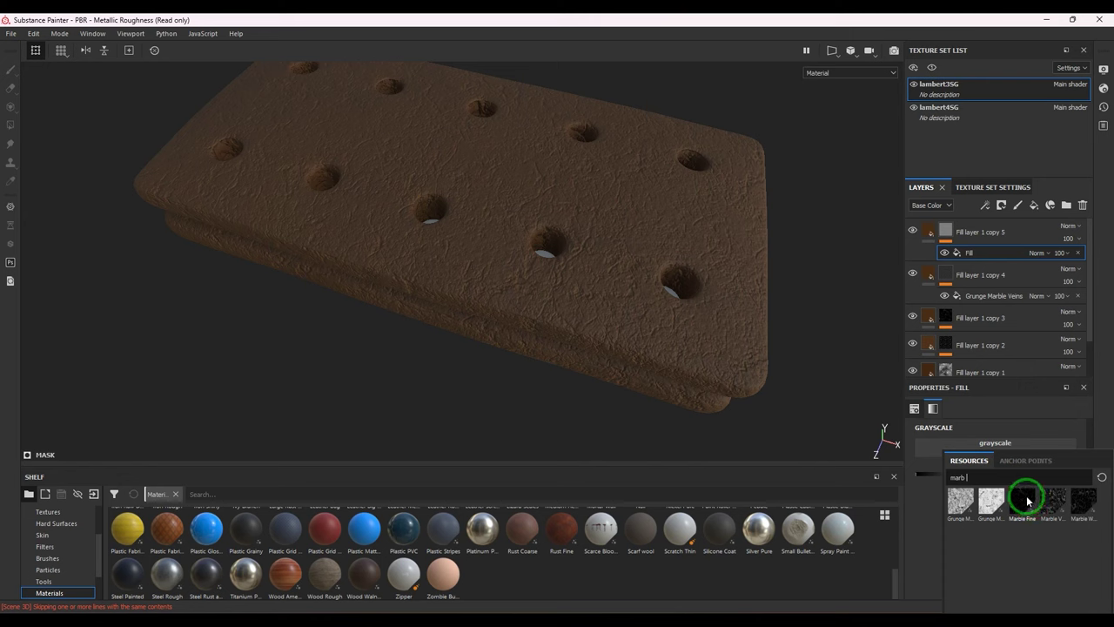
{"action": "mouse_move", "coordinate": [1045, 503]}
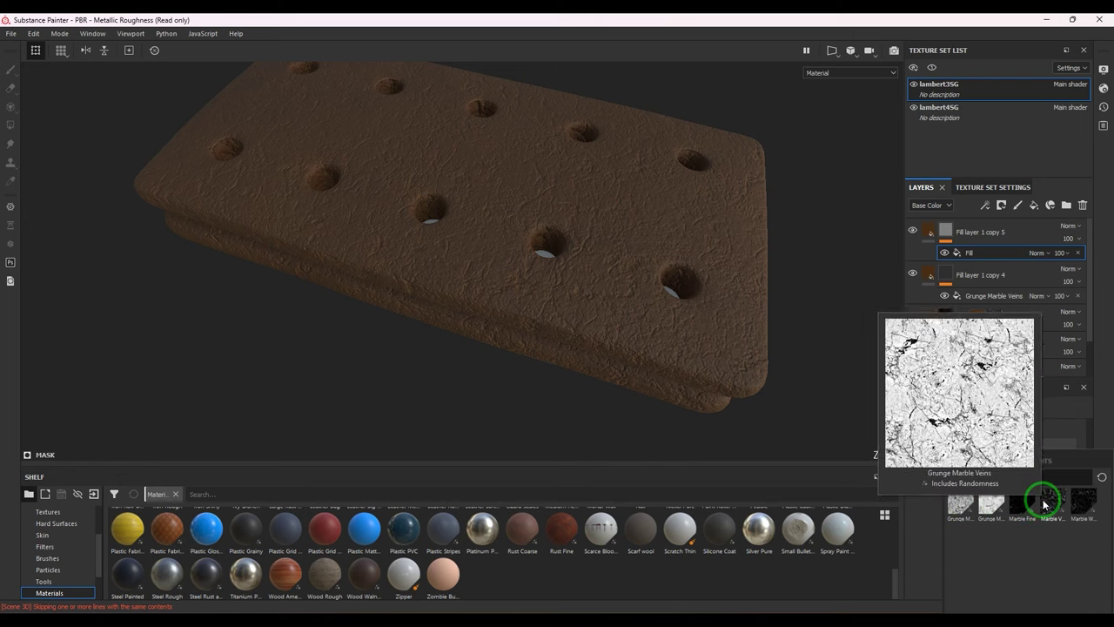
{"action": "mouse_move", "coordinate": [1080, 507]}
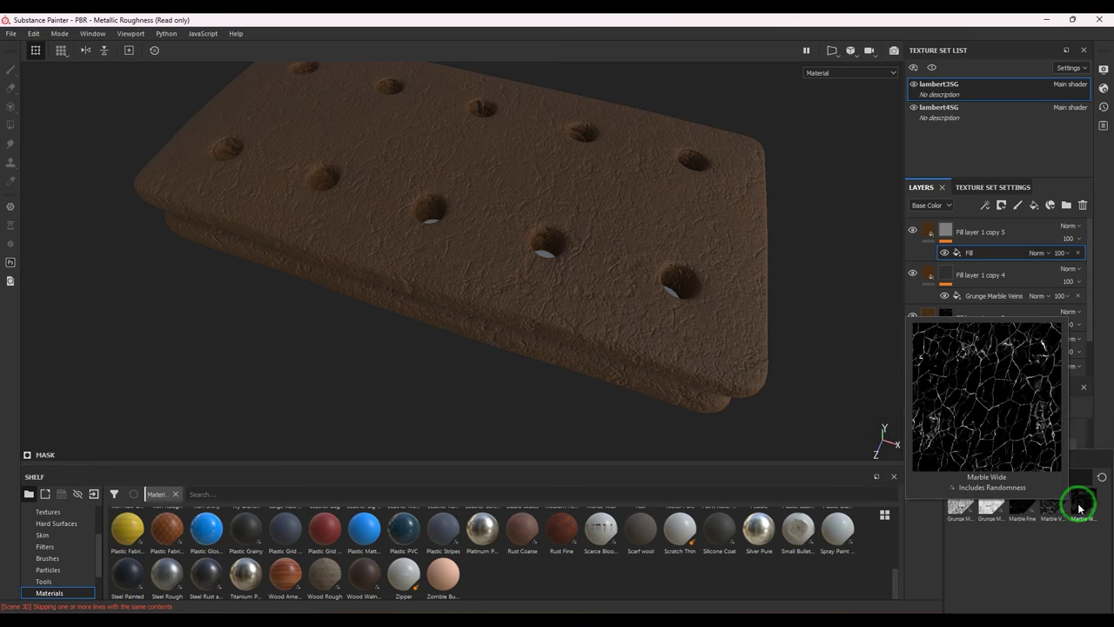
{"action": "left_click", "coordinate": [1081, 509]}
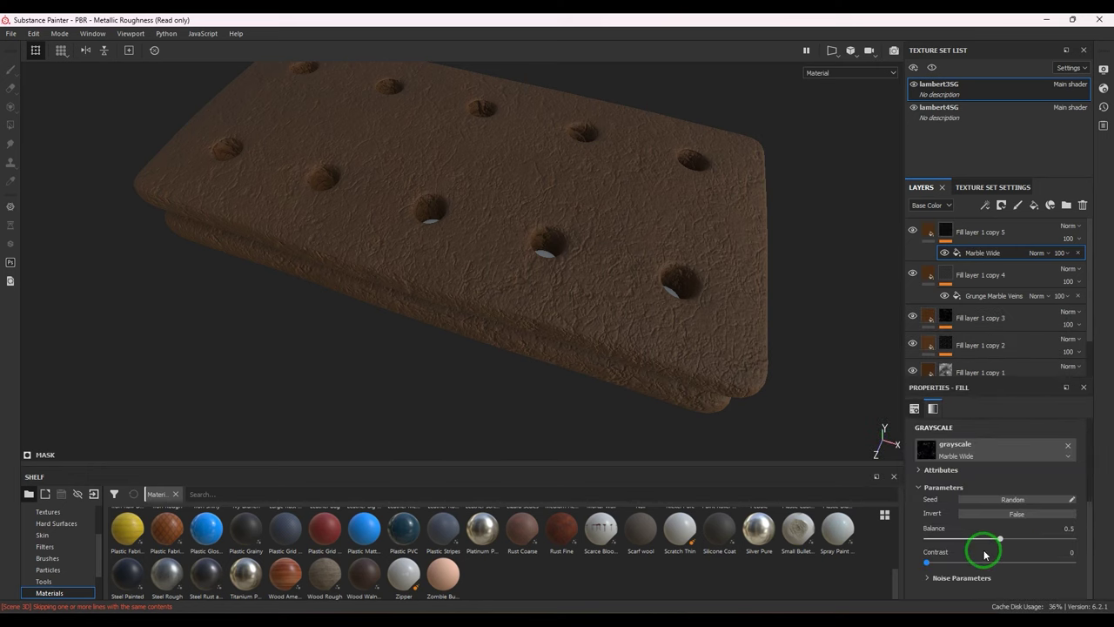
{"action": "left_click_drag", "start_coordinate": [999, 544], "coordinate": [1024, 543]}
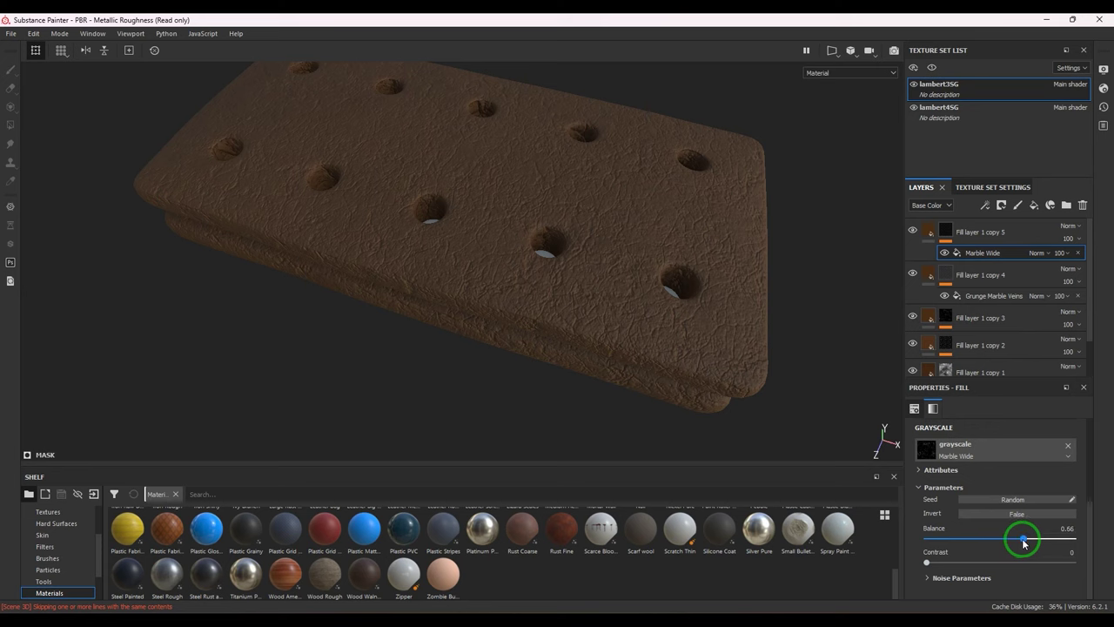
- Stretch the Marble Wide mask texture by setting its unlinked UV scale values to 10 and 1
{"action": "scroll", "coordinate": [992, 496], "scroll_direction": "up", "scroll_amount": 4}
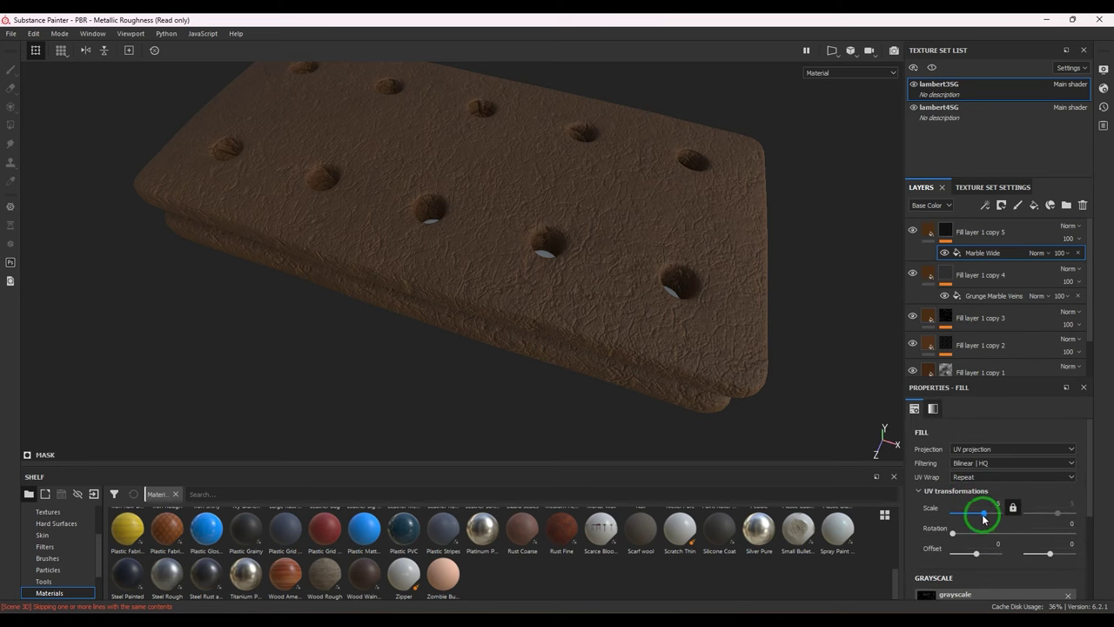
{"action": "left_click_drag", "start_coordinate": [984, 519], "coordinate": [975, 517]}
{"action": "left_click_drag", "start_coordinate": [985, 519], "coordinate": [1069, 520]}
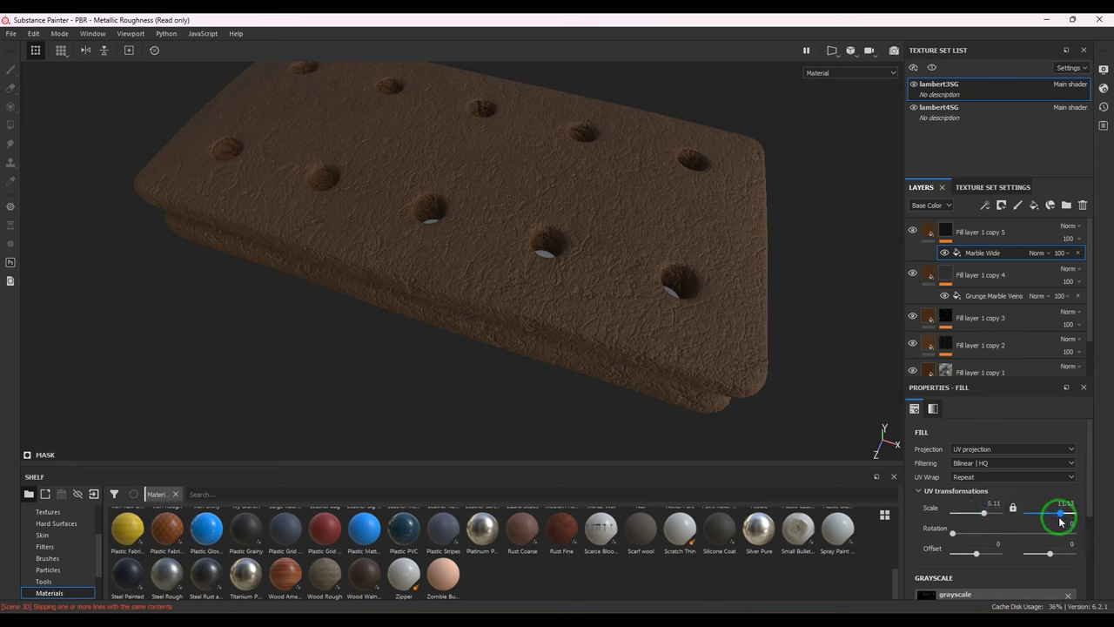
{"action": "left_click", "coordinate": [1013, 507]}
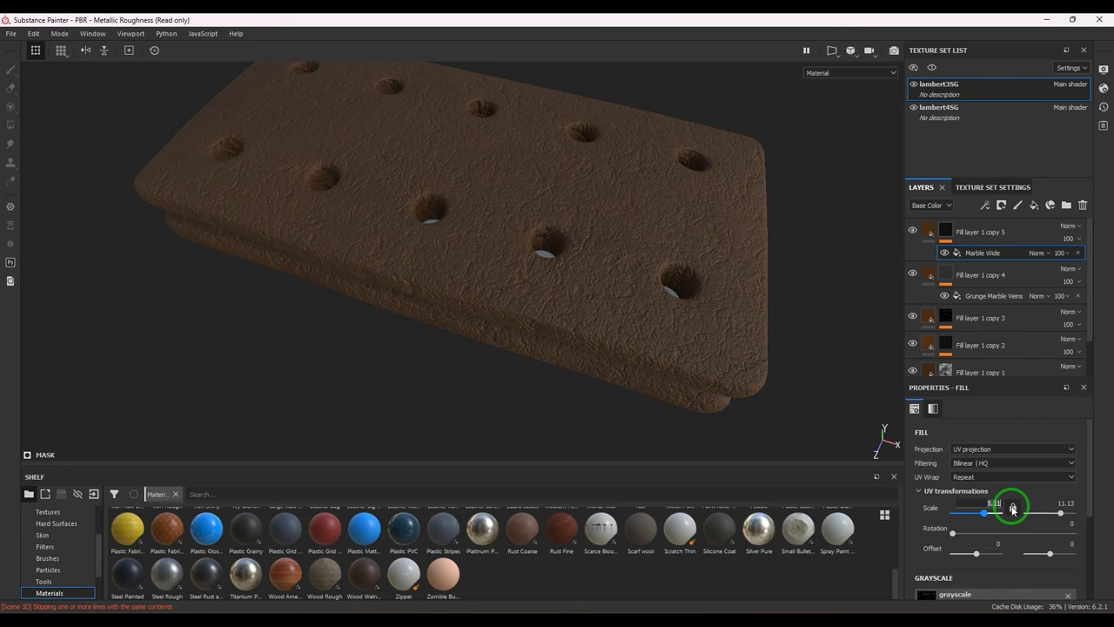
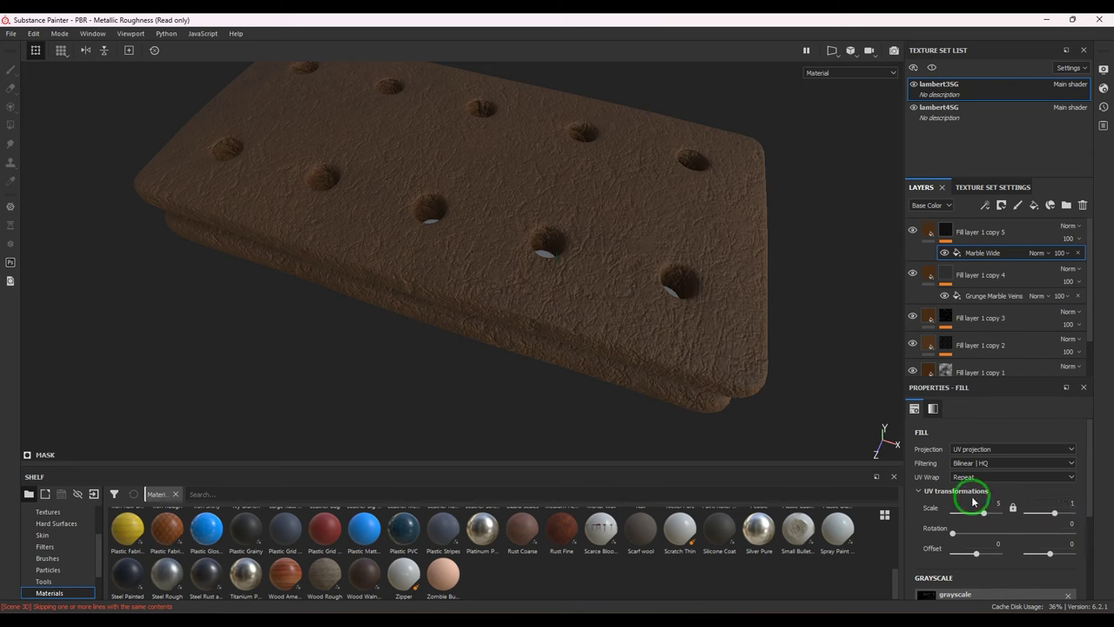
{"action": "left_click_drag", "start_coordinate": [989, 503], "coordinate": [1010, 502]}
{"action": "left_click", "coordinate": [564, 262]}
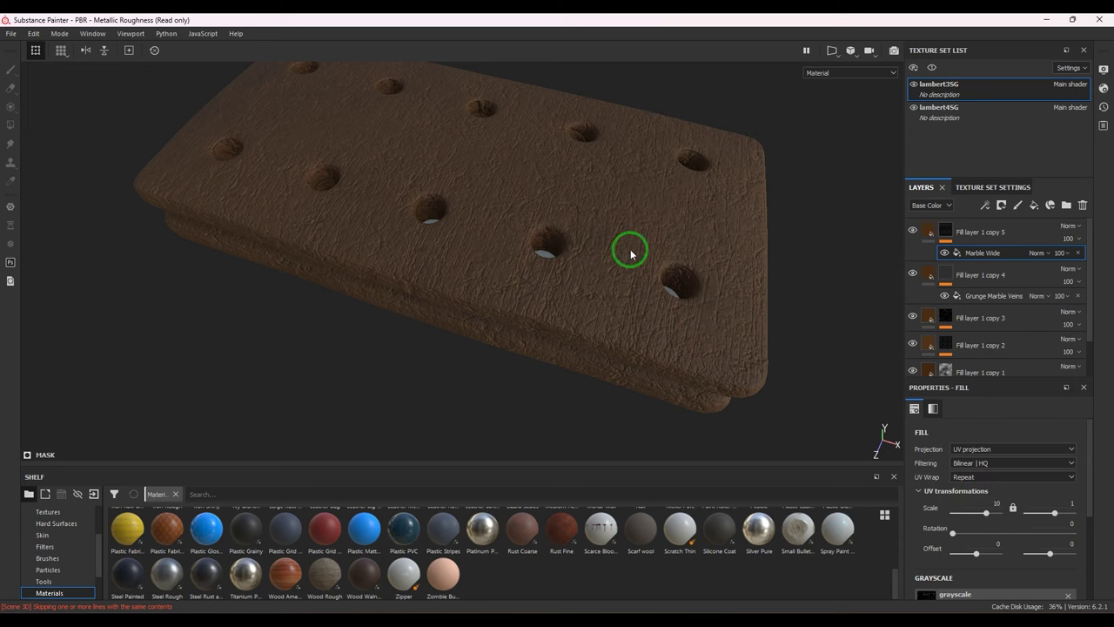
- Set the UV rotation of the Marble Wide mask texture to 90 degrees and check it on the biscuit
{"action": "left_click_drag", "start_coordinate": [591, 293], "coordinate": [629, 327], "text": "alt"}
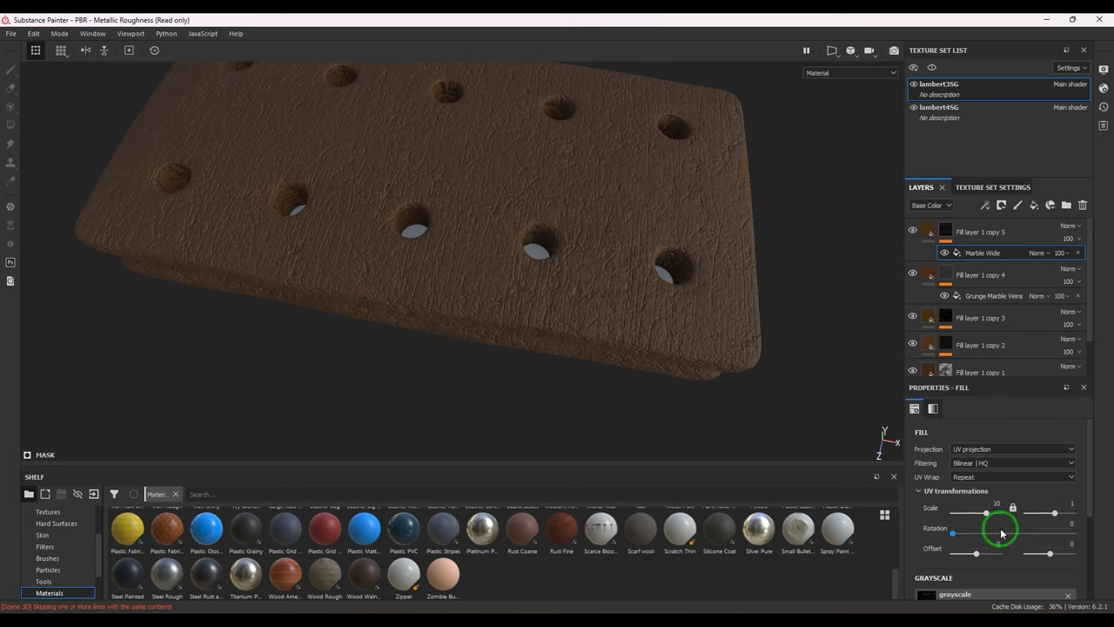
{"action": "left_click", "coordinate": [1101, 528]}
{"action": "key", "text": "Return"}
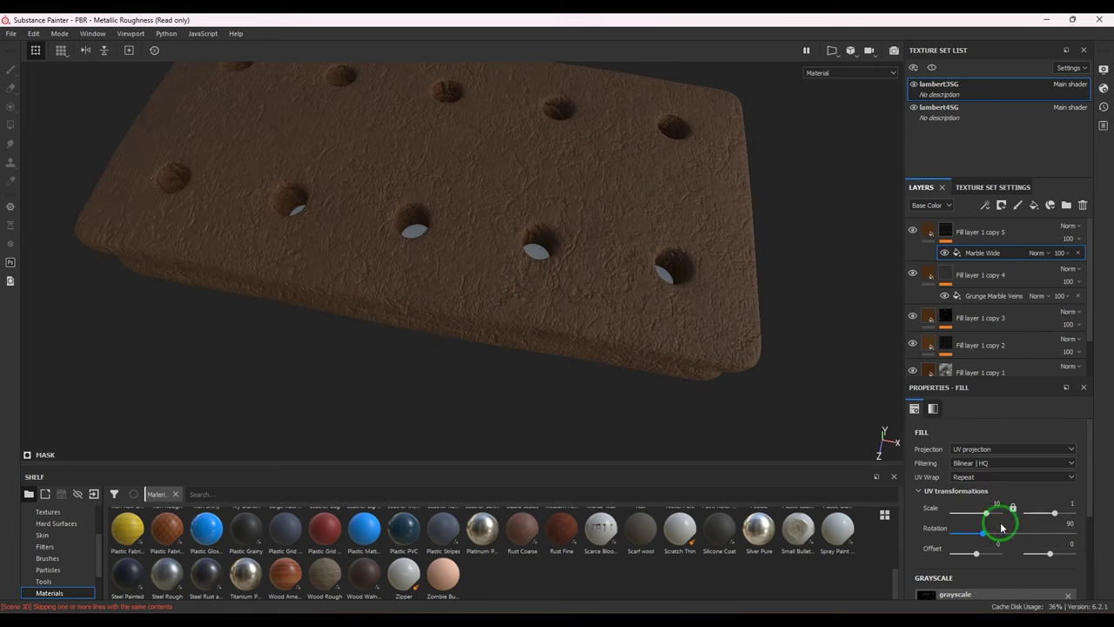
{"action": "left_click_drag", "start_coordinate": [653, 322], "coordinate": [659, 381], "text": "alt"}
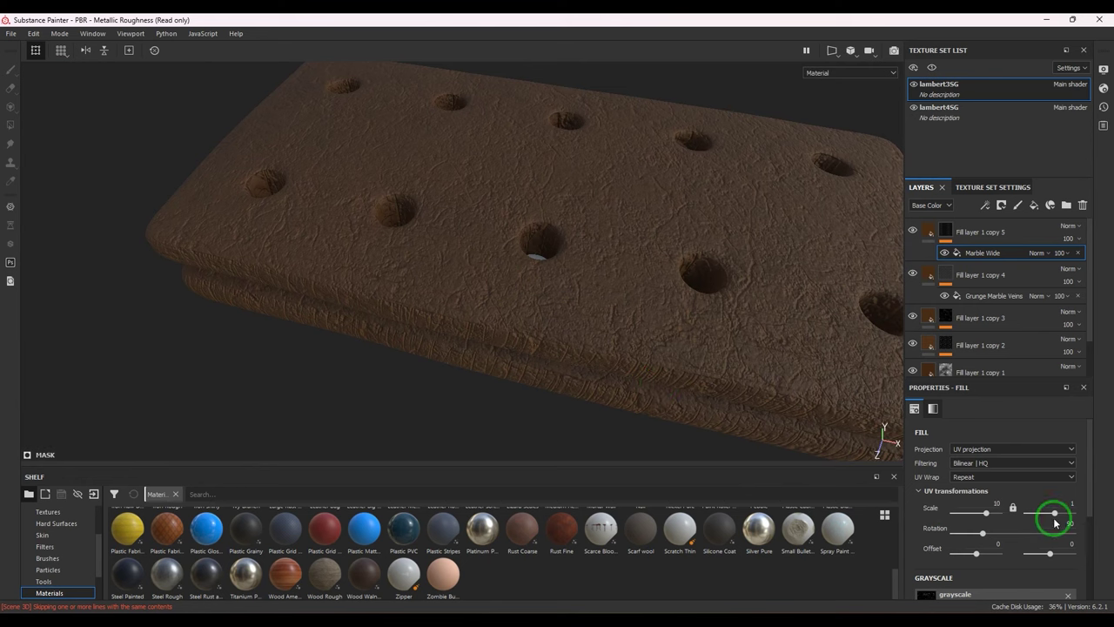
- Switch the Marble Wide mask fill to planar projection and adjust the projection's orientation over the biscuit
{"action": "left_click", "coordinate": [1031, 451]}
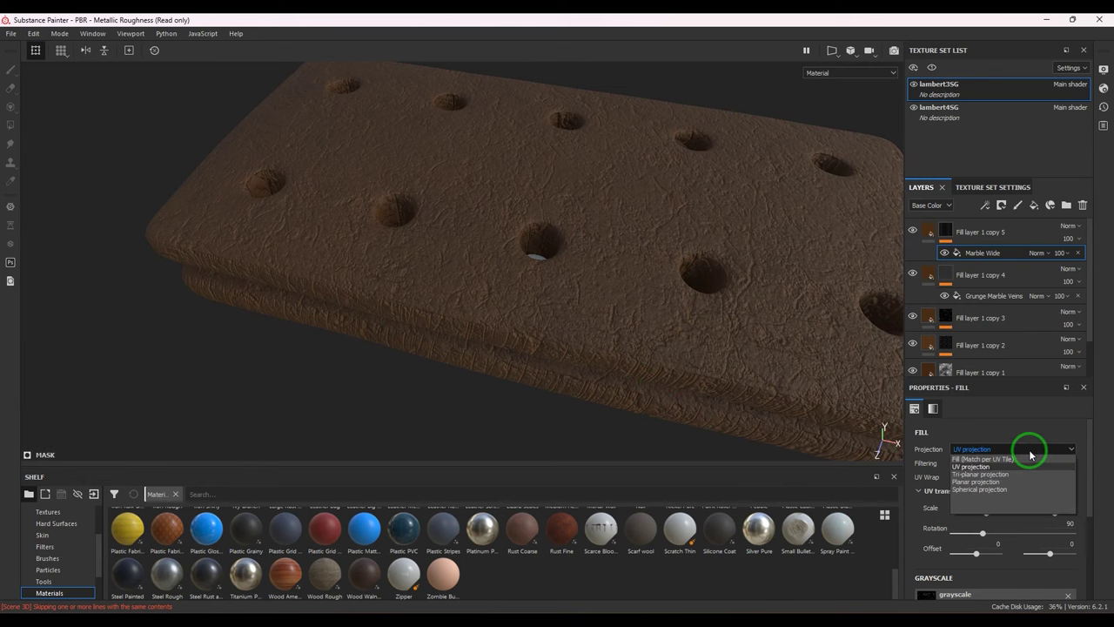
{"action": "left_click", "coordinate": [1026, 482]}
{"action": "right_click_drag", "start_coordinate": [674, 323], "coordinate": [624, 287], "text": "alt"}
{"action": "left_click_drag", "start_coordinate": [624, 286], "coordinate": [615, 236], "text": "alt"}
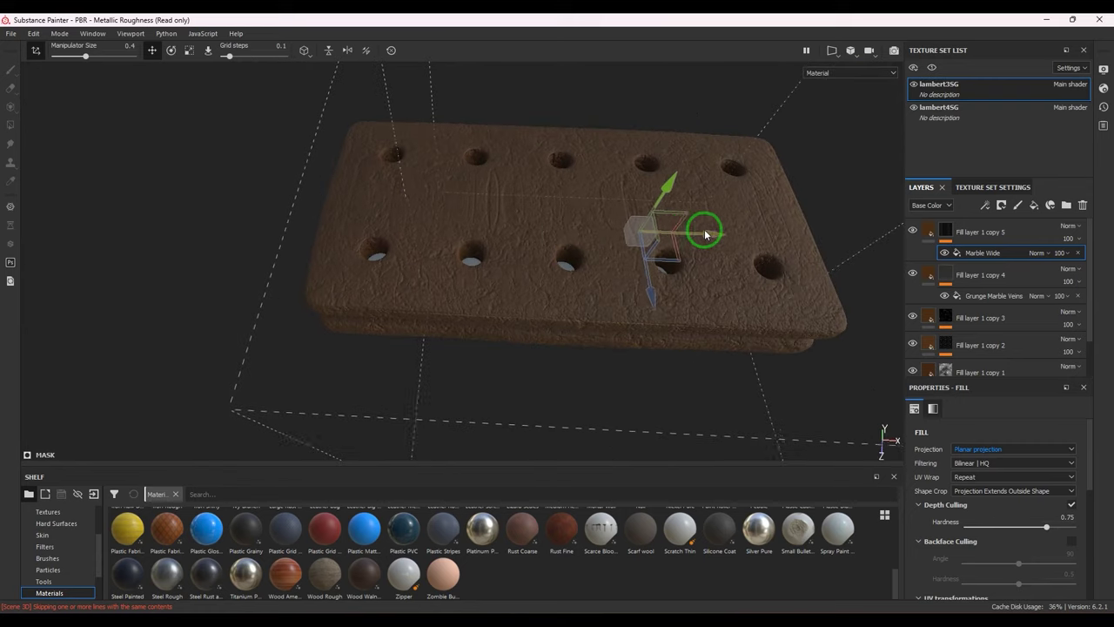
{"action": "key", "text": "e"}
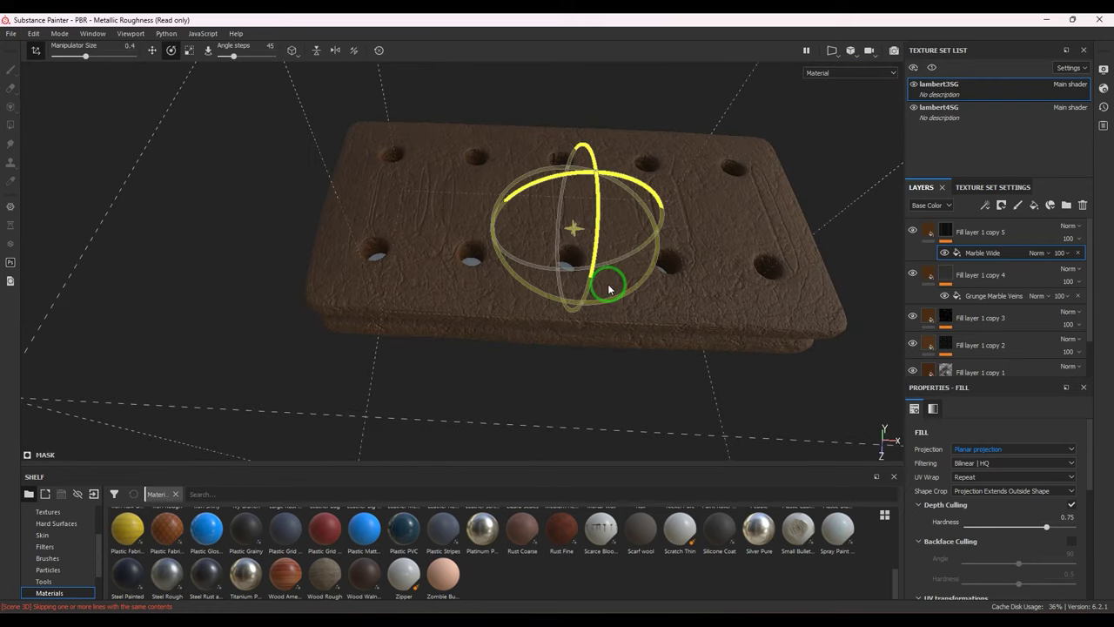
{"action": "mouse_move", "coordinate": [639, 304]}
{"action": "left_mouse_down", "text": "alt"}
{"action": "mouse_move", "coordinate": [635, 263]}
{"action": "mouse_move", "coordinate": [639, 293]}
{"action": "mouse_move", "coordinate": [494, 322]}
{"action": "mouse_move", "coordinate": [615, 294]}
{"action": "mouse_move", "coordinate": [635, 302]}
{"action": "mouse_move", "coordinate": [687, 279]}
{"action": "mouse_move", "coordinate": [673, 298]}
{"action": "mouse_move", "coordinate": [644, 299]}
{"action": "left_mouse_up", "text": "alt"}
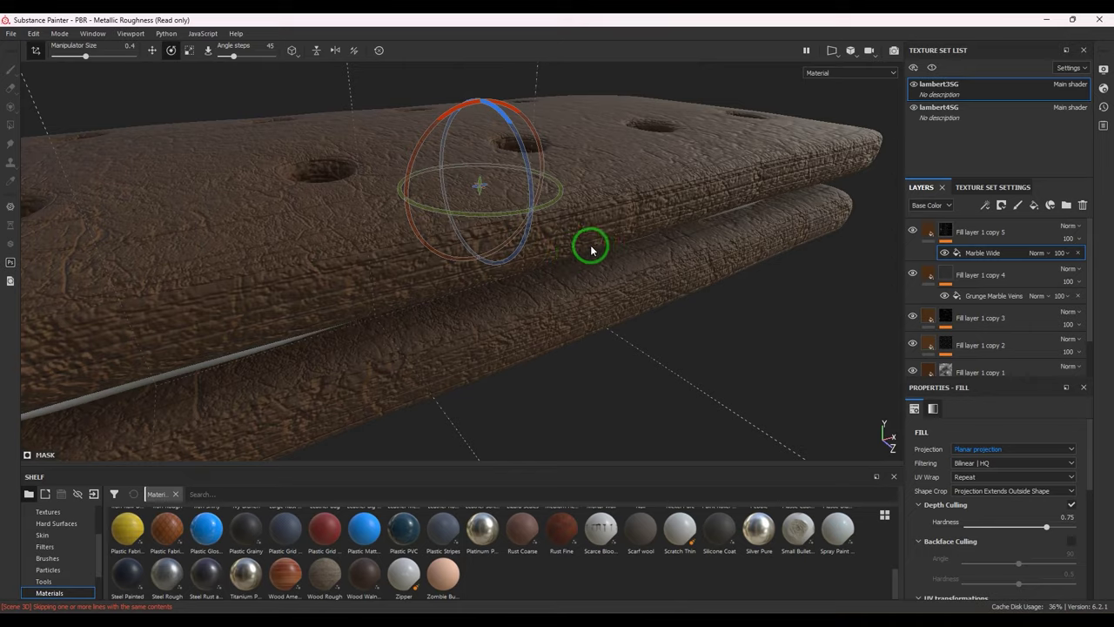
{"action": "left_click_drag", "start_coordinate": [591, 250], "coordinate": [356, 259], "text": "alt"}
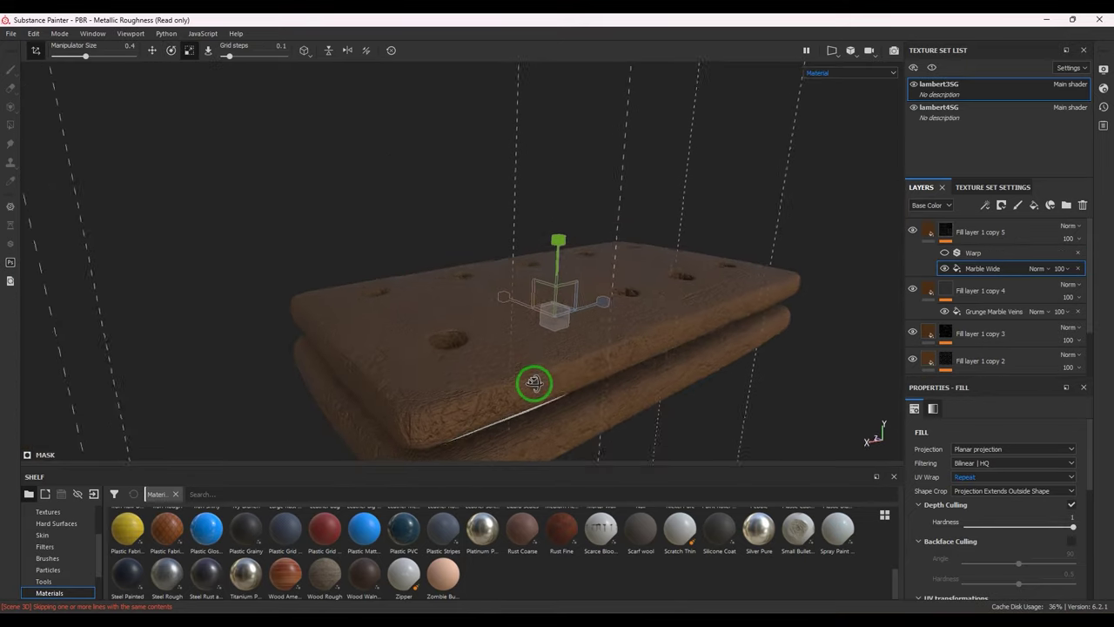
{"action": "left_click_drag", "start_coordinate": [534, 383], "coordinate": [564, 280], "text": "alt"}
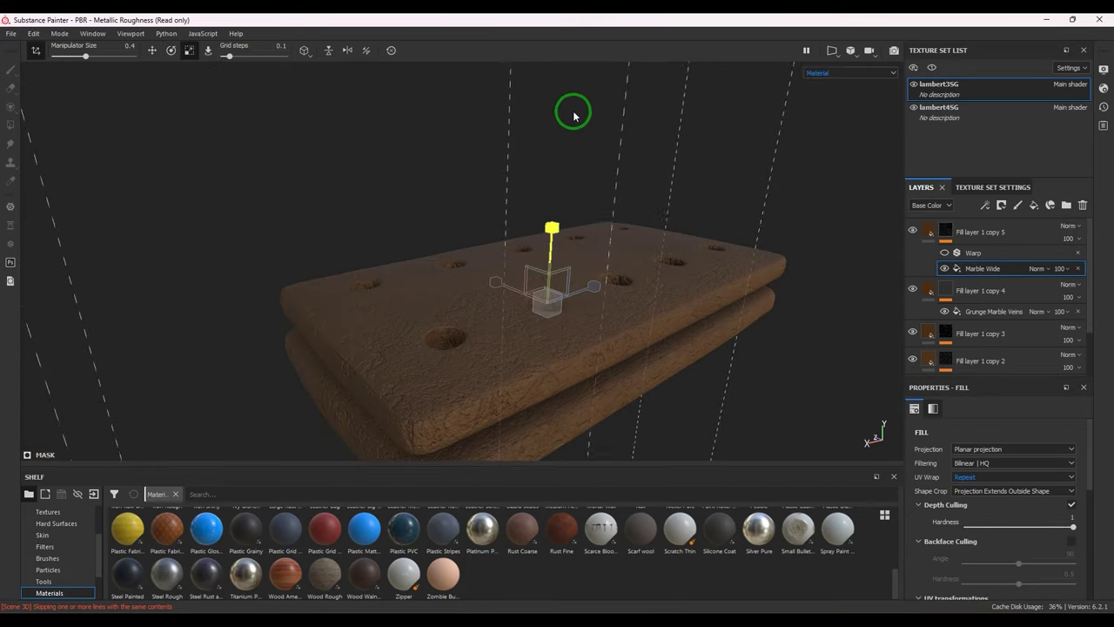
- Set the height of Fill layer 1 copy 5 to -0.4942, check the relief on the biscuit, and reselect the layer's mask
{"action": "left_click", "coordinate": [929, 232]}
{"action": "scroll", "coordinate": [1001, 575], "scroll_direction": "down", "scroll_amount": 3}
{"action": "scroll", "coordinate": [1008, 563], "scroll_direction": "down", "scroll_amount": 2}
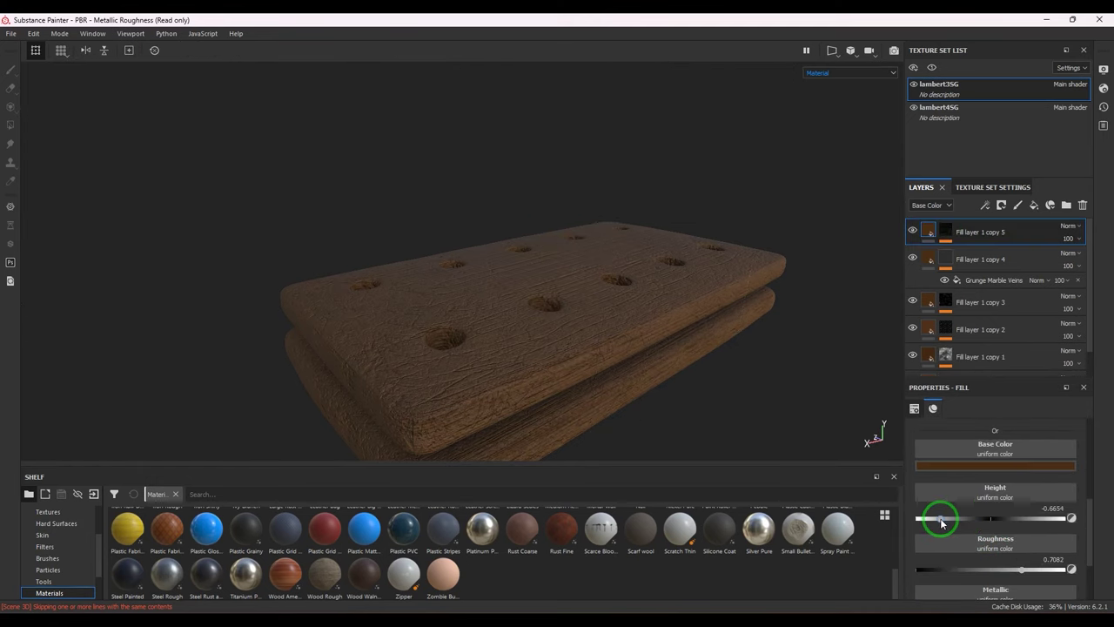
{"action": "left_click_drag", "start_coordinate": [750, 396], "coordinate": [612, 328], "text": "alt"}
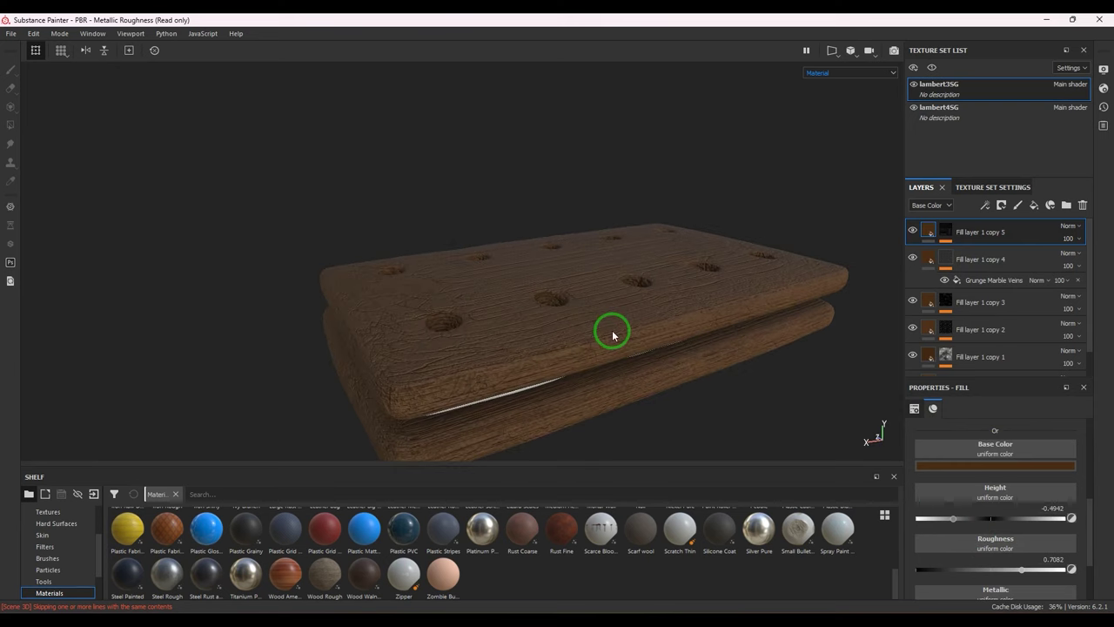
{"action": "left_click", "coordinate": [957, 237]}
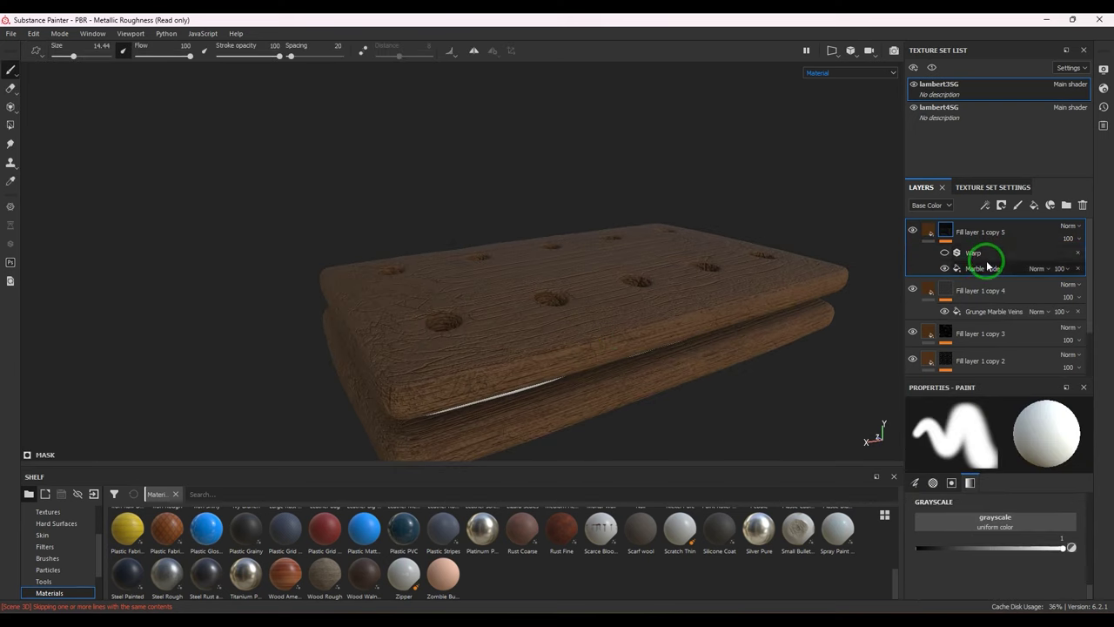
- Enable the Warp filter on the mask of Fill layer 1 copy 5 and set its intensity to 0.25
{"action": "left_click", "coordinate": [945, 253]}
{"action": "left_click_drag", "start_coordinate": [571, 329], "coordinate": [597, 333], "text": "alt"}
{"action": "left_click", "coordinate": [1001, 254]}
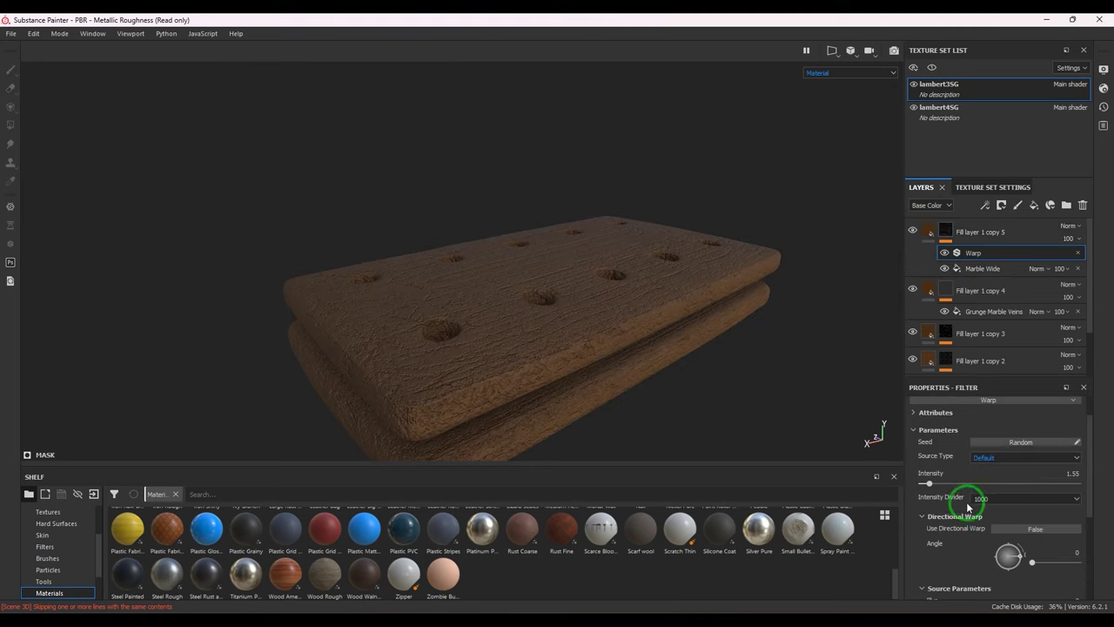
{"action": "type", "text": "0."}
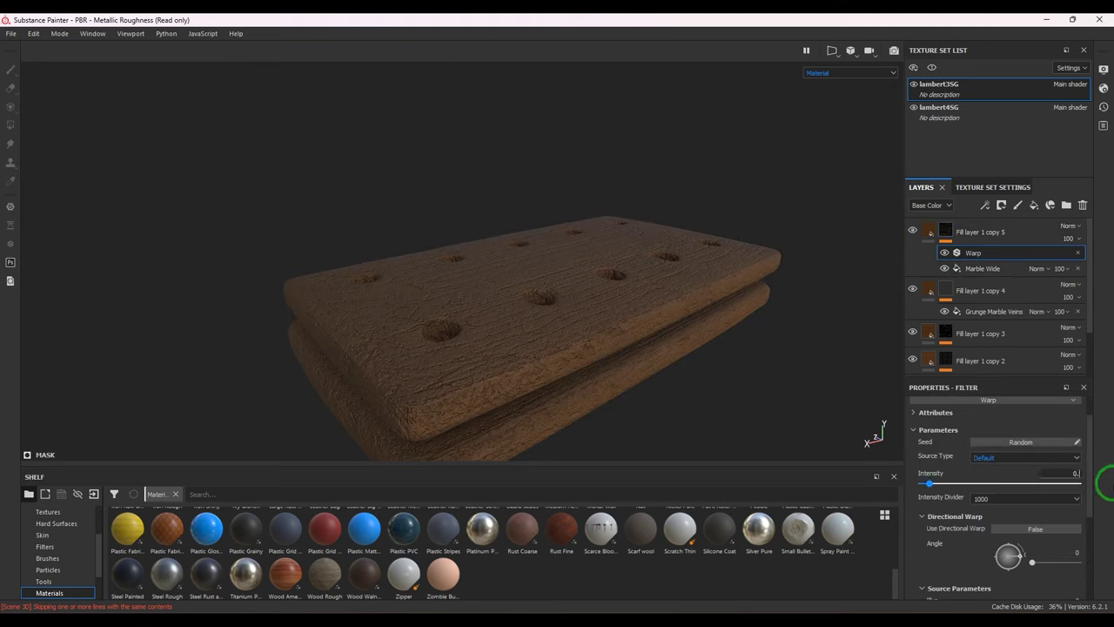
{"action": "type", "text": "25"}
{"action": "key", "text": "Return"}
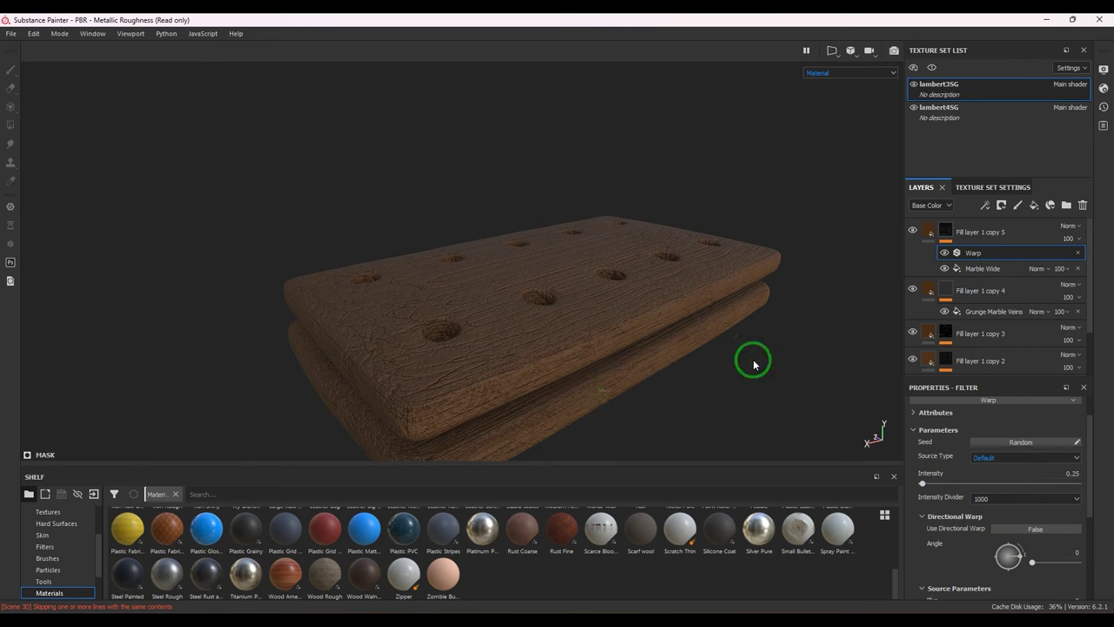
{"action": "left_click_drag", "start_coordinate": [753, 365], "coordinate": [719, 374], "text": "alt"}
{"action": "left_click", "coordinate": [981, 296]}
{"action": "left_click", "coordinate": [948, 254]}
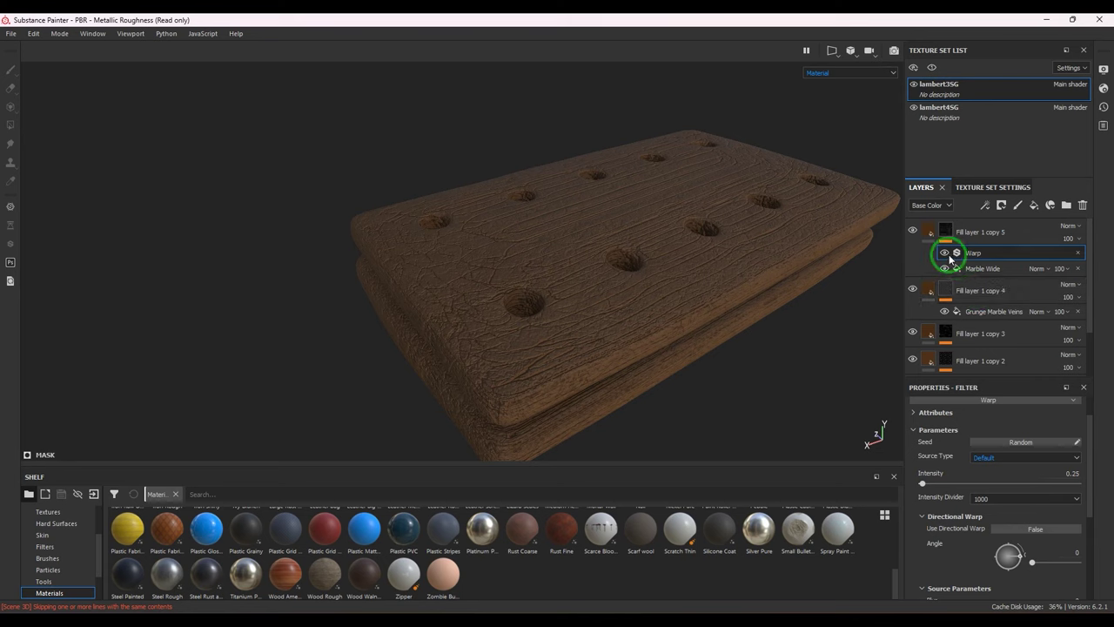
- Display only the mask on the biscuit and add a paint effect above the Warp filter in the mask of Fill layer 1 copy 5
{"action": "left_click", "coordinate": [851, 74]}
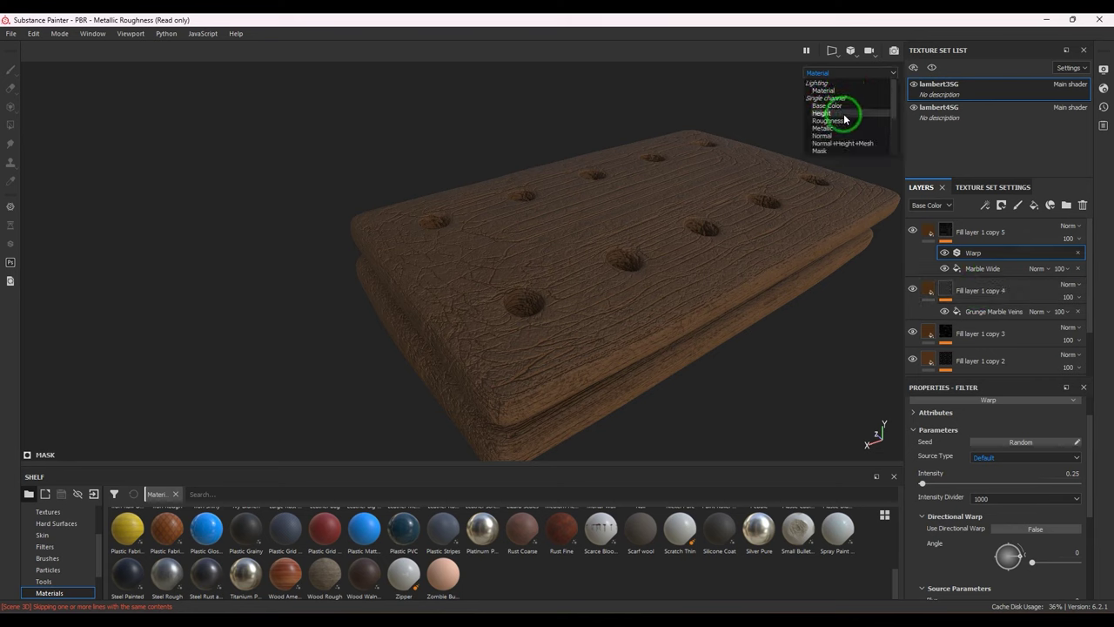
{"action": "left_click", "coordinate": [841, 150]}
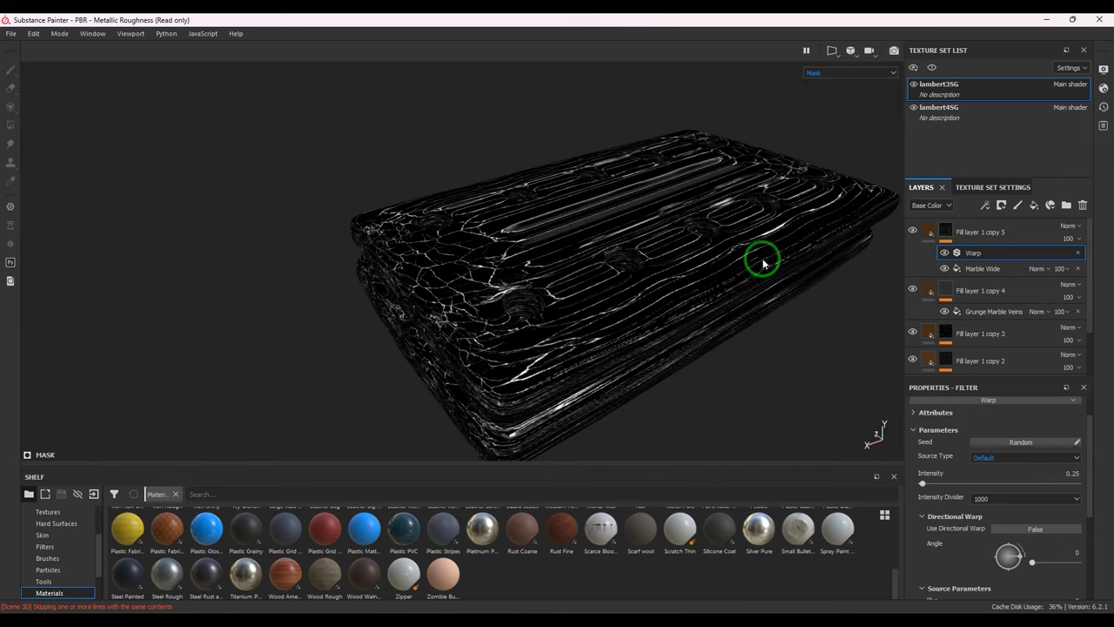
{"action": "left_click", "coordinate": [1001, 205]}
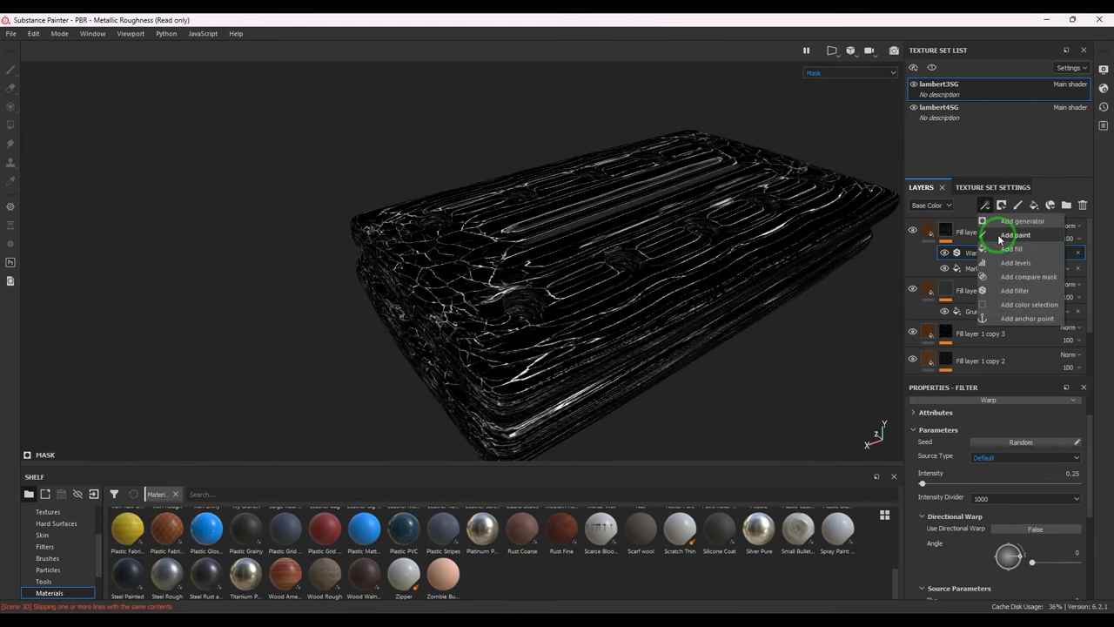
{"action": "left_click", "coordinate": [995, 225]}
- Paint out the marble pattern on the biscuit's top face with grayscale 0 and a brush size of about 55, keeping it along the edges
{"action": "left_click_drag", "start_coordinate": [536, 287], "coordinate": [619, 254]}
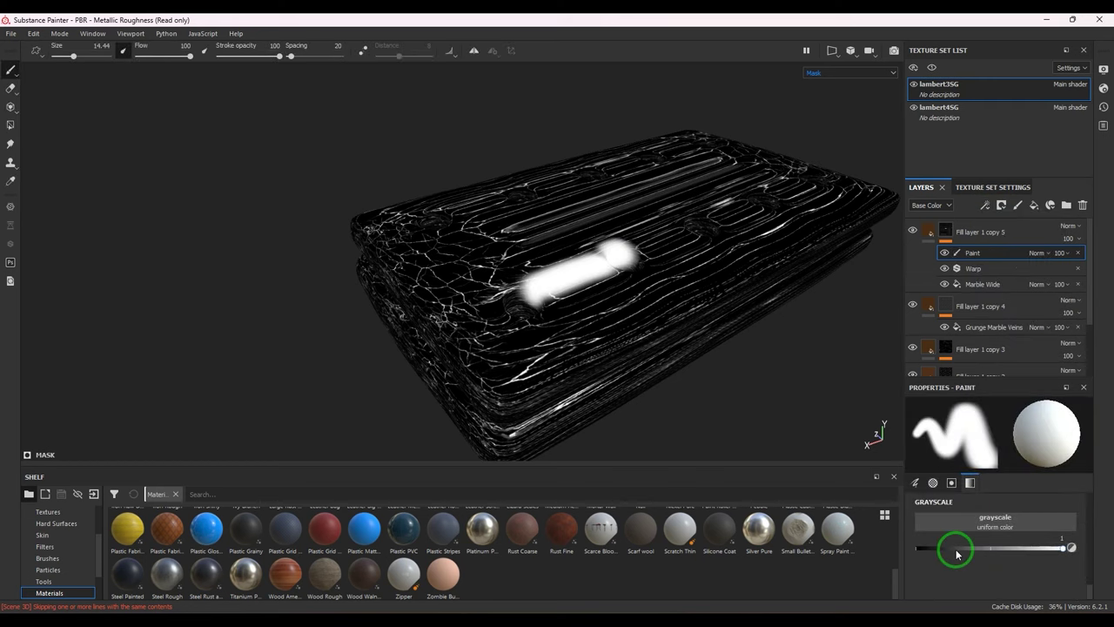
{"action": "left_click_drag", "start_coordinate": [955, 549], "coordinate": [882, 548]}
{"action": "mouse_move", "coordinate": [616, 334]}
{"action": "left_mouse_down"}
{"action": "mouse_move", "coordinate": [577, 278]}
{"action": "mouse_move", "coordinate": [540, 283]}
{"action": "left_mouse_up"}
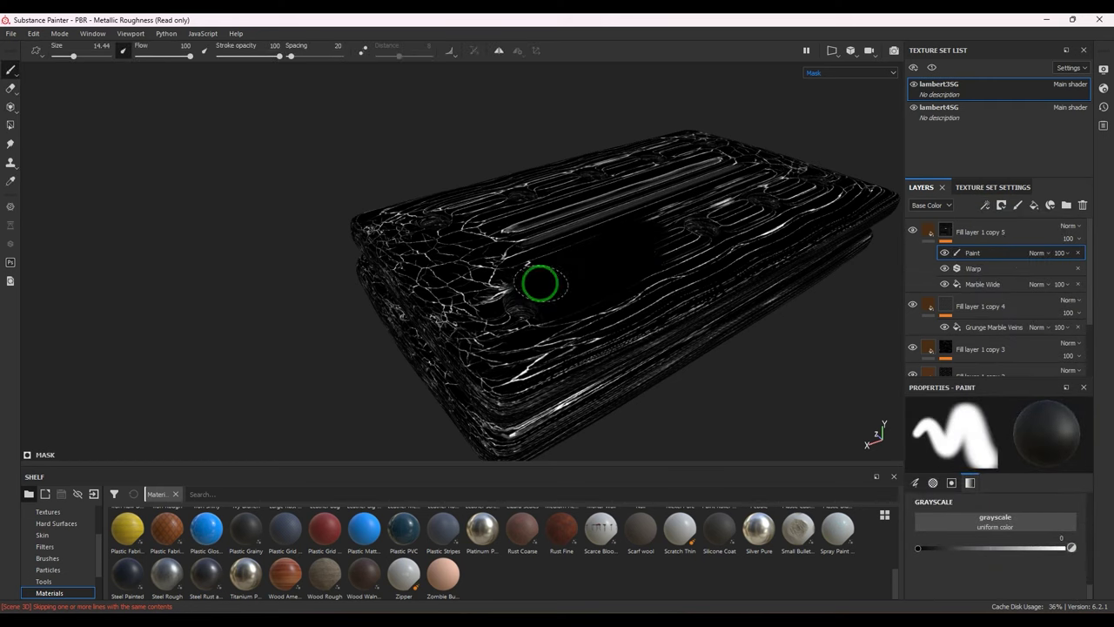
{"action": "mouse_move", "coordinate": [554, 249]}
{"action": "right_mouse_down", "text": "ctrl"}
{"action": "mouse_move", "coordinate": [564, 246]}
{"action": "mouse_move", "coordinate": [506, 247]}
{"action": "right_mouse_up", "text": "ctrl"}
{"action": "mouse_move", "coordinate": [506, 246]}
{"action": "left_mouse_down"}
{"action": "mouse_move", "coordinate": [627, 191]}
{"action": "mouse_move", "coordinate": [732, 169]}
{"action": "mouse_move", "coordinate": [622, 221]}
{"action": "mouse_move", "coordinate": [682, 155]}
{"action": "mouse_move", "coordinate": [520, 217]}
{"action": "mouse_move", "coordinate": [495, 250]}
{"action": "mouse_move", "coordinate": [469, 219]}
{"action": "left_mouse_up"}
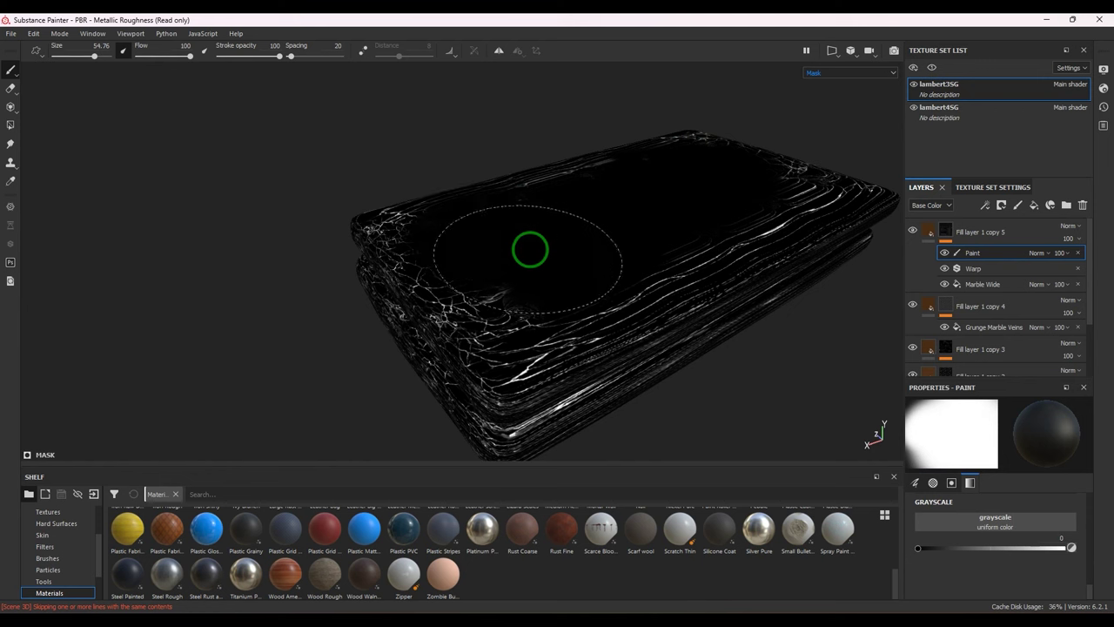
{"action": "mouse_move", "coordinate": [531, 250]}
{"action": "left_mouse_down"}
{"action": "mouse_move", "coordinate": [783, 174]}
{"action": "mouse_move", "coordinate": [707, 149]}
{"action": "mouse_move", "coordinate": [548, 198]}
{"action": "left_mouse_up"}
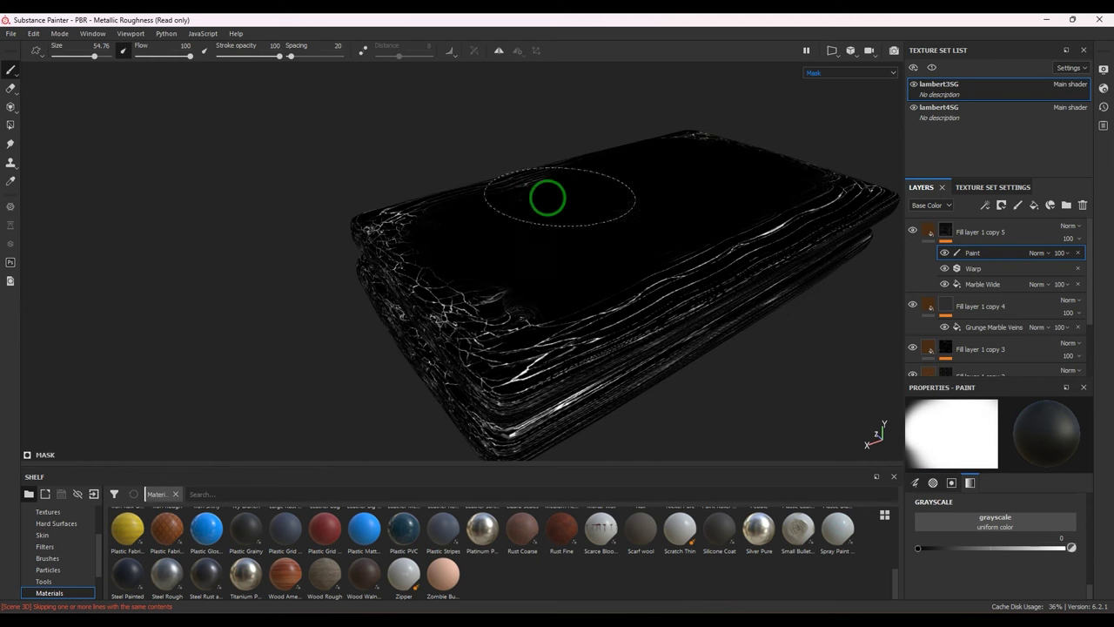
{"action": "left_click_drag", "start_coordinate": [598, 238], "coordinate": [502, 296], "text": "alt"}
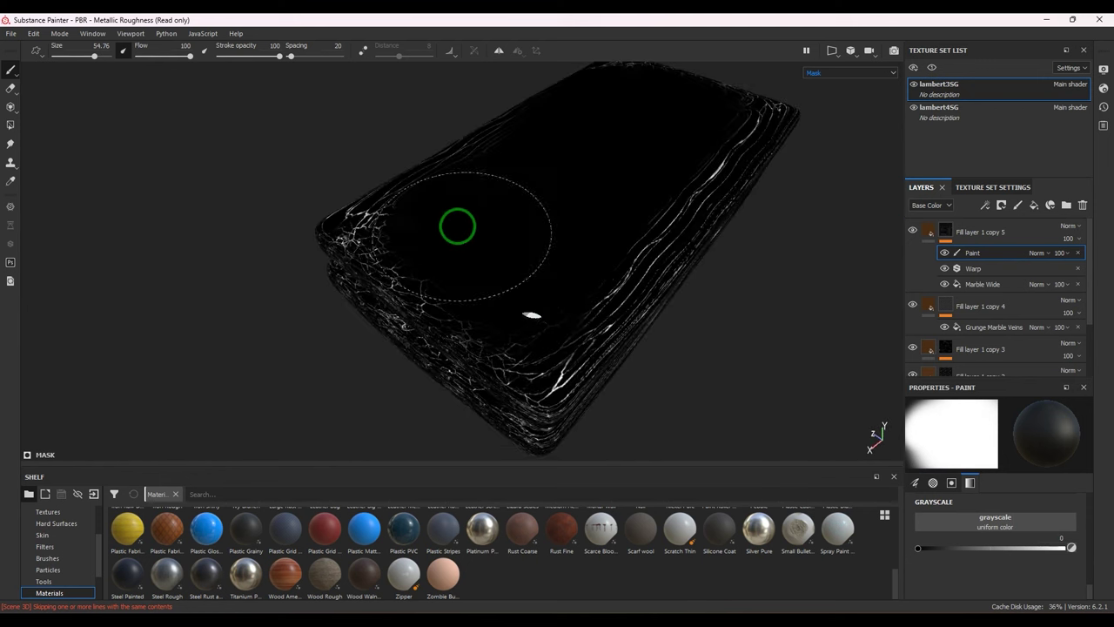
{"action": "mouse_move", "coordinate": [458, 226]}
{"action": "left_mouse_down"}
{"action": "mouse_move", "coordinate": [522, 209]}
{"action": "mouse_move", "coordinate": [412, 217]}
{"action": "left_mouse_up"}
{"action": "scroll", "coordinate": [540, 213], "scroll_direction": "down", "scroll_amount": 2}
{"action": "middle_click_drag", "start_coordinate": [740, 301], "coordinate": [609, 310], "text": "alt"}
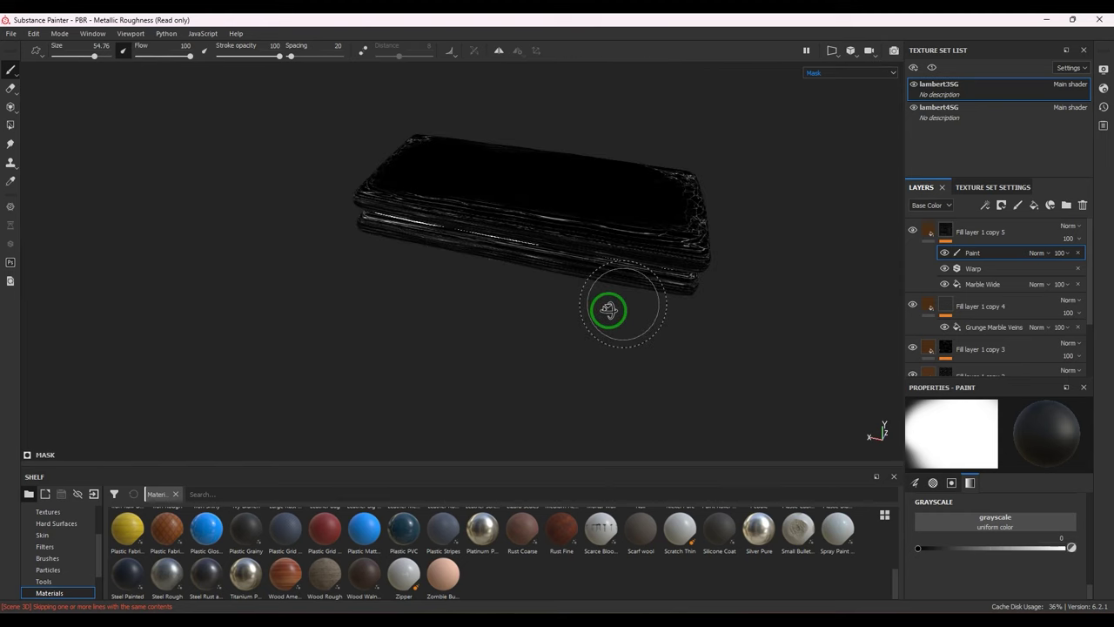
{"action": "mouse_move", "coordinate": [608, 309]}
{"action": "left_mouse_down", "text": "alt"}
{"action": "mouse_move", "coordinate": [499, 261]}
{"action": "mouse_move", "coordinate": [583, 289]}
{"action": "left_mouse_up", "text": "alt"}
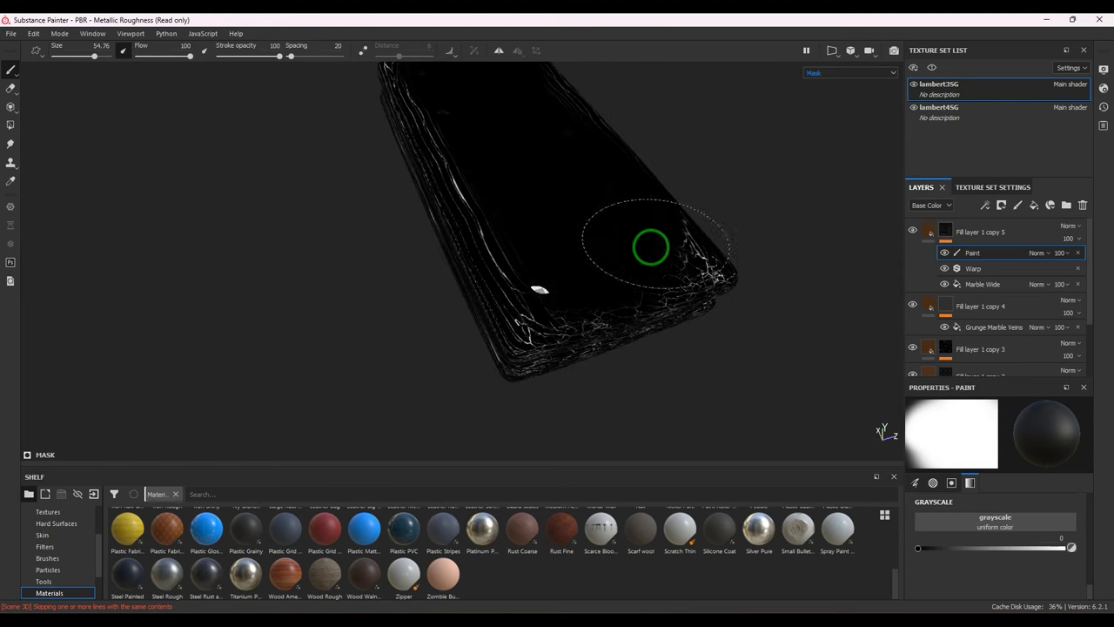
{"action": "mouse_move", "coordinate": [651, 247]}
{"action": "left_mouse_down", "text": "alt"}
{"action": "mouse_move", "coordinate": [621, 124]}
{"action": "mouse_move", "coordinate": [621, 165]}
{"action": "mouse_move", "coordinate": [534, 139]}
{"action": "mouse_move", "coordinate": [624, 198]}
{"action": "mouse_move", "coordinate": [528, 197]}
{"action": "left_mouse_up", "text": "alt"}
{"action": "left_click_drag", "start_coordinate": [633, 212], "coordinate": [846, 87], "text": "alt"}
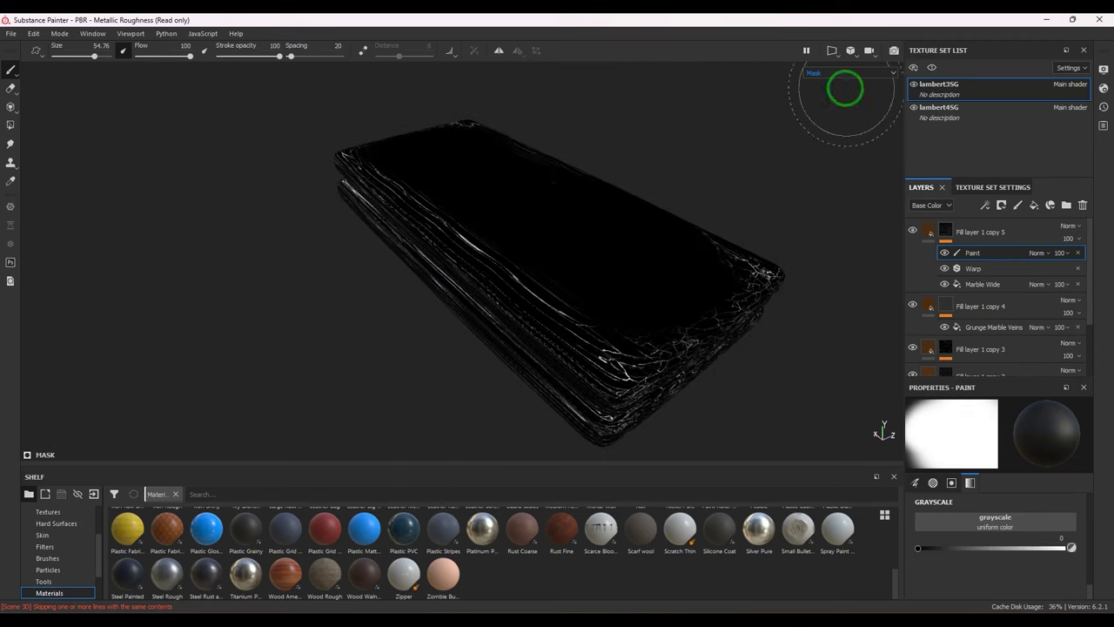
- Return to the material display, reduce the brush size to 36, and examine the biscuit's relief from several angles and under rotated lighting
{"action": "key", "text": "m"}
{"action": "left_click_drag", "start_coordinate": [303, 163], "coordinate": [501, 250], "text": "alt"}
{"action": "key", "text": "bracketleft"}
{"action": "key", "text": "bracketleft"}
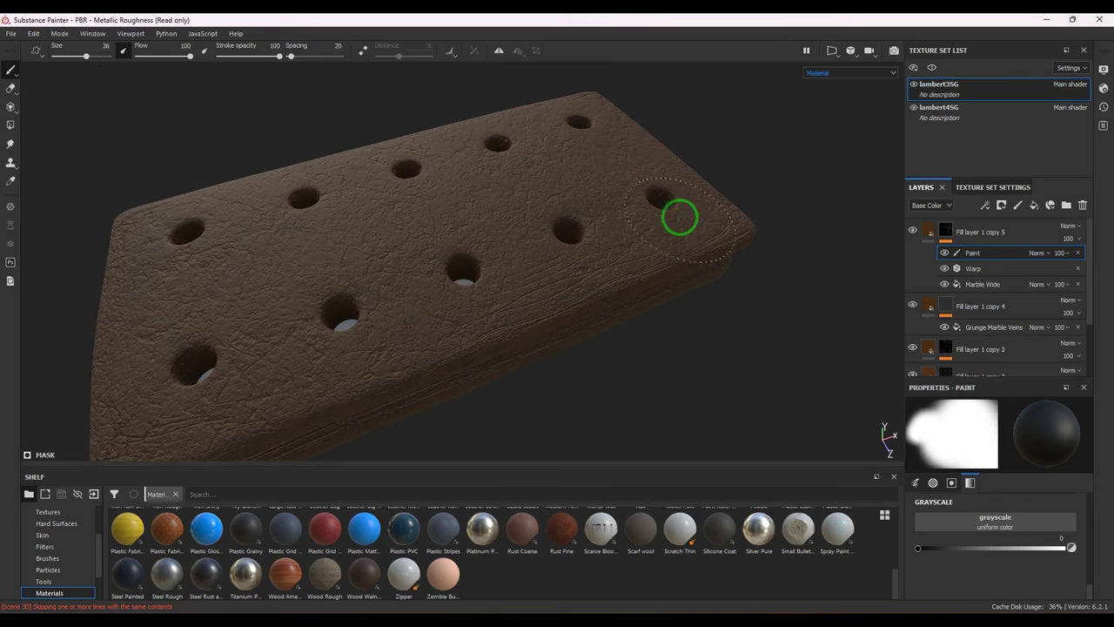
{"action": "left_click_drag", "start_coordinate": [619, 344], "coordinate": [555, 244], "text": "alt"}
{"action": "right_click_drag", "start_coordinate": [349, 288], "coordinate": [540, 314], "text": "shift"}
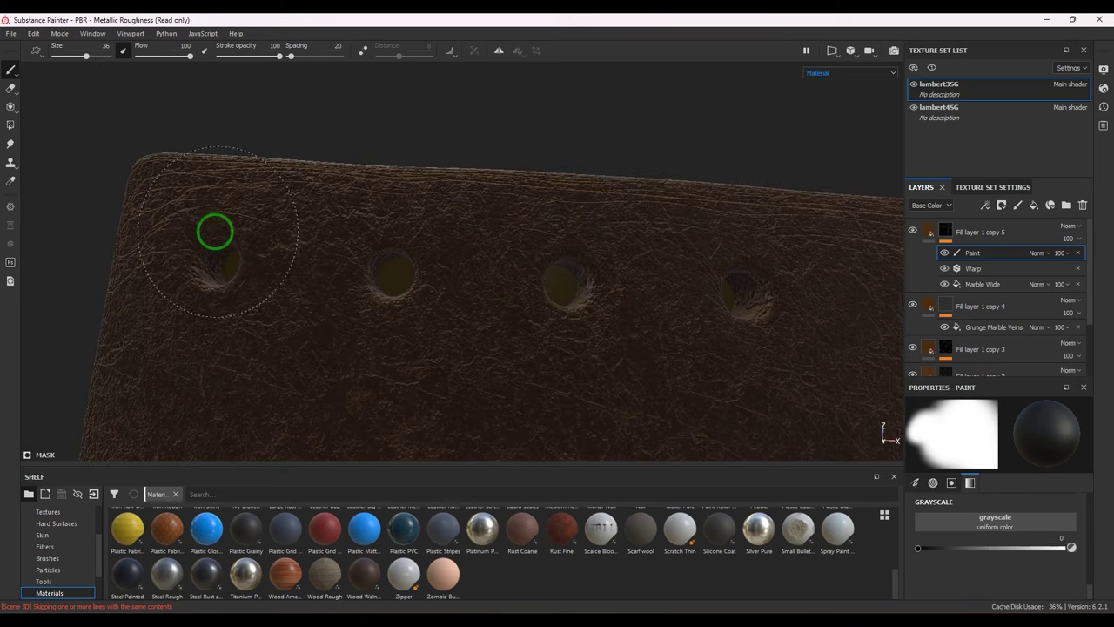
{"action": "left_click_drag", "start_coordinate": [857, 254], "coordinate": [990, 249], "text": "alt"}
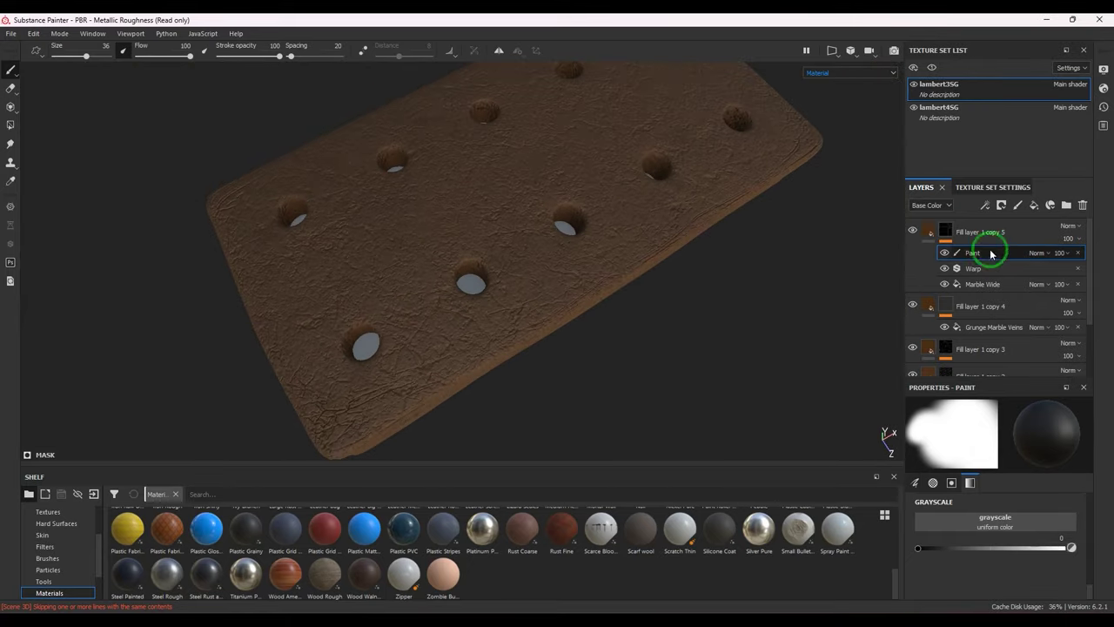
- Duplicate Fill layer 1 copy 5 and remove the Paint and Warp effects from the duplicate's mask
{"action": "left_click", "coordinate": [978, 300]}
{"action": "left_click", "coordinate": [1006, 256]}
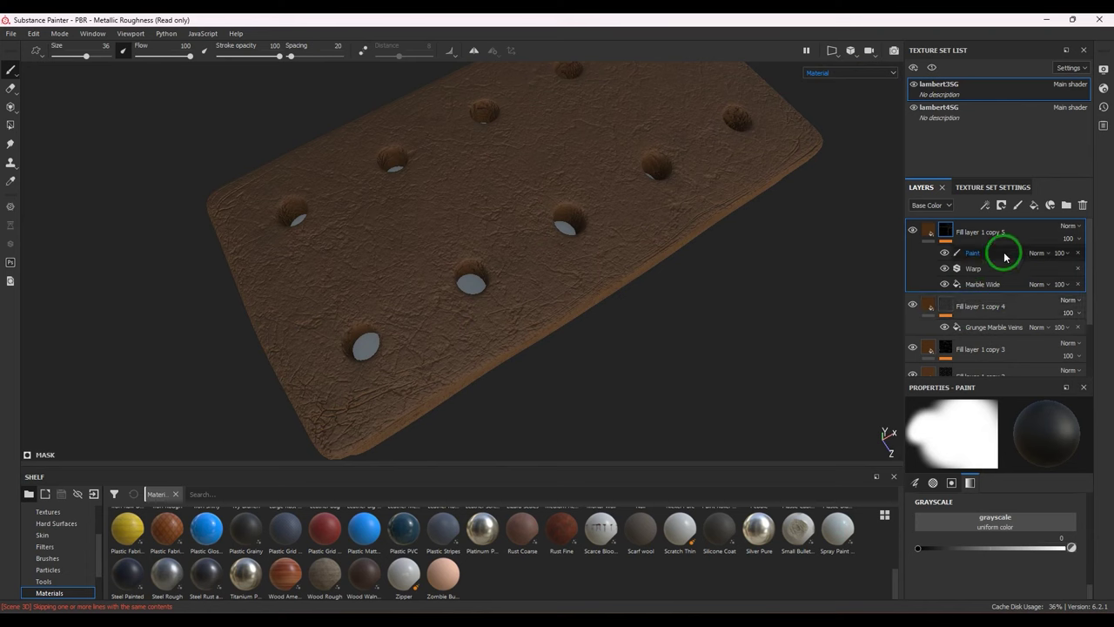
{"action": "key", "text": "ctrl+d"}
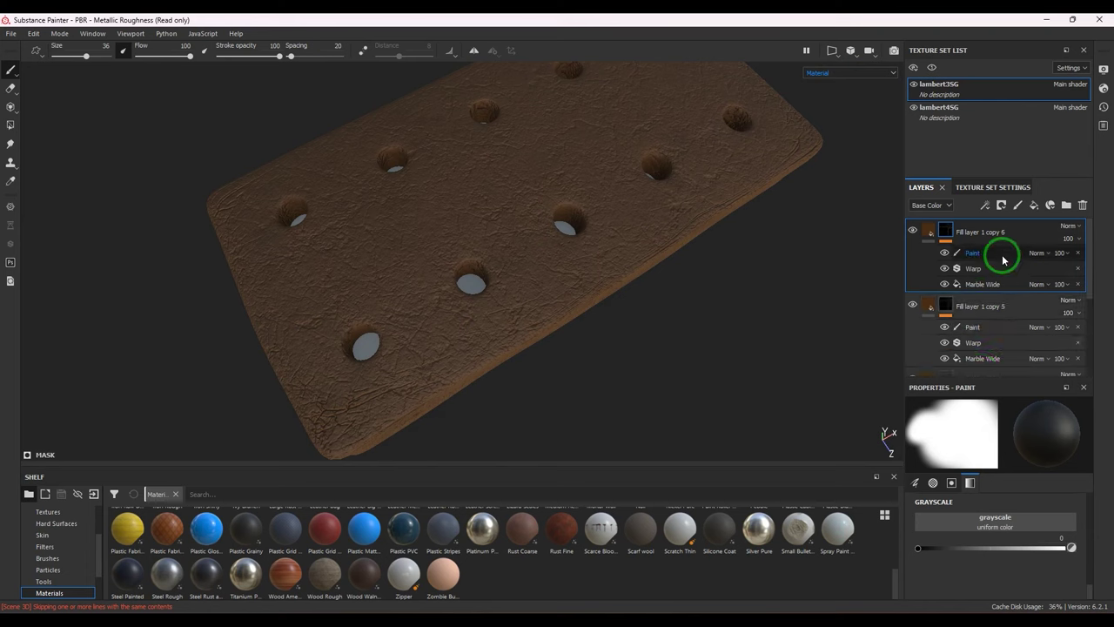
{"action": "left_click", "coordinate": [1038, 253]}
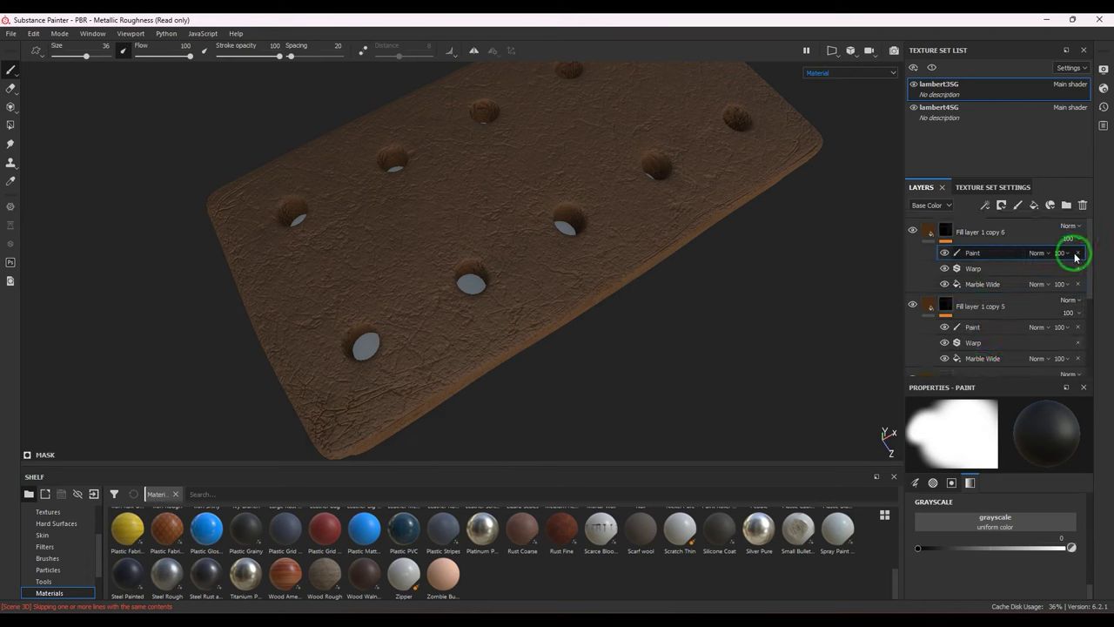
{"action": "left_click", "coordinate": [1077, 254]}
{"action": "left_click", "coordinate": [1076, 253]}
- Replace the Marble Wide texture in the mask of Fill layer 1 copy 6 with BnW Spots 1
{"action": "left_click", "coordinate": [991, 254]}
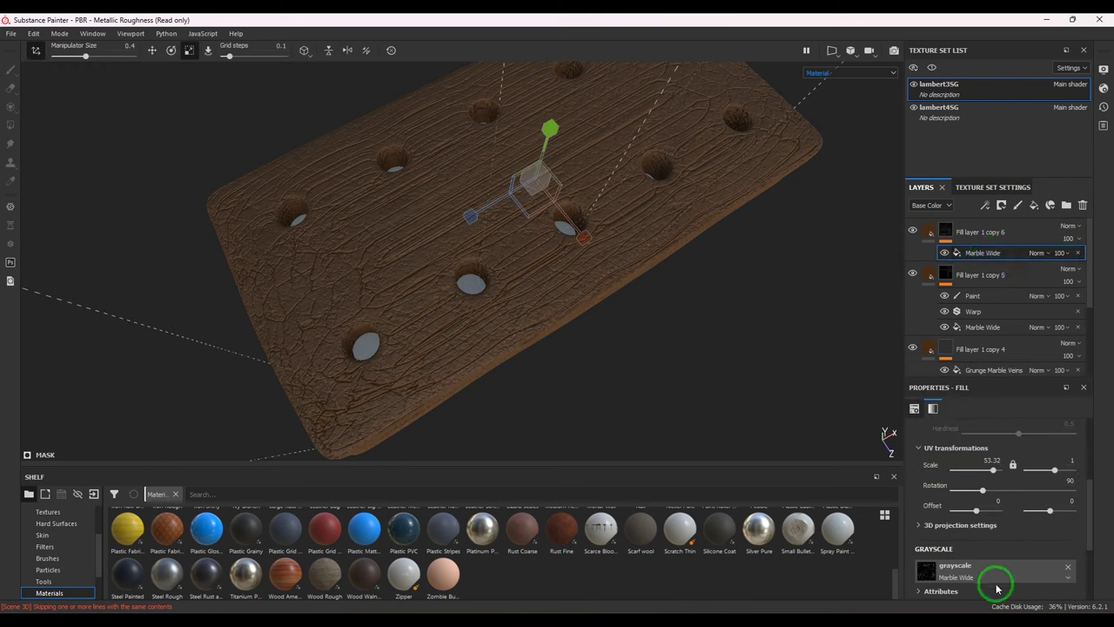
{"action": "left_click", "coordinate": [1068, 568]}
{"action": "left_click", "coordinate": [1018, 570]}
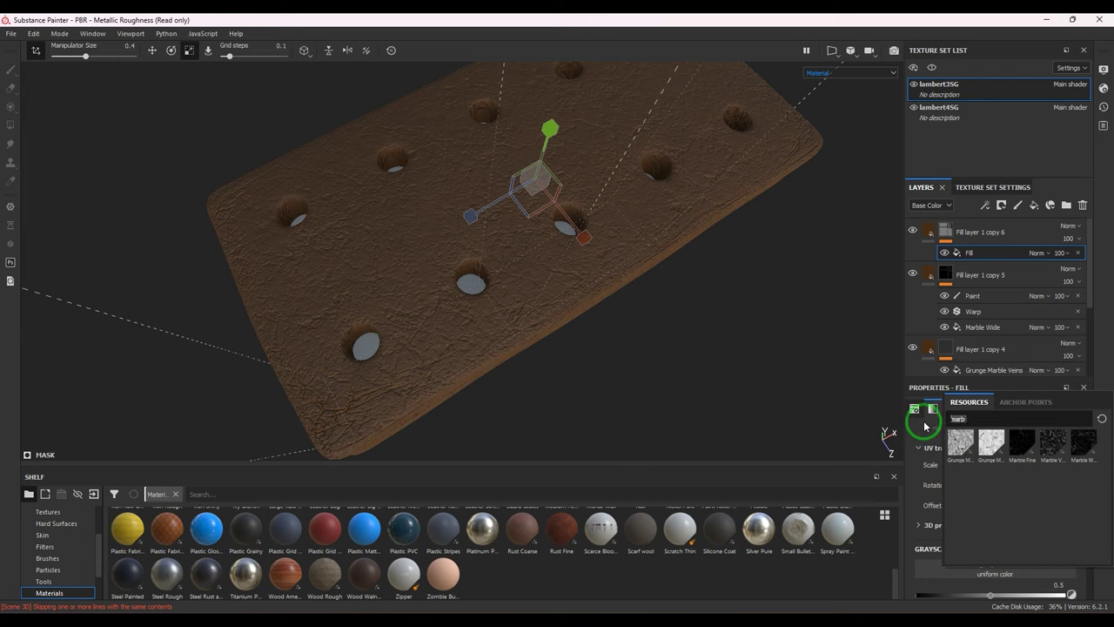
{"action": "key", "text": "BackSpace"}
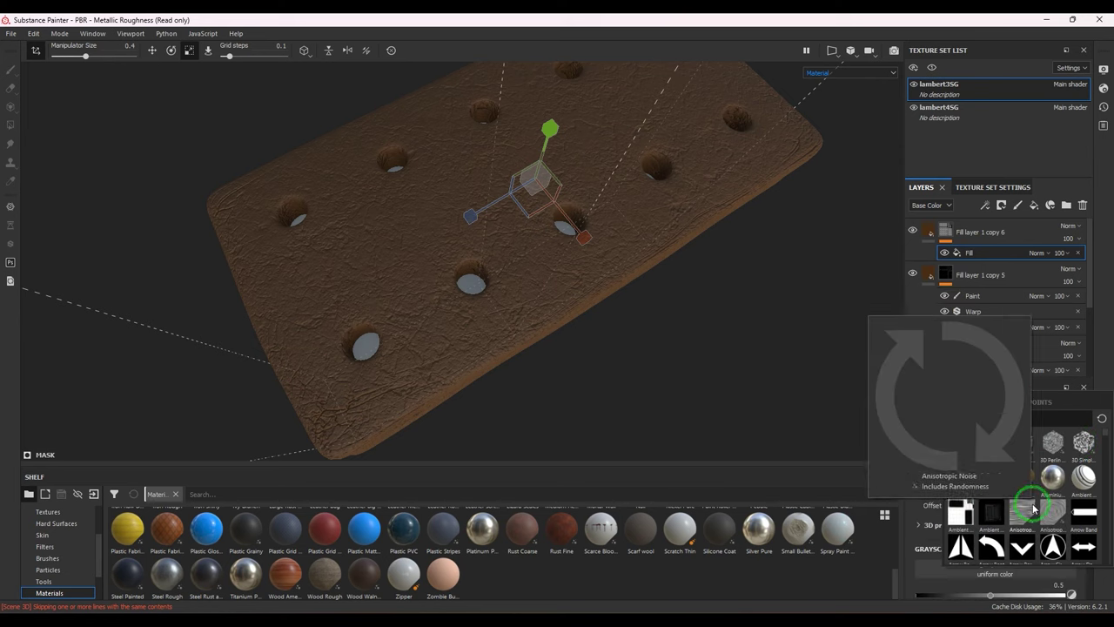
{"action": "scroll", "coordinate": [997, 514], "scroll_direction": "down", "scroll_amount": 5}
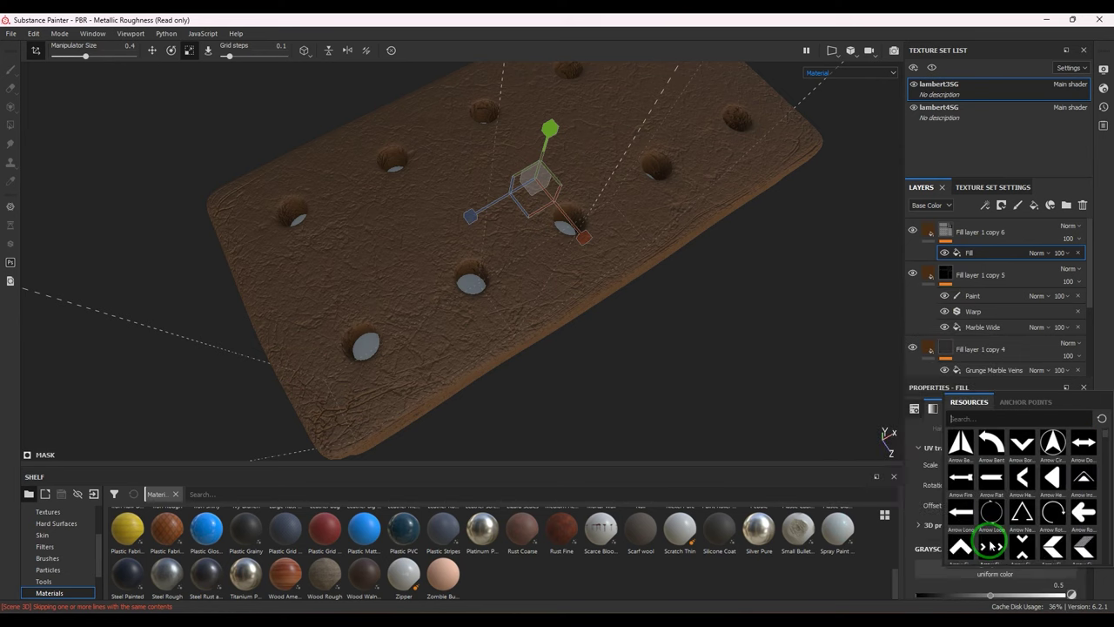
{"action": "scroll", "coordinate": [1000, 518], "scroll_direction": "down", "scroll_amount": 3}
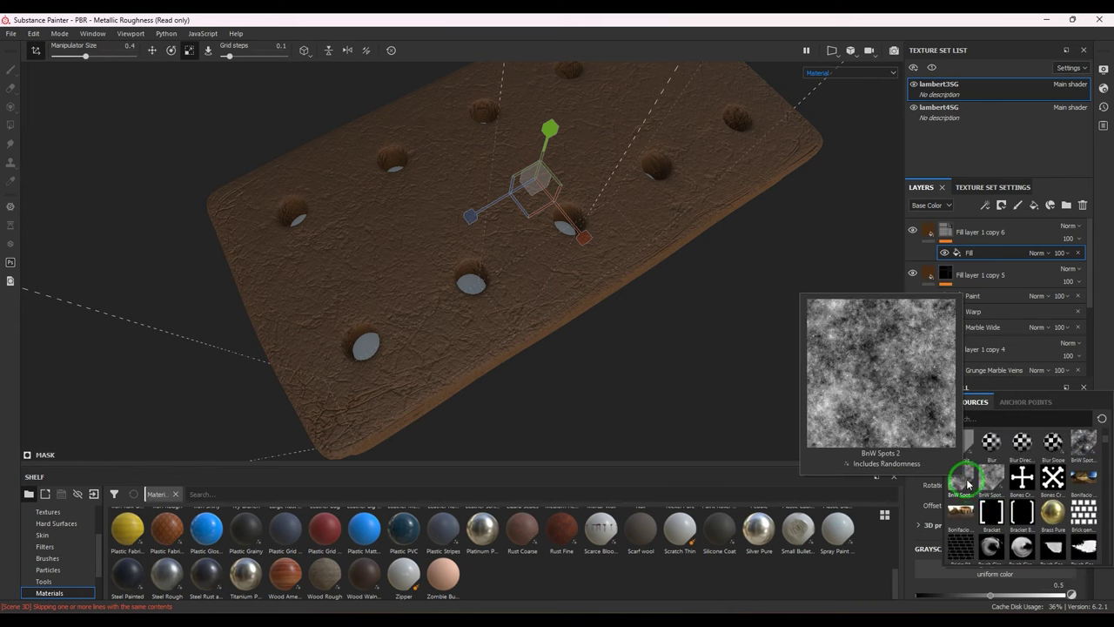
{"action": "mouse_move", "coordinate": [986, 484]}
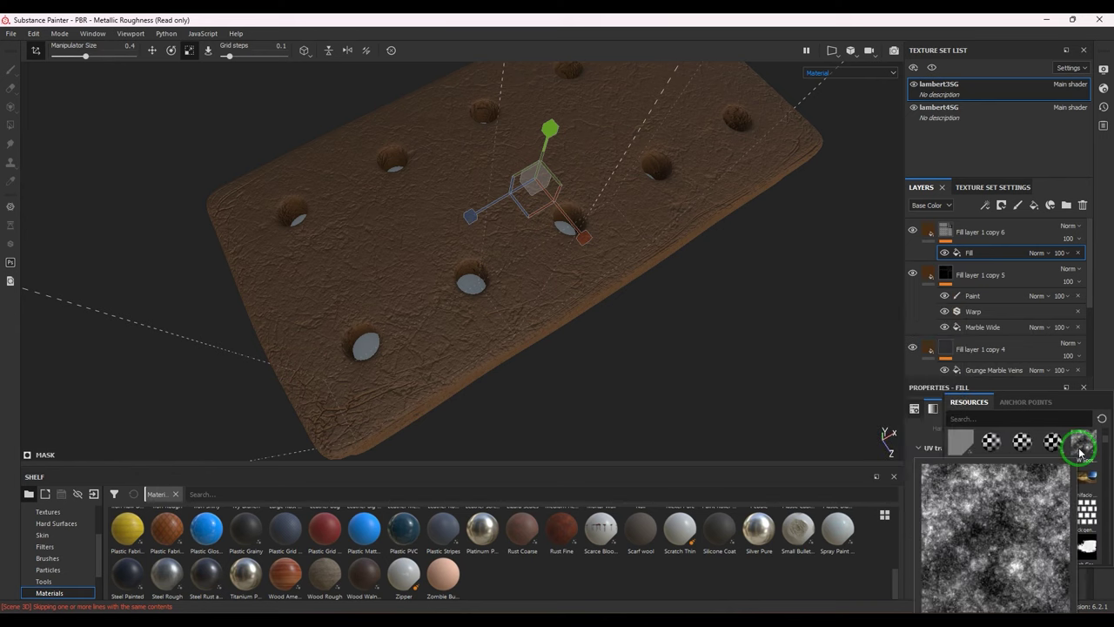
{"action": "left_click", "coordinate": [1081, 446]}
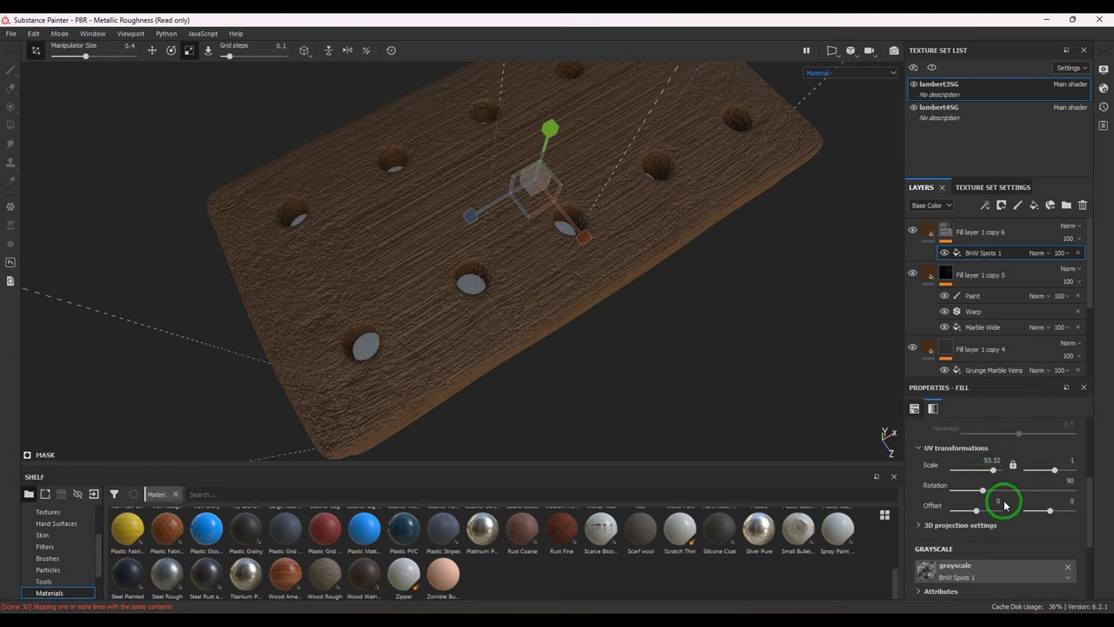
- Switch the BnW Spots 1 mask fill to UV projection, set its first UV scale value to 1, and check it on the biscuit
{"action": "scroll", "coordinate": [1006, 505], "scroll_direction": "up", "scroll_amount": 5}
{"action": "left_click", "coordinate": [1000, 449]}
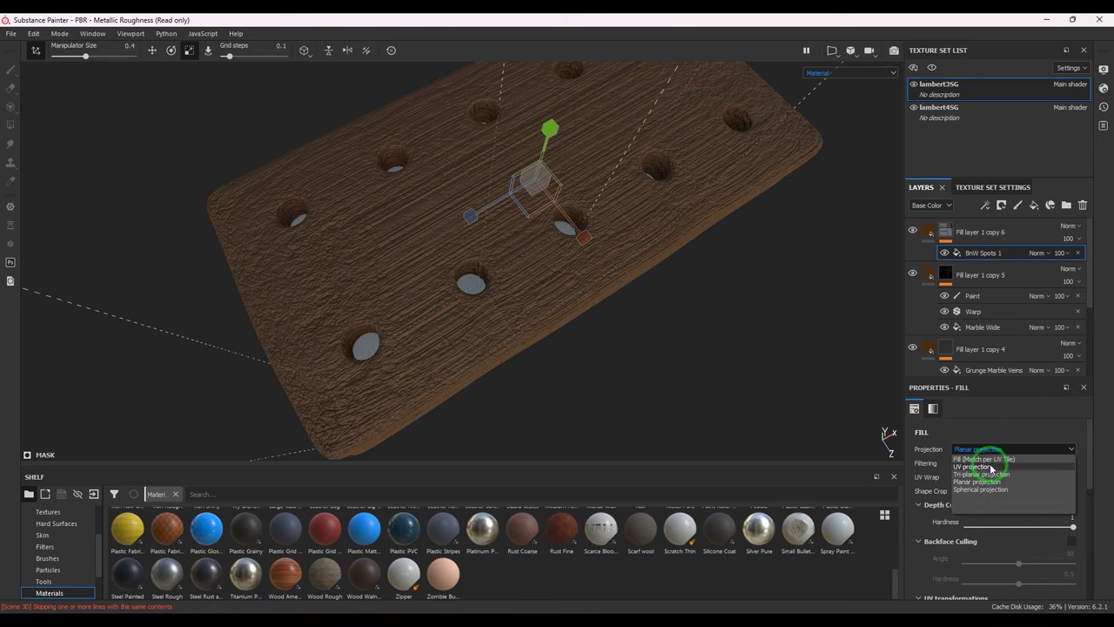
{"action": "left_click", "coordinate": [991, 468]}
{"action": "left_click", "coordinate": [1010, 505]}
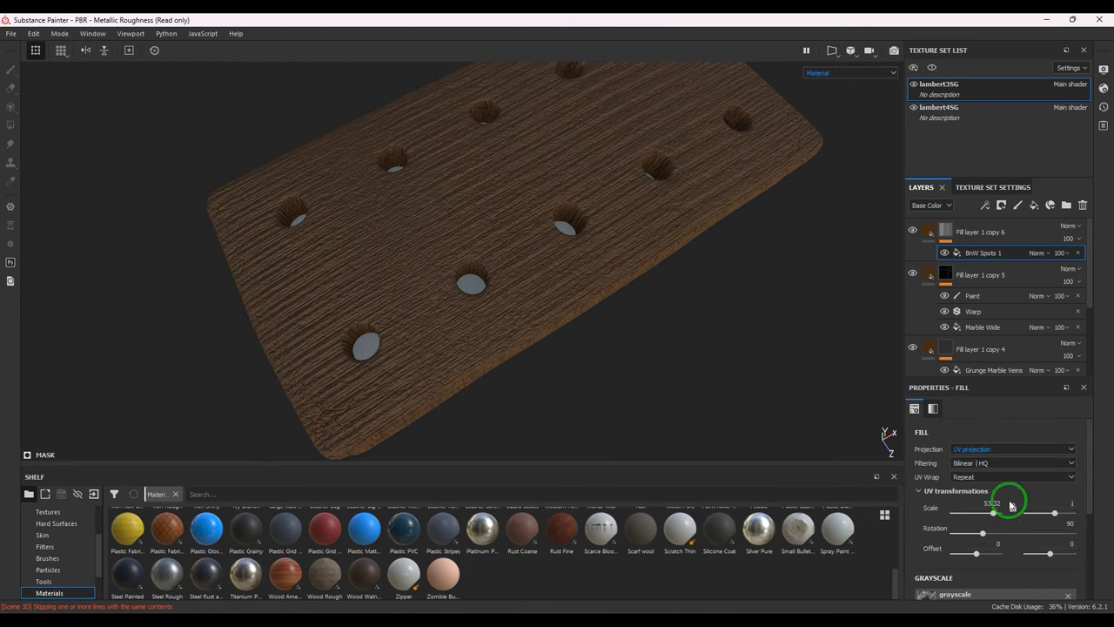
{"action": "type", "text": "1"}
{"action": "key", "text": "Return"}
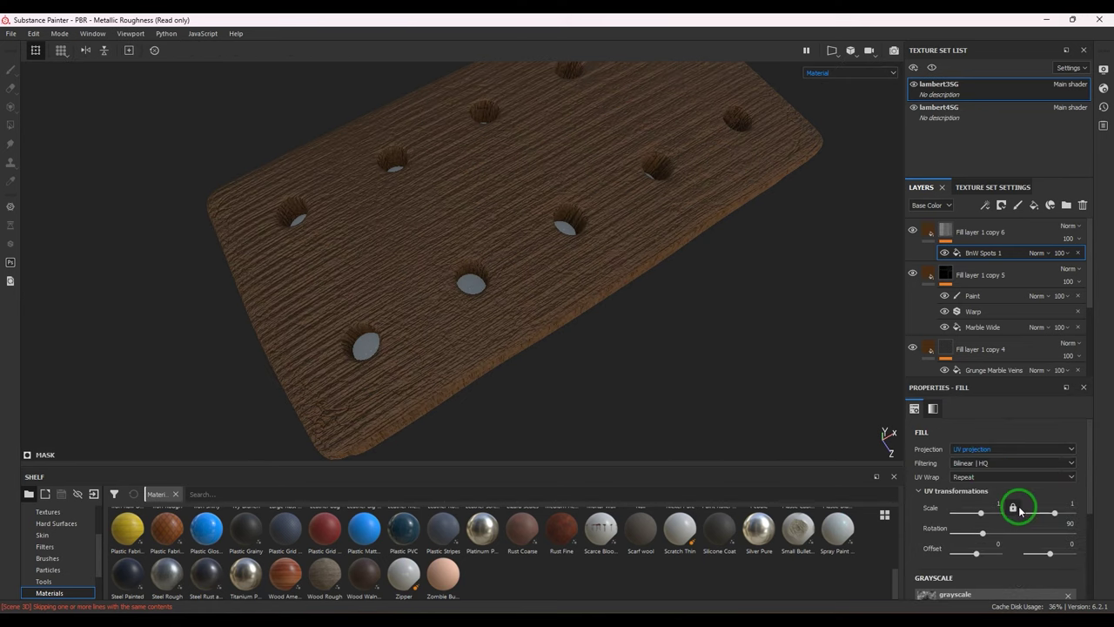
{"action": "left_click_drag", "start_coordinate": [548, 333], "coordinate": [530, 269], "text": "alt"}
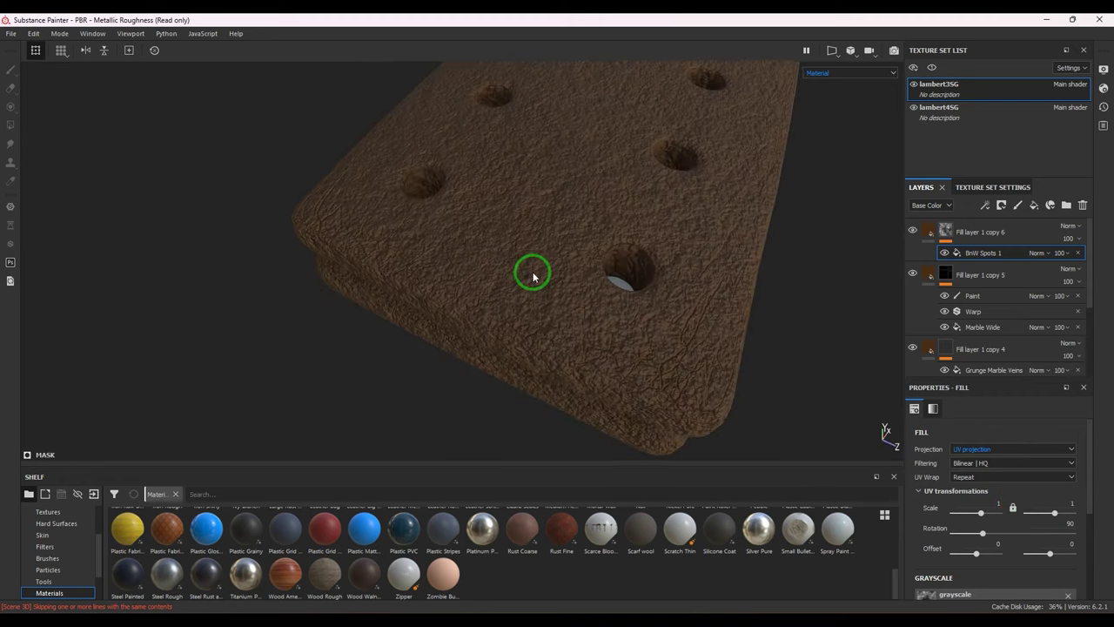
- Replace the BnW Spots 1 texture in the mask of Fill layer 1 copy 6 with Dirt 2
{"action": "scroll", "coordinate": [1010, 492], "scroll_direction": "down", "scroll_amount": 4}
{"action": "left_click", "coordinate": [1007, 453]}
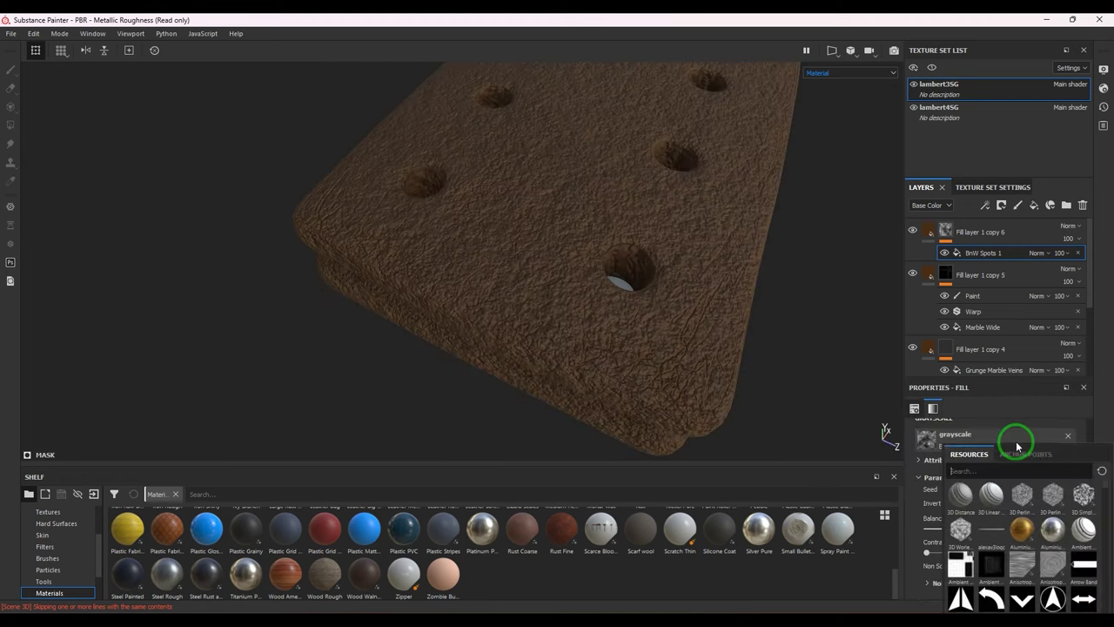
{"action": "scroll", "coordinate": [1023, 570], "scroll_direction": "down", "scroll_amount": 5}
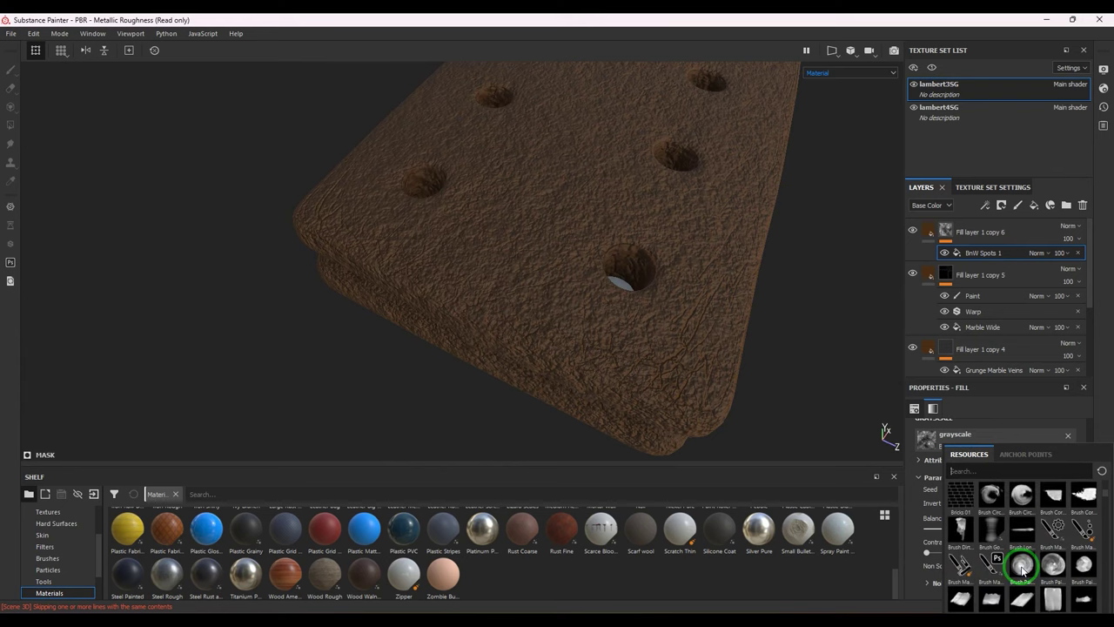
{"action": "scroll", "coordinate": [1023, 570], "scroll_direction": "down", "scroll_amount": 8}
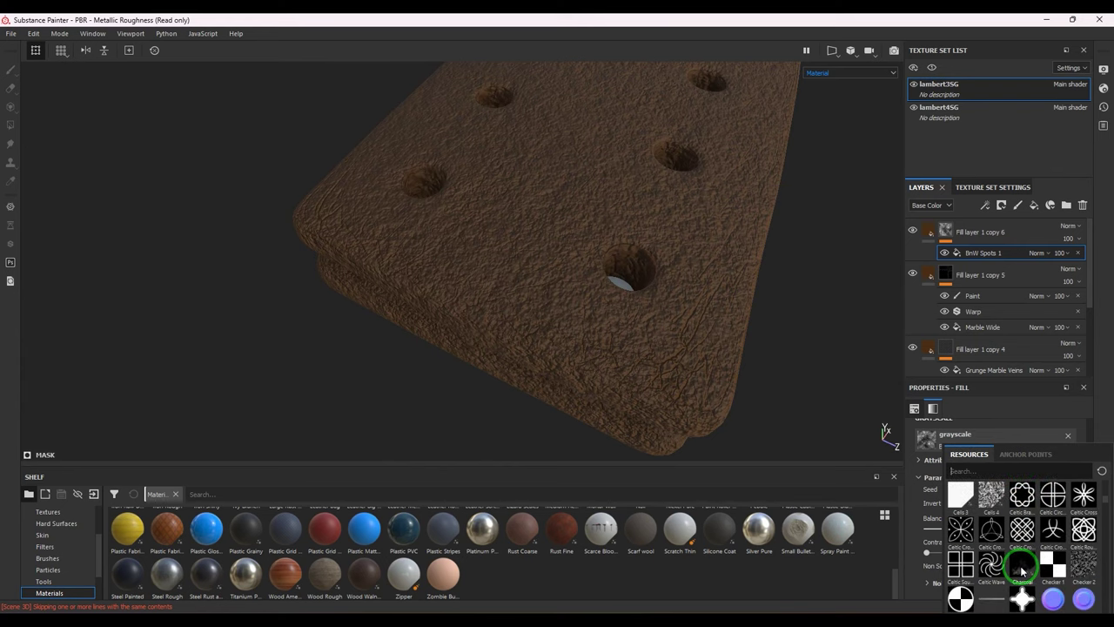
{"action": "scroll", "coordinate": [1023, 570], "scroll_direction": "down", "scroll_amount": 6}
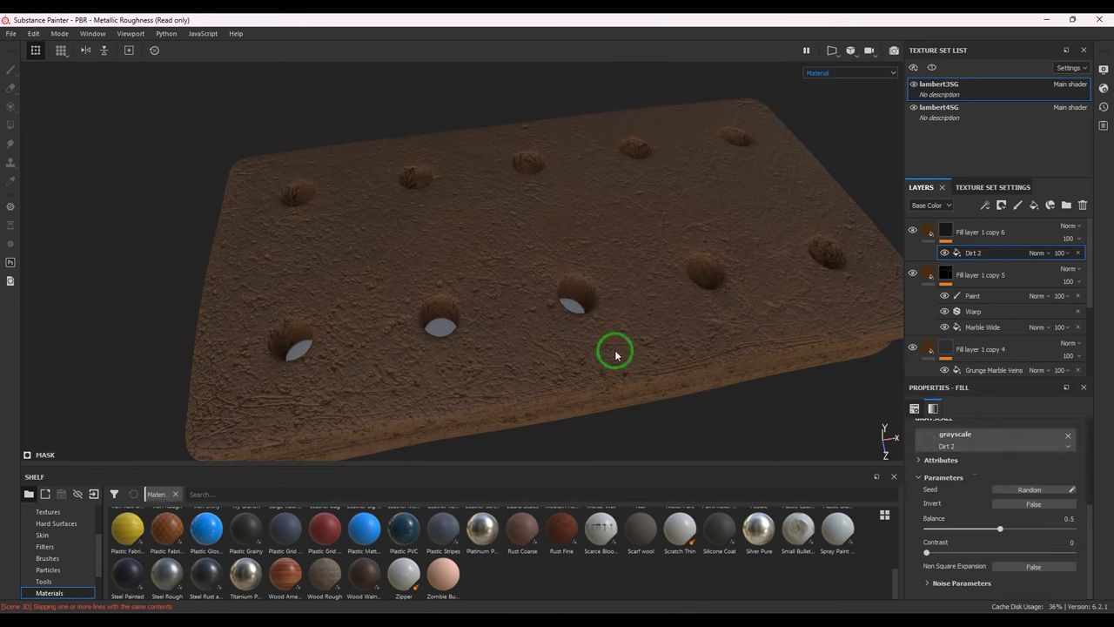
- Set the UV scale of the Dirt 2 mask fill to 2 and check it on the biscuit
{"action": "scroll", "coordinate": [970, 531], "scroll_direction": "up", "scroll_amount": 2}
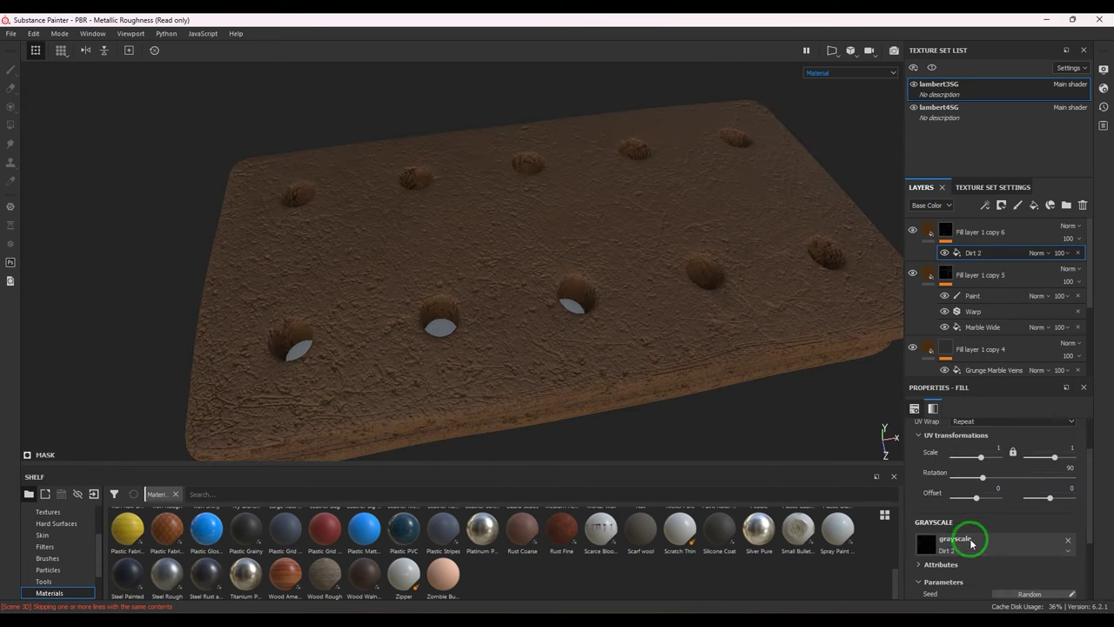
{"action": "left_click", "coordinate": [1013, 452]}
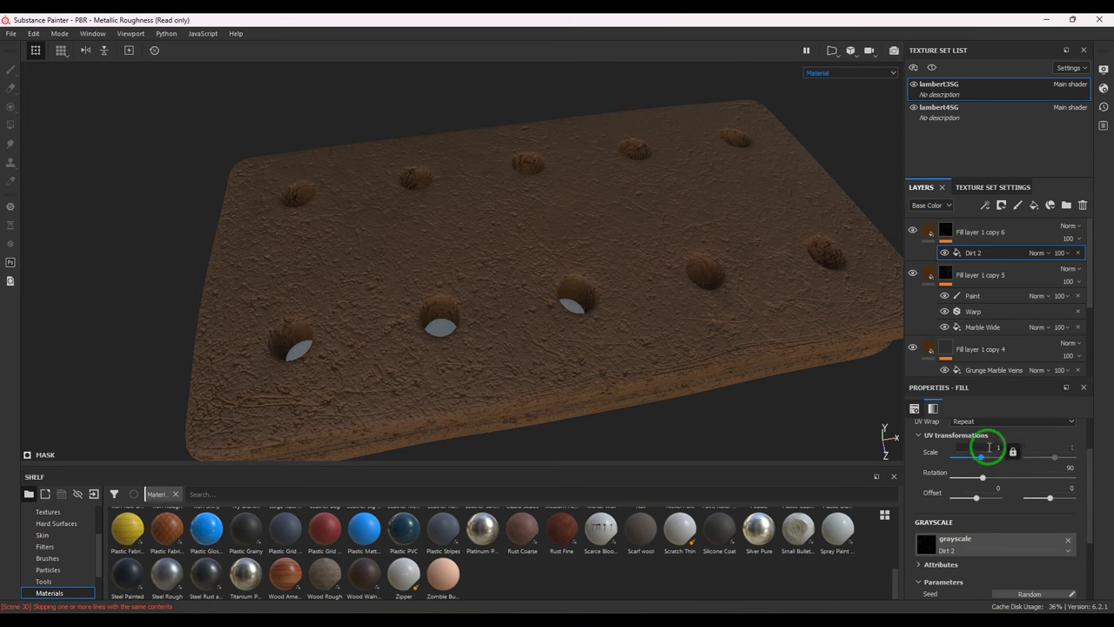
{"action": "key", "text": "Return"}
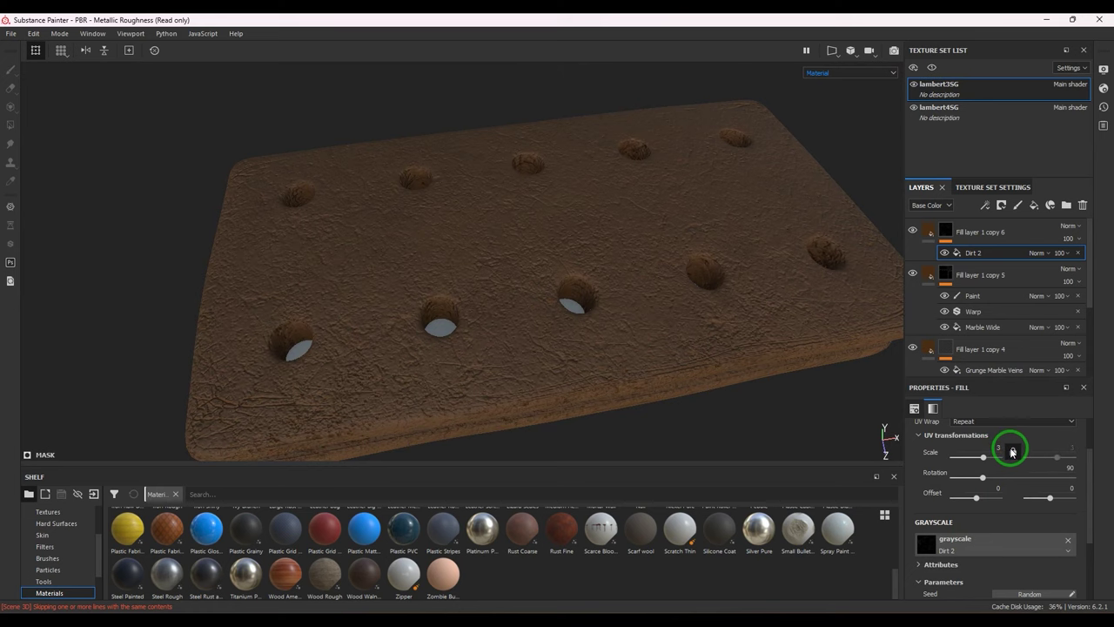
{"action": "left_click", "coordinate": [1006, 452]}
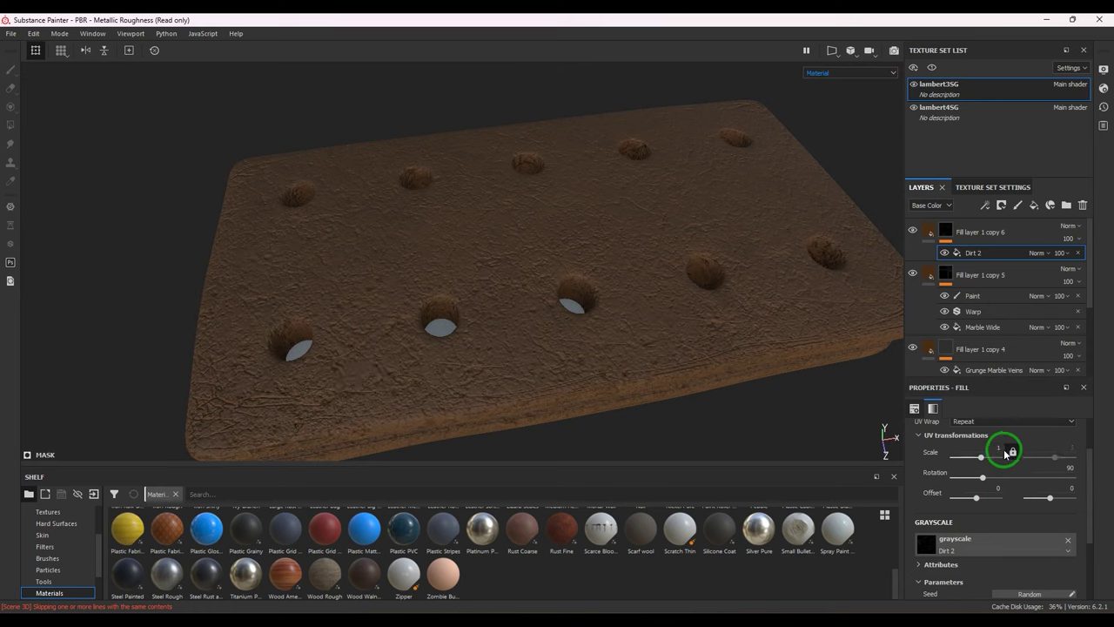
{"action": "left_click", "coordinate": [998, 447]}
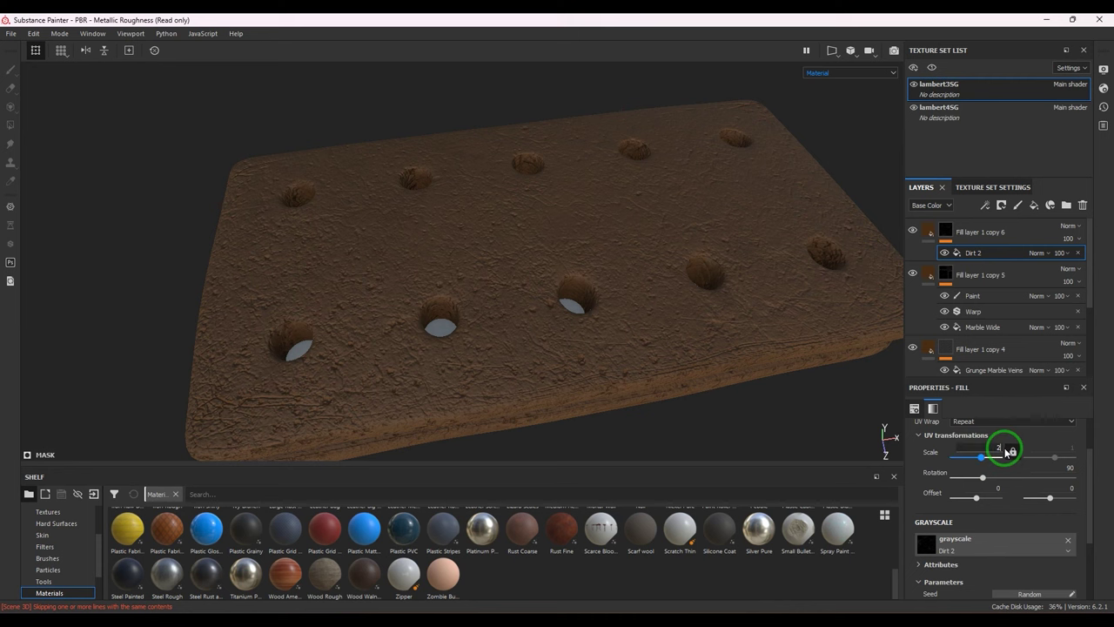
{"action": "left_click_drag", "start_coordinate": [502, 302], "coordinate": [549, 313], "text": "alt"}
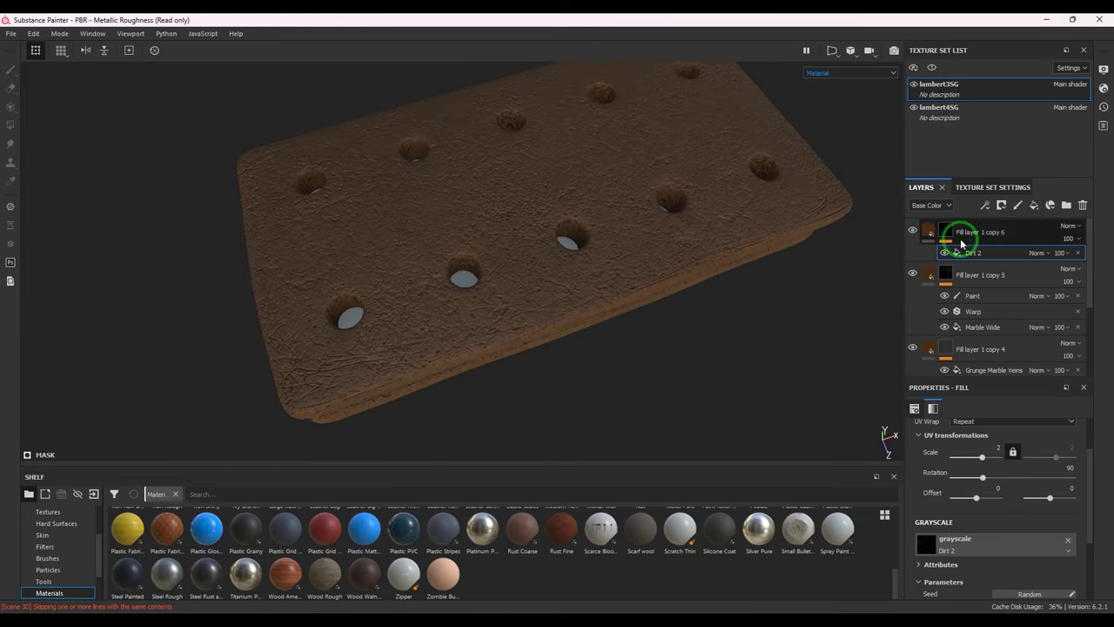
- Duplicate Fill layer 1 copy 6 and replace the Dirt 2 texture in the duplicate's mask with Dirt 3
{"action": "left_click", "coordinate": [1019, 234]}
{"action": "key", "text": "ctrl+d"}
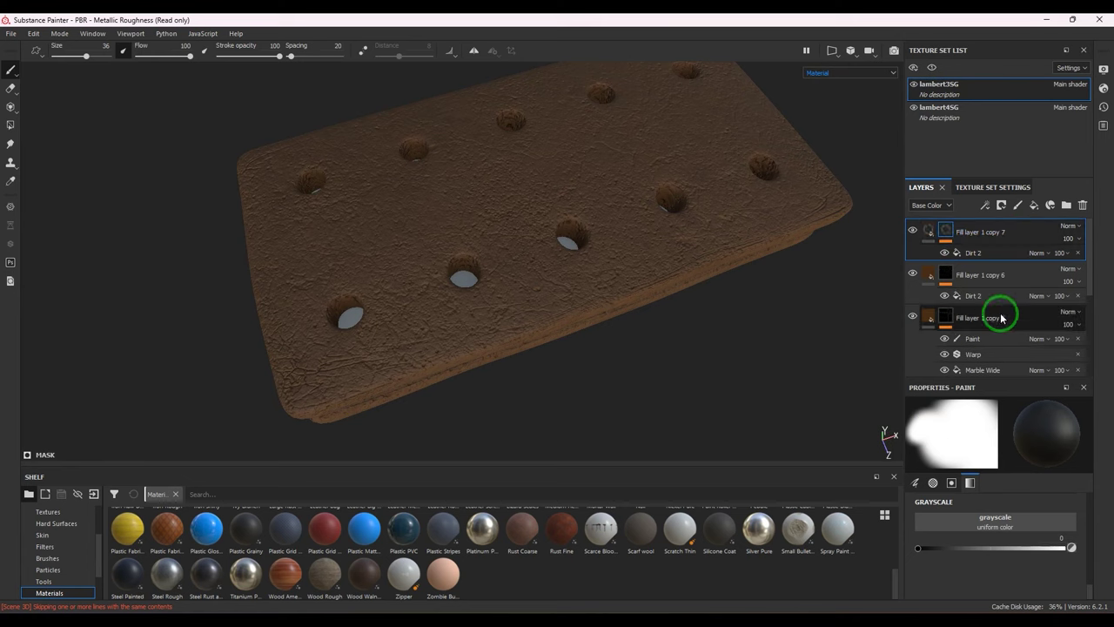
{"action": "left_click", "coordinate": [993, 253]}
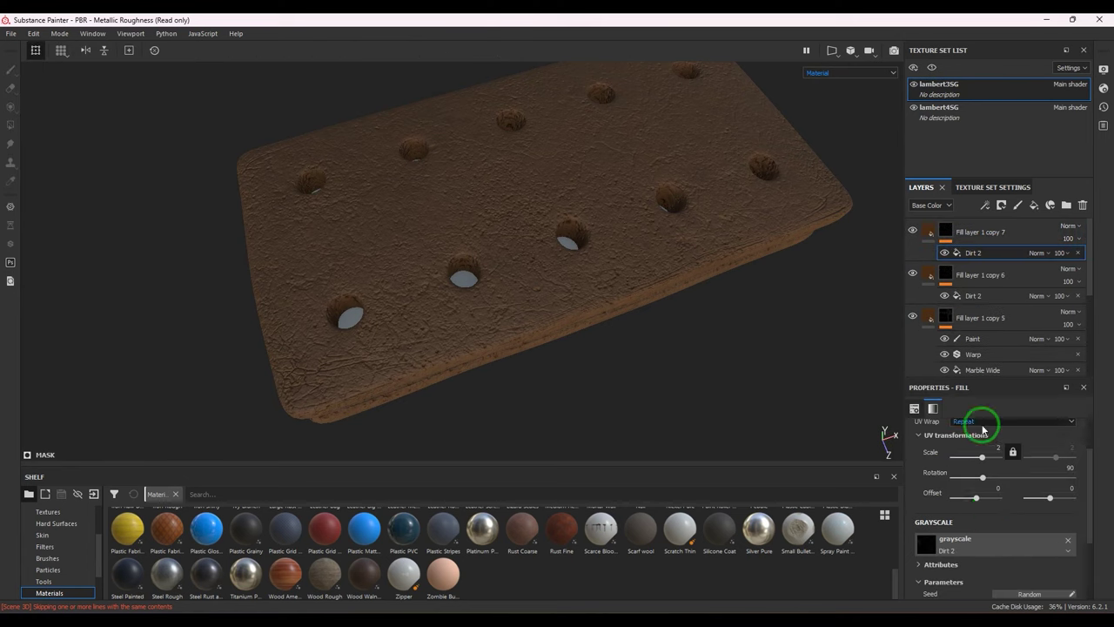
{"action": "left_click", "coordinate": [1060, 546]}
{"action": "left_click", "coordinate": [1007, 543]}
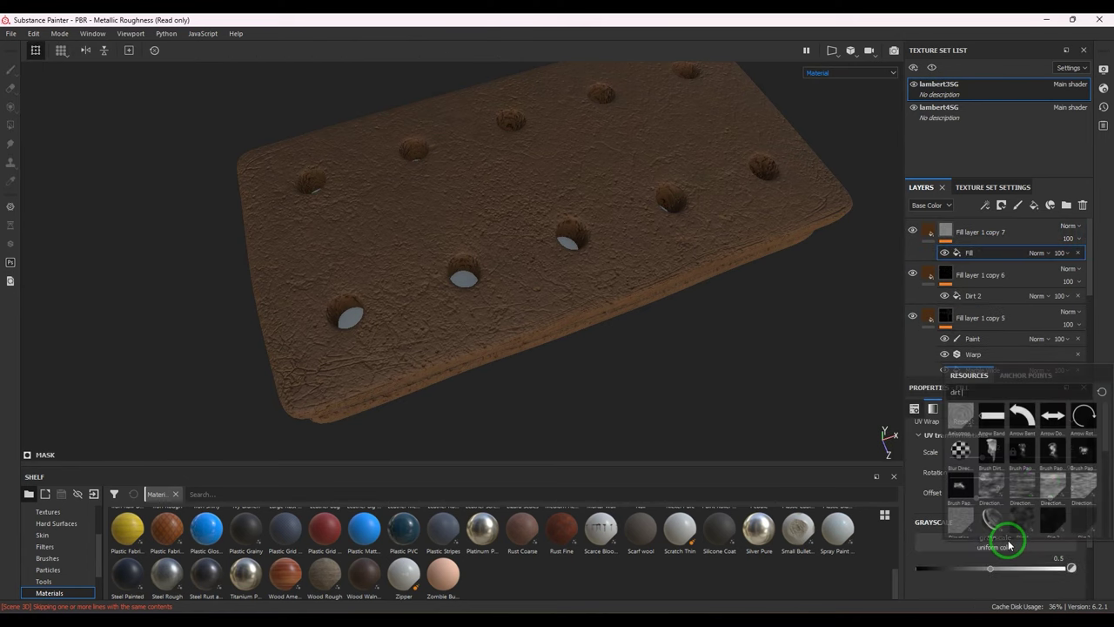
{"action": "left_click", "coordinate": [1080, 519]}
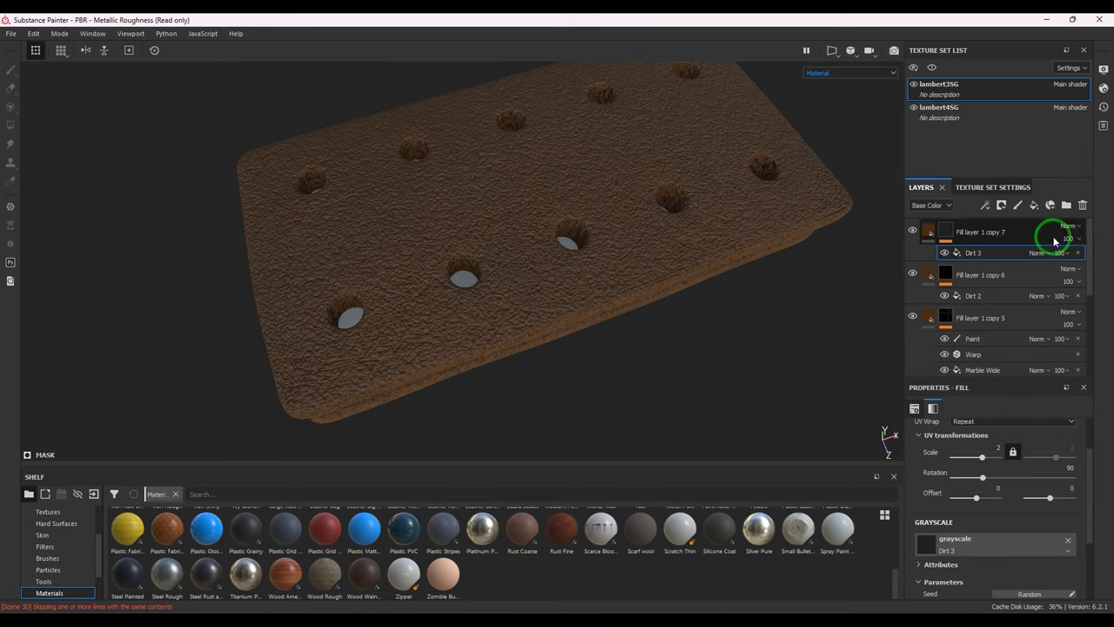
- Lower the Height channel opacity of Fill layer 1 copy 7 to 39, checking the relief up close
{"action": "left_click", "coordinate": [932, 205]}
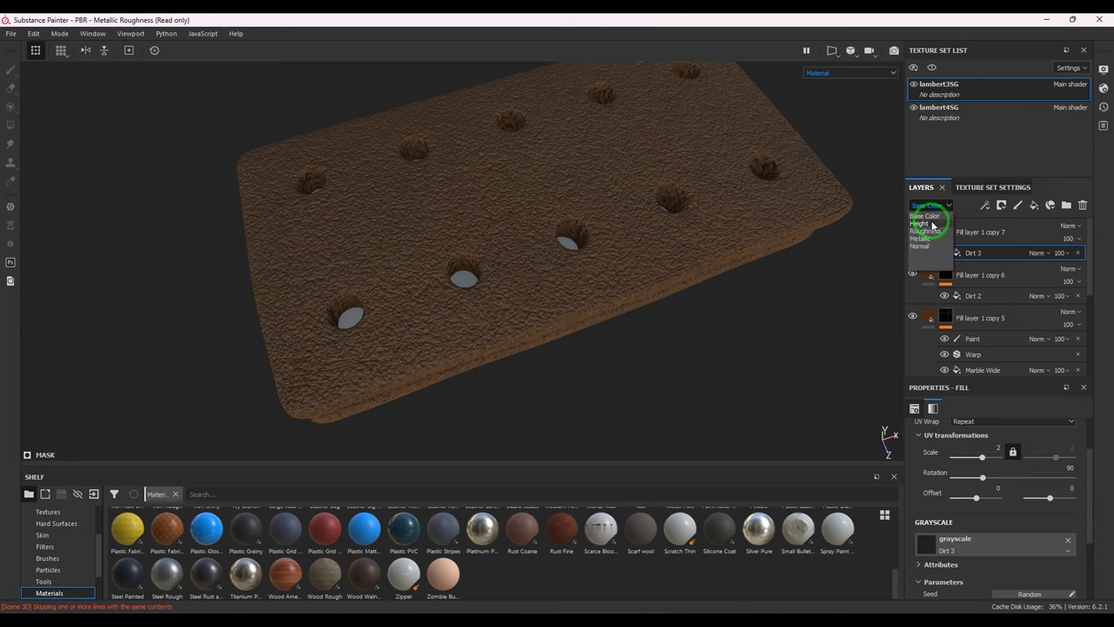
{"action": "left_click", "coordinate": [926, 218]}
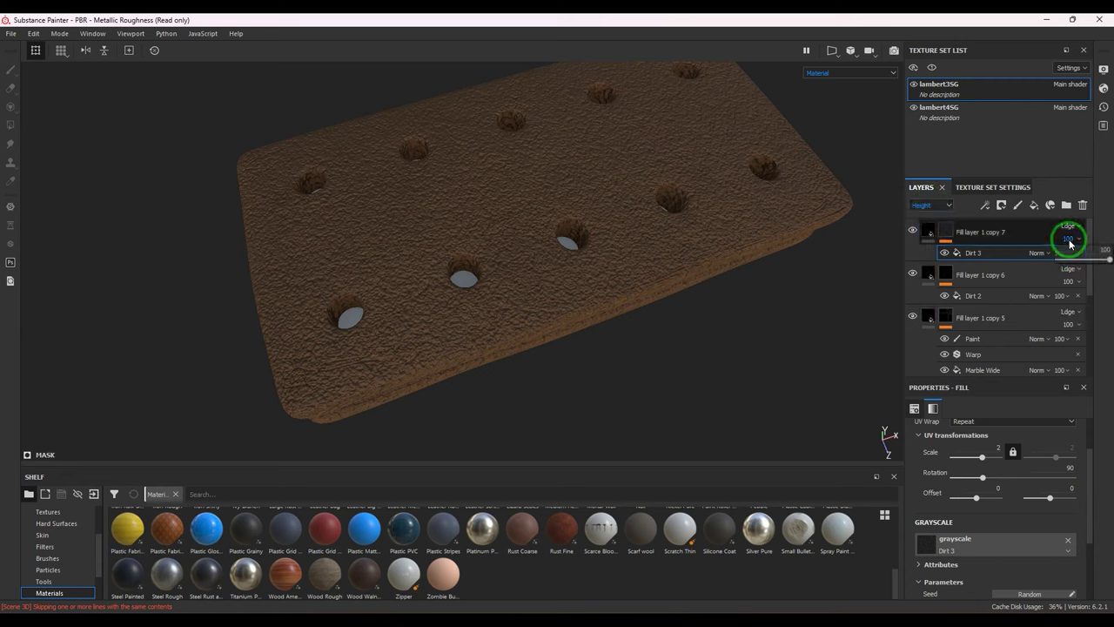
{"action": "left_click_drag", "start_coordinate": [1070, 243], "coordinate": [1041, 270]}
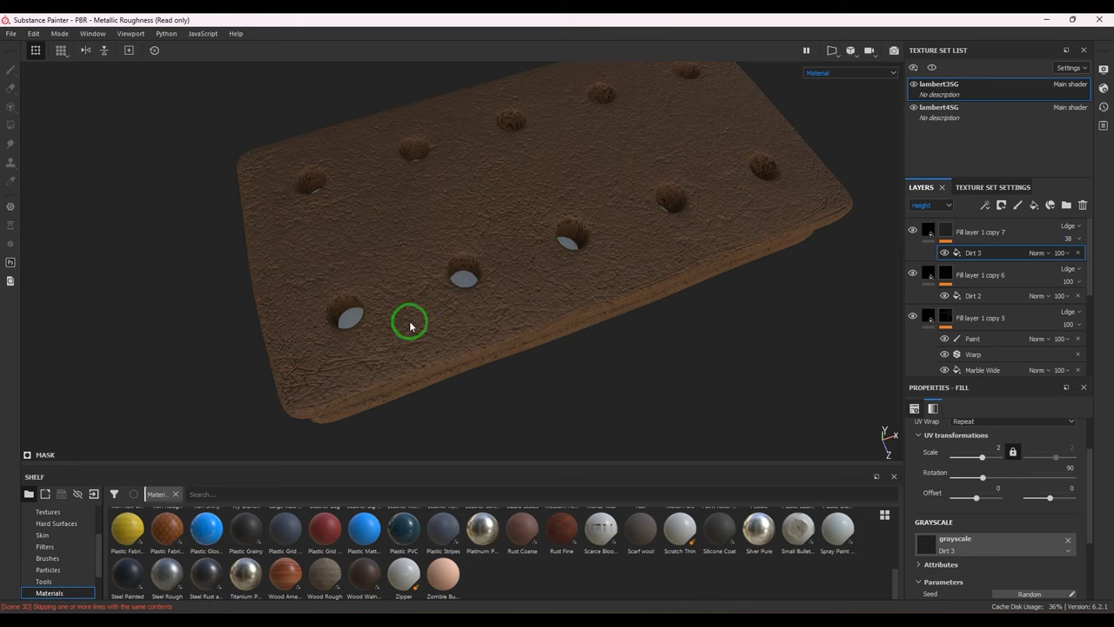
{"action": "left_click_drag", "start_coordinate": [410, 323], "coordinate": [552, 301], "text": "alt"}
{"action": "middle_click_drag", "start_coordinate": [552, 301], "coordinate": [717, 168], "text": "alt"}
{"action": "right_click_drag", "start_coordinate": [717, 168], "coordinate": [815, 355], "text": "alt"}
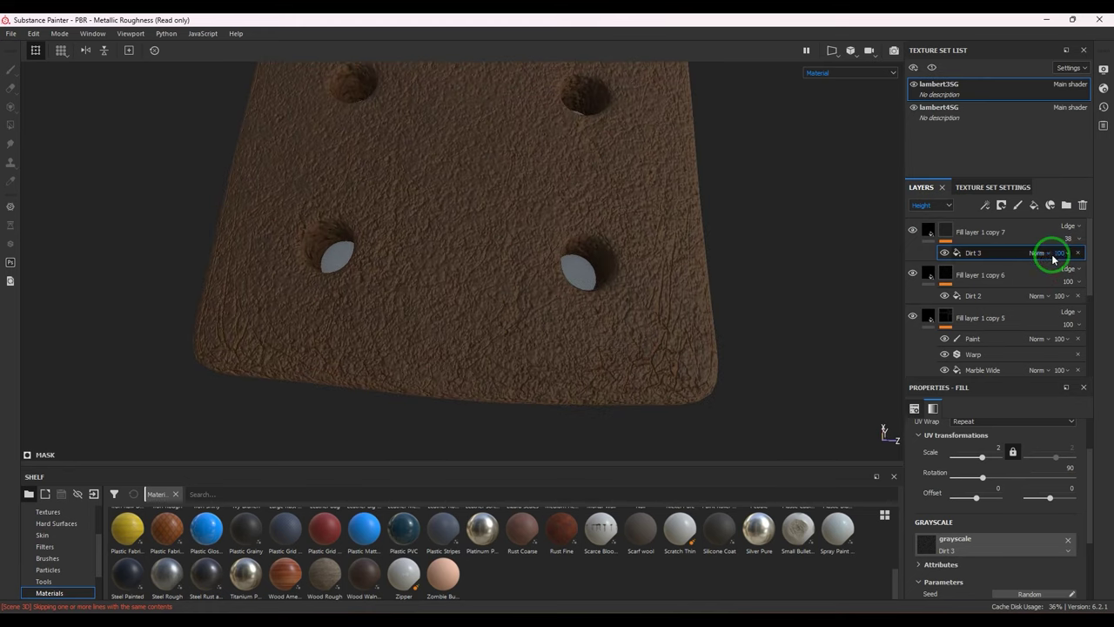
{"action": "left_click_drag", "start_coordinate": [1066, 240], "coordinate": [1058, 264]}
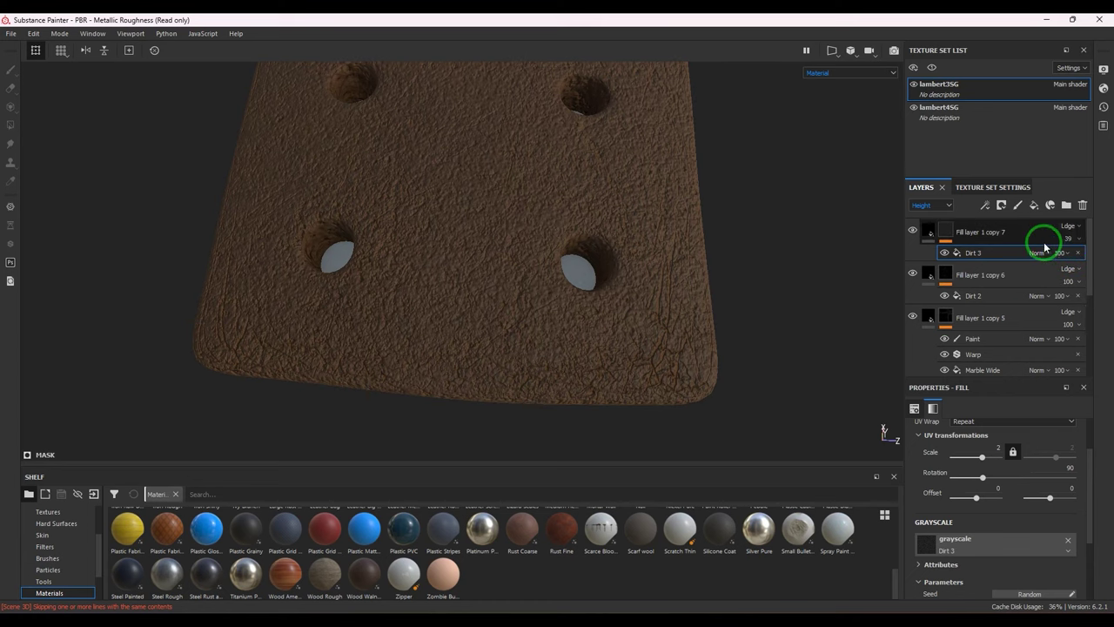
- Try different UV scales on the Dirt 3 mask fill of Fill layer 1 copy 7 and settle on 1.5
{"action": "left_click", "coordinate": [951, 233]}
{"action": "left_click", "coordinate": [951, 231]}
{"action": "scroll", "coordinate": [982, 521], "scroll_direction": "up", "scroll_amount": 2}
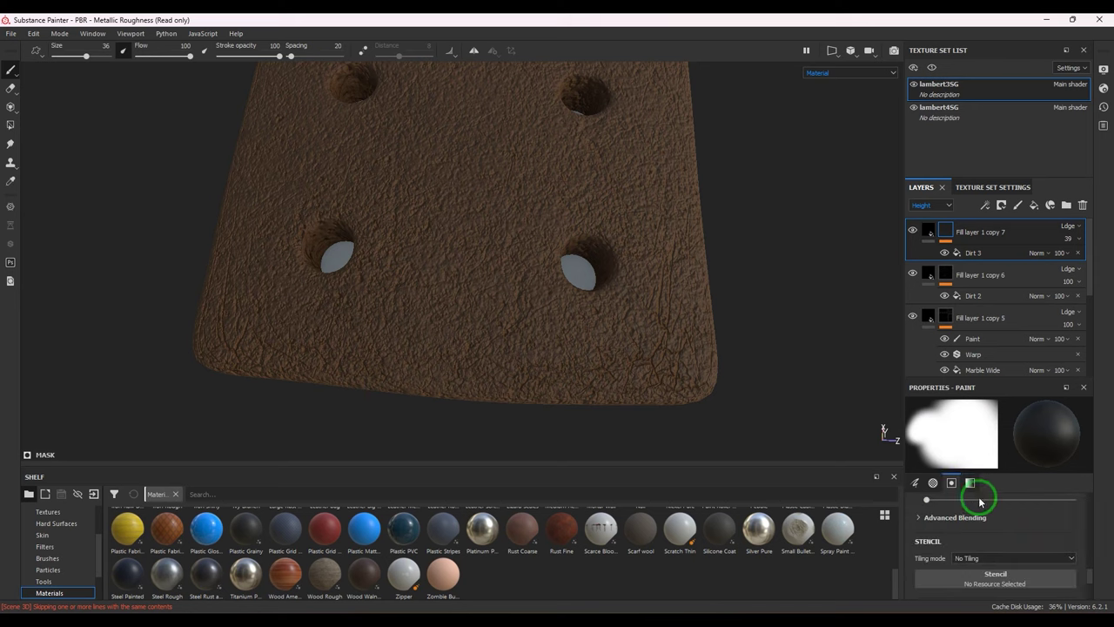
{"action": "left_click", "coordinate": [989, 256]}
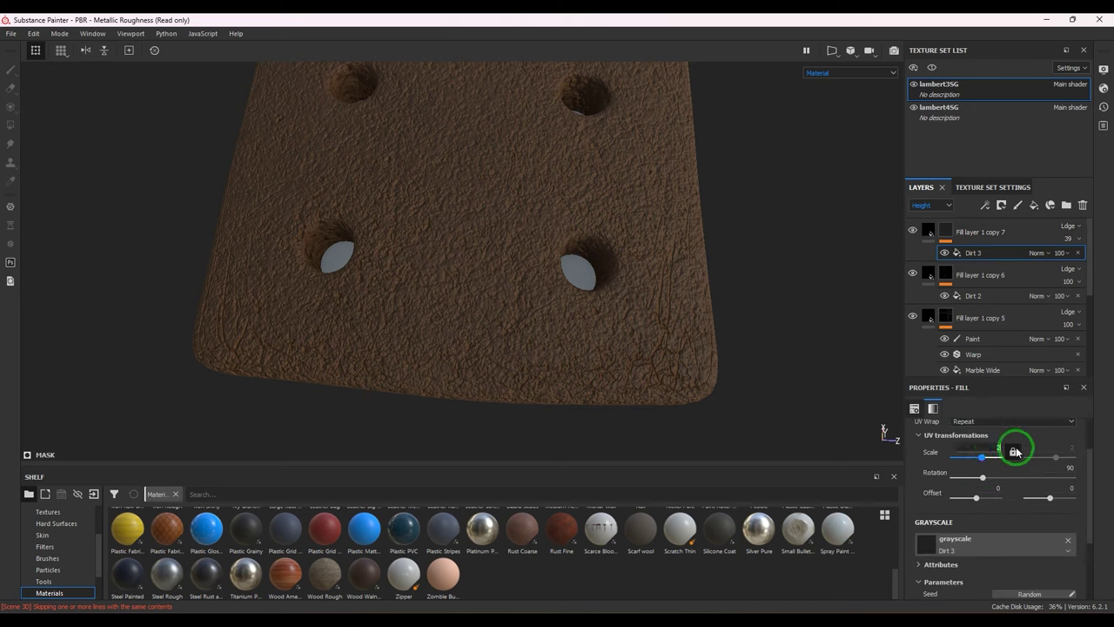
{"action": "key", "text": "Return"}
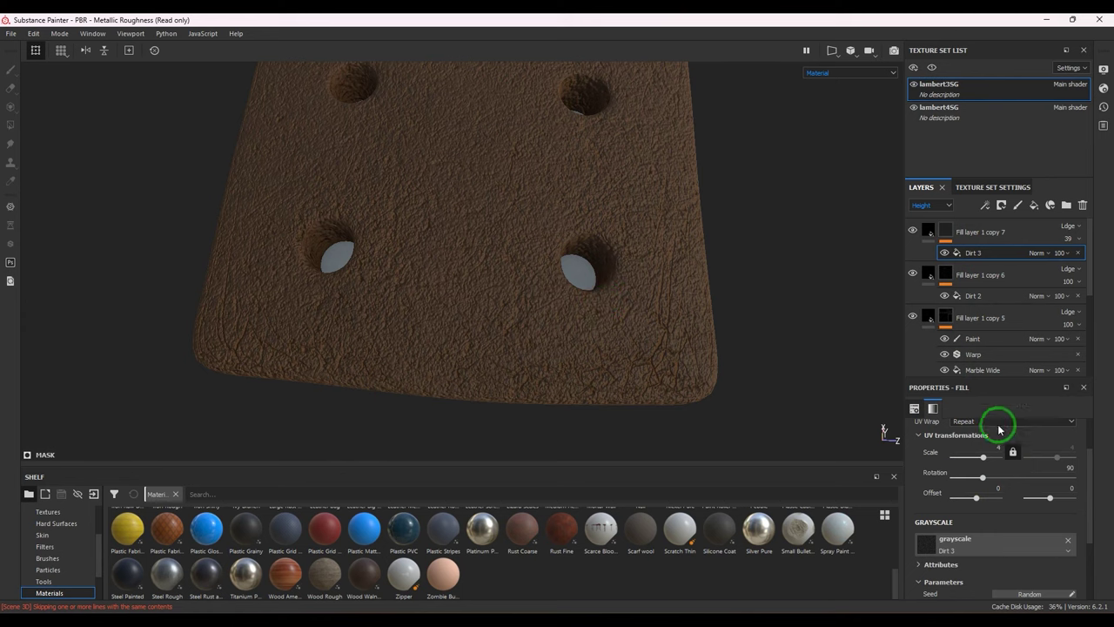
{"action": "key", "text": "ctrl+z"}
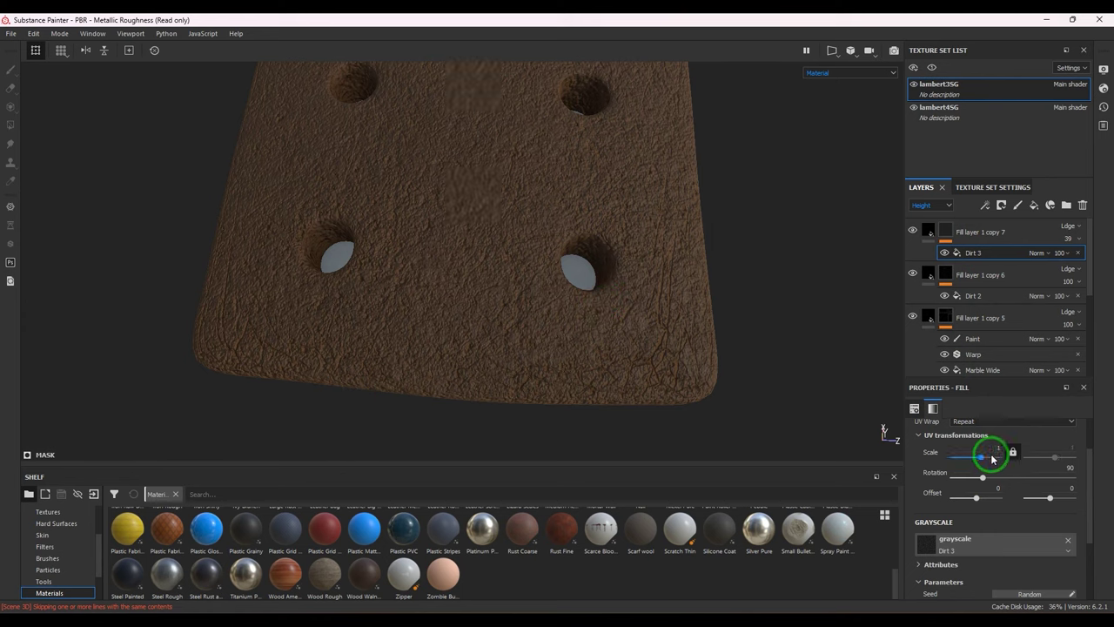
{"action": "type", "text": "2"}
{"action": "key", "text": "Return"}
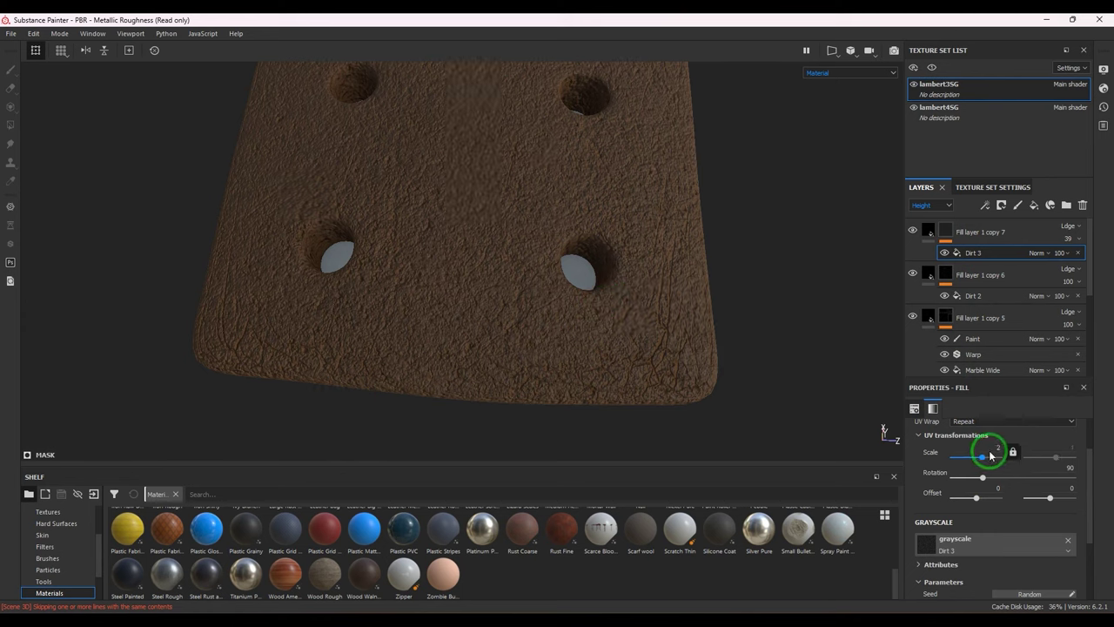
{"action": "left_click", "coordinate": [1013, 452]}
{"action": "left_click_drag", "start_coordinate": [993, 449], "coordinate": [1012, 450]}
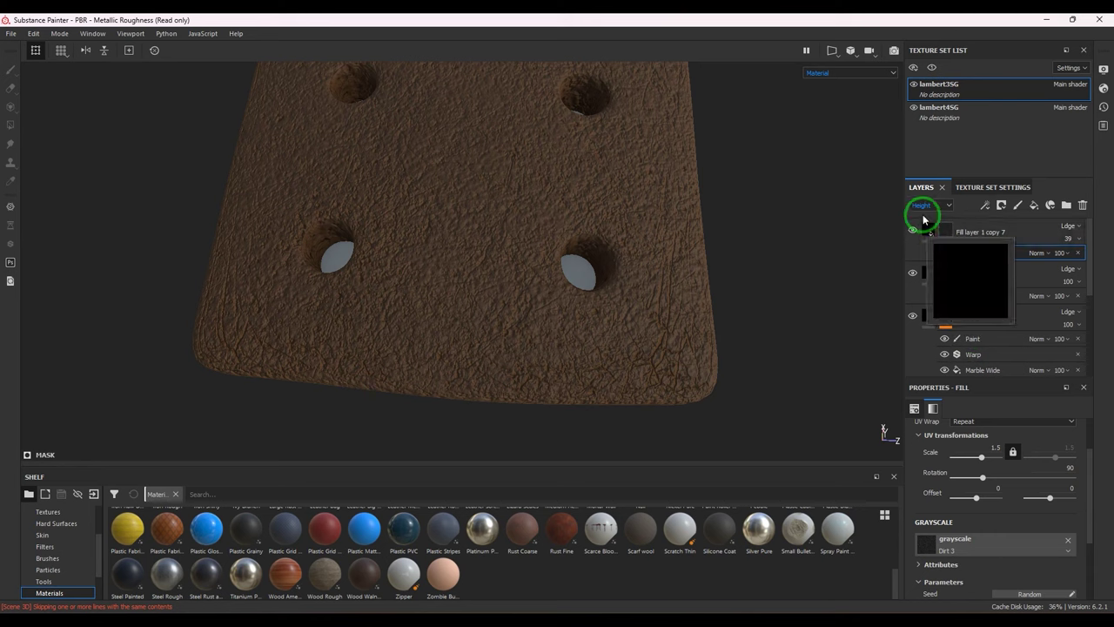
- Make the base color of Fill layer 1 copy 7 a slightly lighter brown and check it on the biscuit
{"action": "scroll", "coordinate": [986, 523], "scroll_direction": "down", "scroll_amount": 3}
{"action": "scroll", "coordinate": [988, 525], "scroll_direction": "up", "scroll_amount": 4}
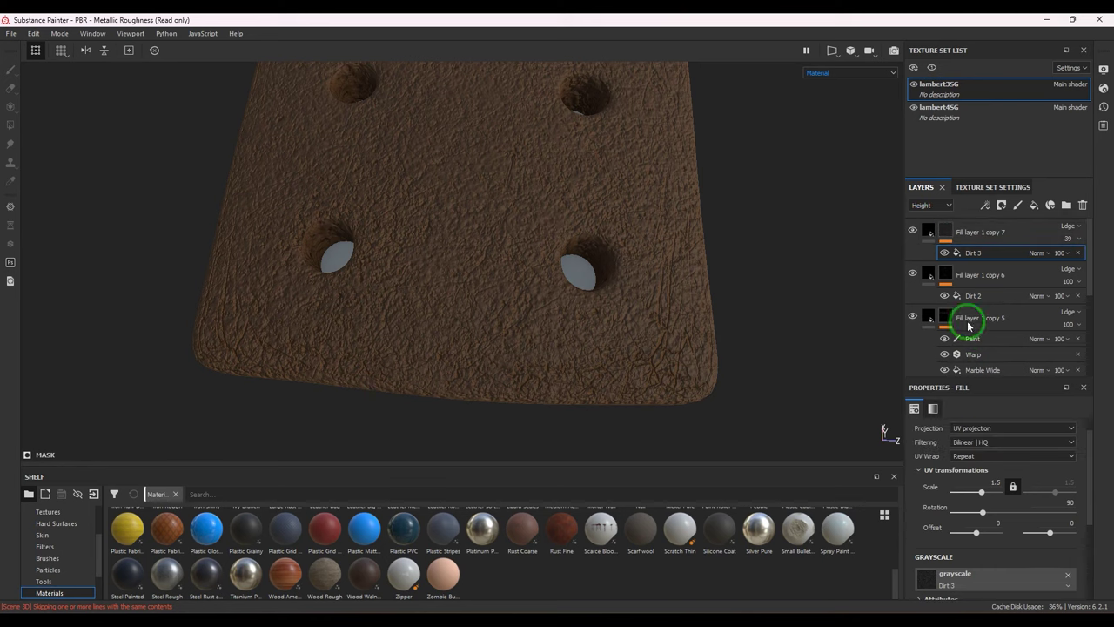
{"action": "left_click", "coordinate": [933, 231]}
{"action": "scroll", "coordinate": [1003, 550], "scroll_direction": "down", "scroll_amount": 3}
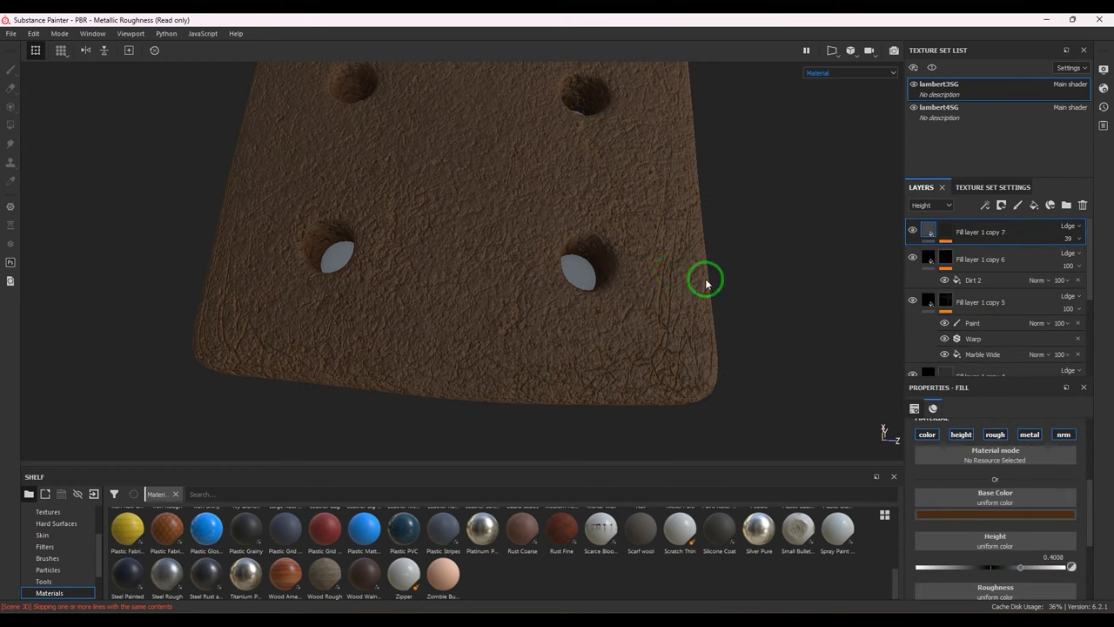
{"action": "left_click_drag", "start_coordinate": [706, 283], "coordinate": [602, 366], "text": "alt"}
{"action": "left_click", "coordinate": [930, 206]}
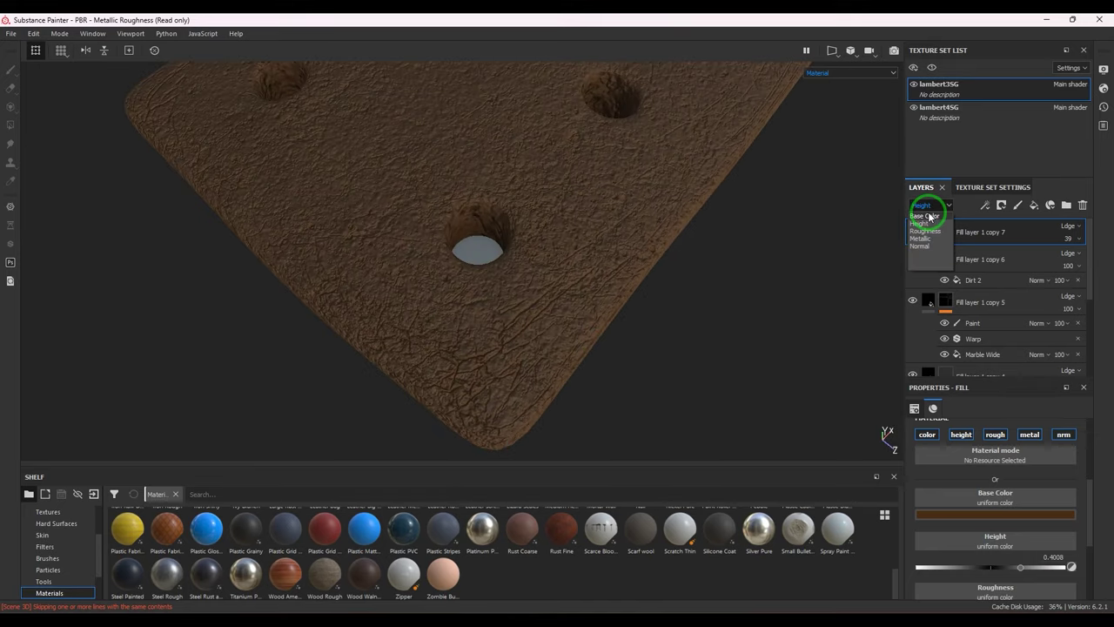
{"action": "left_click", "coordinate": [926, 215]}
{"action": "left_click", "coordinate": [973, 515]}
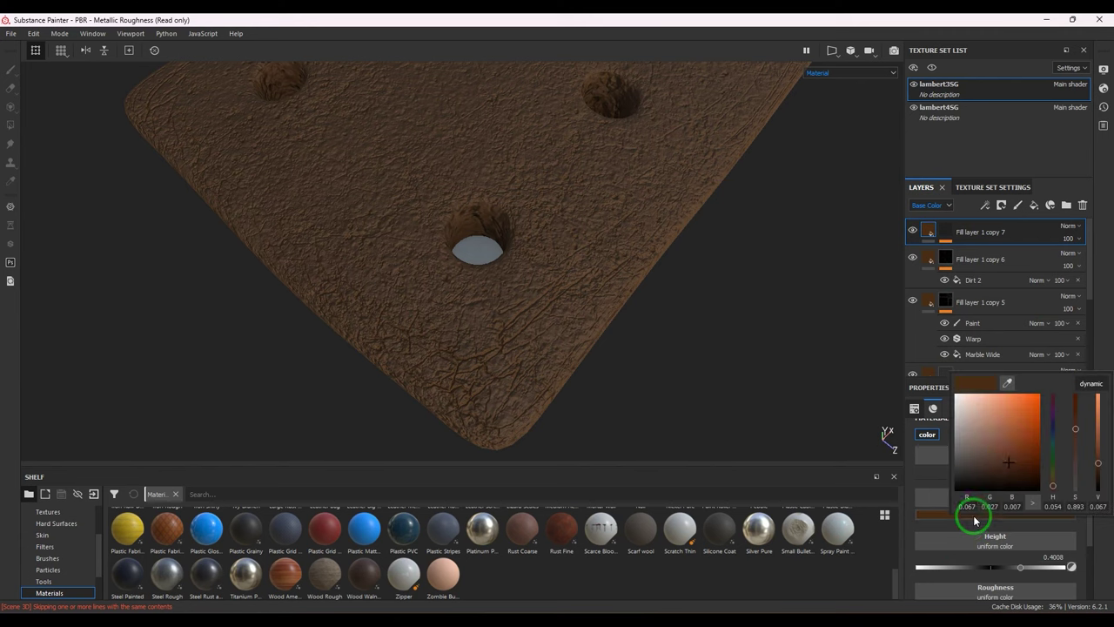
{"action": "left_click_drag", "start_coordinate": [1005, 448], "coordinate": [1013, 453]}
{"action": "scroll", "coordinate": [524, 301], "scroll_direction": "down", "scroll_amount": 5}
{"action": "left_click_drag", "start_coordinate": [523, 300], "coordinate": [697, 411], "text": "alt"}
- Show the Roughness channel in both the layer stack and the 3D view, and examine the roughness of the biscuit and its layers
{"action": "left_click", "coordinate": [929, 229]}
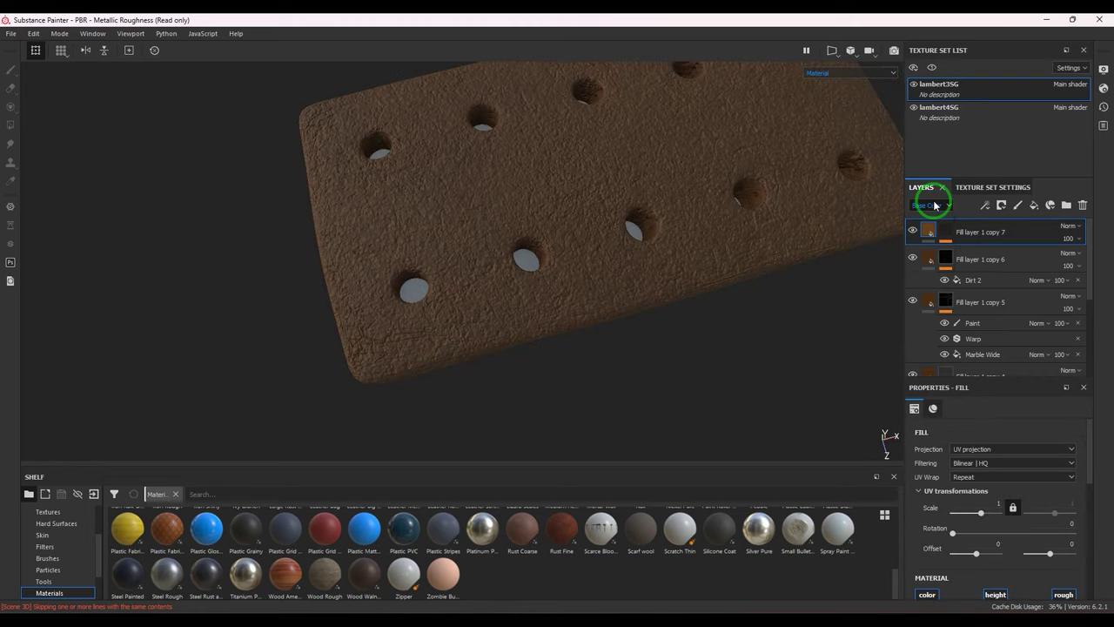
{"action": "left_click", "coordinate": [932, 206]}
{"action": "left_click", "coordinate": [928, 231]}
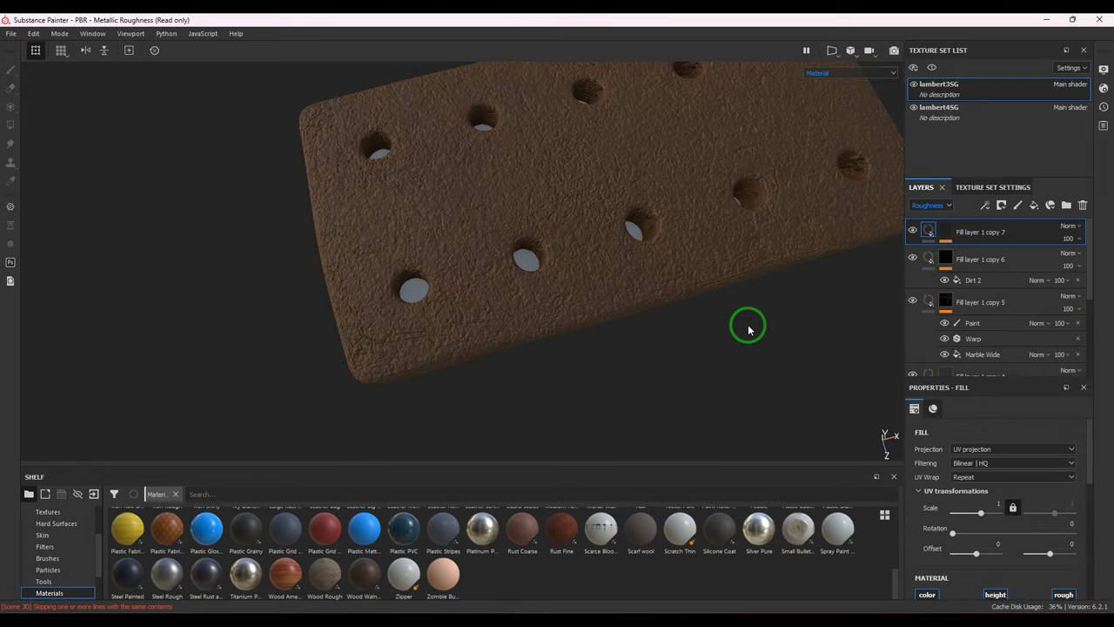
{"action": "left_click", "coordinate": [841, 73]}
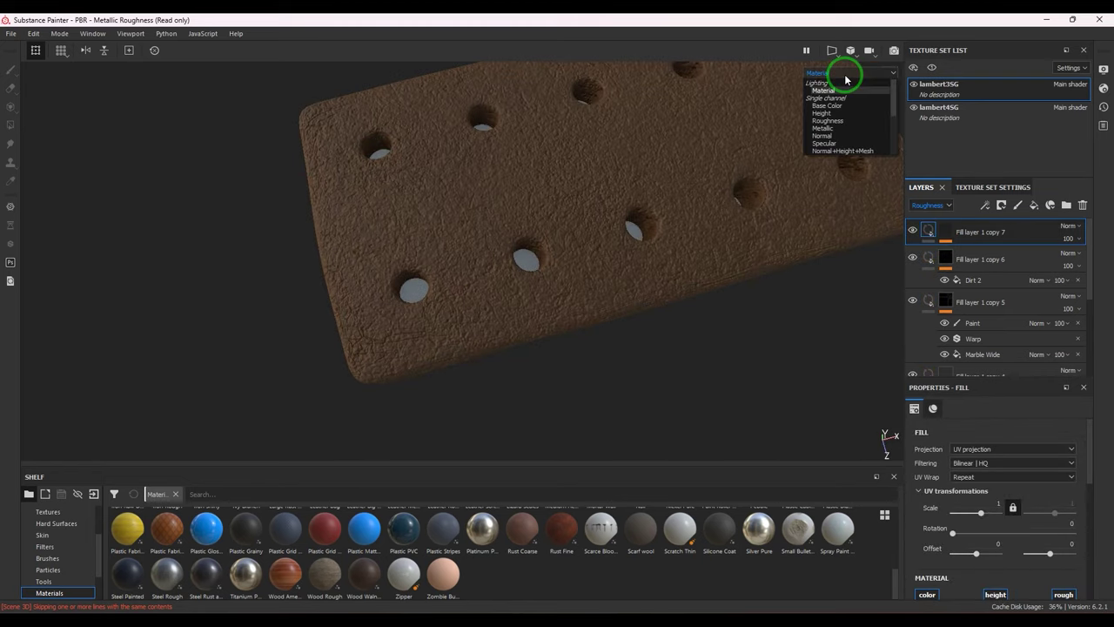
{"action": "left_click", "coordinate": [846, 119]}
{"action": "left_click_drag", "start_coordinate": [804, 195], "coordinate": [690, 263], "text": "alt"}
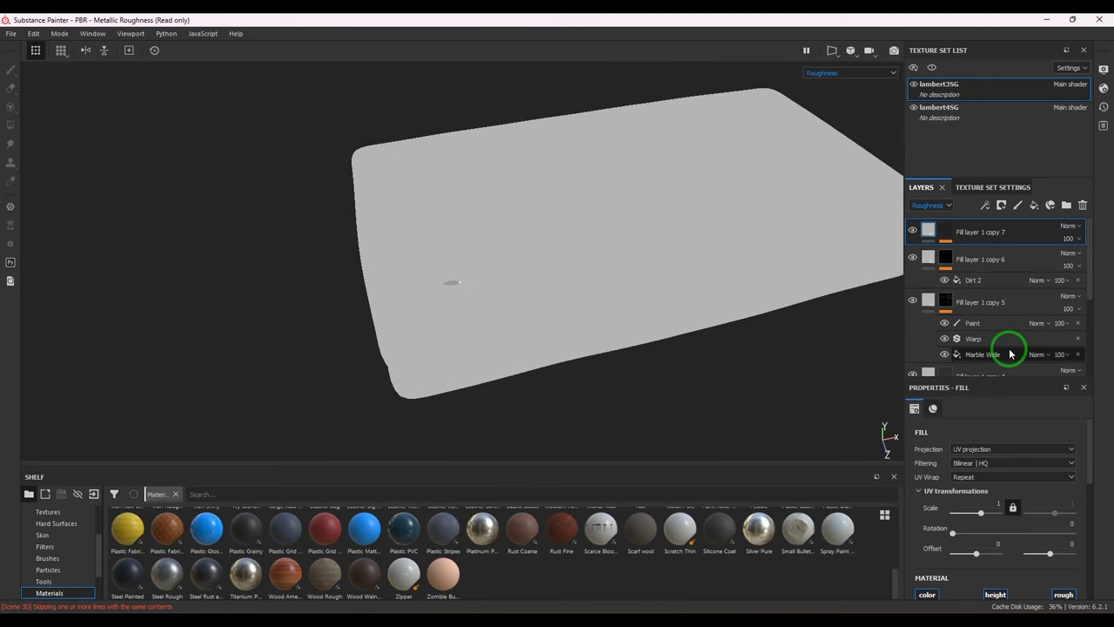
{"action": "scroll", "coordinate": [1012, 349], "scroll_direction": "down", "scroll_amount": 5}
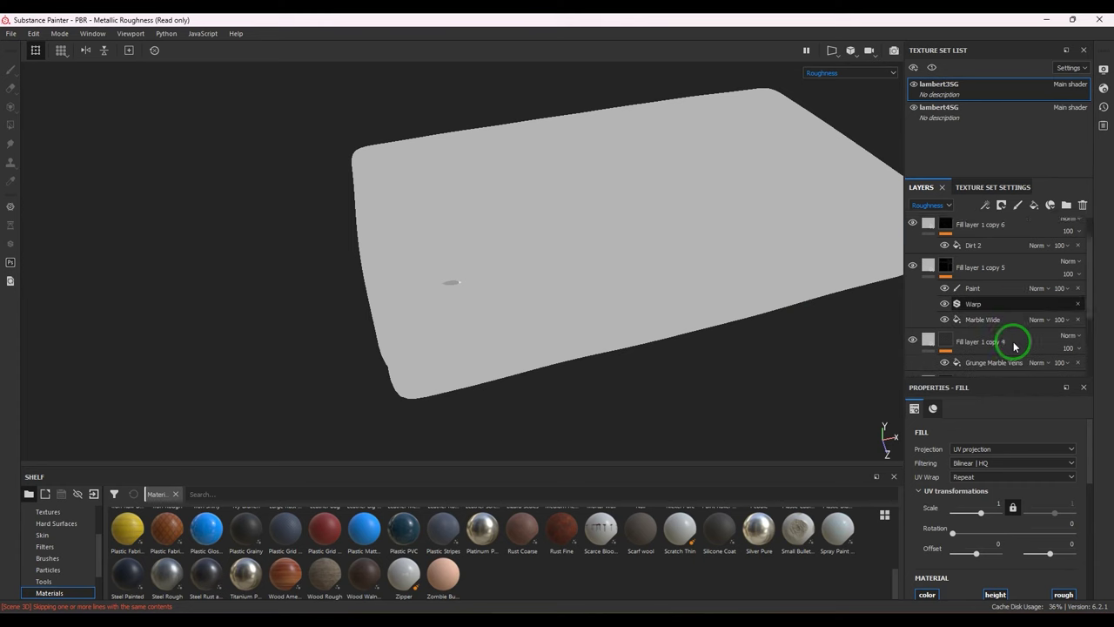
{"action": "scroll", "coordinate": [1013, 347], "scroll_direction": "down", "scroll_amount": 1}
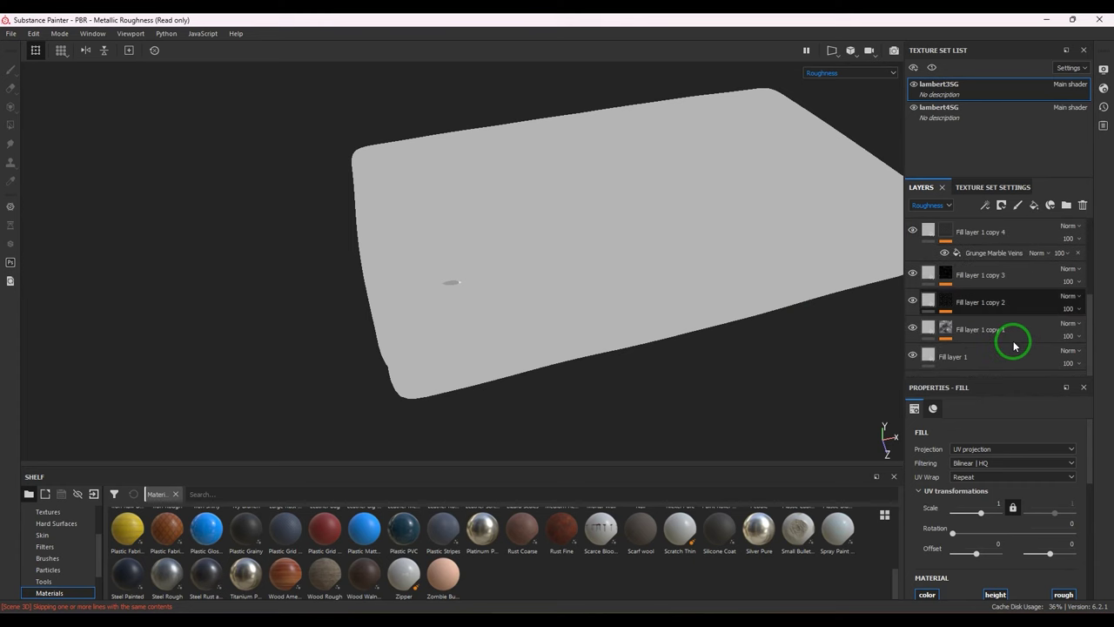
- Lower the selected fill layer's roughness to about 0.29 and preview the biscuit in full Material view
{"action": "left_click", "coordinate": [1022, 360]}
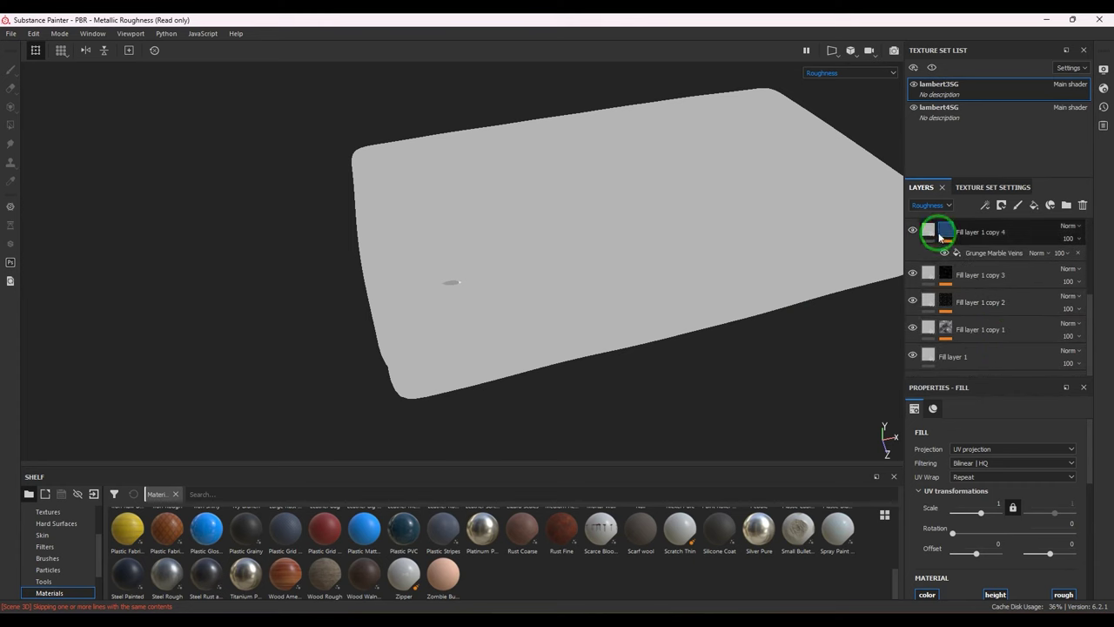
{"action": "scroll", "coordinate": [1000, 561], "scroll_direction": "down", "scroll_amount": 5}
{"action": "scroll", "coordinate": [1004, 564], "scroll_direction": "down", "scroll_amount": 2}
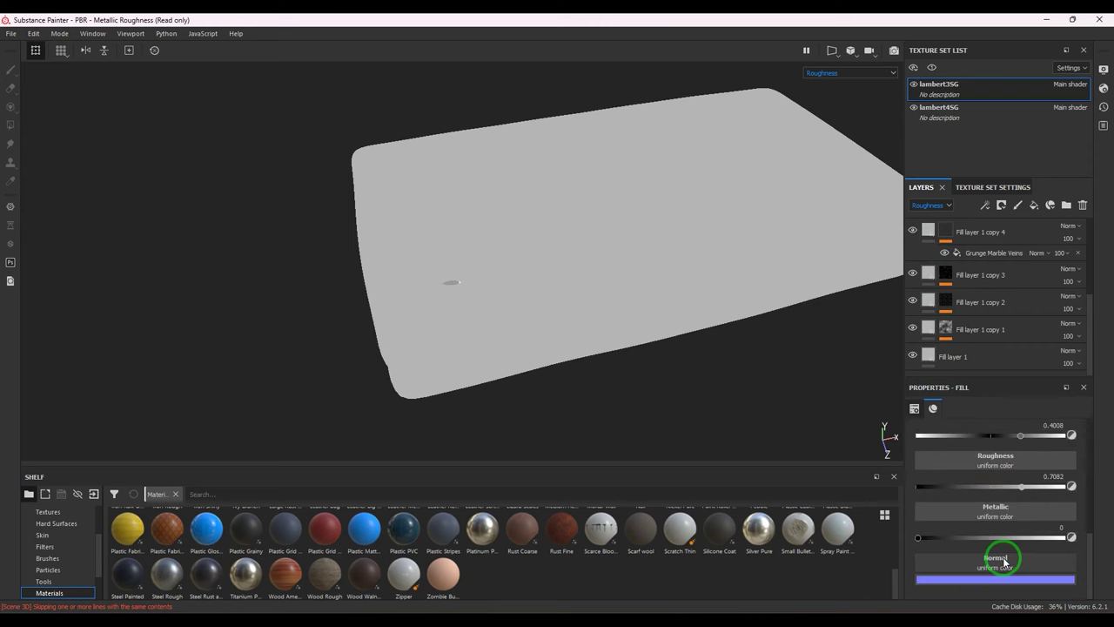
{"action": "left_click_drag", "start_coordinate": [1019, 486], "coordinate": [962, 495]}
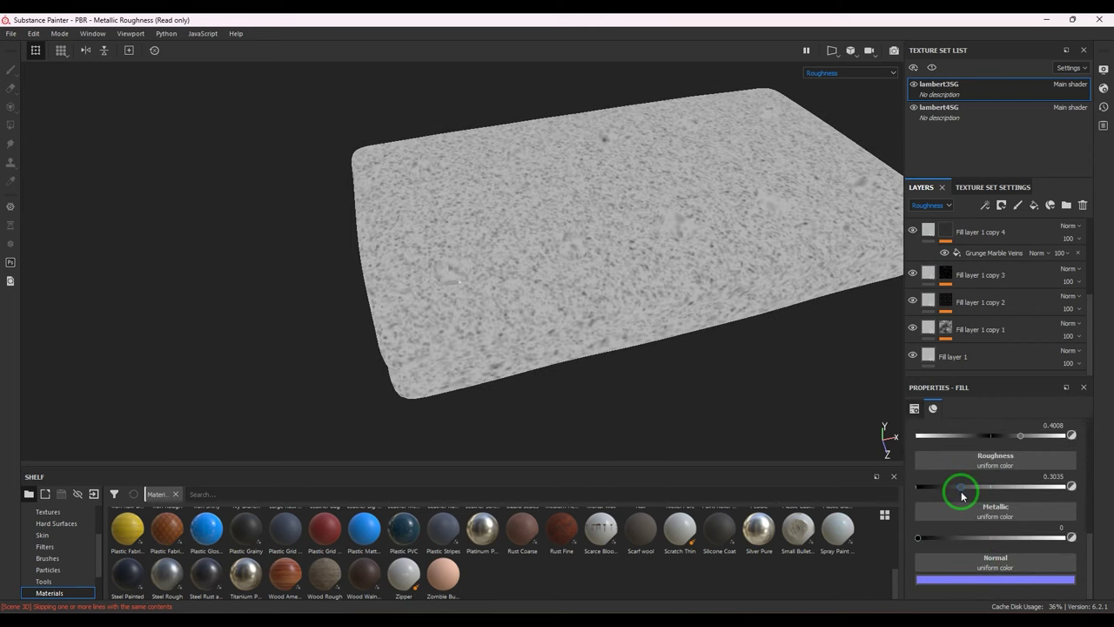
{"action": "left_click", "coordinate": [846, 73]}
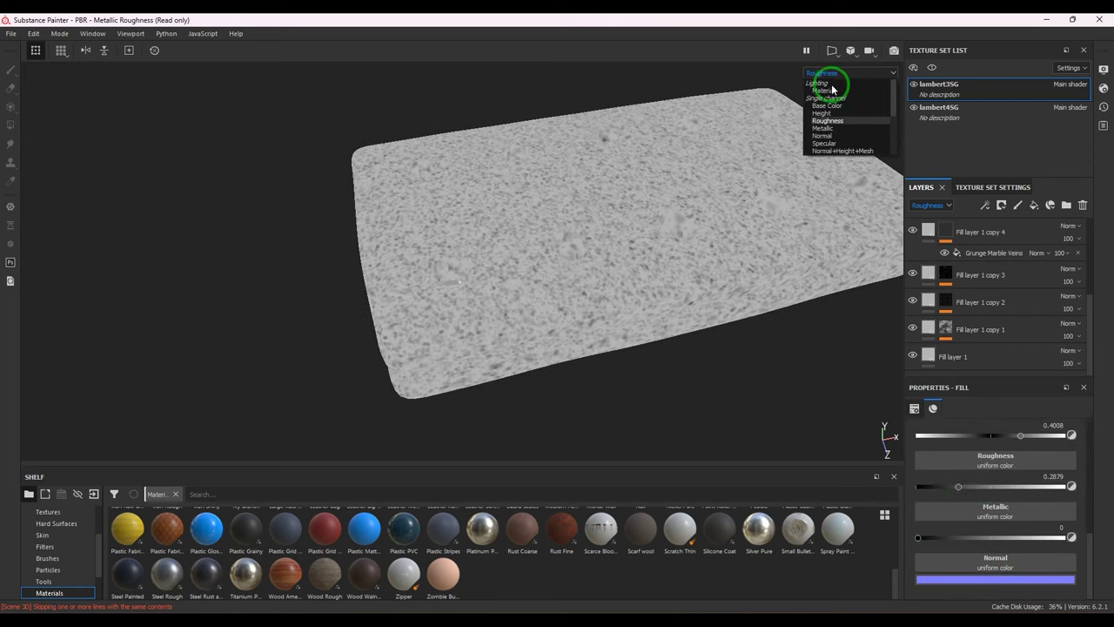
{"action": "left_click", "coordinate": [832, 85]}
{"action": "left_click_drag", "start_coordinate": [651, 330], "coordinate": [690, 371], "text": "alt"}
- Set the selected fill's metallic to about 0.42 and roughness to 0, then check the biscuit in Material and Roughness views
{"action": "left_click", "coordinate": [923, 543]}
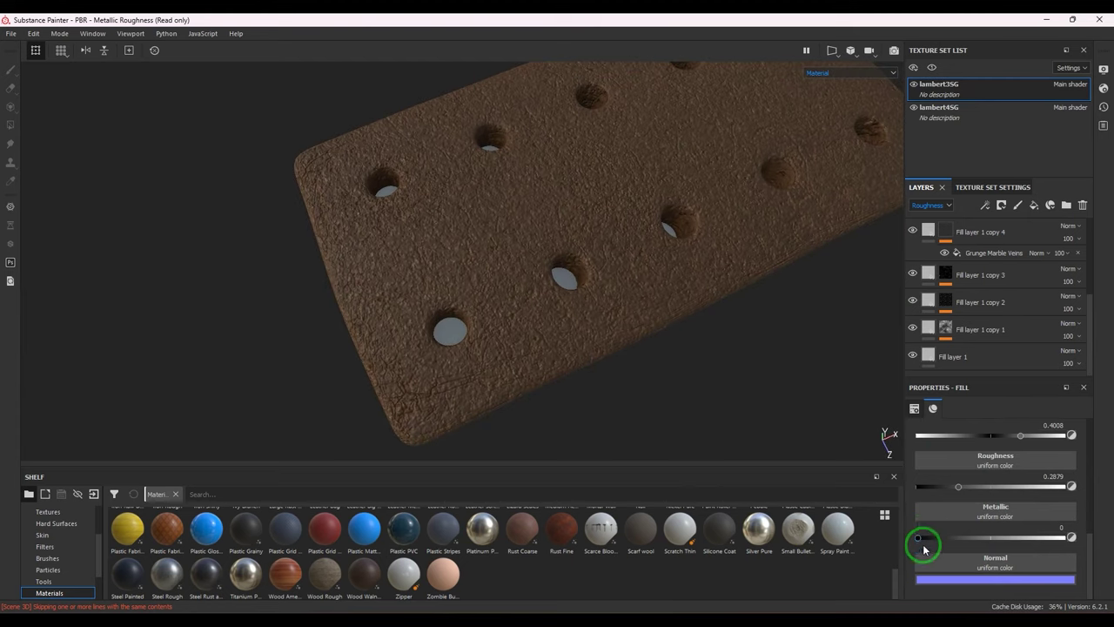
{"action": "left_click_drag", "start_coordinate": [925, 540], "coordinate": [1030, 540]}
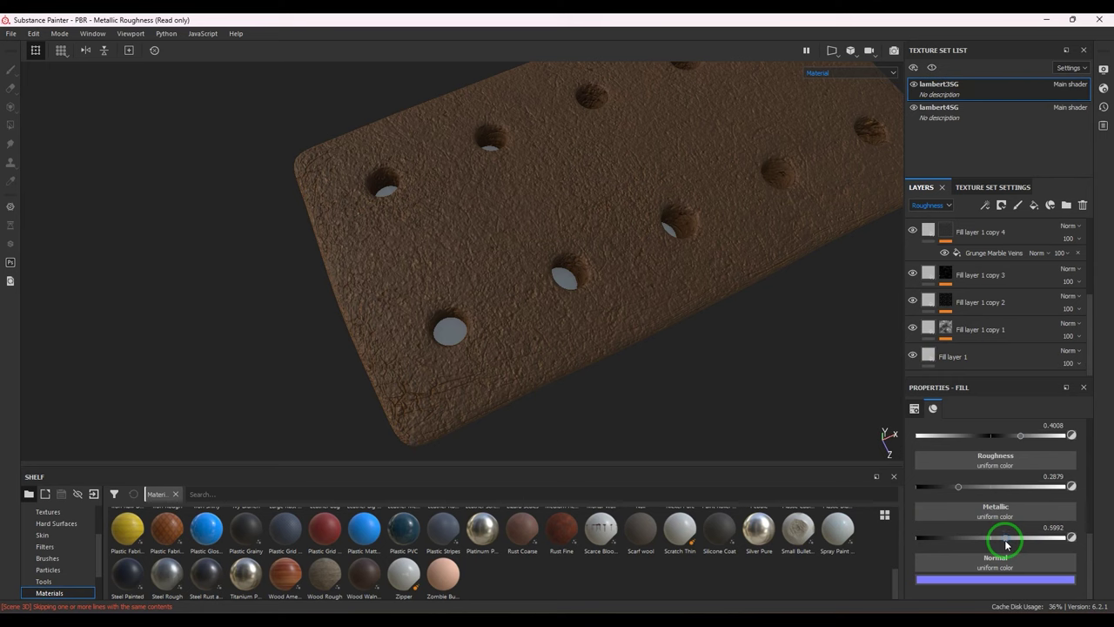
{"action": "left_click_drag", "start_coordinate": [1003, 540], "coordinate": [978, 537]}
{"action": "left_click_drag", "start_coordinate": [963, 488], "coordinate": [907, 495]}
{"action": "left_click_drag", "start_coordinate": [547, 268], "coordinate": [555, 316], "text": "alt"}
{"action": "right_click_drag", "start_coordinate": [745, 364], "coordinate": [709, 361], "text": "shift"}
{"action": "left_click_drag", "start_coordinate": [710, 361], "coordinate": [712, 319], "text": "alt"}
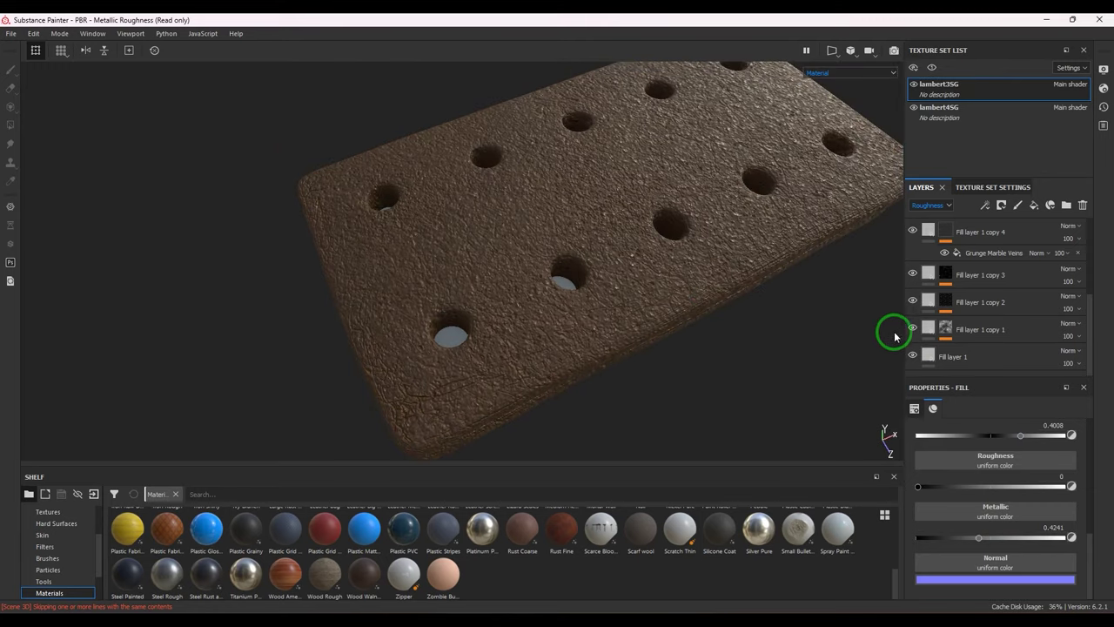
{"action": "left_click", "coordinate": [840, 74]}
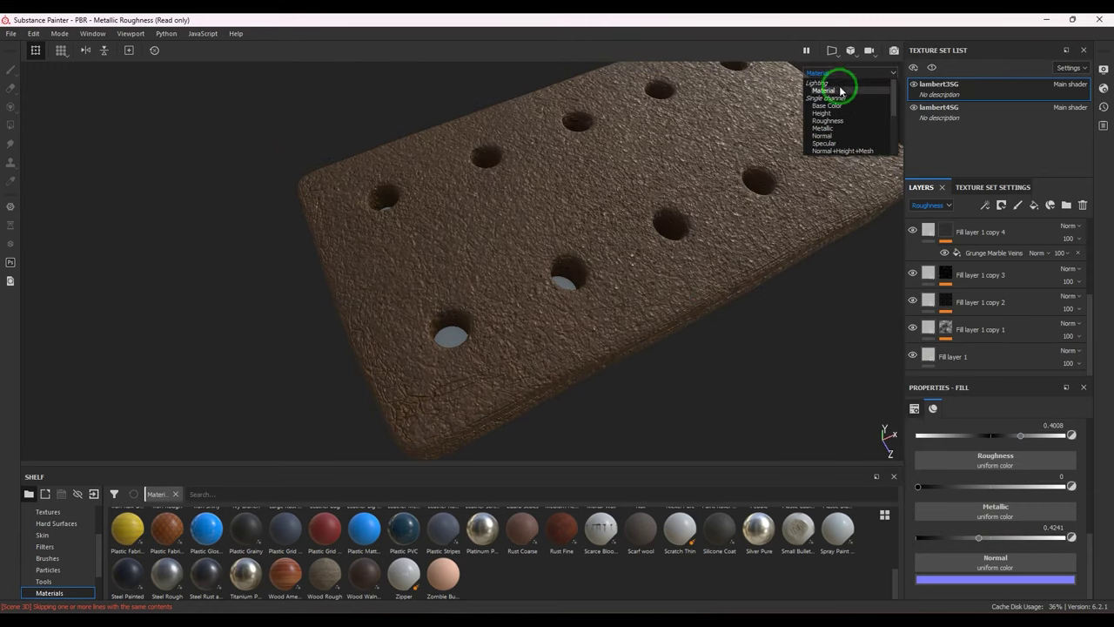
{"action": "left_click", "coordinate": [831, 120]}
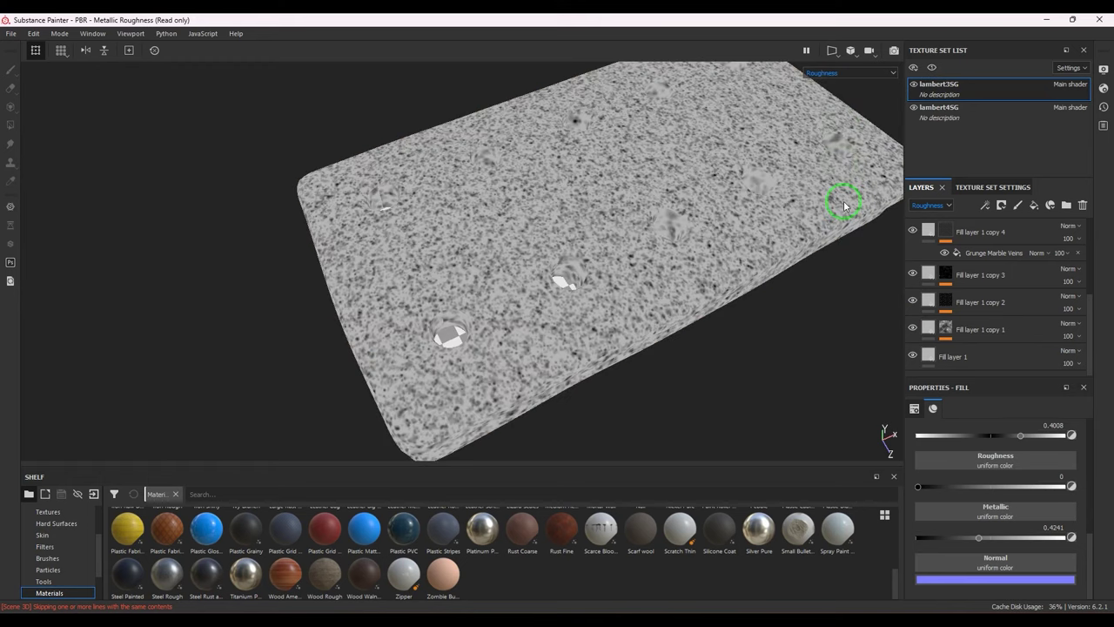
- Hide Fill layer 1 copies 3 through 7, leaving Fill layer 1, copy 1 and copy 2 visible
{"action": "left_click", "coordinate": [1030, 303]}
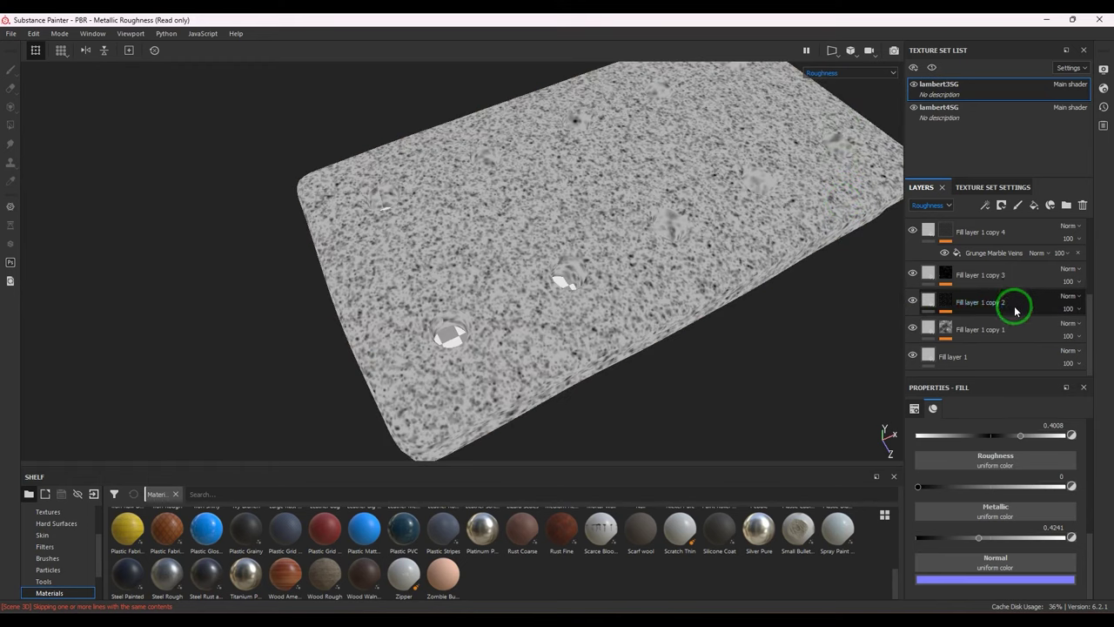
{"action": "left_click", "coordinate": [925, 273]}
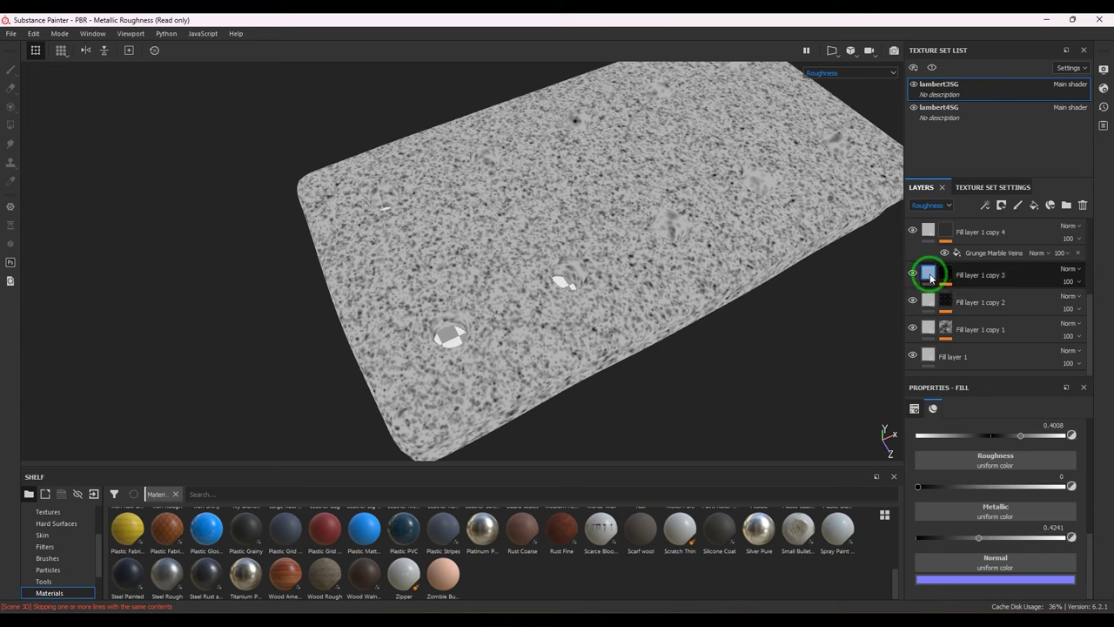
{"action": "left_click", "coordinate": [914, 274]}
{"action": "left_click", "coordinate": [914, 330]}
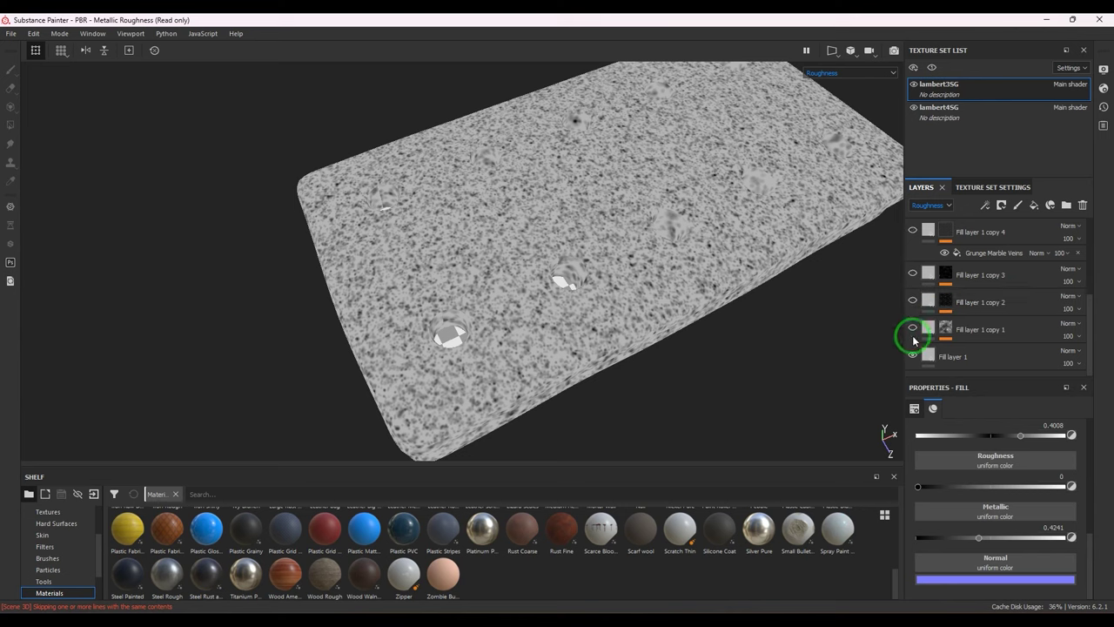
{"action": "left_click", "coordinate": [912, 355]}
{"action": "left_click", "coordinate": [913, 358]}
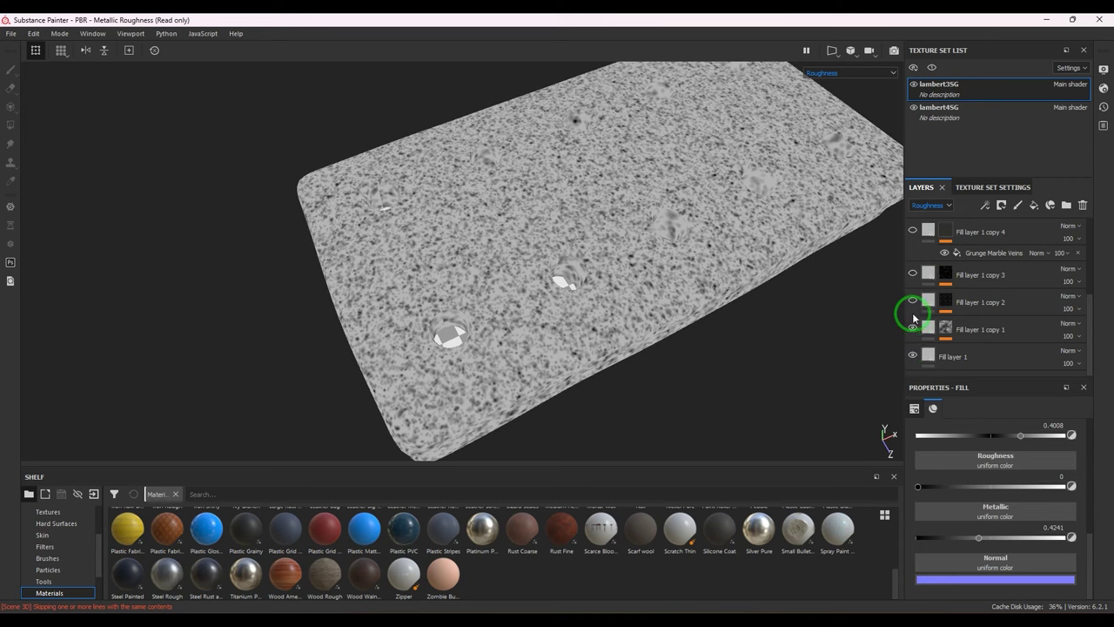
{"action": "scroll", "coordinate": [914, 313], "scroll_direction": "up", "scroll_amount": 5}
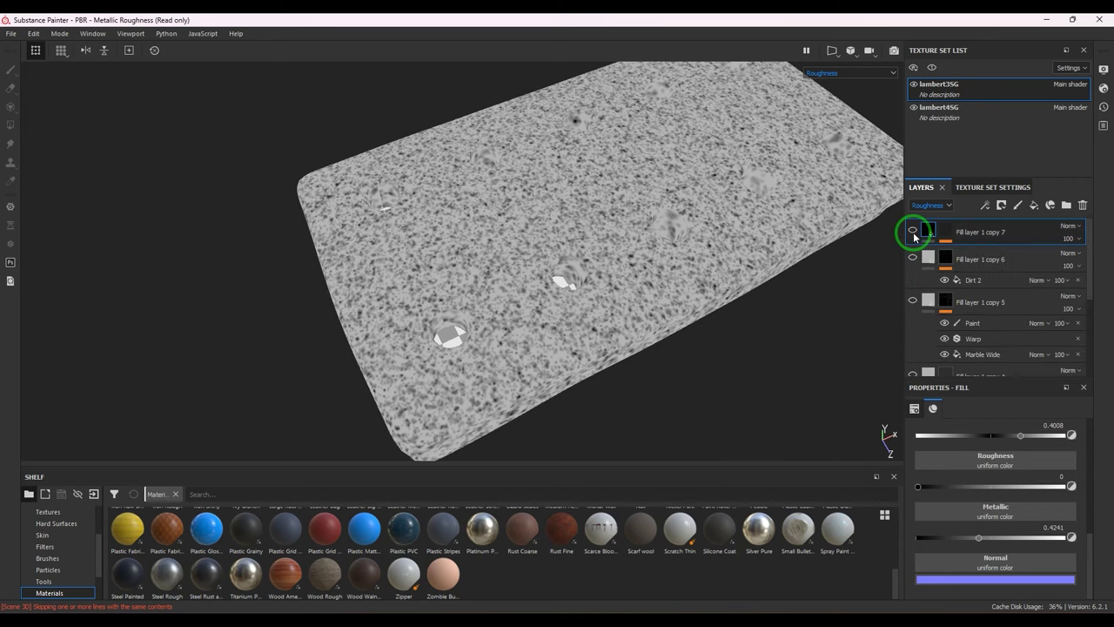
{"action": "left_click", "coordinate": [913, 231]}
{"action": "scroll", "coordinate": [915, 331], "scroll_direction": "down", "scroll_amount": 5}
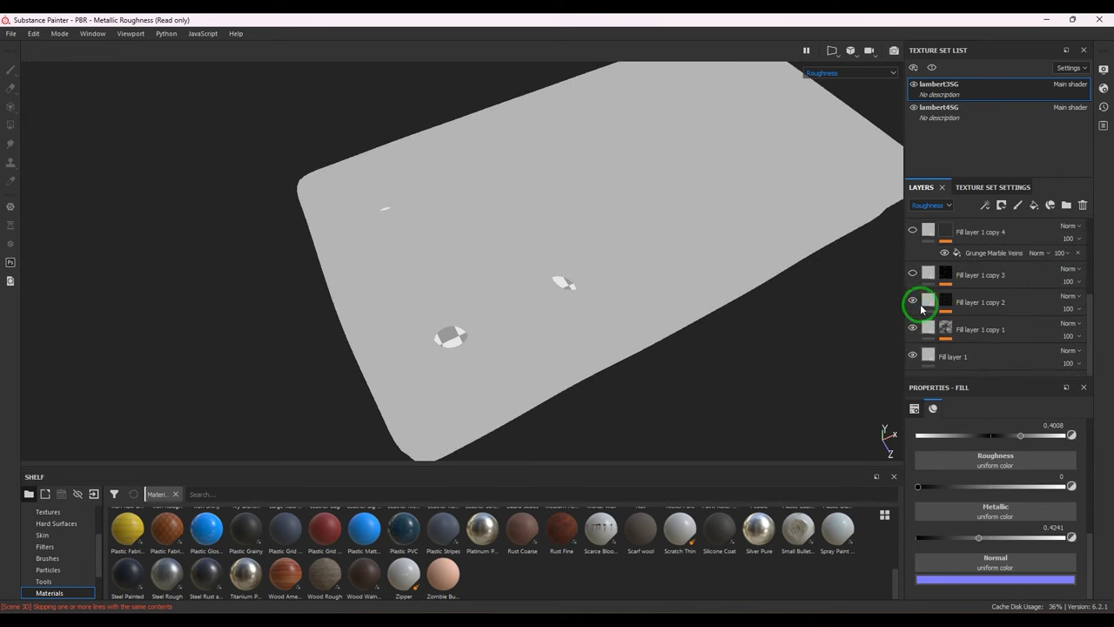
- Lower the roughness of Fill layer 1 copy 2 to 0.3230 while showing copies 3 and 4 again
{"action": "left_click", "coordinate": [980, 308]}
{"action": "mouse_move", "coordinate": [1021, 487]}
{"action": "left_mouse_down"}
{"action": "mouse_move", "coordinate": [990, 486]}
{"action": "mouse_move", "coordinate": [1005, 487]}
{"action": "left_mouse_up"}
{"action": "left_click", "coordinate": [913, 275]}
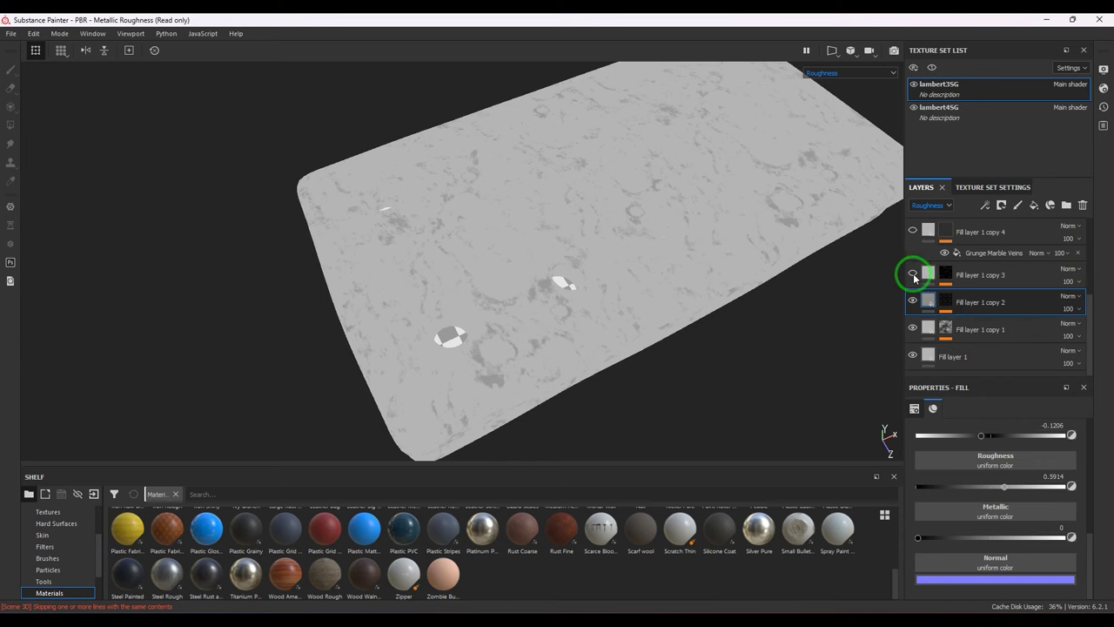
{"action": "left_click_drag", "start_coordinate": [1006, 488], "coordinate": [986, 493]}
{"action": "scroll", "coordinate": [926, 296], "scroll_direction": "up", "scroll_amount": 2}
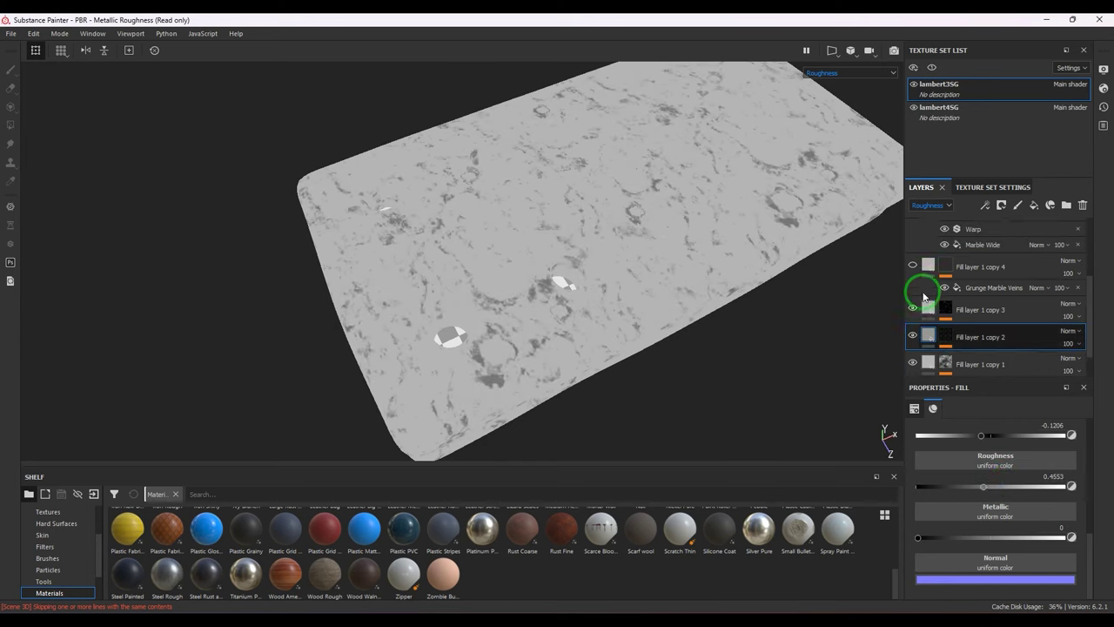
{"action": "left_click", "coordinate": [913, 301]}
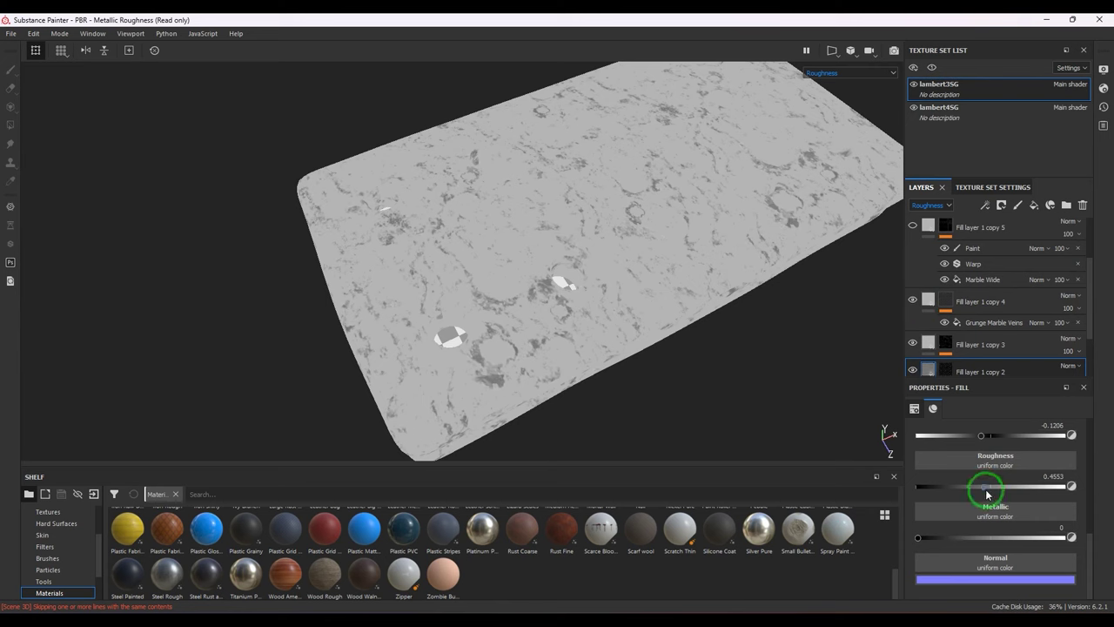
{"action": "left_click_drag", "start_coordinate": [983, 488], "coordinate": [963, 487]}
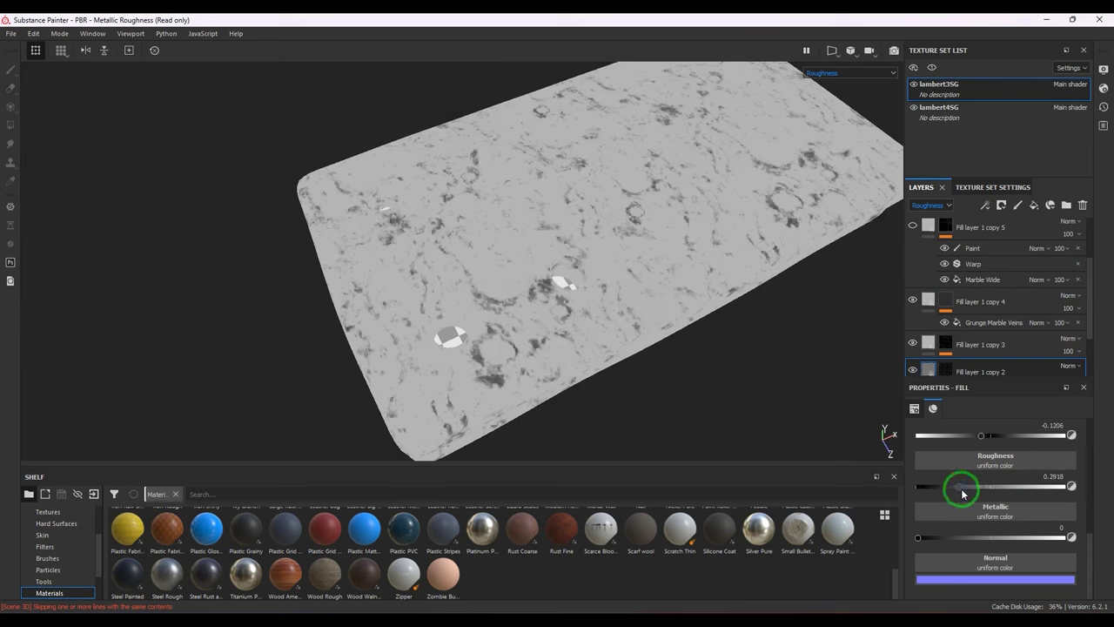
- Show Fill layer 1 copies 5 and 6, and lower the roughness of copy 2 to 0.2451
{"action": "scroll", "coordinate": [918, 285], "scroll_direction": "up", "scroll_amount": 2}
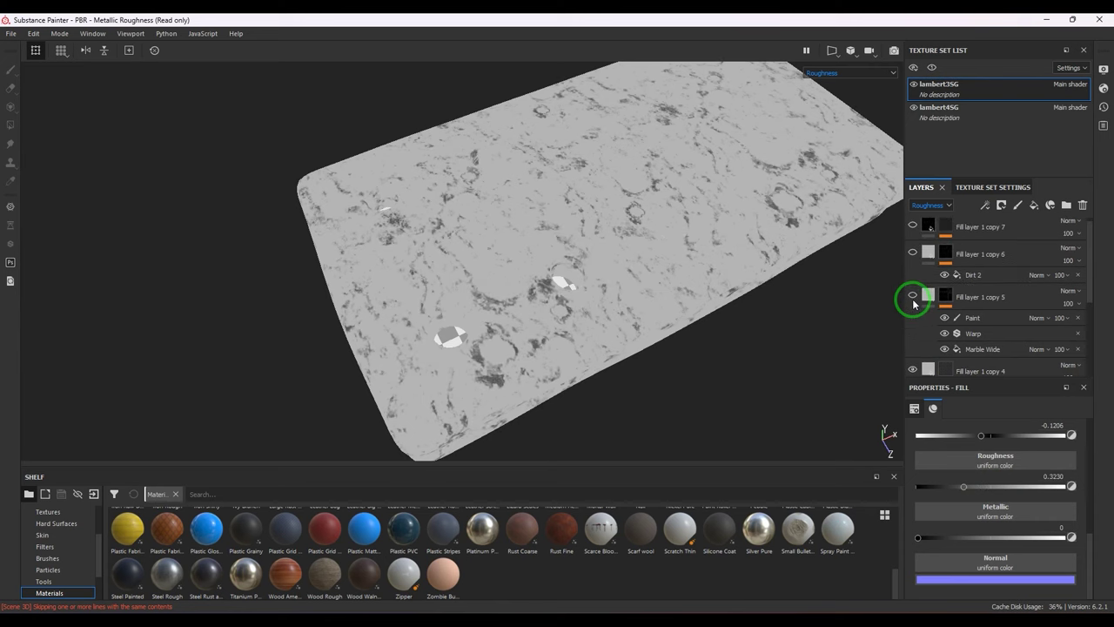
{"action": "left_click", "coordinate": [913, 296]}
{"action": "mouse_move", "coordinate": [964, 489]}
{"action": "left_mouse_down"}
{"action": "mouse_move", "coordinate": [1010, 485]}
{"action": "mouse_move", "coordinate": [951, 489]}
{"action": "left_mouse_up"}
{"action": "left_click", "coordinate": [926, 273]}
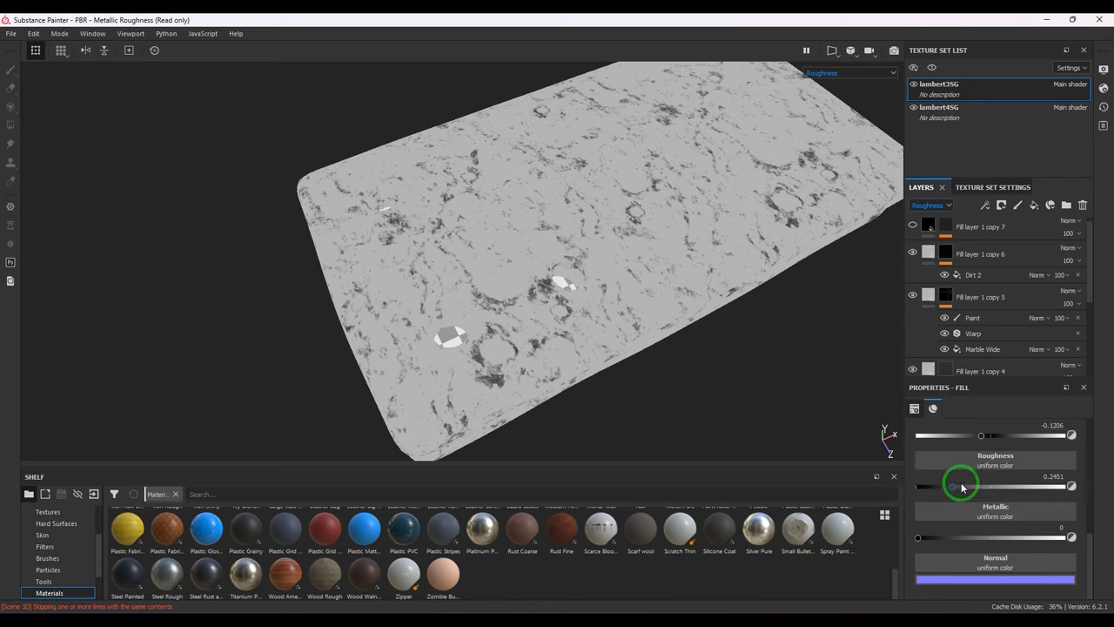
- Hide Fill layer 1 copies 3 and 4 and toggle the lower layers' visibility to examine copy 2's roughness contribution
{"action": "scroll", "coordinate": [1001, 313], "scroll_direction": "down", "scroll_amount": 3}
{"action": "left_click", "coordinate": [925, 301]}
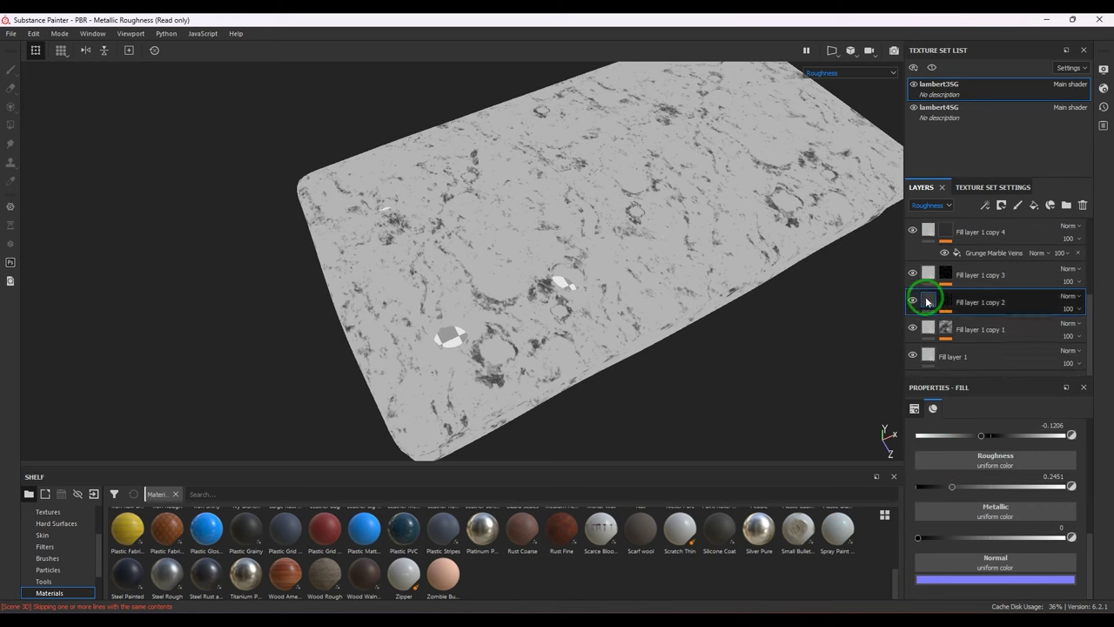
{"action": "left_click", "coordinate": [914, 232]}
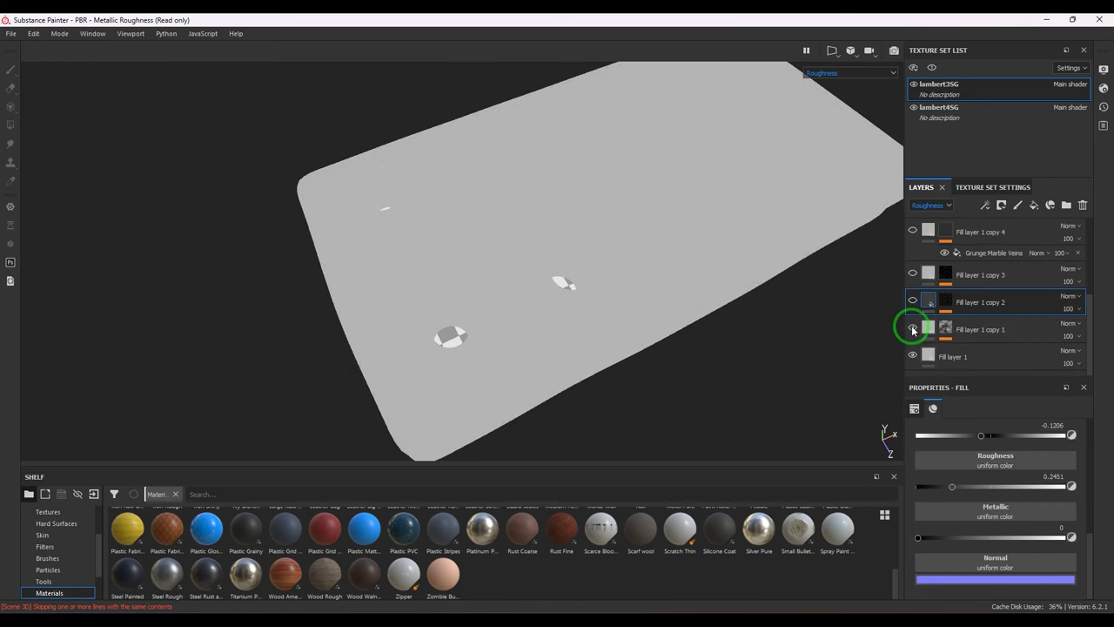
{"action": "left_click", "coordinate": [1038, 305]}
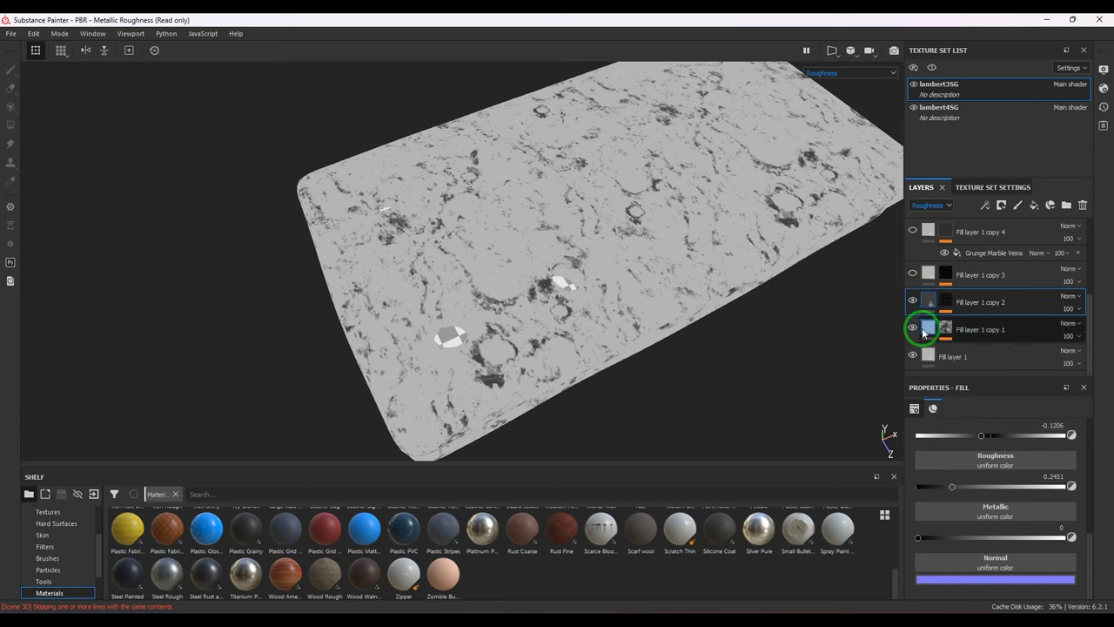
{"action": "left_click", "coordinate": [914, 356]}
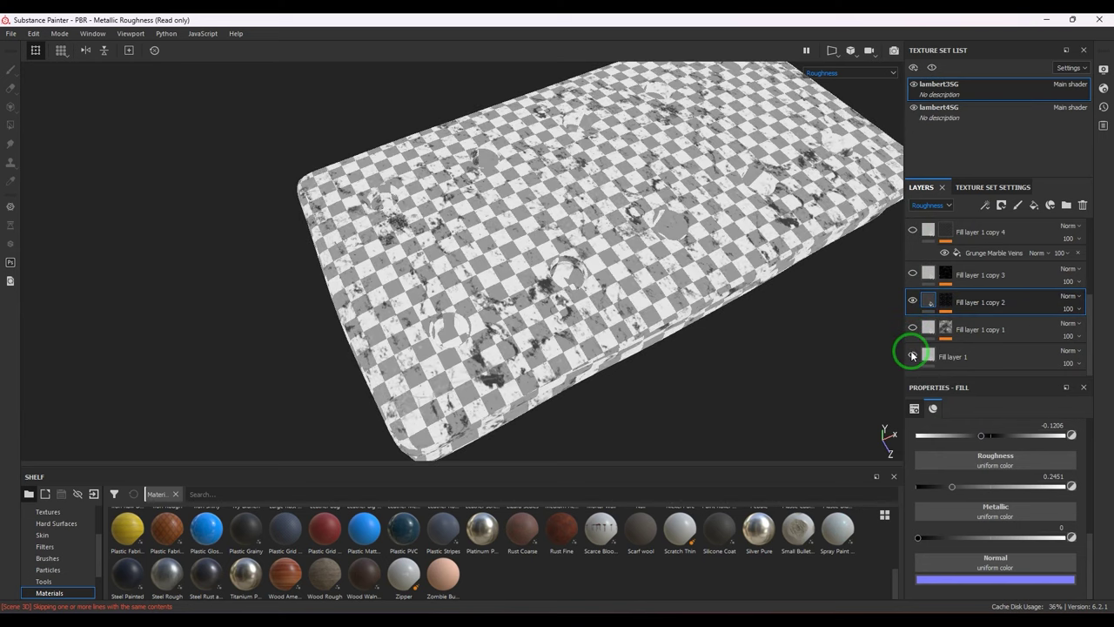
{"action": "left_click", "coordinate": [913, 355]}
{"action": "left_click", "coordinate": [911, 329]}
- Set the roughness blending mode of Fill layer 1 copy 2 to Multiply
{"action": "left_click", "coordinate": [1062, 301]}
{"action": "left_click", "coordinate": [1063, 301]}
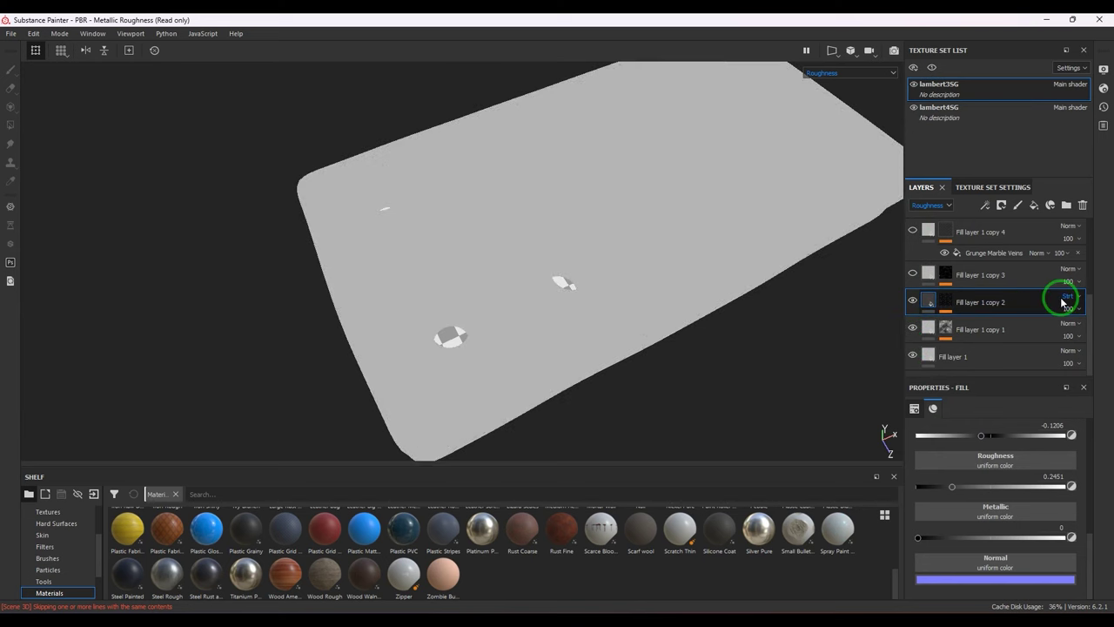
{"action": "left_click", "coordinate": [1063, 303]}
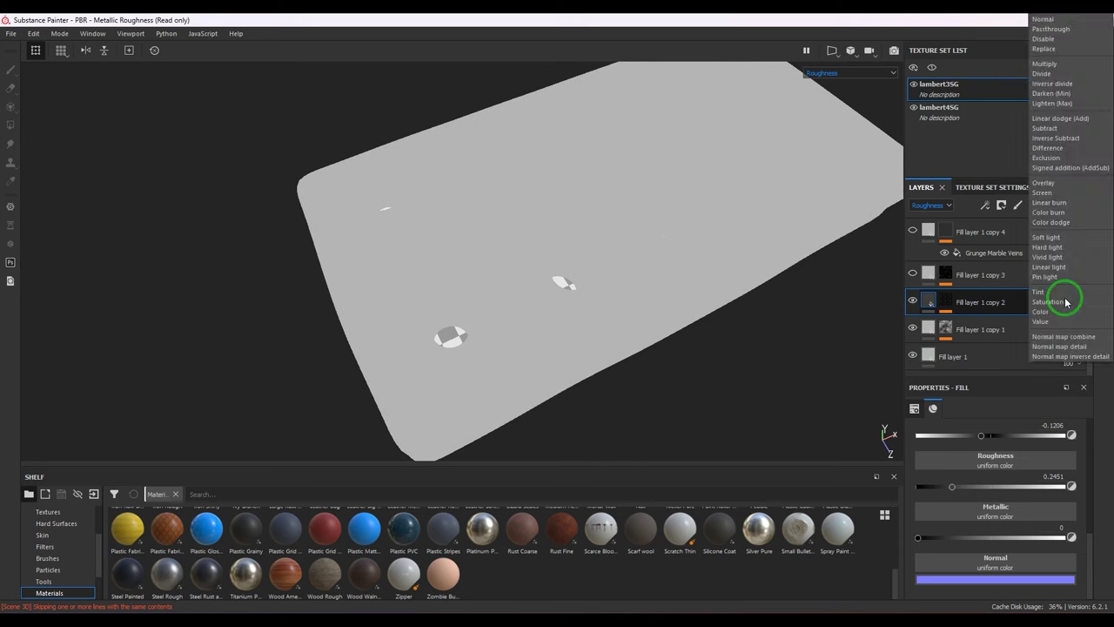
{"action": "left_click", "coordinate": [1046, 63]}
- Show Fill layer 1 copy 3 and set its roughness blending mode to Multiply
{"action": "left_click", "coordinate": [912, 276]}
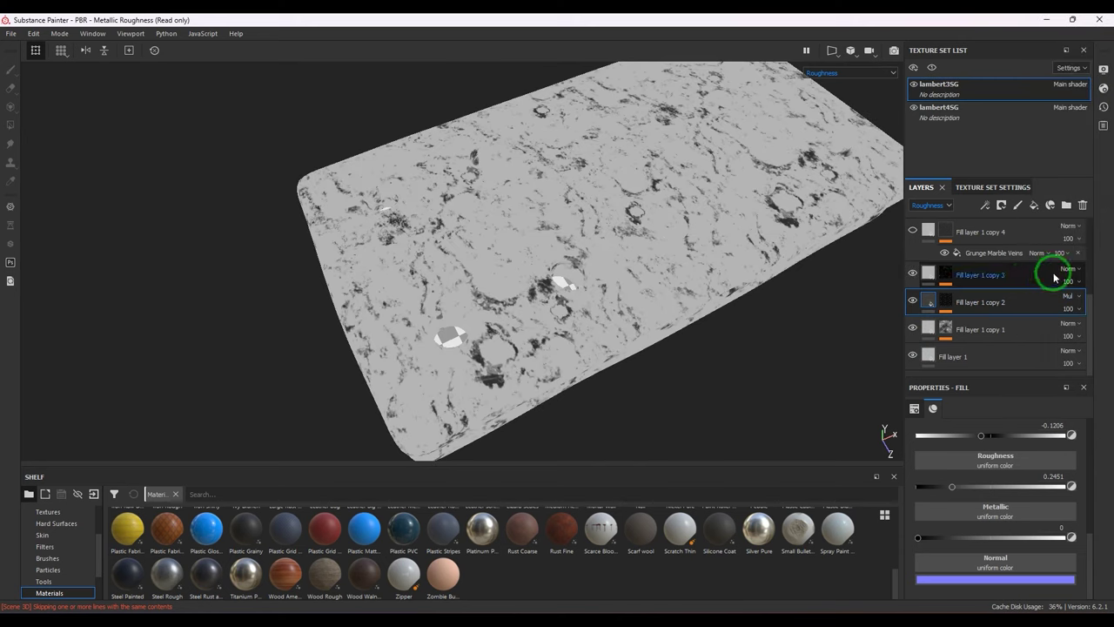
{"action": "left_click", "coordinate": [1062, 270]}
{"action": "left_click", "coordinate": [1061, 270]}
{"action": "left_click", "coordinate": [1068, 275]}
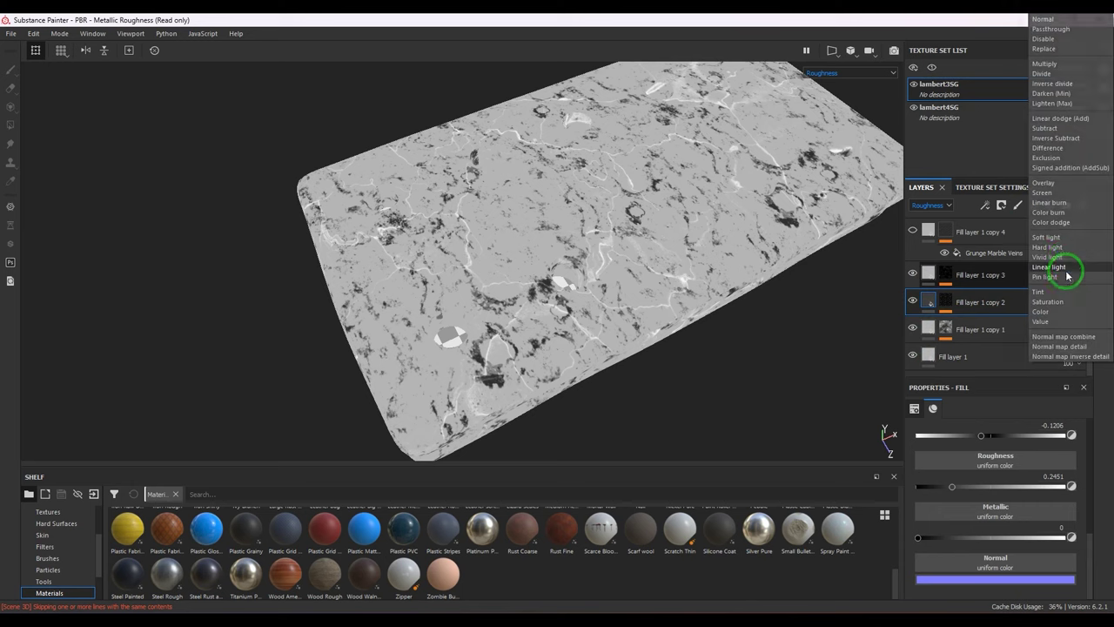
{"action": "left_click", "coordinate": [1067, 58]}
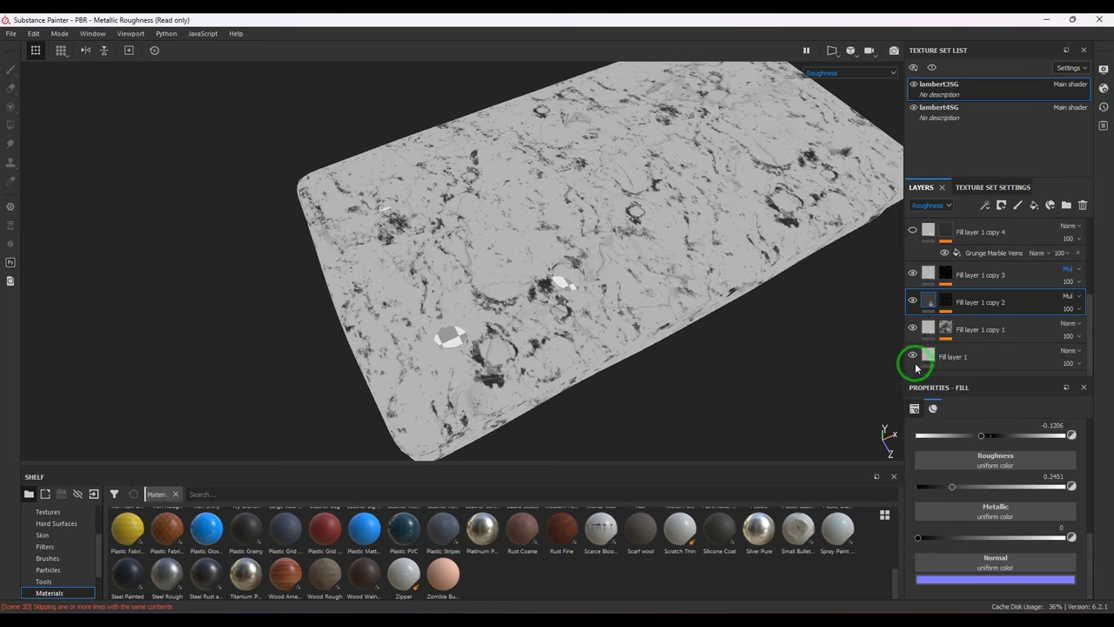
- Show Fill layer 1 copy 4 and set its roughness blending mode to Multiply
{"action": "scroll", "coordinate": [923, 353], "scroll_direction": "up", "scroll_amount": 2}
{"action": "left_click", "coordinate": [913, 300]}
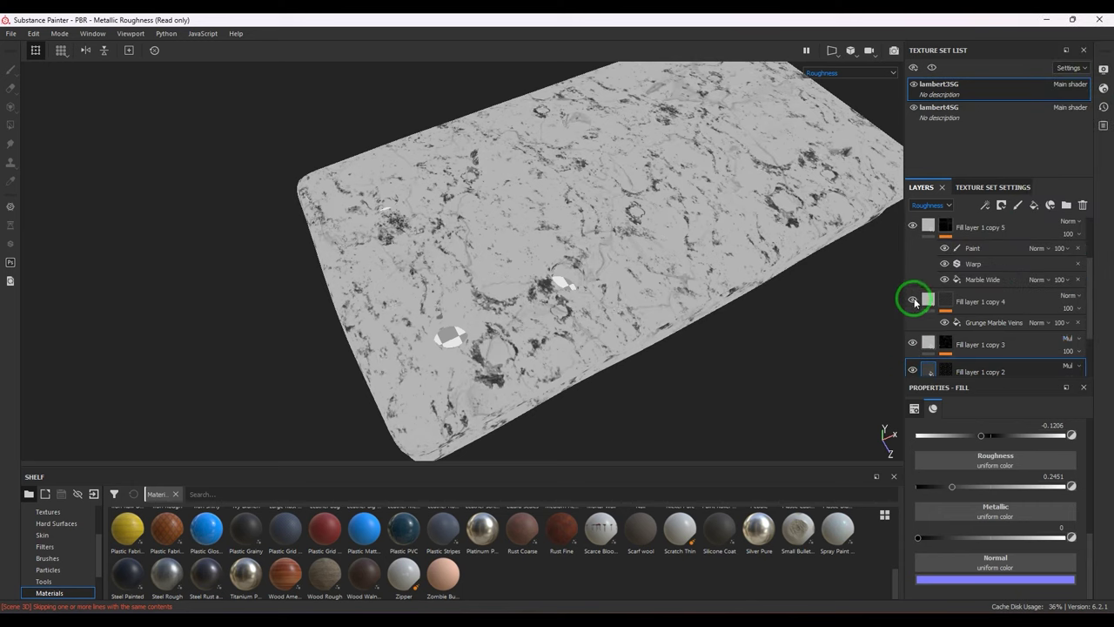
{"action": "left_click", "coordinate": [1065, 295]}
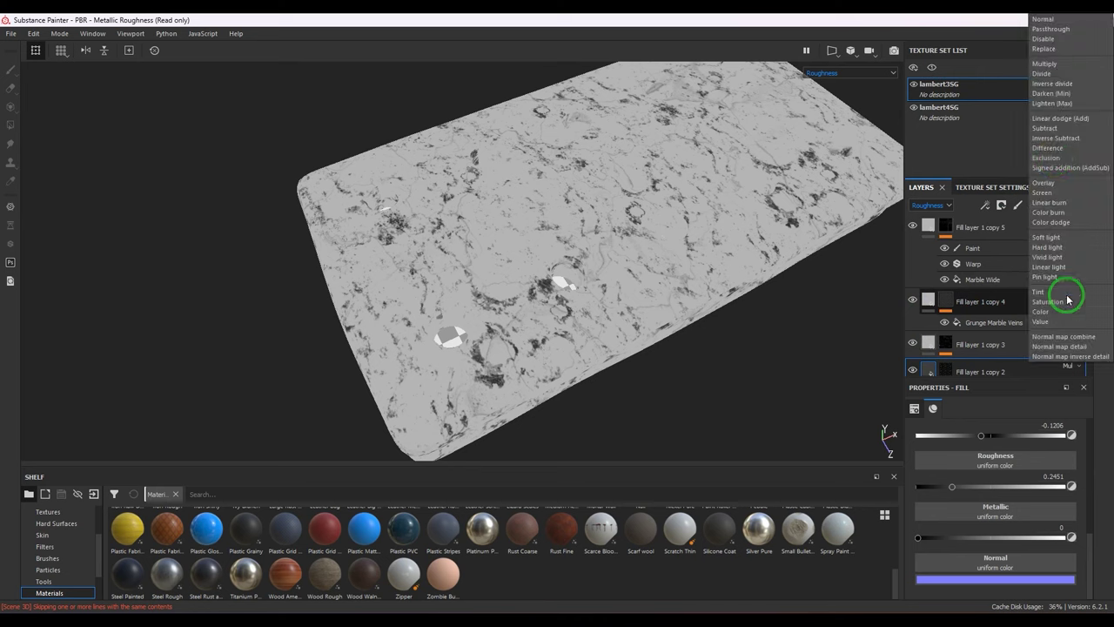
{"action": "left_click", "coordinate": [1045, 65]}
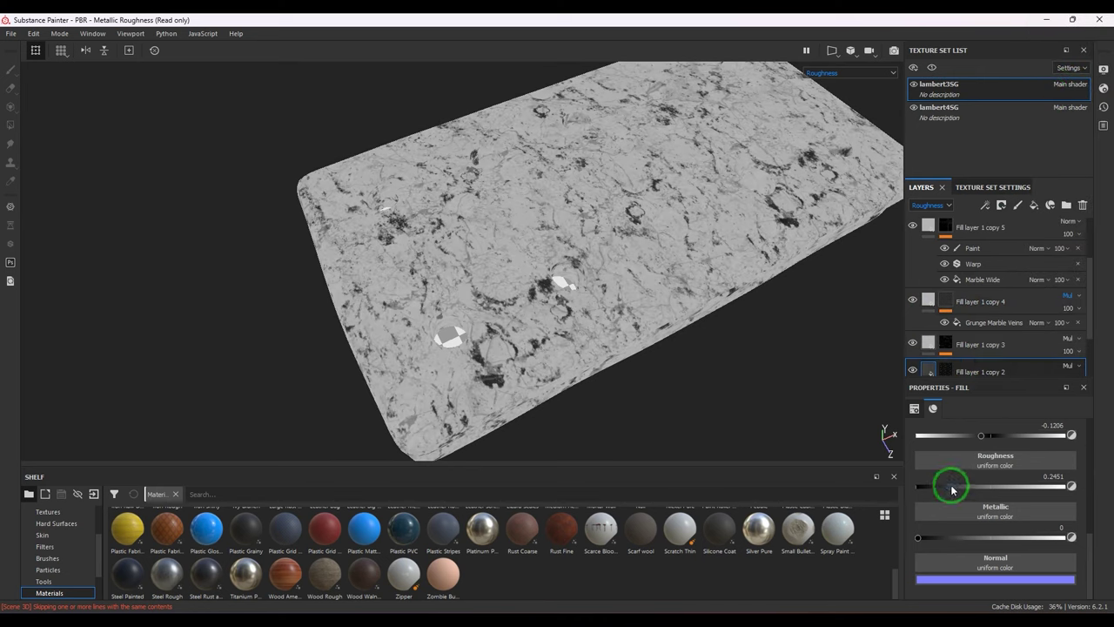
- Set the roughness of Fill layer 1 copy 2 to 0.6109 and copy 4 to 0.4825, also lowering copy 3's roughness
{"action": "left_click_drag", "start_coordinate": [952, 490], "coordinate": [1008, 494]}
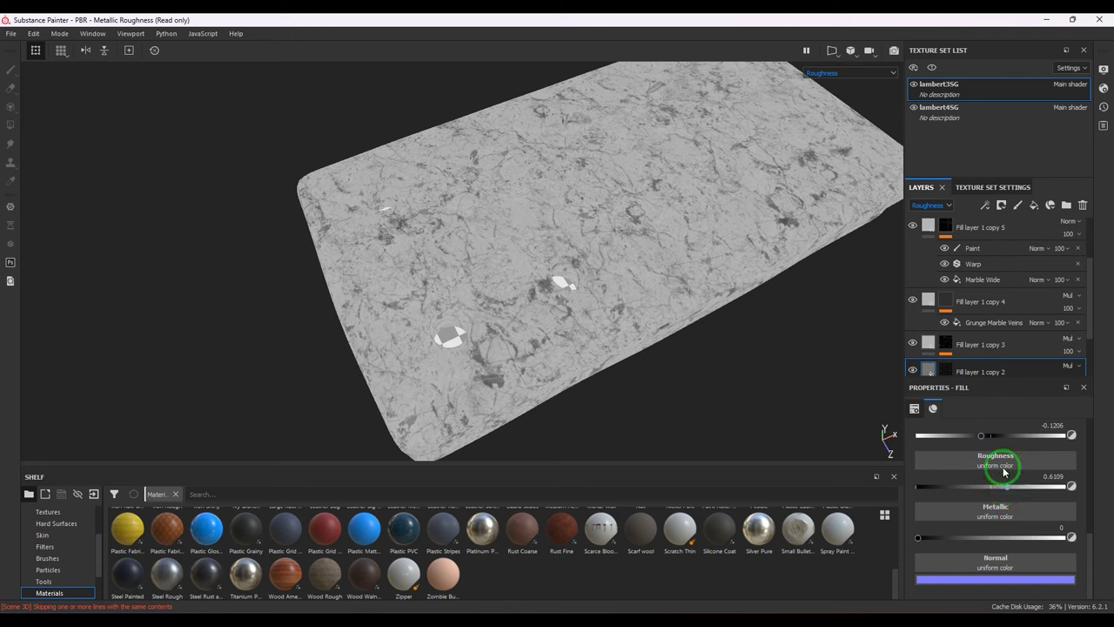
{"action": "left_click", "coordinate": [923, 344]}
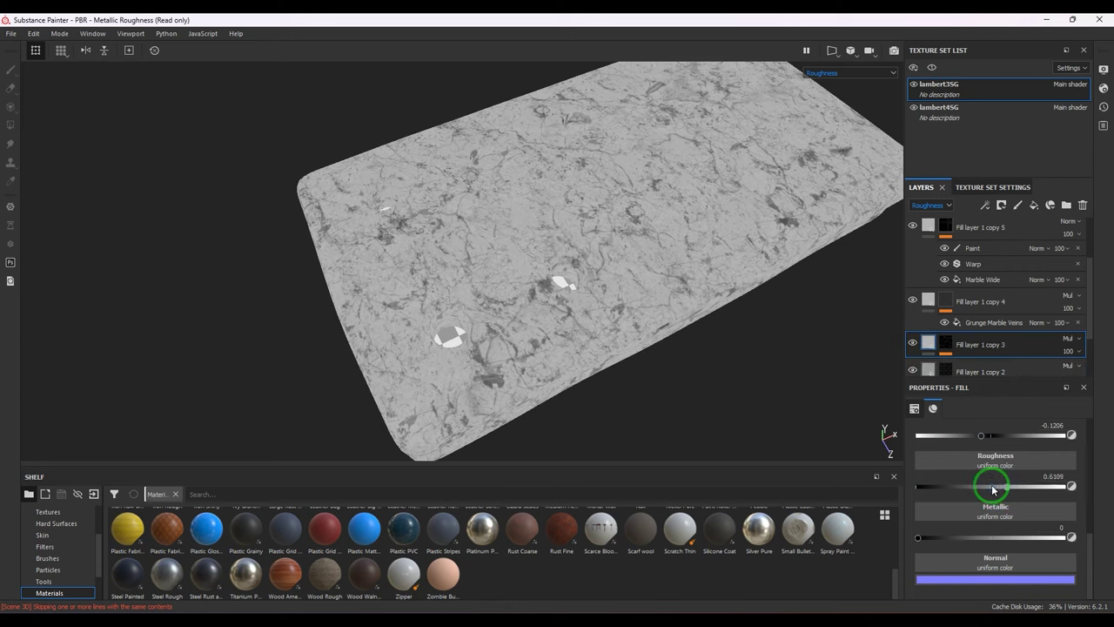
{"action": "left_click", "coordinate": [928, 300]}
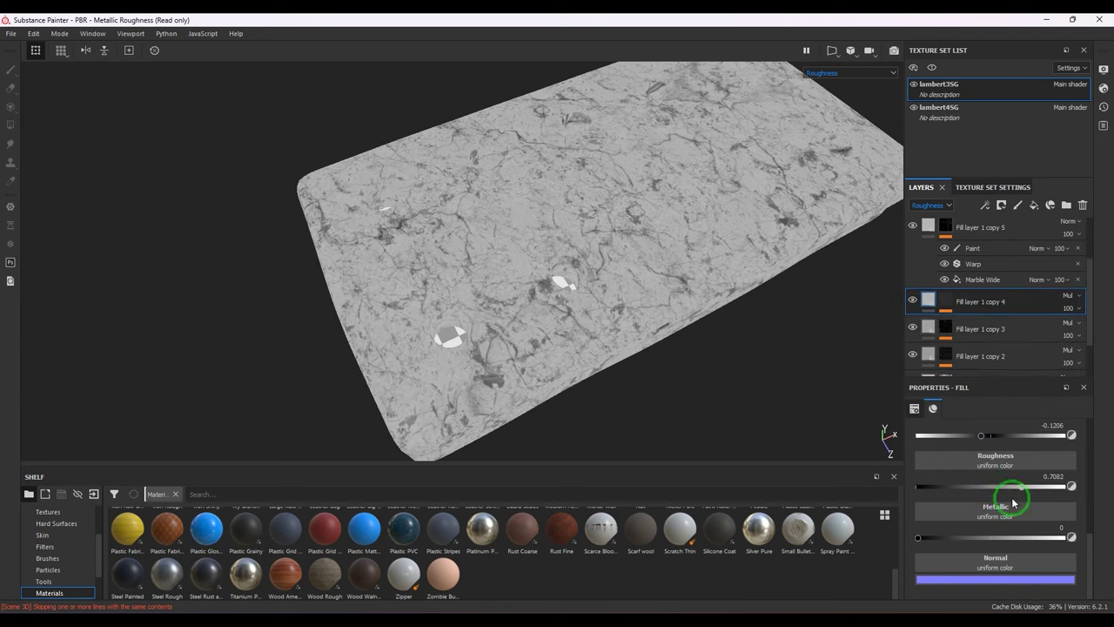
{"action": "left_click_drag", "start_coordinate": [1014, 502], "coordinate": [982, 492]}
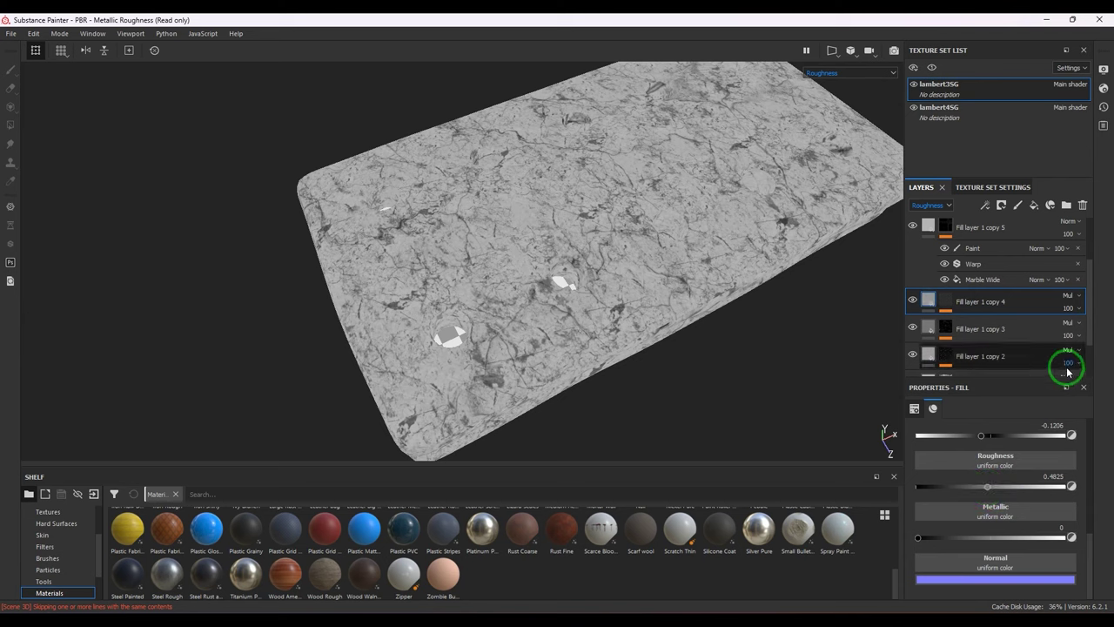
- Toggle the visibility of Fill layer 1 copy 7 to examine its effect on the roughness map
{"action": "left_click_drag", "start_coordinate": [1092, 336], "coordinate": [1092, 278]}
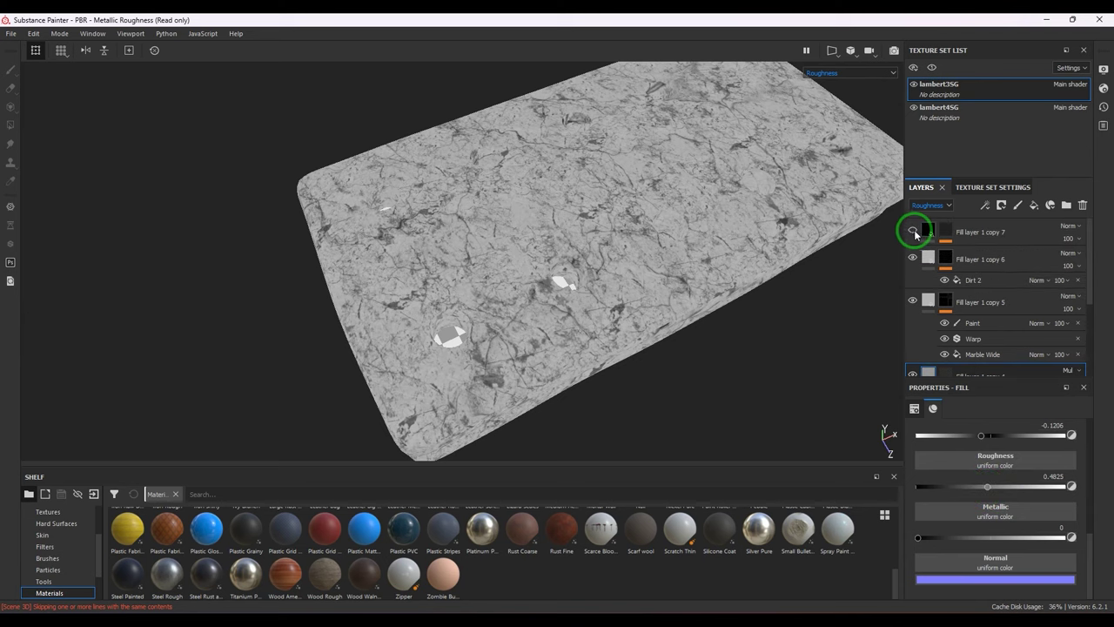
{"action": "left_click", "coordinate": [913, 231]}
{"action": "left_click", "coordinate": [932, 232]}
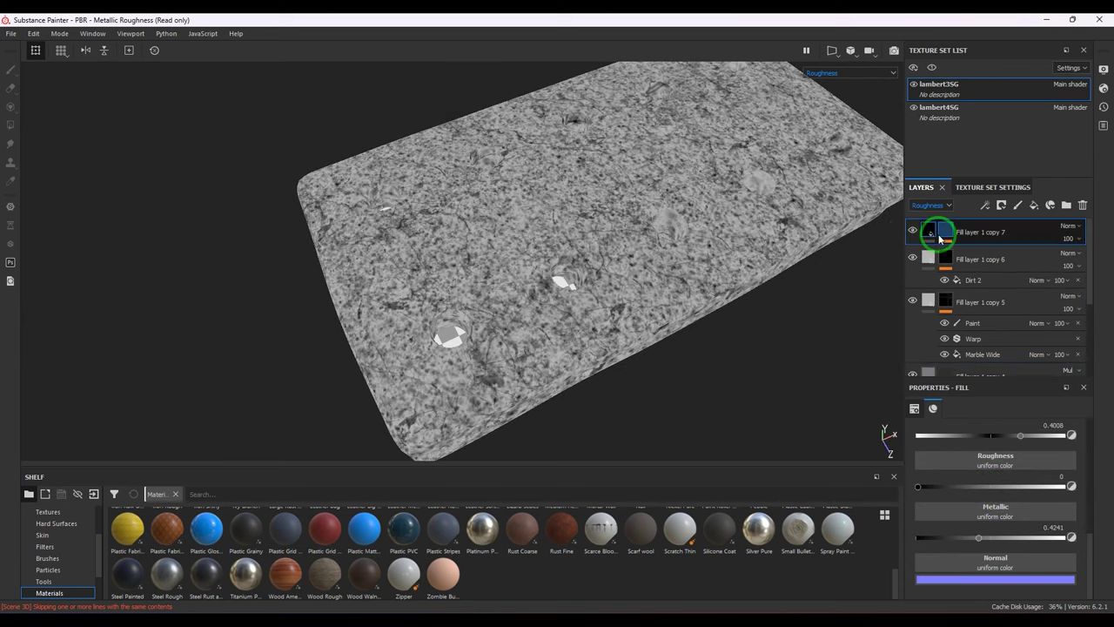
{"action": "left_click", "coordinate": [912, 232]}
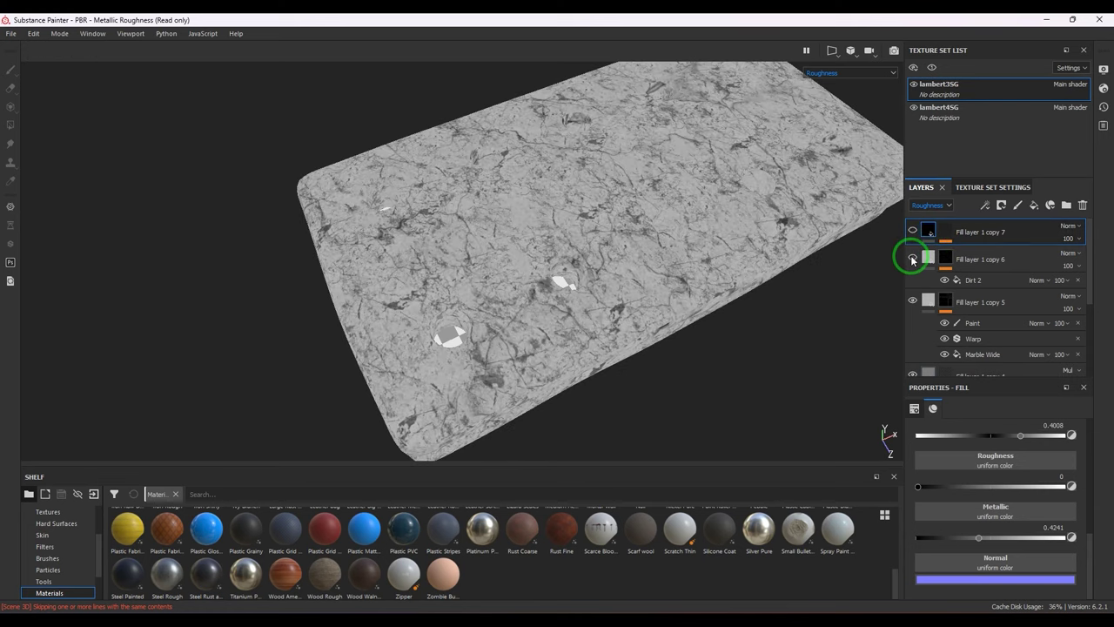
- Lower the roughness of Fill layer 1 copy 5 to about 0.42 and copy 6 to 0.0934, and show copy 7
{"action": "left_click", "coordinate": [921, 309]}
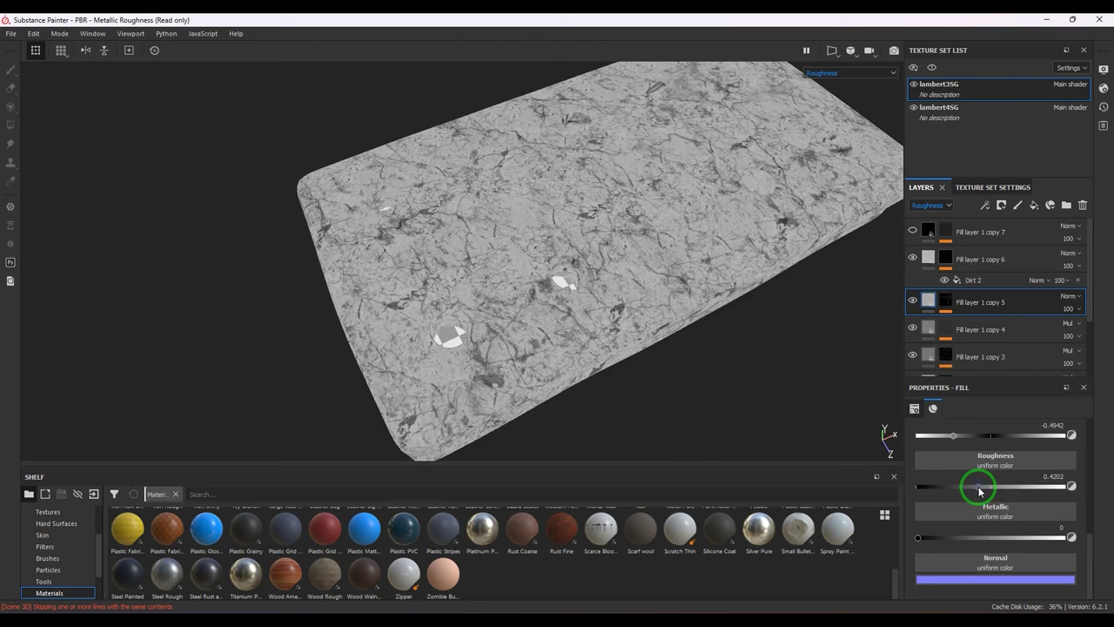
{"action": "left_click_drag", "start_coordinate": [979, 492], "coordinate": [928, 490]}
{"action": "left_click", "coordinate": [913, 259]}
{"action": "left_click", "coordinate": [914, 232]}
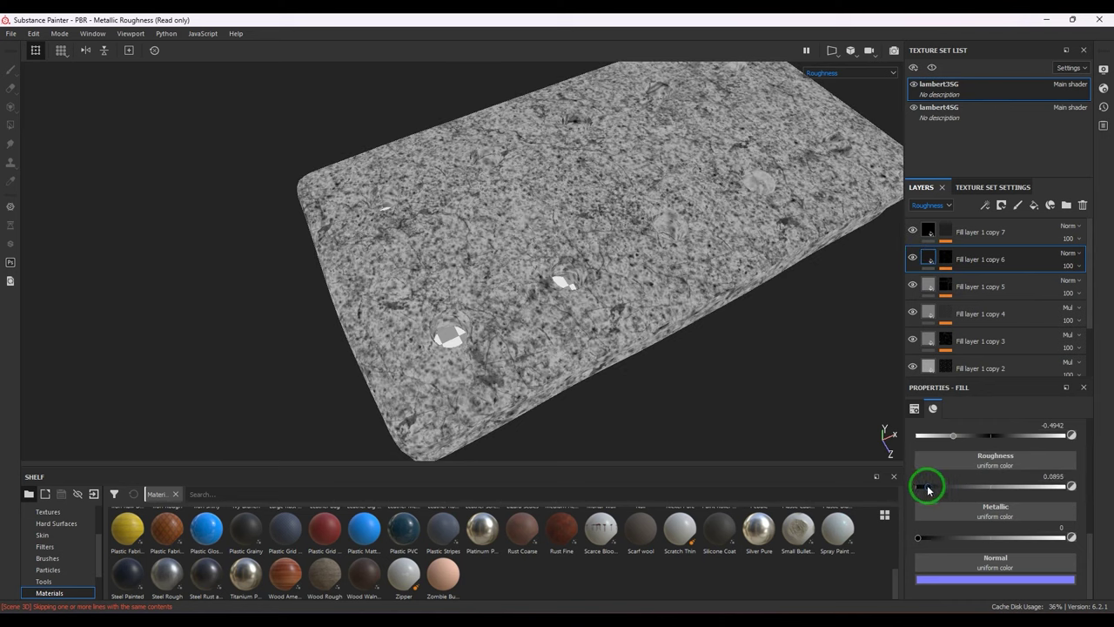
- Switch the viewport display from the roughness channel to Material and inspect the biscuit's shaded surface
{"action": "left_click", "coordinate": [849, 72]}
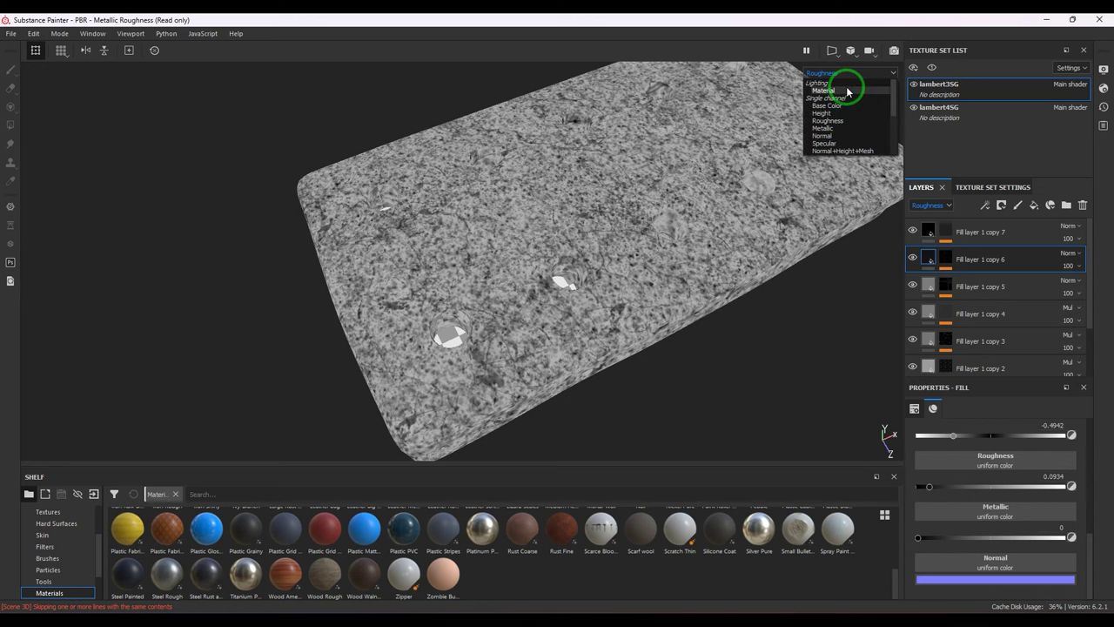
{"action": "left_click", "coordinate": [843, 83]}
{"action": "mouse_move", "coordinate": [601, 288]}
{"action": "left_mouse_down", "text": "alt"}
{"action": "mouse_move", "coordinate": [647, 267]}
{"action": "mouse_move", "coordinate": [597, 304]}
{"action": "left_mouse_up", "text": "alt"}
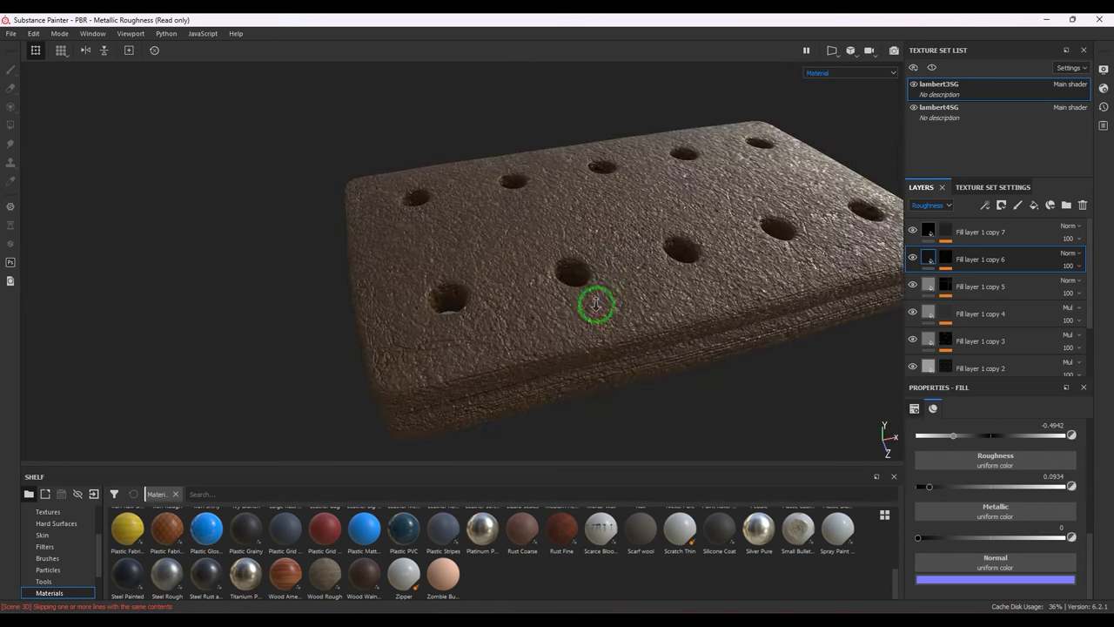
- Raise the roughness of the base Fill layer 1 and set Fill layer 1 copy 1's roughness to 0.7977
{"action": "right_click_drag", "start_coordinate": [597, 303], "coordinate": [389, 231], "text": "alt"}
{"action": "left_click_drag", "start_coordinate": [388, 232], "coordinate": [737, 358], "text": "alt"}
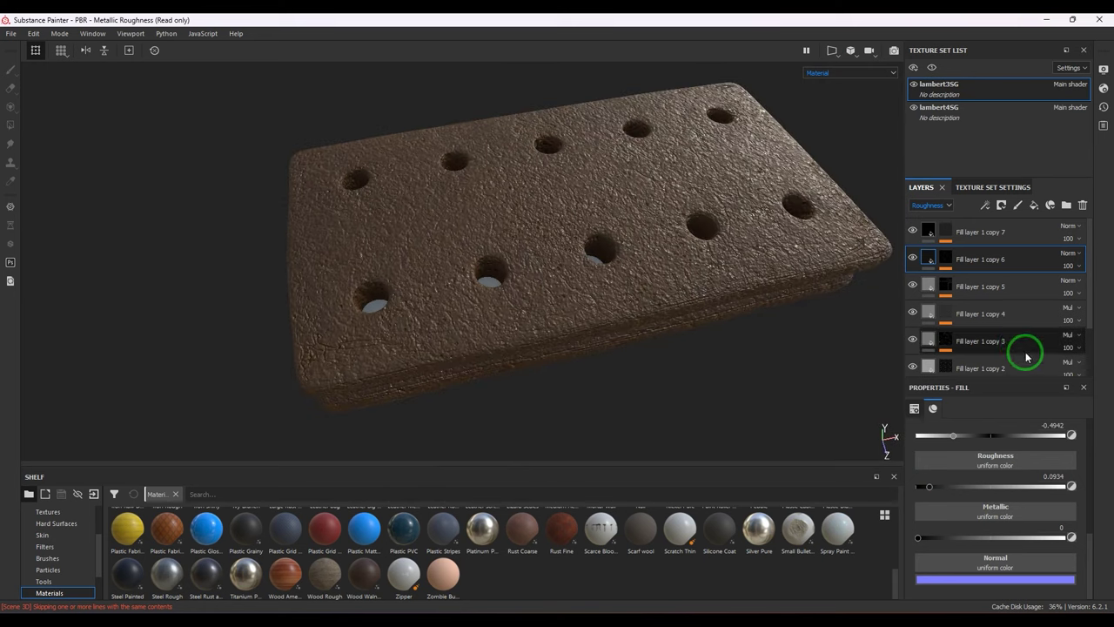
{"action": "scroll", "coordinate": [928, 309], "scroll_direction": "down", "scroll_amount": 2}
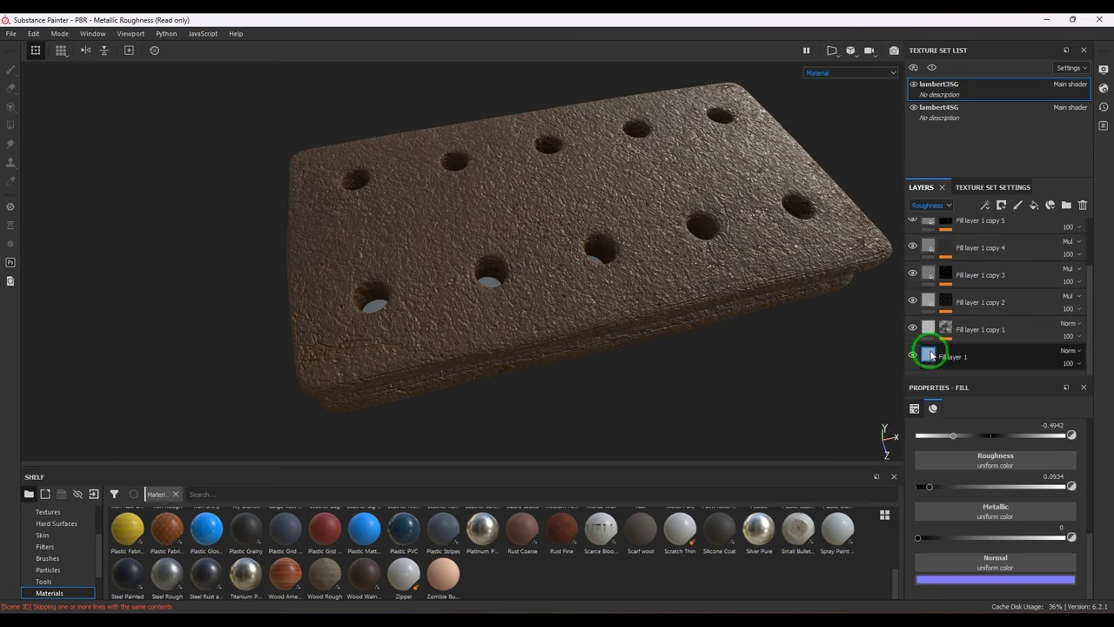
{"action": "left_click", "coordinate": [940, 356]}
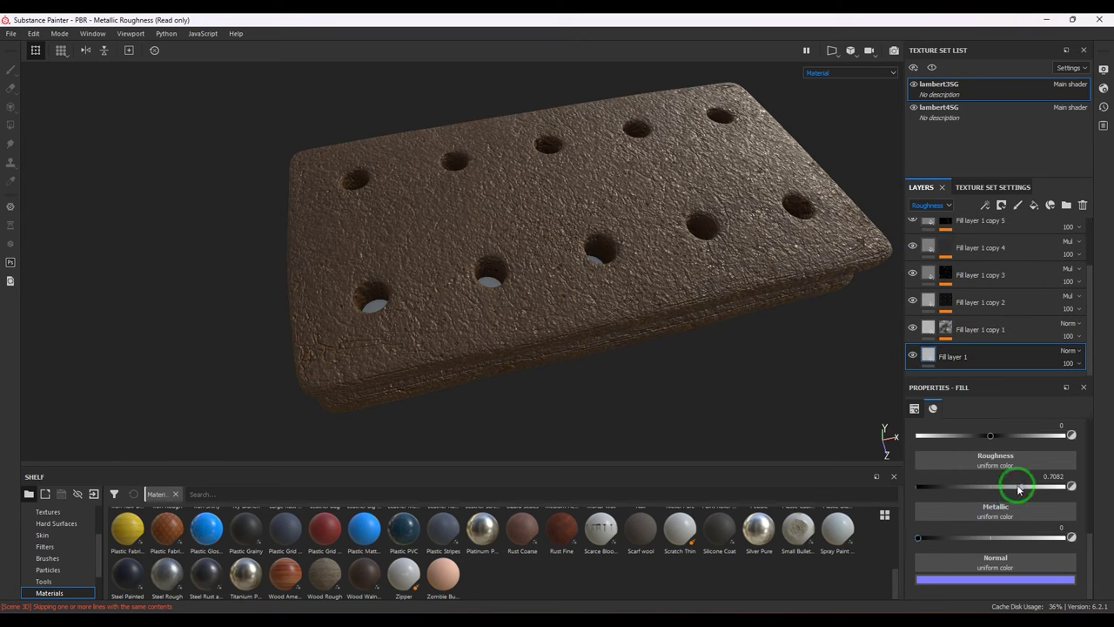
{"action": "mouse_move", "coordinate": [1018, 490]}
{"action": "left_mouse_down"}
{"action": "mouse_move", "coordinate": [948, 485]}
{"action": "mouse_move", "coordinate": [1036, 490]}
{"action": "mouse_move", "coordinate": [929, 490]}
{"action": "mouse_move", "coordinate": [1041, 489]}
{"action": "left_mouse_up"}
{"action": "left_click", "coordinate": [923, 328]}
- Lower the roughness of Fill layer 1 copy 2 and raise copy 3's roughness to about 0.71
{"action": "left_click", "coordinate": [923, 310]}
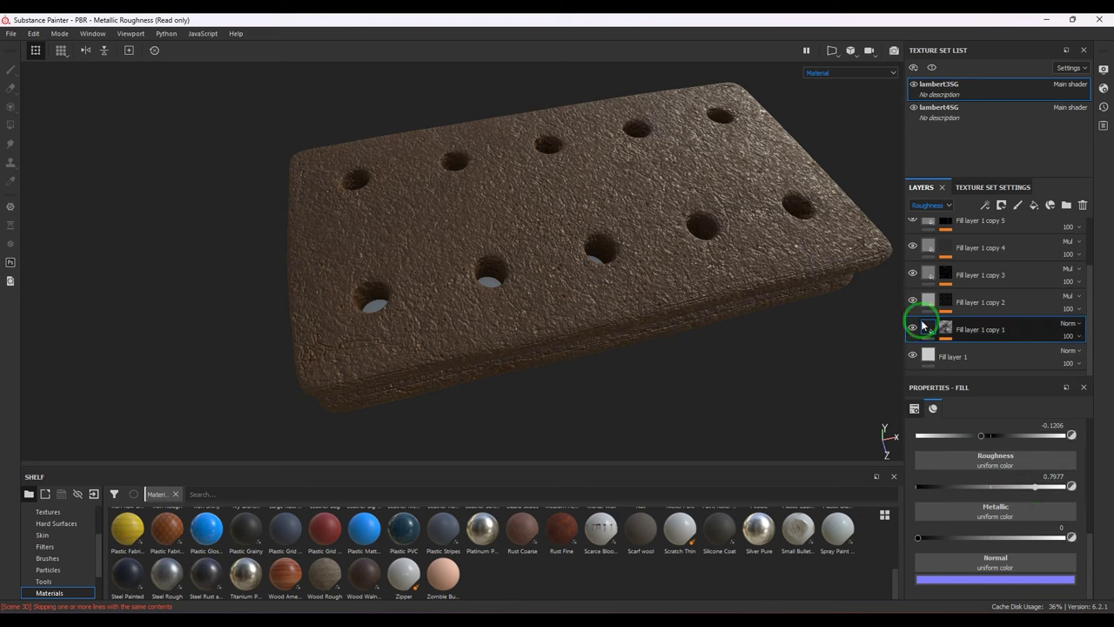
{"action": "left_click", "coordinate": [1006, 492]}
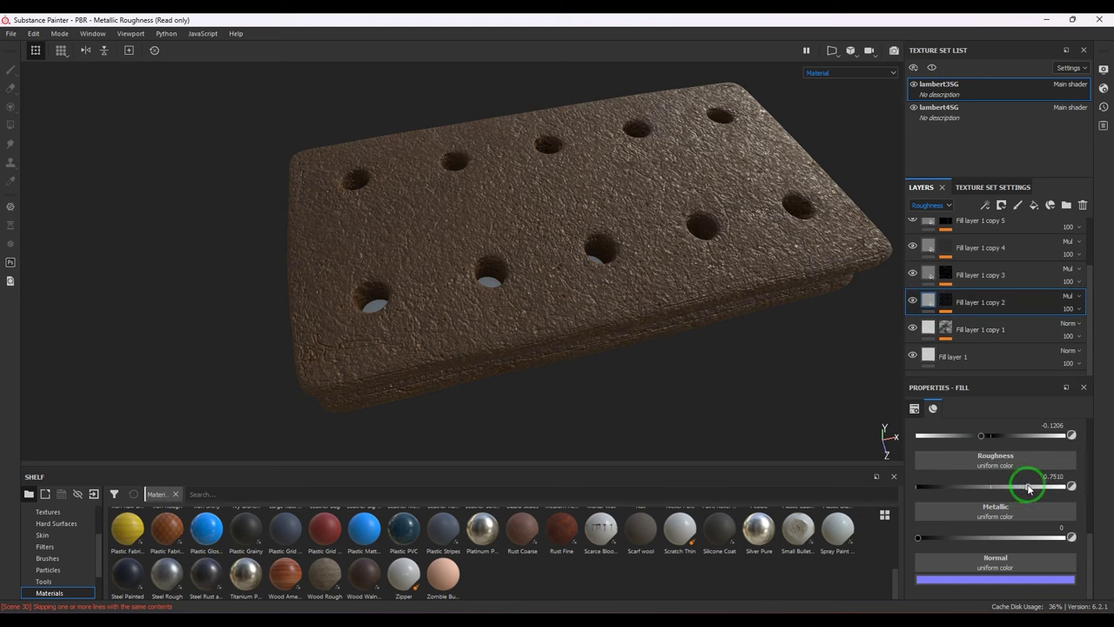
{"action": "left_click_drag", "start_coordinate": [1029, 489], "coordinate": [988, 493]}
{"action": "left_click", "coordinate": [926, 274]}
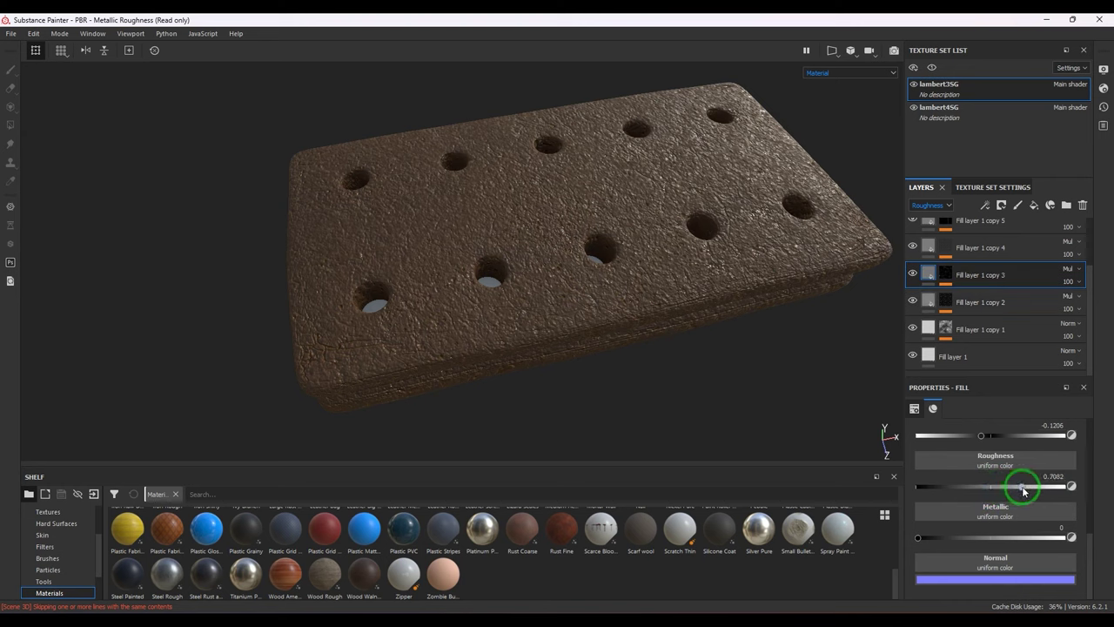
- Set the roughness of Fill layer 1 copy 4 to 0.1907 and toggle copy 5's visibility to compare
{"action": "left_click", "coordinate": [906, 249]}
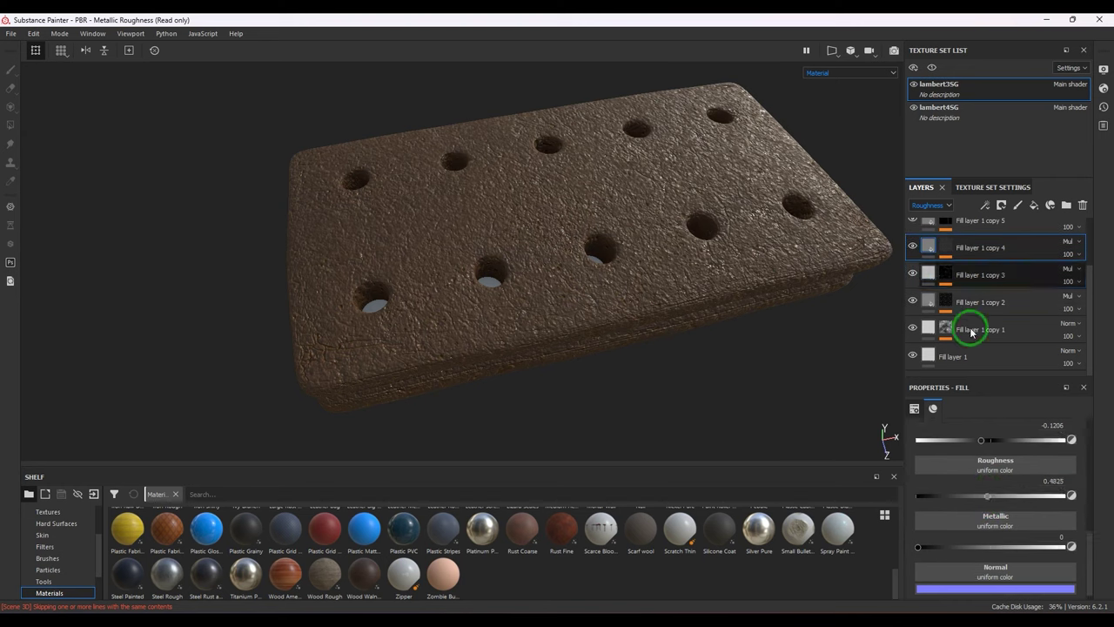
{"action": "left_click", "coordinate": [992, 493]}
{"action": "left_click_drag", "start_coordinate": [993, 493], "coordinate": [946, 490]}
{"action": "scroll", "coordinate": [1037, 333], "scroll_direction": "up", "scroll_amount": 3}
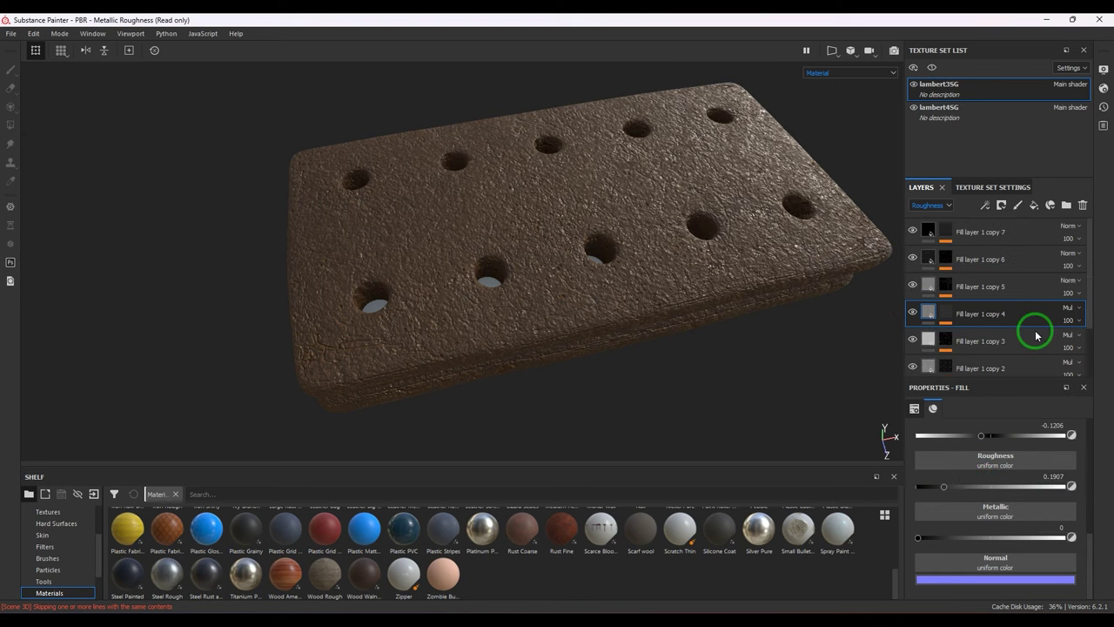
{"action": "left_click", "coordinate": [913, 287]}
{"action": "left_click", "coordinate": [912, 286]}
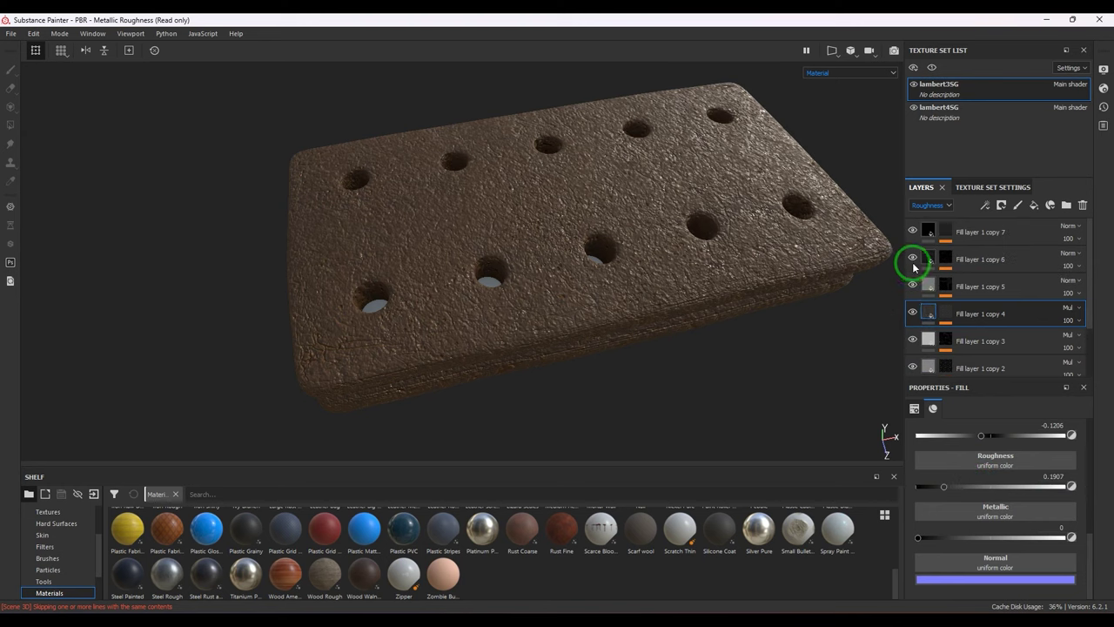
- Raise the roughness of Fill layer 1 copy 6, toggling copy 7's visibility to judge the effect
{"action": "left_click", "coordinate": [926, 260]}
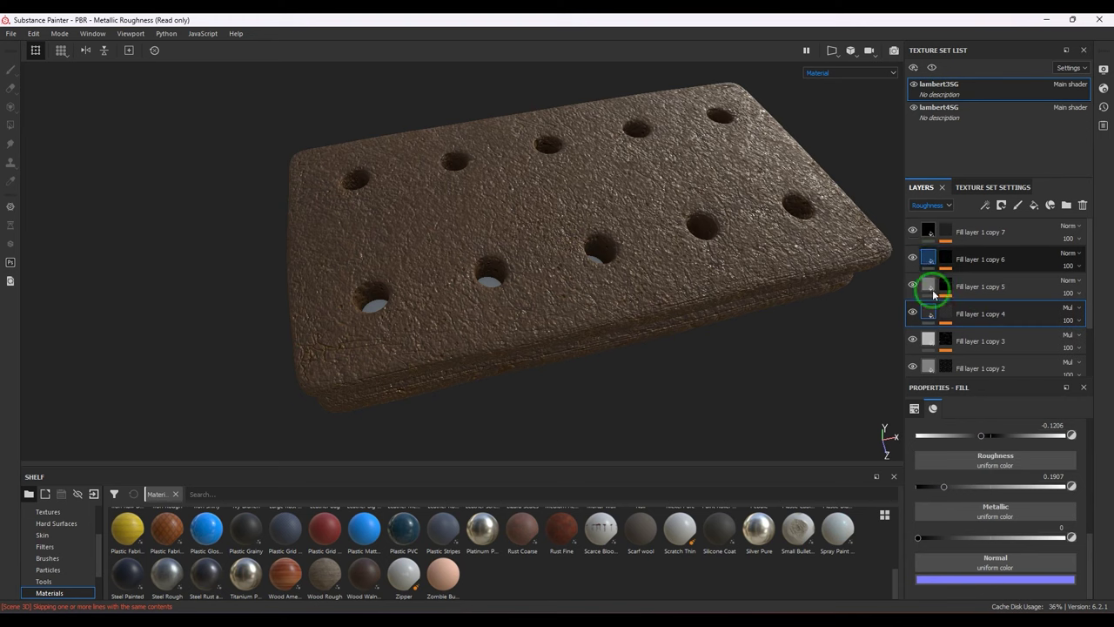
{"action": "left_click_drag", "start_coordinate": [944, 488], "coordinate": [985, 493]}
{"action": "left_click", "coordinate": [916, 313]}
{"action": "left_click", "coordinate": [914, 234]}
{"action": "left_click", "coordinate": [978, 493]}
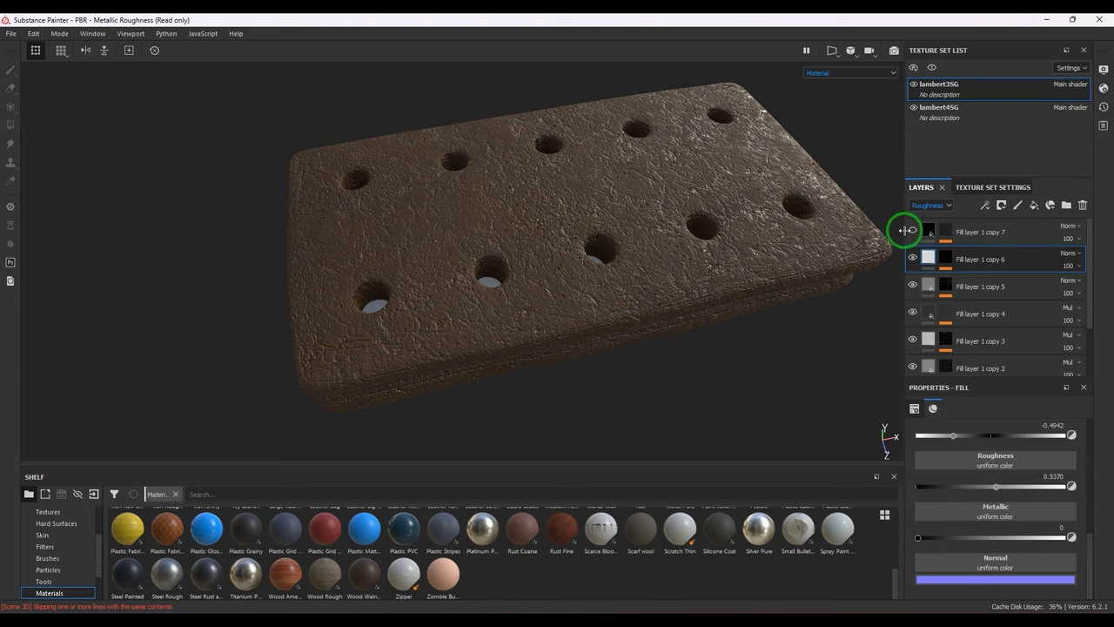
{"action": "left_click", "coordinate": [913, 230]}
{"action": "mouse_move", "coordinate": [1013, 484]}
{"action": "left_mouse_down"}
{"action": "mouse_move", "coordinate": [1055, 488]}
{"action": "mouse_move", "coordinate": [965, 492]}
{"action": "mouse_move", "coordinate": [1033, 494]}
{"action": "mouse_move", "coordinate": [1002, 493]}
{"action": "mouse_move", "coordinate": [1021, 493]}
{"action": "left_mouse_up"}
- Set the roughness of Fill layer 1 copy 7 to 0.7043 and inspect the biscuit's surface highlights
{"action": "left_click", "coordinate": [928, 233]}
{"action": "left_click", "coordinate": [921, 490]}
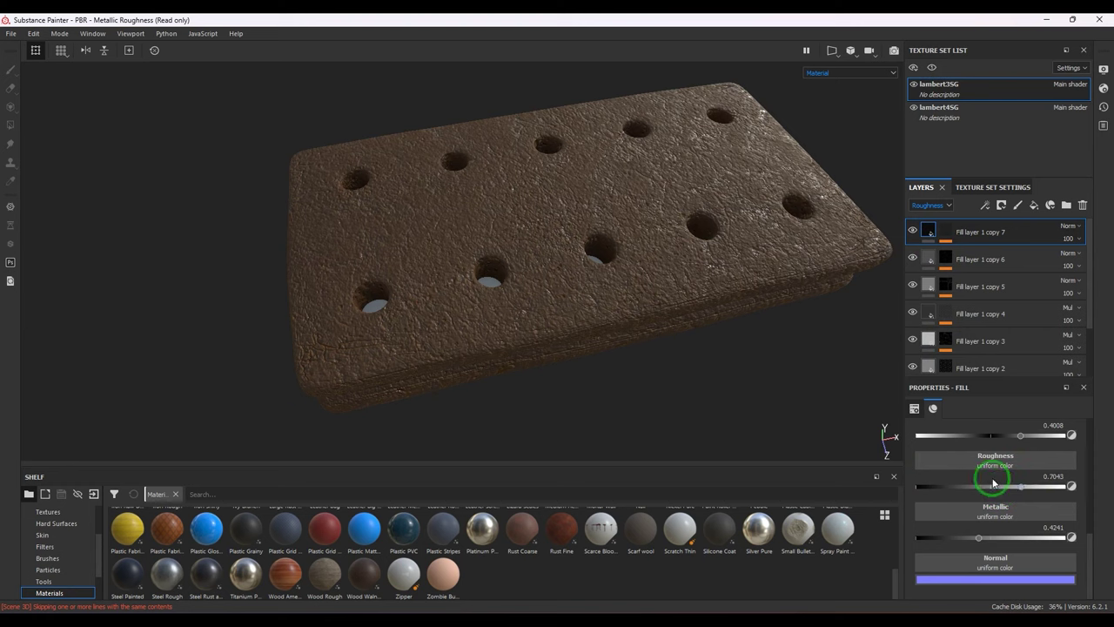
{"action": "left_click_drag", "start_coordinate": [676, 340], "coordinate": [696, 364], "text": "alt"}
{"action": "right_click_drag", "start_coordinate": [696, 363], "coordinate": [447, 218], "text": "alt"}
{"action": "right_click_drag", "start_coordinate": [597, 312], "coordinate": [583, 331], "text": "shift"}
{"action": "left_click_drag", "start_coordinate": [583, 330], "coordinate": [662, 330], "text": "alt"}
{"action": "middle_click_drag", "start_coordinate": [709, 356], "coordinate": [700, 347], "text": "alt"}
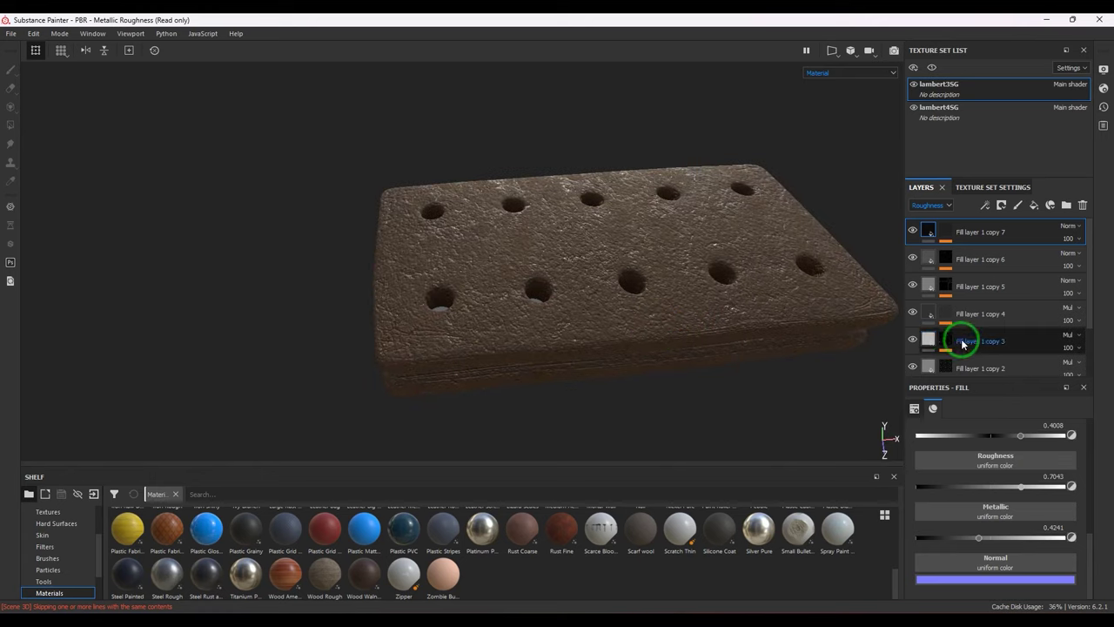
- Set the roughness of Fill layer 1 copy 4 to 0.4708 and lower copy 3's roughness slightly
{"action": "left_click", "coordinate": [911, 286]}
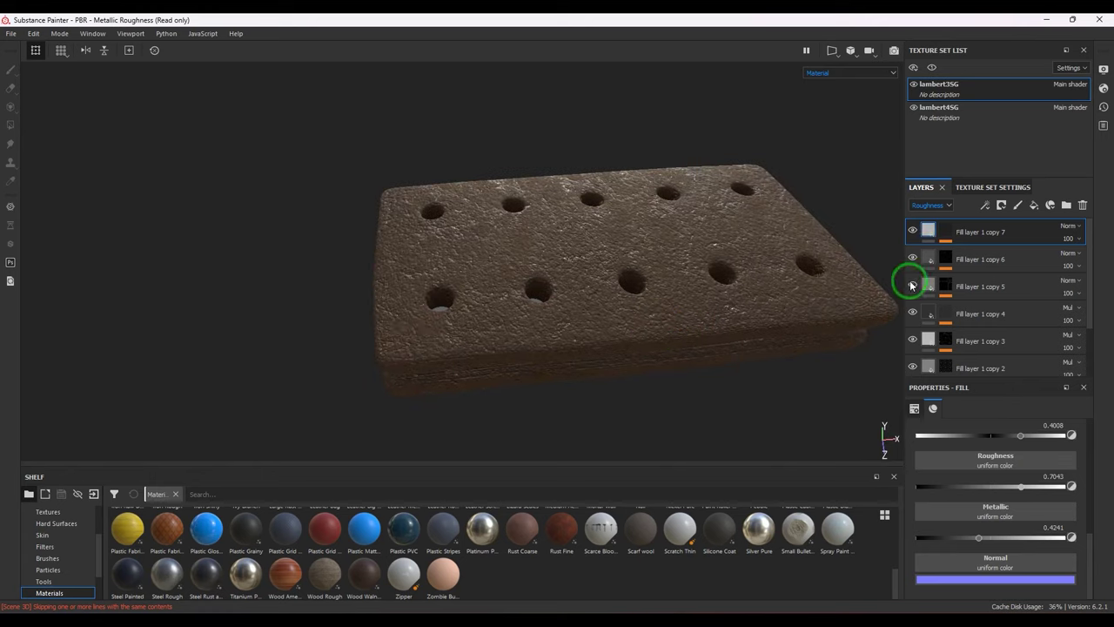
{"action": "left_click", "coordinate": [913, 312]}
{"action": "left_click", "coordinate": [913, 312]}
{"action": "left_click", "coordinate": [928, 317]}
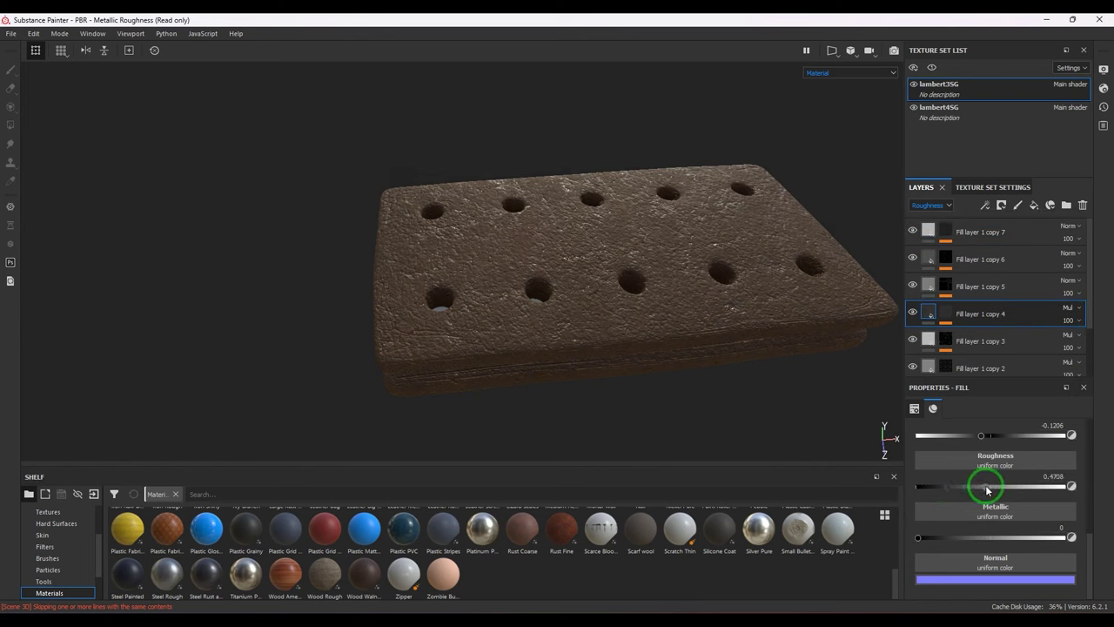
{"action": "left_click", "coordinate": [947, 338]}
{"action": "left_click", "coordinate": [1011, 493]}
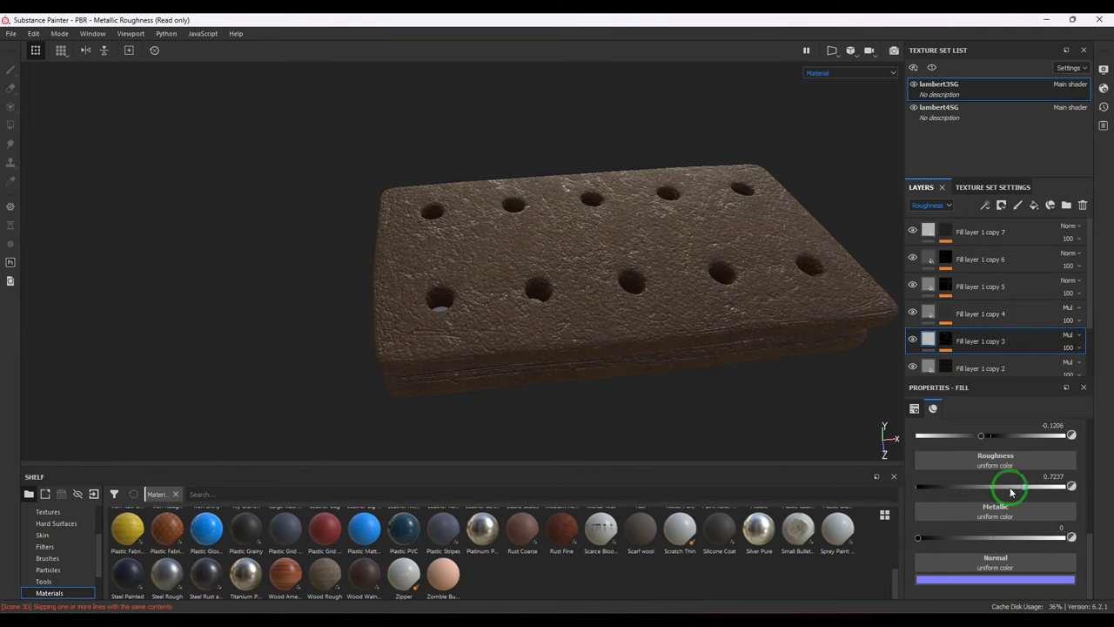
{"action": "mouse_move", "coordinate": [1010, 493]}
{"action": "left_mouse_down"}
{"action": "mouse_move", "coordinate": [985, 488]}
{"action": "mouse_move", "coordinate": [1045, 484]}
{"action": "mouse_move", "coordinate": [1001, 484]}
{"action": "left_mouse_up"}
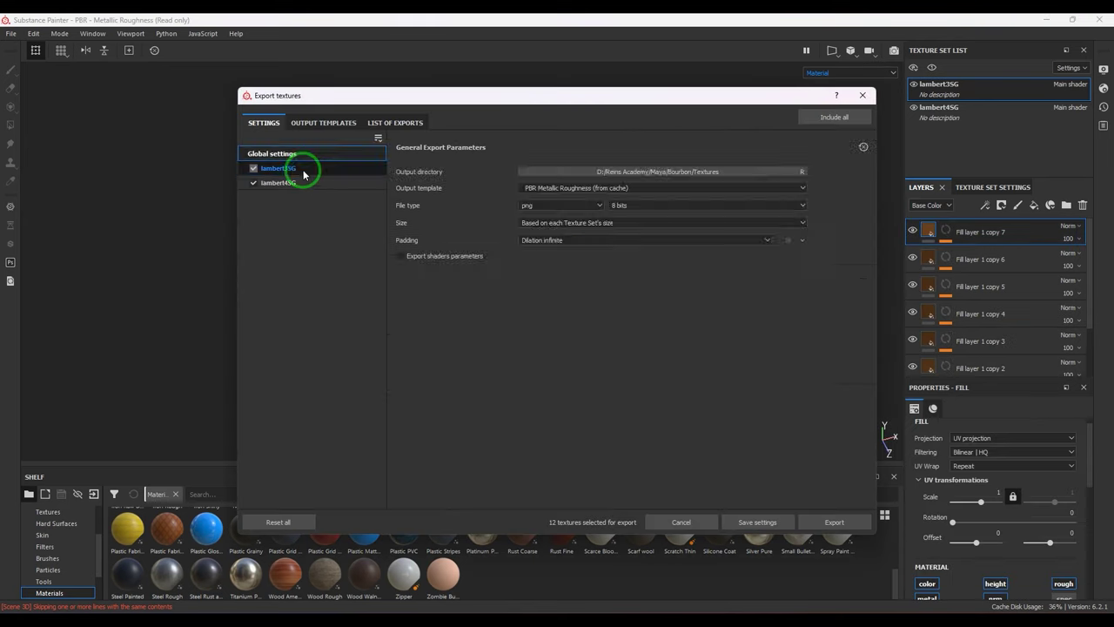
- Export the textures with the Metallic and Emissive maps excluded for lambert3SG, and close the export dialog
{"action": "left_click", "coordinate": [304, 174]}
{"action": "left_click", "coordinate": [729, 277]}
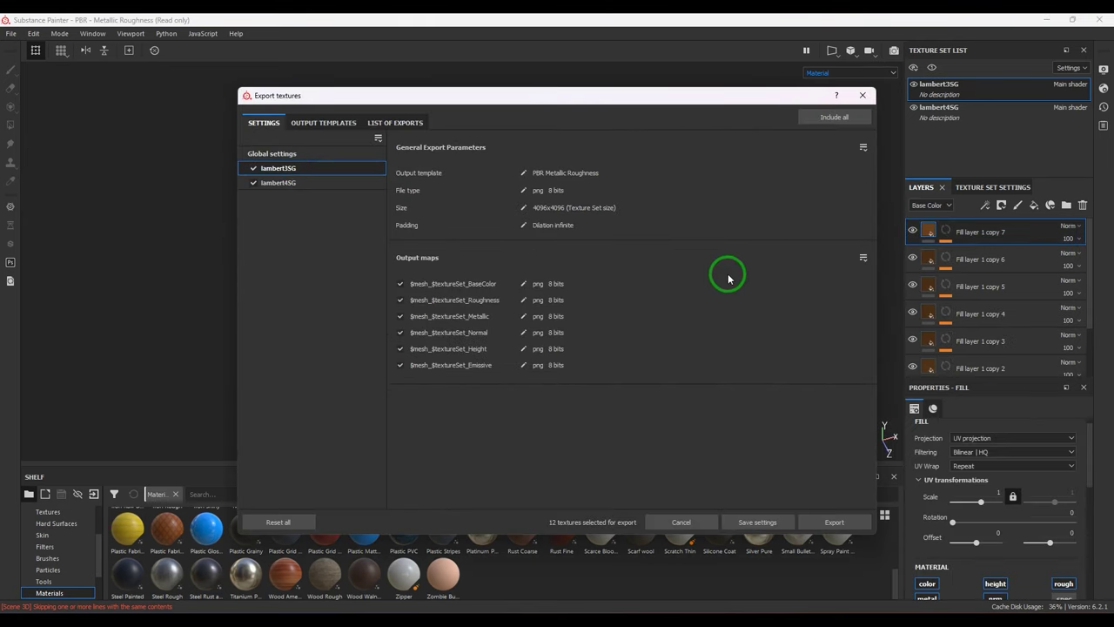
{"action": "left_click", "coordinate": [391, 301]}
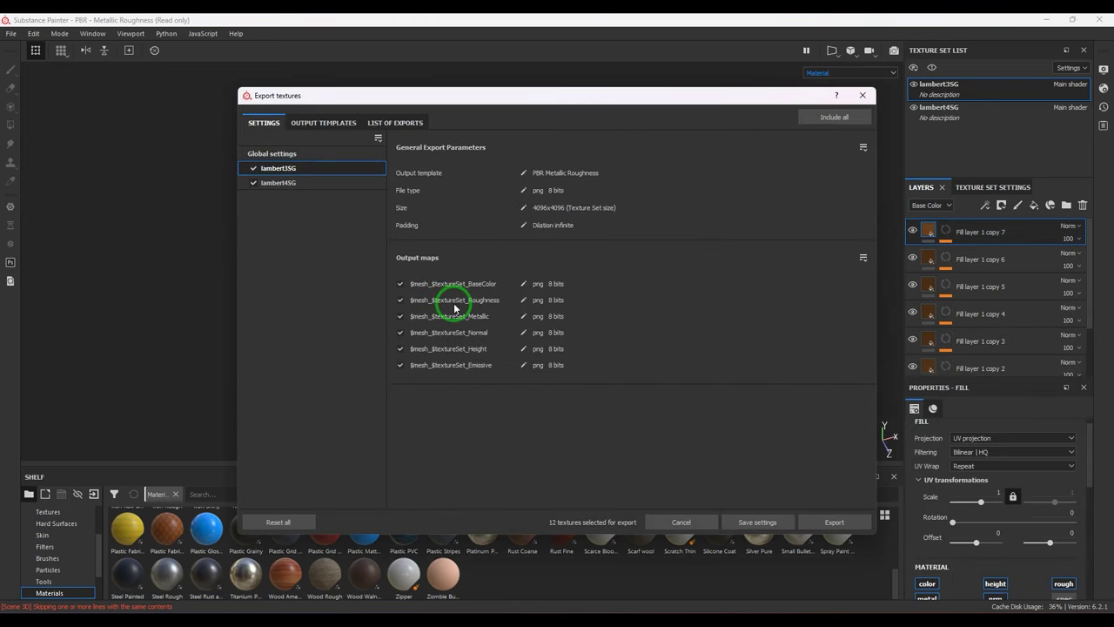
{"action": "left_click", "coordinate": [400, 316]}
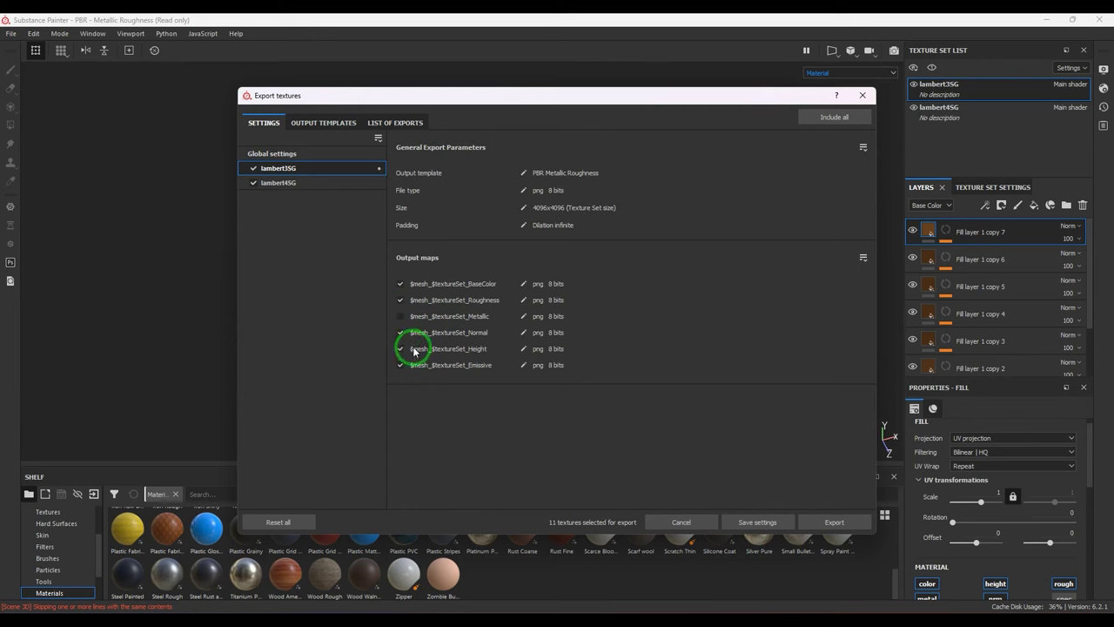
{"action": "left_click", "coordinate": [401, 364]}
{"action": "left_click", "coordinate": [823, 522]}
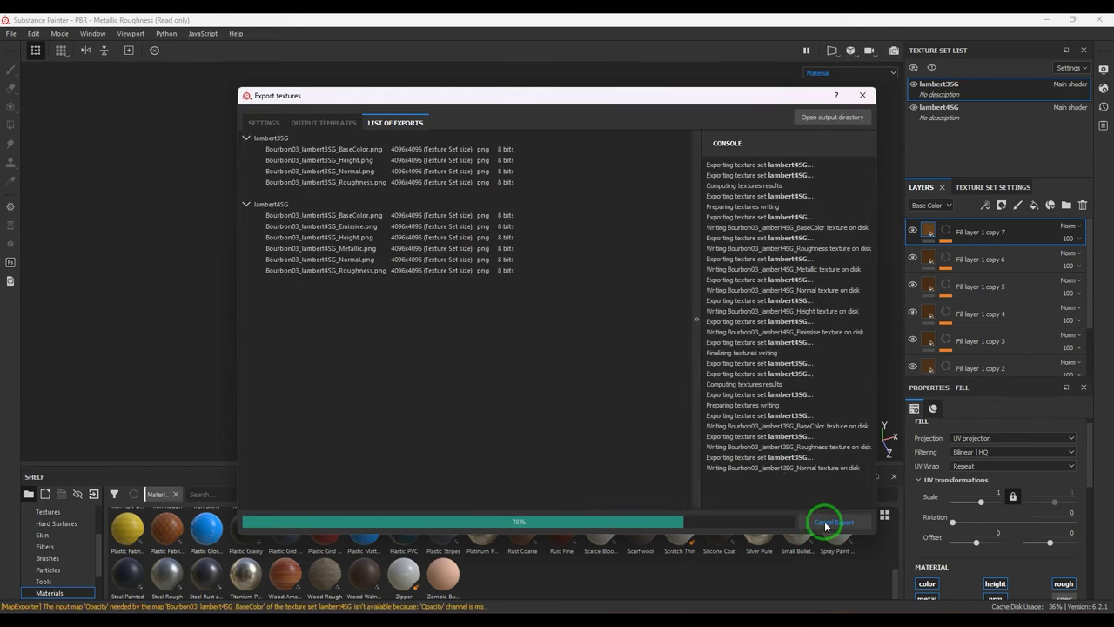
{"action": "left_click", "coordinate": [861, 97]}
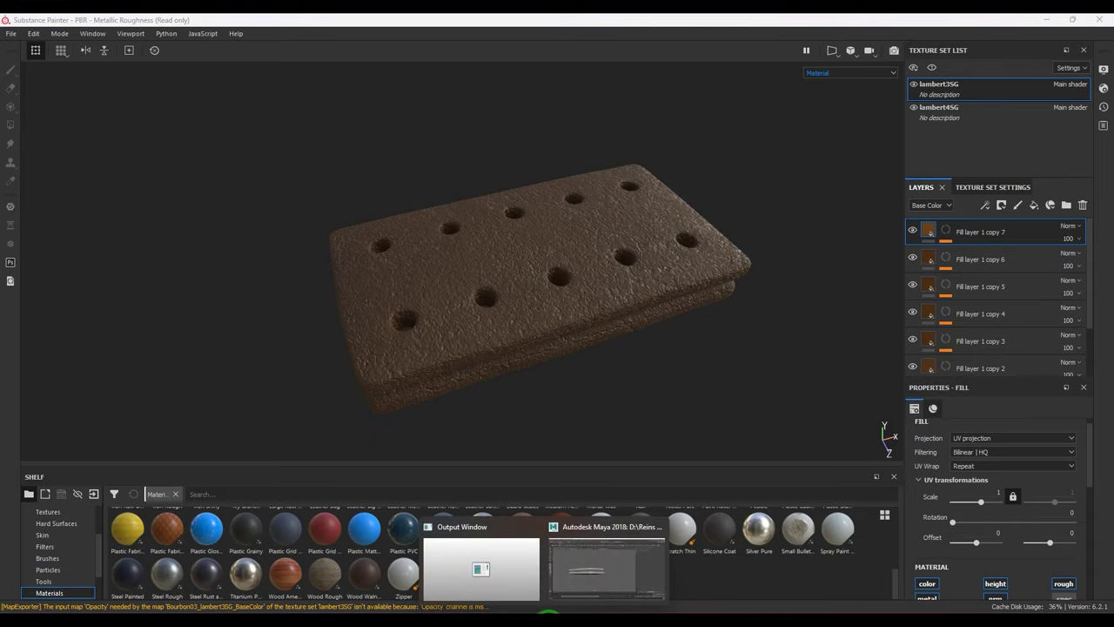
- Switch to Maya and assign a new aiStandardSurface material to the upper and lower biscuit meshes together
{"action": "left_click", "coordinate": [604, 565]}
{"action": "left_click_drag", "start_coordinate": [583, 362], "coordinate": [439, 415], "text": "alt"}
{"action": "middle_click_drag", "start_coordinate": [490, 388], "coordinate": [451, 435], "text": "alt"}
{"action": "scroll", "coordinate": [490, 399], "scroll_direction": "up", "scroll_amount": 2}
{"action": "left_click", "coordinate": [479, 302]}
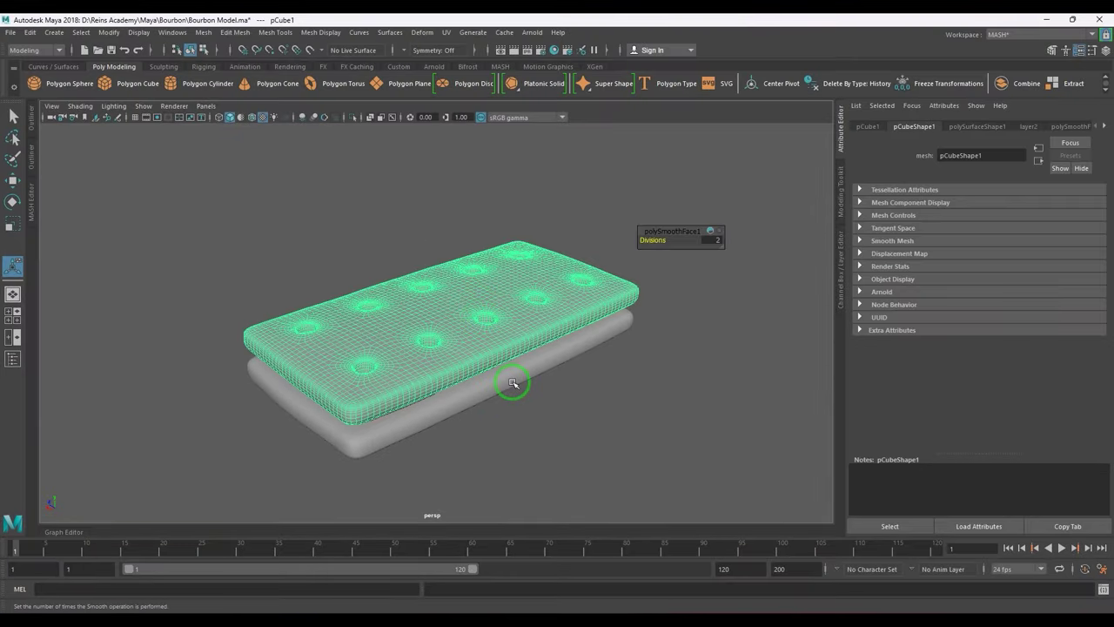
{"action": "left_click", "coordinate": [494, 389]}
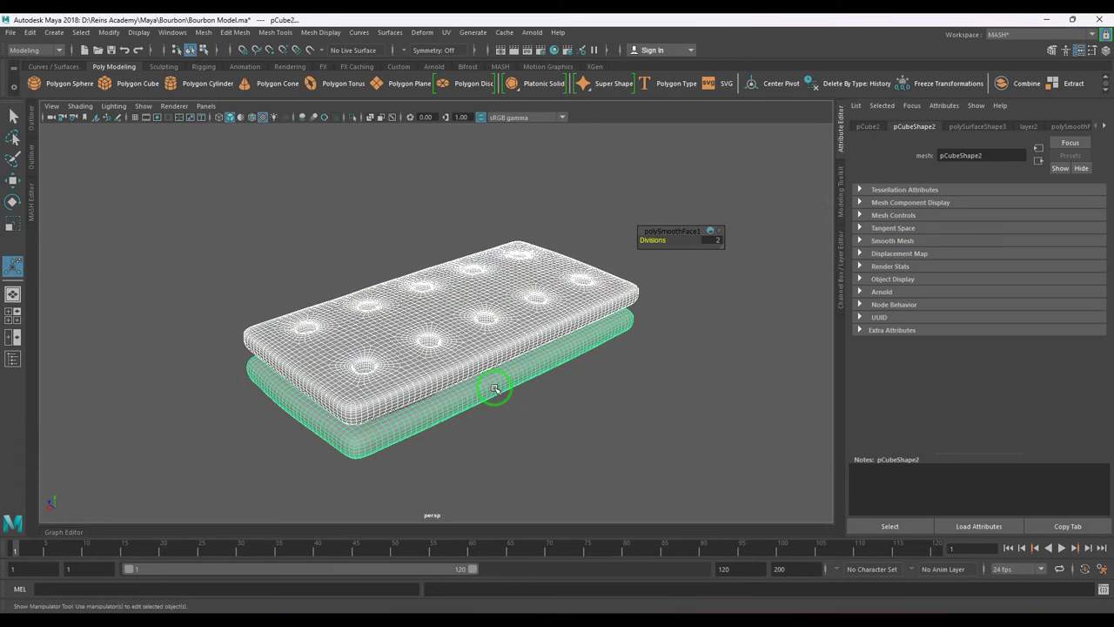
{"action": "right_click_drag", "start_coordinate": [494, 389], "coordinate": [522, 557]}
{"action": "left_click", "coordinate": [517, 288]}
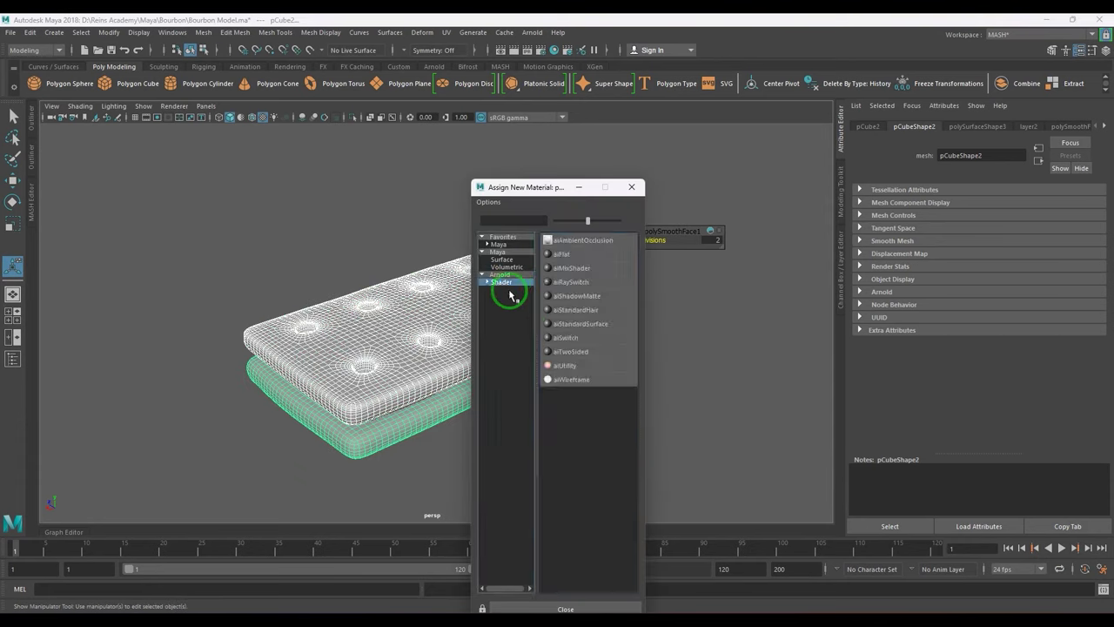
{"action": "left_click", "coordinate": [600, 326]}
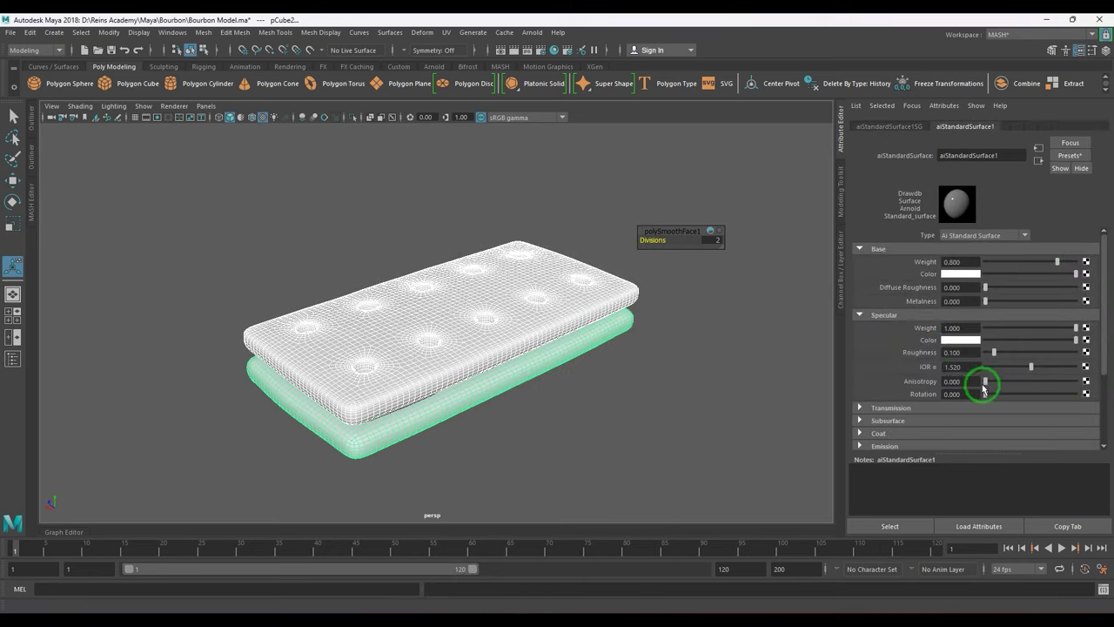
- Add an Arnold Physical Sky light to the scene and review its skydome light attributes
{"action": "left_click", "coordinate": [531, 33]}
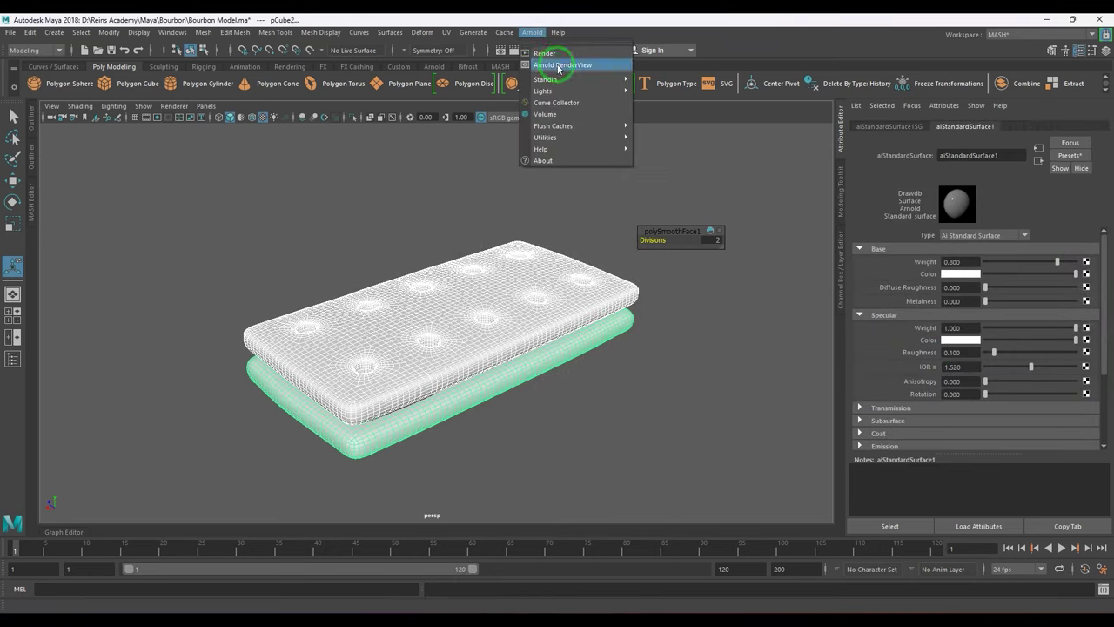
{"action": "mouse_move", "coordinate": [575, 91]}
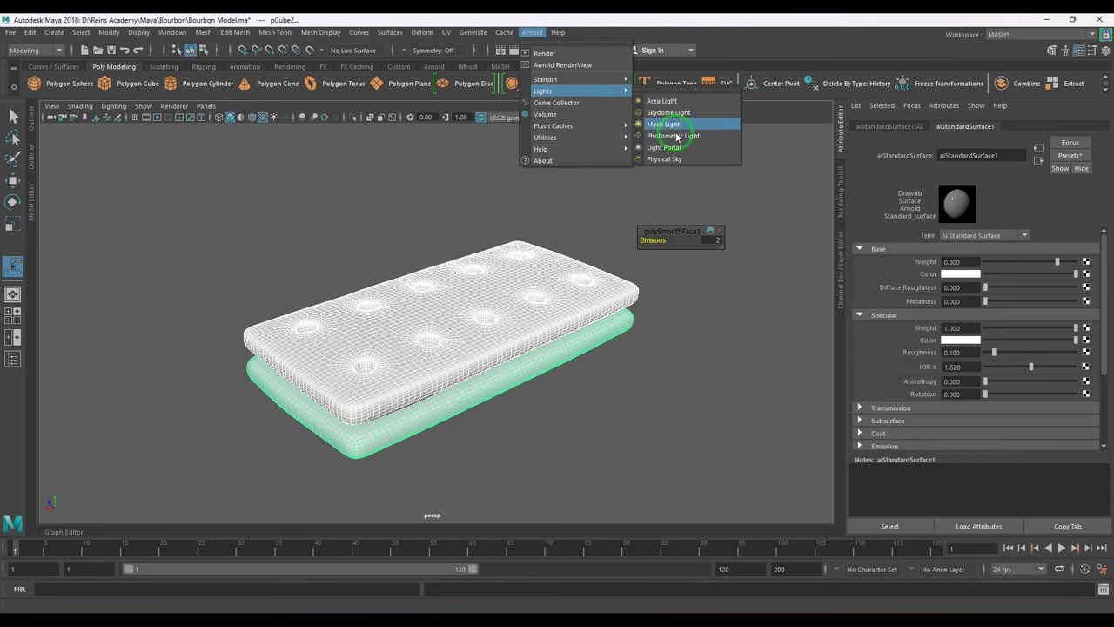
{"action": "left_click", "coordinate": [681, 160]}
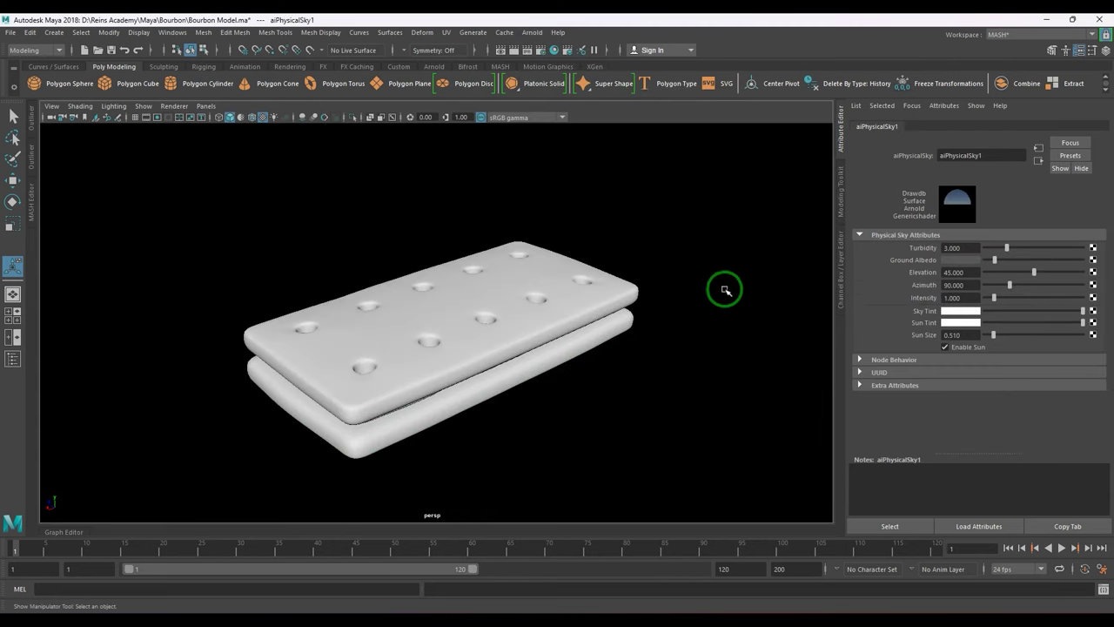
{"action": "scroll", "coordinate": [954, 421], "scroll_direction": "down", "scroll_amount": 5}
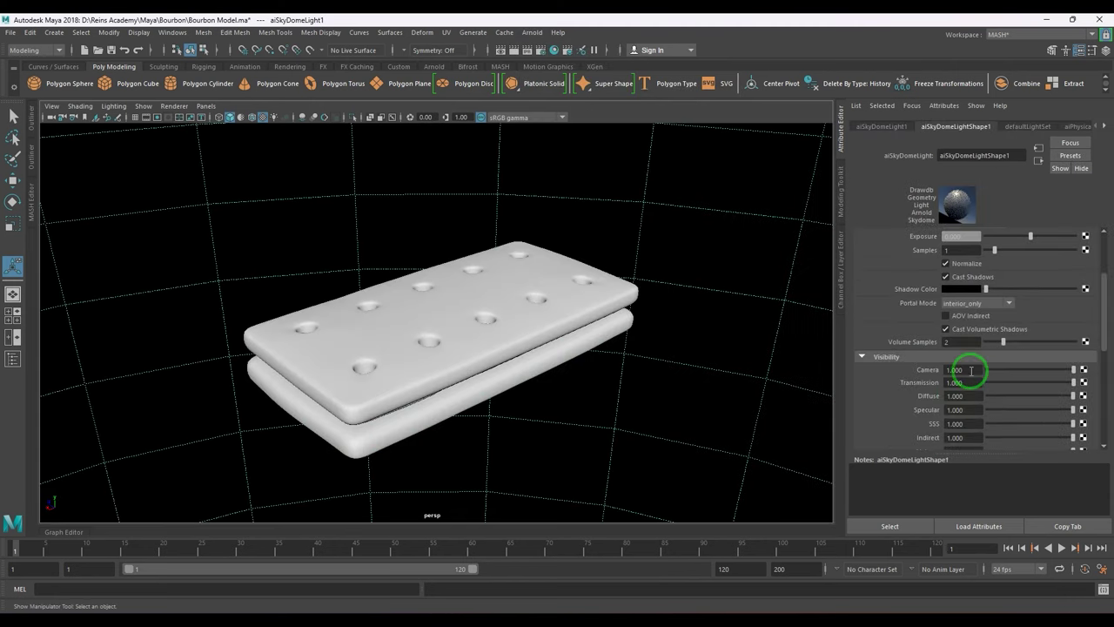
{"action": "scroll", "coordinate": [957, 370], "scroll_direction": "up", "scroll_amount": 3}
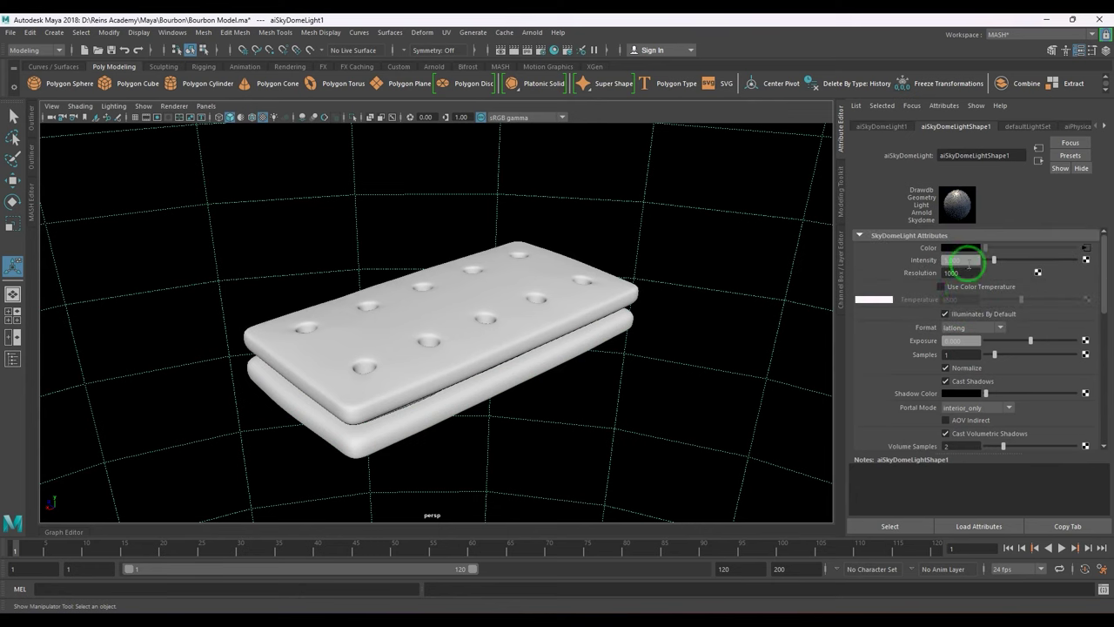
- Render the biscuit in Arnold RenderView and move the render window off the model
{"action": "left_click", "coordinate": [532, 32]}
{"action": "left_click", "coordinate": [548, 68]}
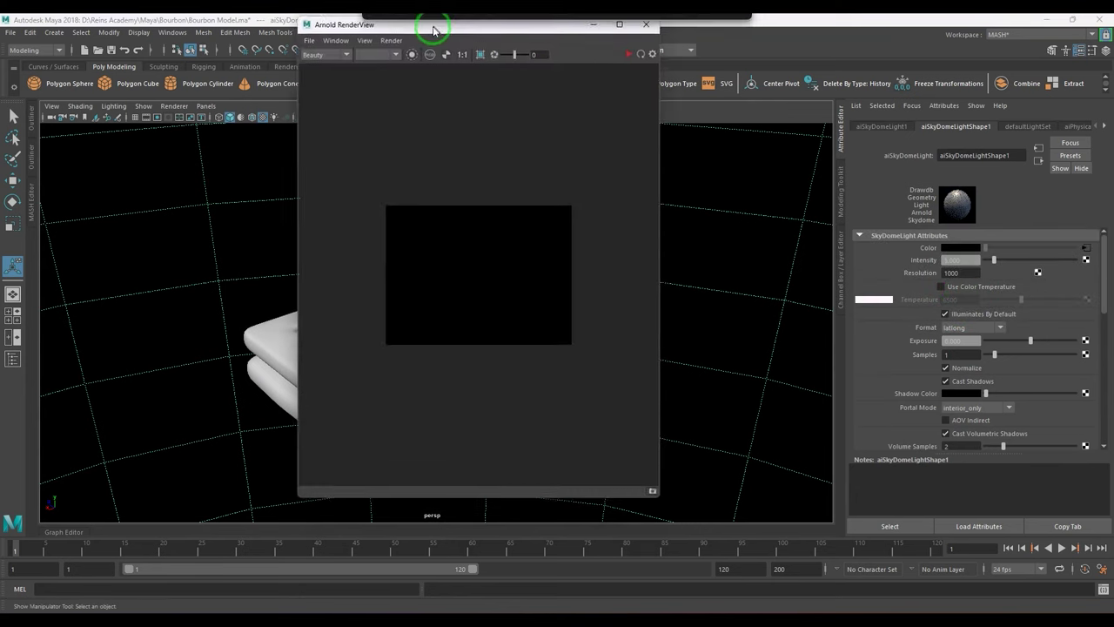
{"action": "left_click", "coordinate": [626, 54]}
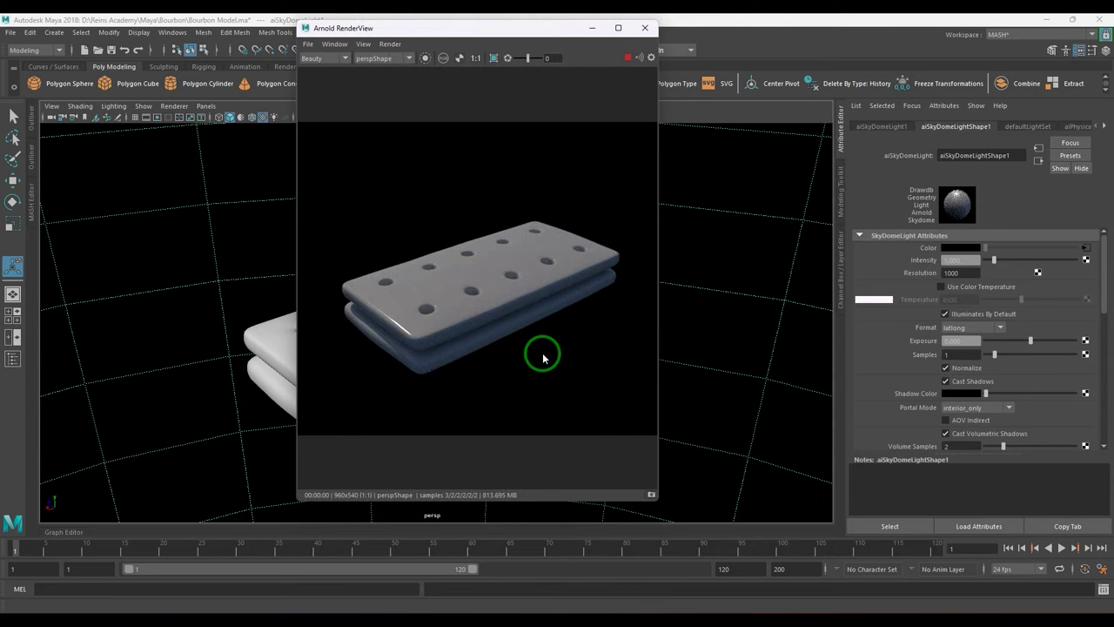
{"action": "left_click_drag", "start_coordinate": [541, 33], "coordinate": [694, 115]}
- Set the smooth divisions of both biscuit meshes to 0, close the render window and display them with smooth mesh preview
{"action": "left_click", "coordinate": [401, 425]}
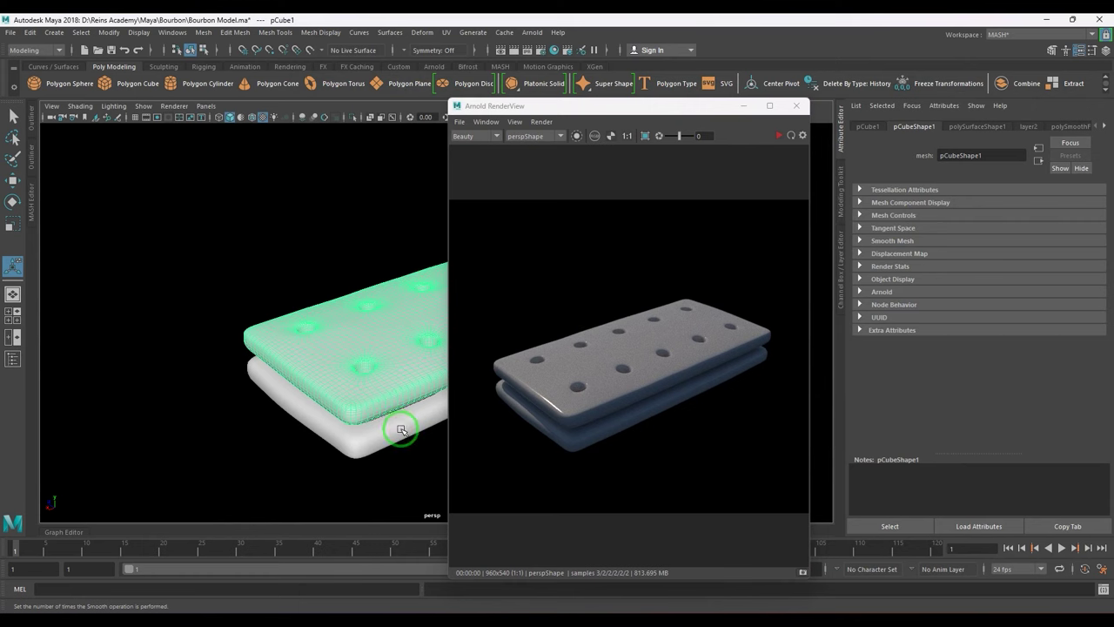
{"action": "left_click", "coordinate": [402, 430]}
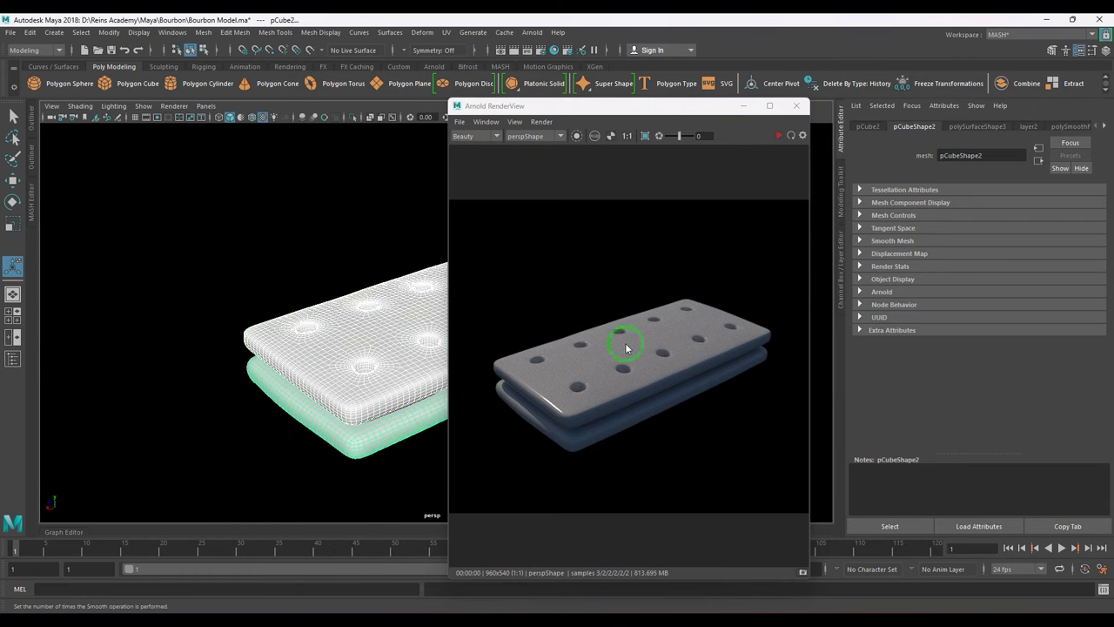
{"action": "left_click", "coordinate": [1107, 53]}
{"action": "left_click", "coordinate": [1031, 269]}
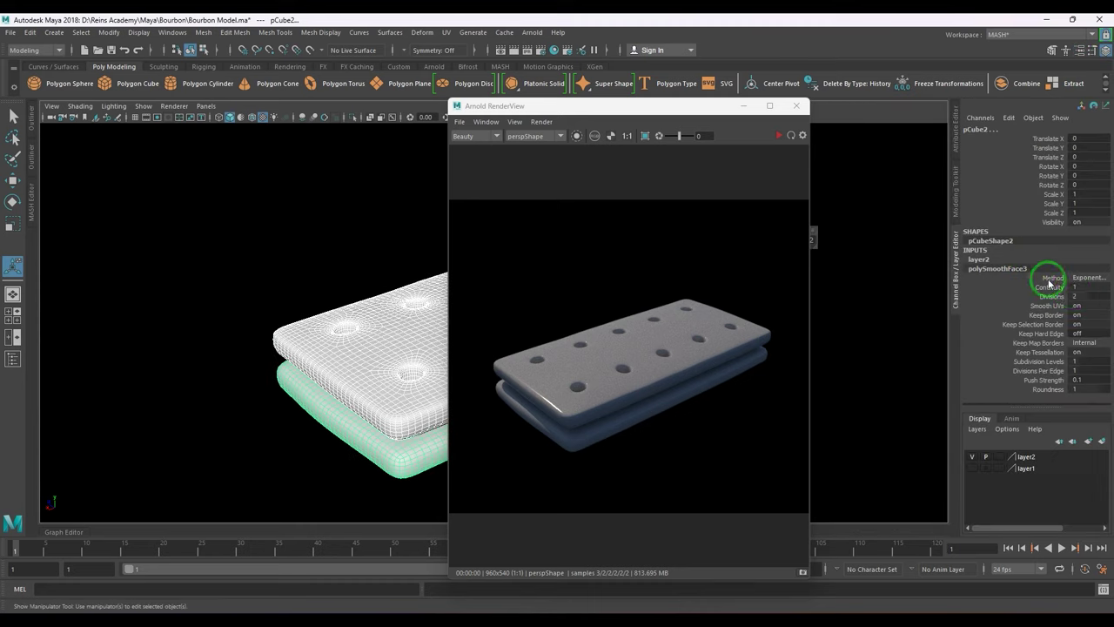
{"action": "left_click", "coordinate": [1086, 297]}
{"action": "type", "text": "0"}
{"action": "key", "text": "Return"}
{"action": "left_click", "coordinate": [795, 105]}
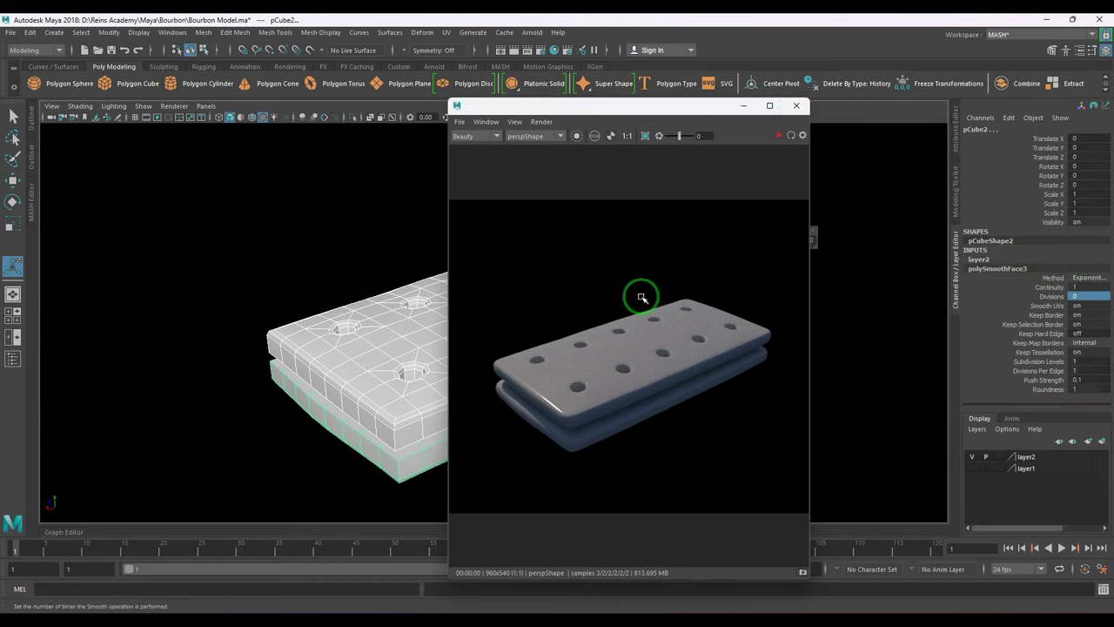
{"action": "key", "text": "3"}
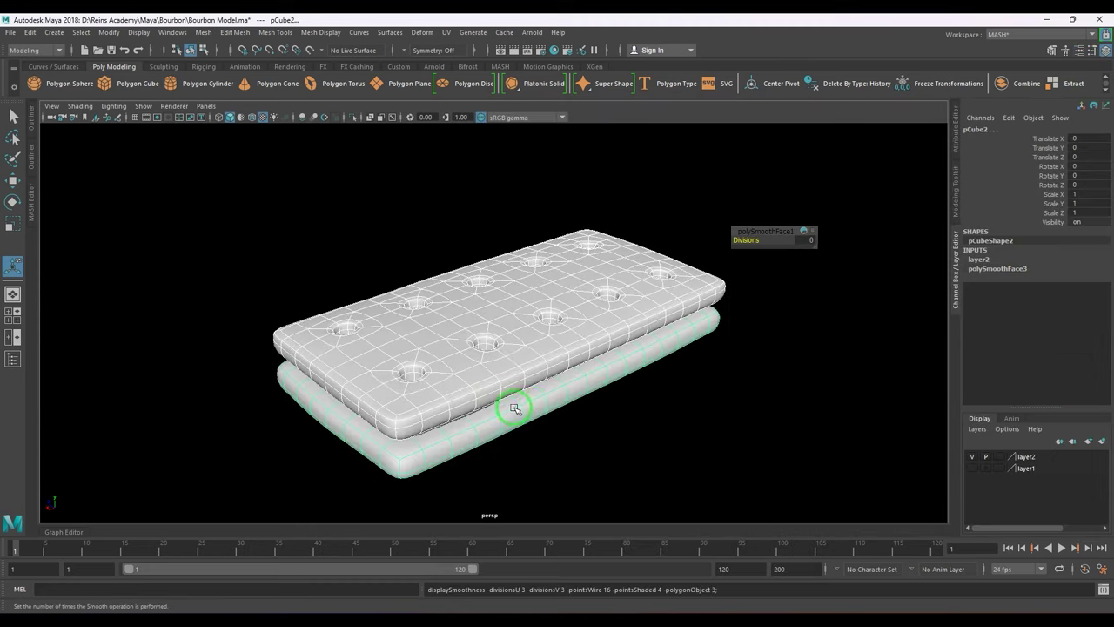
{"action": "middle_click_drag", "start_coordinate": [563, 403], "coordinate": [532, 391], "text": "alt"}
- Delete the construction history of the upper and lower biscuit meshes and combine them into one mesh
{"action": "key", "text": "alt+shift+d"}
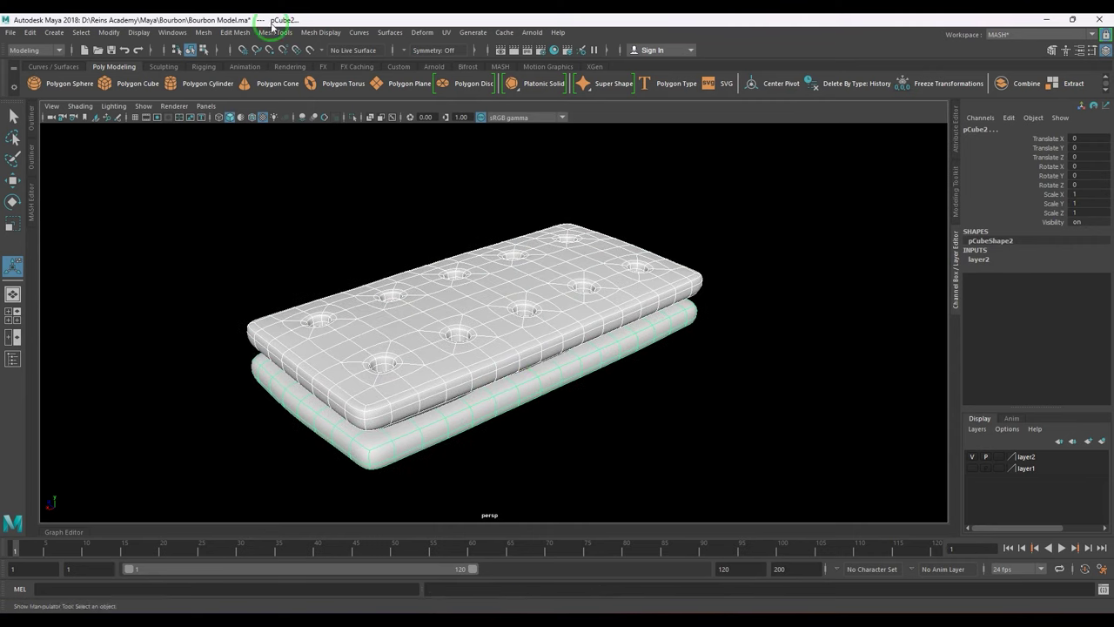
{"action": "left_click", "coordinate": [203, 32]}
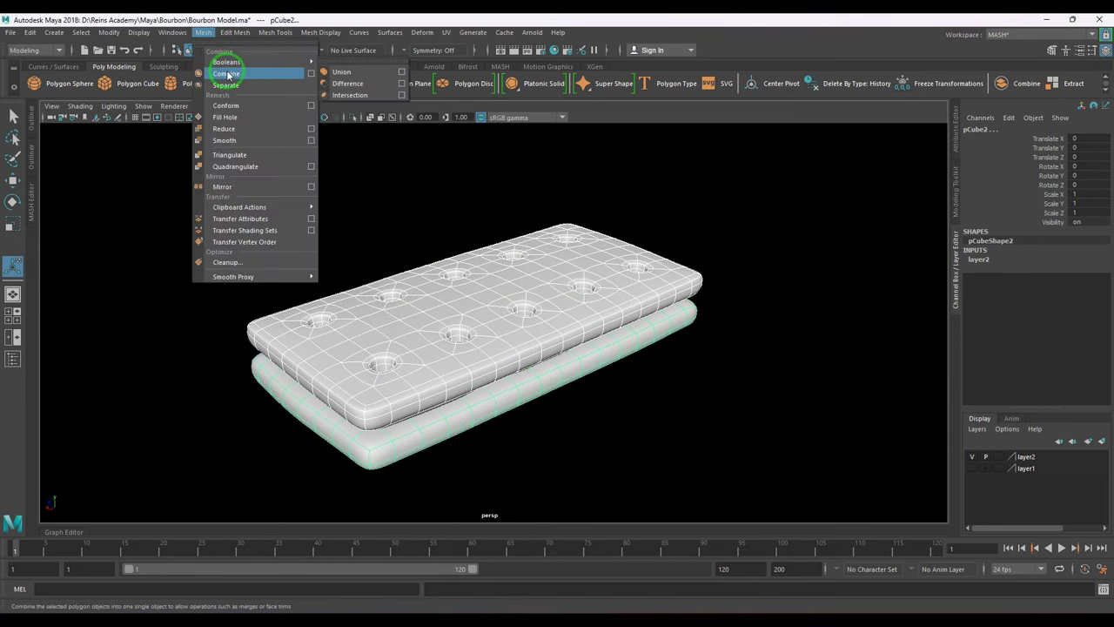
{"action": "left_click", "coordinate": [227, 74]}
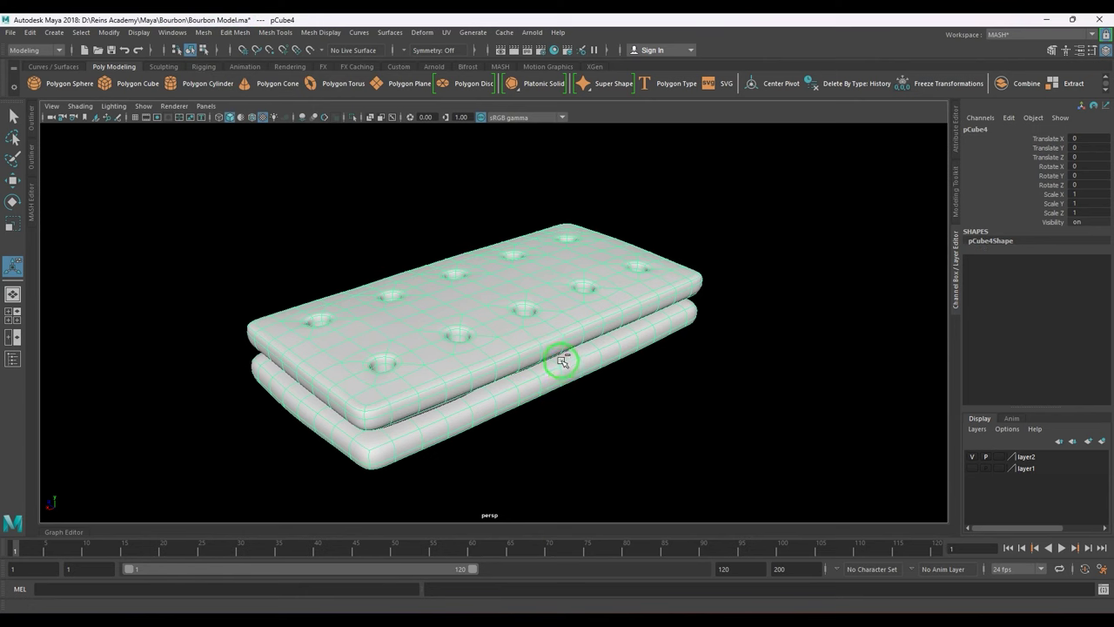
- Set the combined biscuit mesh's Arnold subdivision to catclark with 3 iterations and expand its displacement attributes
{"action": "key", "text": "ctrl+a"}
{"action": "left_click", "coordinate": [899, 293]}
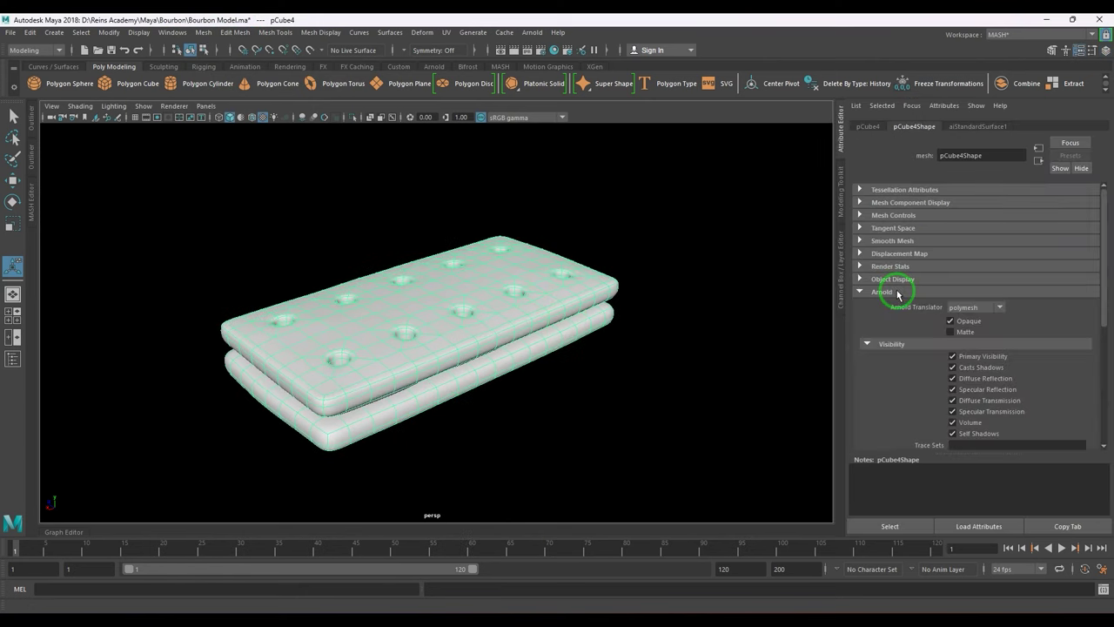
{"action": "scroll", "coordinate": [898, 293], "scroll_direction": "down", "scroll_amount": 5}
{"action": "left_click", "coordinate": [908, 392]}
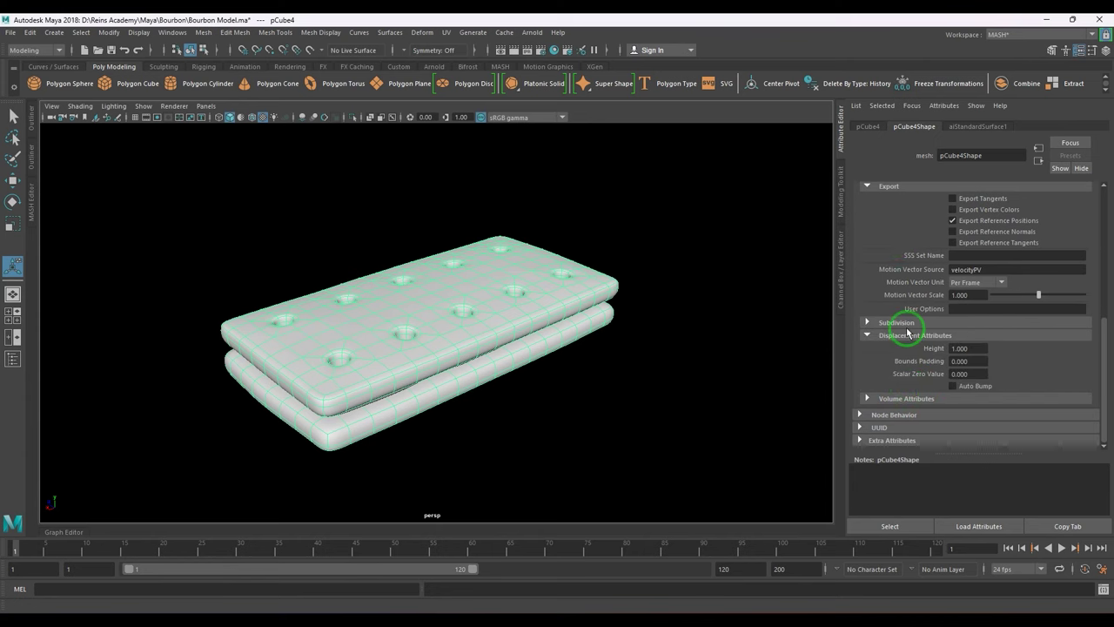
{"action": "left_click", "coordinate": [907, 325]}
{"action": "left_click", "coordinate": [941, 327]}
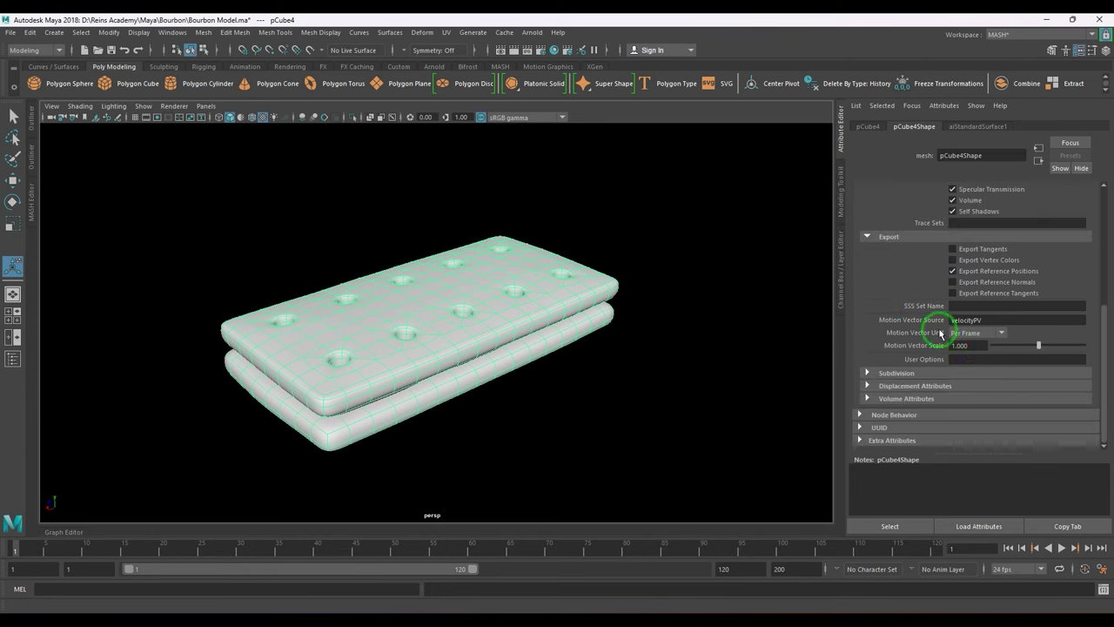
{"action": "left_click", "coordinate": [912, 375]}
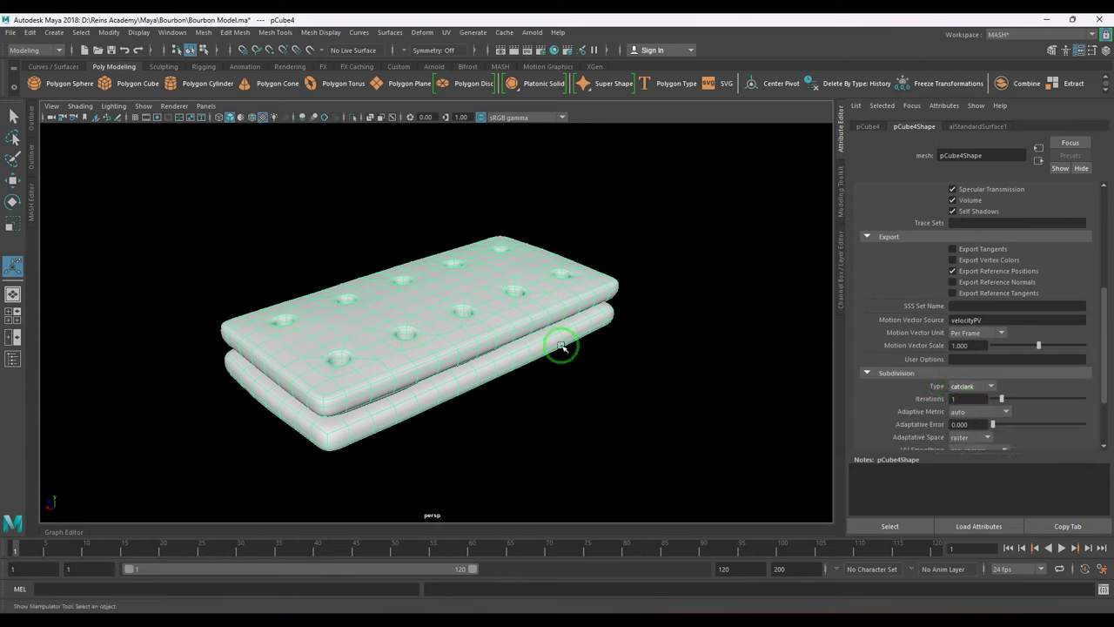
{"action": "left_click", "coordinate": [968, 399]}
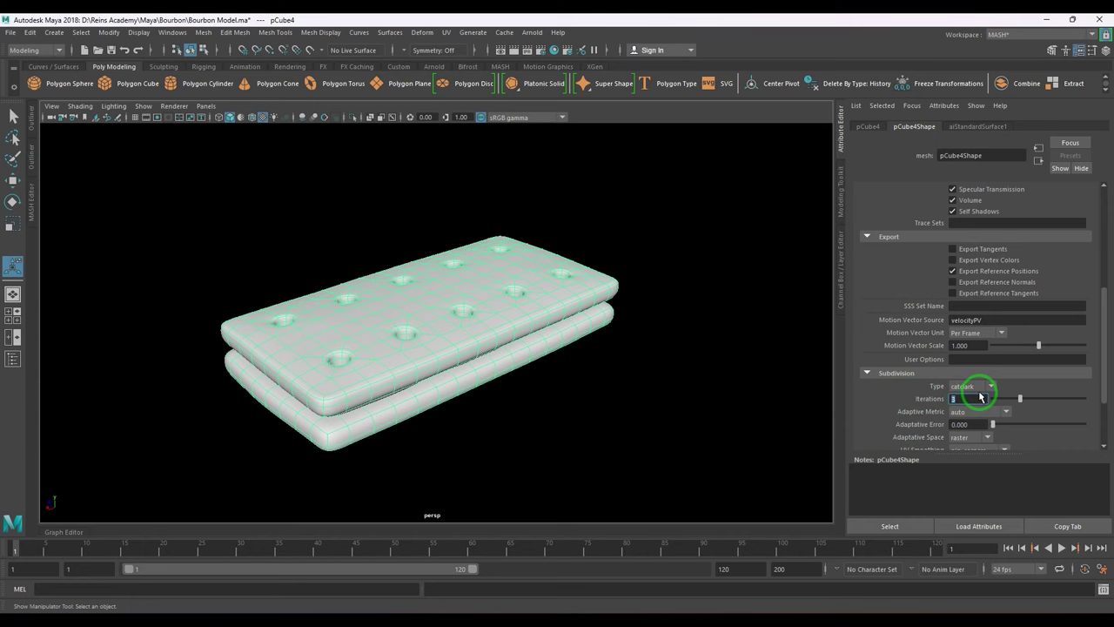
{"action": "scroll", "coordinate": [980, 398], "scroll_direction": "down", "scroll_amount": 3}
{"action": "left_click", "coordinate": [879, 383]}
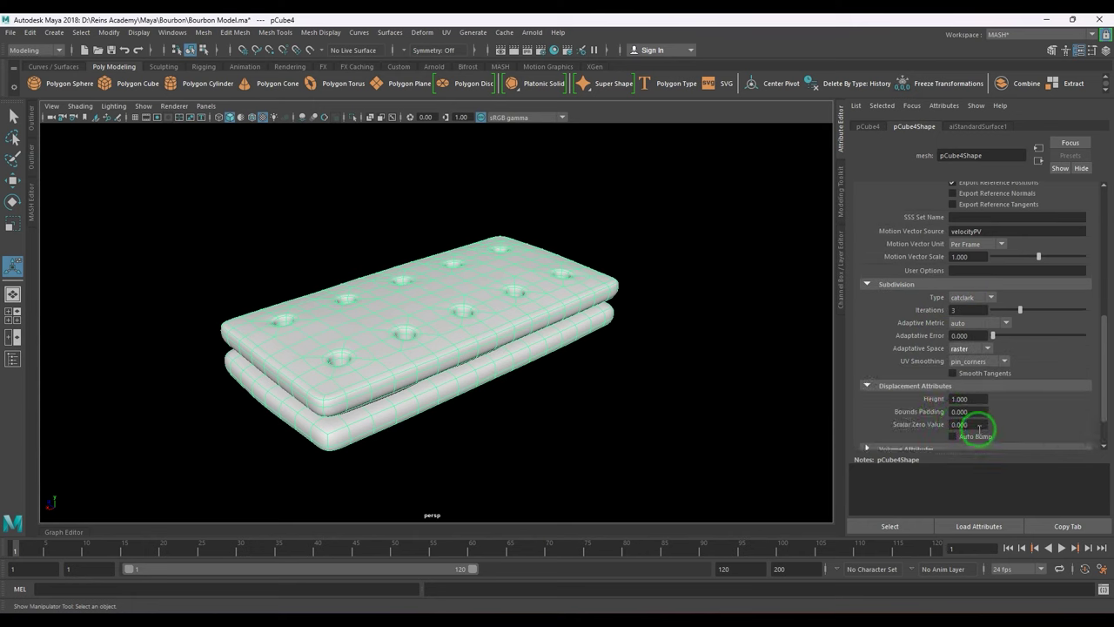
- Open the Hypershade and graph the biscuit's aiStandardSurface1 material network in the work area
{"action": "left_click", "coordinate": [988, 127]}
{"action": "left_click", "coordinate": [962, 379]}
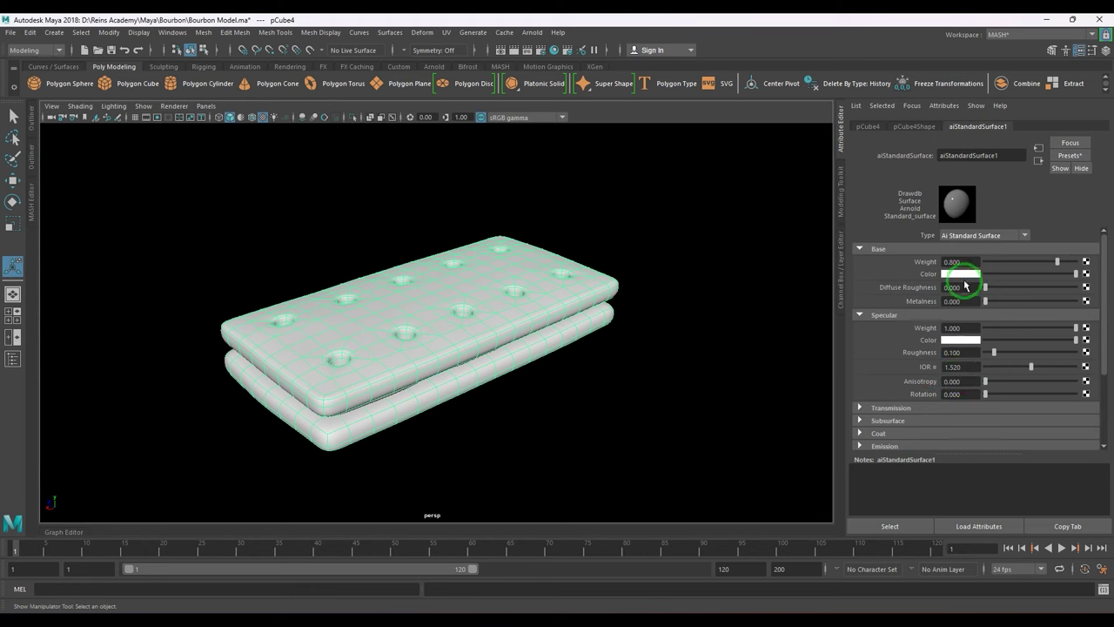
{"action": "left_click", "coordinate": [831, 98]}
{"action": "left_click", "coordinate": [568, 55]}
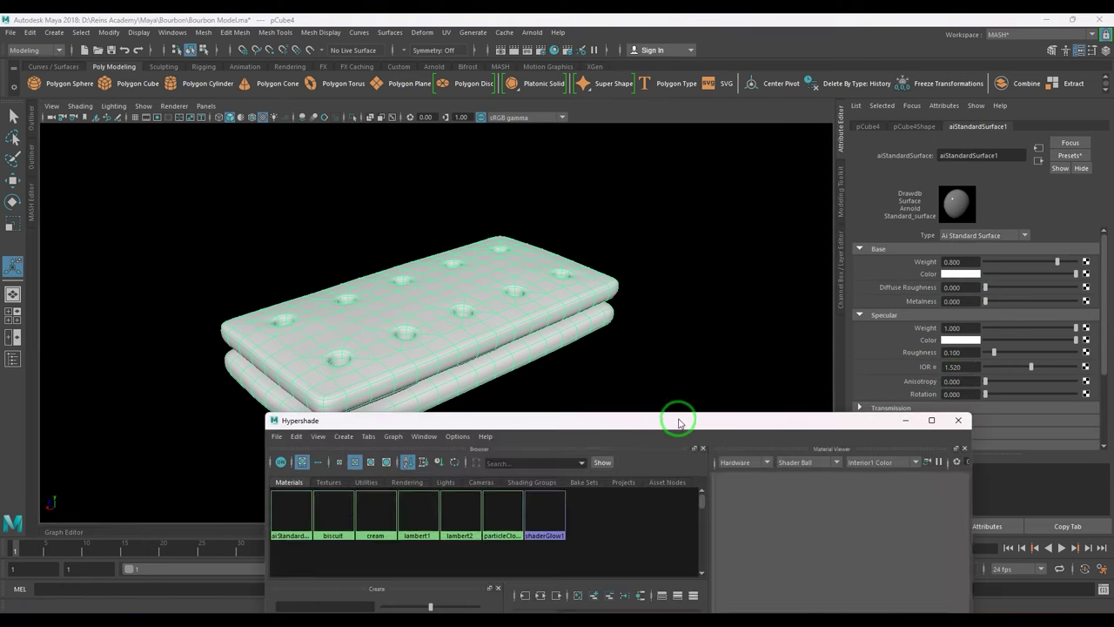
{"action": "left_click_drag", "start_coordinate": [679, 423], "coordinate": [754, 122]}
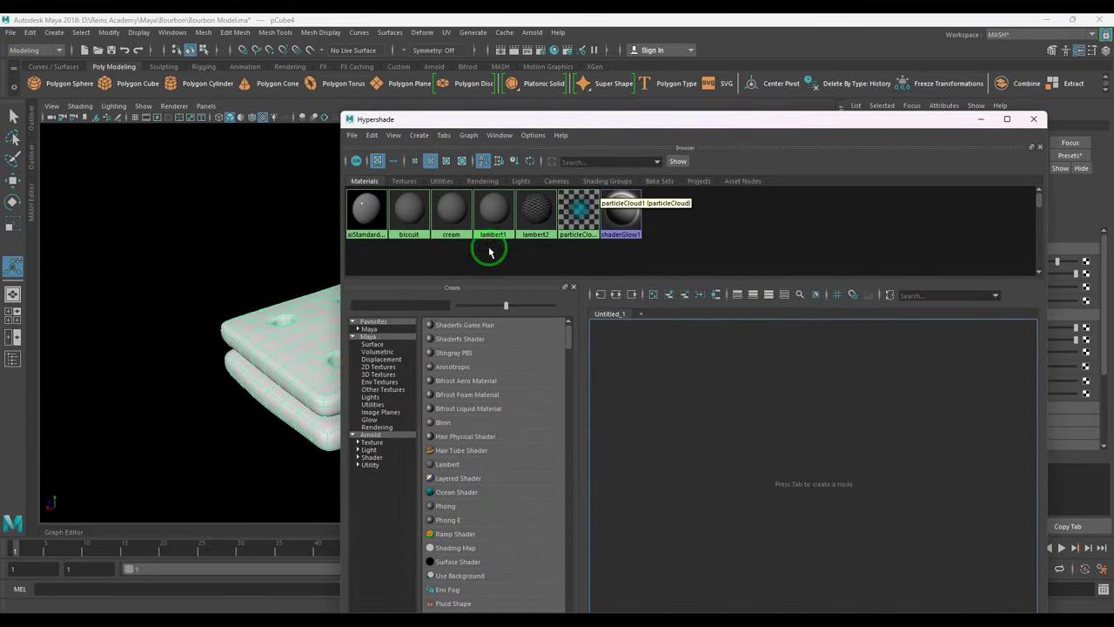
{"action": "left_click", "coordinate": [715, 295]}
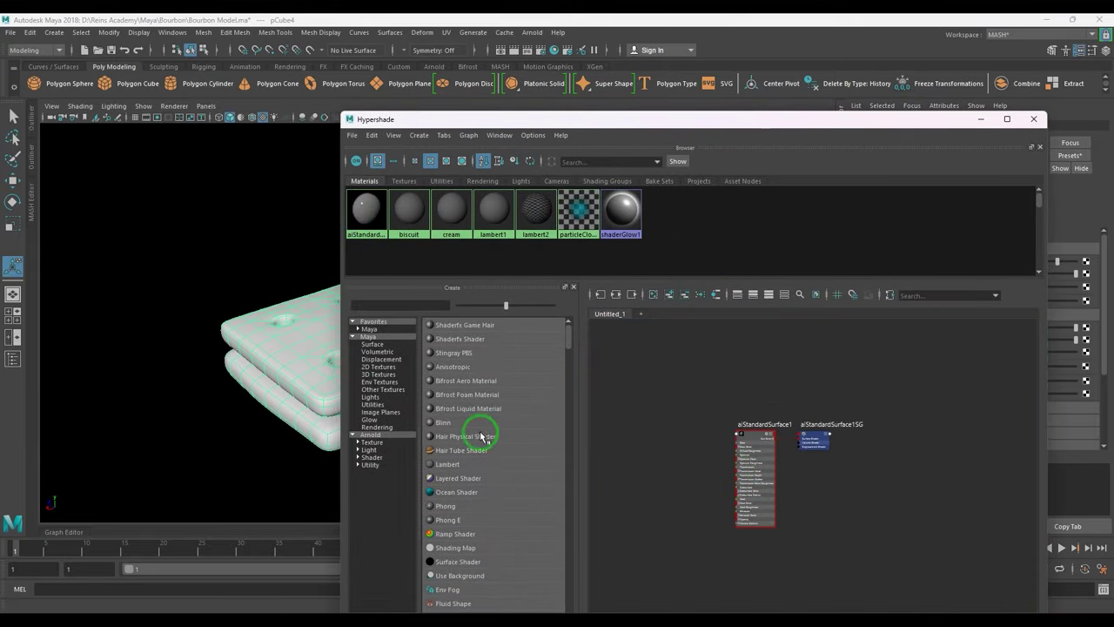
- Create a File texture node, place it beside the aiStandardSurface1 node, and shift the Hypershade window clear of the node's attributes
{"action": "left_click", "coordinate": [402, 366]}
{"action": "left_click", "coordinate": [461, 367]}
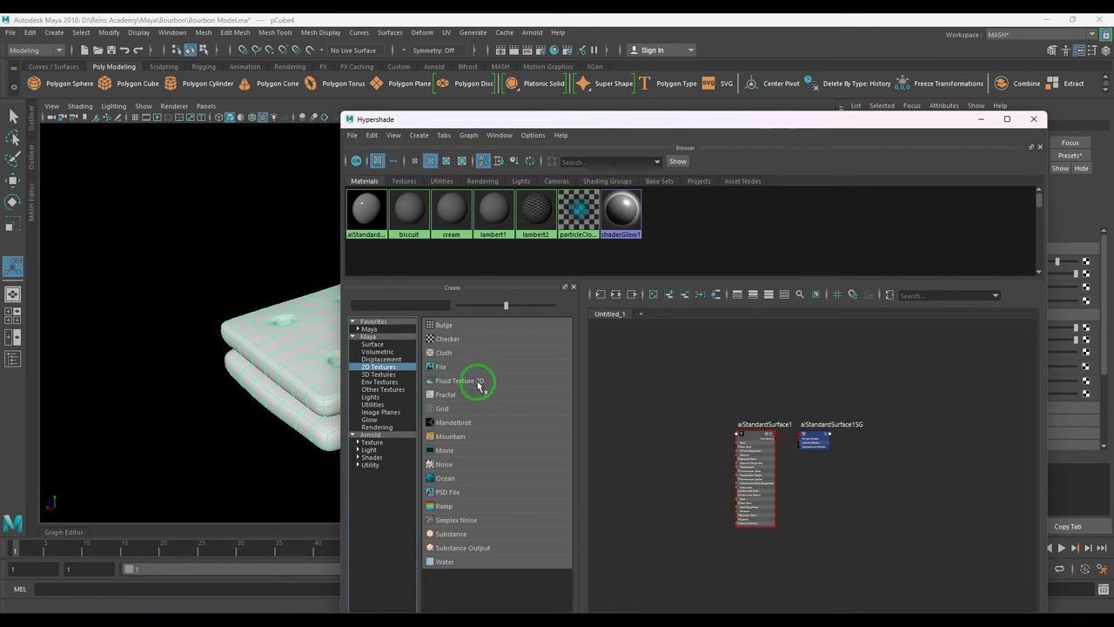
{"action": "left_click", "coordinate": [921, 493]}
{"action": "left_click_drag", "start_coordinate": [975, 494], "coordinate": [684, 410]}
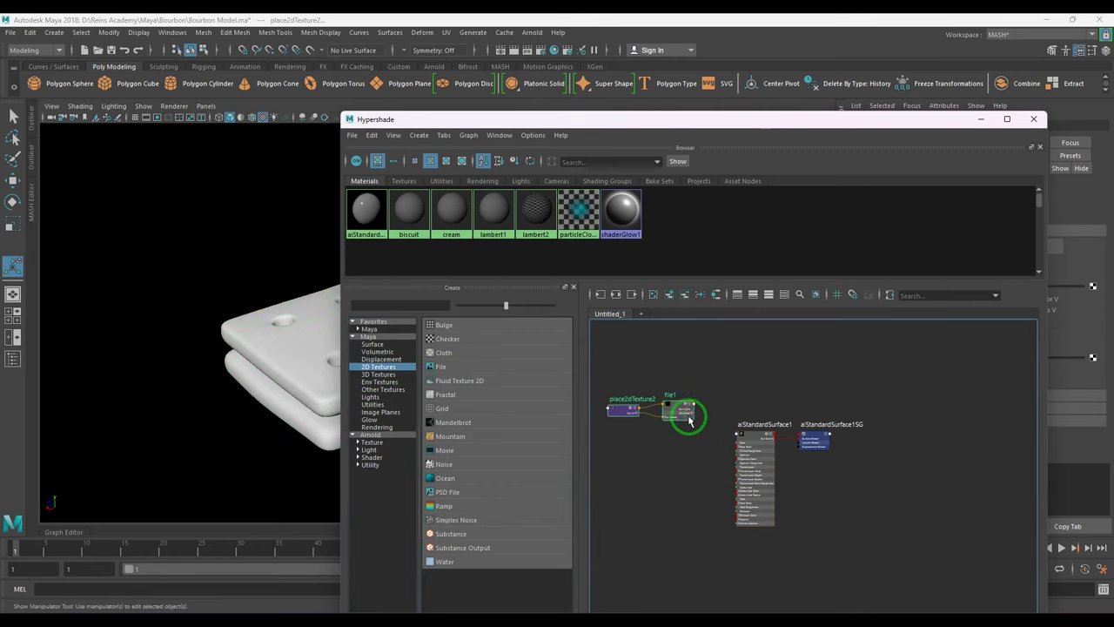
{"action": "left_click_drag", "start_coordinate": [810, 124], "coordinate": [596, 120]}
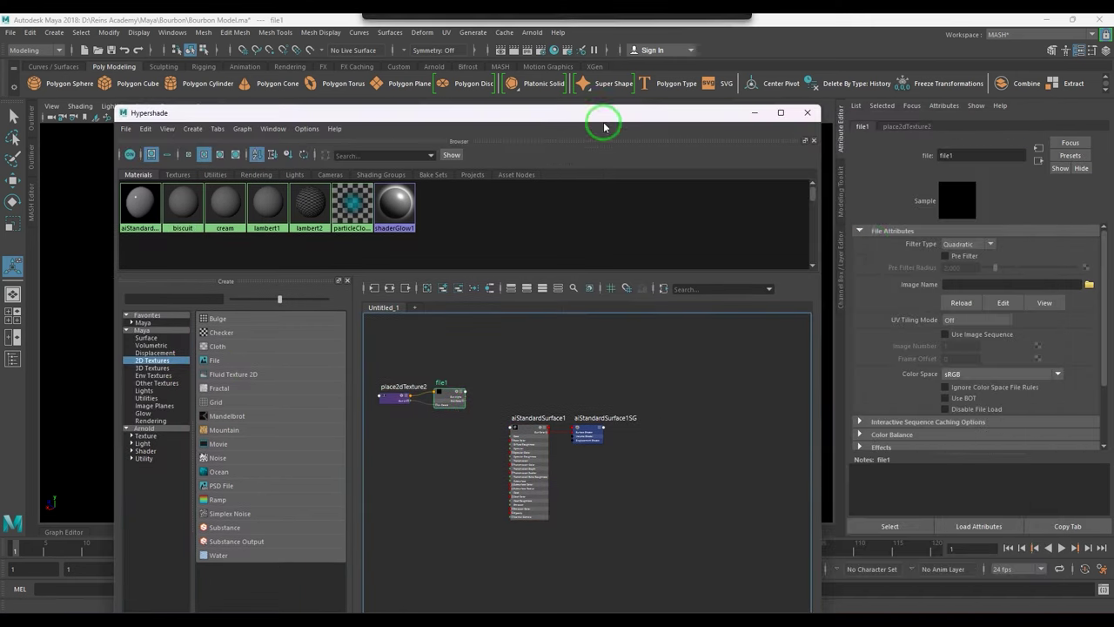
- Load Bourbon03_lambert3SG_Height.png from D:\Reins Academy\Maya\Bourbon\Textures into the new File texture node
{"action": "left_click", "coordinate": [1089, 284]}
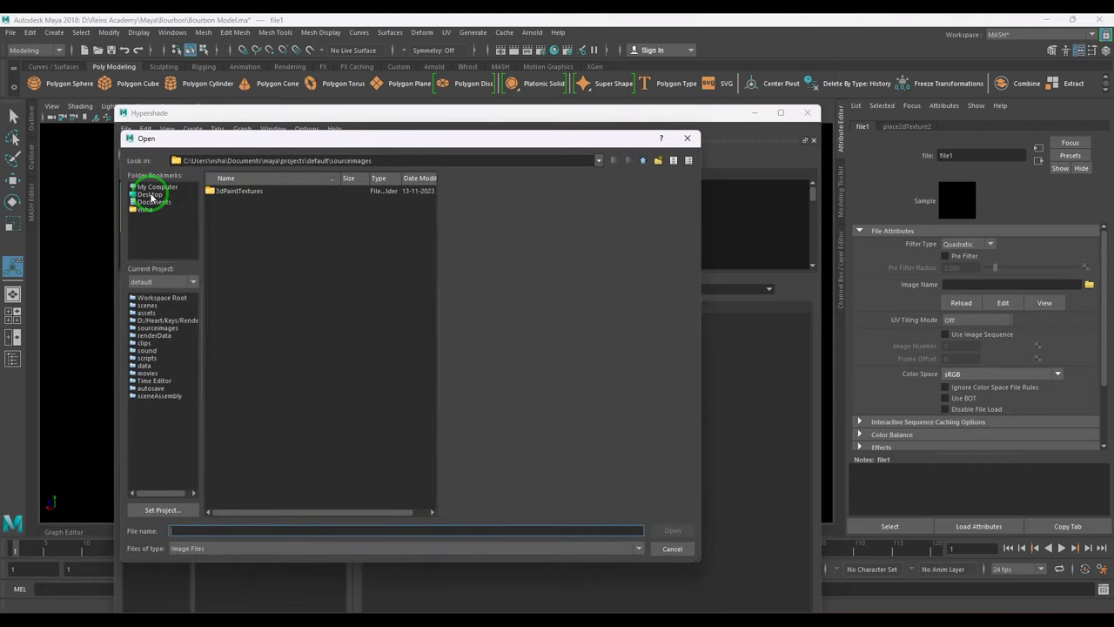
{"action": "left_click", "coordinate": [157, 188]}
{"action": "double_click", "coordinate": [223, 199]}
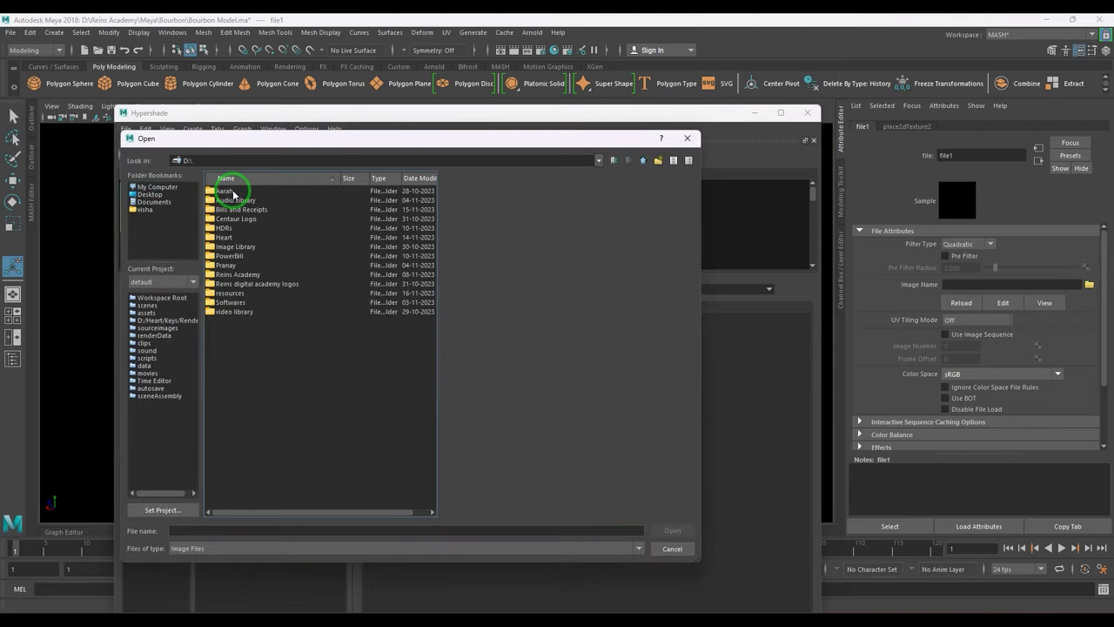
{"action": "left_click", "coordinate": [228, 256]}
{"action": "double_click", "coordinate": [231, 274]}
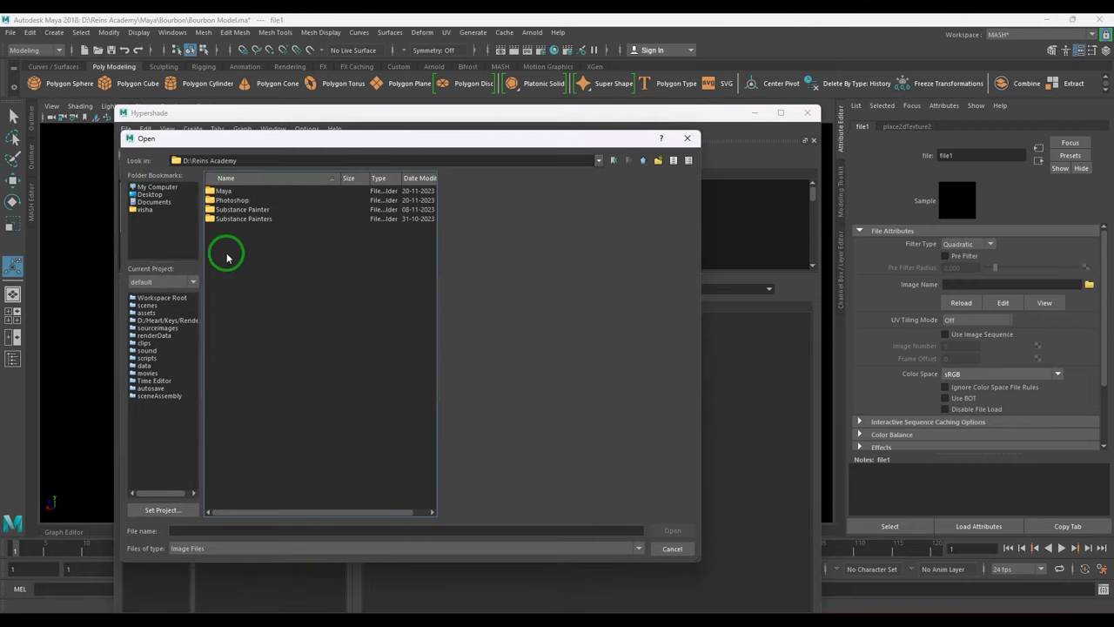
{"action": "double_click", "coordinate": [229, 195]}
{"action": "double_click", "coordinate": [232, 200]}
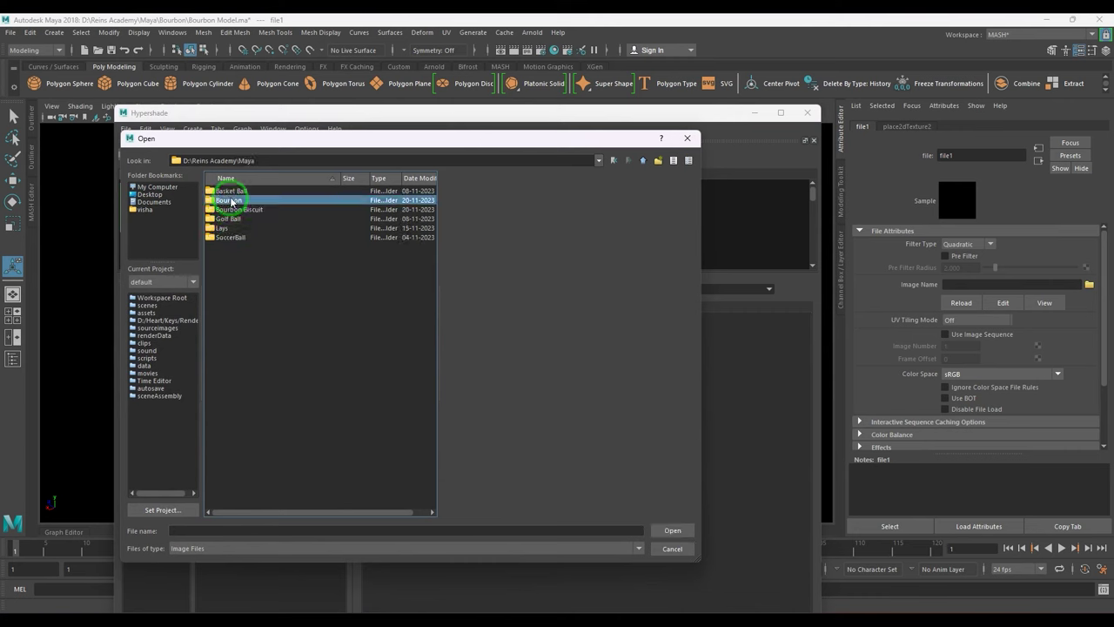
{"action": "double_click", "coordinate": [237, 198]}
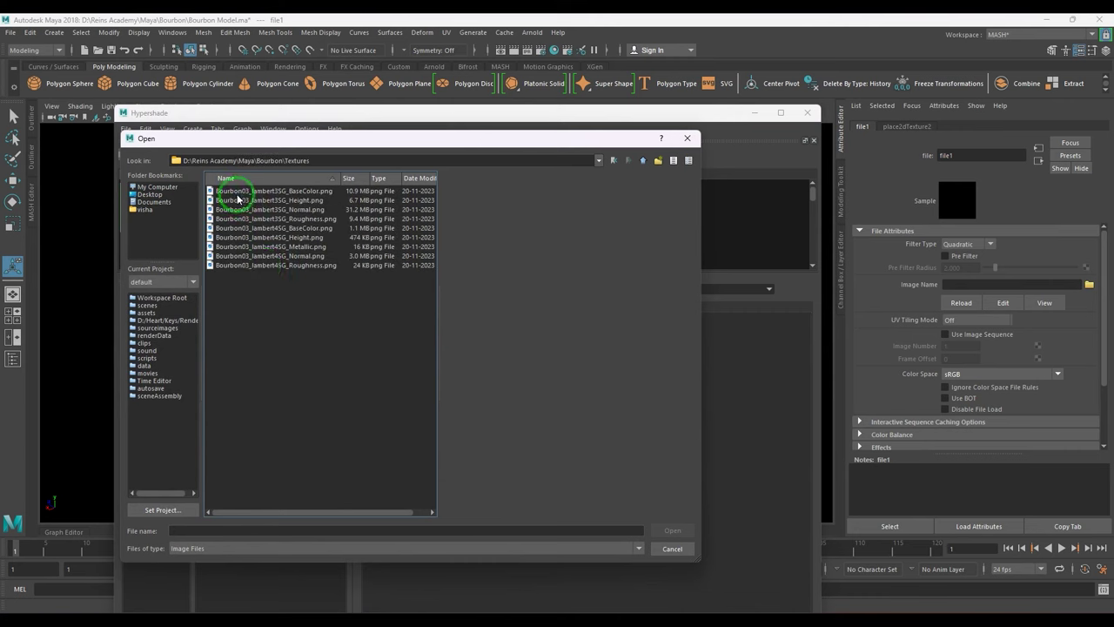
{"action": "left_click", "coordinate": [319, 239]}
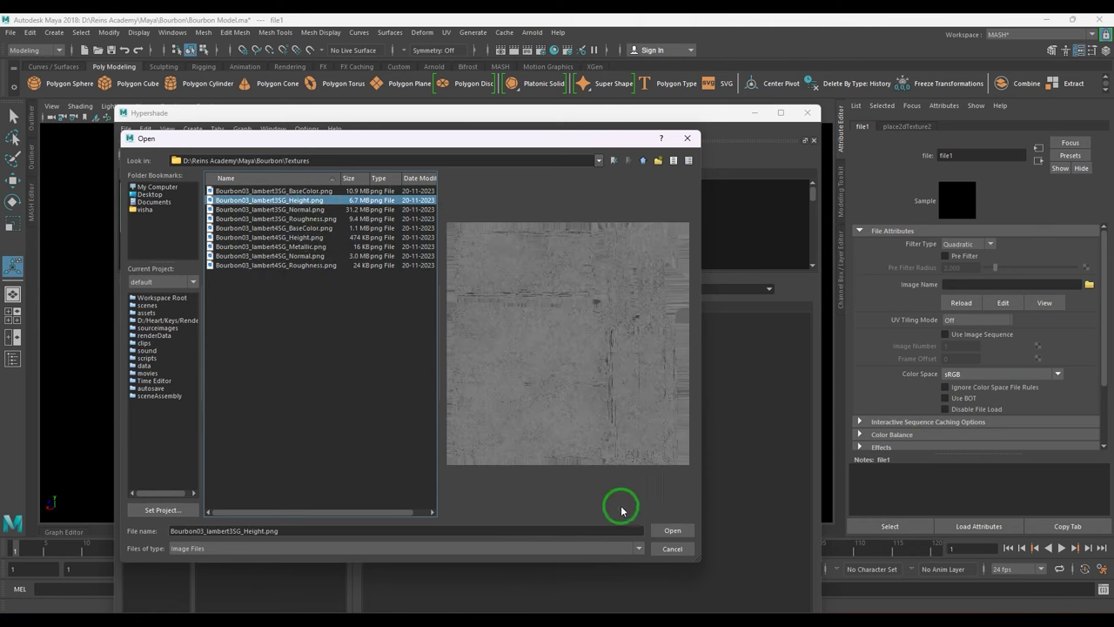
{"action": "left_click", "coordinate": [668, 530]}
- Set the height texture's color space to Raw and move its file and placement nodes next to the material node
{"action": "scroll", "coordinate": [548, 447], "scroll_direction": "up", "scroll_amount": 5}
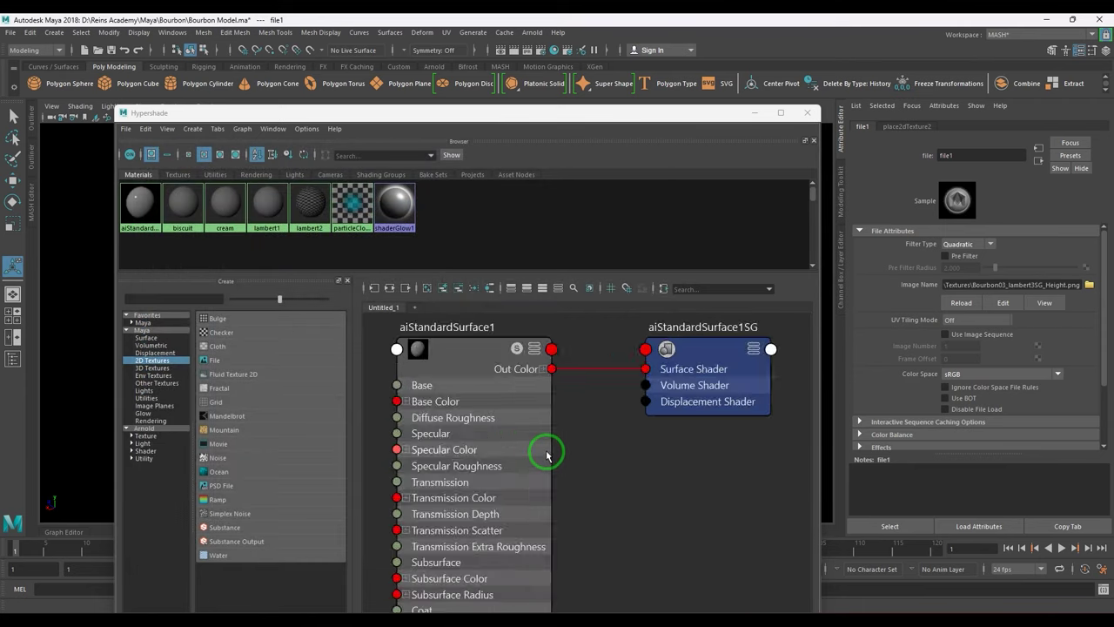
{"action": "scroll", "coordinate": [548, 447], "scroll_direction": "down", "scroll_amount": 3}
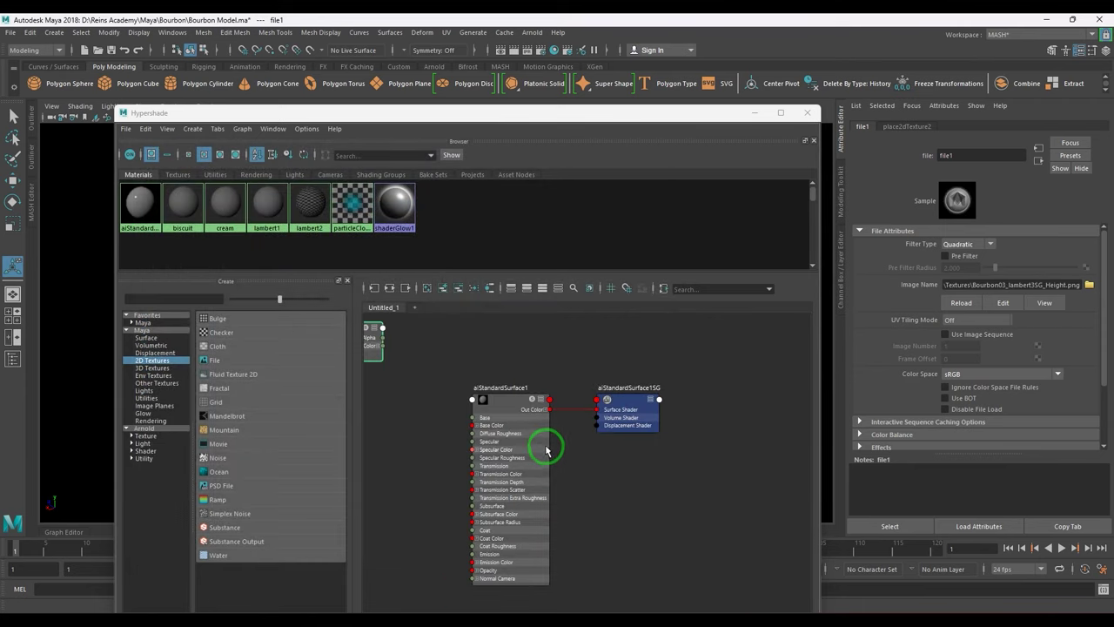
{"action": "left_click", "coordinate": [990, 378]}
{"action": "left_click", "coordinate": [984, 450]}
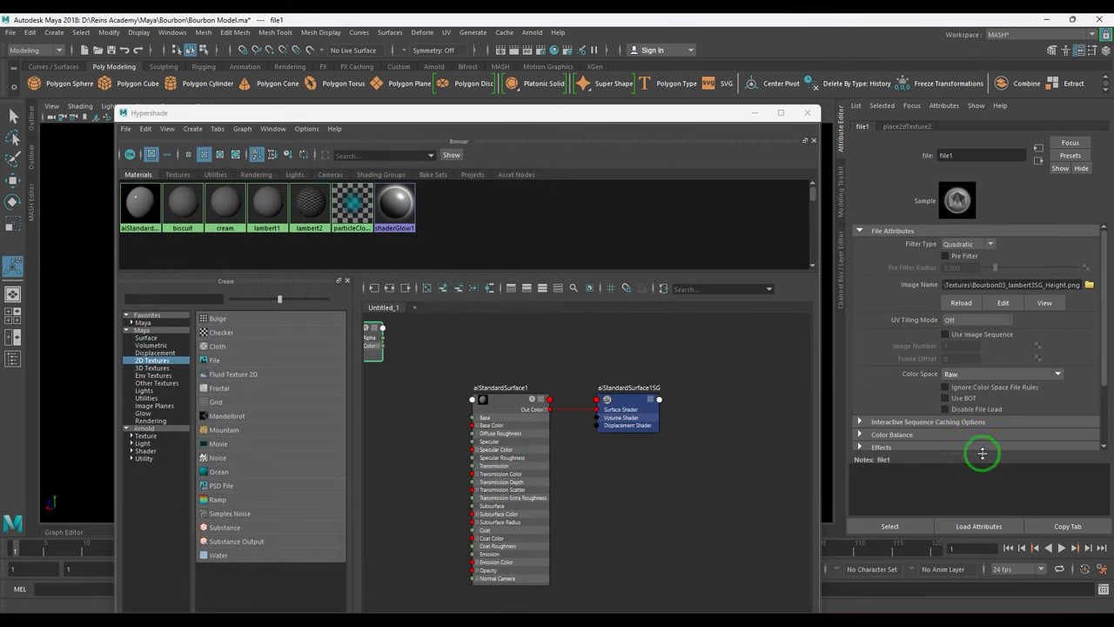
{"action": "middle_click_drag", "start_coordinate": [474, 453], "coordinate": [594, 448], "text": "alt"}
{"action": "left_click", "coordinate": [384, 342], "text": "shift"}
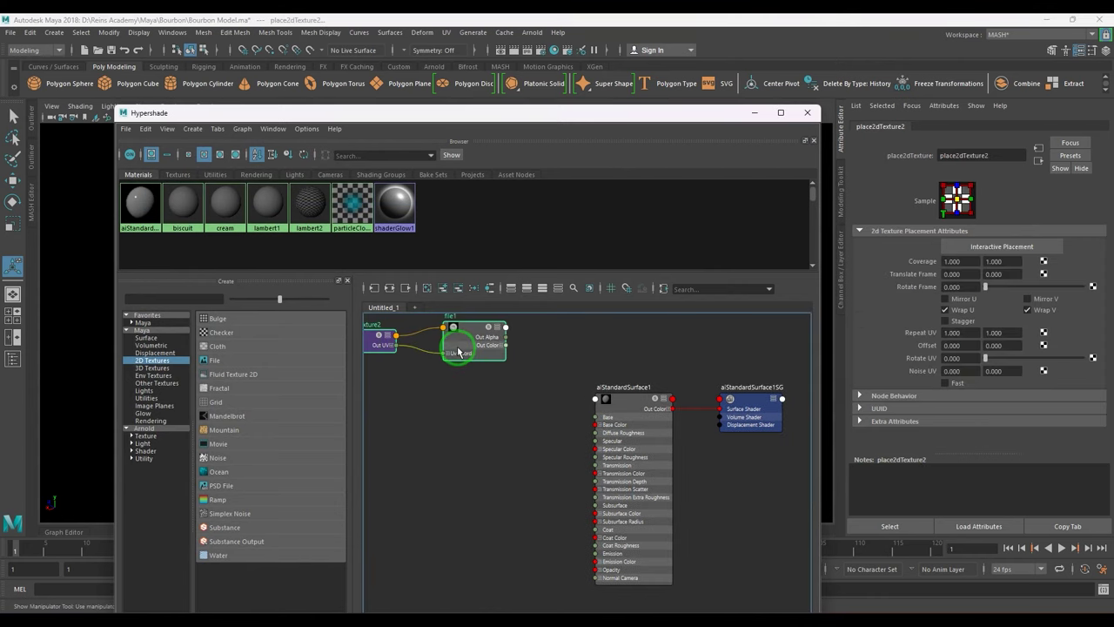
{"action": "left_click_drag", "start_coordinate": [462, 351], "coordinate": [500, 405]}
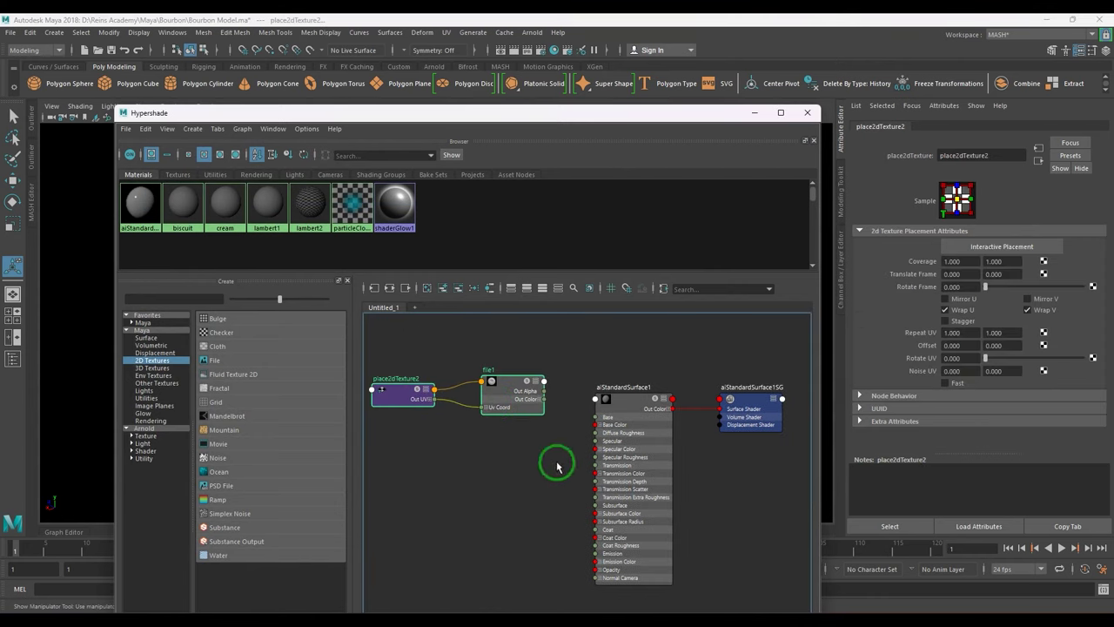
- Connect the height texture to the displacement input of the aiStandardSurface1SG shading group and select the texture's file node
{"action": "left_click", "coordinate": [759, 418]}
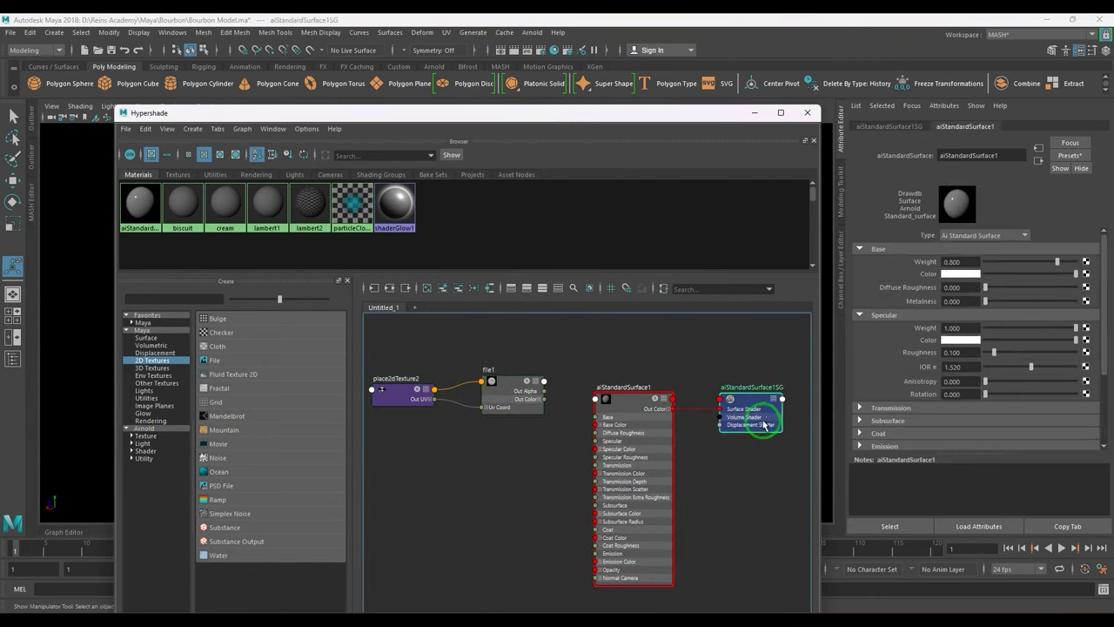
{"action": "left_click", "coordinate": [910, 127]}
{"action": "middle_click_drag", "start_coordinate": [523, 398], "coordinate": [919, 271]}
{"action": "middle_click_drag", "start_coordinate": [453, 538], "coordinate": [451, 440]}
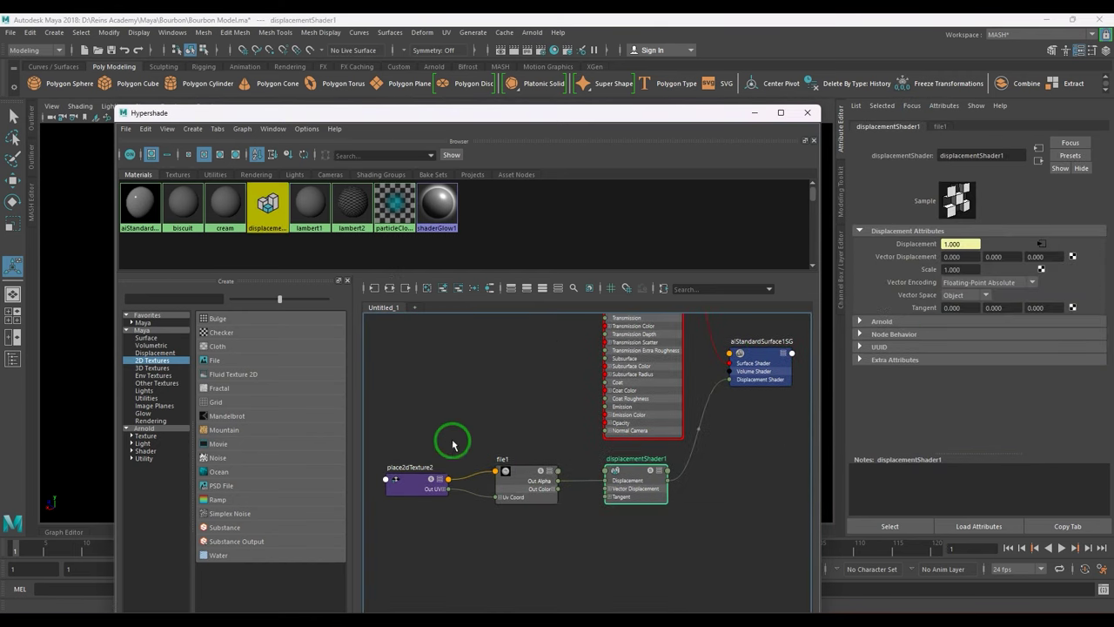
{"action": "left_click", "coordinate": [505, 481]}
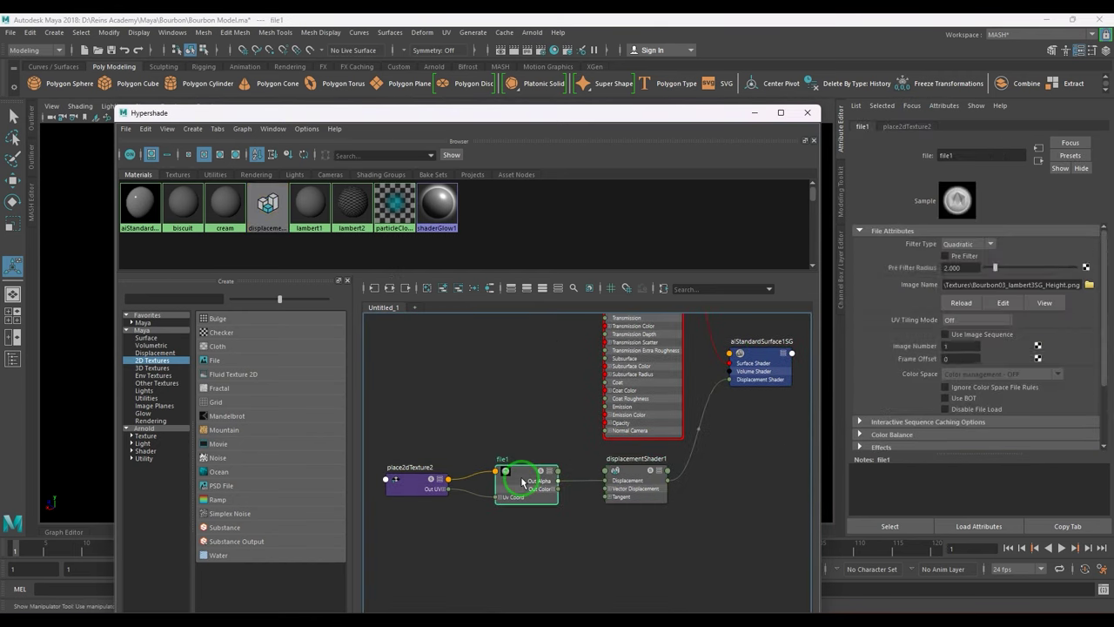
- Set the height texture's alpha gain to 0.1 and alpha offset to -0.05 in its color balance settings
{"action": "left_click", "coordinate": [916, 435]}
{"action": "double_click", "coordinate": [957, 403]}
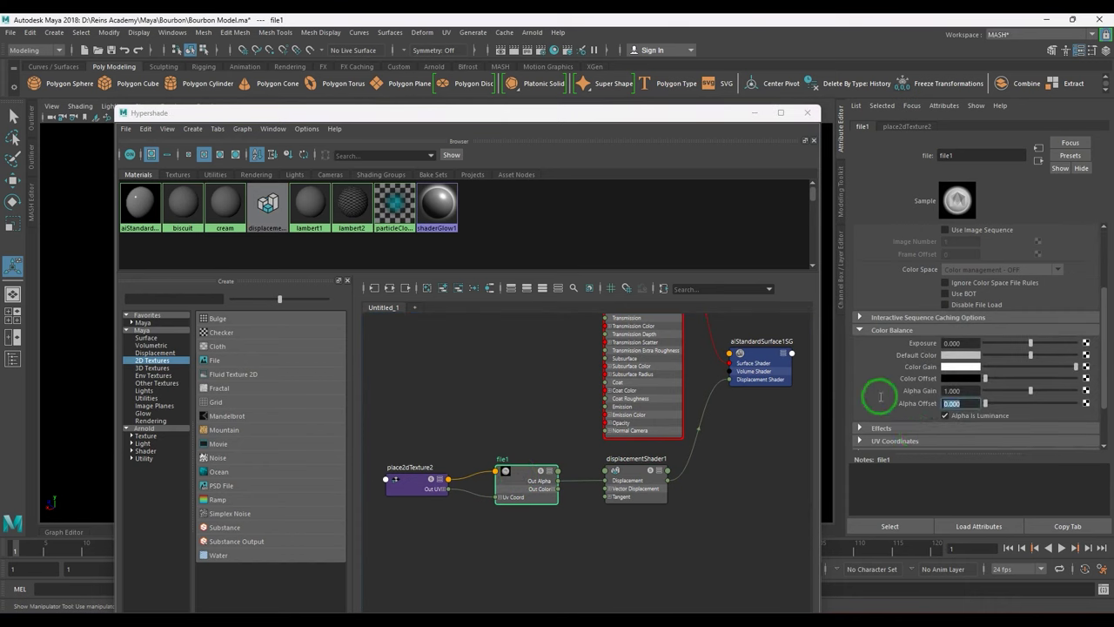
{"action": "double_click", "coordinate": [961, 391]}
{"action": "type", "text": "0.1"}
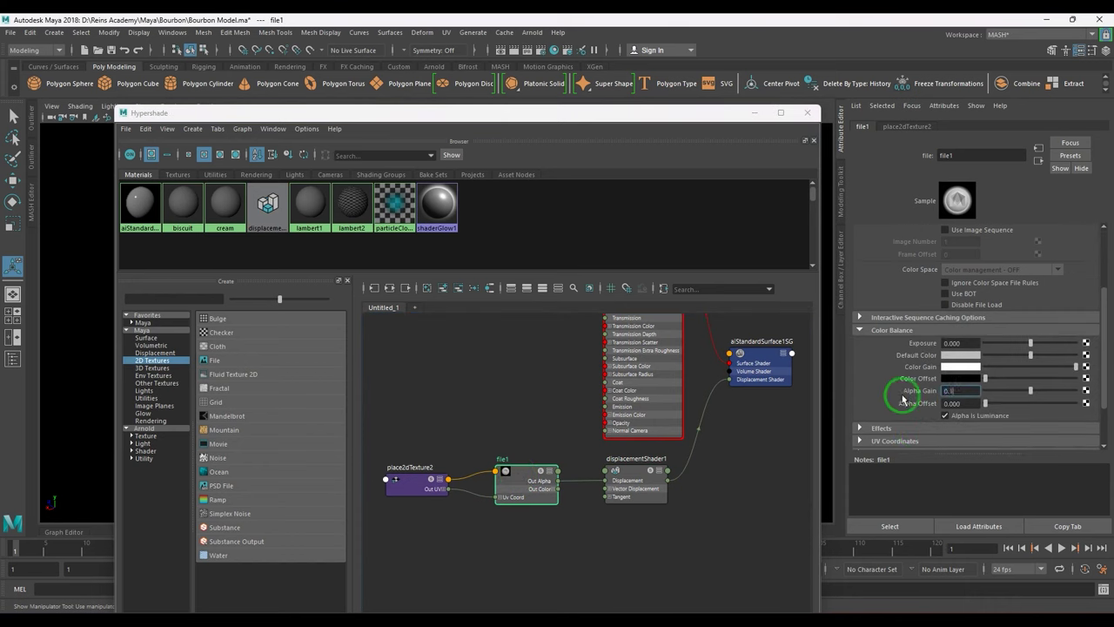
{"action": "double_click", "coordinate": [961, 403]}
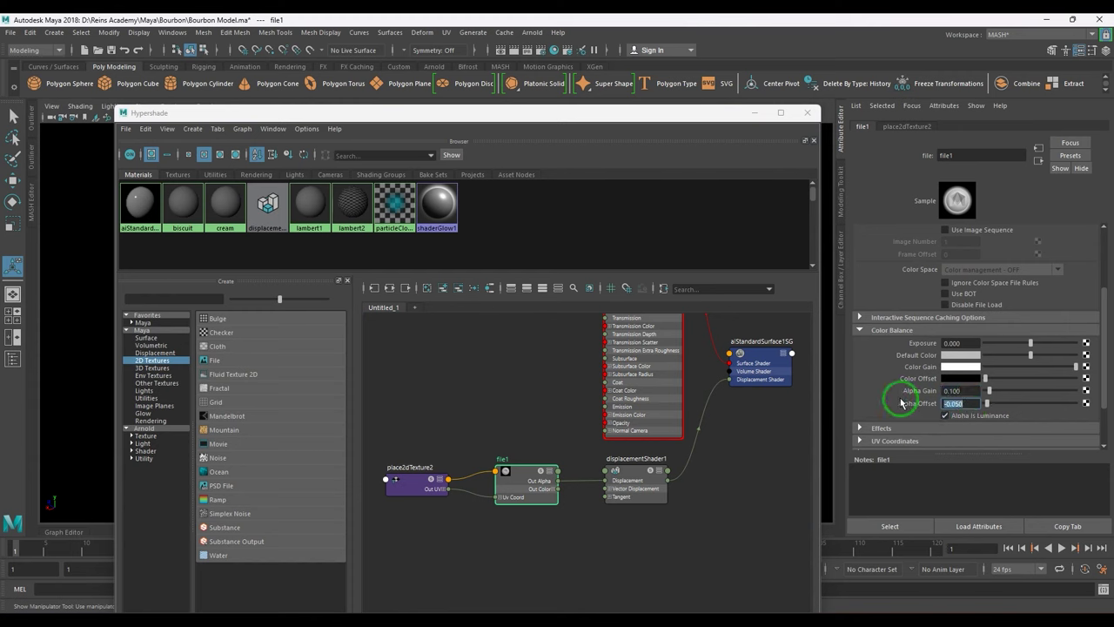
- Minimize the Hypershade, start a live render in the Arnold RenderView, and inspect the displacement on the biscuit's upper face
{"action": "left_click", "coordinate": [756, 112]}
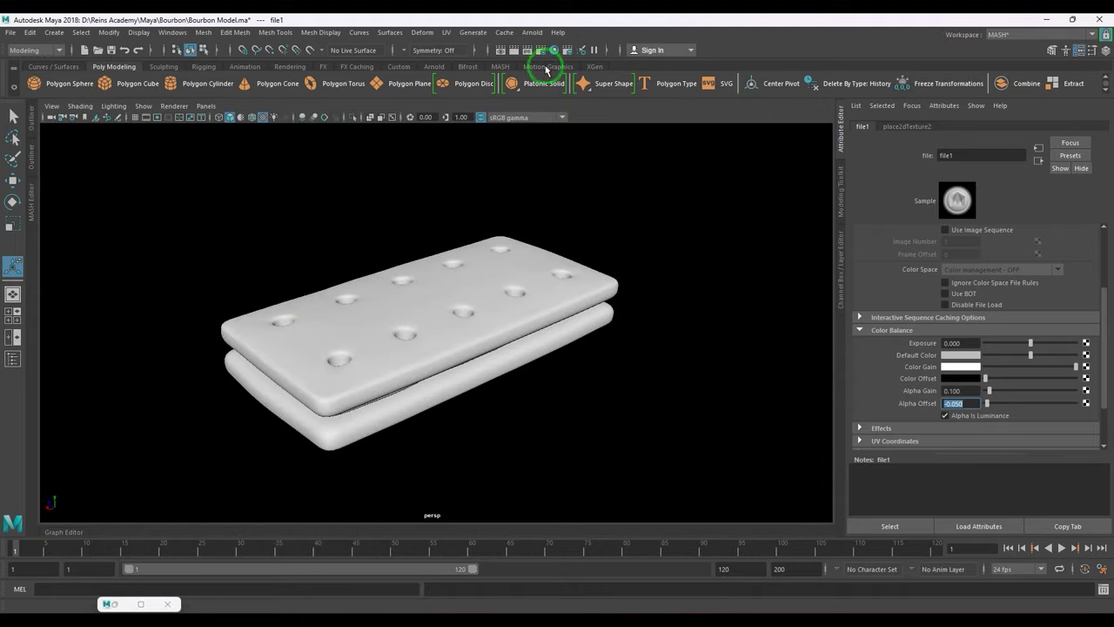
{"action": "left_click", "coordinate": [533, 32]}
{"action": "left_click", "coordinate": [570, 57]}
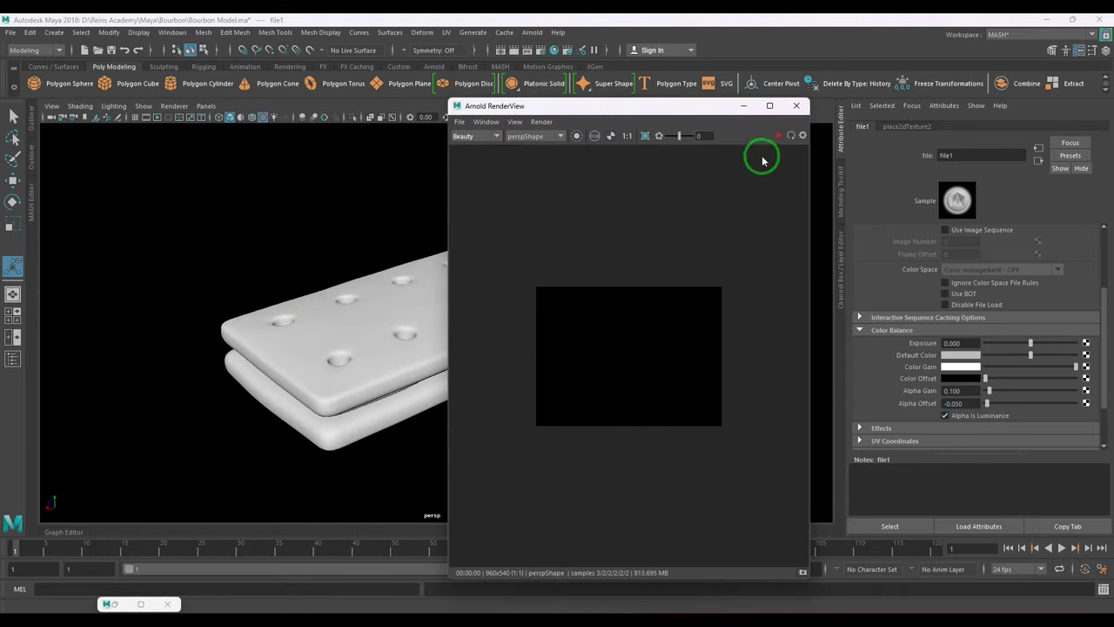
{"action": "left_click", "coordinate": [780, 137]}
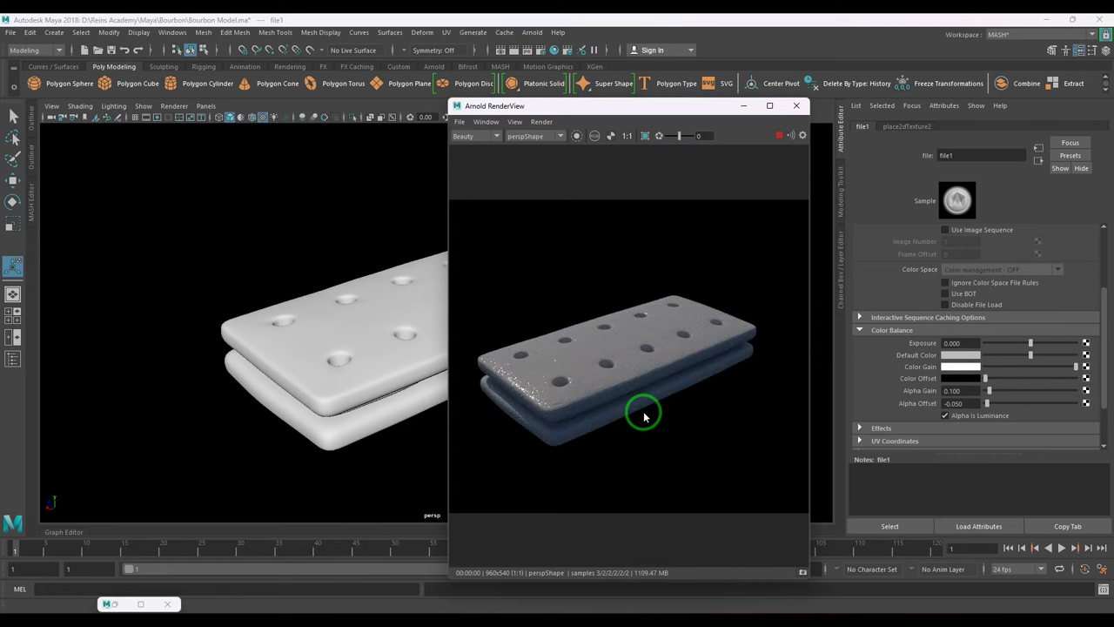
{"action": "scroll", "coordinate": [632, 407], "scroll_direction": "up", "scroll_amount": 2}
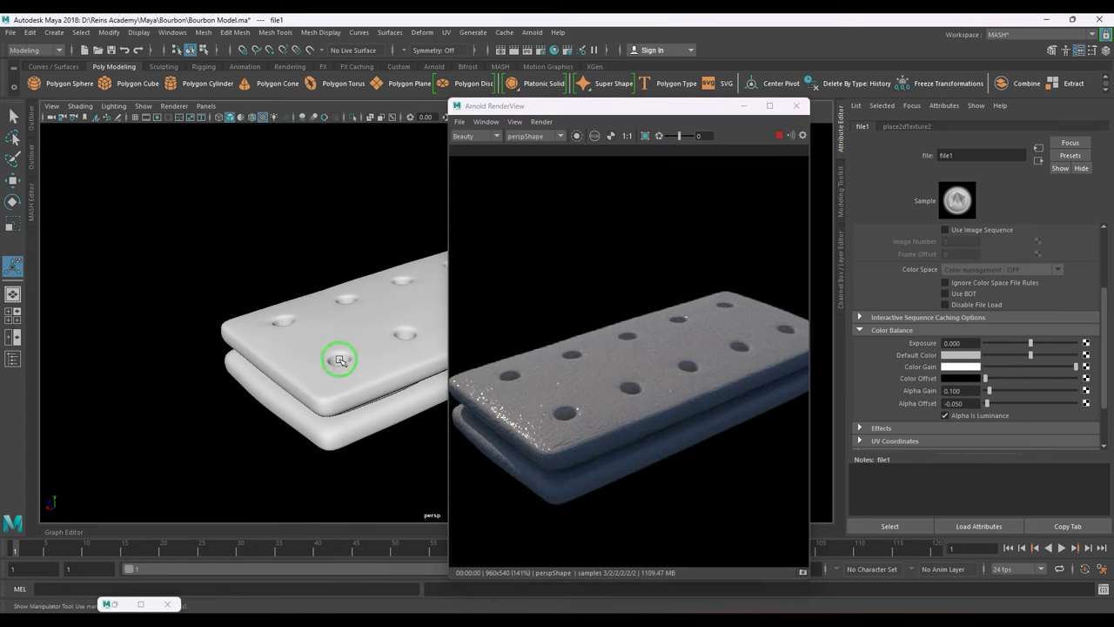
{"action": "left_click_drag", "start_coordinate": [326, 360], "coordinate": [327, 387], "text": "alt"}
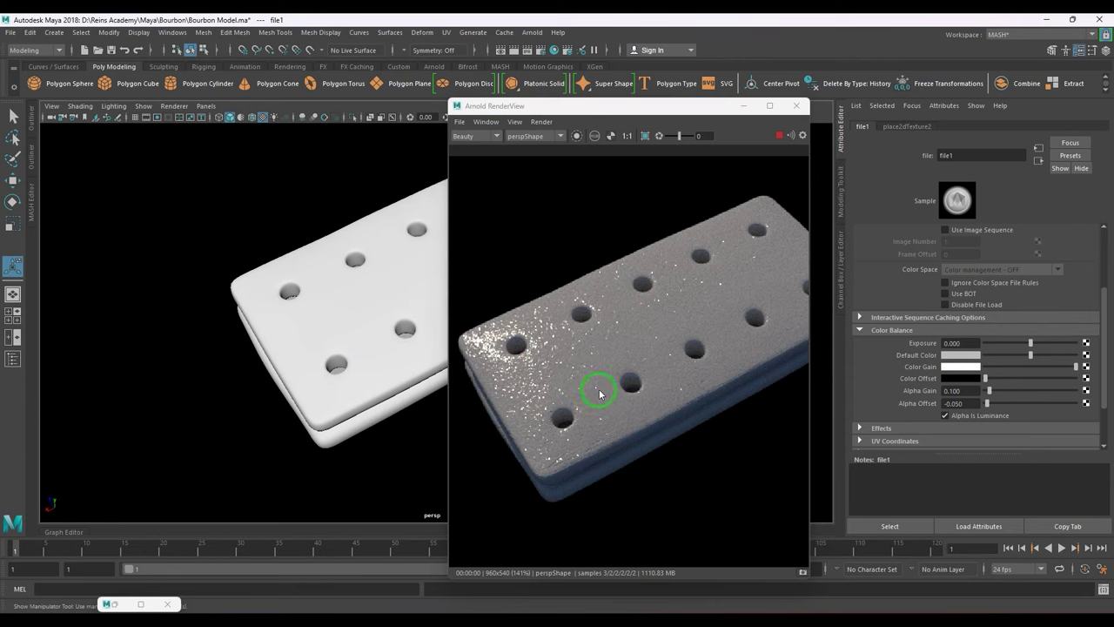
{"action": "scroll", "coordinate": [649, 408], "scroll_direction": "up", "scroll_amount": 2}
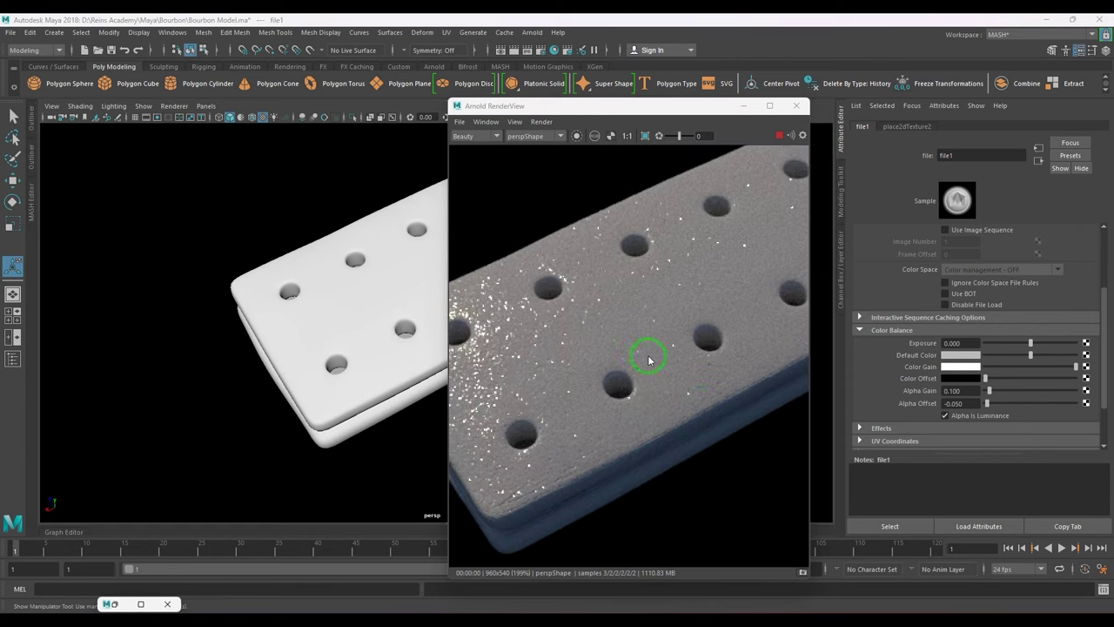
{"action": "scroll", "coordinate": [616, 364], "scroll_direction": "down", "scroll_amount": 2}
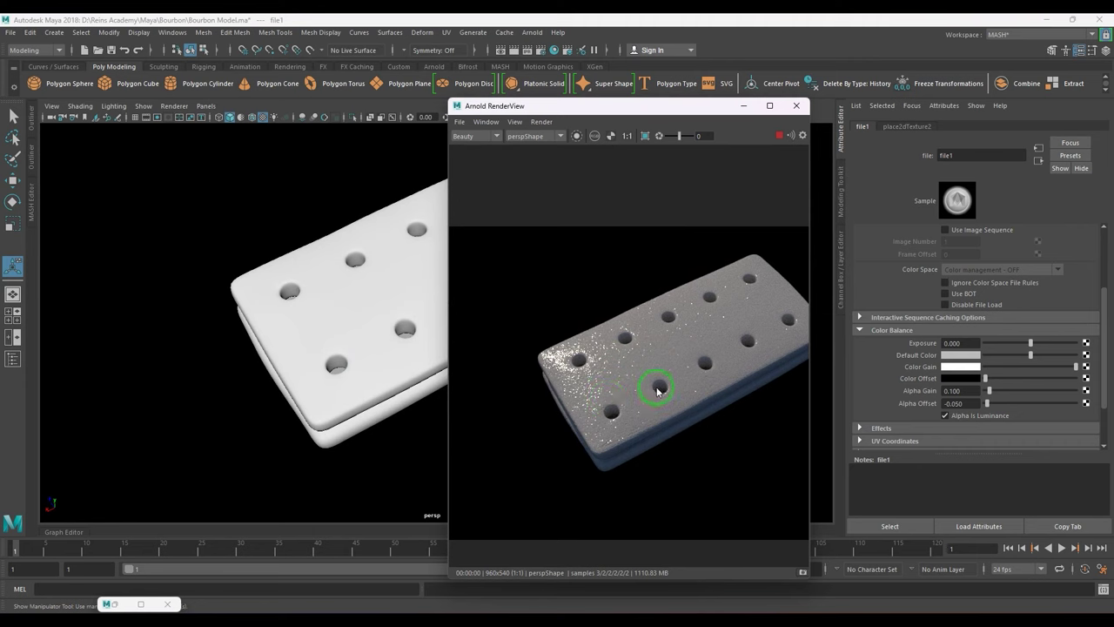
- Set the height texture's alpha gain to 0.2 and alpha offset to -0.1, and check the rendered displacement
{"action": "double_click", "coordinate": [975, 390]}
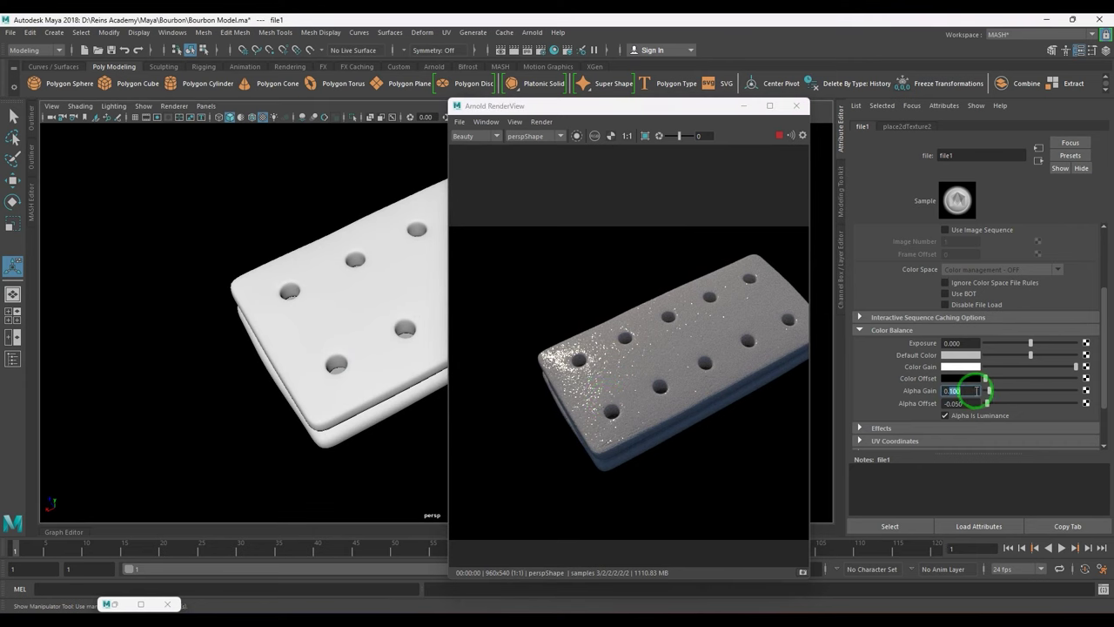
{"action": "type", "text": "0.2"}
{"action": "key", "text": "Return"}
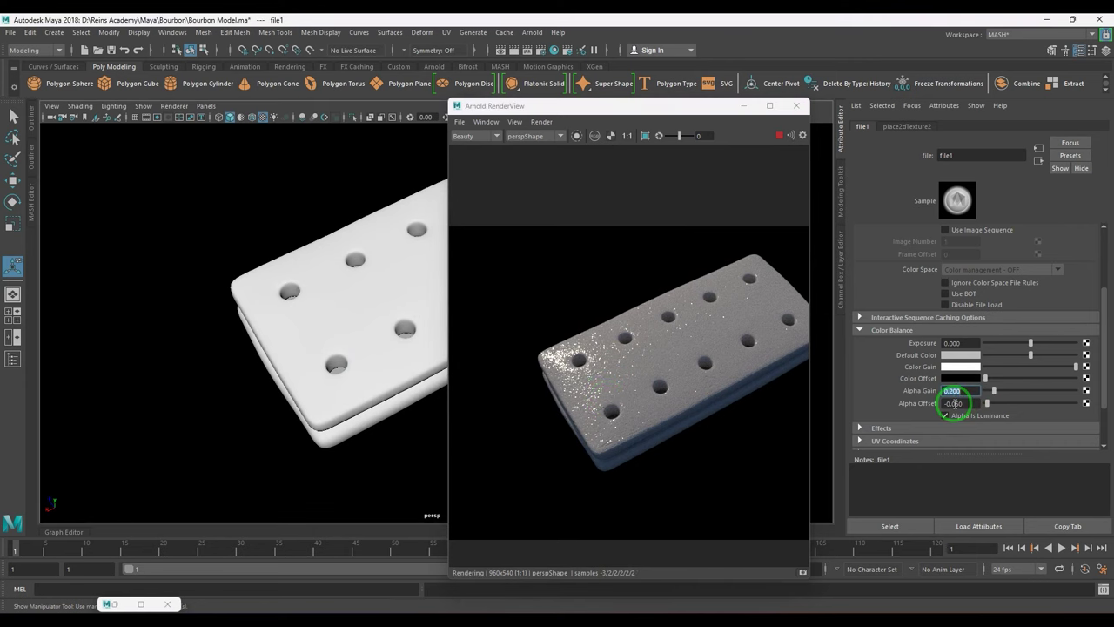
{"action": "double_click", "coordinate": [968, 403]}
{"action": "type", "text": "-0.1"}
{"action": "key", "text": "Return"}
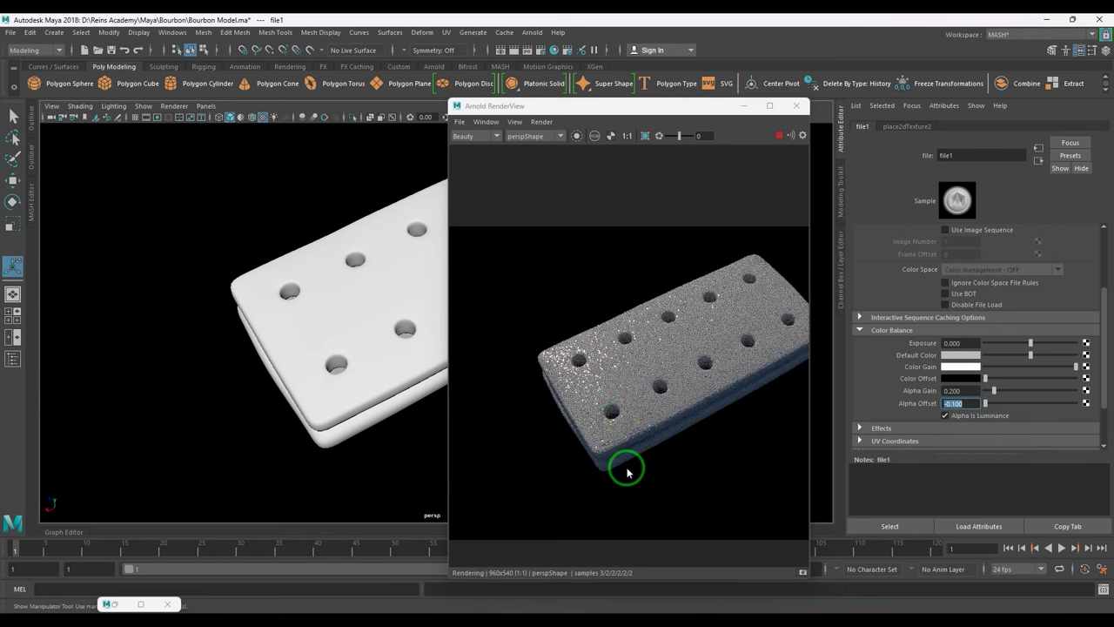
{"action": "scroll", "coordinate": [636, 474], "scroll_direction": "up", "scroll_amount": 2}
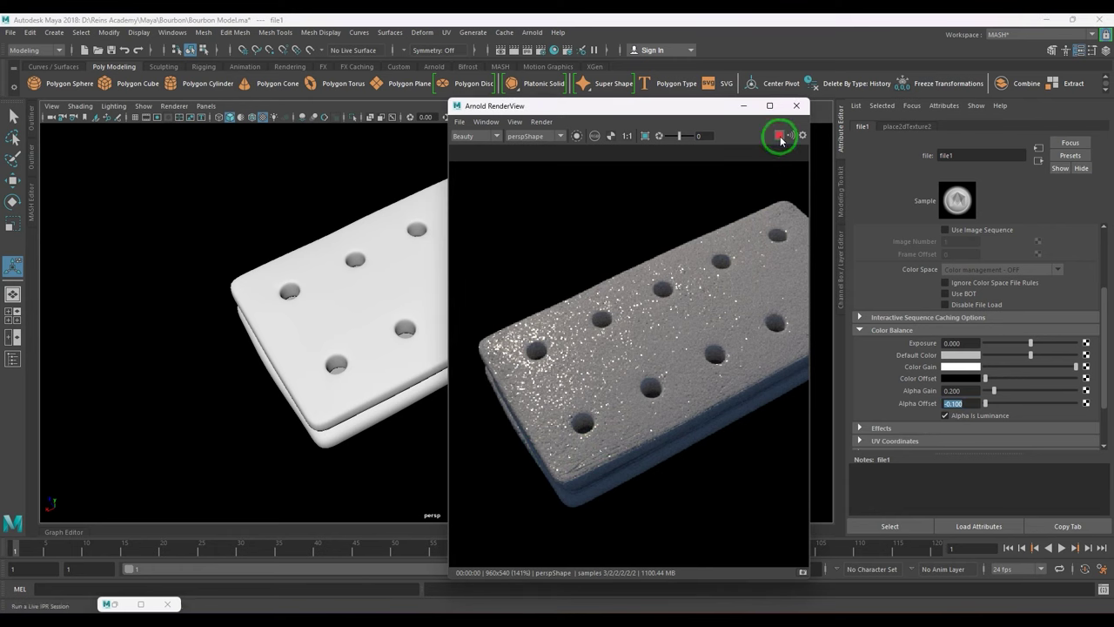
- Map the base color of the biscuit's aiStandardSurface1 material to a new File texture using Bourbon03_lambert3SG_BaseColor.png
{"action": "left_click", "coordinate": [361, 329]}
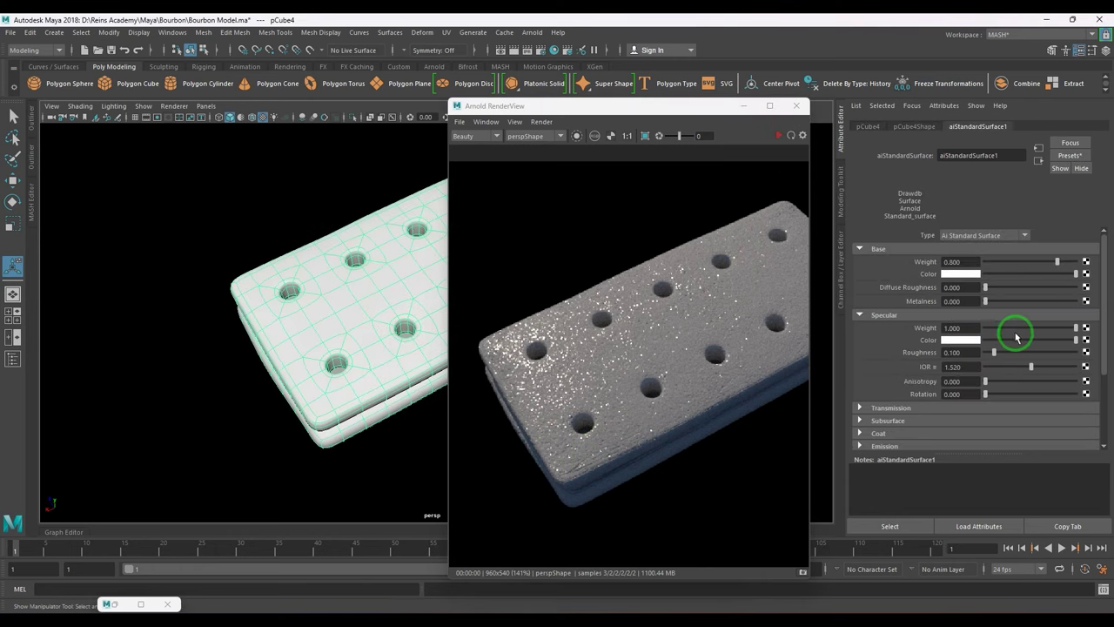
{"action": "left_click", "coordinate": [1086, 273]}
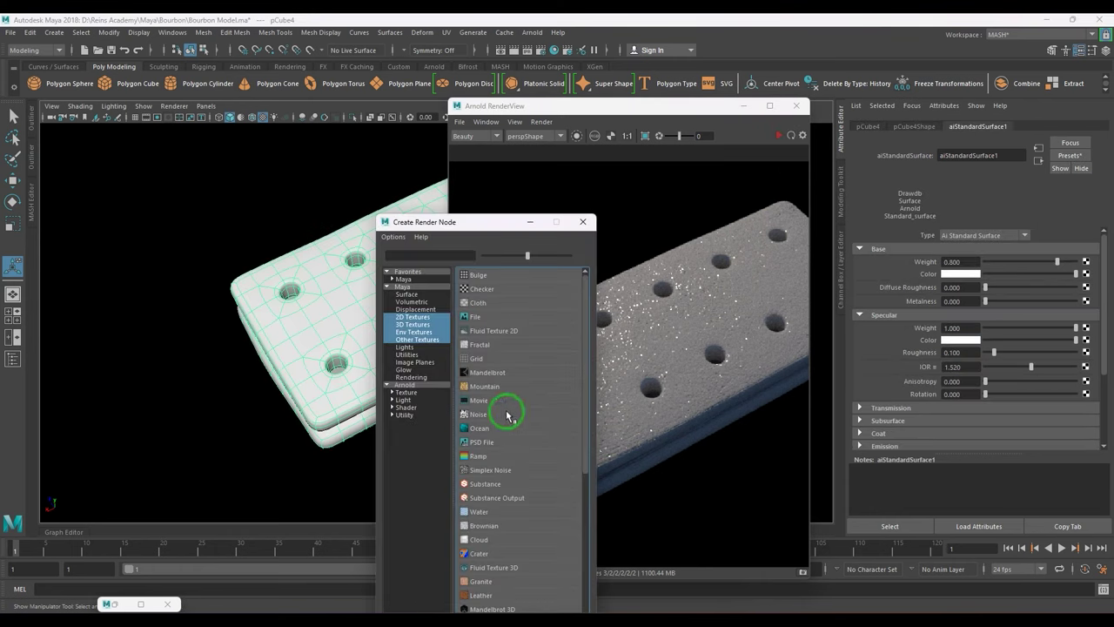
{"action": "left_click", "coordinate": [477, 319]}
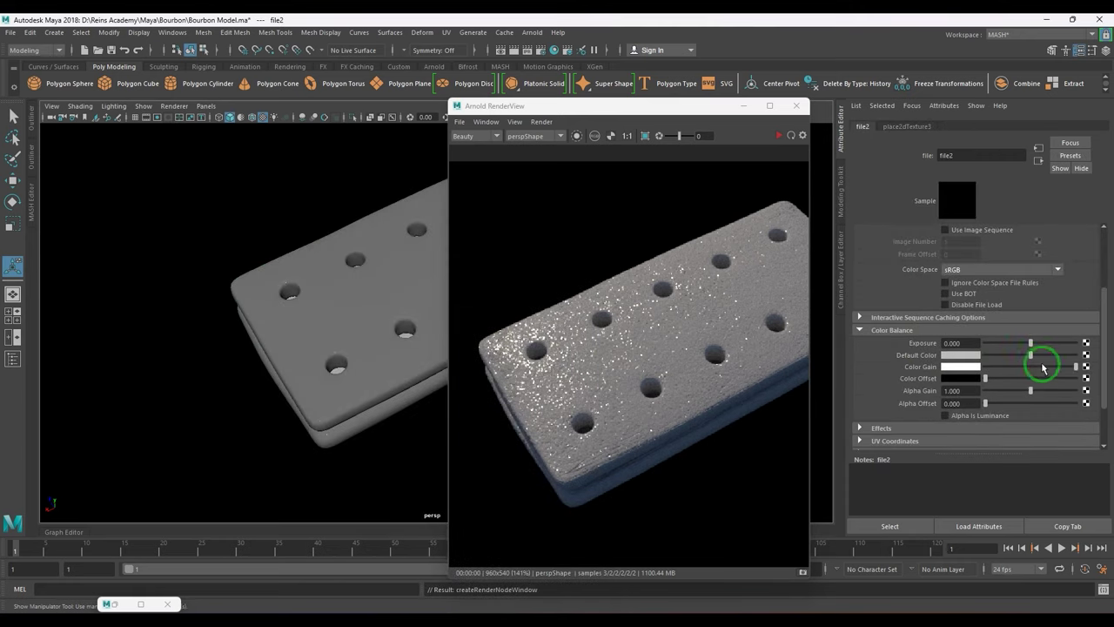
{"action": "scroll", "coordinate": [988, 356], "scroll_direction": "up", "scroll_amount": 3}
{"action": "left_click", "coordinate": [1089, 284]}
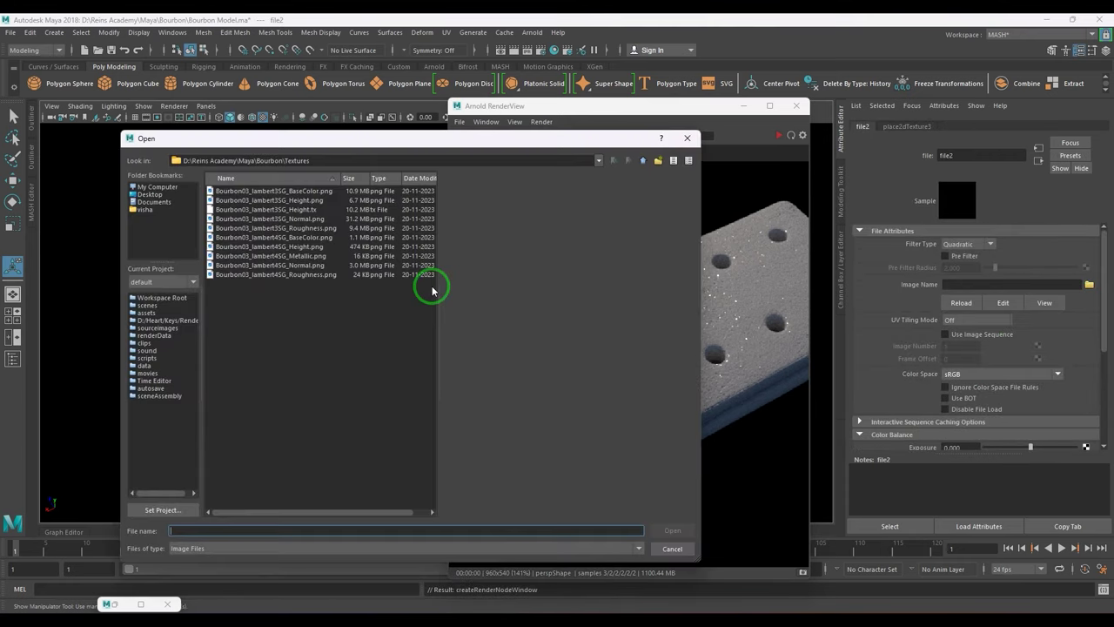
{"action": "left_click", "coordinate": [296, 191]}
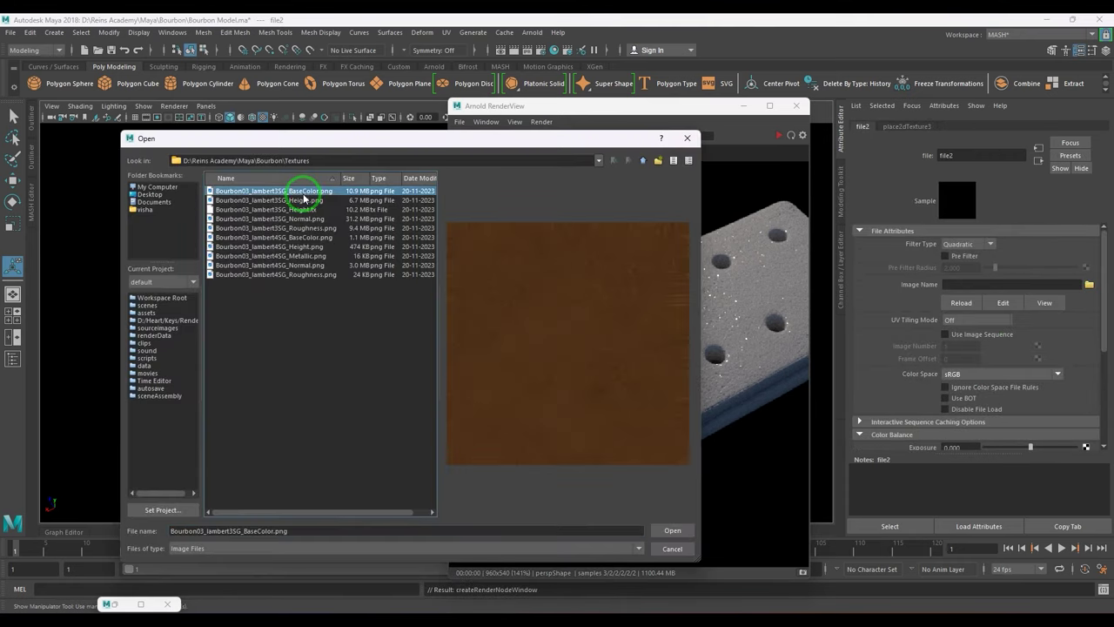
{"action": "left_click", "coordinate": [672, 530]}
- Shift the Arnold RenderView window away from the texture attributes and restart the live render with the base color texture
{"action": "left_click", "coordinate": [693, 105]}
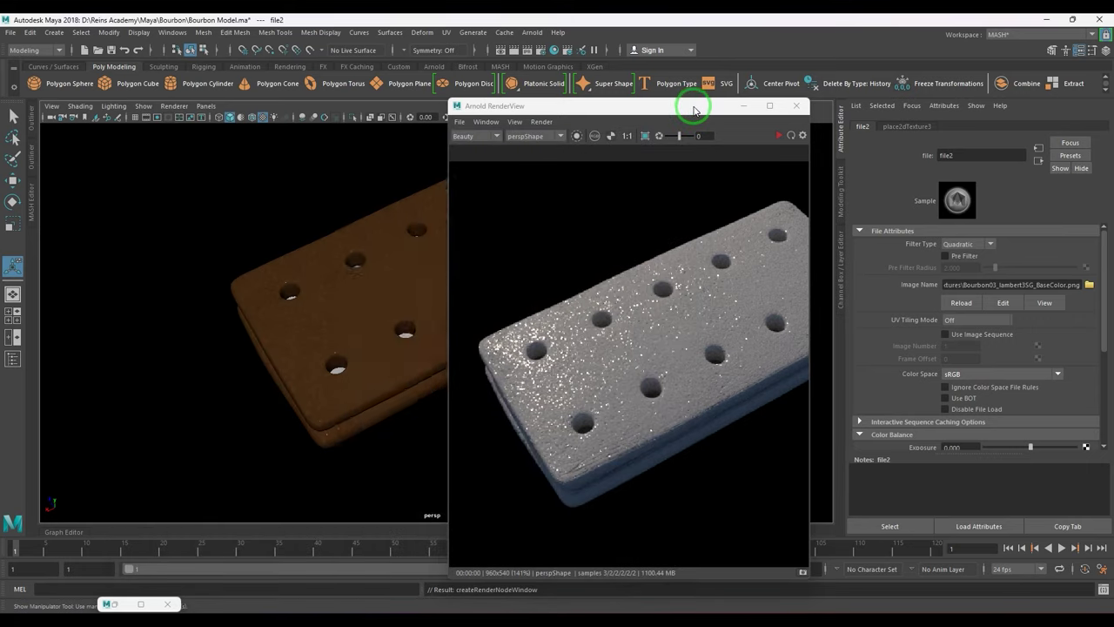
{"action": "left_click_drag", "start_coordinate": [692, 109], "coordinate": [647, 106]}
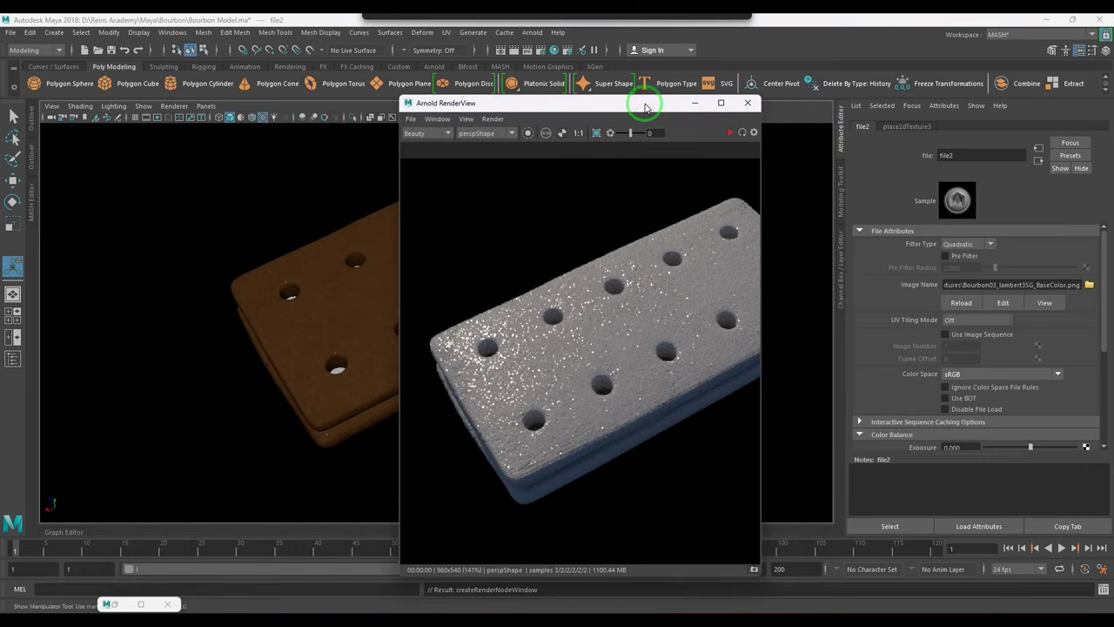
{"action": "left_click", "coordinate": [732, 134]}
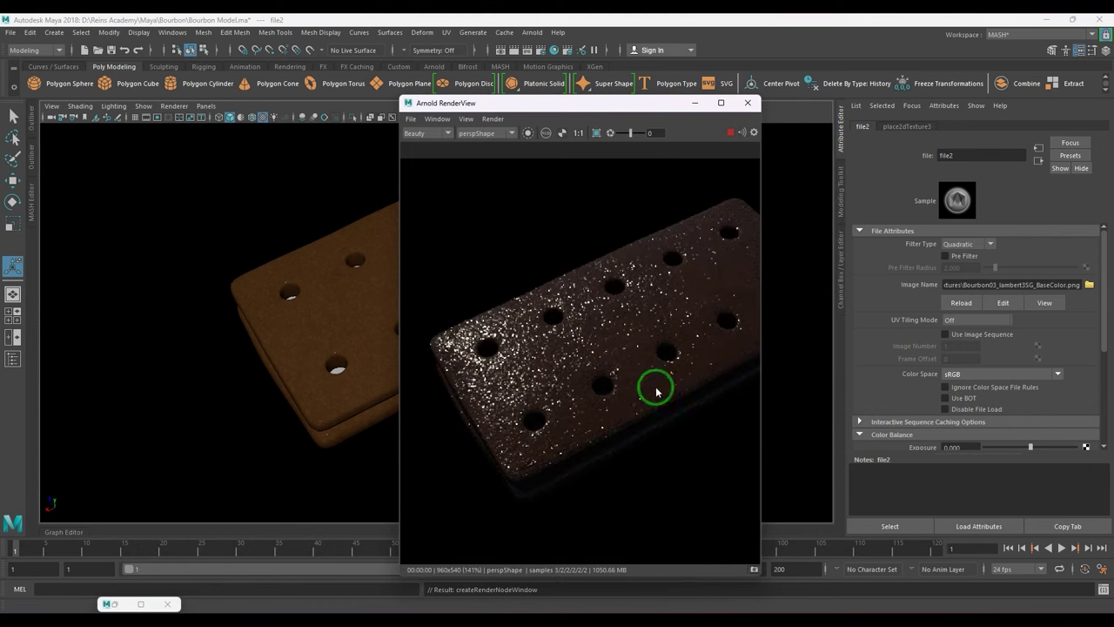
- Change the base color texture's color space to Raw and render the biscuit again
{"action": "left_click", "coordinate": [962, 374]}
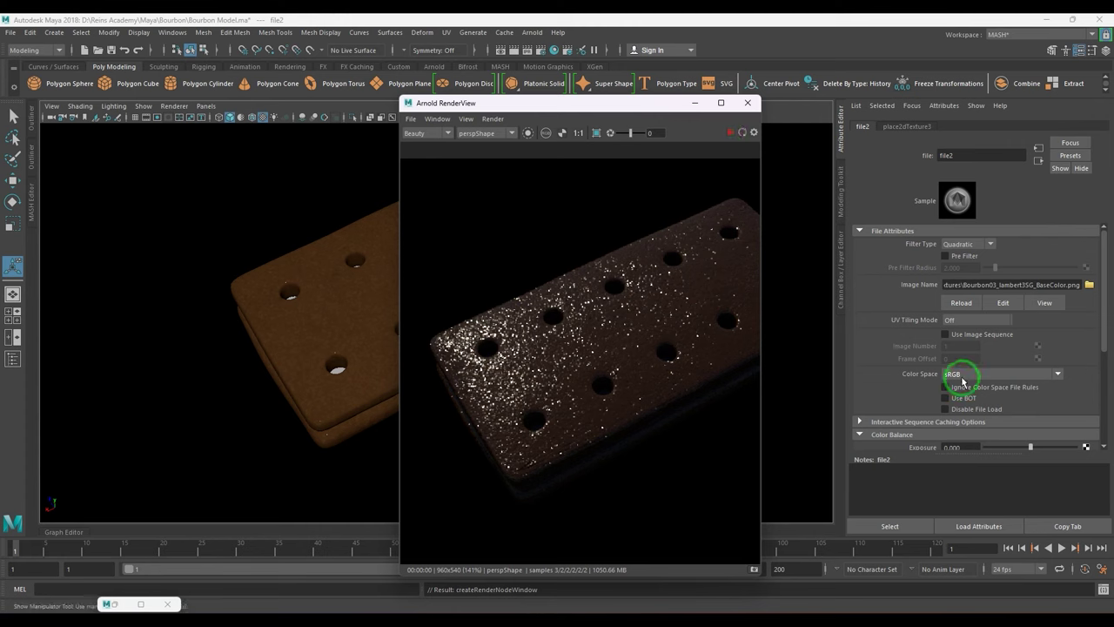
{"action": "scroll", "coordinate": [992, 474], "scroll_direction": "up", "scroll_amount": 3}
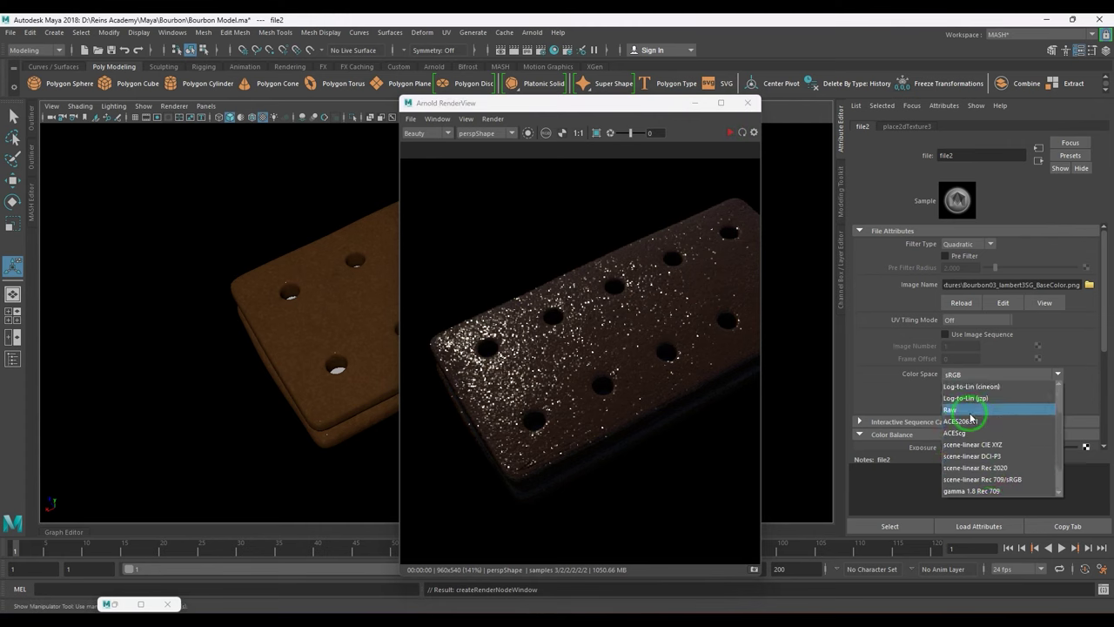
{"action": "left_click", "coordinate": [965, 386]}
{"action": "left_click", "coordinate": [730, 133]}
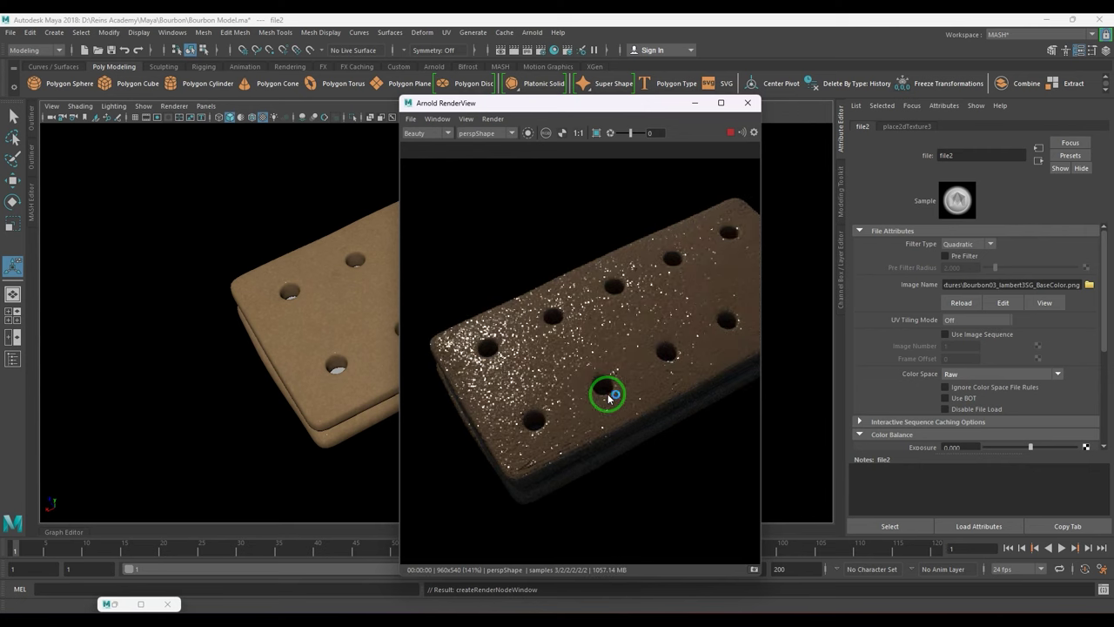
- Switch to Substance Painter to view the textured biscuit, then return to Maya and compare it with the Arnold render
{"action": "mouse_move", "coordinate": [519, 620]}
{"action": "left_click", "coordinate": [625, 624]}
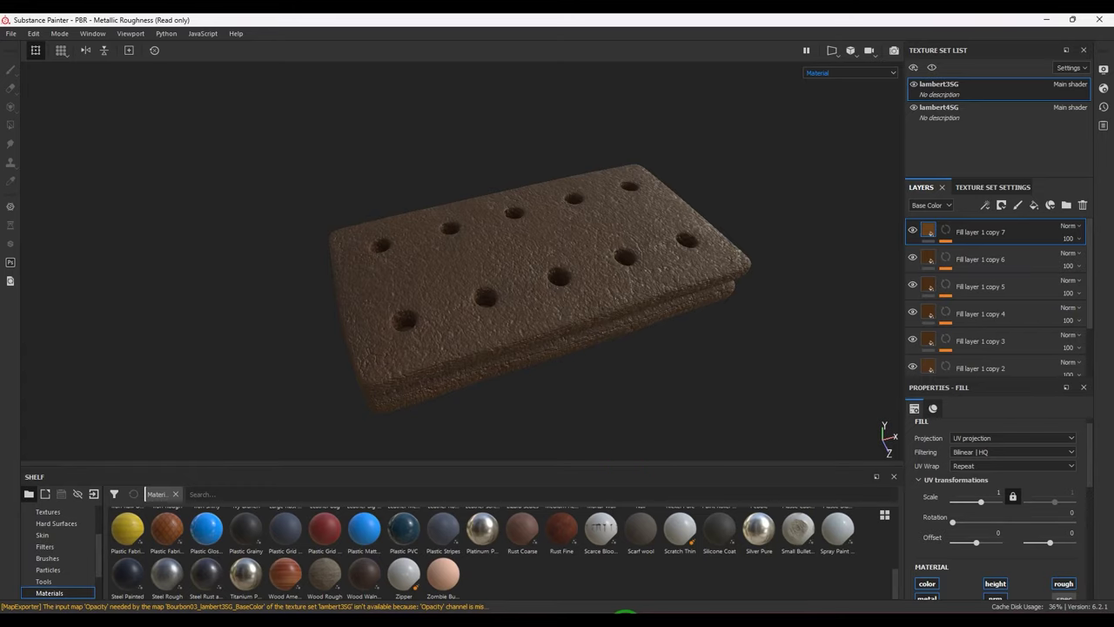
{"action": "mouse_move", "coordinate": [657, 22]}
{"action": "left_mouse_down"}
{"action": "mouse_move", "coordinate": [659, 345]}
{"action": "mouse_move", "coordinate": [167, 158]}
{"action": "mouse_move", "coordinate": [475, 232]}
{"action": "left_mouse_up"}
{"action": "double_click", "coordinate": [475, 232]}
{"action": "mouse_move", "coordinate": [544, 612]}
{"action": "left_click", "coordinate": [609, 570]}
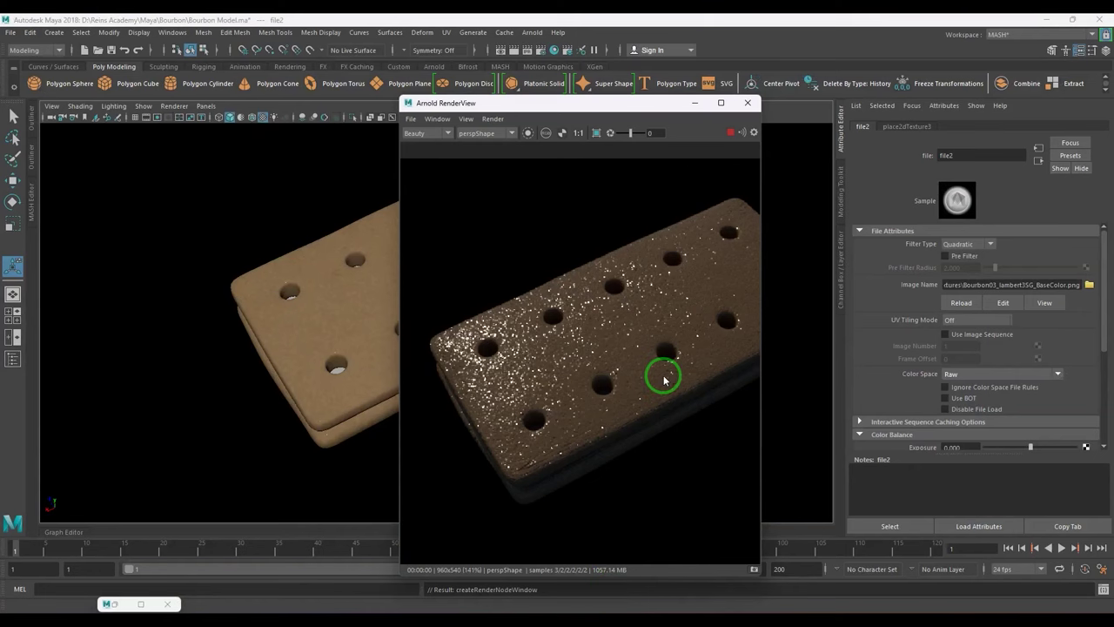
{"action": "scroll", "coordinate": [696, 321], "scroll_direction": "down", "scroll_amount": 3}
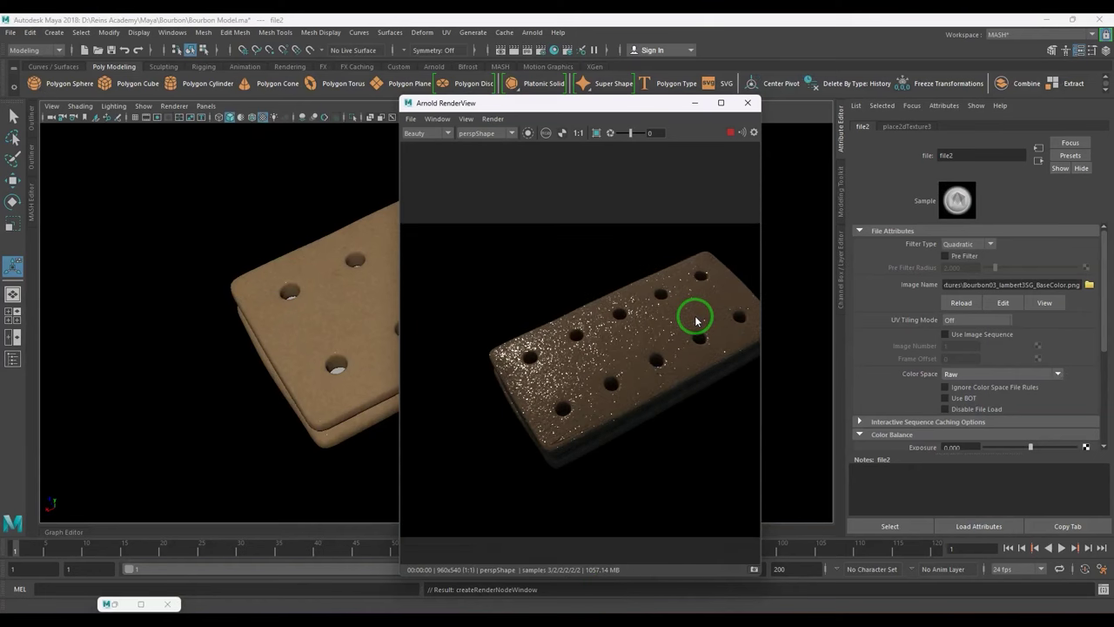
{"action": "scroll", "coordinate": [696, 320], "scroll_direction": "up", "scroll_amount": 2}
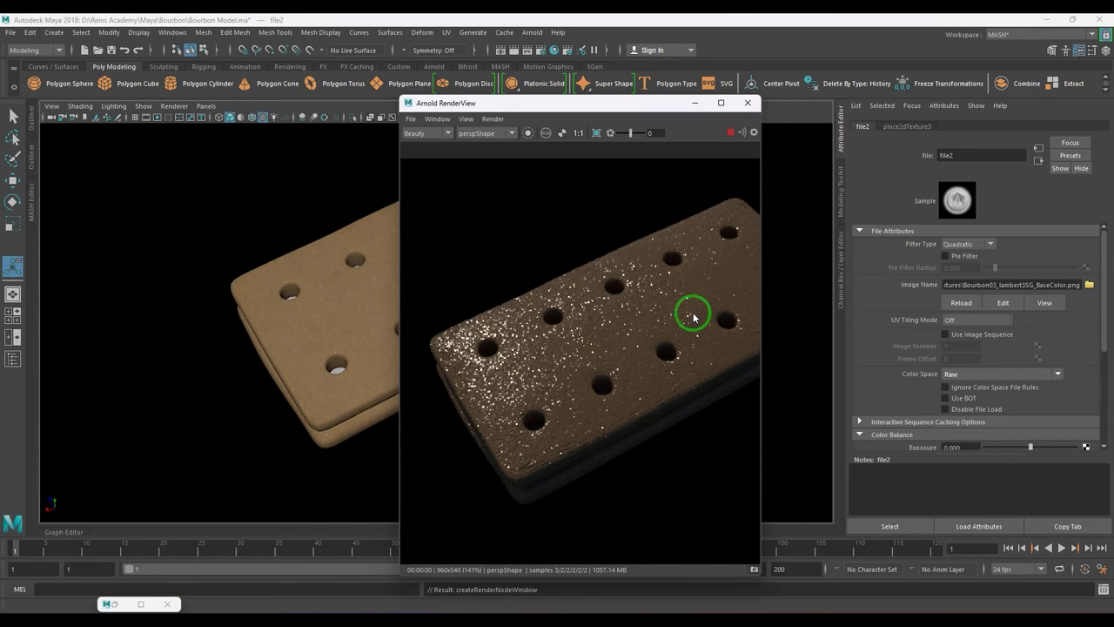
- Stop the live render and map aiStandardSurface1's specular roughness to a new File texture using Bourbon03_lambert3SG_Roughness.png
{"action": "left_click", "coordinate": [730, 132]}
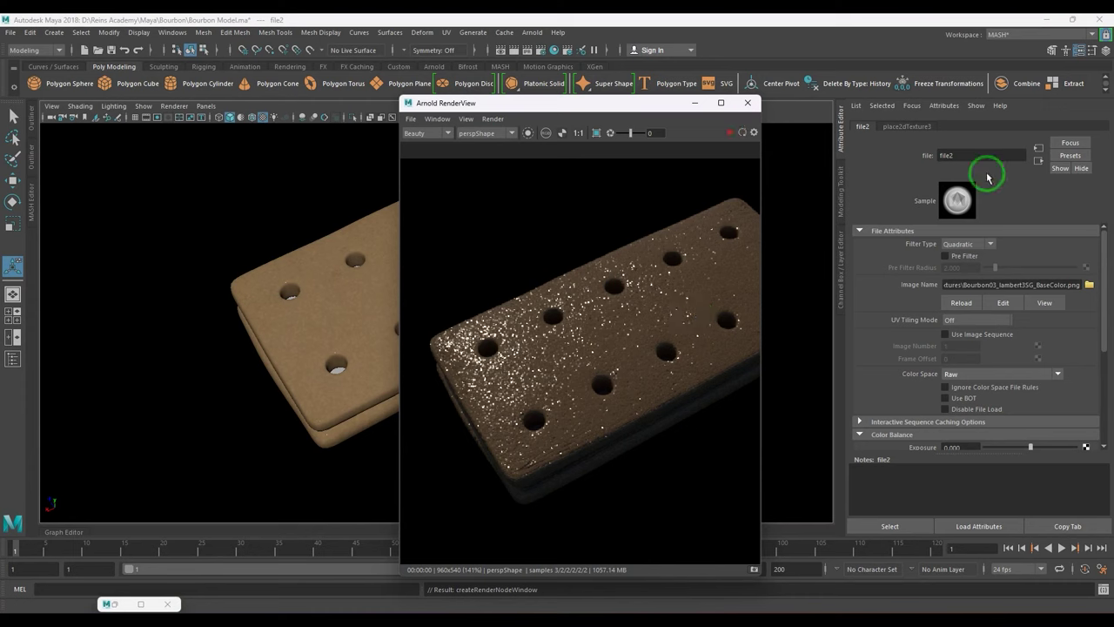
{"action": "left_click", "coordinate": [1038, 161]}
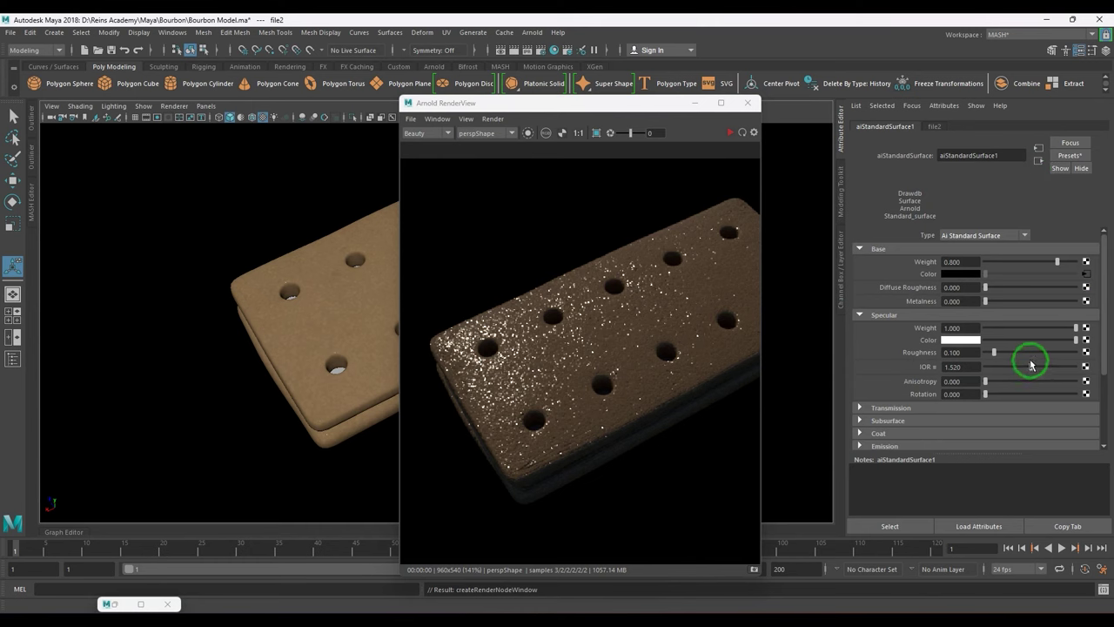
{"action": "left_click", "coordinate": [1086, 353]}
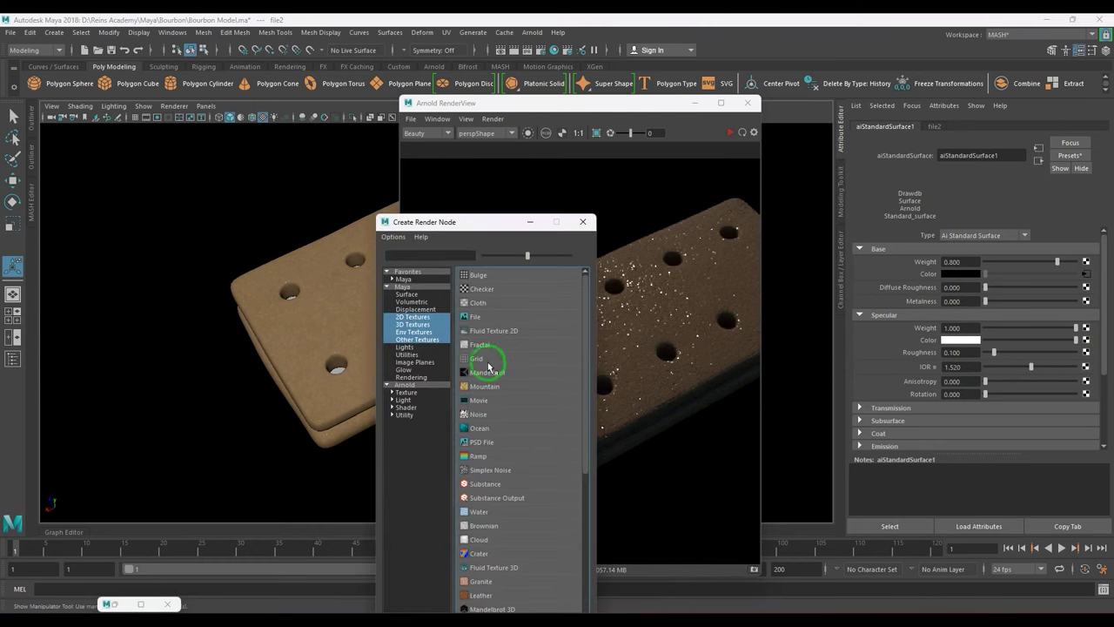
{"action": "left_click", "coordinate": [477, 317]}
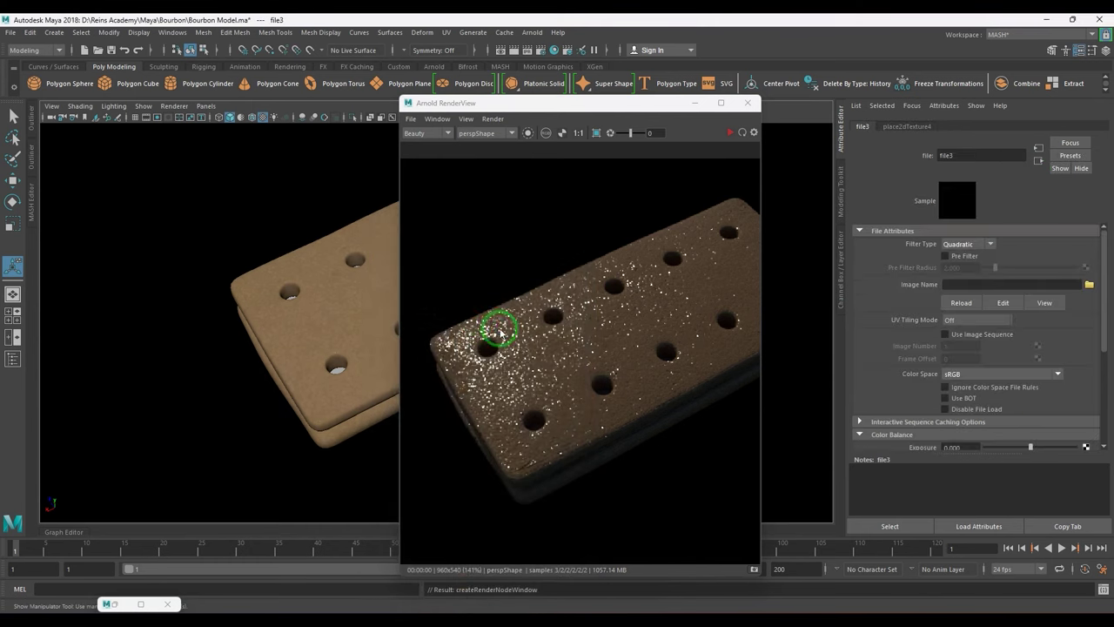
{"action": "left_click", "coordinate": [1089, 285]}
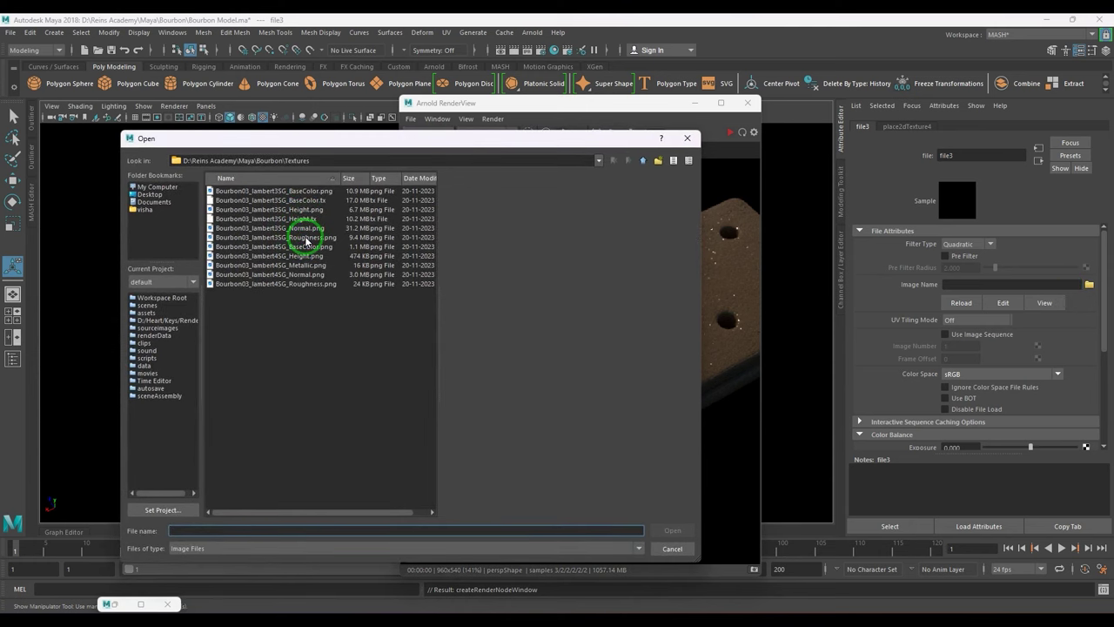
{"action": "left_click", "coordinate": [306, 239]}
{"action": "left_click", "coordinate": [672, 530]}
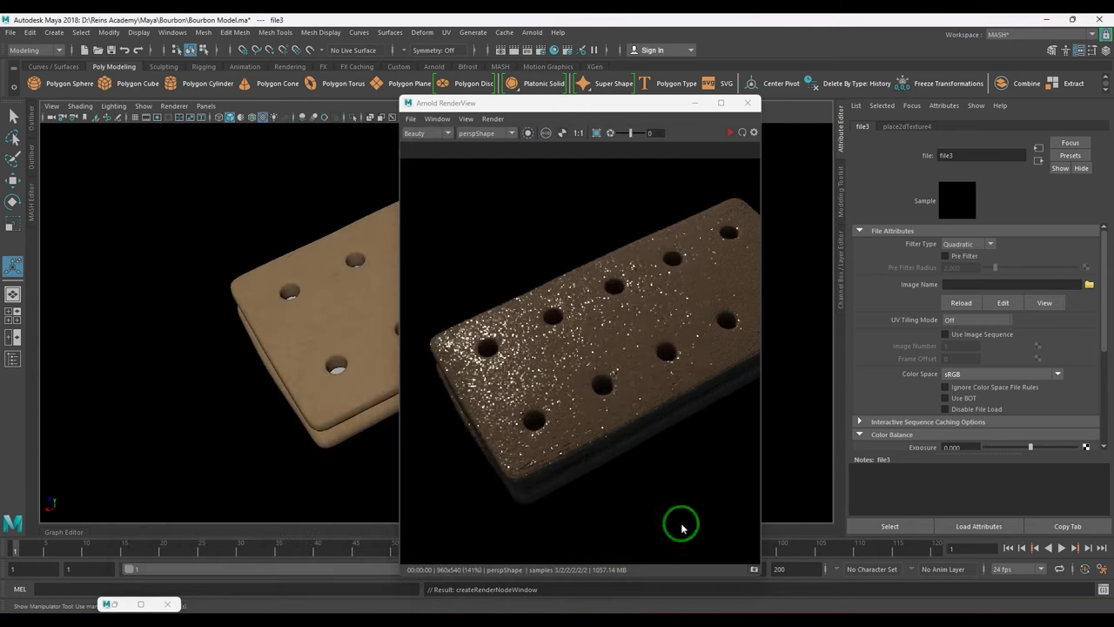
- Set the roughness texture file3's color space to Raw and start the live Arnold render
{"action": "scroll", "coordinate": [1036, 422], "scroll_direction": "down", "scroll_amount": 2}
{"action": "left_click", "coordinate": [968, 304]}
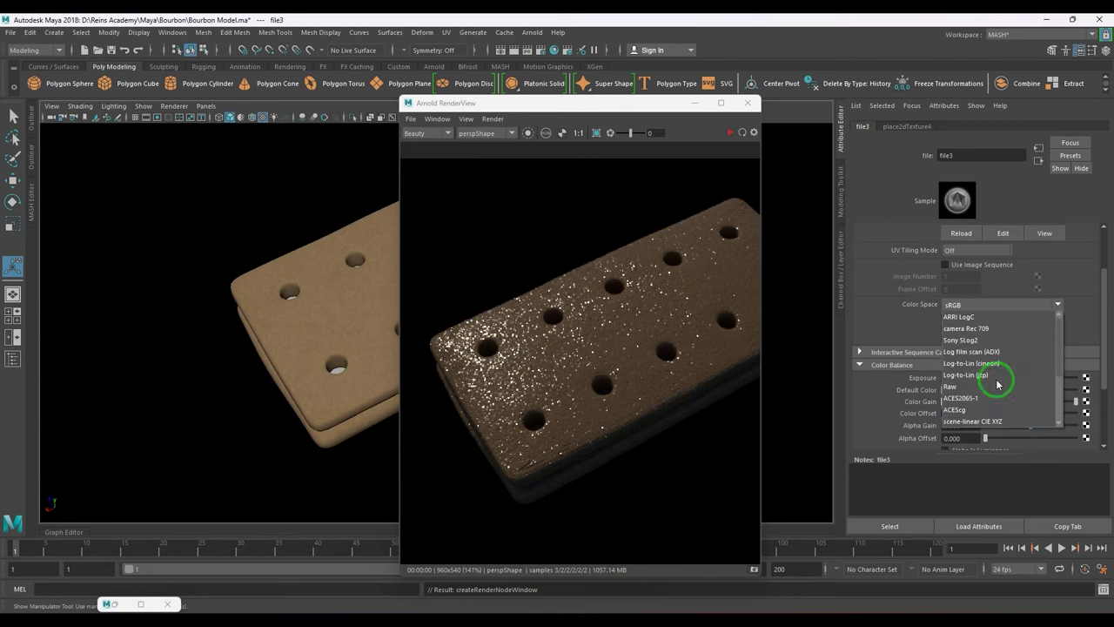
{"action": "left_click", "coordinate": [993, 386]}
{"action": "left_click", "coordinate": [730, 133]}
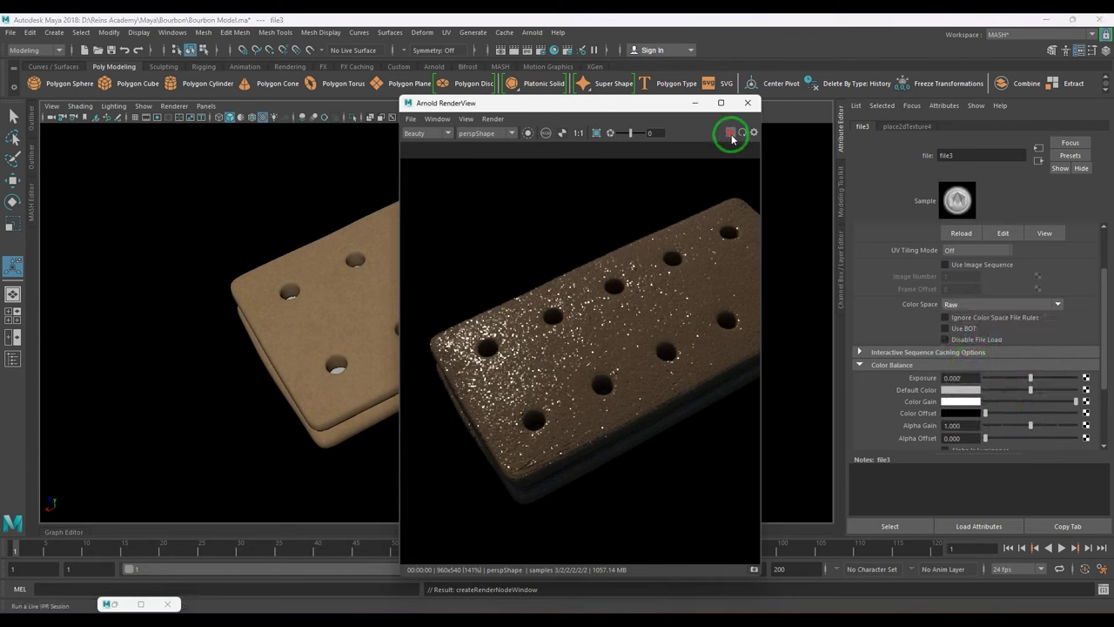
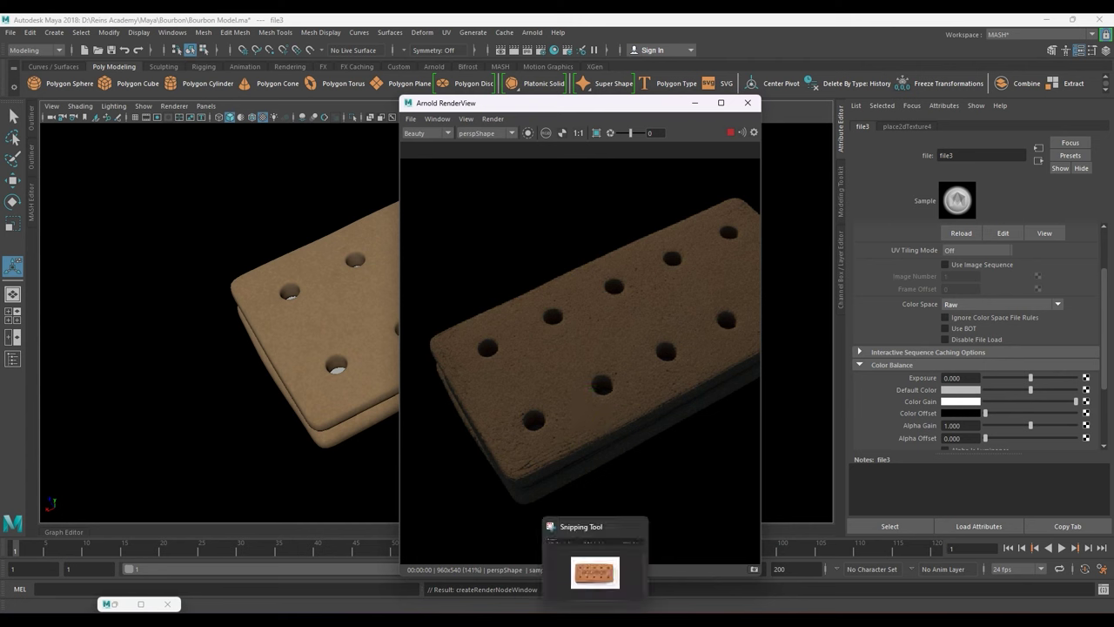
- Switch to Substance Painter to check the textured biscuit against the render, then return to Maya
{"action": "left_click", "coordinate": [624, 615]}
{"action": "mouse_move", "coordinate": [743, 17]}
{"action": "left_mouse_down"}
{"action": "mouse_move", "coordinate": [694, 371]}
{"action": "mouse_move", "coordinate": [676, 329]}
{"action": "left_mouse_up"}
{"action": "double_click", "coordinate": [676, 329]}
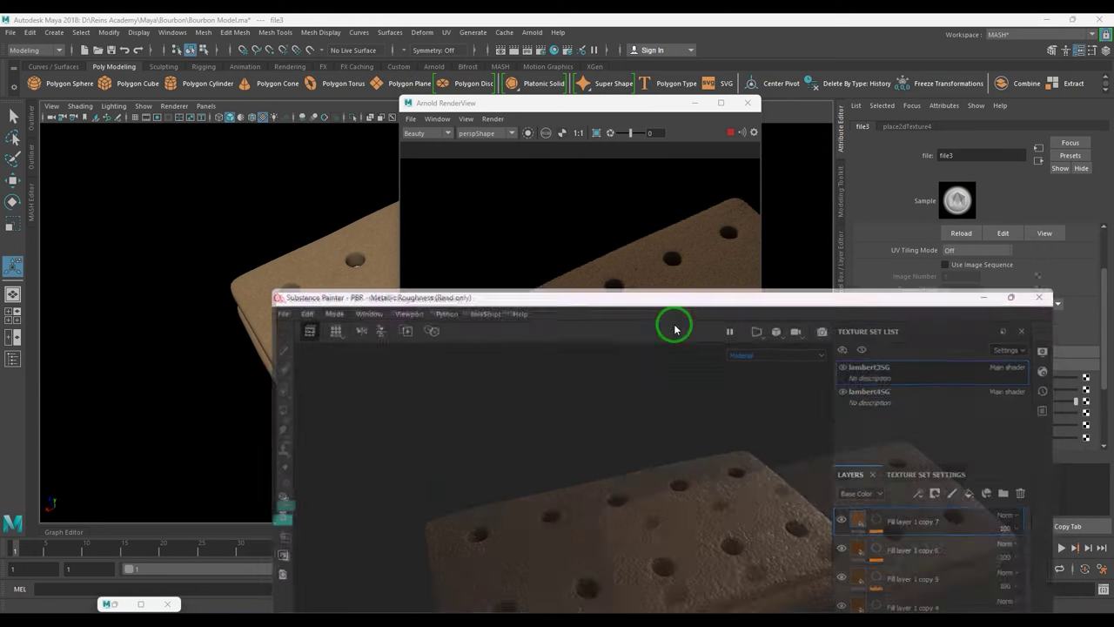
{"action": "left_click", "coordinate": [1048, 21]}
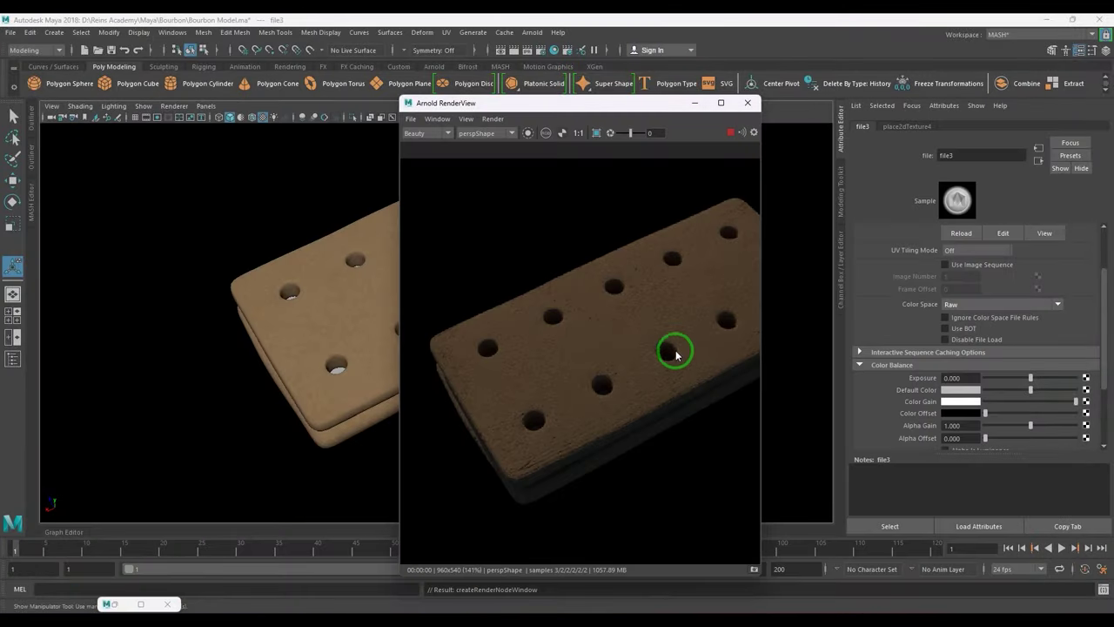
- Reopen the Hypershade, space file3 and place2dTexture4 away from the shader, and add an aiColorCorrect node between file3 and aiStandardSurface1
{"action": "left_click_drag", "start_coordinate": [609, 104], "coordinate": [821, 148]}
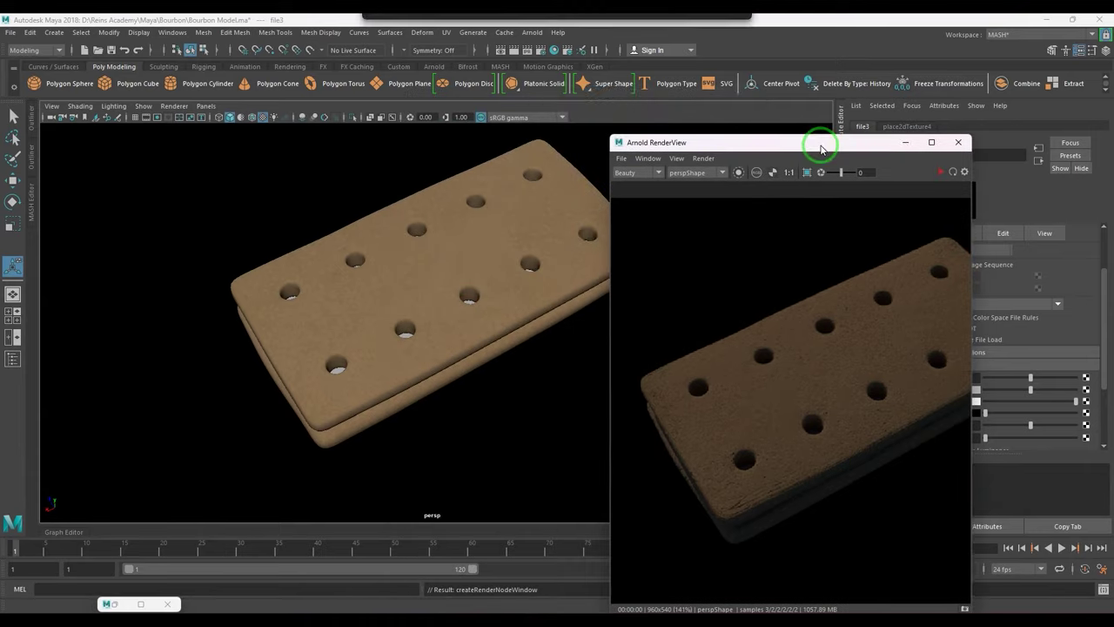
{"action": "left_click", "coordinate": [567, 50]}
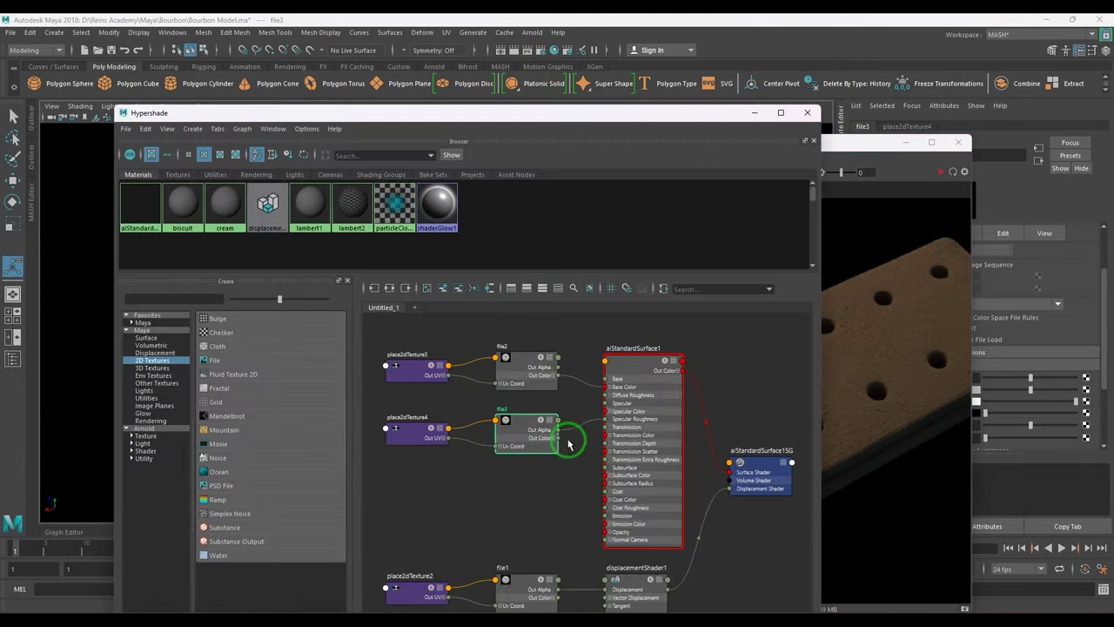
{"action": "middle_click_drag", "start_coordinate": [520, 470], "coordinate": [614, 477], "text": "alt"}
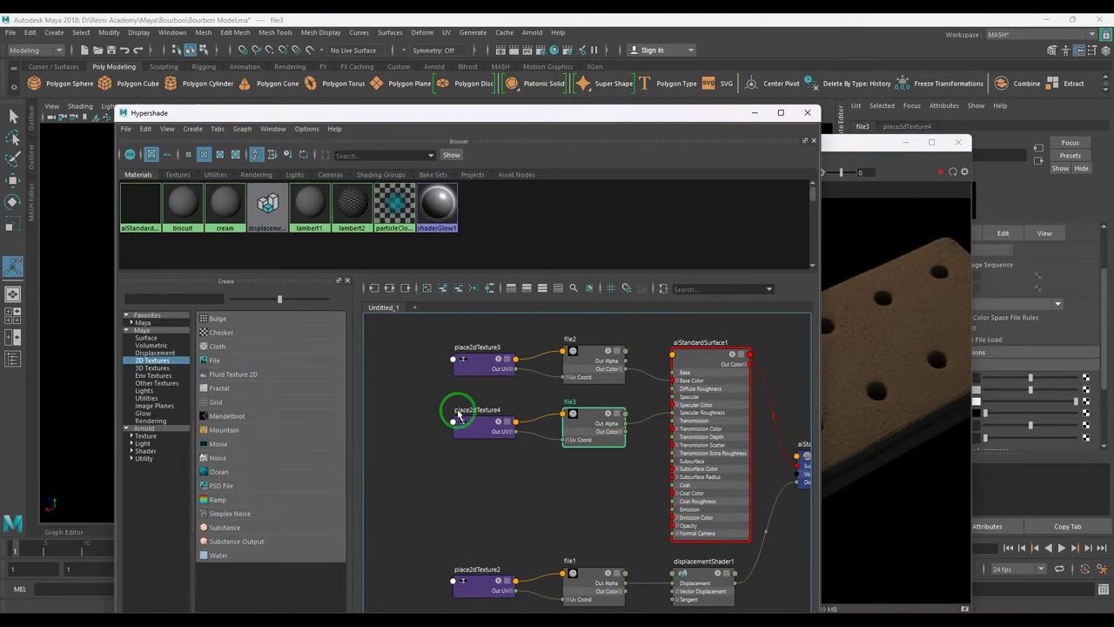
{"action": "left_click_drag", "start_coordinate": [459, 416], "coordinate": [386, 446]}
{"action": "left_click", "coordinate": [566, 503]}
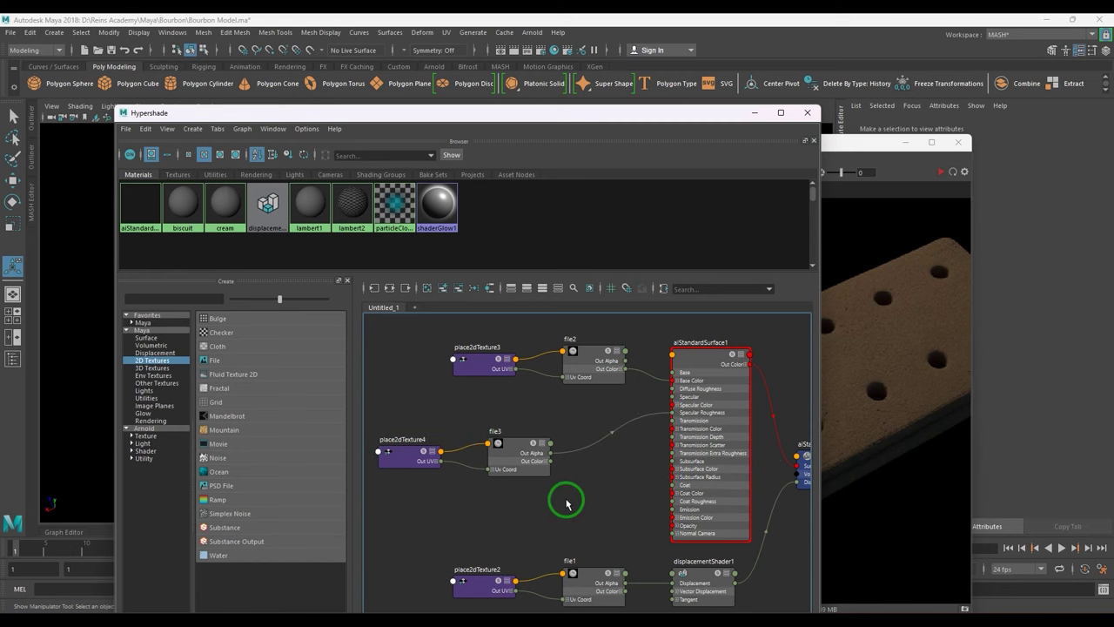
{"action": "key", "text": "Tab"}
{"action": "type", "text": "acol"}
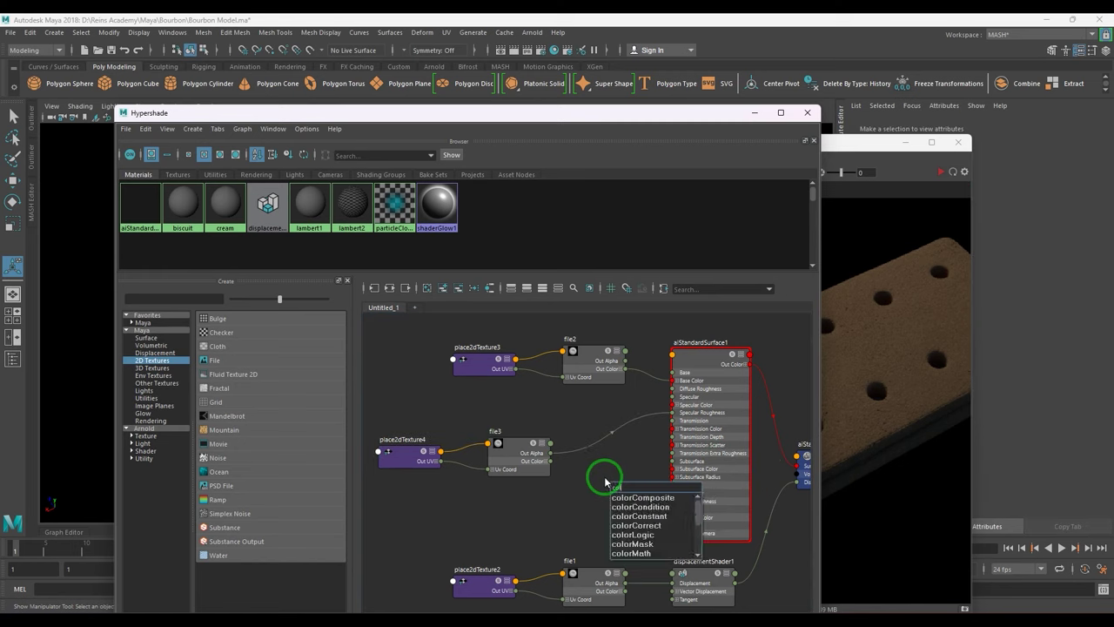
{"action": "type", "text": "orco"}
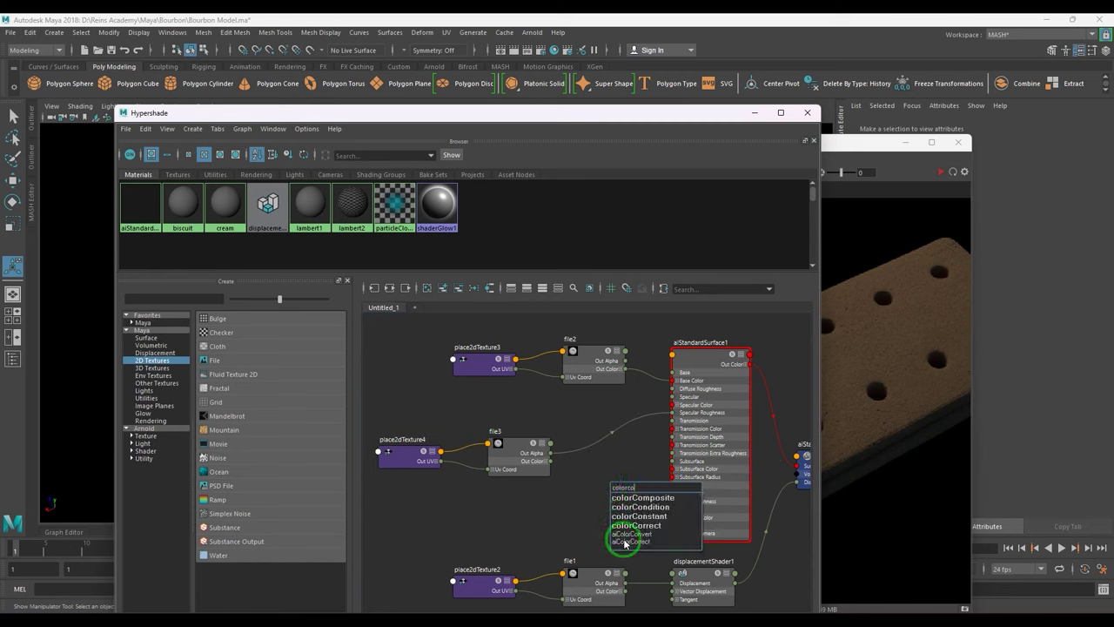
{"action": "left_click", "coordinate": [640, 541]}
{"action": "left_click_drag", "start_coordinate": [644, 540], "coordinate": [623, 477]}
- Connect file3's Out Color to aiColorCorrect1's Input and its Out Color R to aiStandardSurface1's Specular Roughness
{"action": "scroll", "coordinate": [626, 476], "scroll_direction": "up", "scroll_amount": 3}
{"action": "scroll", "coordinate": [626, 476], "scroll_direction": "up", "scroll_amount": 2}
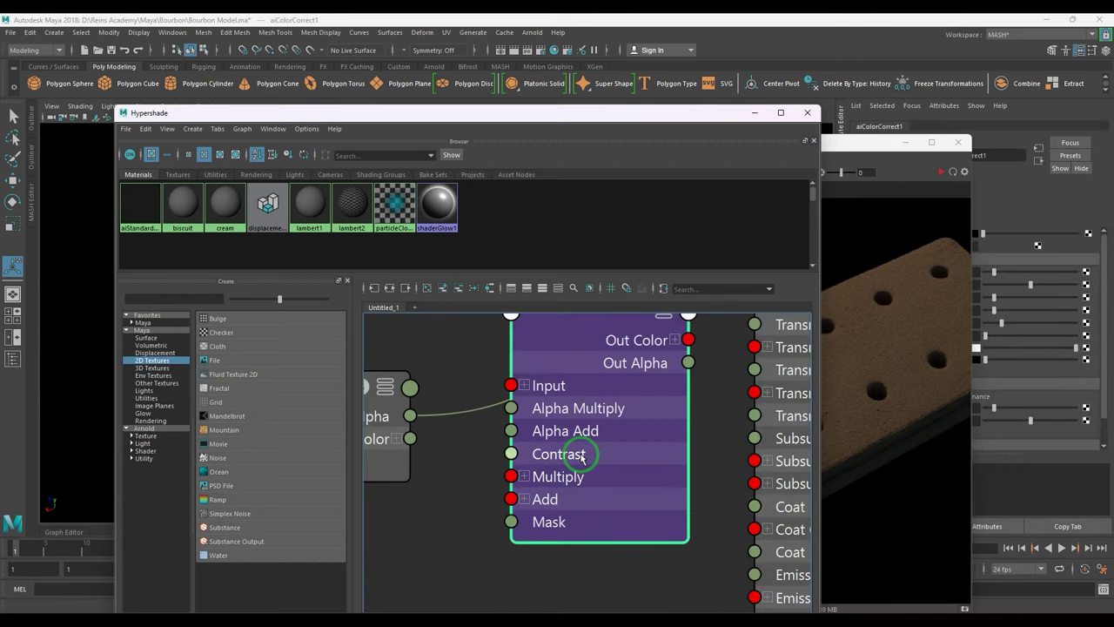
{"action": "middle_click_drag", "start_coordinate": [590, 459], "coordinate": [631, 484], "text": "alt"}
{"action": "left_click_drag", "start_coordinate": [450, 465], "coordinate": [552, 412]}
{"action": "middle_click_drag", "start_coordinate": [728, 388], "coordinate": [517, 458], "text": "alt"}
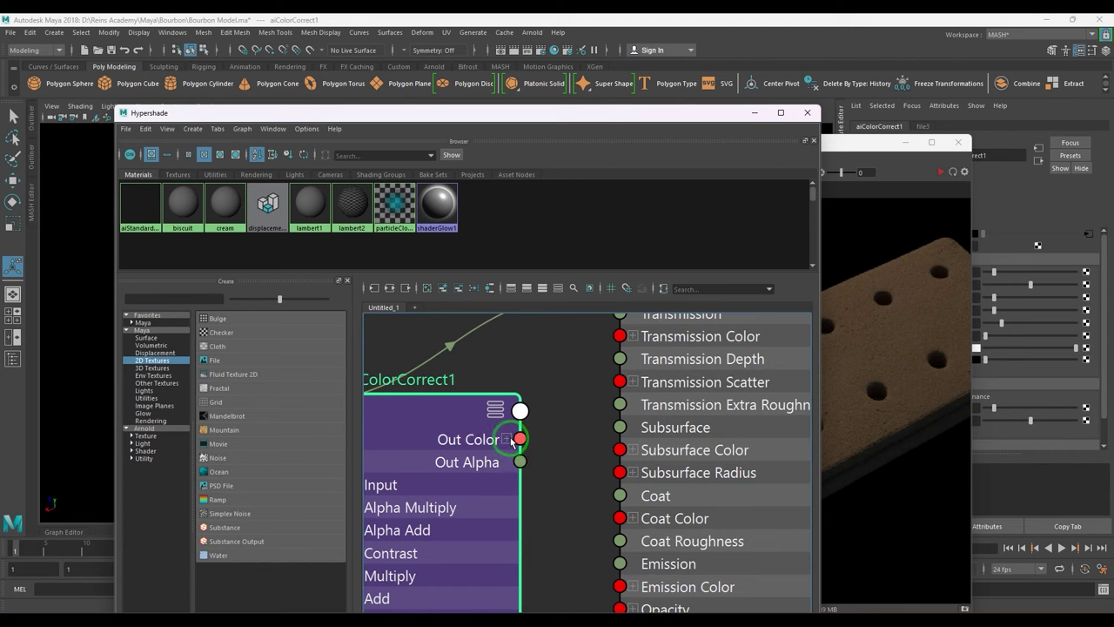
{"action": "left_click", "coordinate": [508, 440]}
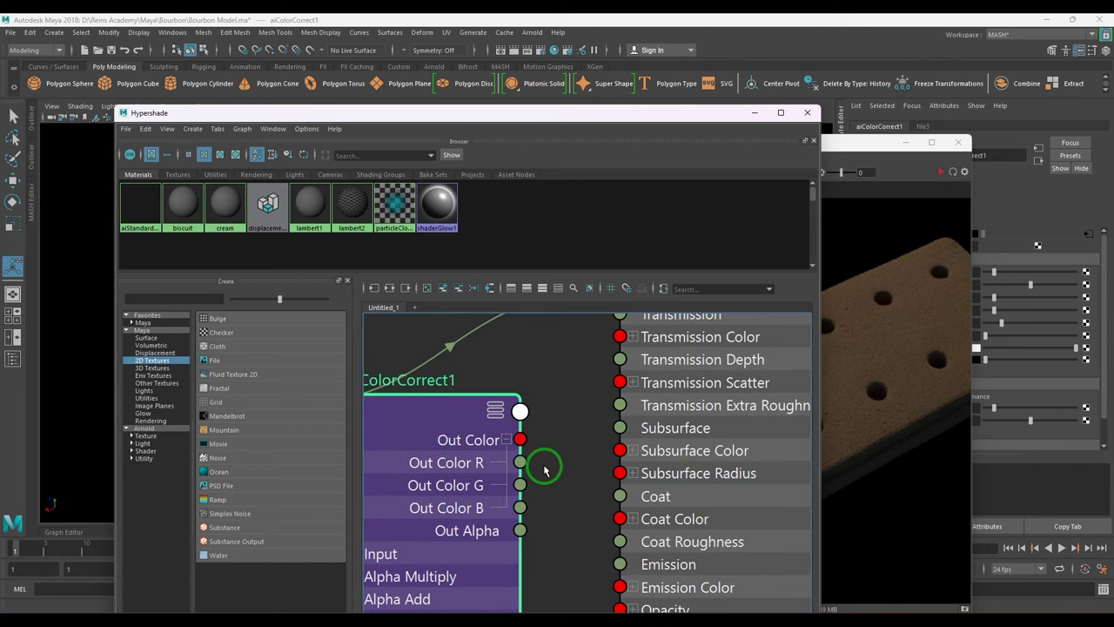
{"action": "left_click", "coordinate": [549, 413]}
{"action": "scroll", "coordinate": [552, 415], "scroll_direction": "down", "scroll_amount": 2}
{"action": "left_click_drag", "start_coordinate": [538, 460], "coordinate": [607, 355]}
{"action": "left_click", "coordinate": [475, 464]}
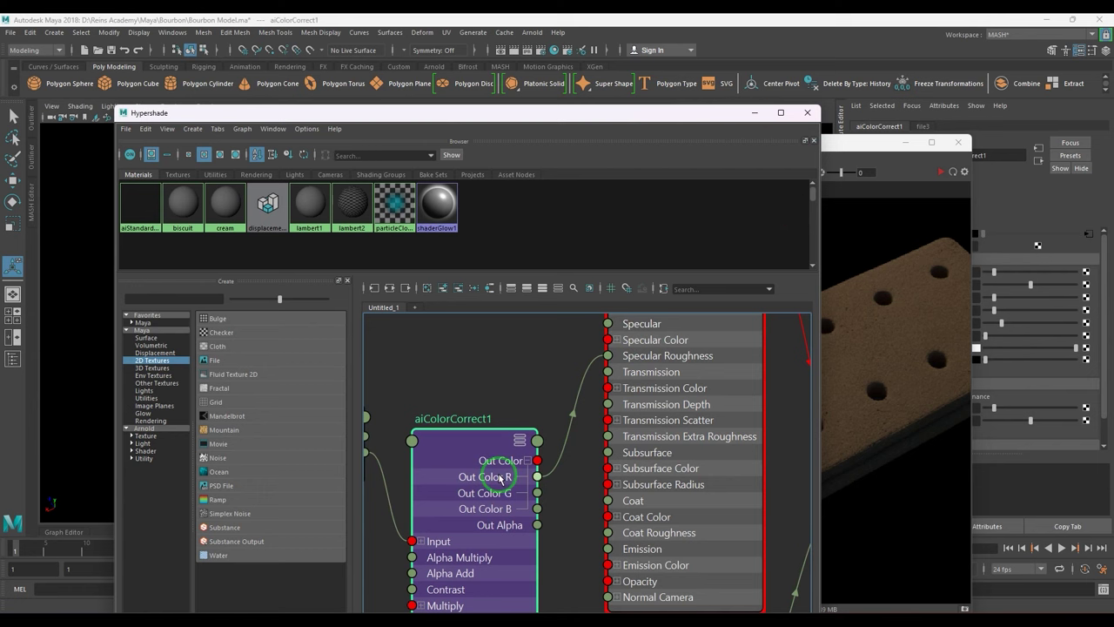
- Minimize the Hypershade, run the live render, and inspect the biscuit's surface up close with the corrected roughness
{"action": "left_click", "coordinate": [754, 112]}
{"action": "left_click", "coordinate": [940, 172]}
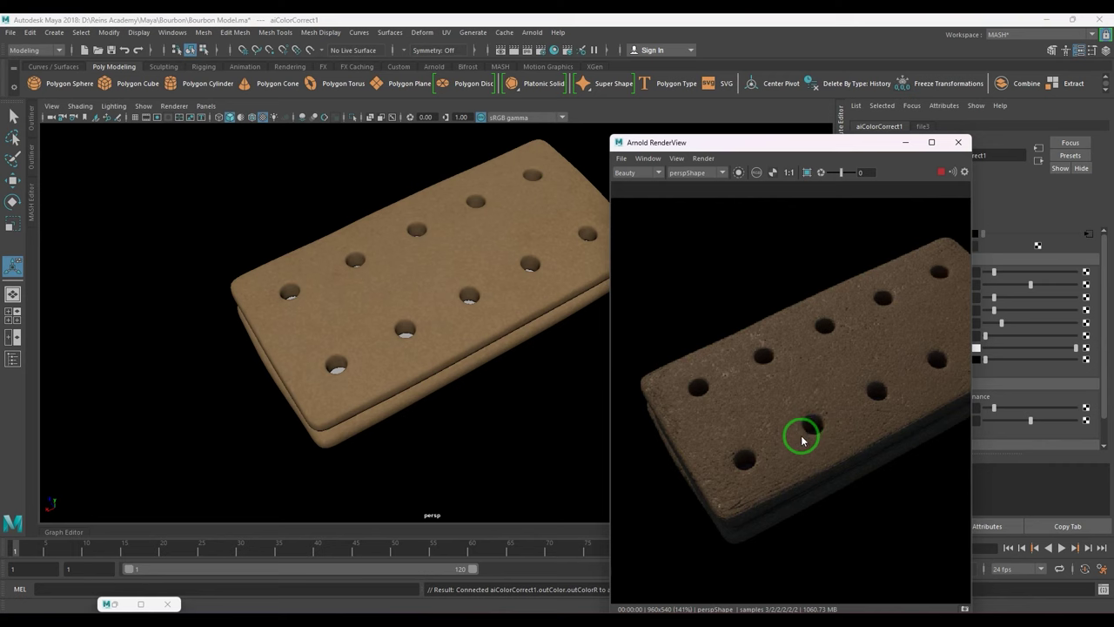
{"action": "scroll", "coordinate": [803, 440], "scroll_direction": "up", "scroll_amount": 3}
{"action": "scroll", "coordinate": [788, 431], "scroll_direction": "down", "scroll_amount": 5}
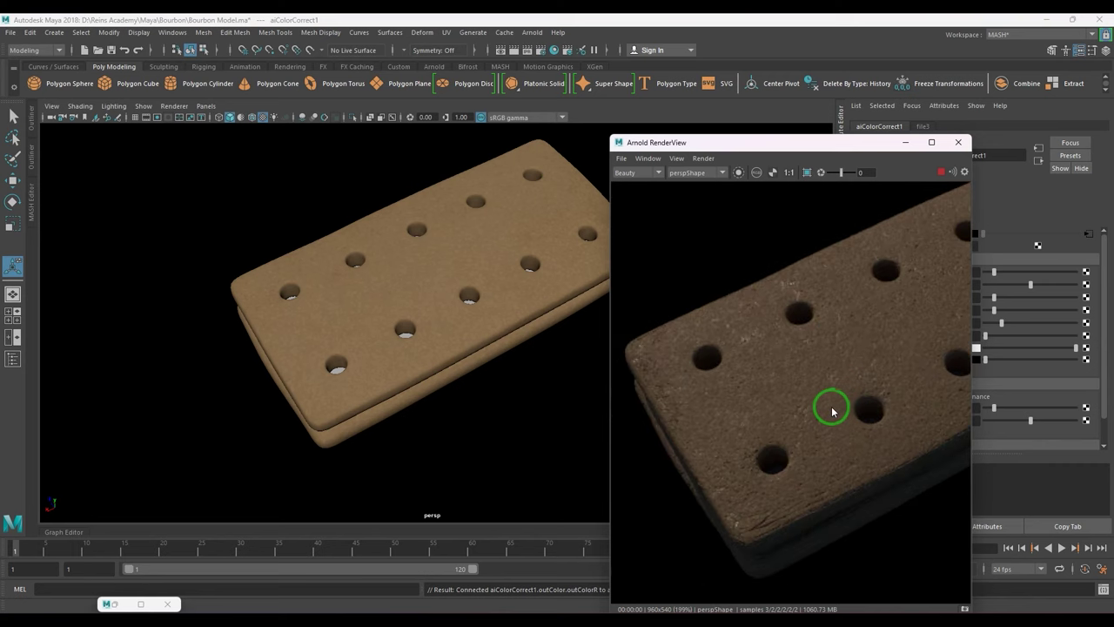
{"action": "middle_click_drag", "start_coordinate": [880, 414], "coordinate": [789, 440]}
{"action": "scroll", "coordinate": [789, 440], "scroll_direction": "up", "scroll_amount": 3}
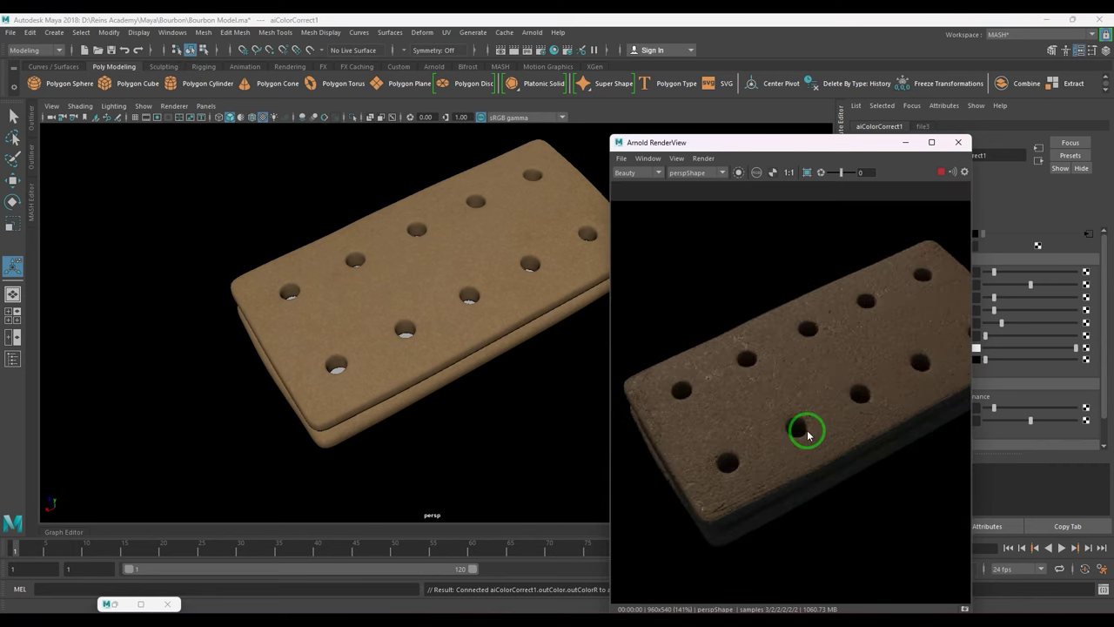
- Stop the live render, make room around file2 in the Hypershade graph, and place a second aiColorCorrect node beside it
{"action": "left_click", "coordinate": [941, 172]}
{"action": "left_click", "coordinate": [124, 607]}
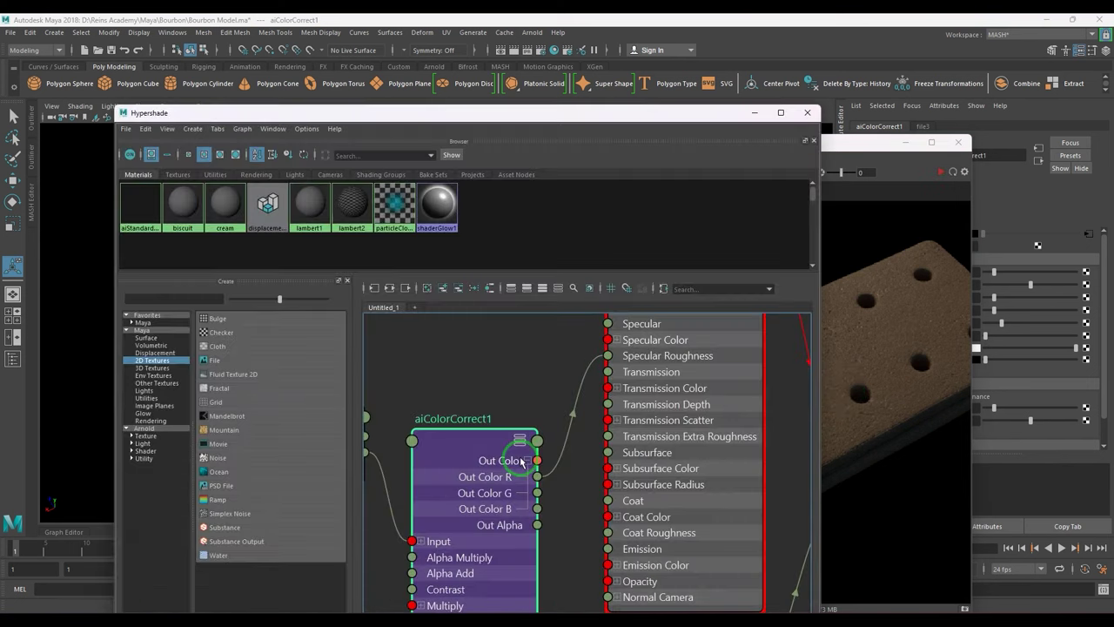
{"action": "middle_click_drag", "start_coordinate": [514, 483], "coordinate": [670, 584], "text": "alt"}
{"action": "scroll", "coordinate": [662, 505], "scroll_direction": "down", "scroll_amount": 4}
{"action": "middle_click_drag", "start_coordinate": [548, 435], "coordinate": [567, 452], "text": "alt"}
{"action": "left_click_drag", "start_coordinate": [512, 372], "coordinate": [642, 452]}
{"action": "left_click_drag", "start_coordinate": [639, 452], "coordinate": [538, 421]}
{"action": "left_click", "coordinate": [592, 458]}
{"action": "key", "text": "Tab"}
{"action": "type", "text": "co"}
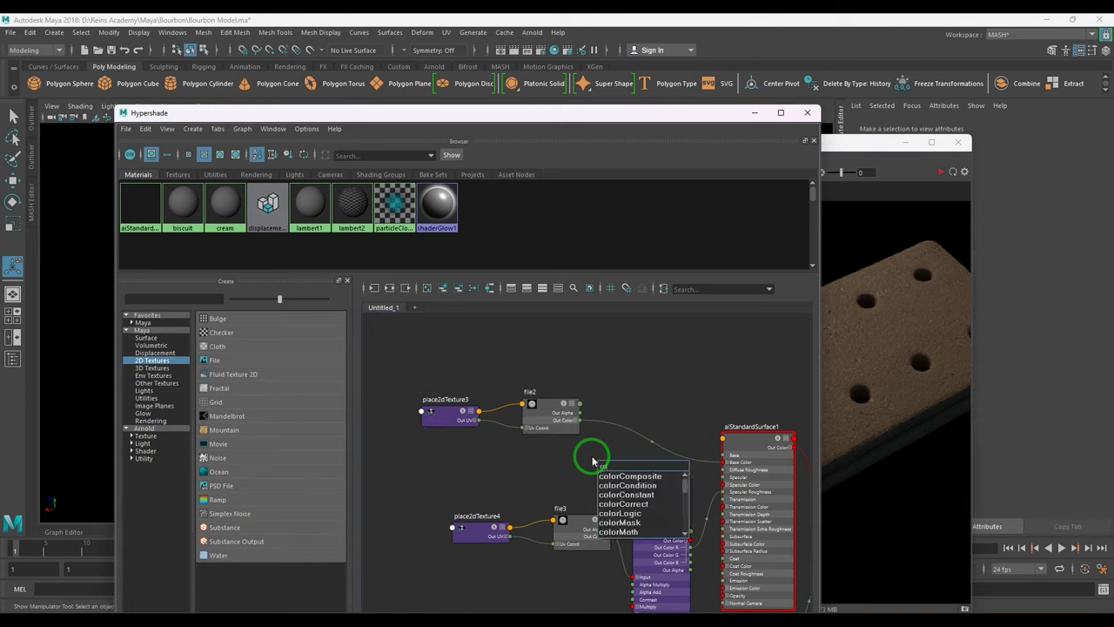
{"action": "type", "text": "lorc"}
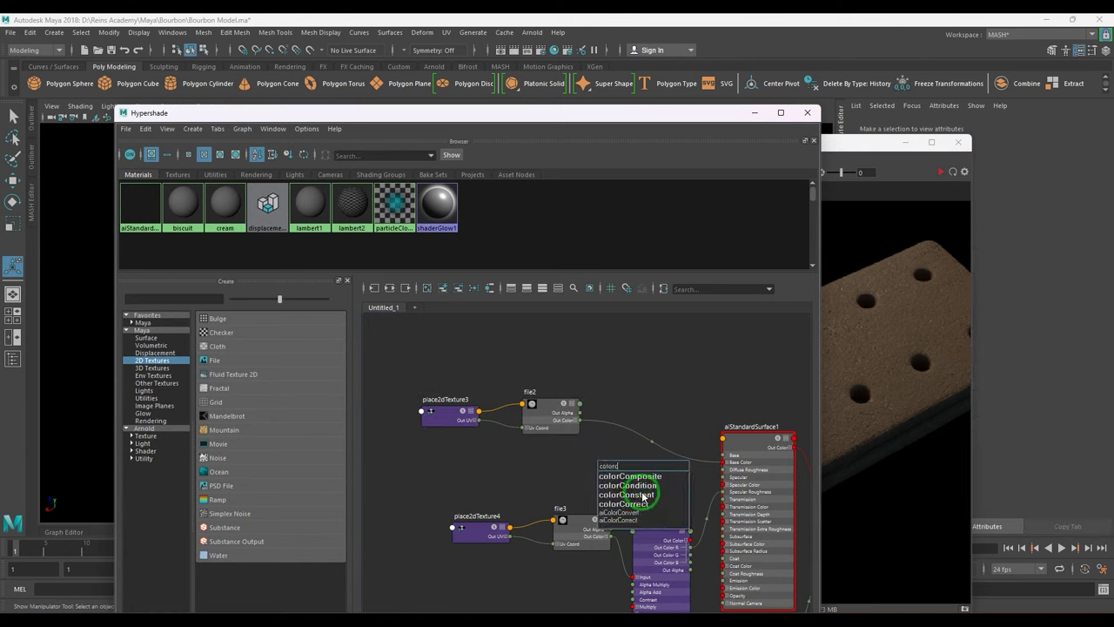
{"action": "left_click", "coordinate": [637, 522]}
{"action": "left_click_drag", "start_coordinate": [616, 489], "coordinate": [646, 409]}
- Connect file2's Out Color to aiColorCorrect2's Input and its Out Color to aiStandardSurface1's Base Color
{"action": "scroll", "coordinate": [644, 409], "scroll_direction": "up", "scroll_amount": 4}
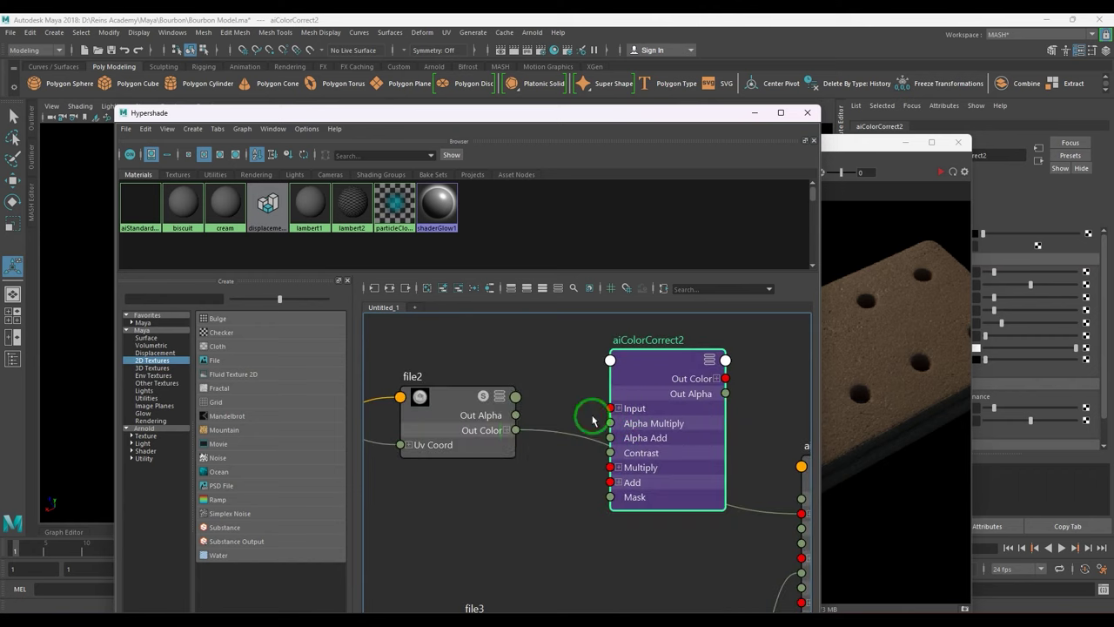
{"action": "left_click_drag", "start_coordinate": [516, 430], "coordinate": [611, 409]}
{"action": "middle_click_drag", "start_coordinate": [617, 473], "coordinate": [494, 417], "text": "alt"}
{"action": "left_click_drag", "start_coordinate": [581, 376], "coordinate": [685, 459]}
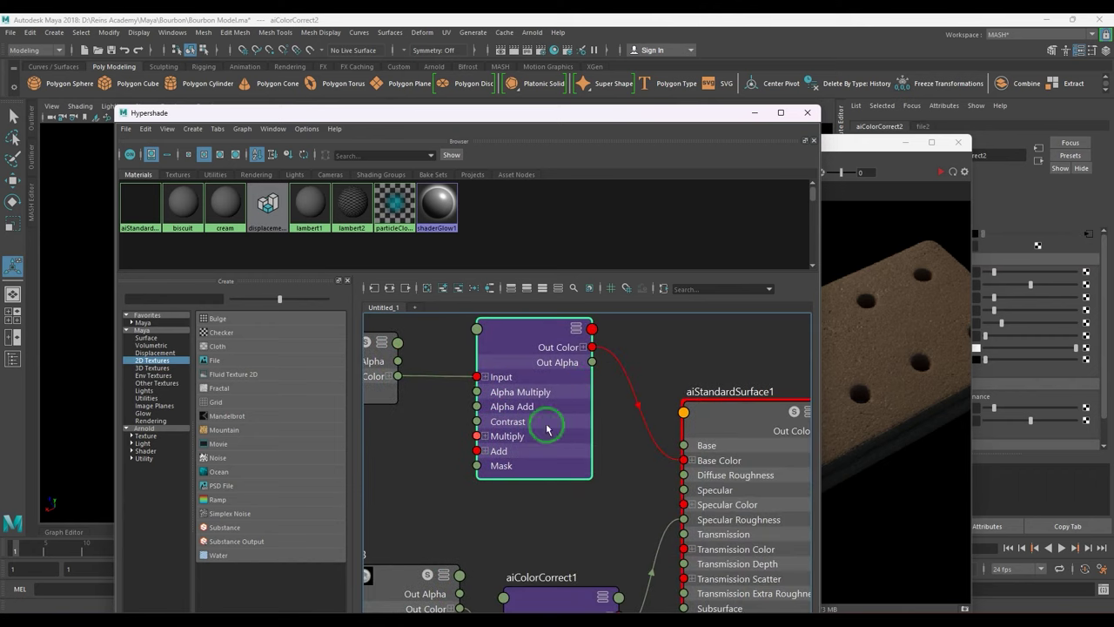
- Minimize the Hypershade, shift the Arnold RenderView off the attributes, and restart the live render
{"action": "left_click", "coordinate": [759, 113]}
{"action": "left_click_drag", "start_coordinate": [779, 145], "coordinate": [492, 106]}
{"action": "left_click", "coordinate": [664, 132]}
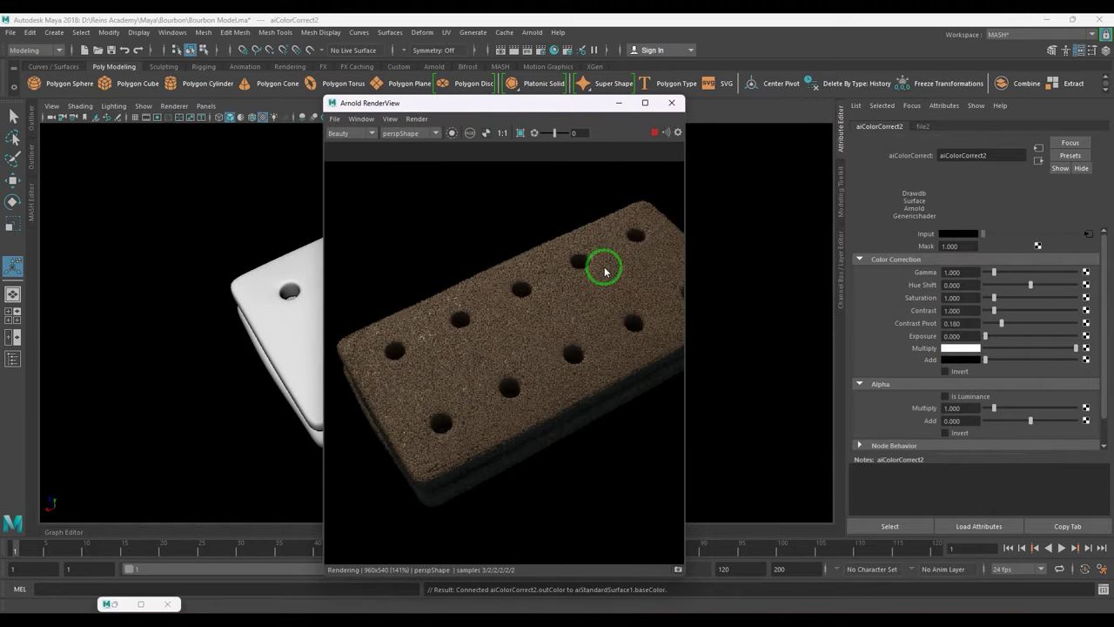
- Tint aiColorCorrect2's Multiply color to a light peach with a saturation of 0.500
{"action": "left_click", "coordinate": [963, 355]}
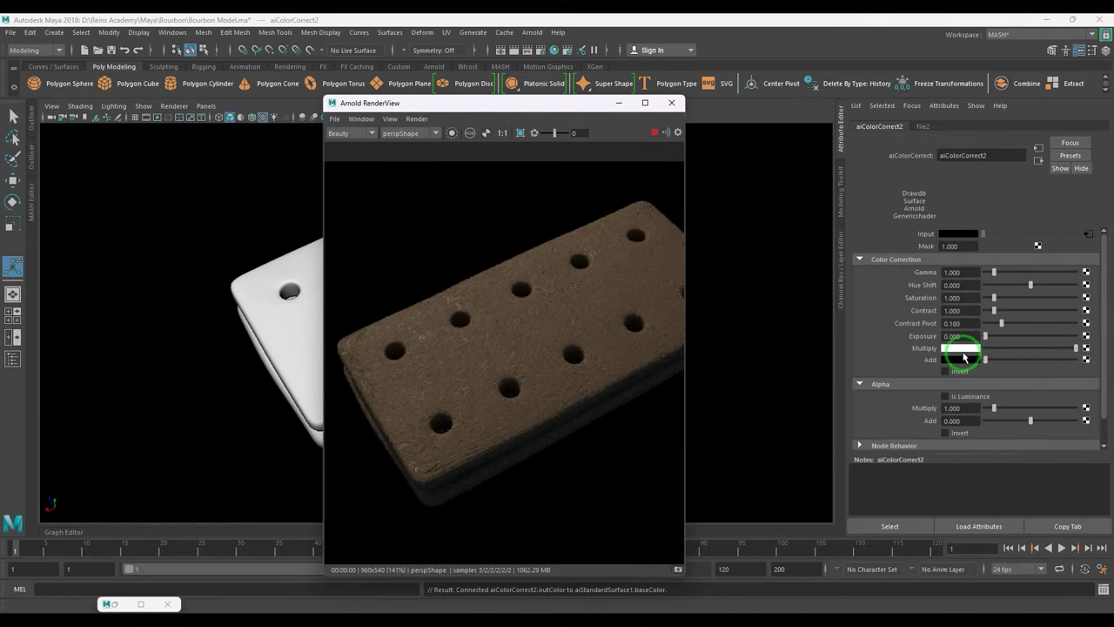
{"action": "left_click_drag", "start_coordinate": [946, 393], "coordinate": [934, 394]}
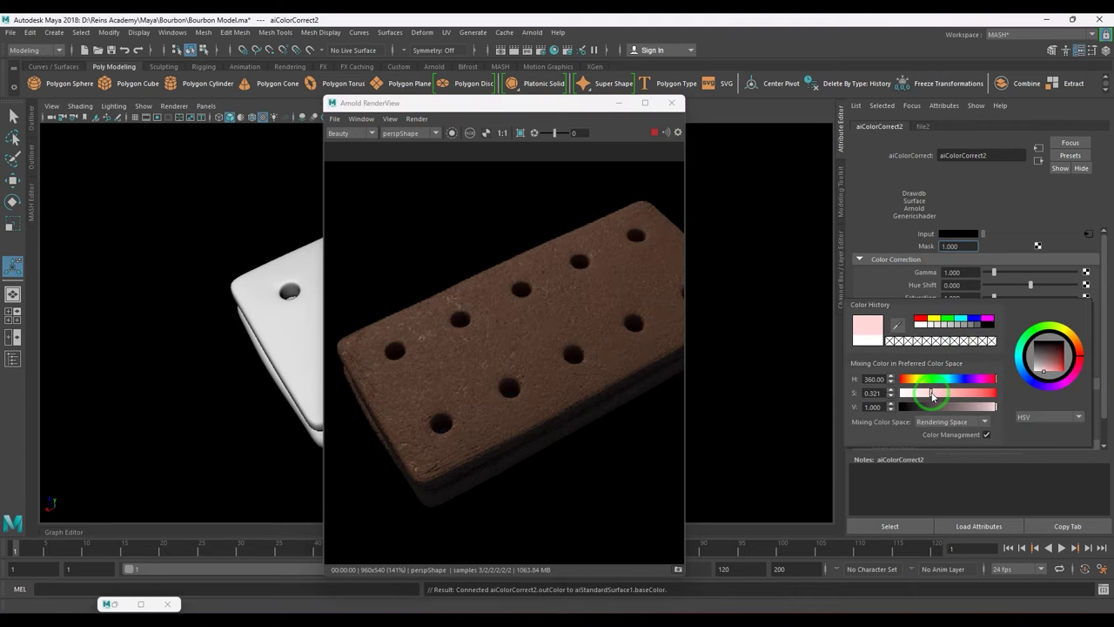
{"action": "left_click", "coordinate": [906, 381]}
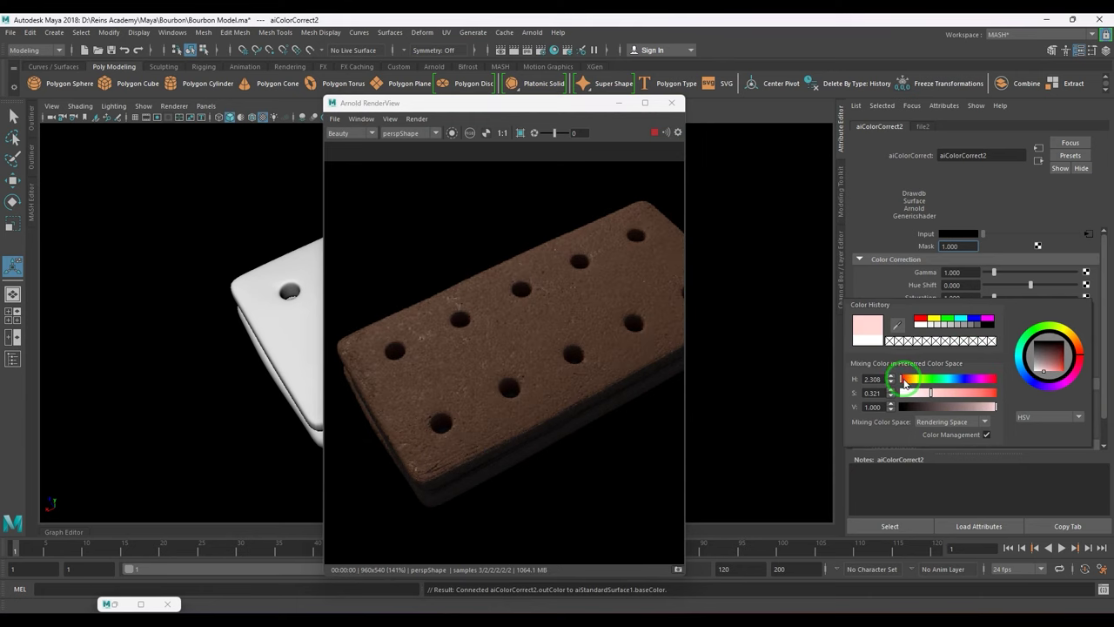
{"action": "left_click_drag", "start_coordinate": [905, 382], "coordinate": [908, 383]}
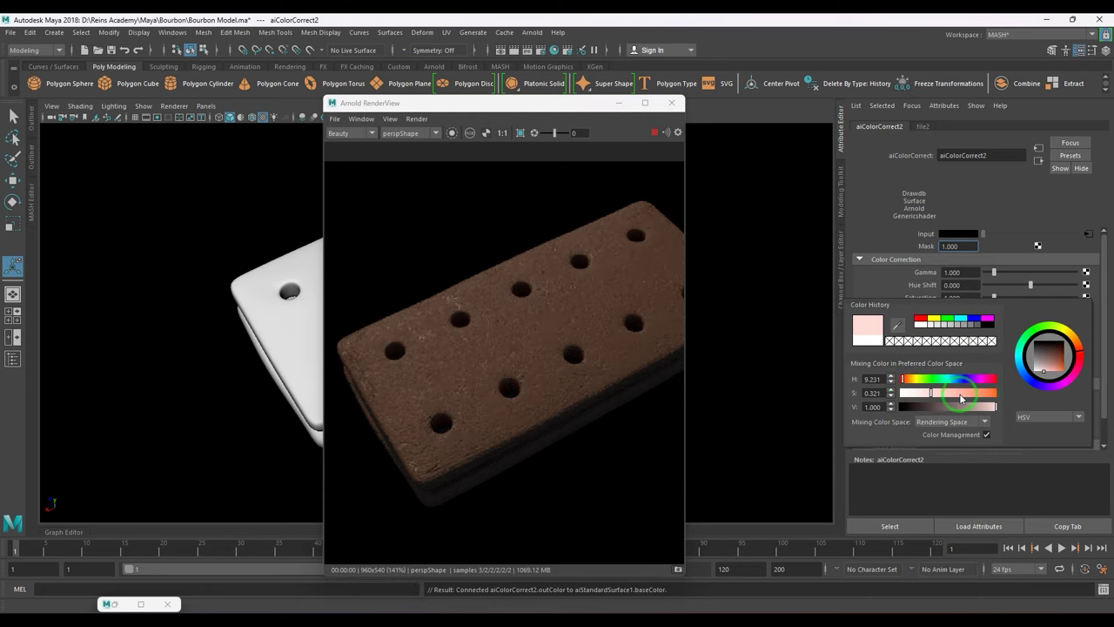
{"action": "left_click", "coordinate": [949, 395]}
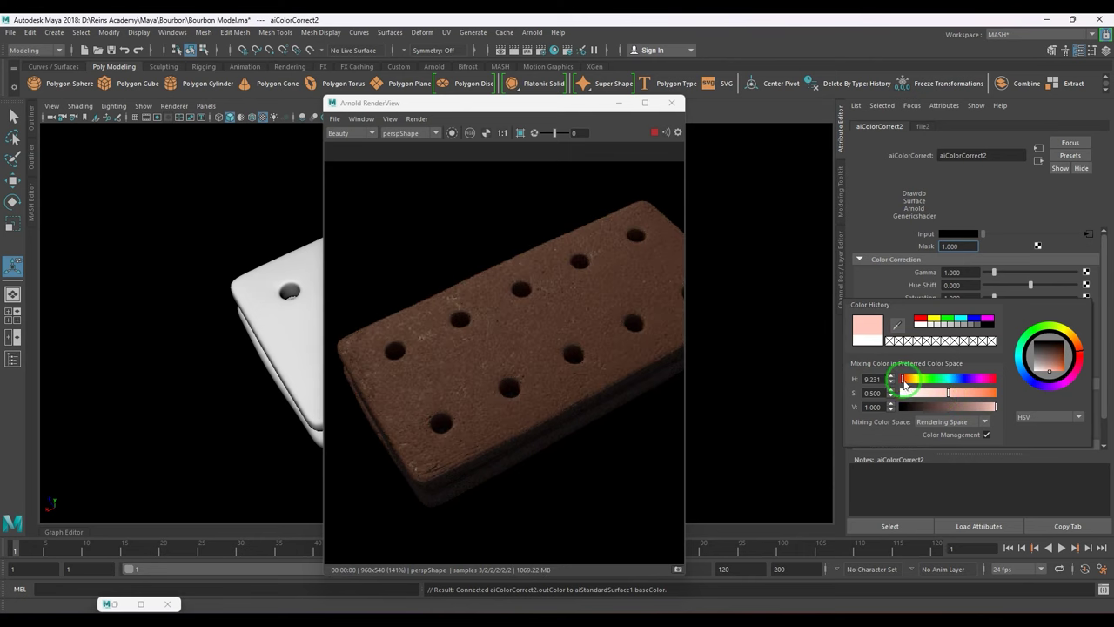
{"action": "left_click", "coordinate": [908, 382]}
{"action": "left_click", "coordinate": [911, 384]}
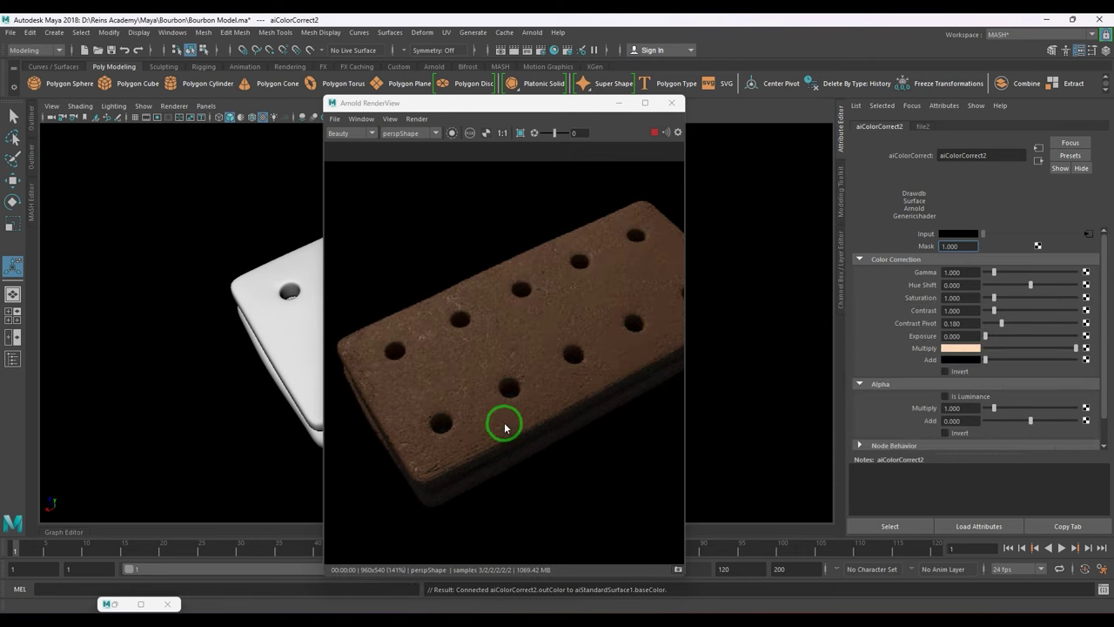
- Inspect the tinted biscuit in the Arnold render both up close and as a whole
{"action": "scroll", "coordinate": [507, 420], "scroll_direction": "up", "scroll_amount": 2}
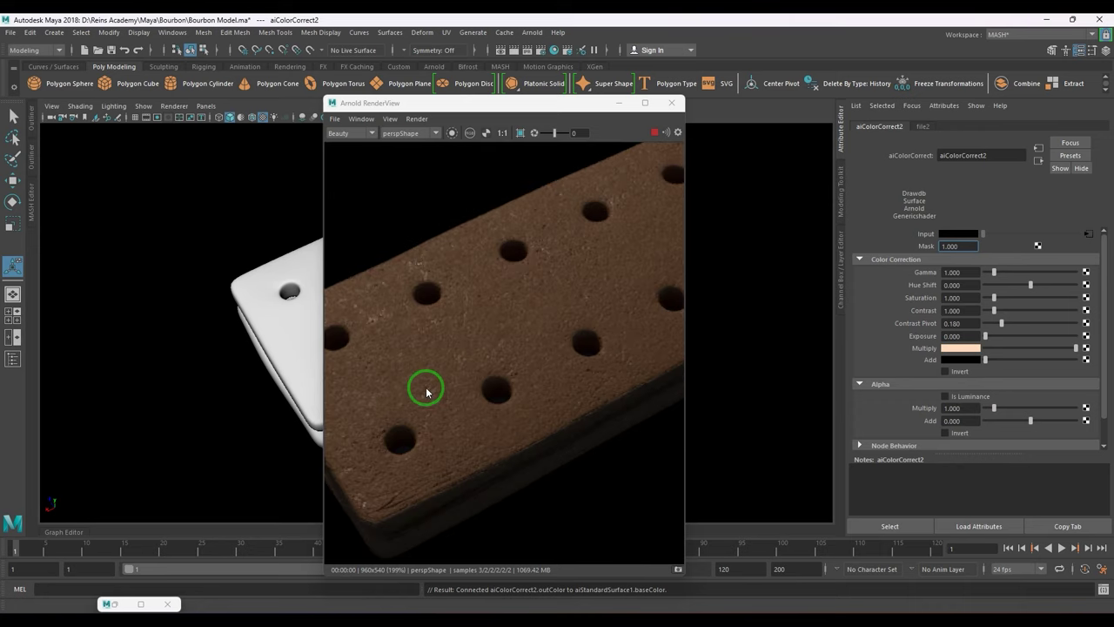
{"action": "scroll", "coordinate": [495, 351], "scroll_direction": "down", "scroll_amount": 2}
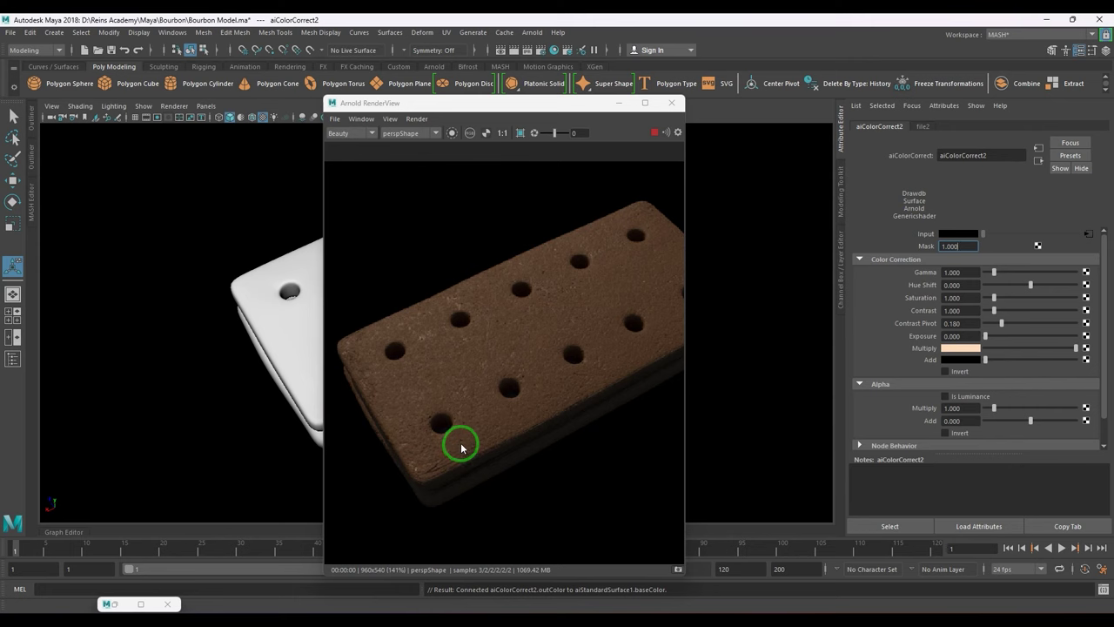
{"action": "scroll", "coordinate": [528, 384], "scroll_direction": "down", "scroll_amount": 2}
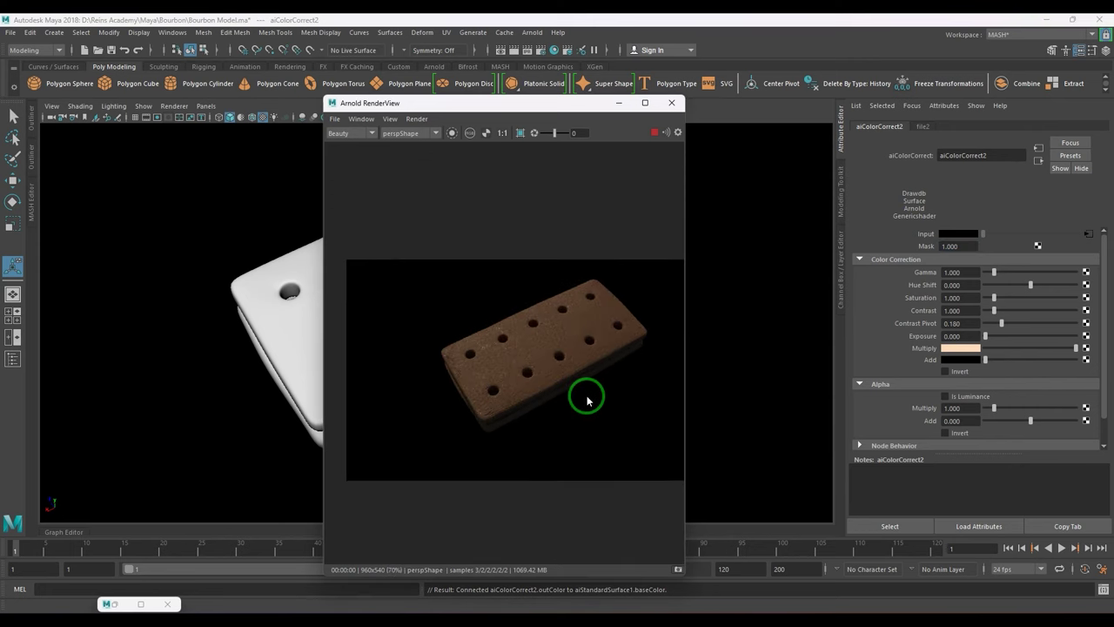
{"action": "scroll", "coordinate": [588, 401], "scroll_direction": "up", "scroll_amount": 2}
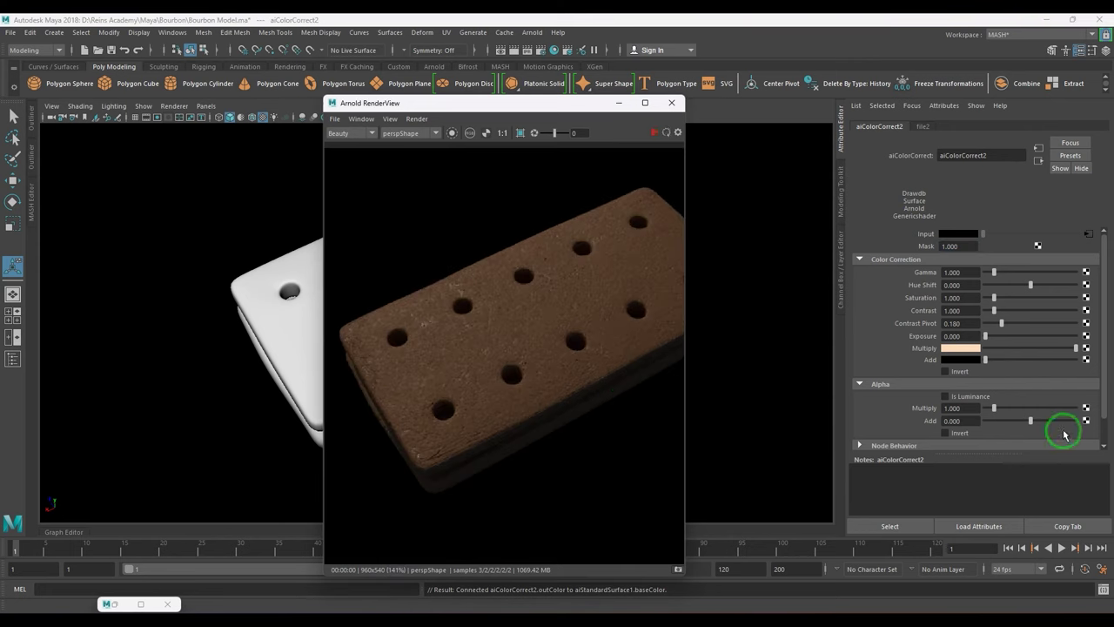
- Add a file texture to aiStandardSurface1's Bump Mapping and set the bump2d node's Use As to Tangent Space Normals
{"action": "left_click", "coordinate": [315, 335]}
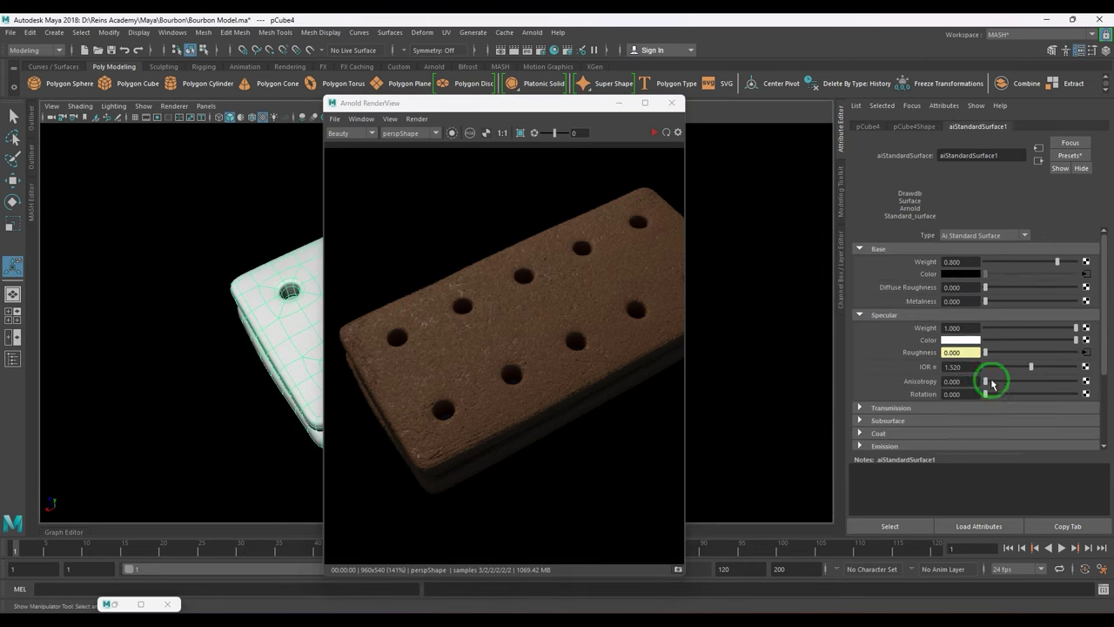
{"action": "scroll", "coordinate": [909, 419], "scroll_direction": "down", "scroll_amount": 3}
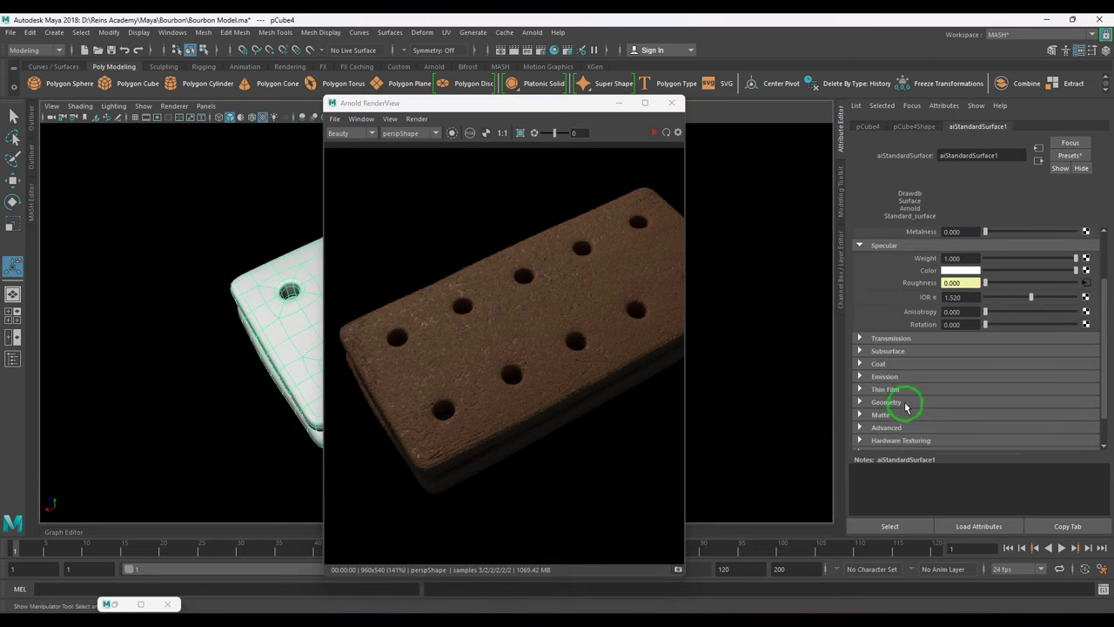
{"action": "left_click", "coordinate": [906, 404]}
{"action": "left_click", "coordinate": [1087, 374]}
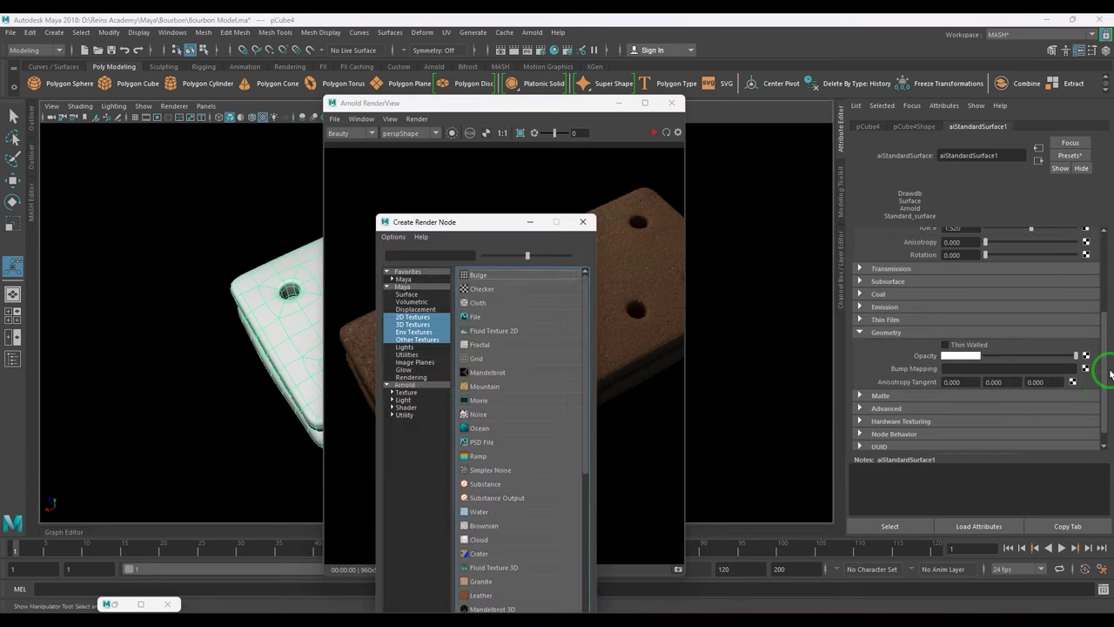
{"action": "left_click_drag", "start_coordinate": [453, 228], "coordinate": [647, 134]}
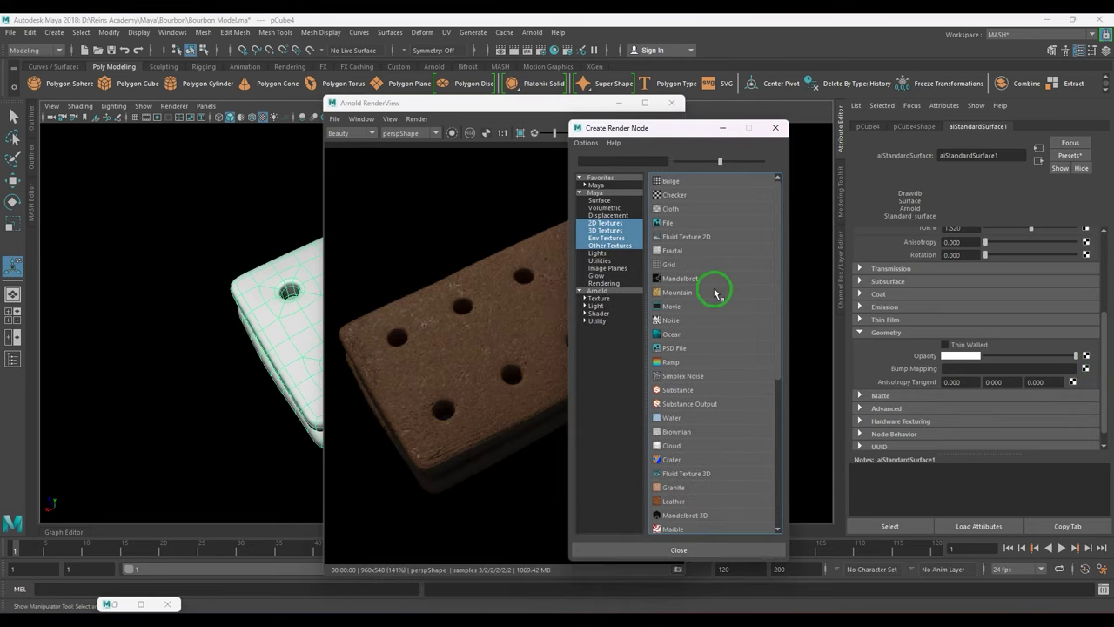
{"action": "left_click", "coordinate": [669, 229]}
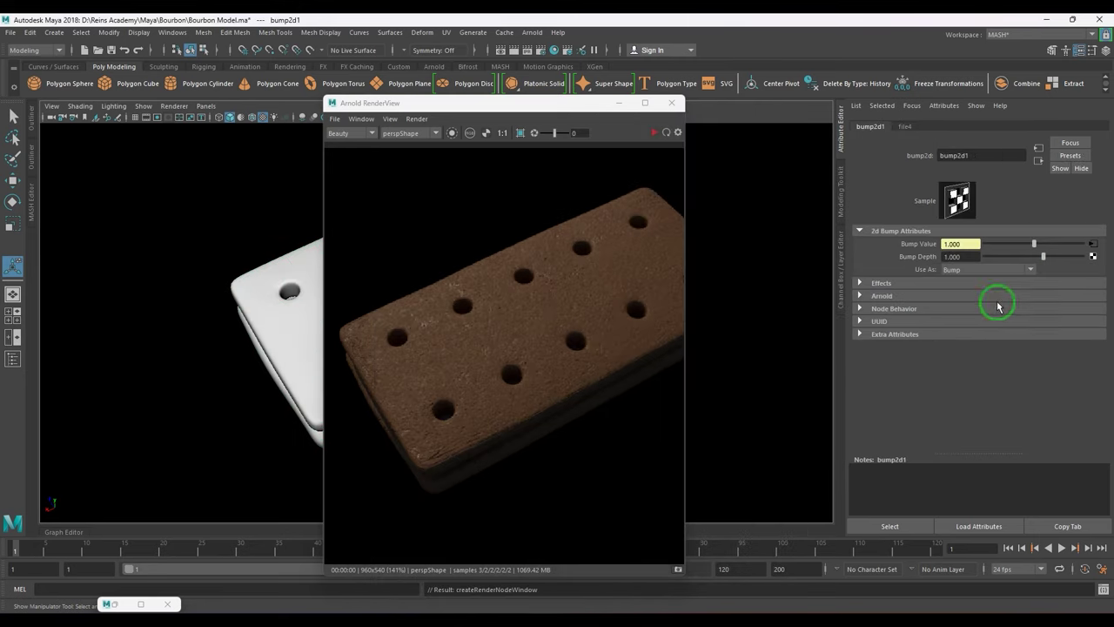
{"action": "left_click", "coordinate": [968, 270]}
{"action": "left_click", "coordinate": [975, 293]}
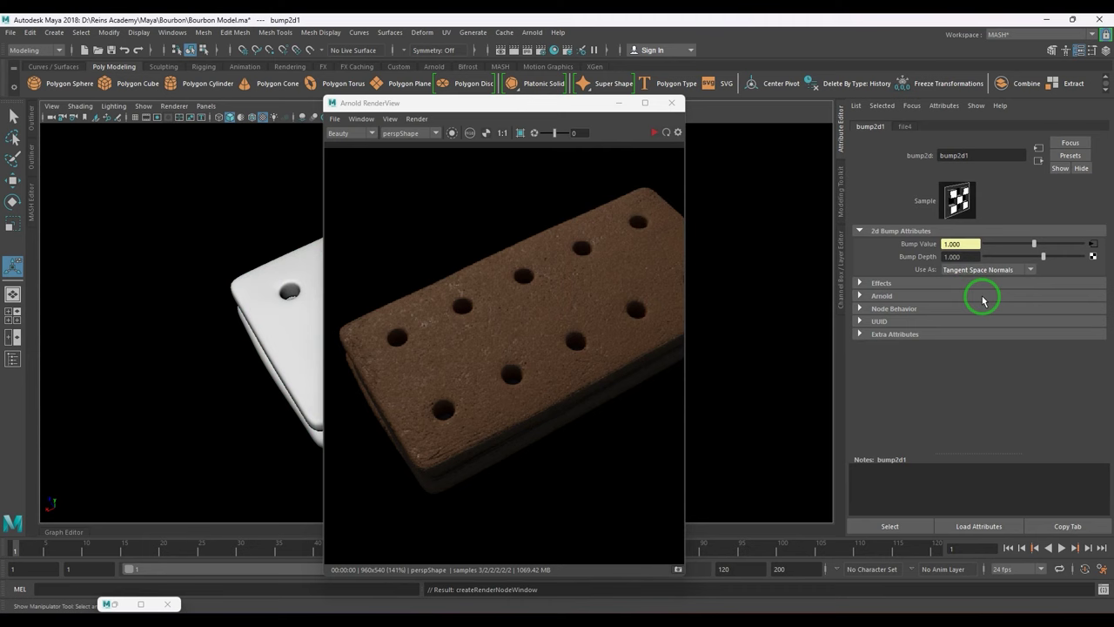
- Load Bourbon03_lambert3SG_Normal.png into the bump's file node, choosing Raw as its color space
{"action": "left_click", "coordinate": [1093, 257]}
{"action": "scroll", "coordinate": [1061, 338], "scroll_direction": "up", "scroll_amount": 2}
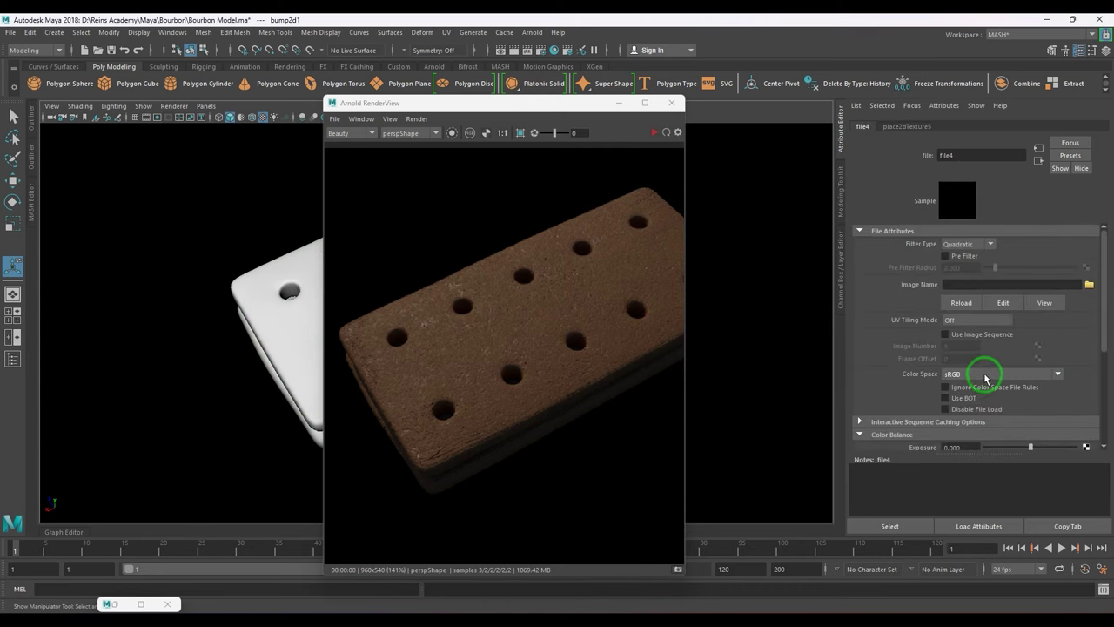
{"action": "left_click", "coordinate": [986, 378]}
{"action": "scroll", "coordinate": [990, 438], "scroll_direction": "down", "scroll_amount": 3}
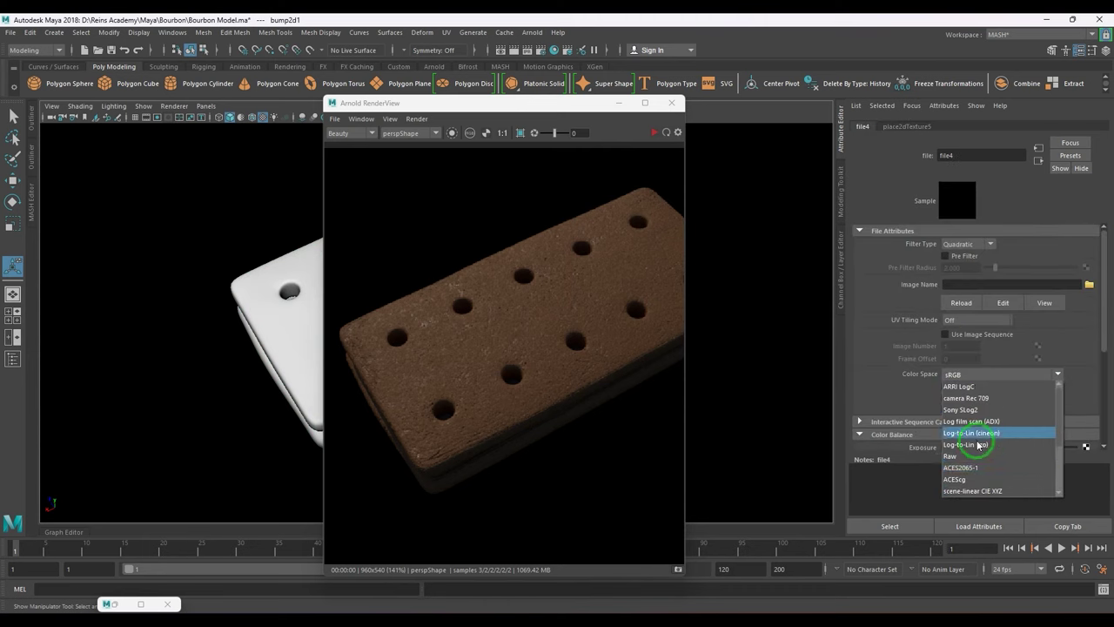
{"action": "left_click", "coordinate": [980, 456]}
{"action": "left_click", "coordinate": [1088, 285]}
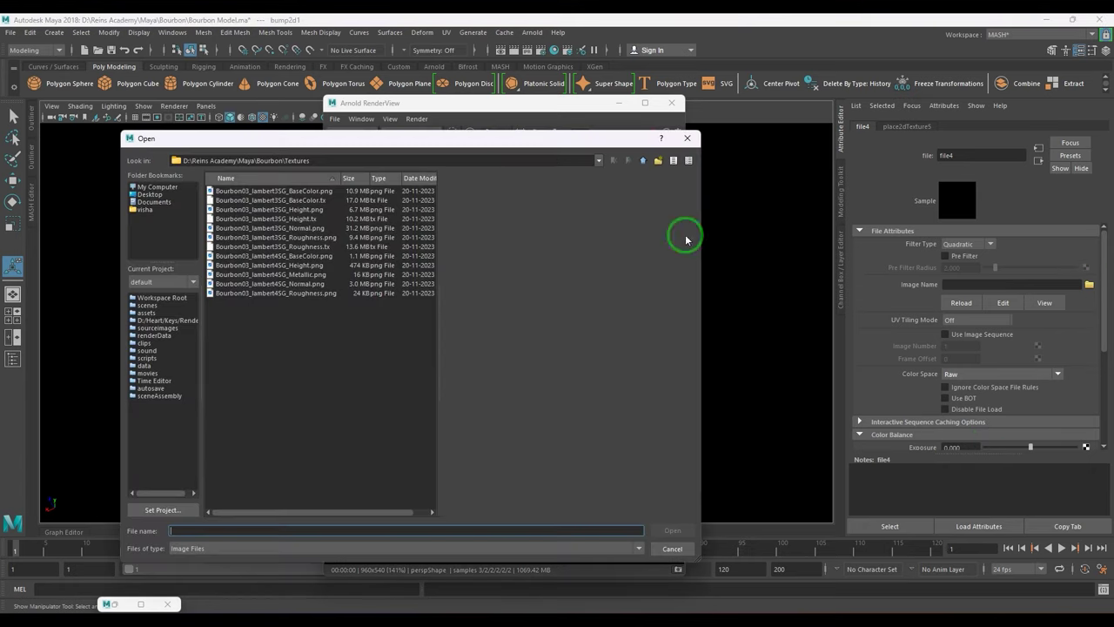
{"action": "left_click", "coordinate": [312, 229]}
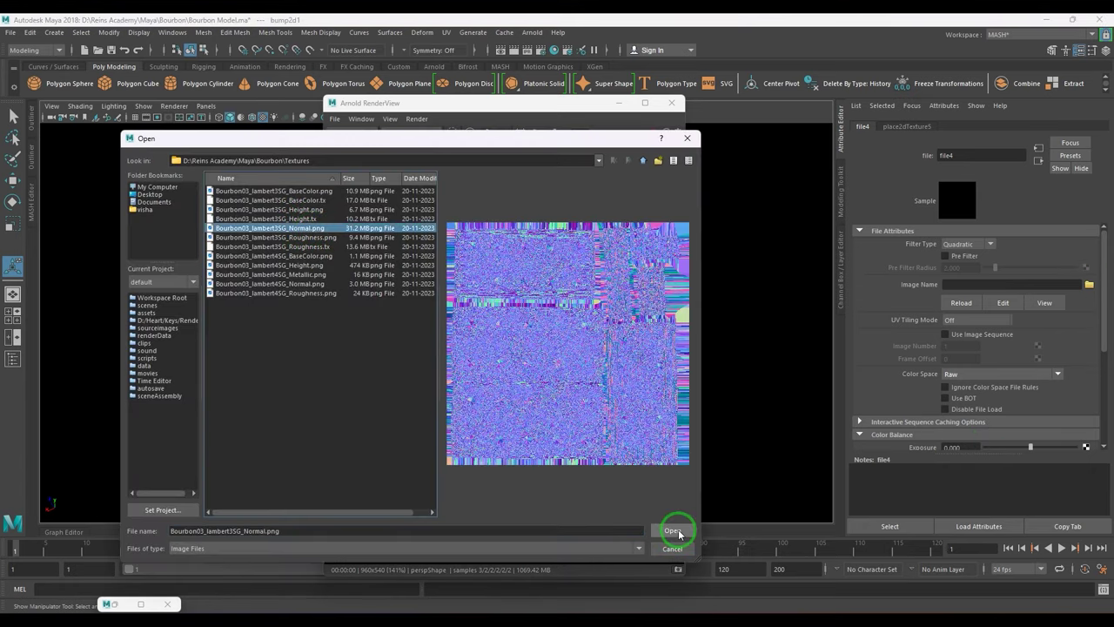
{"action": "left_click", "coordinate": [672, 531]}
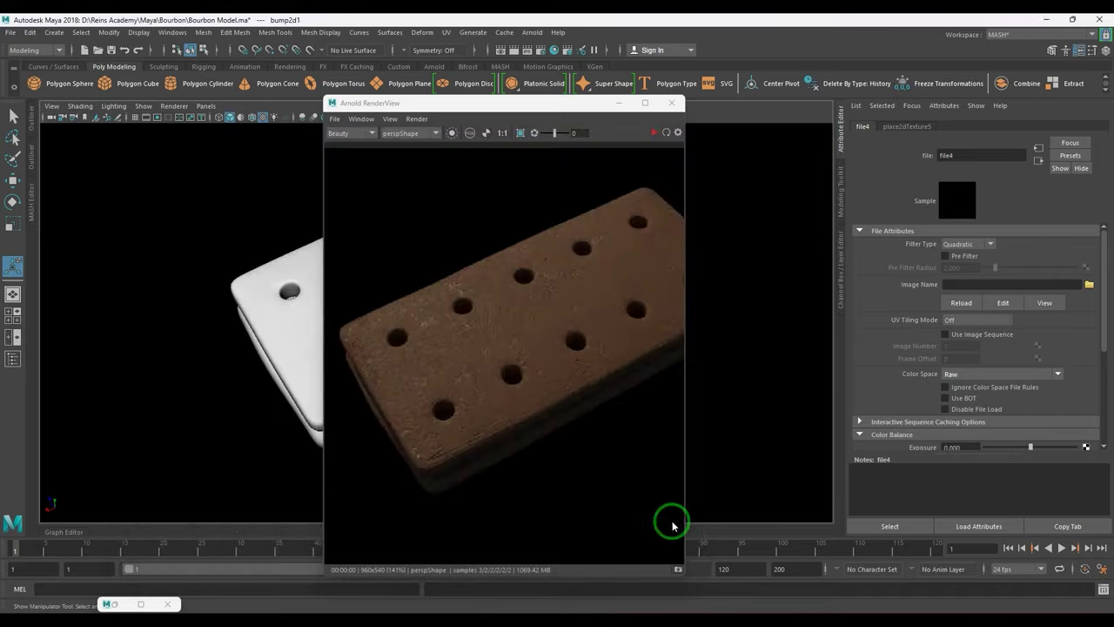
- Return to aiStandardSurface1's Bump Mapping file node and set its color space to Raw again
{"action": "left_click", "coordinate": [1038, 160]}
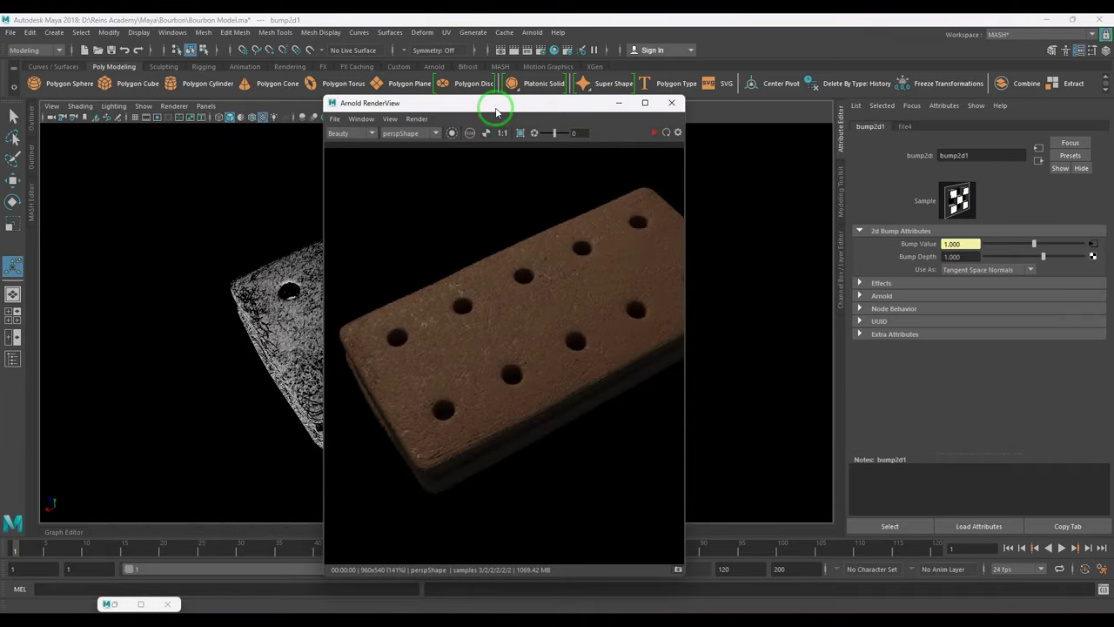
{"action": "left_click_drag", "start_coordinate": [493, 103], "coordinate": [578, 127]}
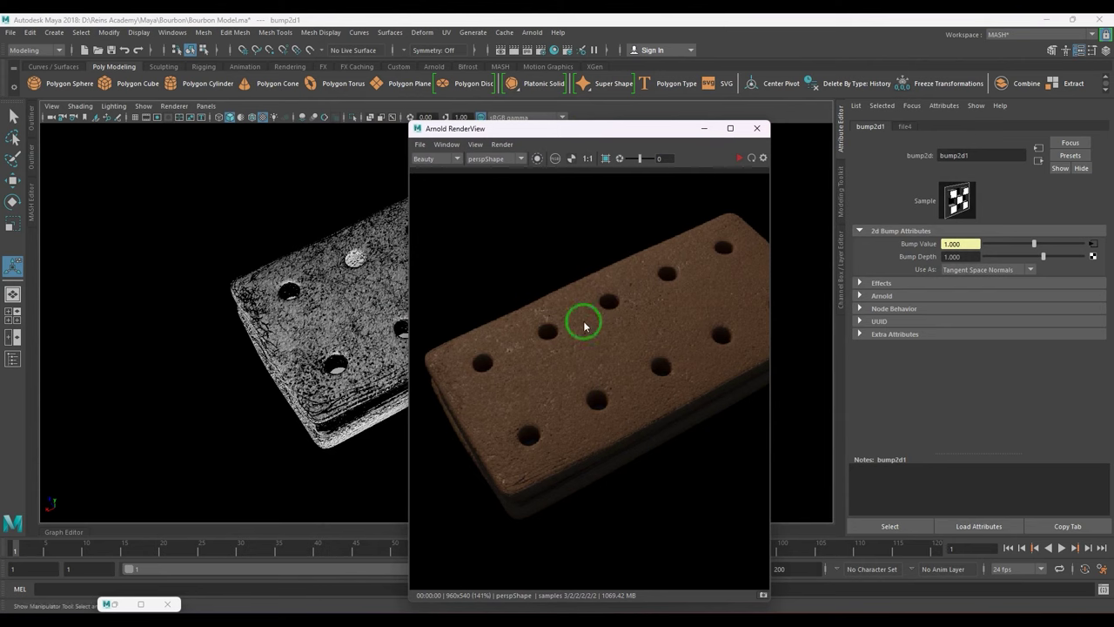
{"action": "left_click", "coordinate": [1039, 161]}
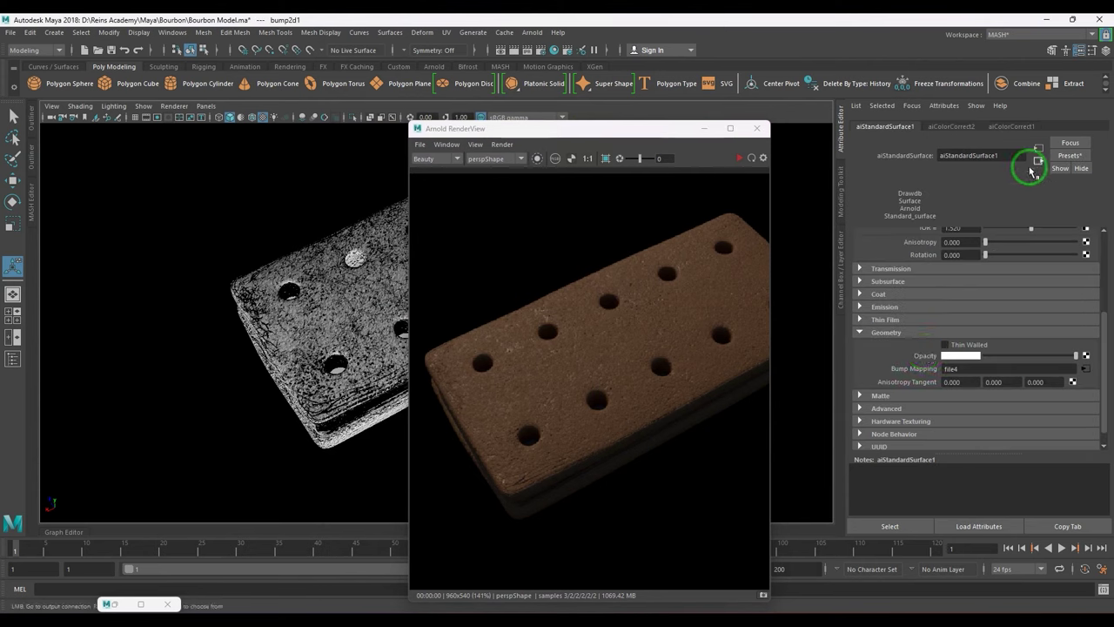
{"action": "left_click", "coordinate": [1086, 371]}
{"action": "left_click", "coordinate": [955, 375]}
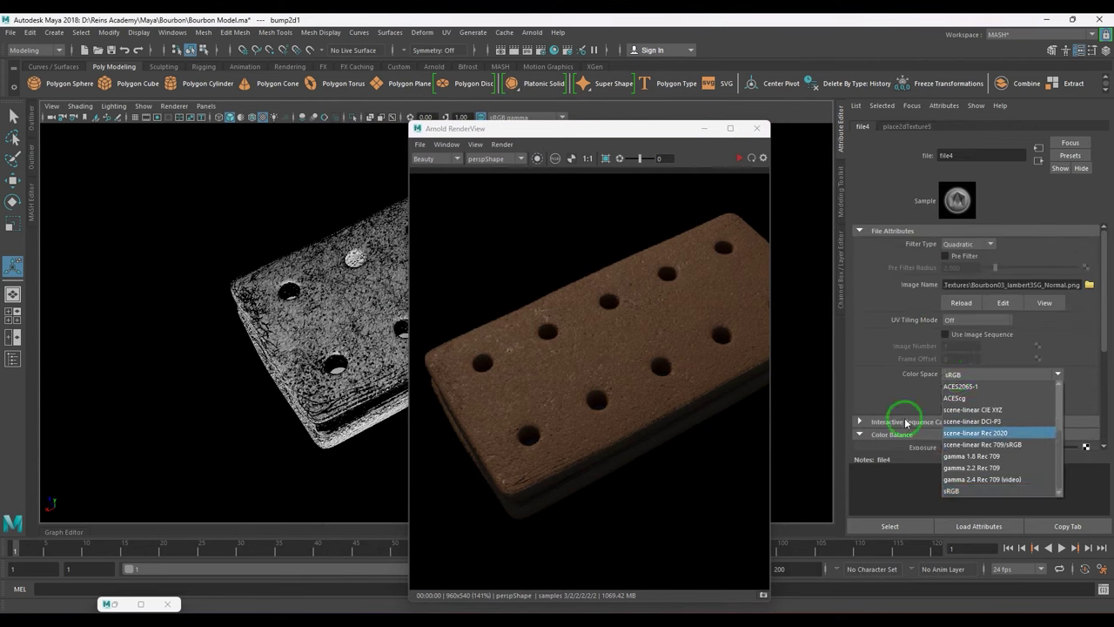
{"action": "scroll", "coordinate": [975, 453], "scroll_direction": "down", "scroll_amount": 3}
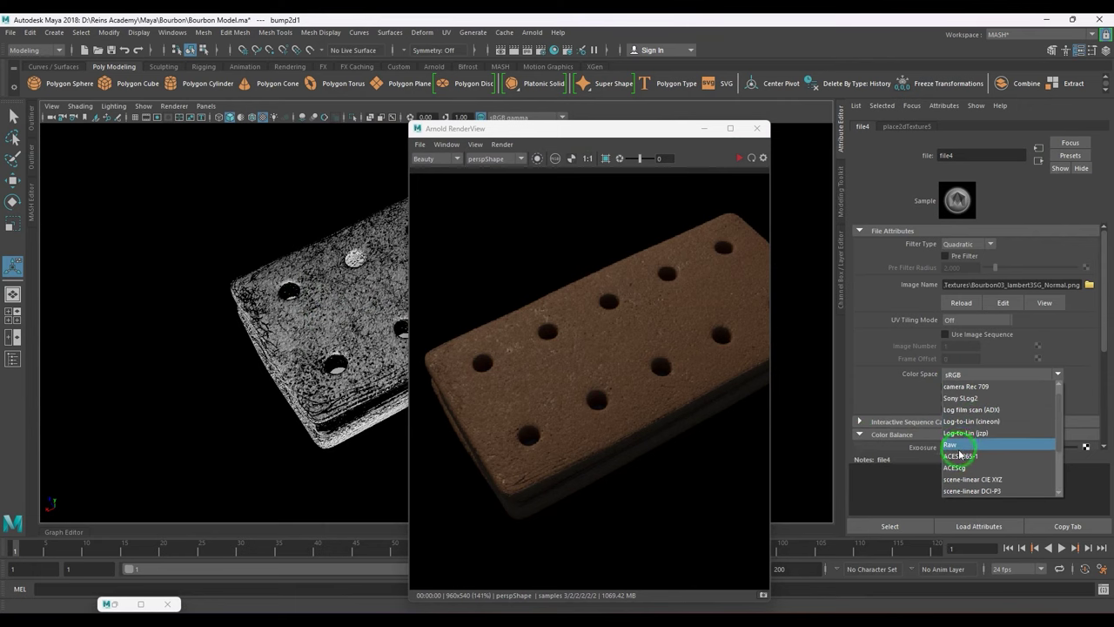
{"action": "left_click", "coordinate": [960, 447]}
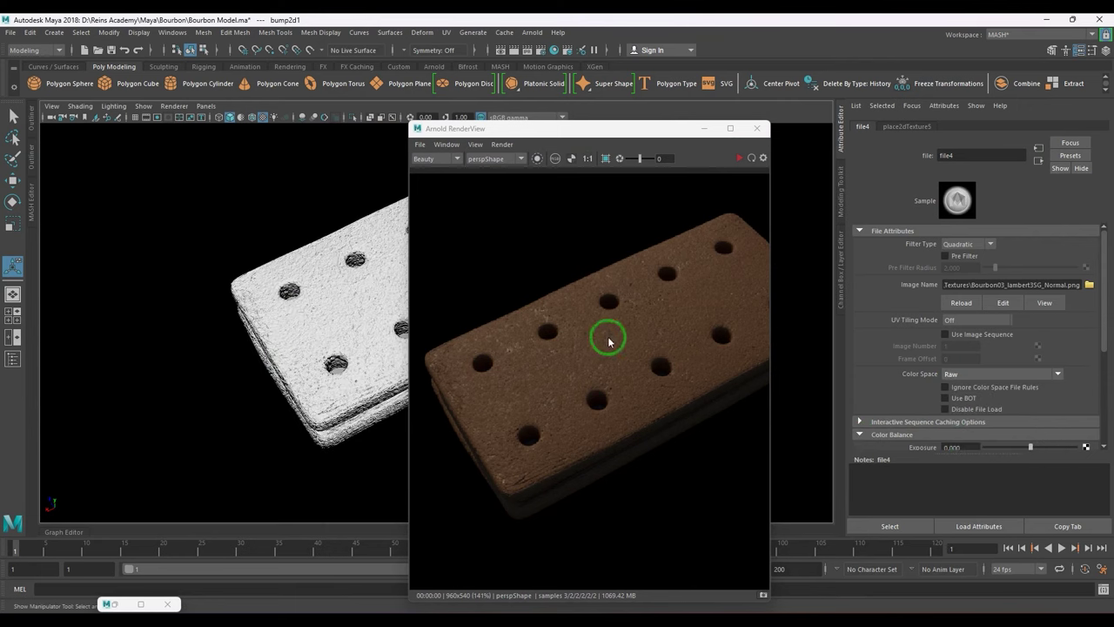
- Store a snapshot of the existing Arnold render and restart the live render to compare the normal-mapped biscuit surface
{"action": "left_click_drag", "start_coordinate": [643, 137], "coordinate": [759, 73]}
{"action": "left_click", "coordinate": [866, 531]}
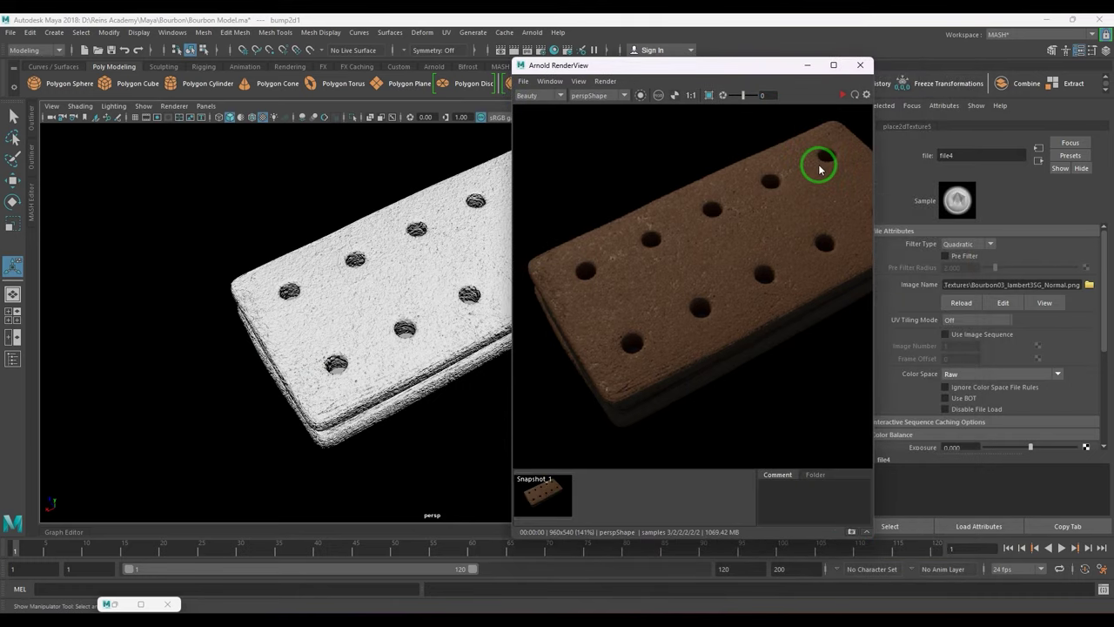
{"action": "left_click", "coordinate": [842, 95]}
{"action": "left_click", "coordinate": [733, 305]}
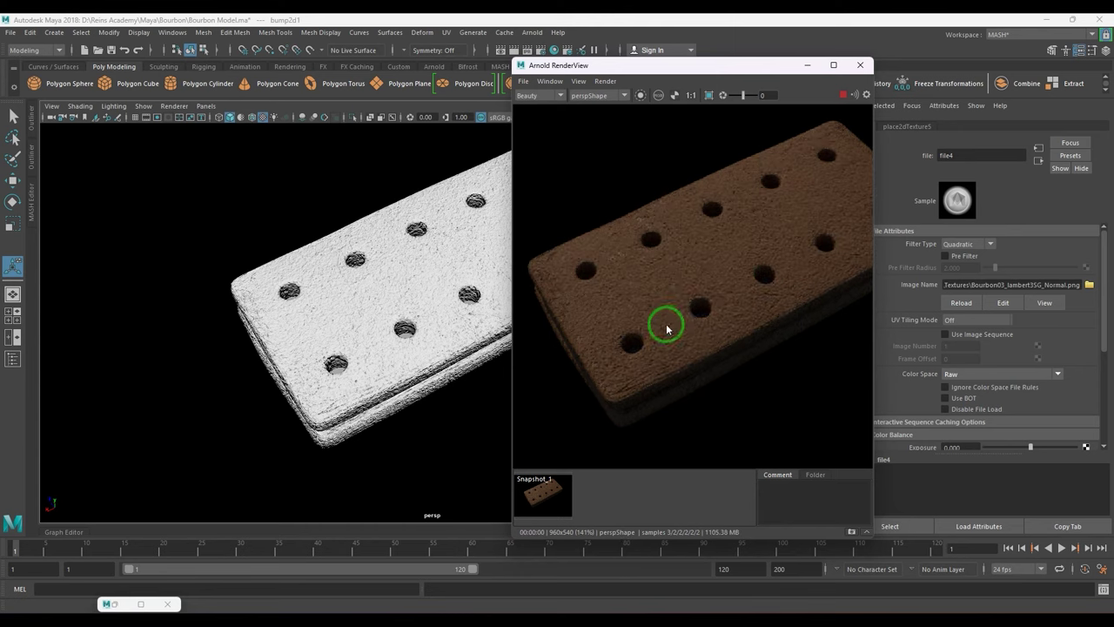
{"action": "scroll", "coordinate": [692, 318], "scroll_direction": "up", "scroll_amount": 3}
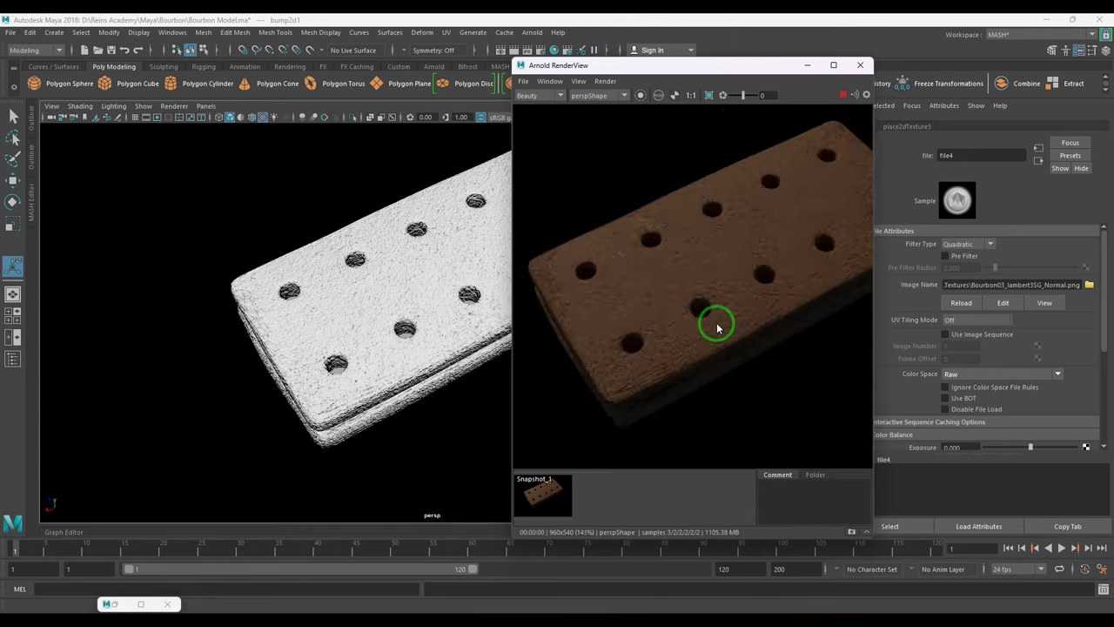
{"action": "scroll", "coordinate": [730, 352], "scroll_direction": "down", "scroll_amount": 2}
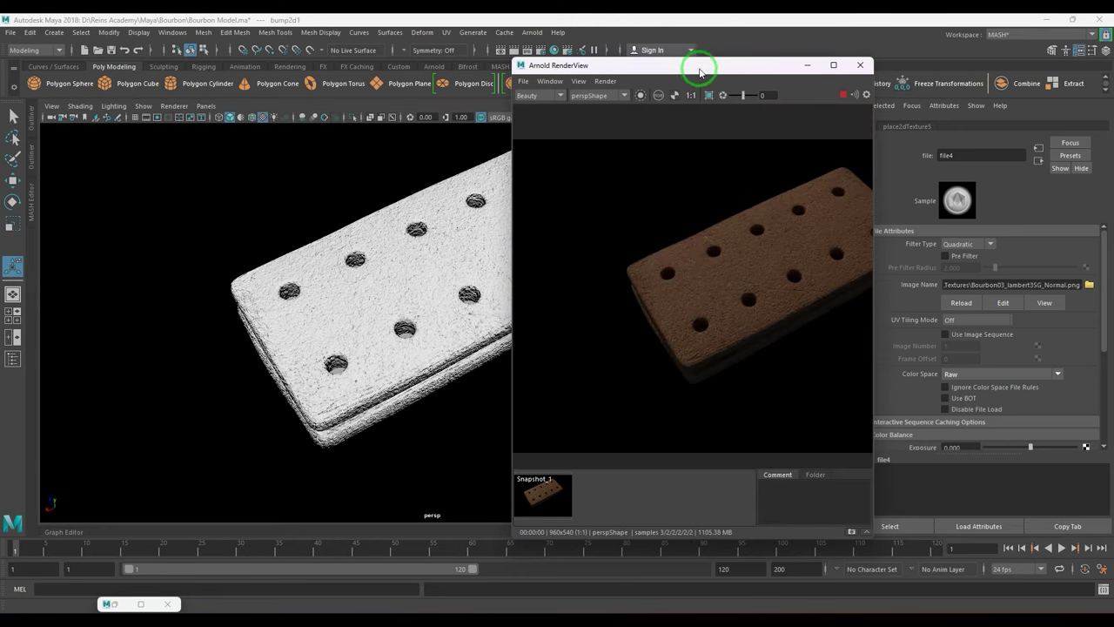
- Examine the normal-mapped biscuit in the live Arnold render from the top, the sides and low angles
{"action": "left_click_drag", "start_coordinate": [699, 71], "coordinate": [847, 74]}
{"action": "scroll", "coordinate": [865, 276], "scroll_direction": "down", "scroll_amount": 3}
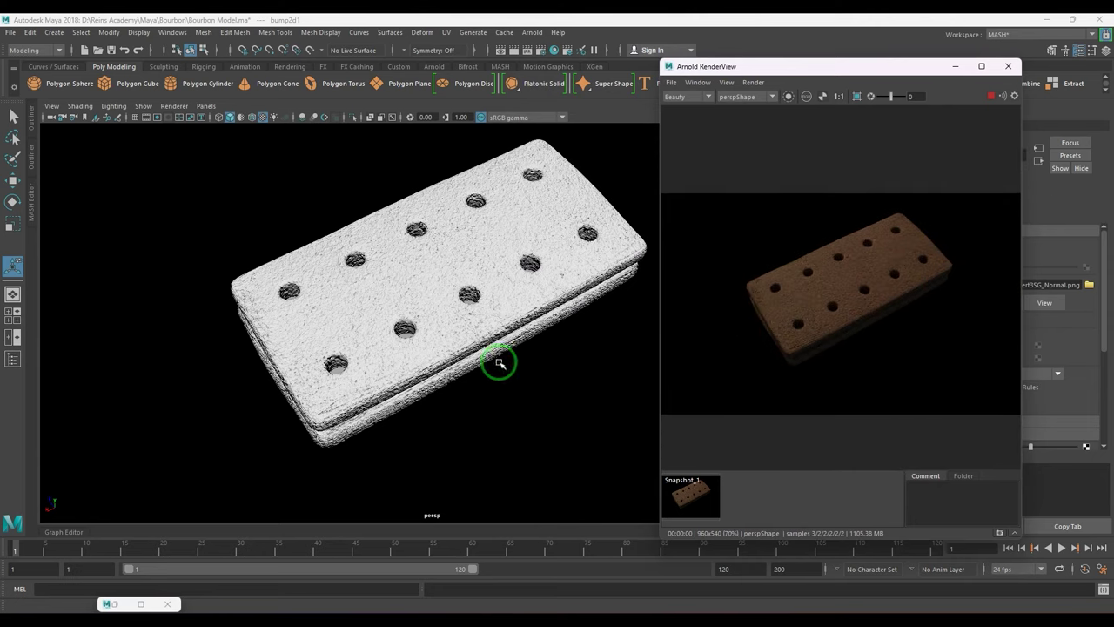
{"action": "mouse_move", "coordinate": [499, 363]}
{"action": "left_mouse_down", "text": "alt"}
{"action": "mouse_move", "coordinate": [480, 319]}
{"action": "mouse_move", "coordinate": [509, 370]}
{"action": "left_mouse_up", "text": "alt"}
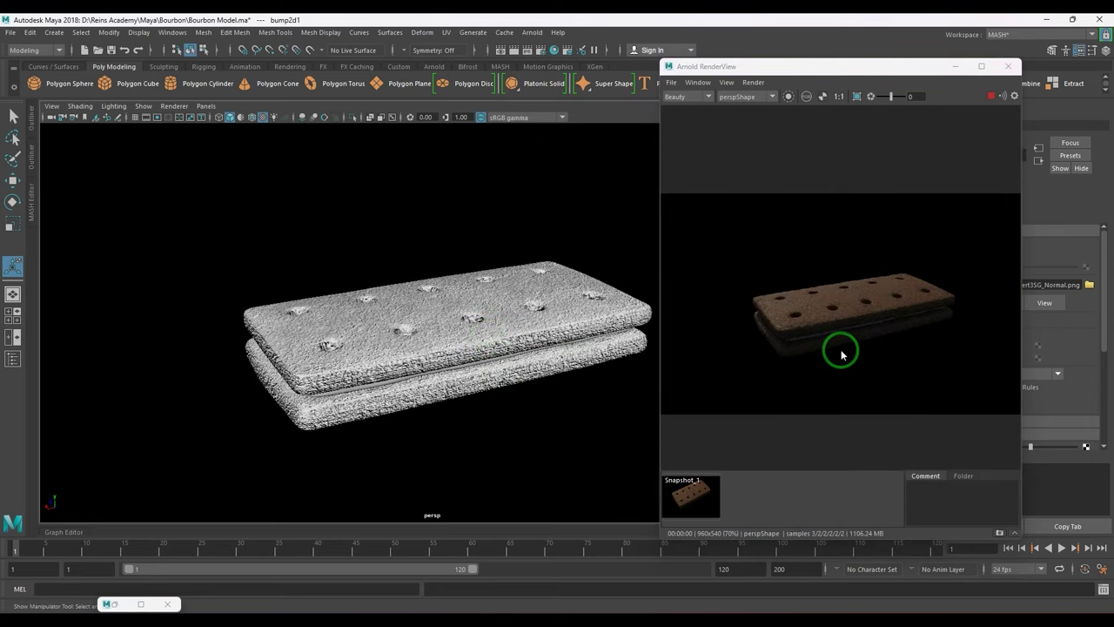
{"action": "scroll", "coordinate": [841, 348], "scroll_direction": "up", "scroll_amount": 3}
{"action": "scroll", "coordinate": [796, 348], "scroll_direction": "down", "scroll_amount": 1}
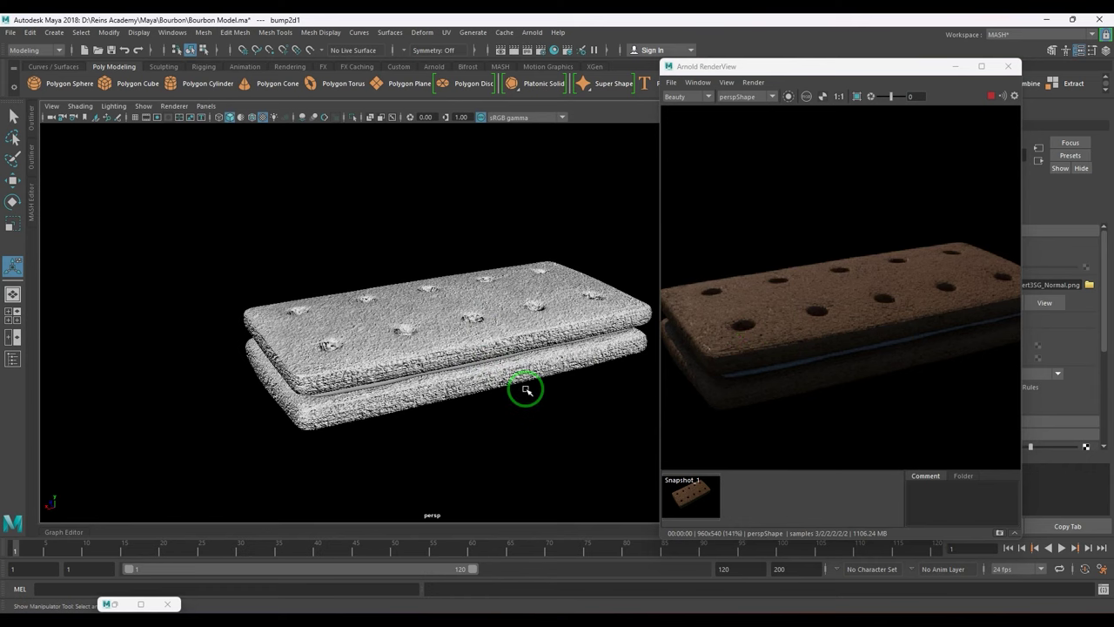
{"action": "mouse_move", "coordinate": [533, 373]}
{"action": "left_mouse_down", "text": "alt"}
{"action": "mouse_move", "coordinate": [478, 365]}
{"action": "mouse_move", "coordinate": [542, 383]}
{"action": "mouse_move", "coordinate": [465, 339]}
{"action": "mouse_move", "coordinate": [466, 320]}
{"action": "mouse_move", "coordinate": [514, 375]}
{"action": "left_mouse_up", "text": "alt"}
{"action": "left_click", "coordinate": [992, 97]}
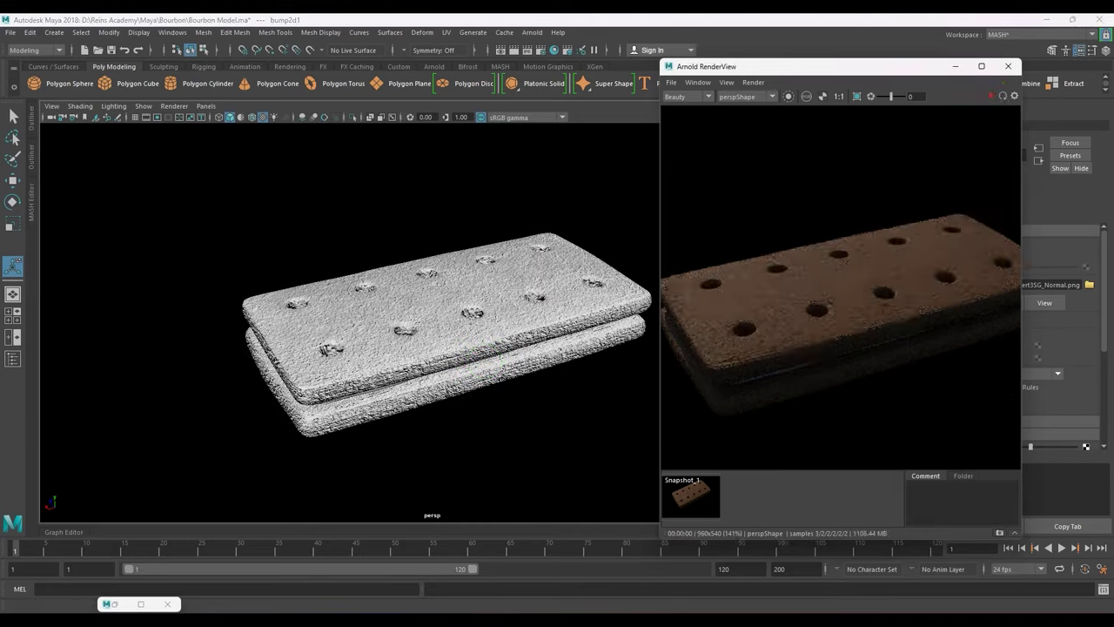
{"action": "left_click_drag", "start_coordinate": [640, 347], "coordinate": [657, 352], "text": "alt"}
{"action": "right_click_drag", "start_coordinate": [461, 297], "coordinate": [391, 287], "text": "alt"}
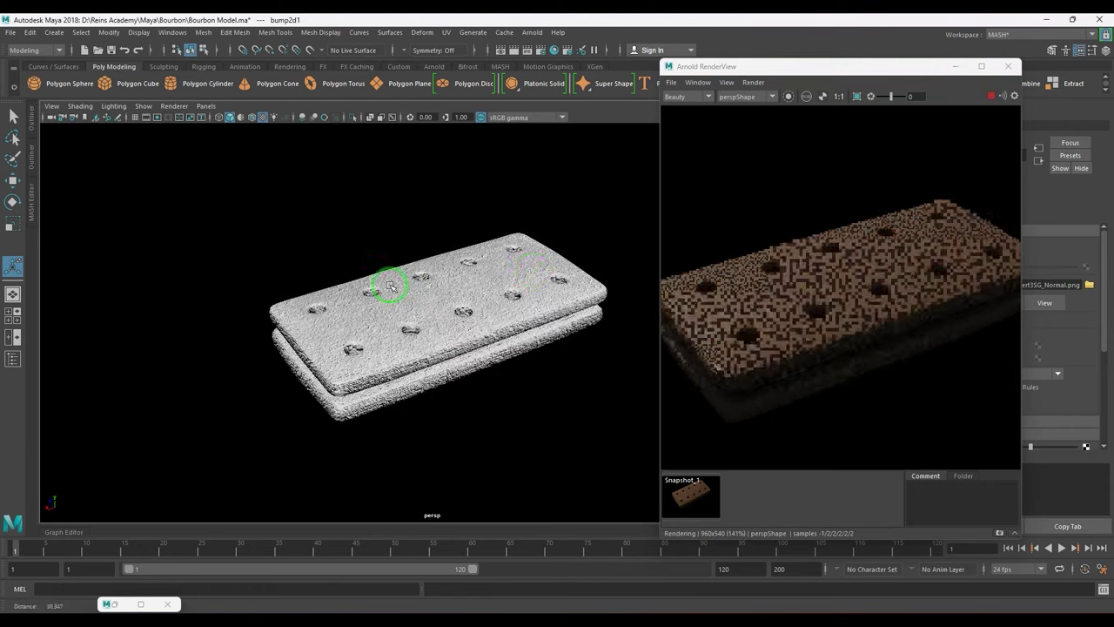
{"action": "left_click_drag", "start_coordinate": [764, 68], "coordinate": [561, 61]}
{"action": "left_click_drag", "start_coordinate": [435, 288], "coordinate": [410, 361], "text": "alt"}
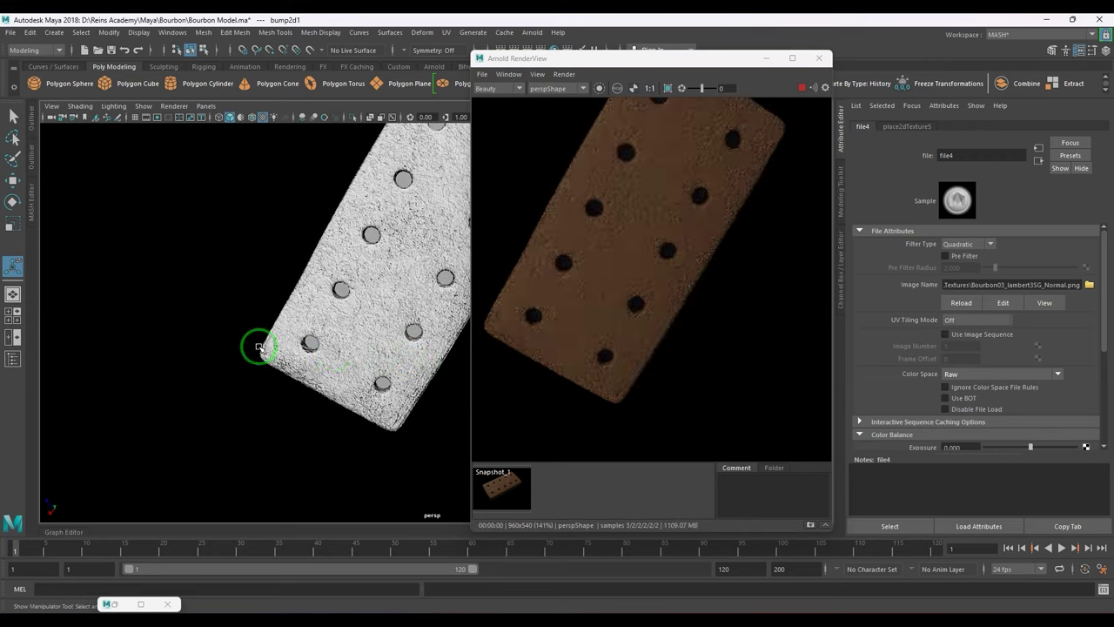
{"action": "left_click_drag", "start_coordinate": [259, 347], "coordinate": [436, 335], "text": "alt"}
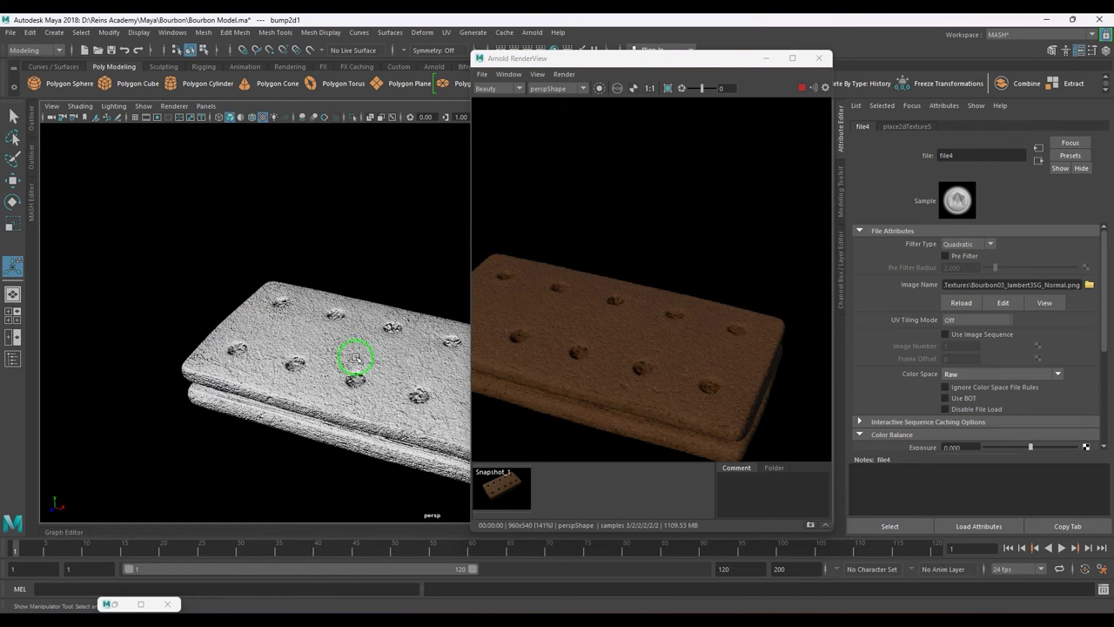
{"action": "left_click_drag", "start_coordinate": [391, 322], "coordinate": [360, 326], "text": "alt"}
{"action": "middle_click_drag", "start_coordinate": [359, 323], "coordinate": [294, 329], "text": "alt"}
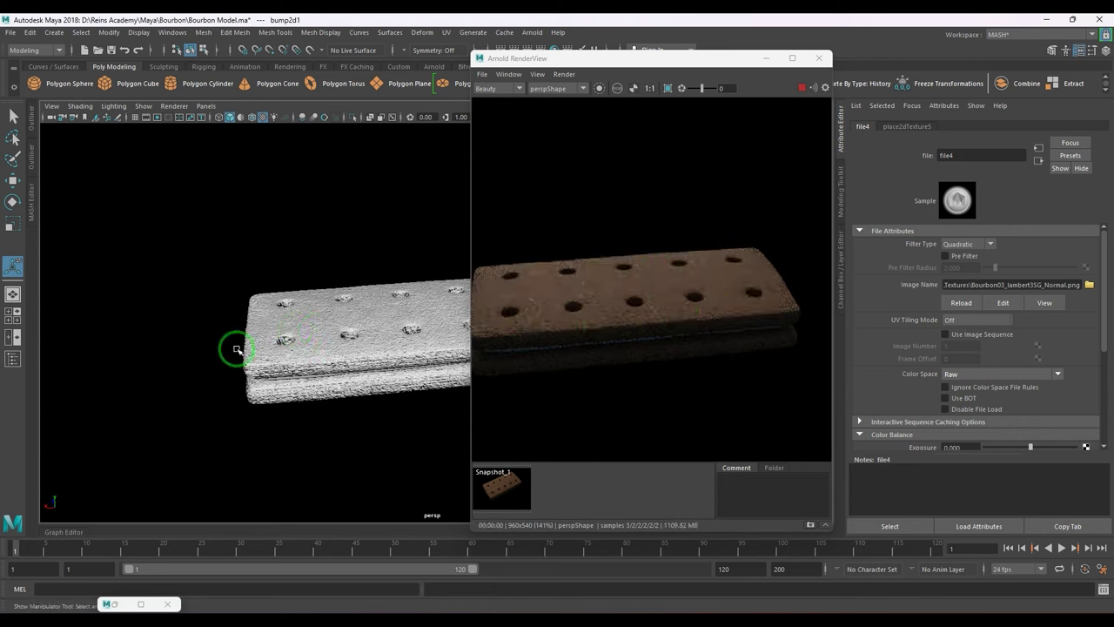
{"action": "left_click_drag", "start_coordinate": [232, 348], "coordinate": [296, 355], "text": "alt"}
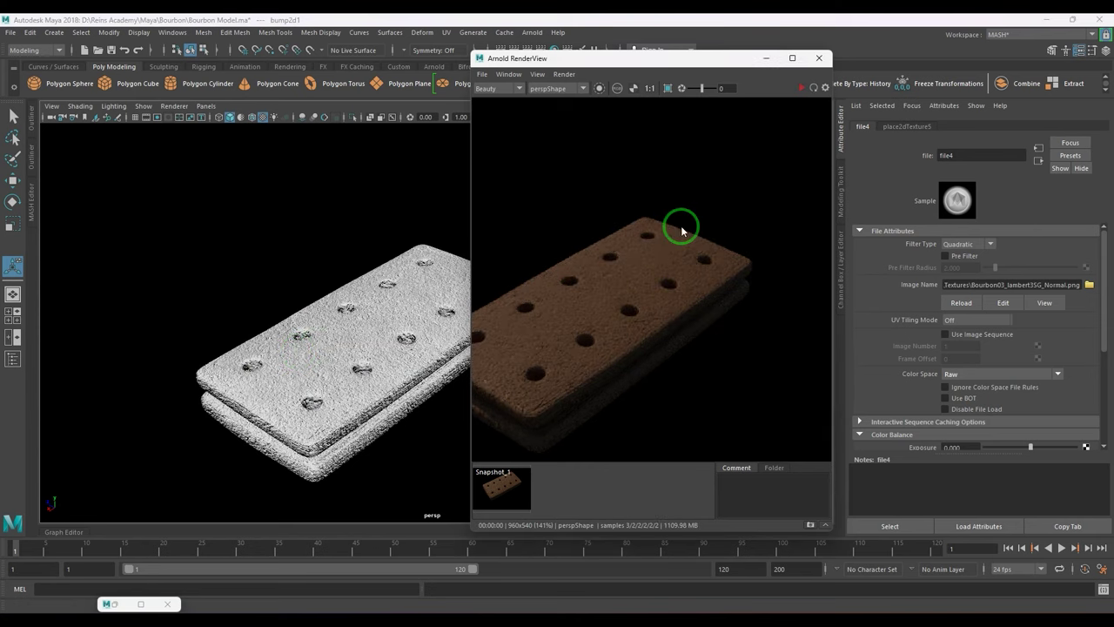
- Hide the biscuit mesh and assign a new aiStandardSurface material to the cream layer, displaying that shader's attributes
{"action": "left_click", "coordinate": [276, 408]}
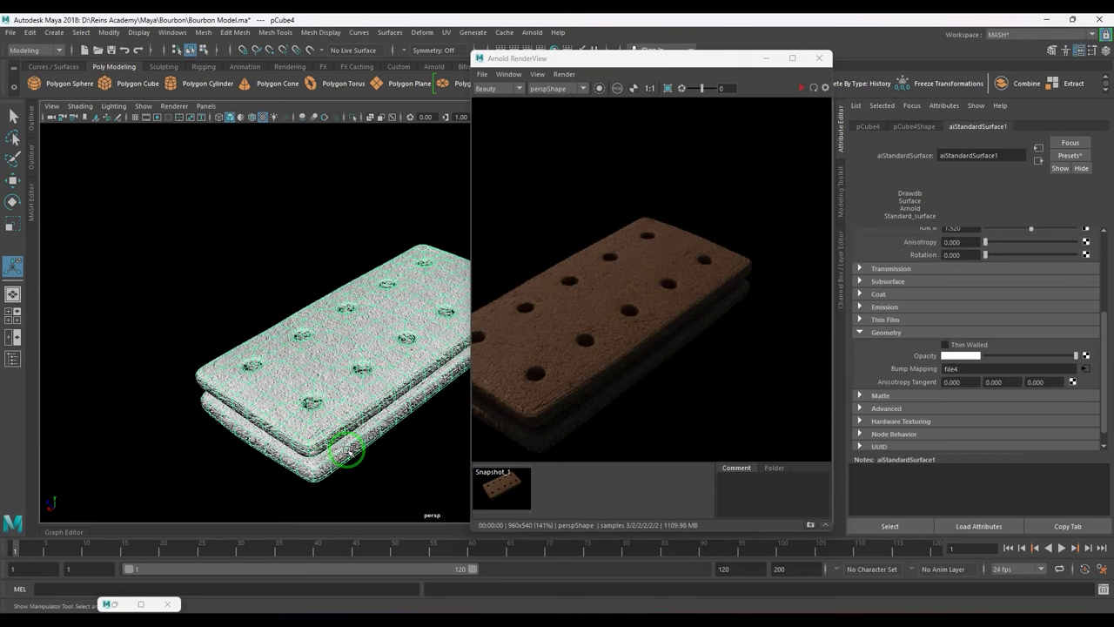
{"action": "key", "text": "ctrl+h"}
{"action": "left_click", "coordinate": [378, 354]}
{"action": "right_click_drag", "start_coordinate": [378, 355], "coordinate": [404, 342]}
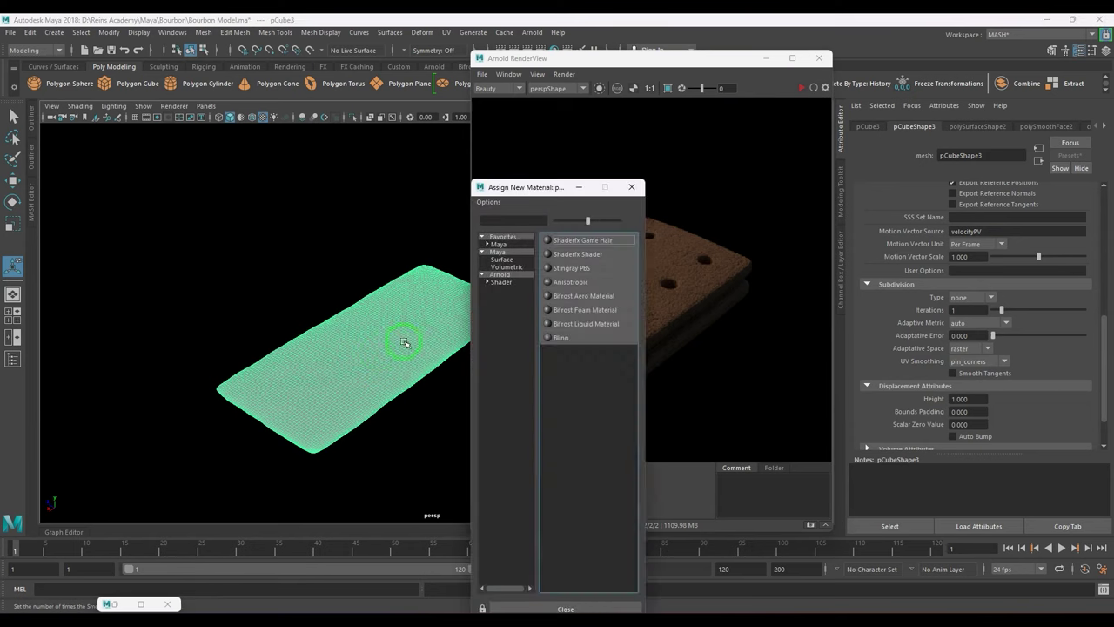
{"action": "left_click", "coordinate": [590, 347]}
{"action": "left_click", "coordinate": [499, 283]}
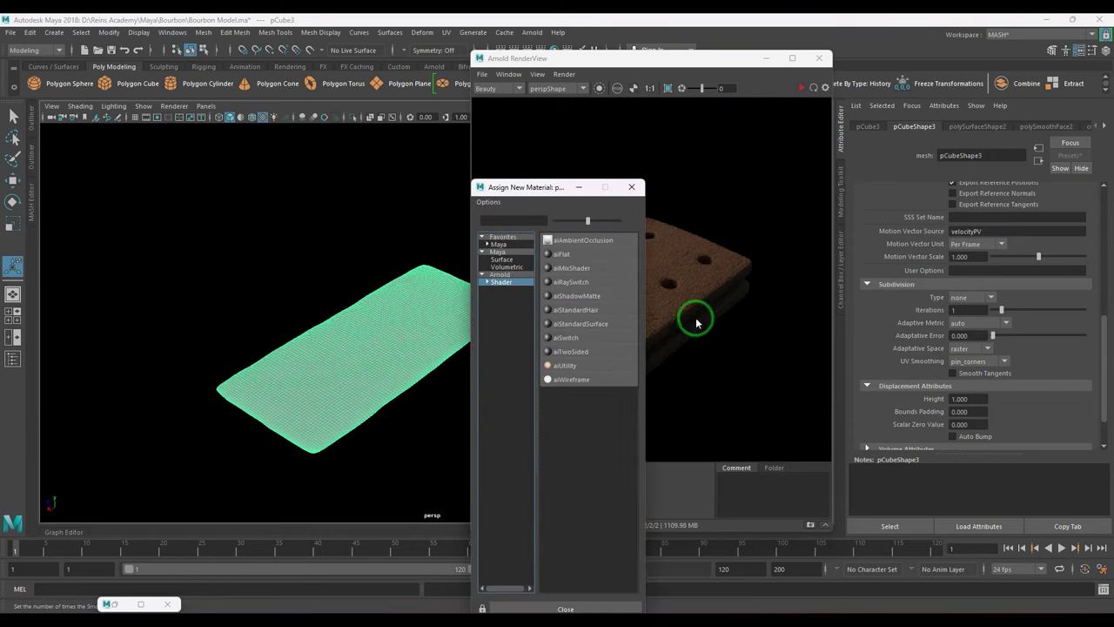
{"action": "left_click", "coordinate": [605, 328]}
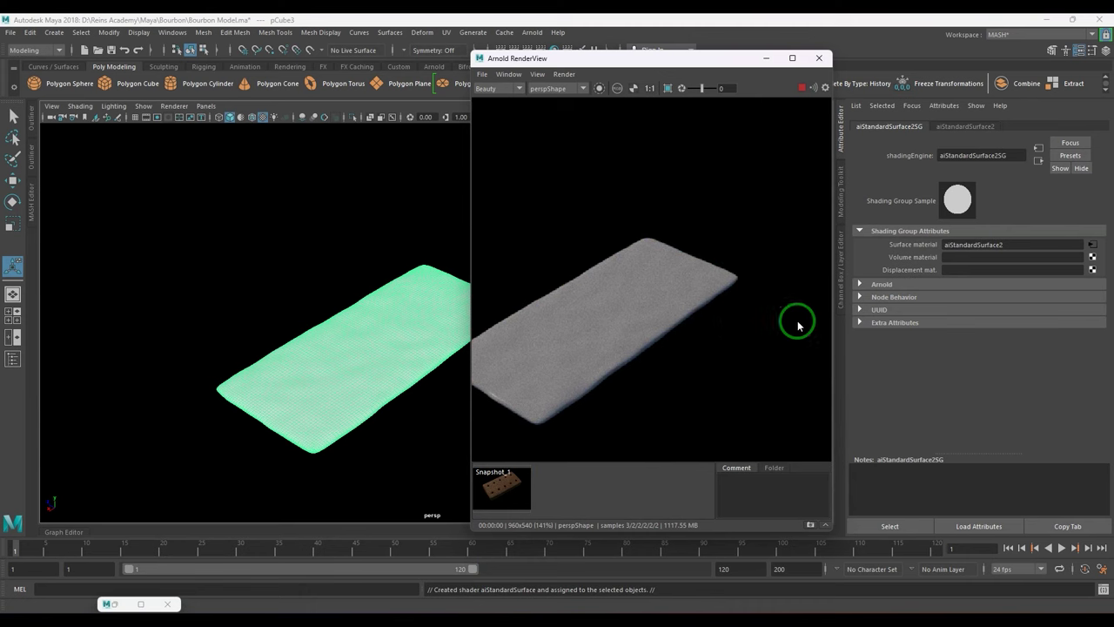
{"action": "left_click", "coordinate": [969, 127]}
{"action": "scroll", "coordinate": [981, 311], "scroll_direction": "up", "scroll_amount": 4}
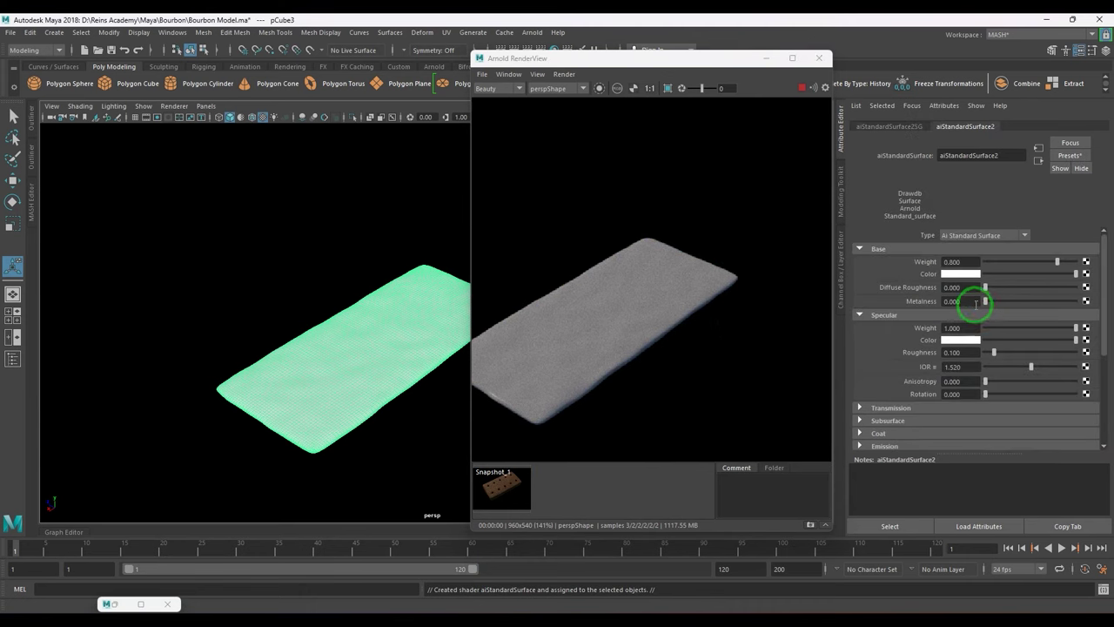
- Set aiStandardSurface2's specular roughness to 0.260 and map its base color to the file texture Bourbon03_lambert4SG_BaseColor.png
{"action": "left_click", "coordinate": [1010, 352]}
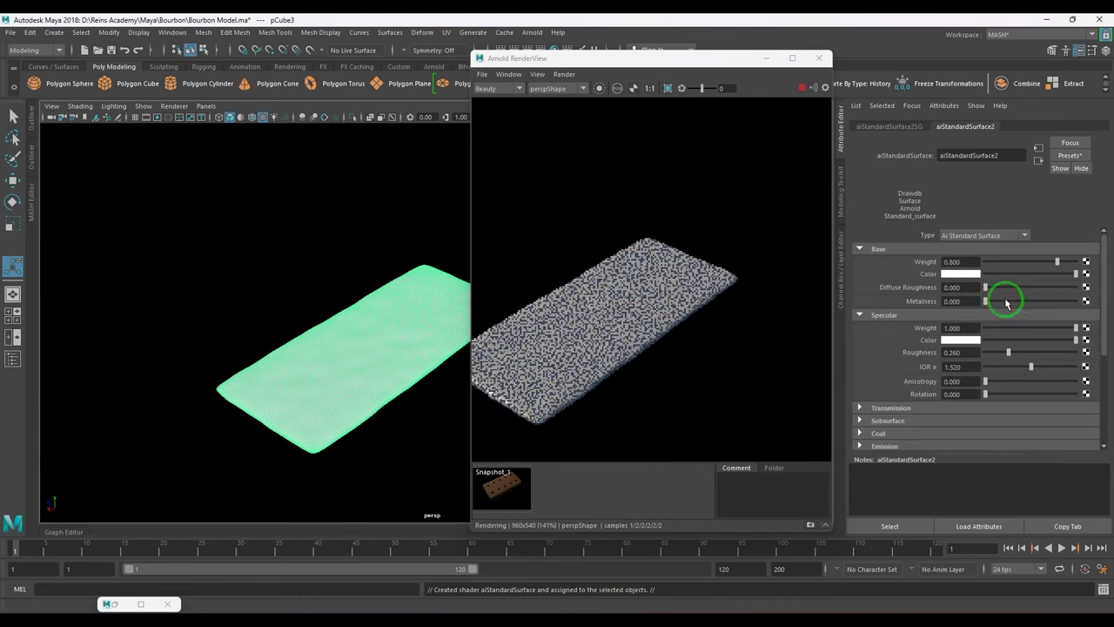
{"action": "left_click", "coordinate": [1086, 274]}
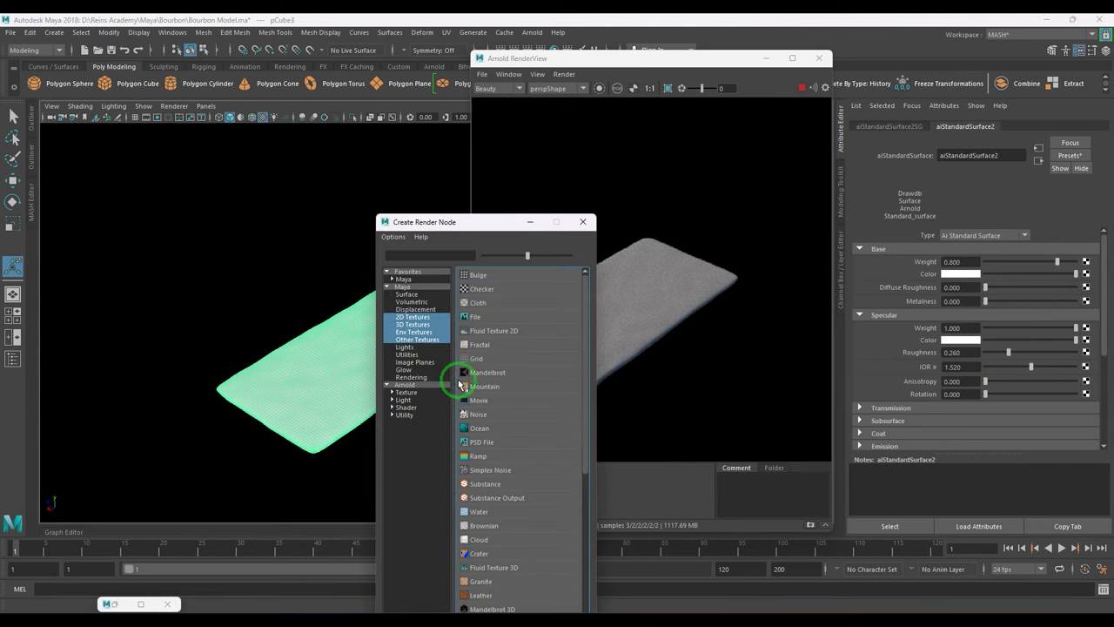
{"action": "left_click", "coordinate": [479, 318]}
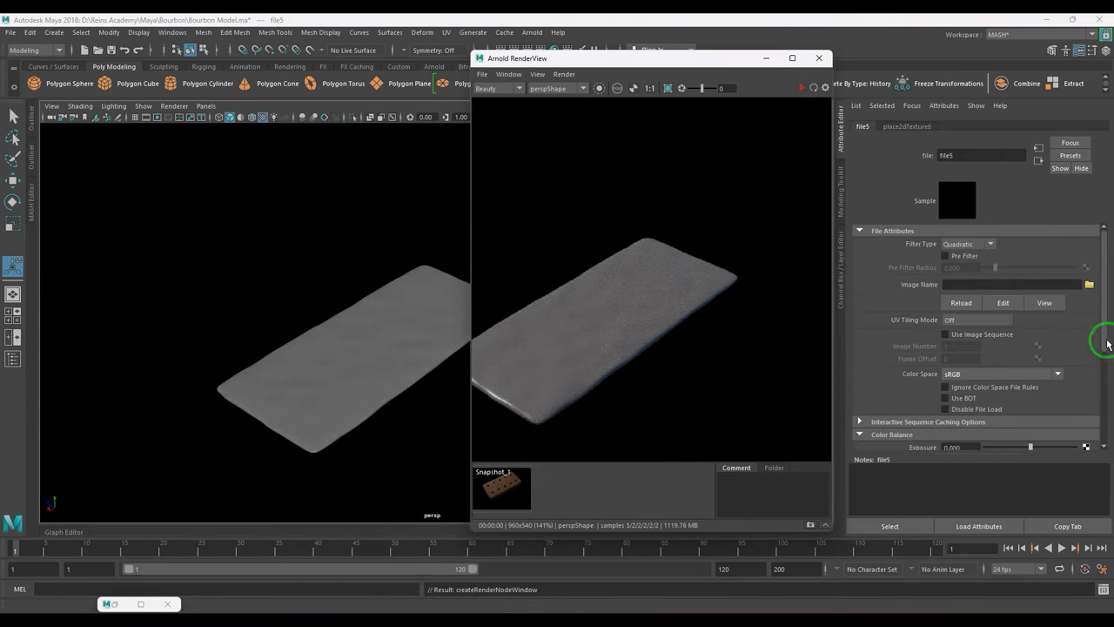
{"action": "left_click", "coordinate": [1090, 284]}
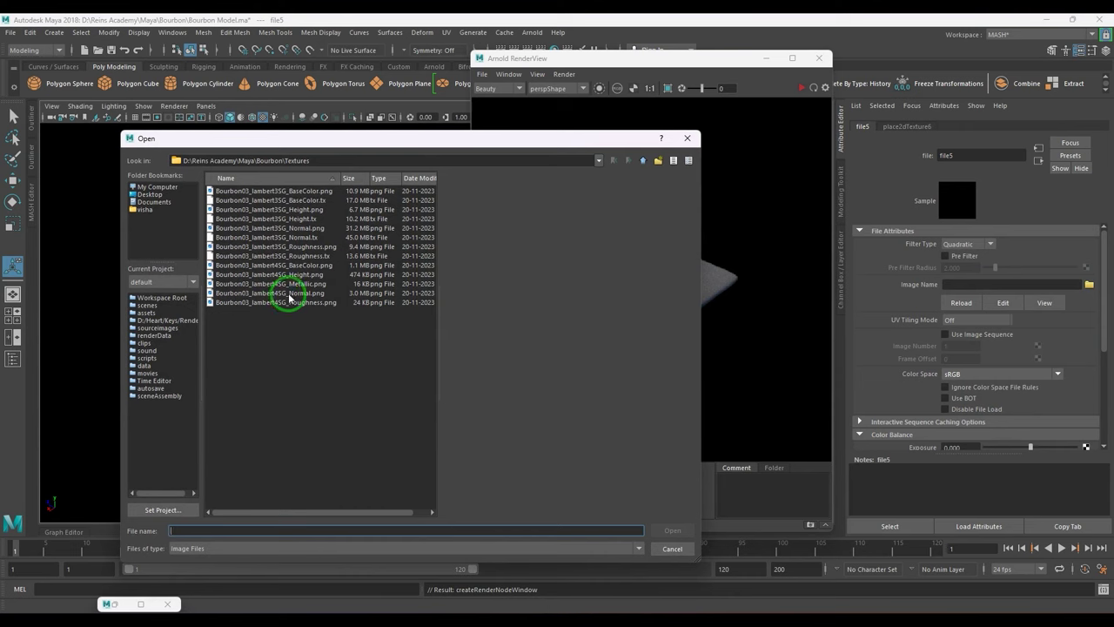
{"action": "left_click", "coordinate": [297, 266]}
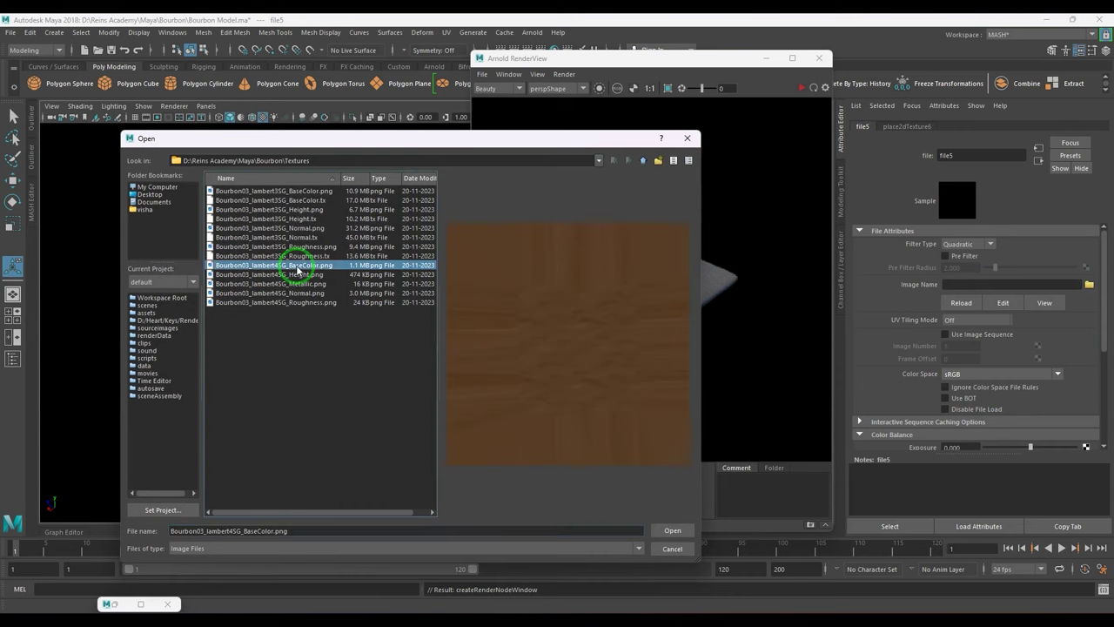
{"action": "left_click", "coordinate": [669, 530]}
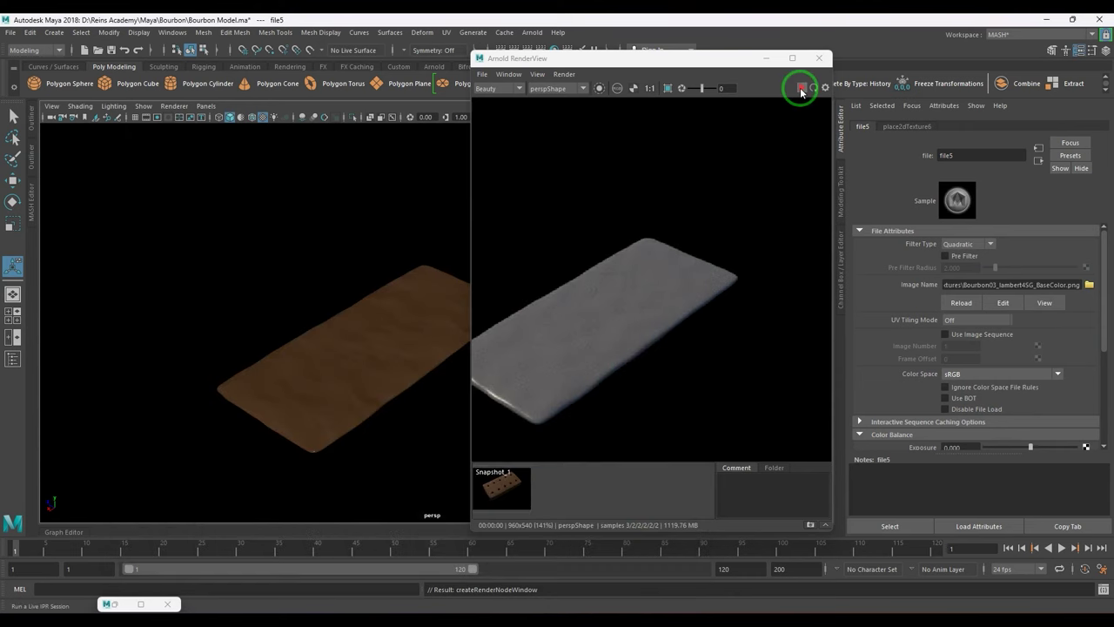
- Set the cream base color texture's color space to Raw and update the Arnold render
{"action": "left_click", "coordinate": [992, 374]}
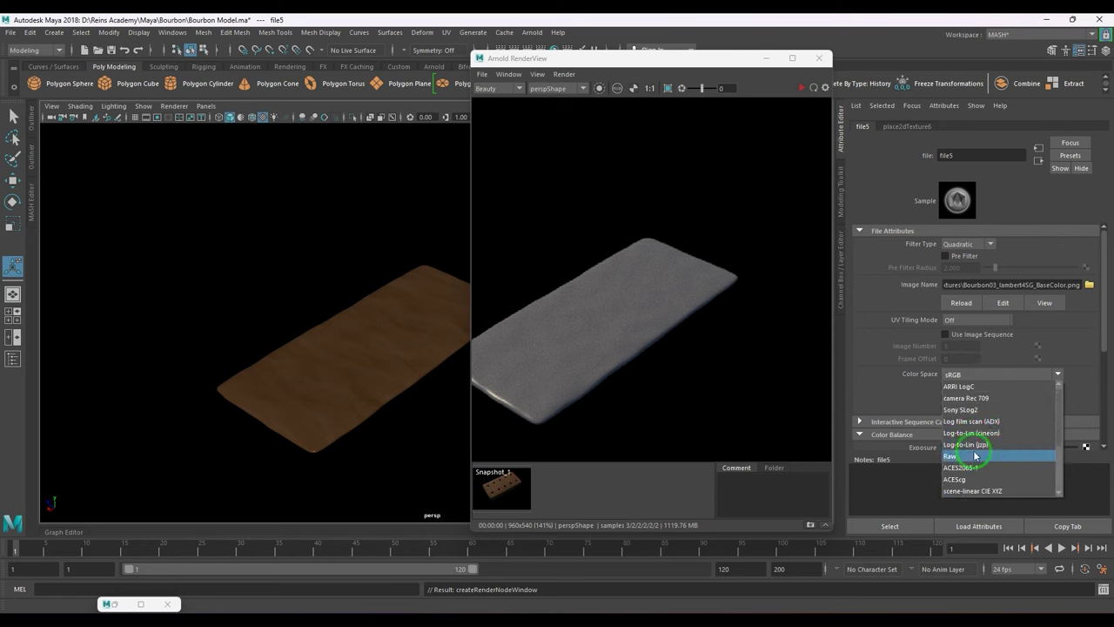
{"action": "left_click", "coordinate": [975, 456]}
{"action": "left_click", "coordinate": [802, 88]}
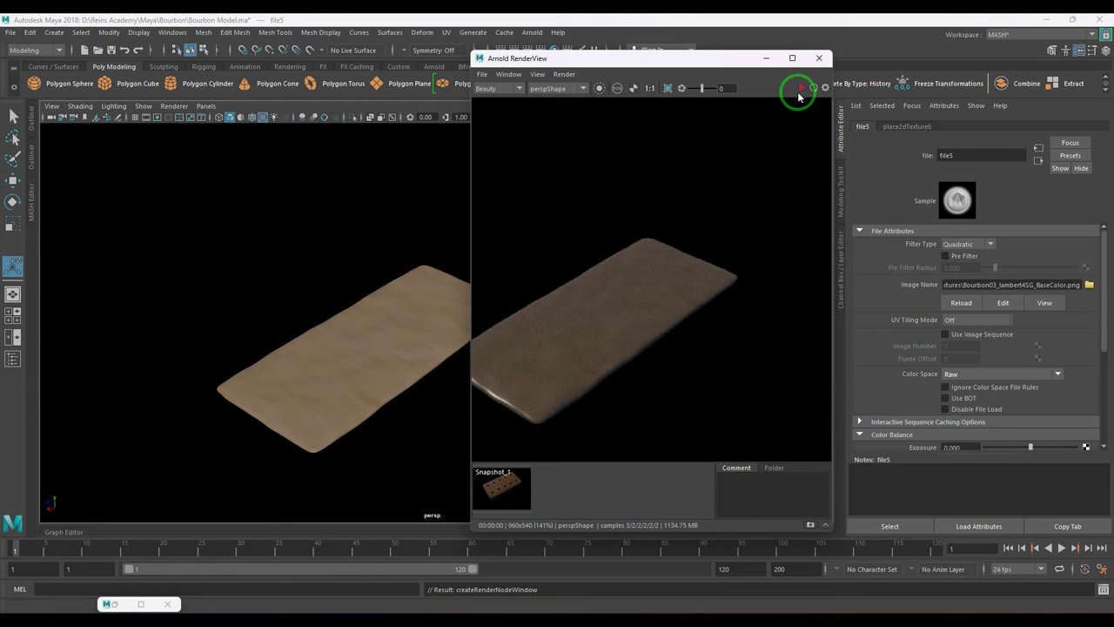
- Open the Hypershade and graph the shading network of the material assigned to the cream mesh
{"action": "left_click_drag", "start_coordinate": [687, 61], "coordinate": [781, 188]}
{"action": "left_click", "coordinate": [552, 51]}
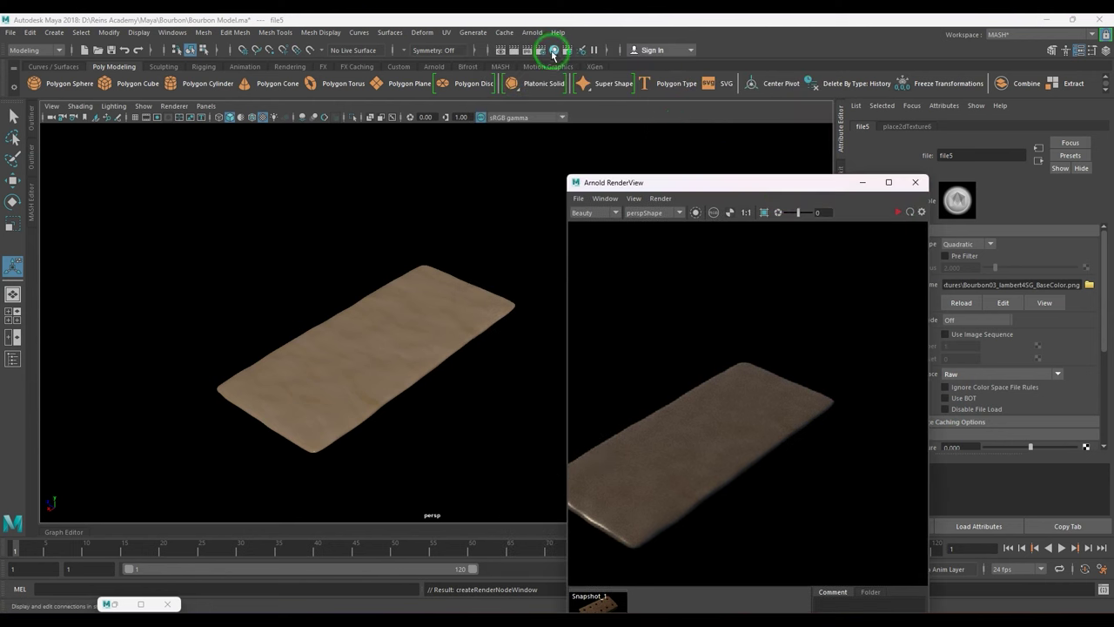
{"action": "left_click_drag", "start_coordinate": [490, 113], "coordinate": [510, 373]}
{"action": "left_click", "coordinate": [389, 323]}
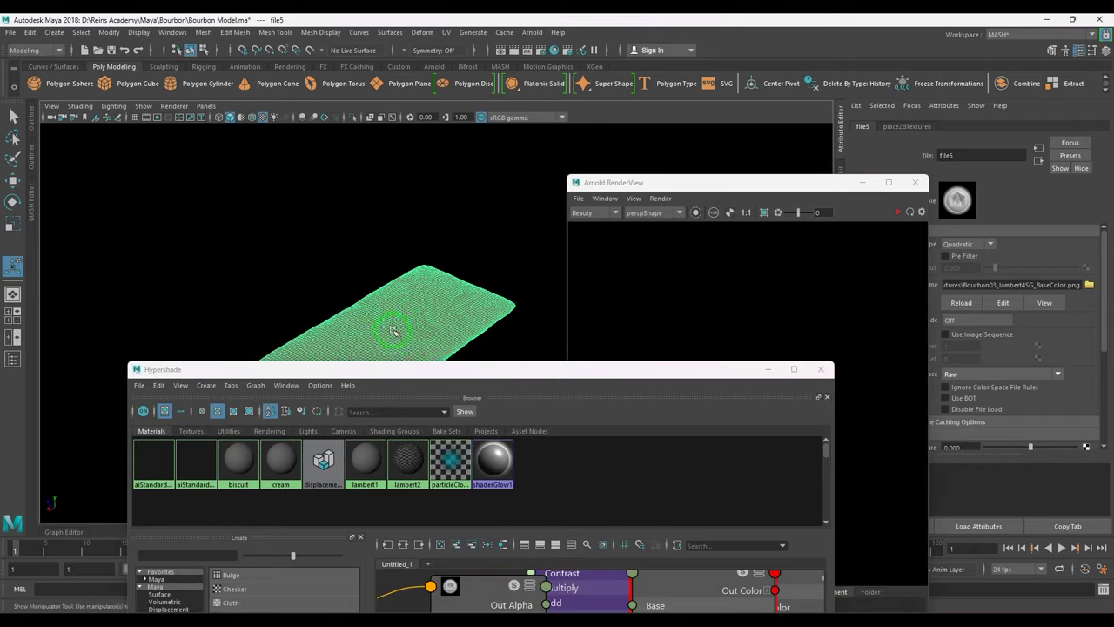
{"action": "left_click_drag", "start_coordinate": [438, 368], "coordinate": [479, 44]}
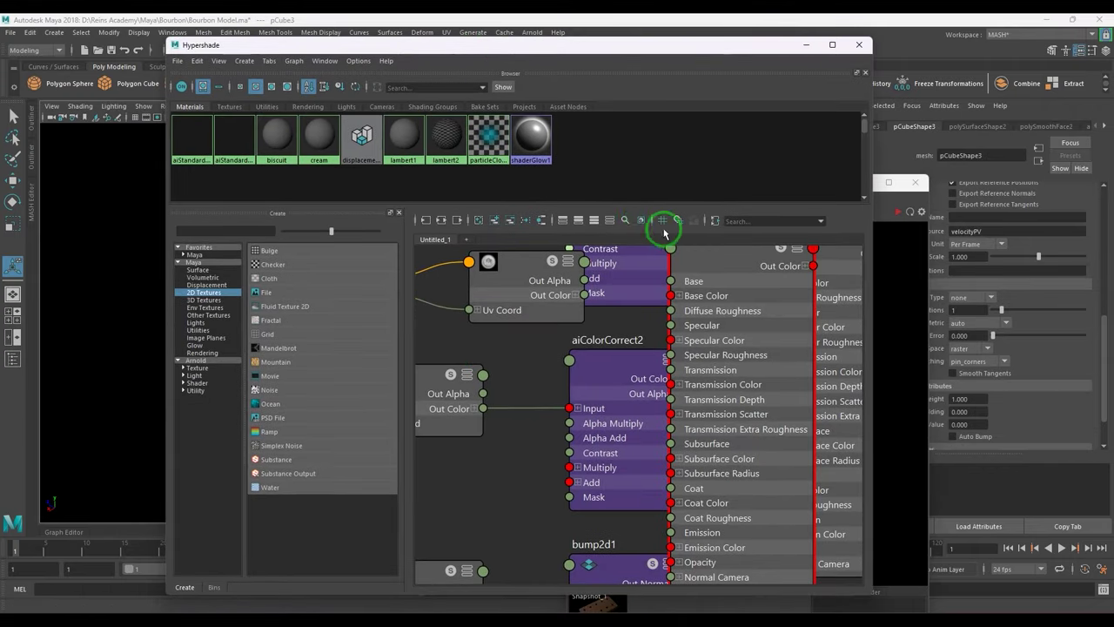
{"action": "left_click", "coordinate": [527, 220]}
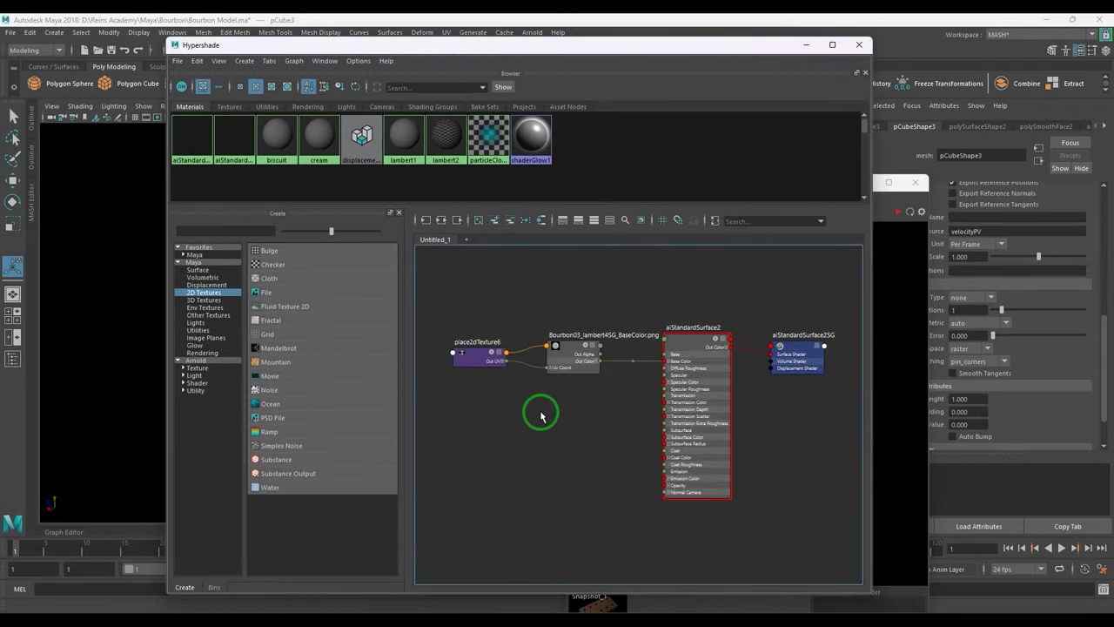
{"action": "key", "text": "Tab"}
{"action": "type", "text": "color"}
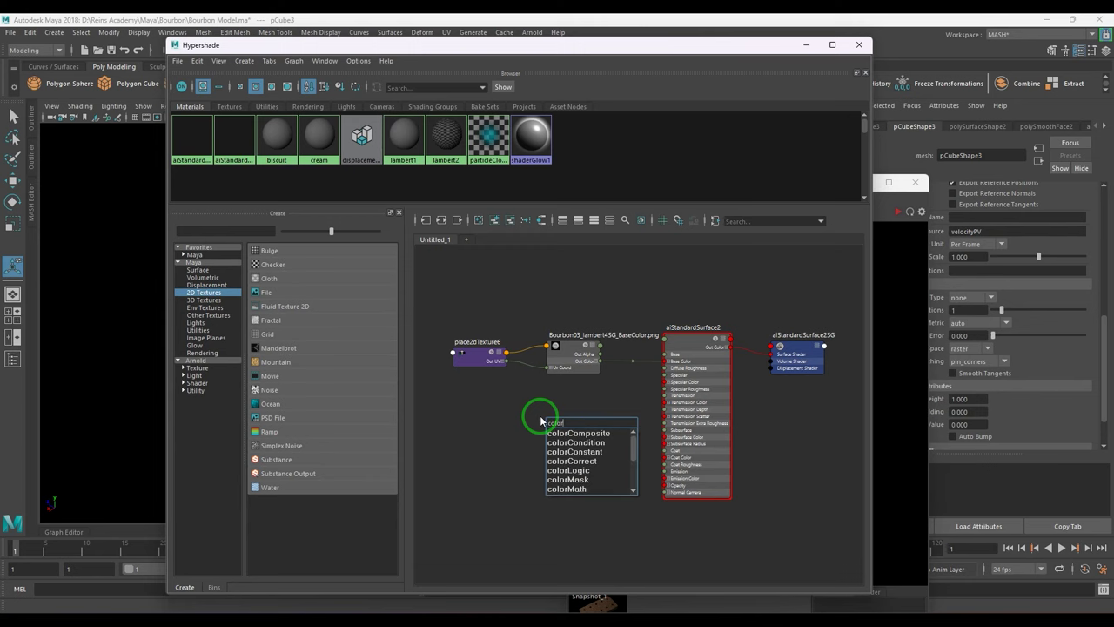
{"action": "type", "text": "corr"}
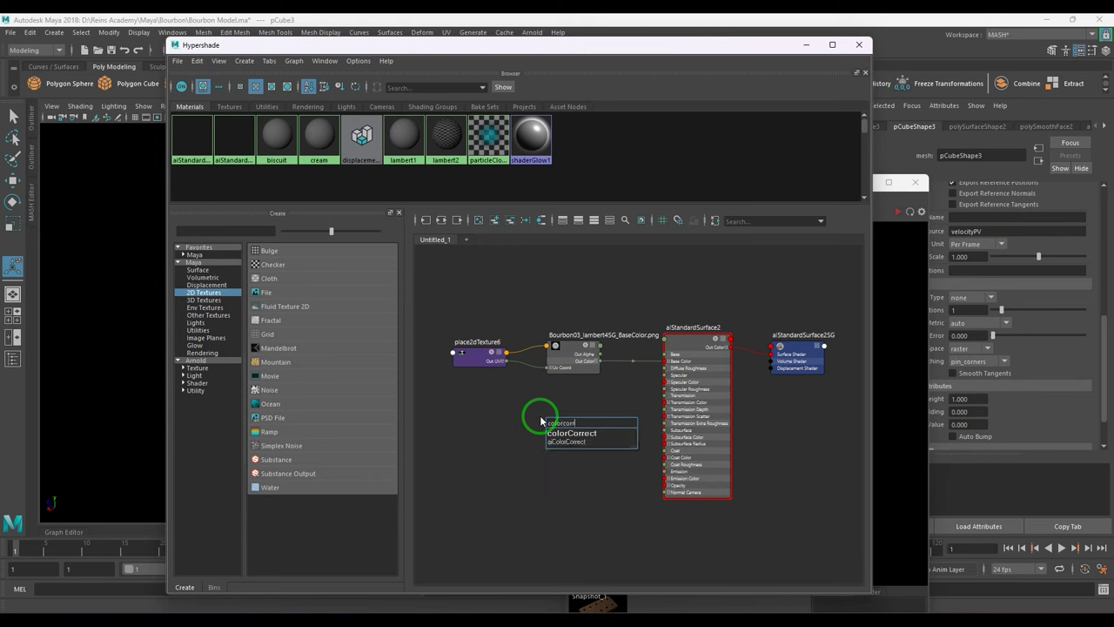
{"action": "left_click", "coordinate": [567, 434]}
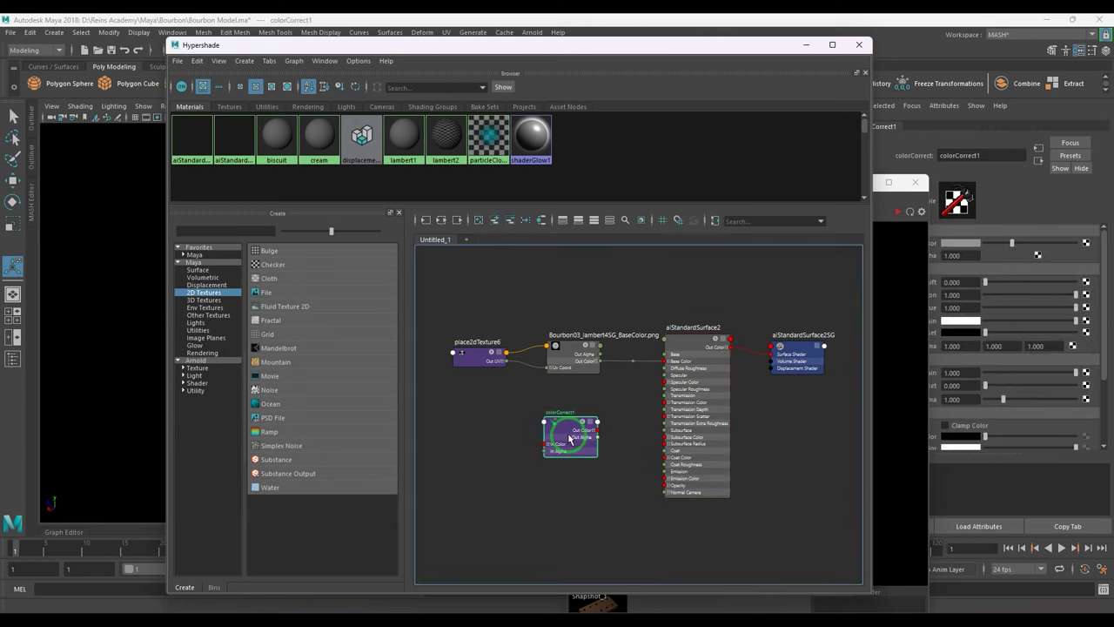
{"action": "key", "text": "Delete"}
- Add an aiColorCorrect node to the cream shading network and place it between the base color texture and aiStandardSurface2
{"action": "key", "text": "Tab"}
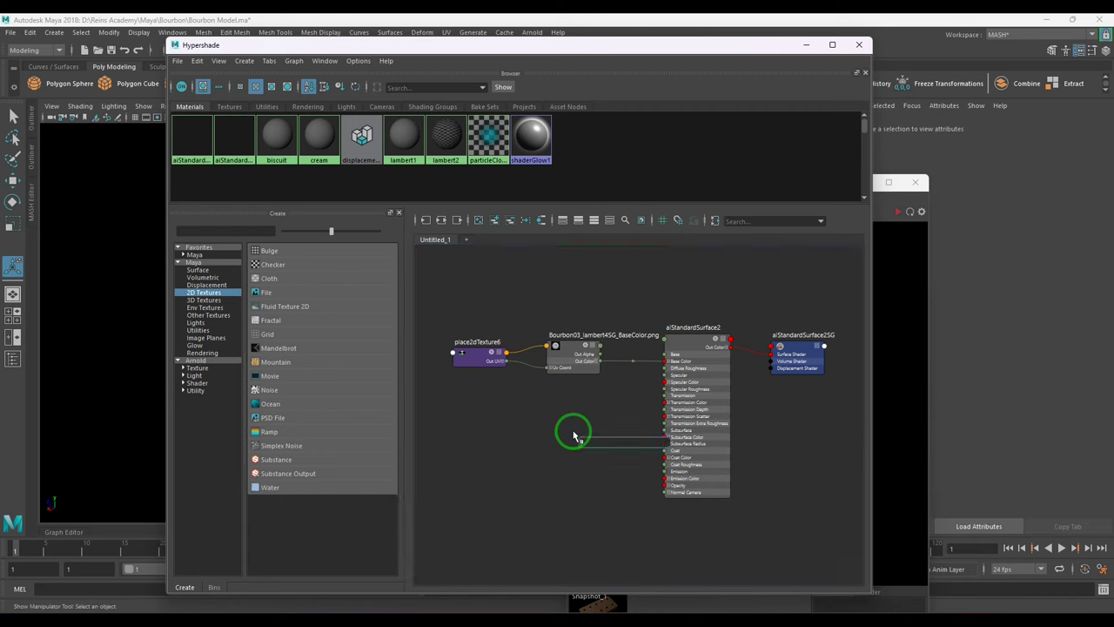
{"action": "type", "text": "colorco"}
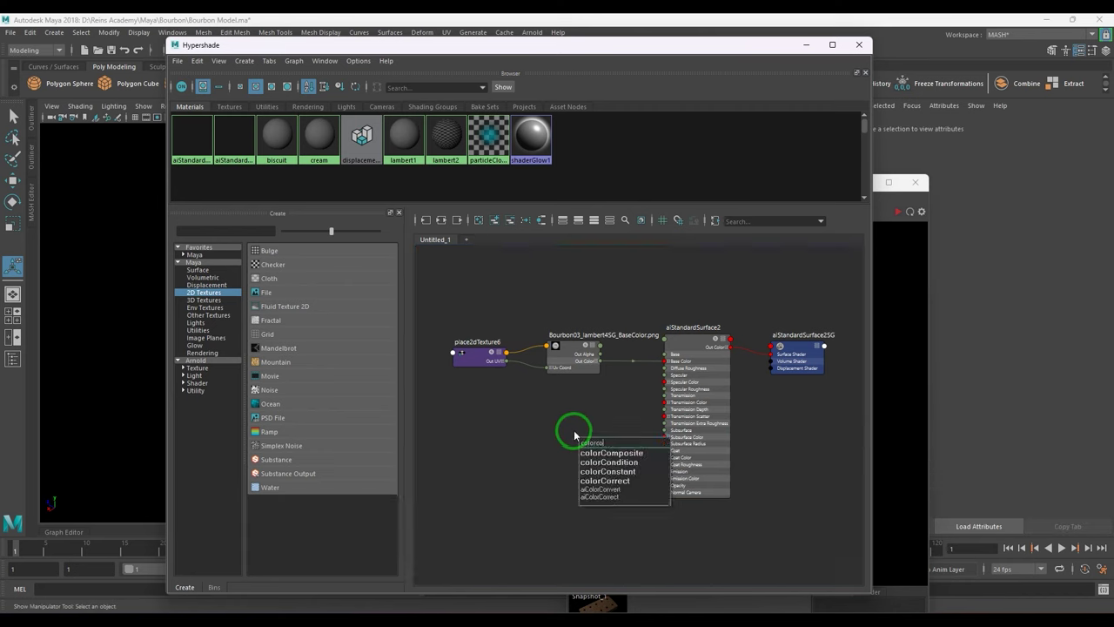
{"action": "type", "text": "r"}
{"action": "left_click", "coordinate": [603, 461]}
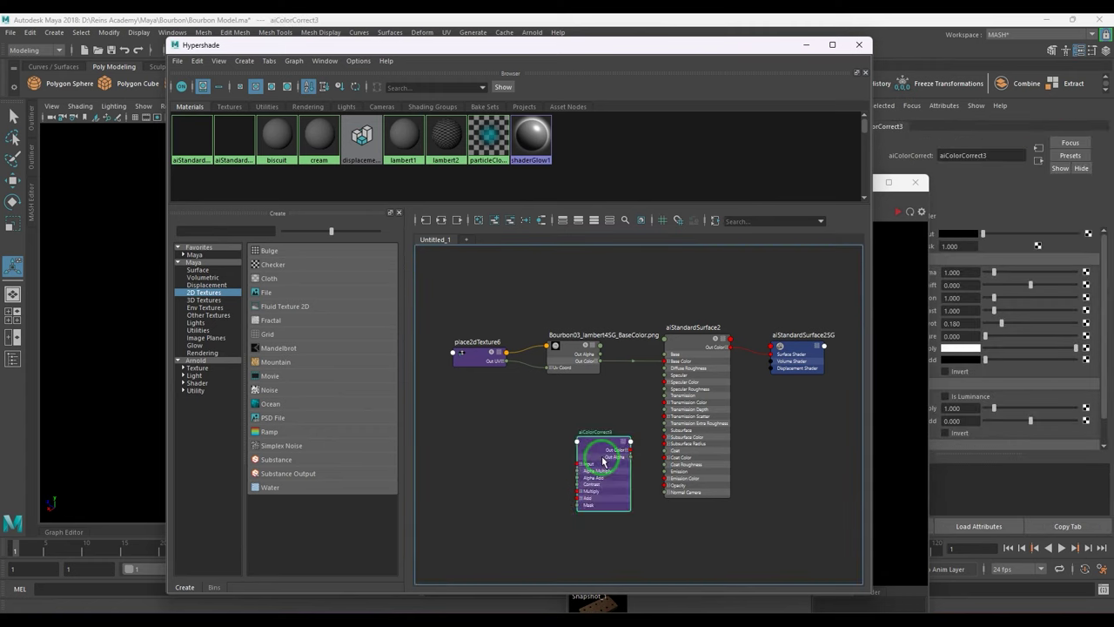
{"action": "left_click_drag", "start_coordinate": [609, 452], "coordinate": [614, 417]}
- Connect the texture's Out Color to the aiColorCorrect Input and its Out Color to aiStandardSurface2's Base Color, then minimize the Hypershade
{"action": "left_click_drag", "start_coordinate": [479, 313], "coordinate": [567, 376]}
{"action": "left_click_drag", "start_coordinate": [566, 364], "coordinate": [494, 375]}
{"action": "scroll", "coordinate": [494, 374], "scroll_direction": "up", "scroll_amount": 3}
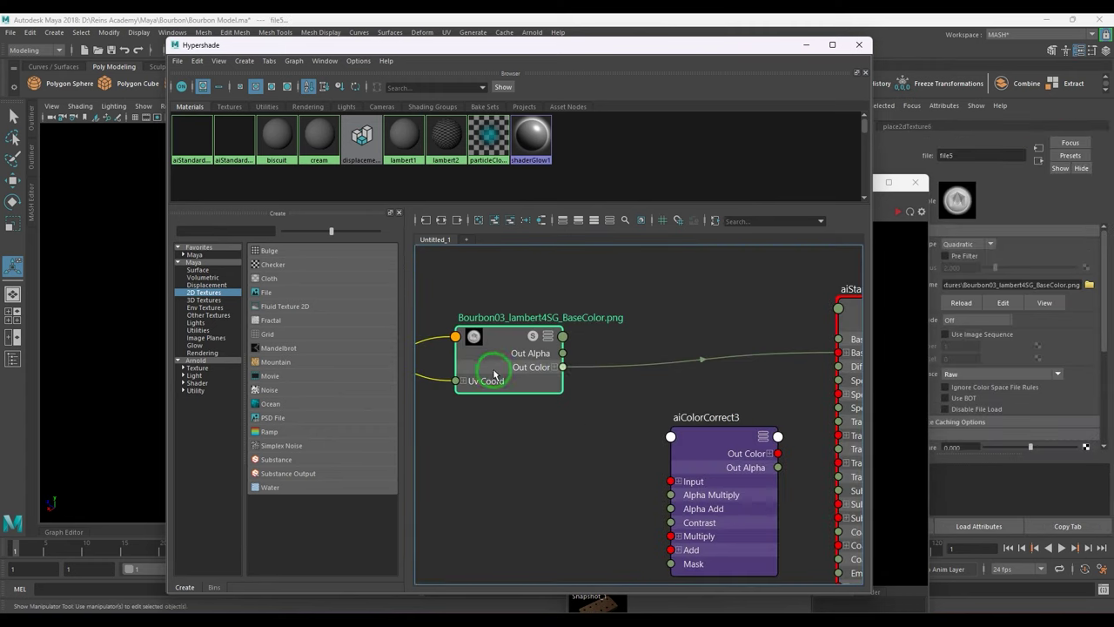
{"action": "middle_click_drag", "start_coordinate": [610, 440], "coordinate": [570, 398], "text": "alt"}
{"action": "left_click_drag", "start_coordinate": [522, 325], "coordinate": [632, 439]}
{"action": "middle_click_drag", "start_coordinate": [668, 433], "coordinate": [564, 439], "text": "alt"}
{"action": "left_click_drag", "start_coordinate": [635, 416], "coordinate": [694, 317]}
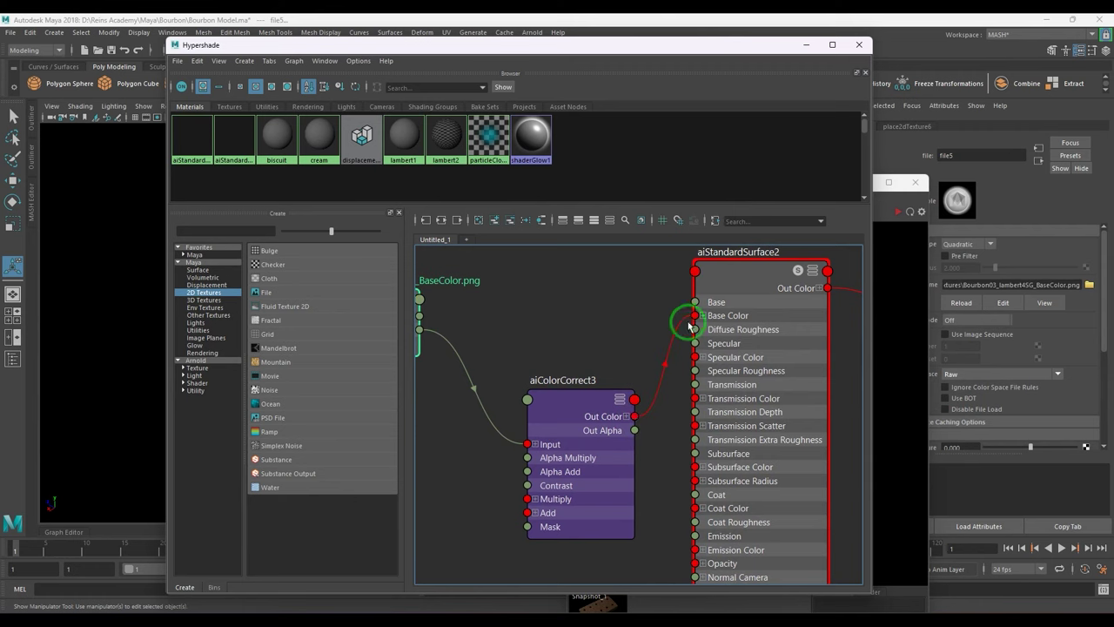
{"action": "left_click_drag", "start_coordinate": [573, 415], "coordinate": [566, 337]}
{"action": "left_click", "coordinate": [807, 45]}
- Set aiColorCorrect3's Multiply color to the saved peach swatch (H 25.385, S 0.500, V 1.000) and start the live render
{"action": "left_click", "coordinate": [1014, 372]}
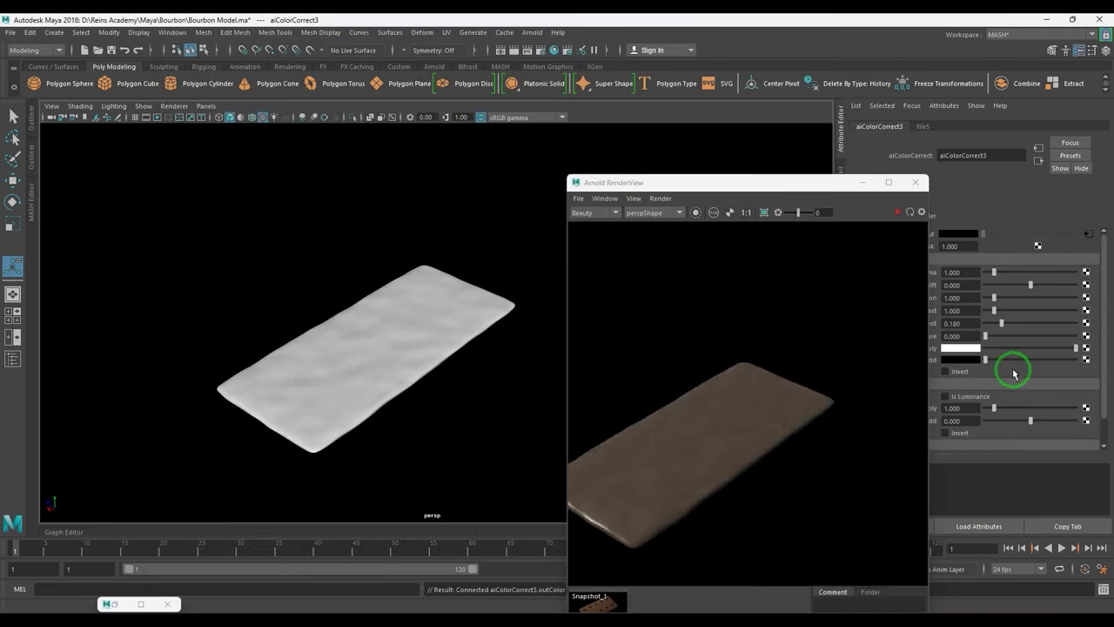
{"action": "left_click", "coordinate": [973, 350]}
{"action": "left_click", "coordinate": [899, 341]}
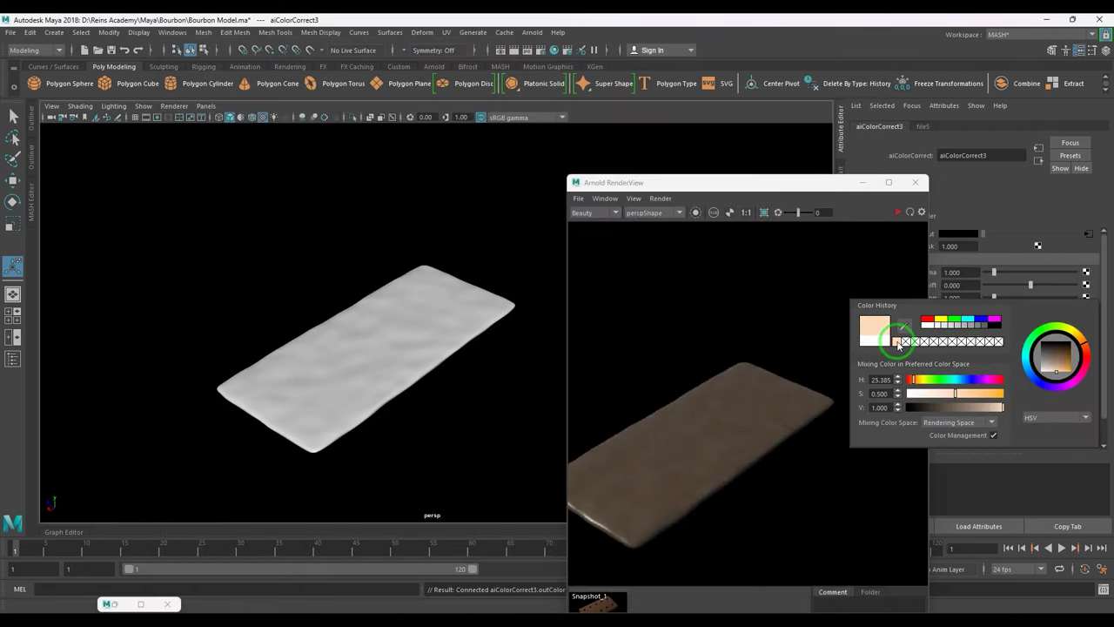
{"action": "left_click", "coordinate": [897, 211]}
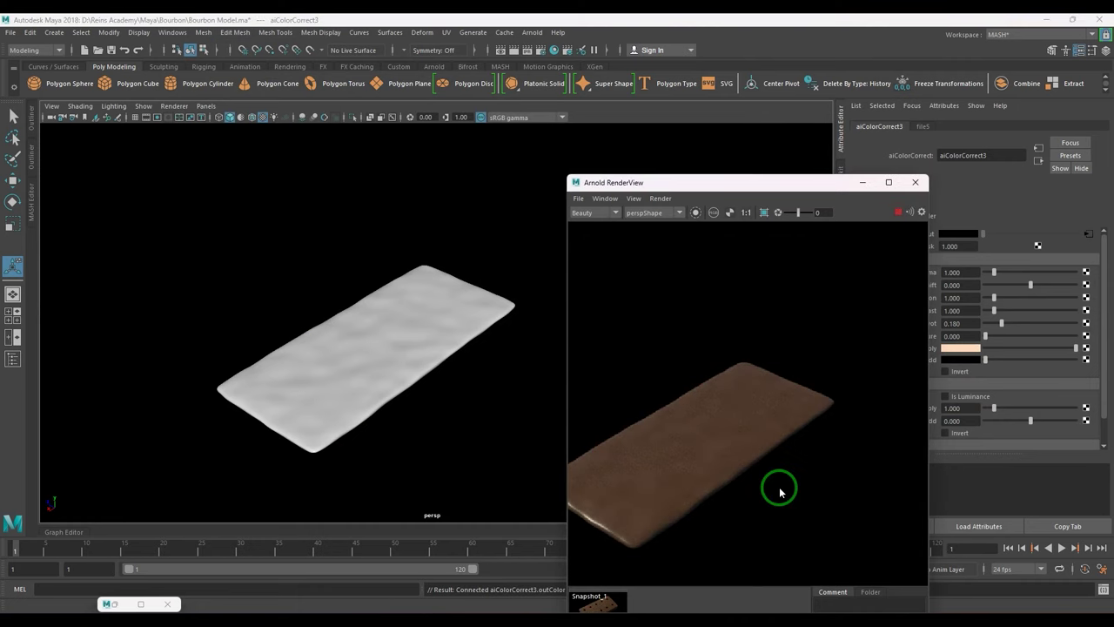
- Raise the saturation of aiColorCorrect3's Multiply color to 0.712 and lower its value for a darker brown cream
{"action": "left_click_drag", "start_coordinate": [823, 187], "coordinate": [672, 188]}
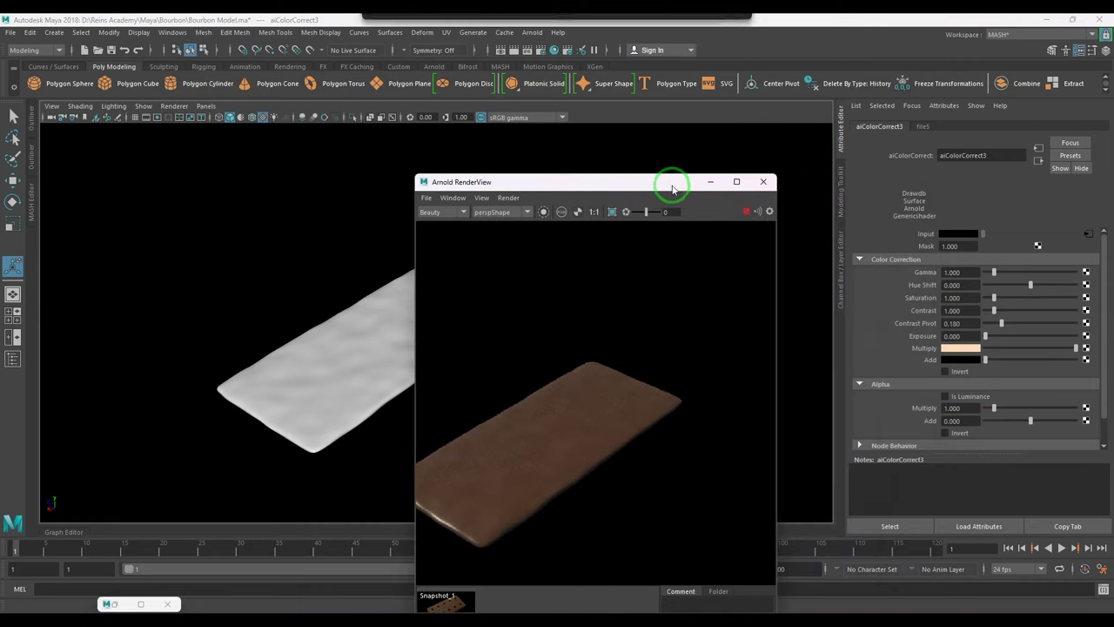
{"action": "left_click", "coordinate": [971, 348]}
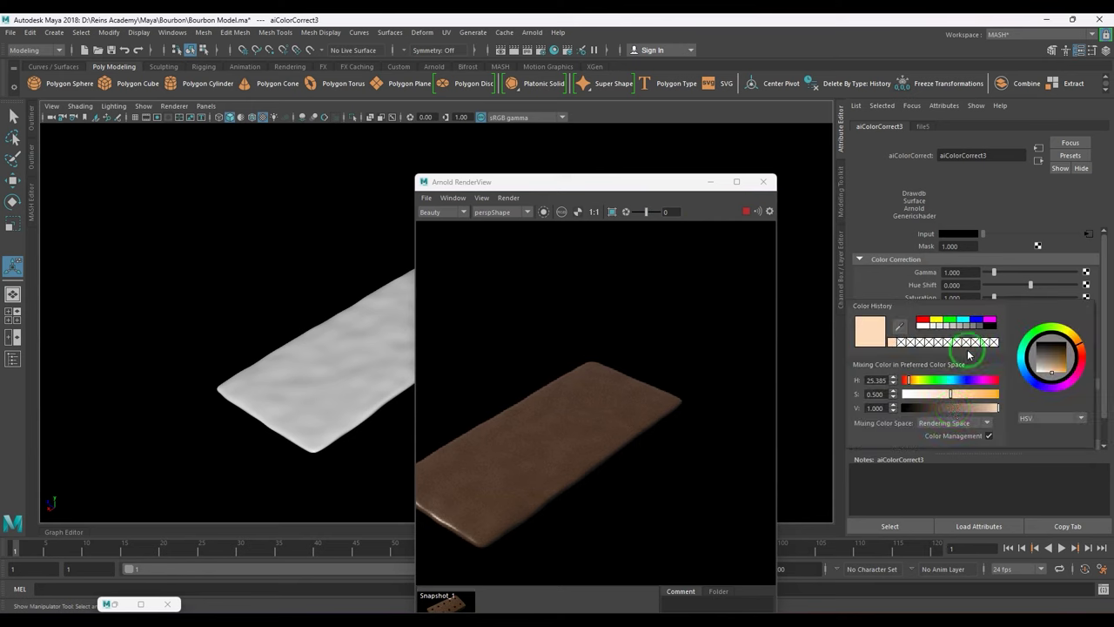
{"action": "left_click", "coordinate": [972, 399]}
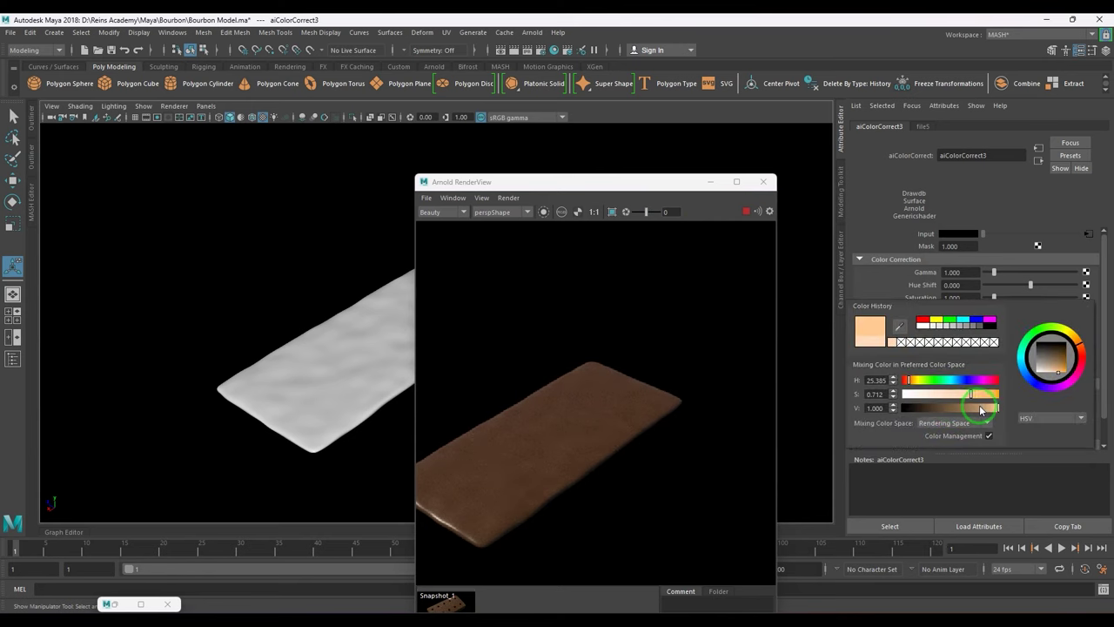
{"action": "left_click", "coordinate": [982, 408]}
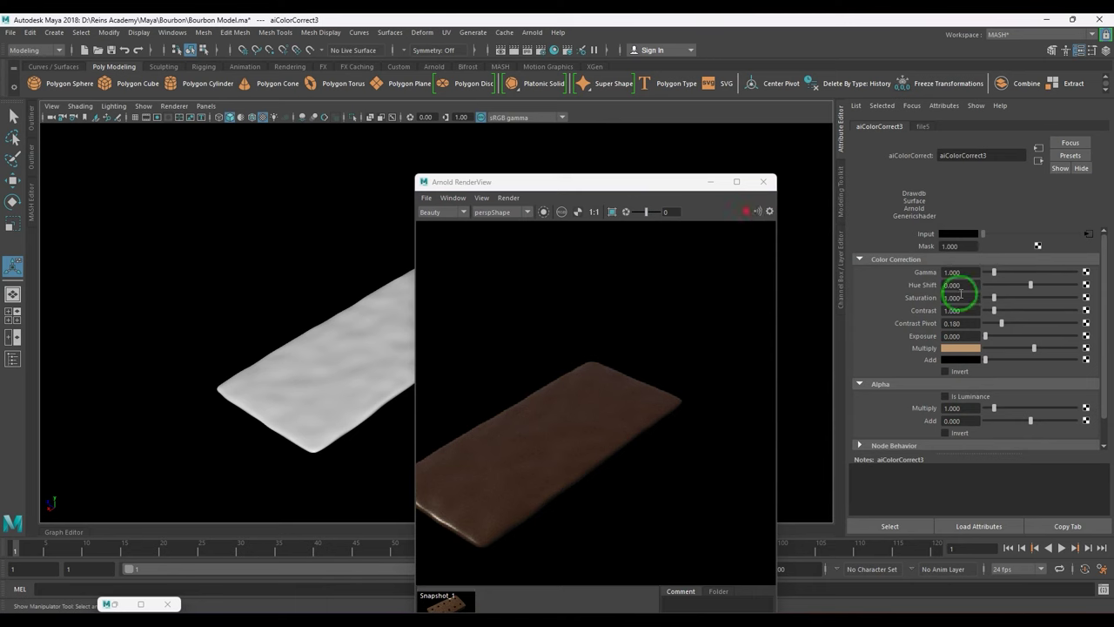
- Set aiStandardSurface2's specular roughness to 0.403 and map a Noise texture to its Bump Mapping with the live render stopped
{"action": "left_click", "coordinate": [1038, 160]}
{"action": "left_click_drag", "start_coordinate": [1009, 352], "coordinate": [1020, 354]}
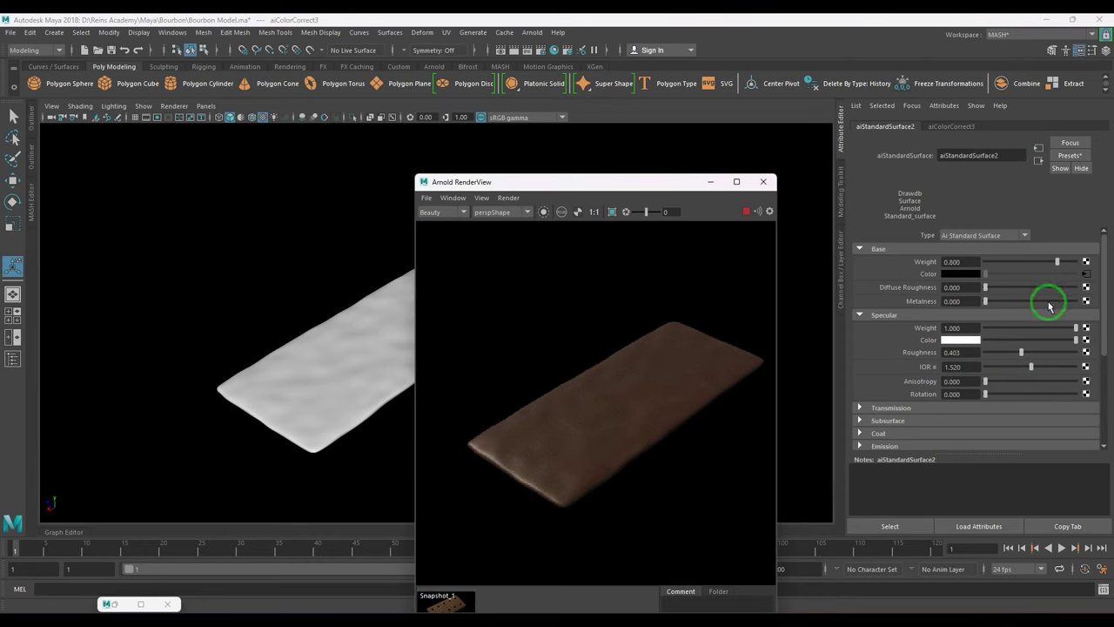
{"action": "scroll", "coordinate": [937, 411], "scroll_direction": "down", "scroll_amount": 2}
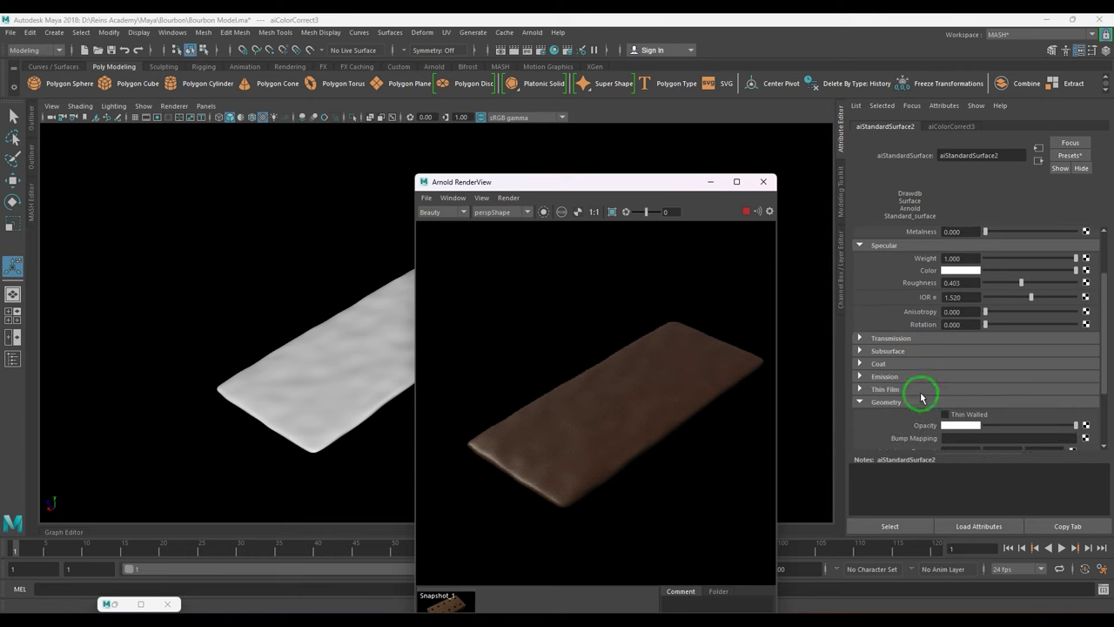
{"action": "left_click", "coordinate": [747, 211]}
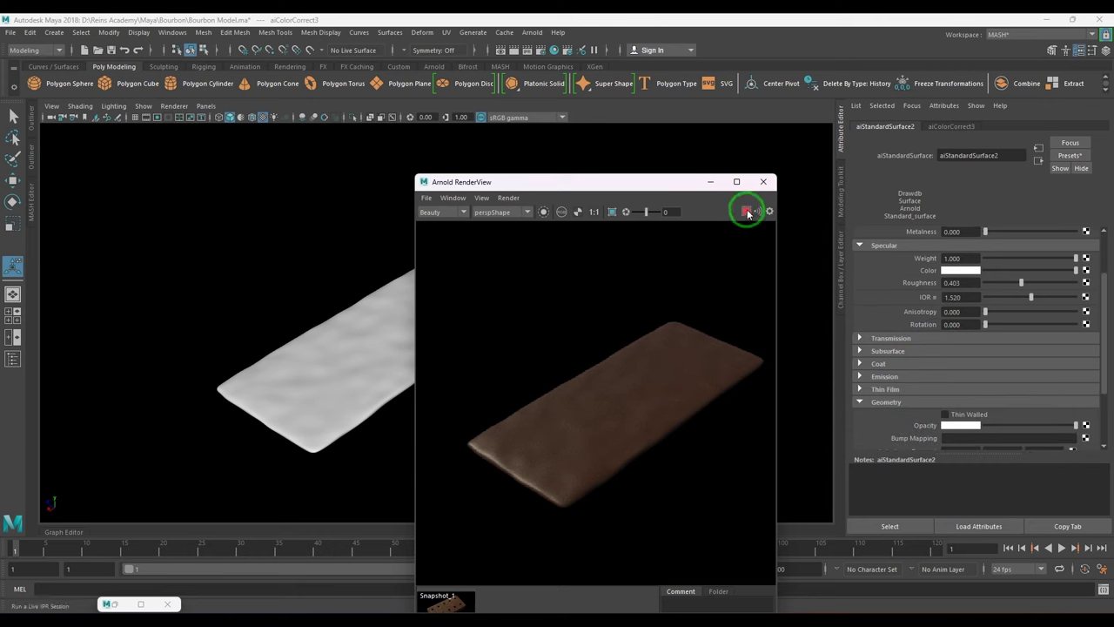
{"action": "left_click", "coordinate": [1087, 439]}
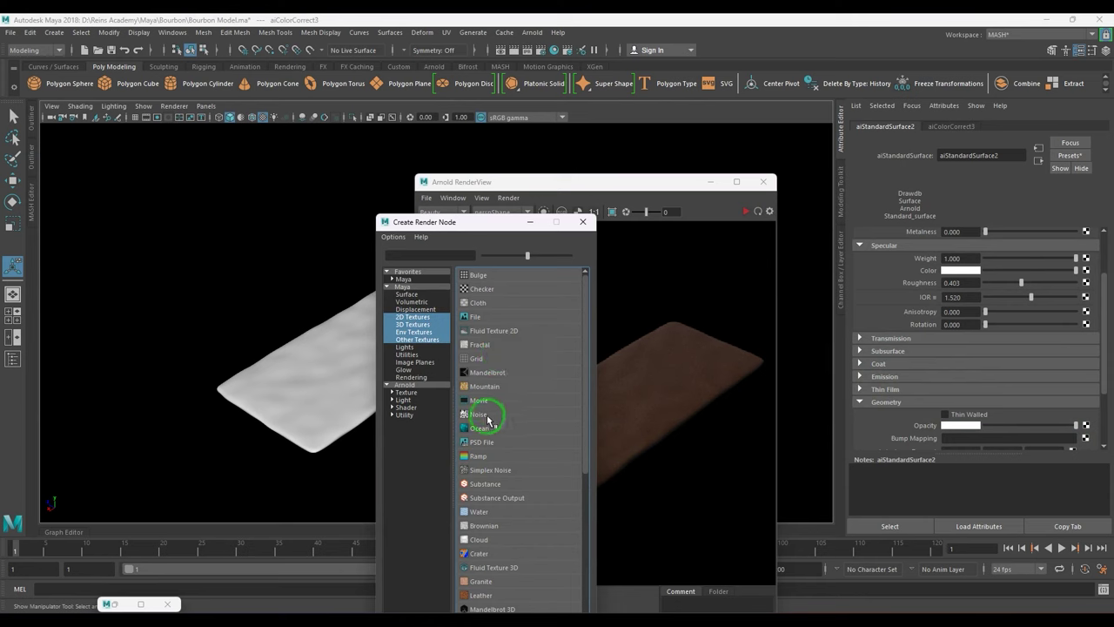
{"action": "left_click", "coordinate": [483, 421]}
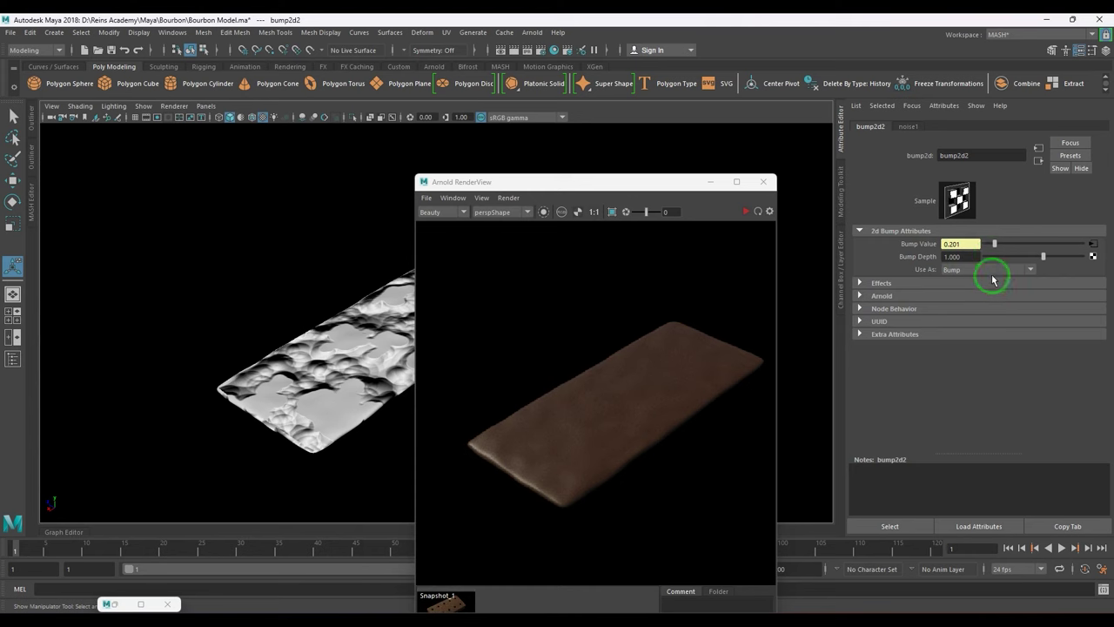
- Set the bump noise texture's Noise Type to Wispy and restart the live render
{"action": "left_click", "coordinate": [1093, 246]}
{"action": "left_click_drag", "start_coordinate": [988, 370], "coordinate": [981, 433]}
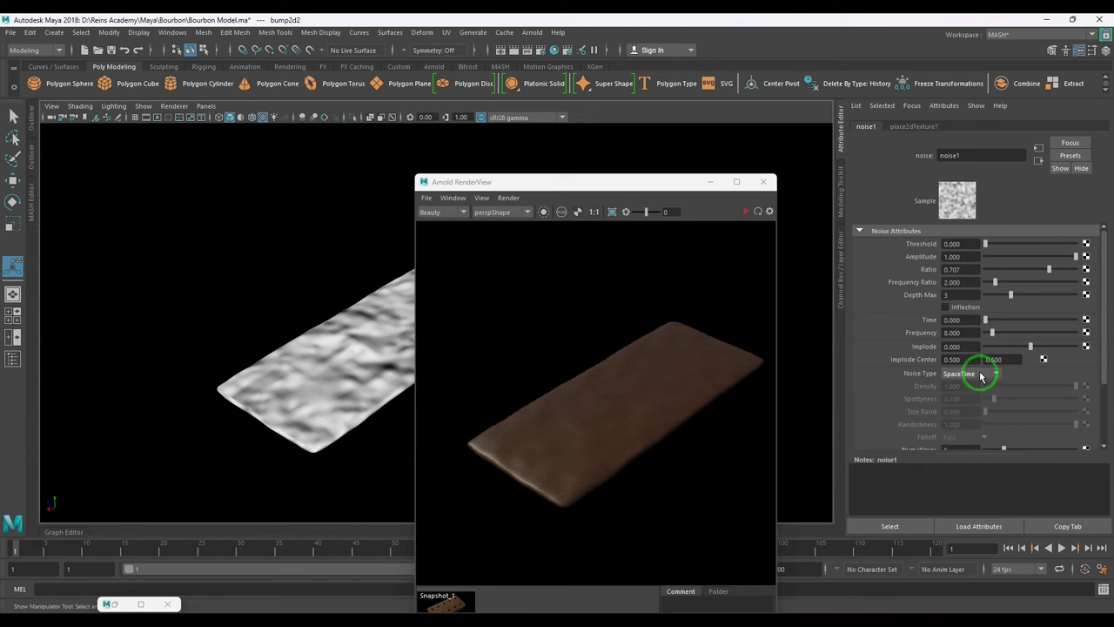
{"action": "left_click_drag", "start_coordinate": [977, 373], "coordinate": [962, 422]}
{"action": "left_click", "coordinate": [746, 212]}
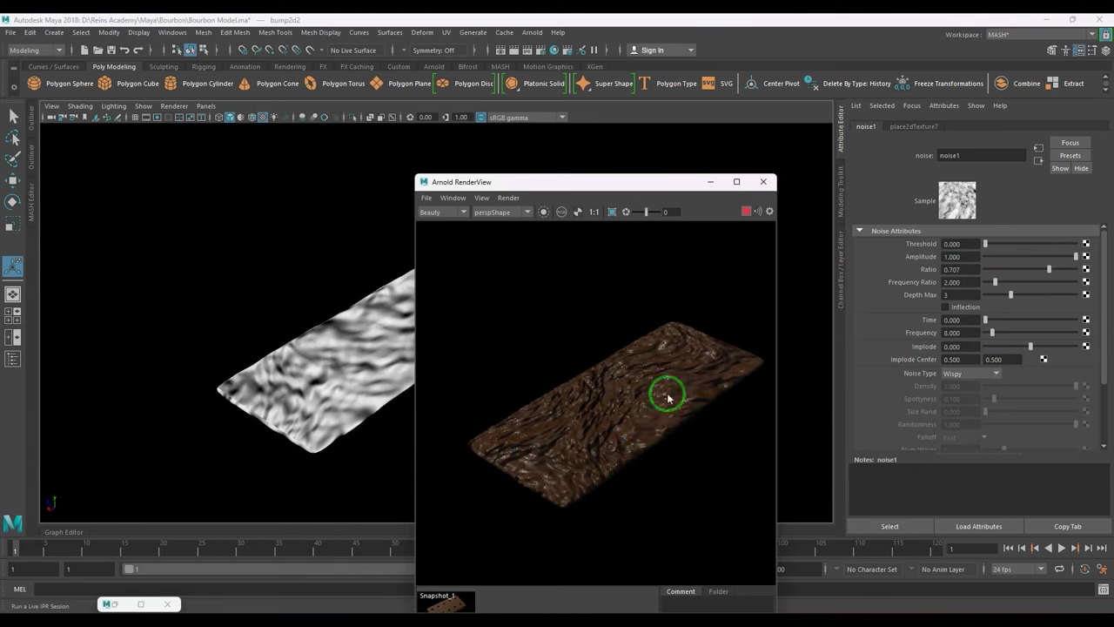
- Set the Bump Depth of the cream's bump2d2 node to 0.1
{"action": "left_click", "coordinate": [1038, 162]}
{"action": "type", "text": "0.1"}
{"action": "key", "text": "Return"}
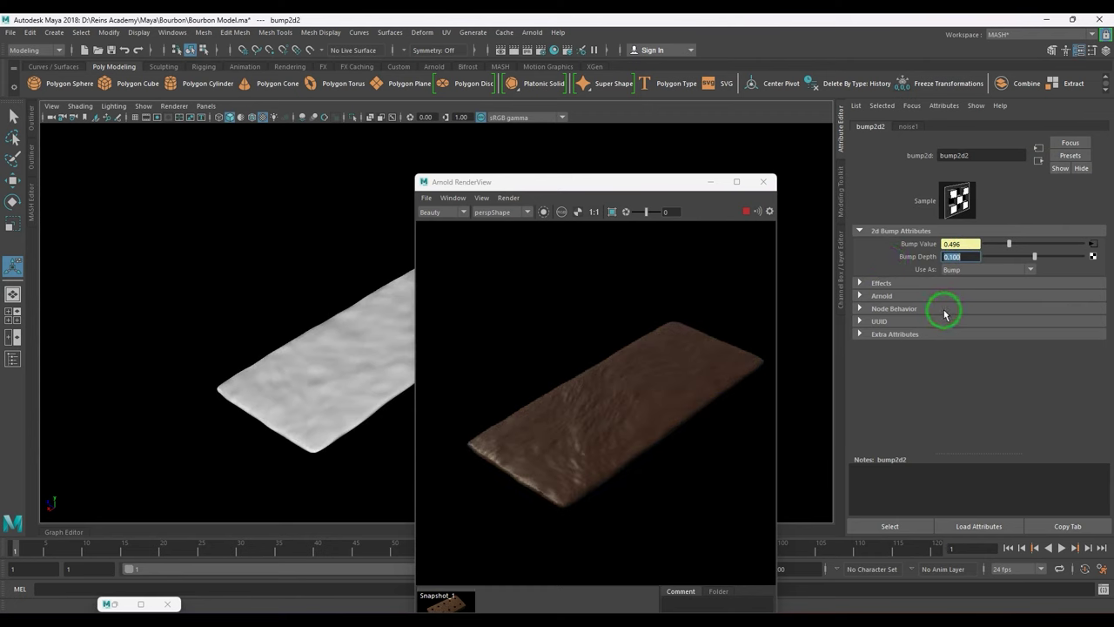
- Bring the isolated-out biscuit back into view with the cream and run the live Arnold render to check both
{"action": "left_click", "coordinate": [745, 212]}
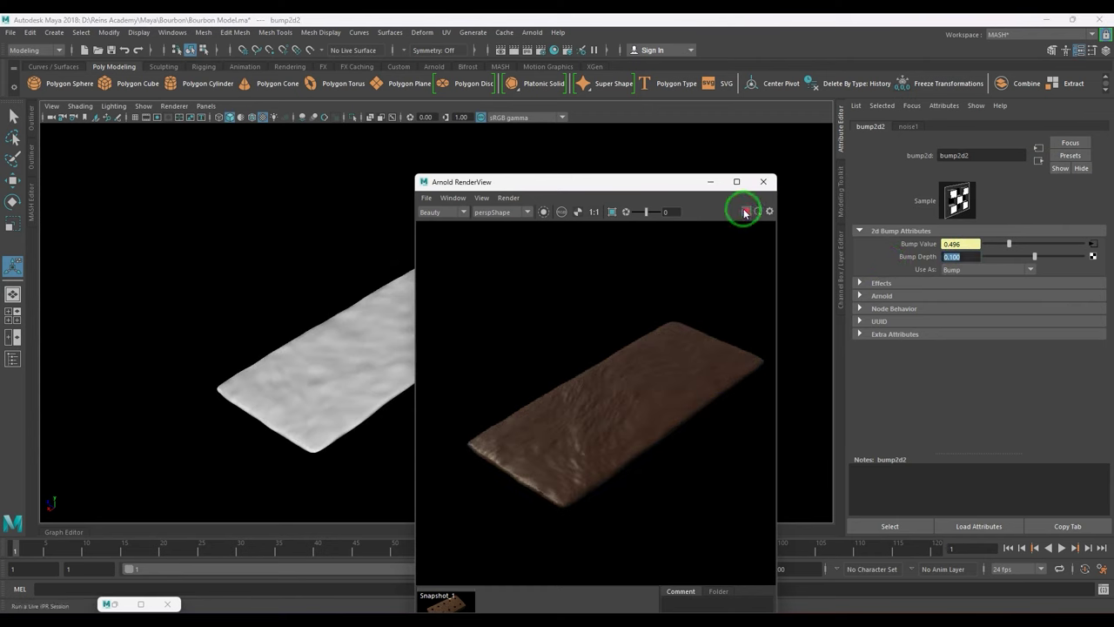
{"action": "left_click_drag", "start_coordinate": [579, 183], "coordinate": [816, 109]}
{"action": "left_click_drag", "start_coordinate": [349, 386], "coordinate": [502, 325], "text": "alt"}
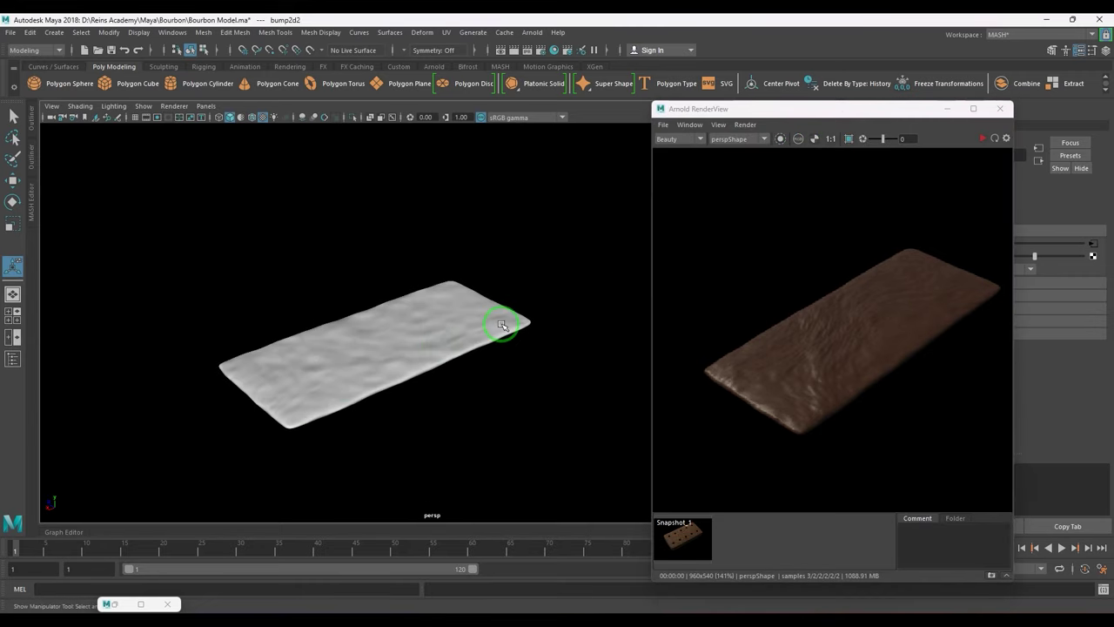
{"action": "key", "text": "ctrl+1"}
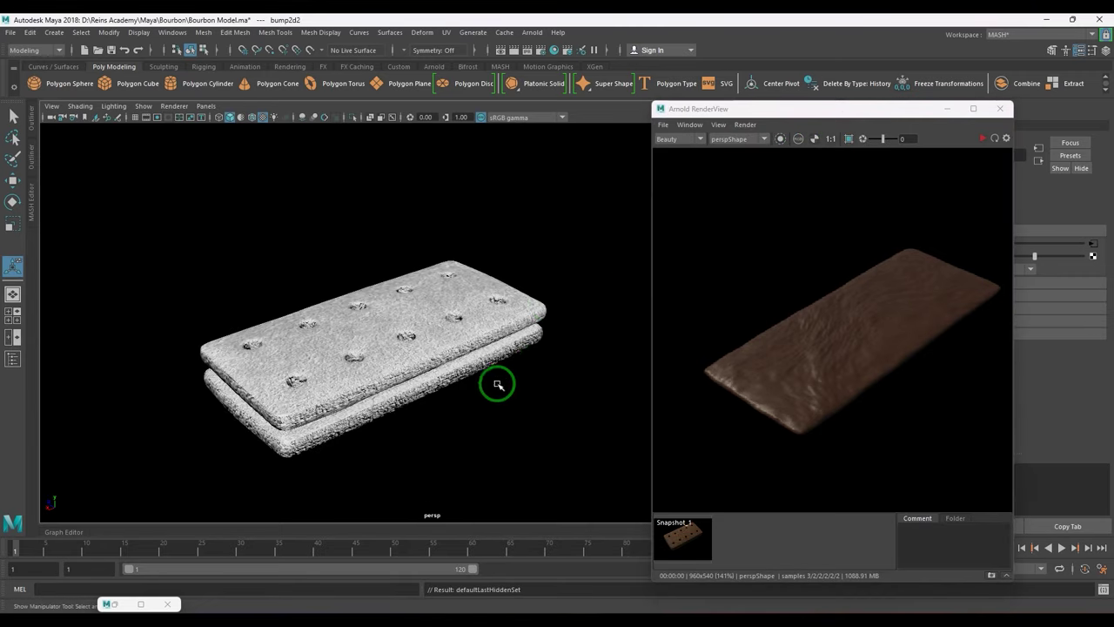
{"action": "left_click_drag", "start_coordinate": [493, 398], "coordinate": [487, 370], "text": "alt"}
{"action": "left_click", "coordinate": [983, 139]}
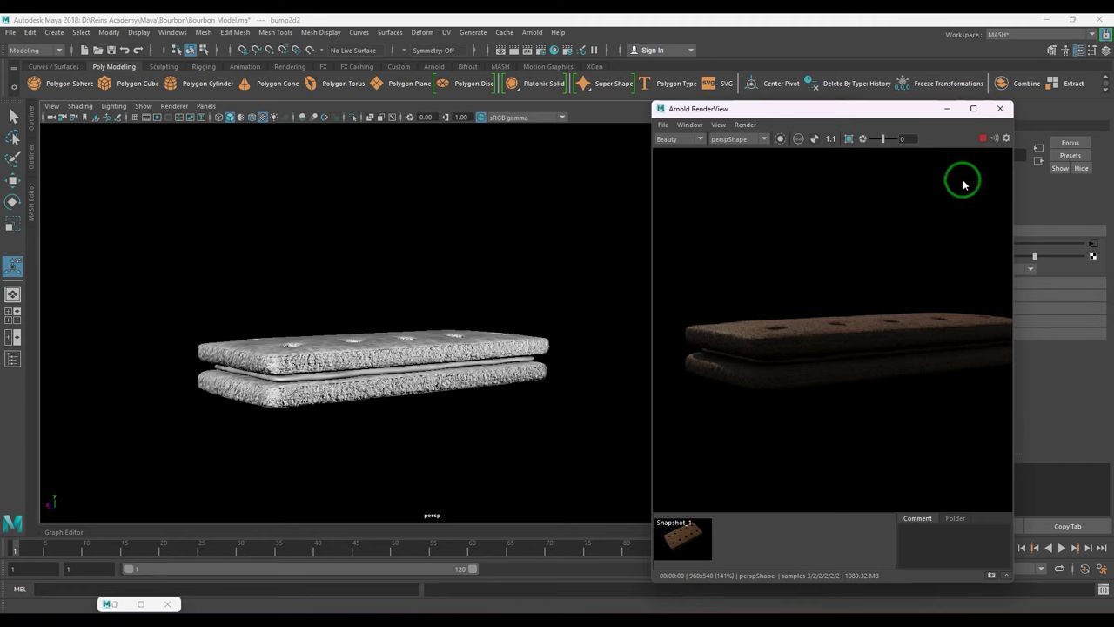
{"action": "left_click_drag", "start_coordinate": [642, 377], "coordinate": [516, 398], "text": "alt"}
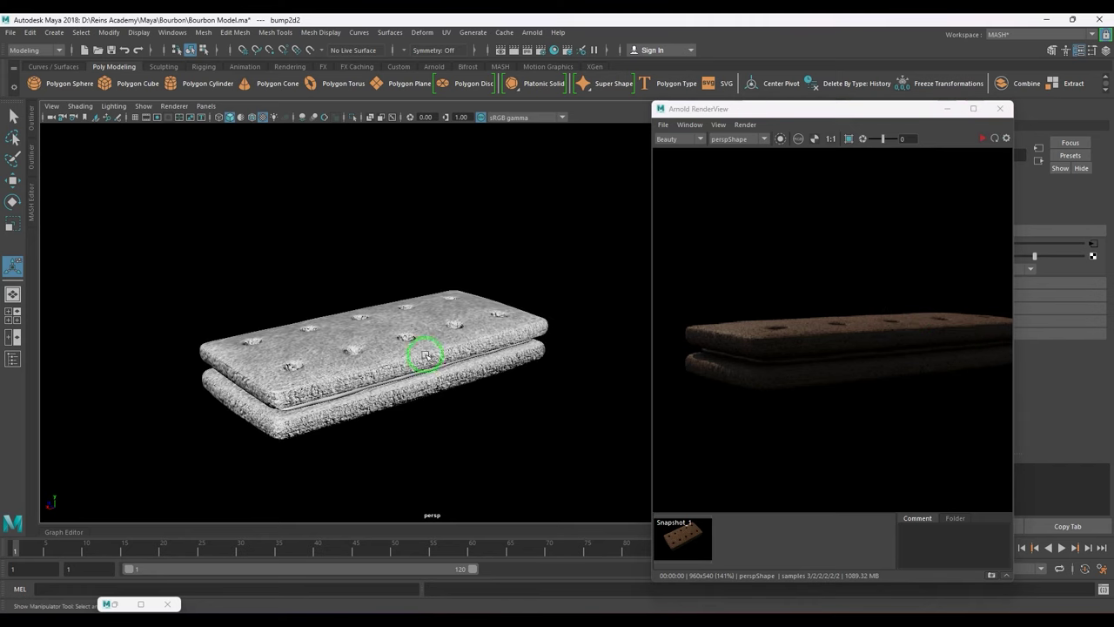
- Open the Outliner to select the biscuit and cream meshes pCube3 and pCube4 in turn, and close the Arnold RenderView
{"action": "left_click", "coordinate": [173, 33]}
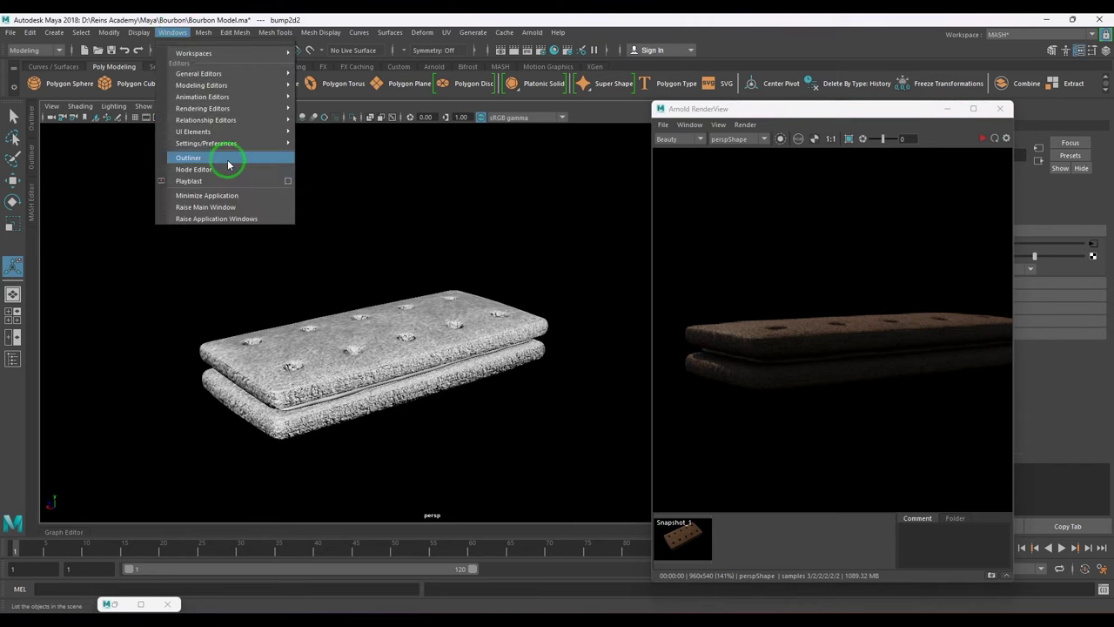
{"action": "left_click", "coordinate": [227, 159]}
{"action": "left_click", "coordinate": [87, 200]}
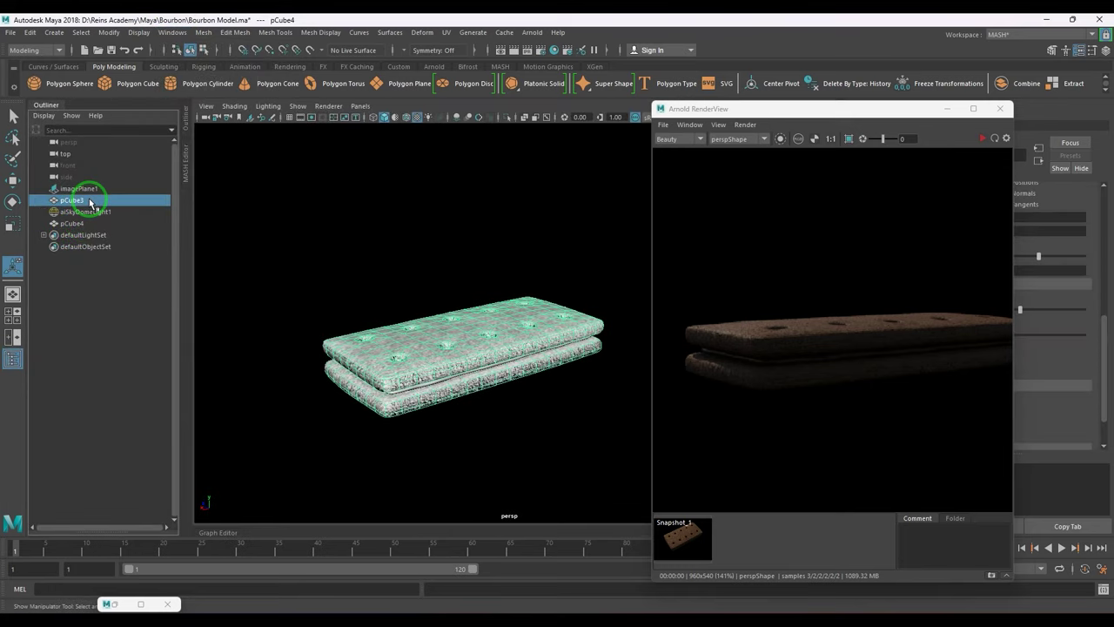
{"action": "left_click", "coordinate": [90, 223]}
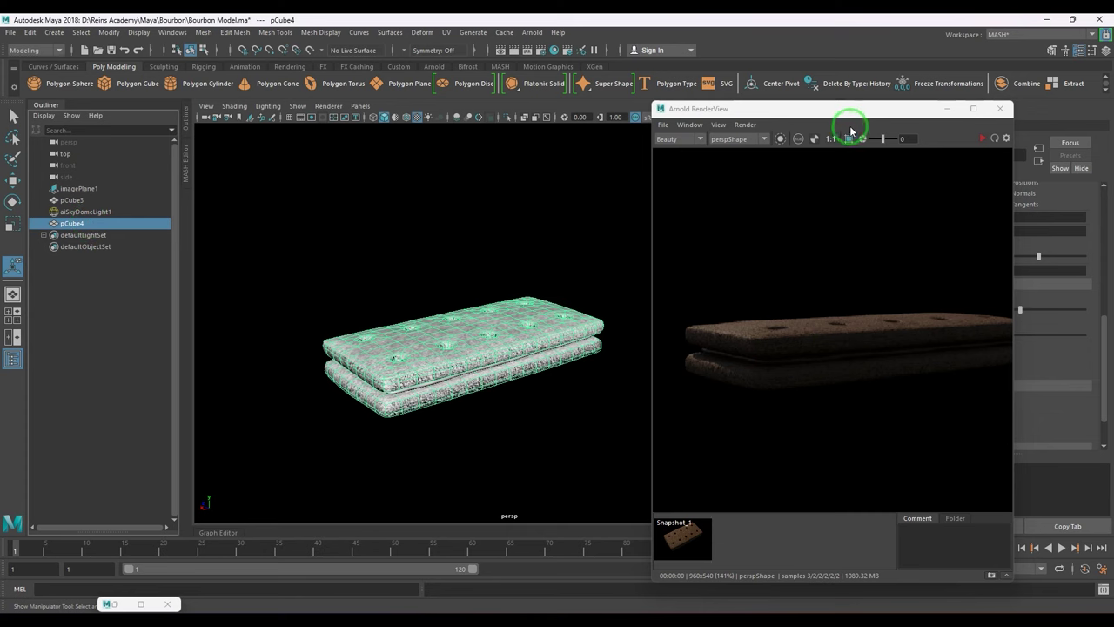
{"action": "left_click_drag", "start_coordinate": [864, 109], "coordinate": [944, 120]}
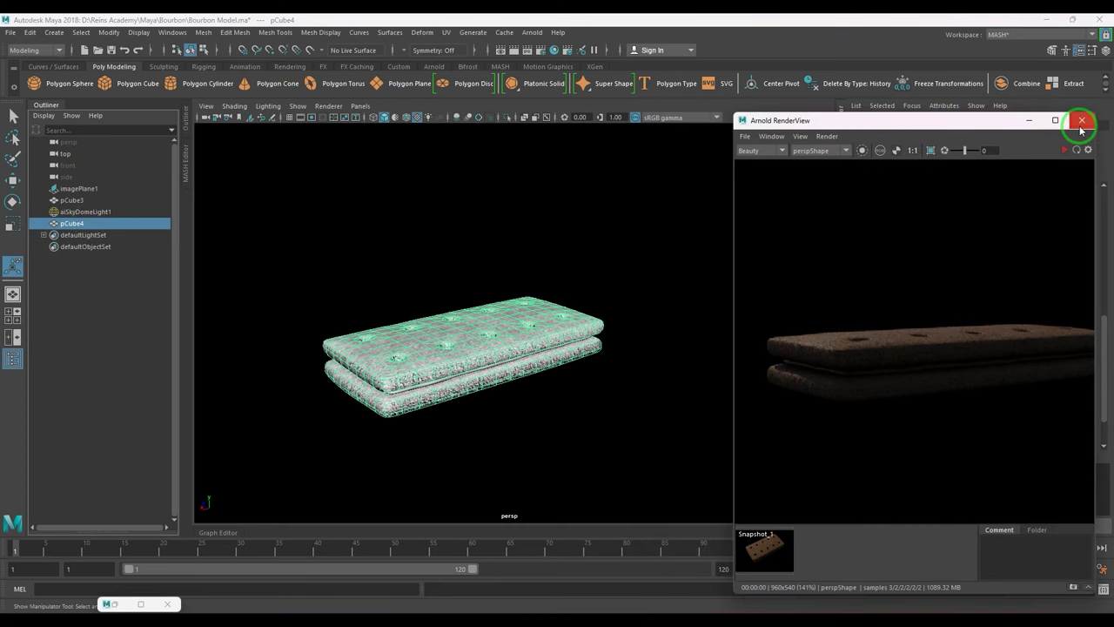
{"action": "left_click", "coordinate": [1081, 128]}
- Turn on the grid in the side view and review the CV Curve Tool settings
{"action": "left_click", "coordinate": [558, 419]}
{"action": "left_click_drag", "start_coordinate": [557, 419], "coordinate": [527, 414], "text": "alt"}
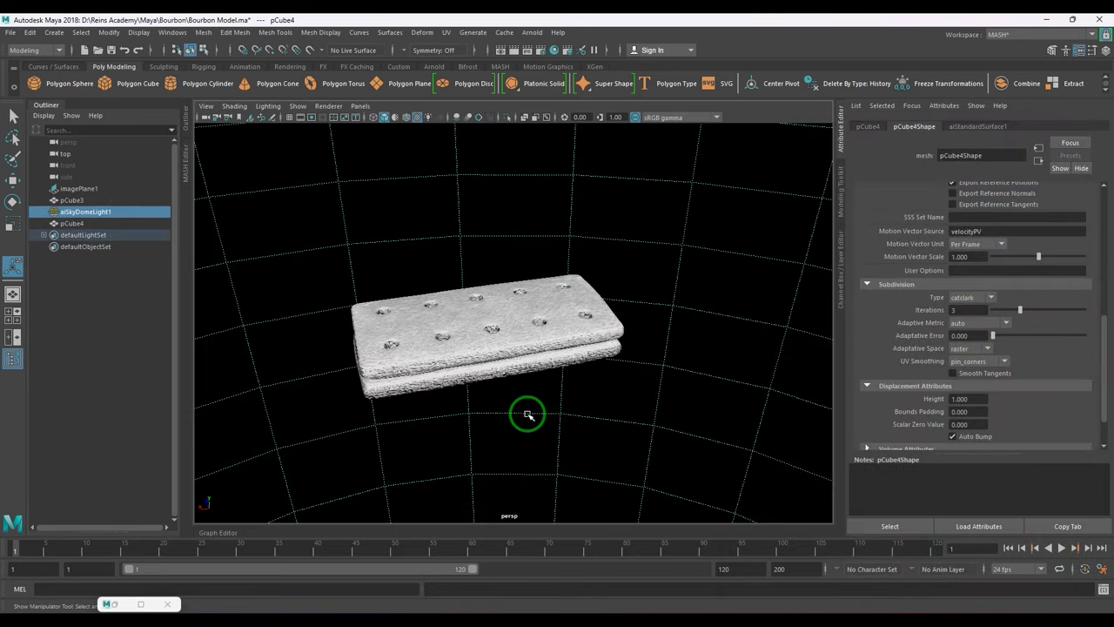
{"action": "key", "text": "space"}
{"action": "key", "text": "space"}
{"action": "scroll", "coordinate": [585, 406], "scroll_direction": "down", "scroll_amount": 10}
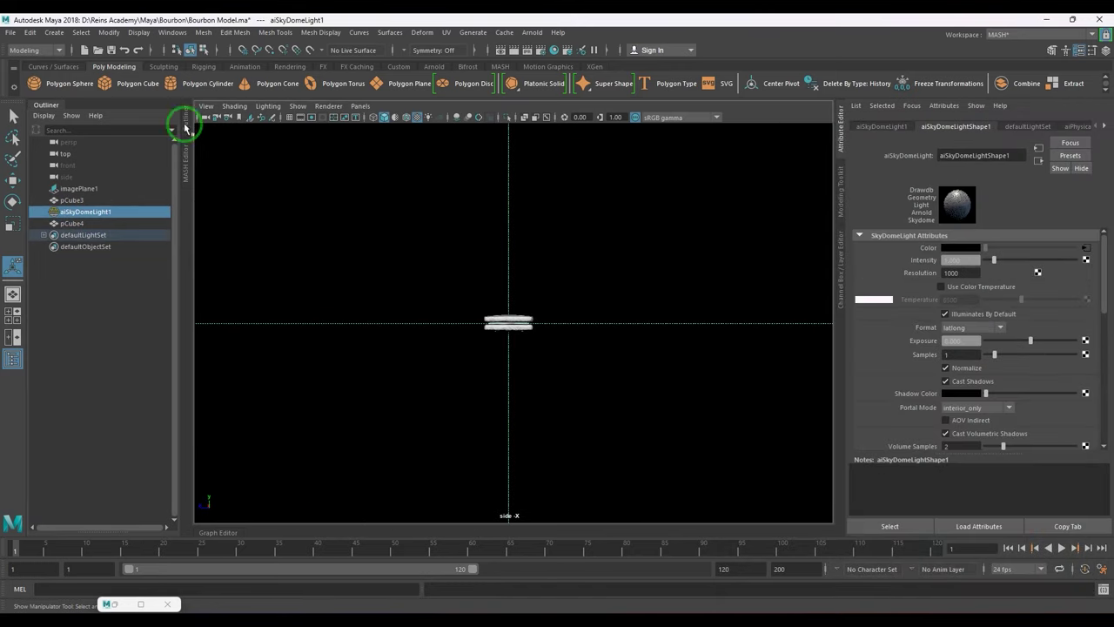
{"action": "left_click", "coordinate": [54, 32]}
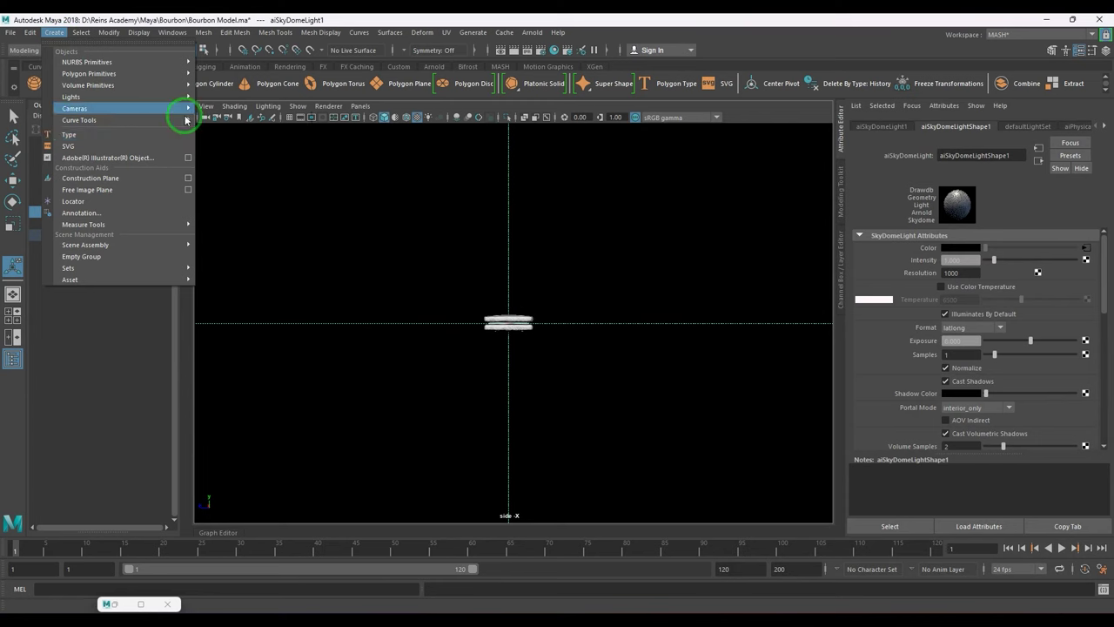
{"action": "mouse_move", "coordinate": [185, 120]}
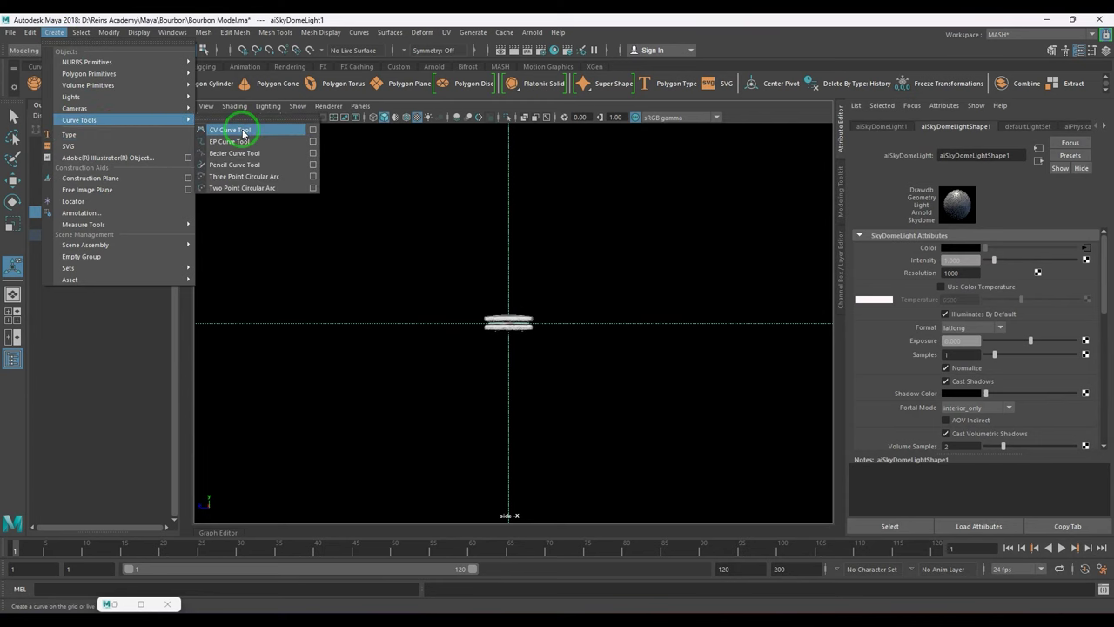
{"action": "left_click", "coordinate": [311, 129]}
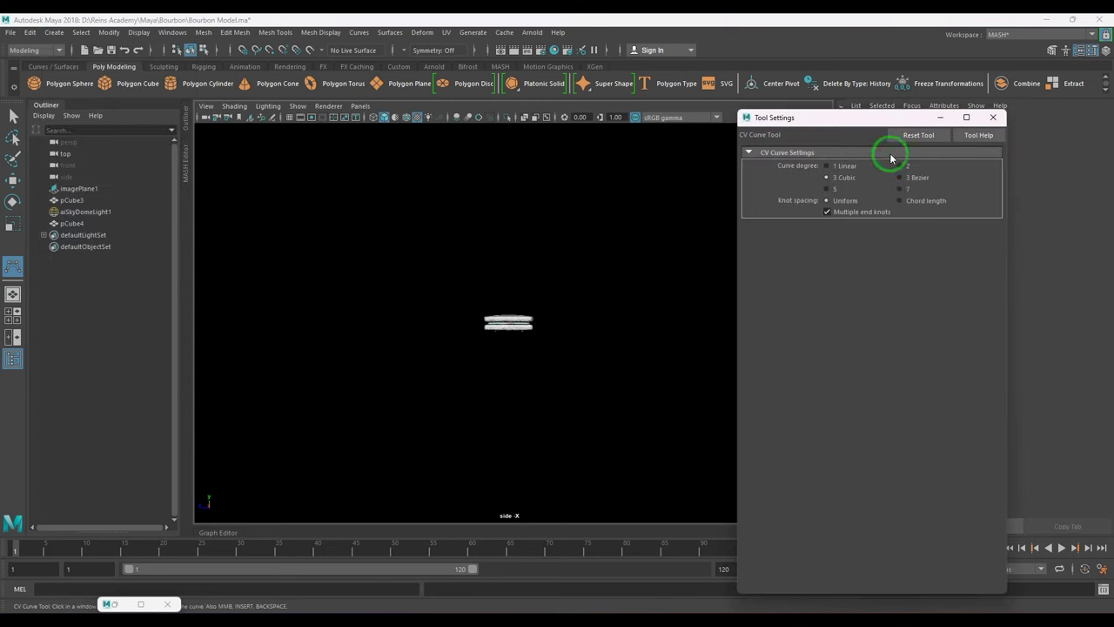
{"action": "left_click", "coordinate": [993, 117]}
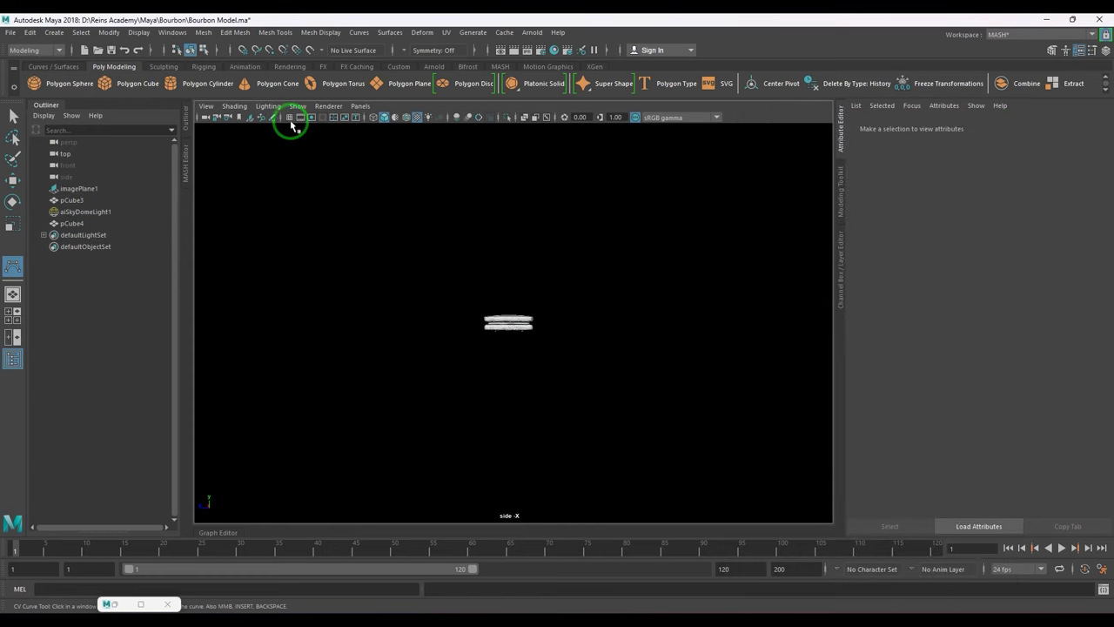
{"action": "left_click", "coordinate": [289, 118]}
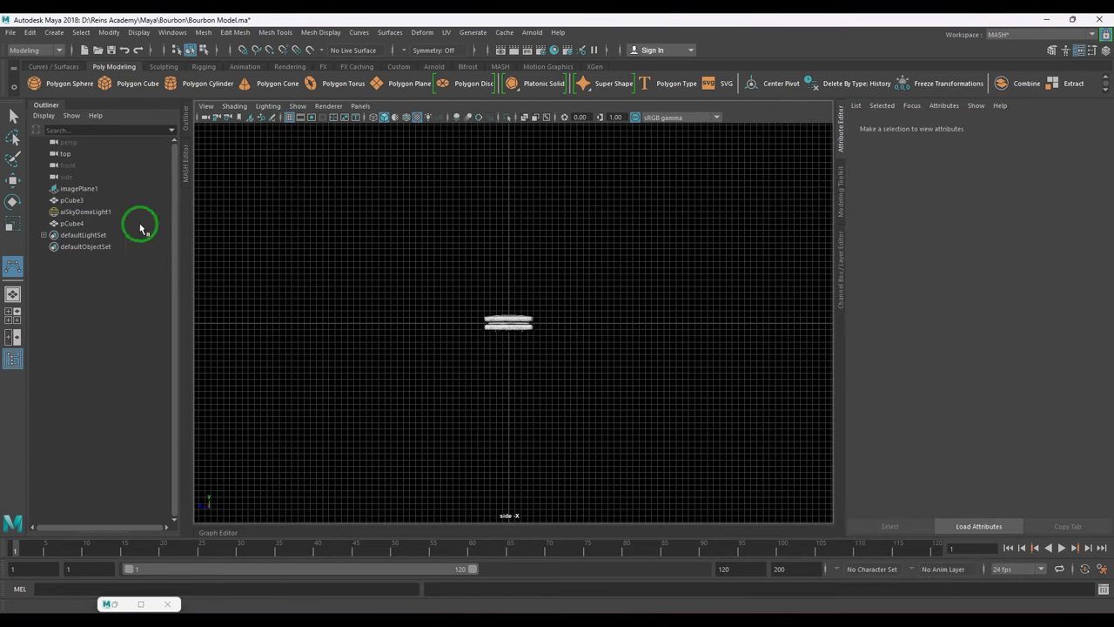
- Select aiSkyDomeLight1 and hide it from the scene
{"action": "left_click", "coordinate": [13, 180]}
{"action": "left_click", "coordinate": [320, 254]}
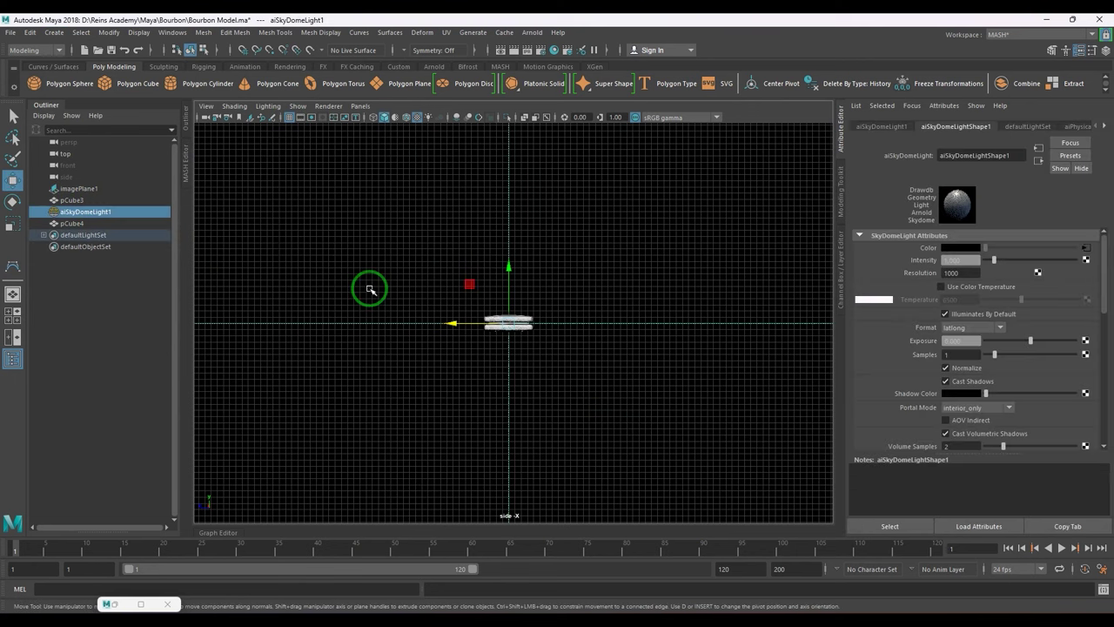
{"action": "key", "text": "ctrl+h"}
{"action": "scroll", "coordinate": [561, 387], "scroll_direction": "up", "scroll_amount": 8}
{"action": "middle_click_drag", "start_coordinate": [557, 386], "coordinate": [552, 339], "text": "alt"}
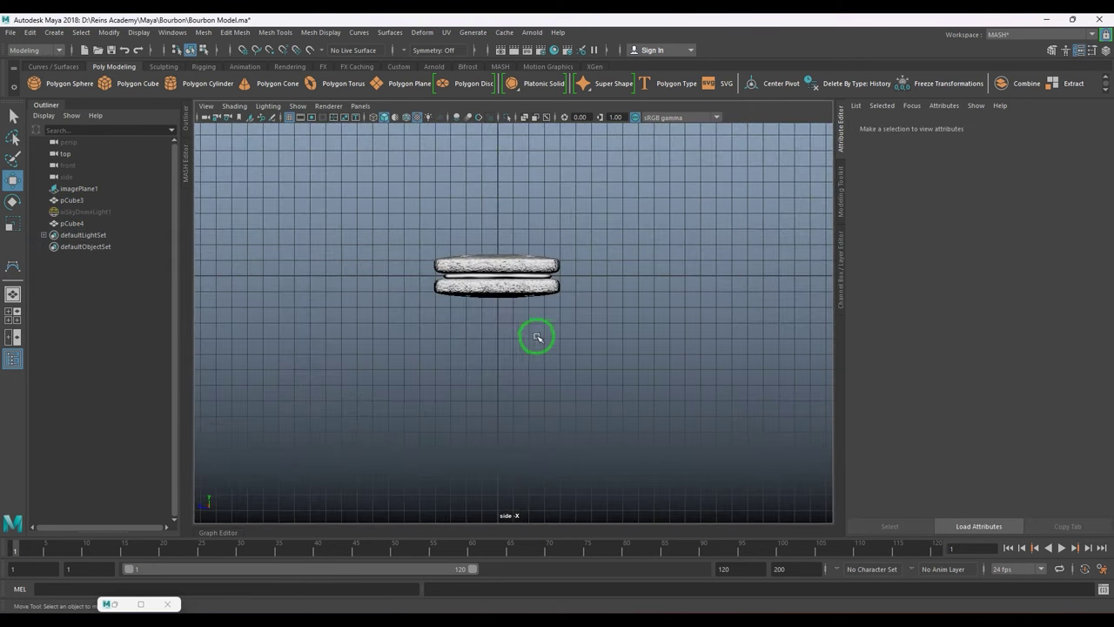
{"action": "scroll", "coordinate": [553, 356], "scroll_direction": "up", "scroll_amount": 1}
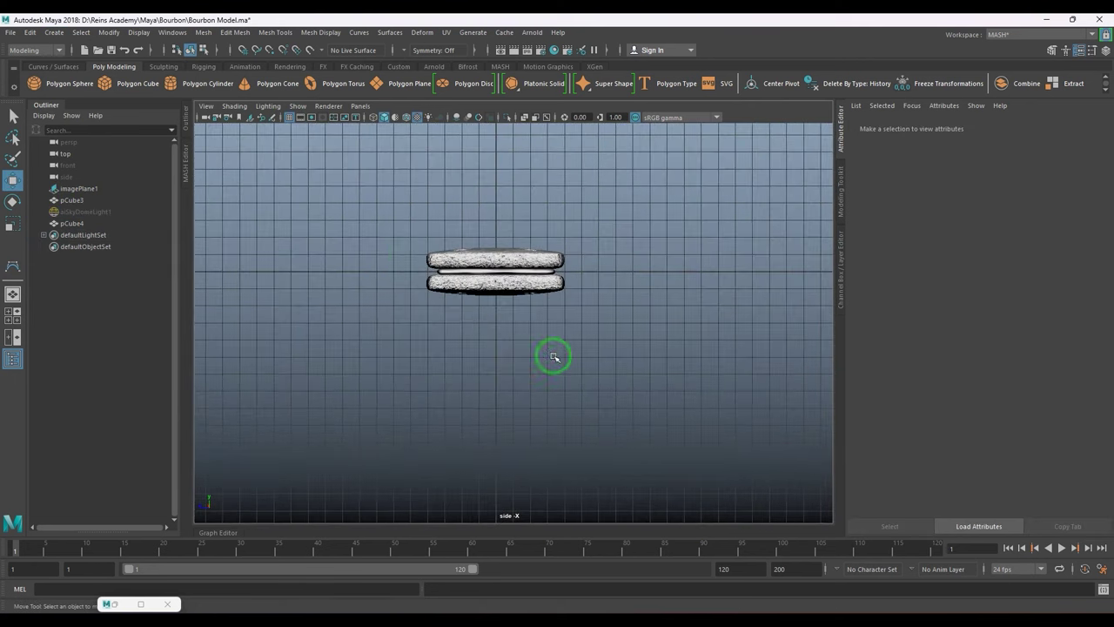
- Activate the CV Curve Tool in the side view and change the viewport background to plain grey
{"action": "left_click", "coordinate": [54, 32]}
{"action": "mouse_move", "coordinate": [88, 120]}
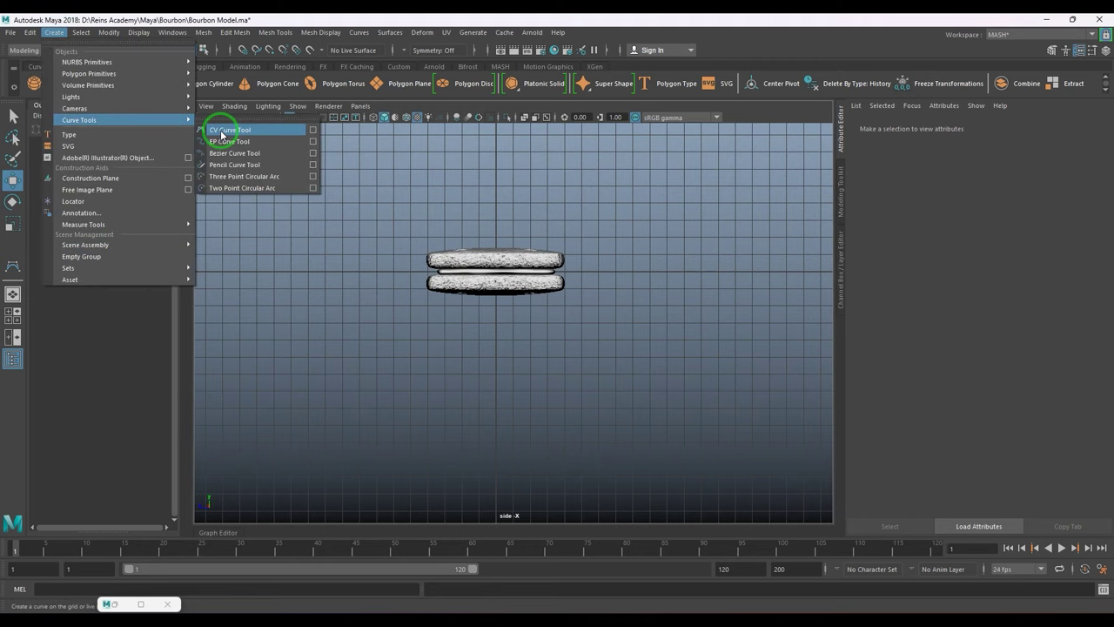
{"action": "left_click", "coordinate": [222, 123]}
{"action": "key", "text": "alt+b"}
{"action": "key", "text": "alt+b"}
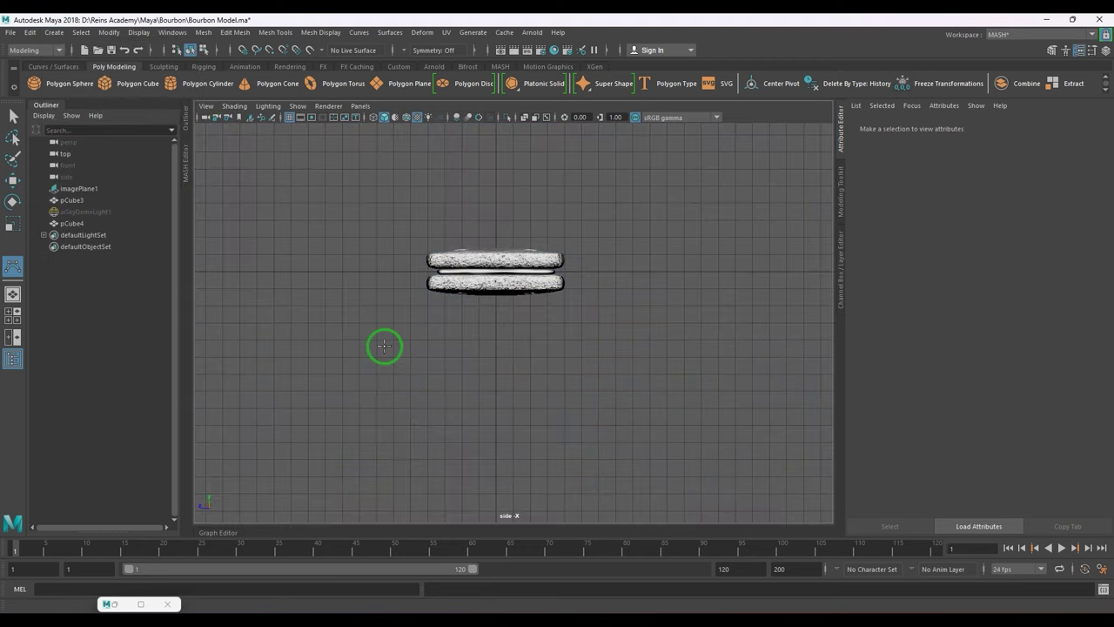
{"action": "scroll", "coordinate": [508, 340], "scroll_direction": "up", "scroll_amount": 2}
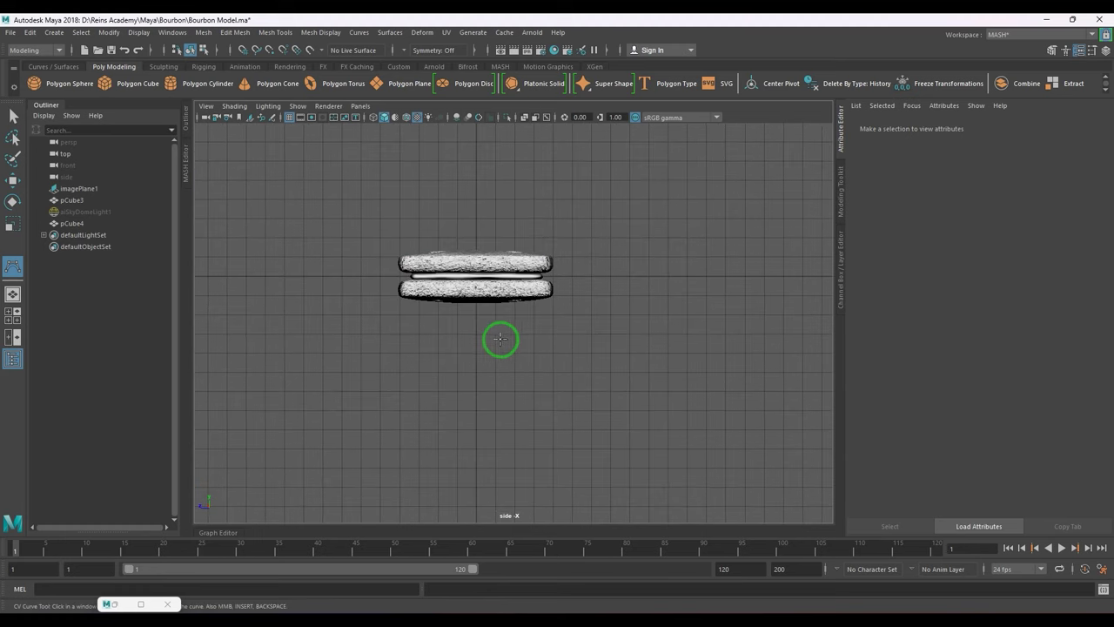
- Draw the plate's upper profile with CV points from below the biscuit's centre outwards, rising into a thin flared rim and turning back underneath
{"action": "left_click", "coordinate": [477, 314]}
{"action": "scroll", "coordinate": [480, 316], "scroll_direction": "down", "scroll_amount": 2}
{"action": "left_click", "coordinate": [608, 324]}
{"action": "middle_click_drag", "start_coordinate": [604, 353], "coordinate": [430, 373], "text": "alt"}
{"action": "left_click", "coordinate": [512, 343]}
{"action": "left_click", "coordinate": [572, 332]}
{"action": "left_click", "coordinate": [610, 293]}
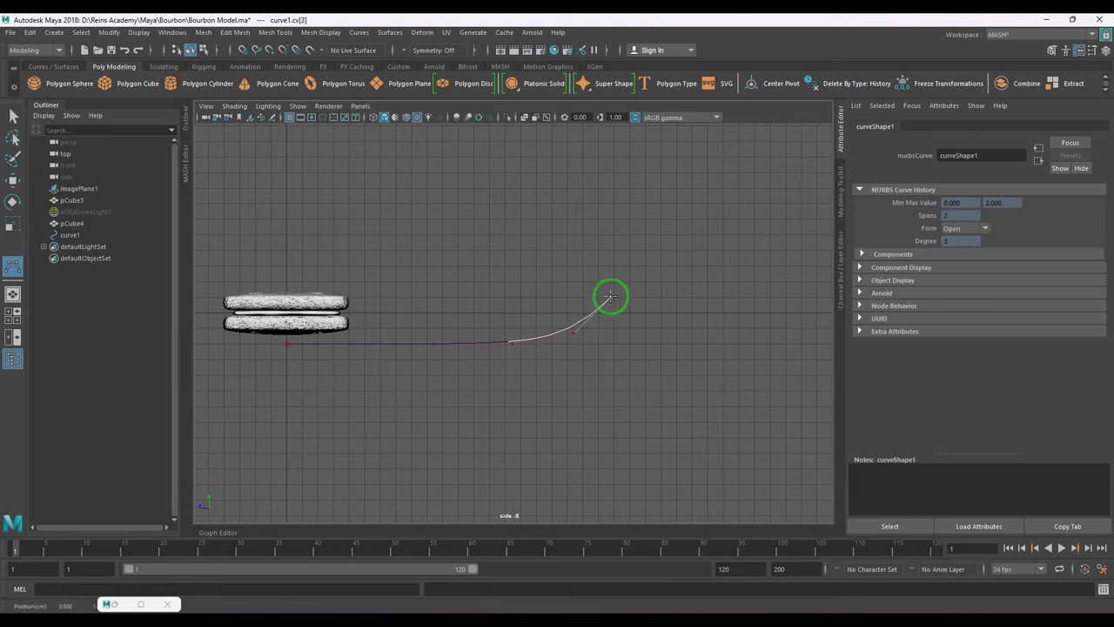
{"action": "left_click", "coordinate": [615, 283]}
{"action": "left_click", "coordinate": [683, 268]}
{"action": "left_click", "coordinate": [689, 272]}
{"action": "left_click", "coordinate": [655, 287]}
{"action": "left_click", "coordinate": [631, 288]}
{"action": "left_click", "coordinate": [617, 304]}
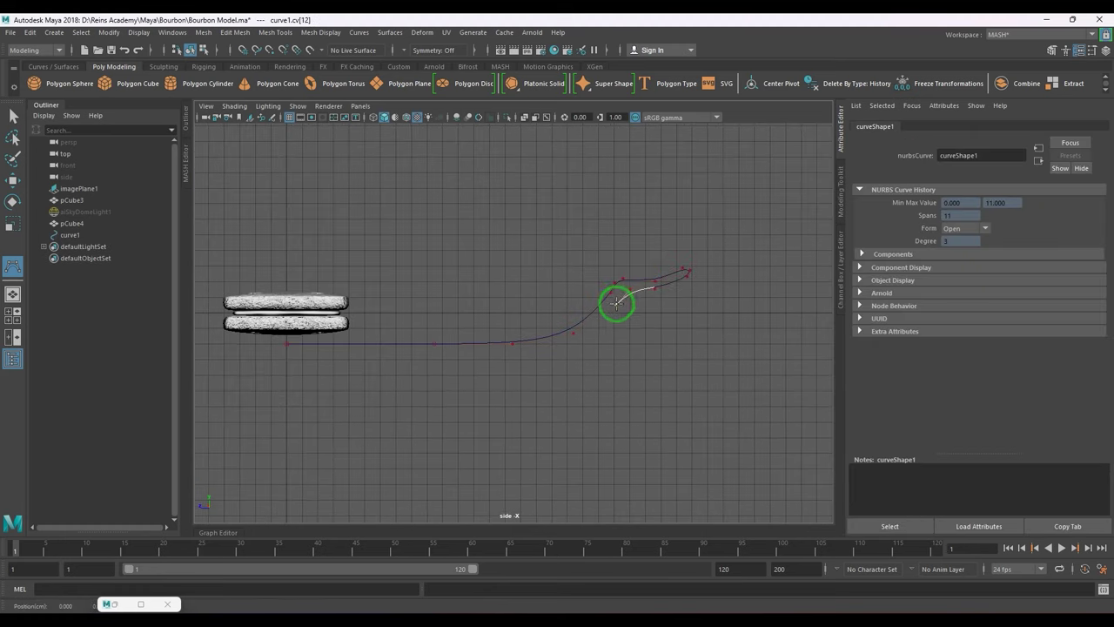
- Continue the profile down the plate's outside, around a small foot and back to the centre line, and finish the curve
{"action": "left_click", "coordinate": [604, 343]}
{"action": "left_click", "coordinate": [568, 373]}
{"action": "left_click", "coordinate": [575, 384]}
{"action": "left_click", "coordinate": [565, 383]}
{"action": "left_click", "coordinate": [552, 370]}
{"action": "left_click", "coordinate": [515, 365]}
{"action": "left_click", "coordinate": [385, 363]}
{"action": "left_click", "coordinate": [321, 370]}
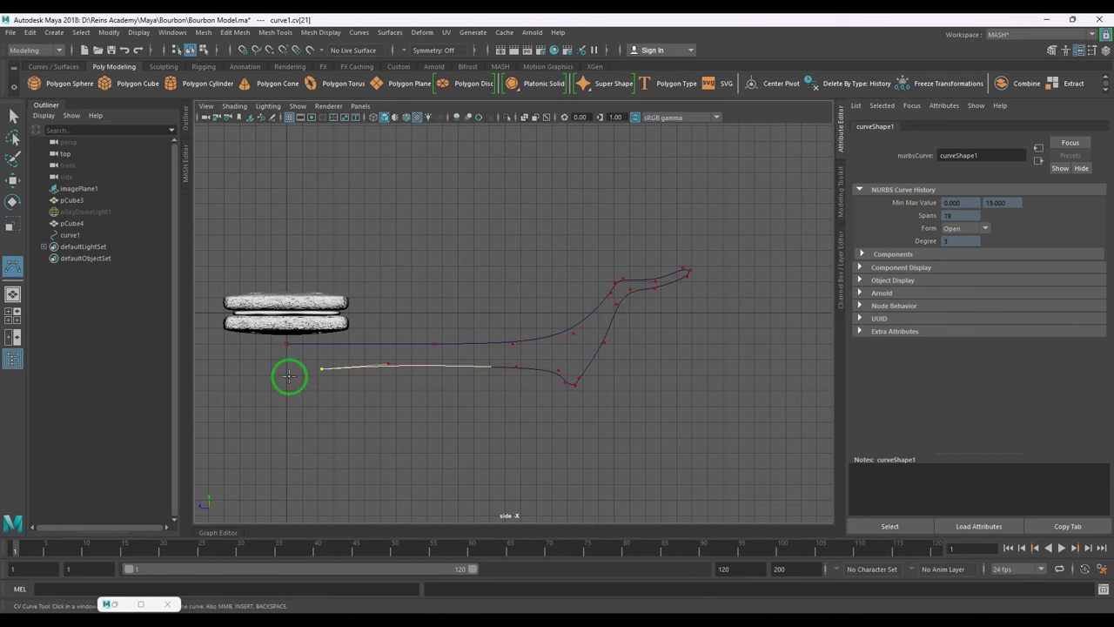
{"action": "left_click", "coordinate": [287, 376]}
{"action": "key", "text": "Return"}
- In the perspective view, open the Revolve options for curve1 and set the output geometry to Polygons
{"action": "key", "text": "space"}
{"action": "left_click_drag", "start_coordinate": [425, 414], "coordinate": [711, 393]}
{"action": "scroll", "coordinate": [710, 393], "scroll_direction": "down", "scroll_amount": 4}
{"action": "middle_click_drag", "start_coordinate": [703, 392], "coordinate": [652, 390], "text": "alt"}
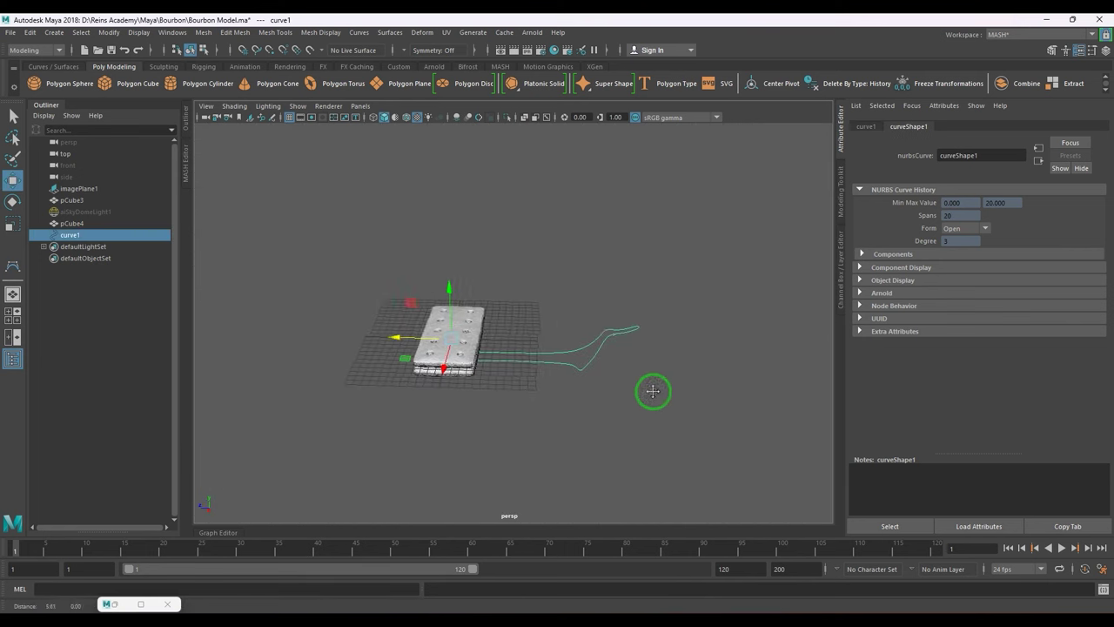
{"action": "scroll", "coordinate": [644, 397], "scroll_direction": "up", "scroll_amount": 2}
{"action": "left_click_drag", "start_coordinate": [636, 401], "coordinate": [659, 383], "text": "alt"}
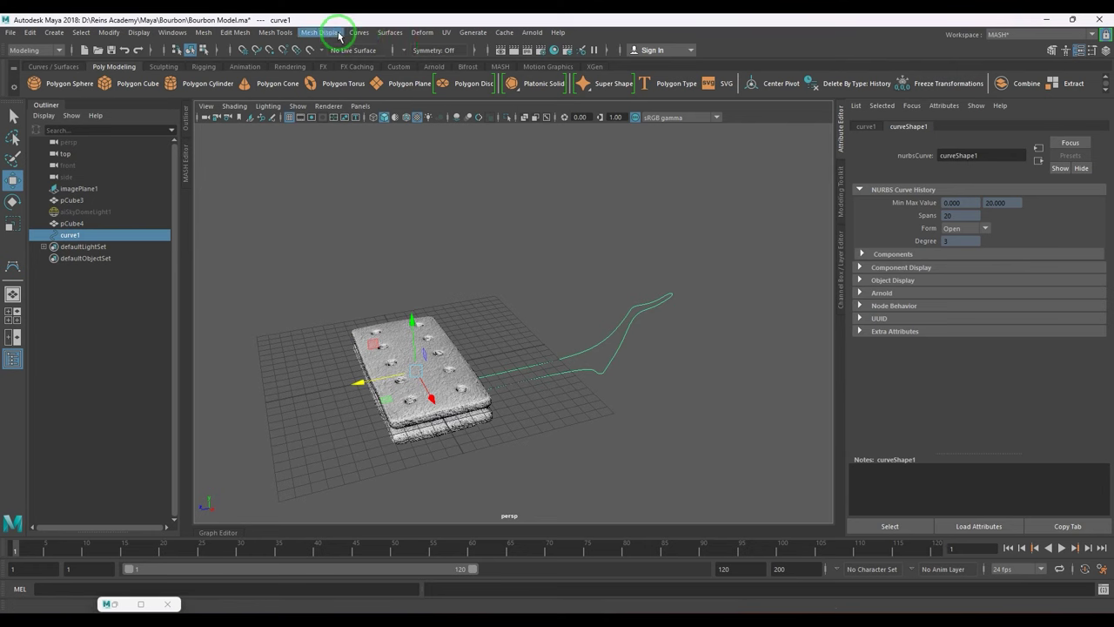
{"action": "left_click", "coordinate": [390, 32]}
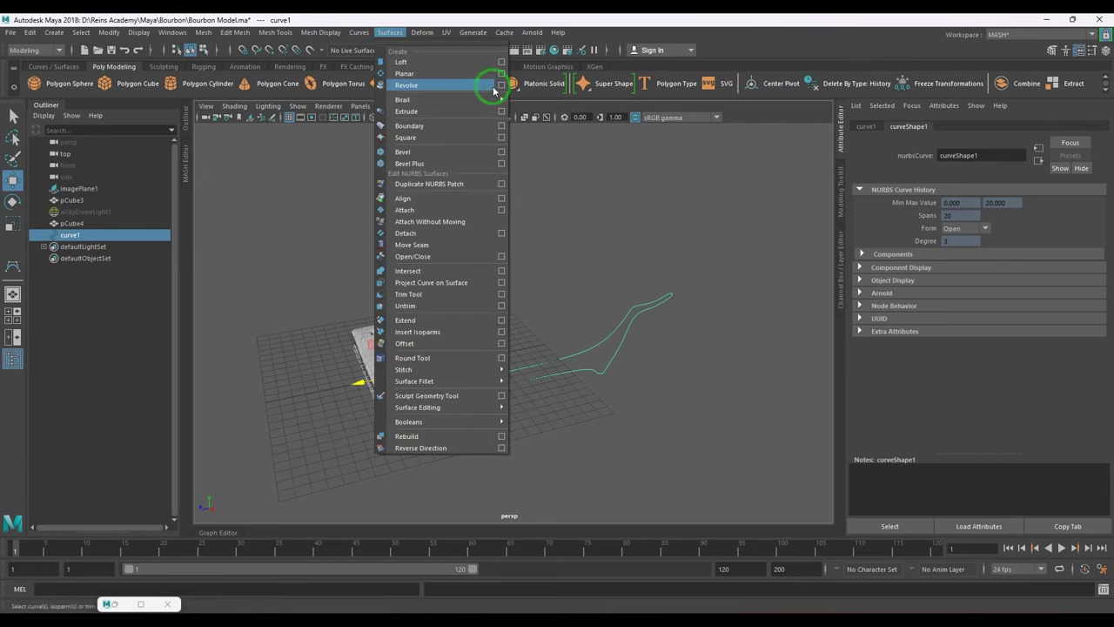
{"action": "left_click", "coordinate": [498, 84]}
{"action": "left_click", "coordinate": [750, 172]}
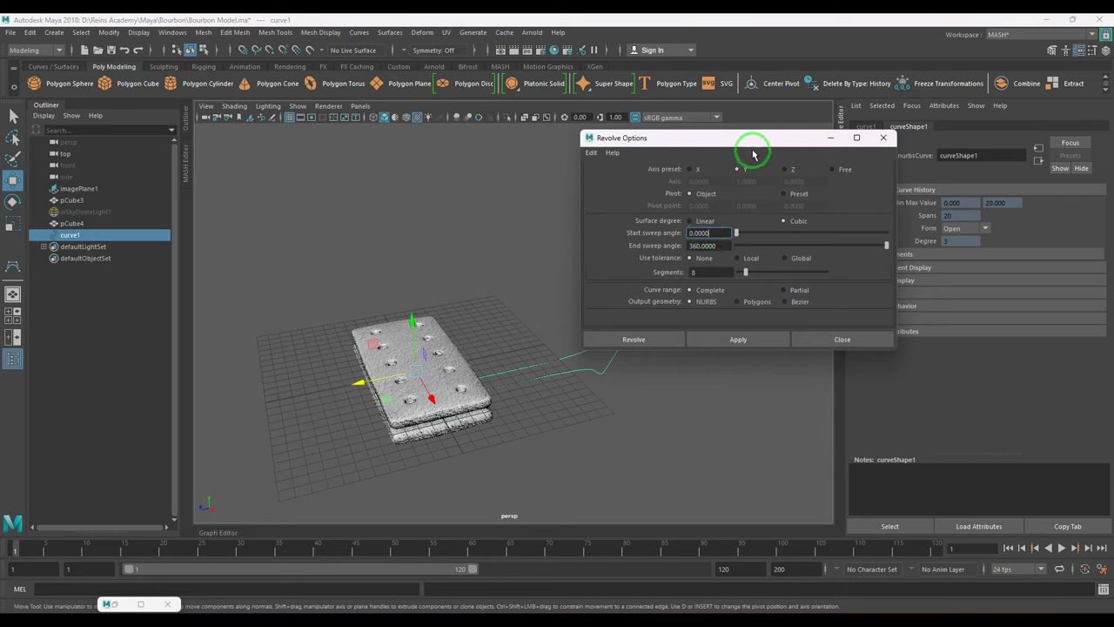
{"action": "left_click_drag", "start_coordinate": [750, 142], "coordinate": [850, 115]}
{"action": "left_click", "coordinate": [861, 280]}
- Revolve the curve as Quads with General tessellation, U and V types Per span # of iso params, and Number U and V at 2
{"action": "scroll", "coordinate": [868, 281], "scroll_direction": "down", "scroll_amount": 4}
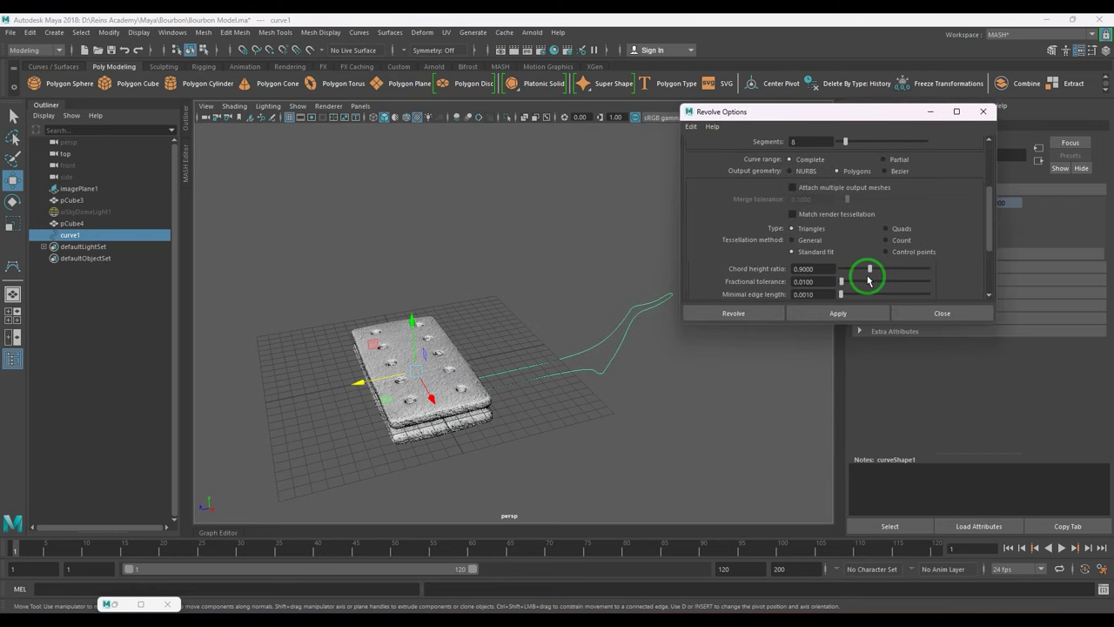
{"action": "left_click", "coordinate": [834, 244]}
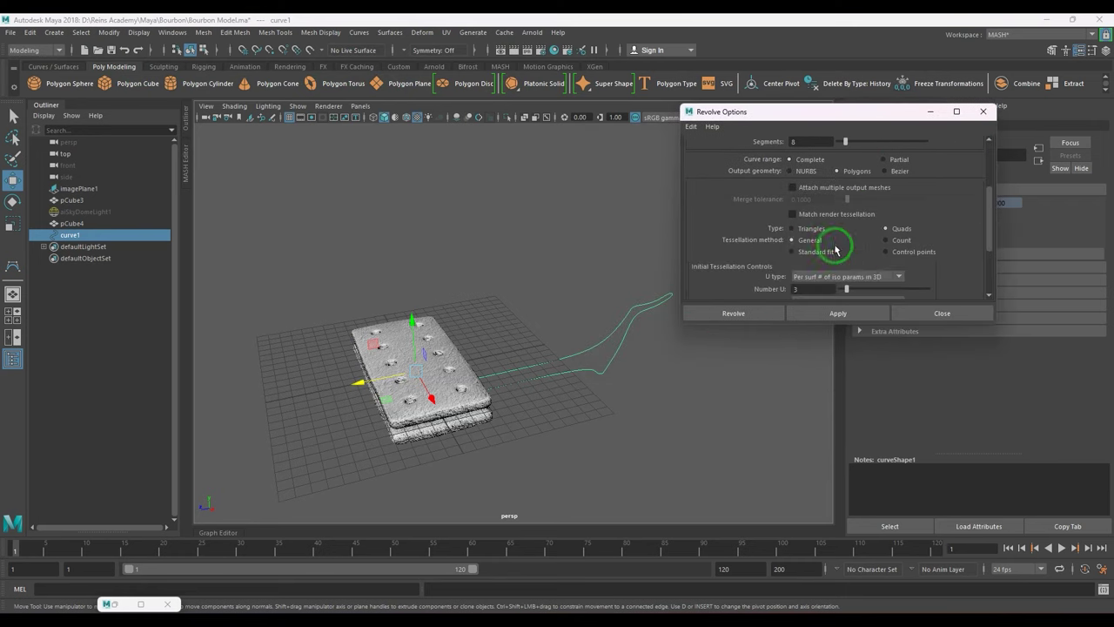
{"action": "left_click", "coordinate": [859, 276]}
{"action": "left_click", "coordinate": [838, 309]}
{"action": "scroll", "coordinate": [828, 291], "scroll_direction": "down", "scroll_amount": 3}
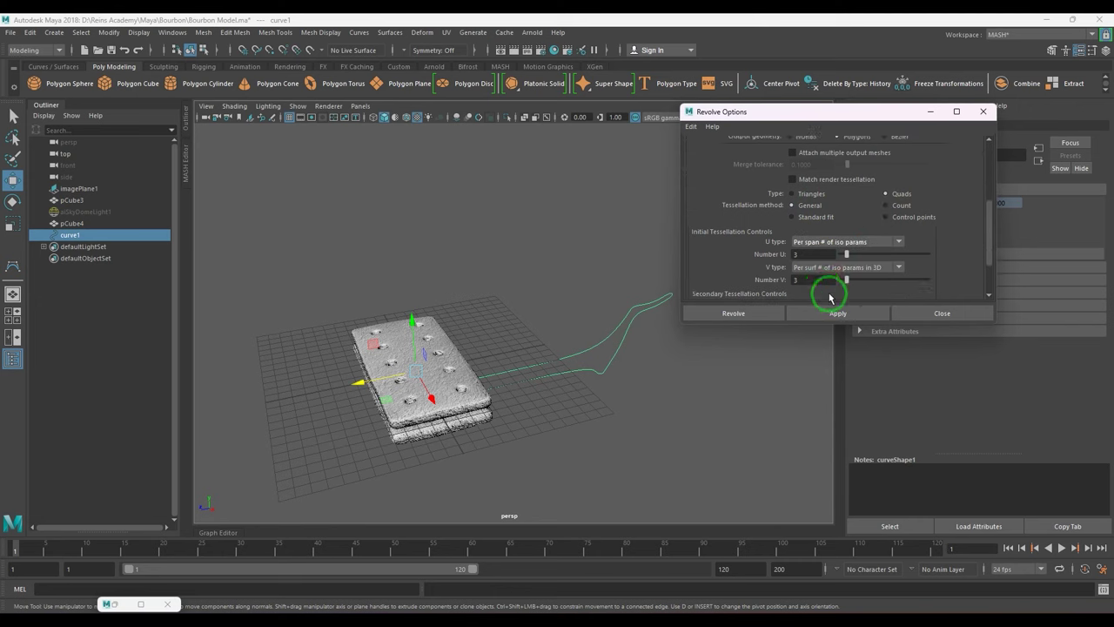
{"action": "left_click", "coordinate": [824, 232]}
{"action": "left_click", "coordinate": [824, 271]}
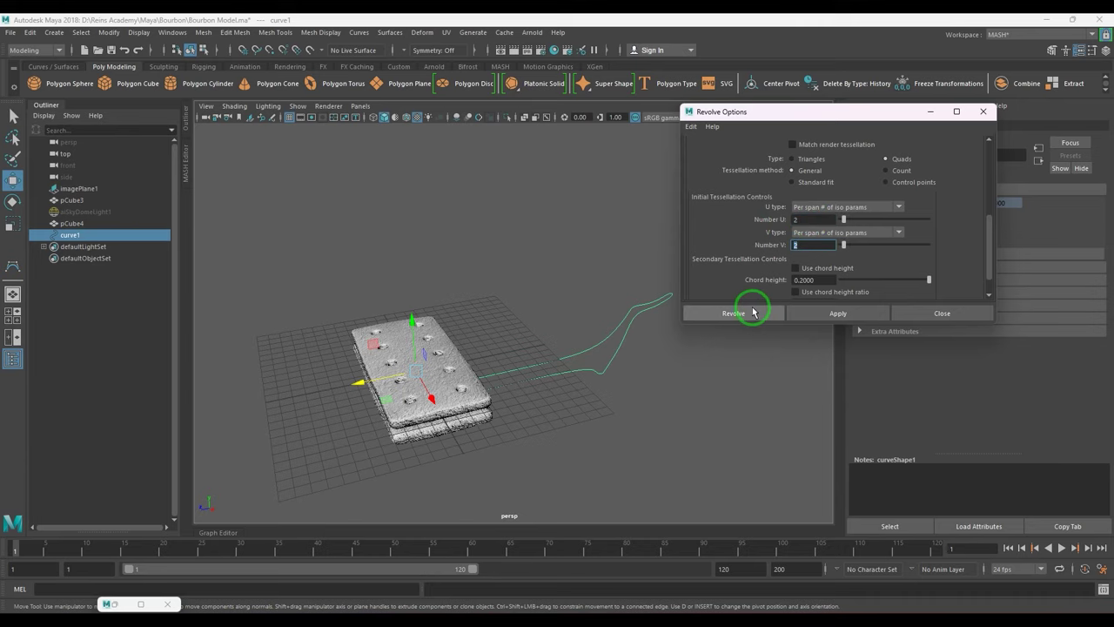
{"action": "left_click", "coordinate": [754, 312]}
- Increase the Sections of the revolved plate surface and select its profile curve curve1
{"action": "left_click_drag", "start_coordinate": [715, 338], "coordinate": [739, 309], "text": "alt"}
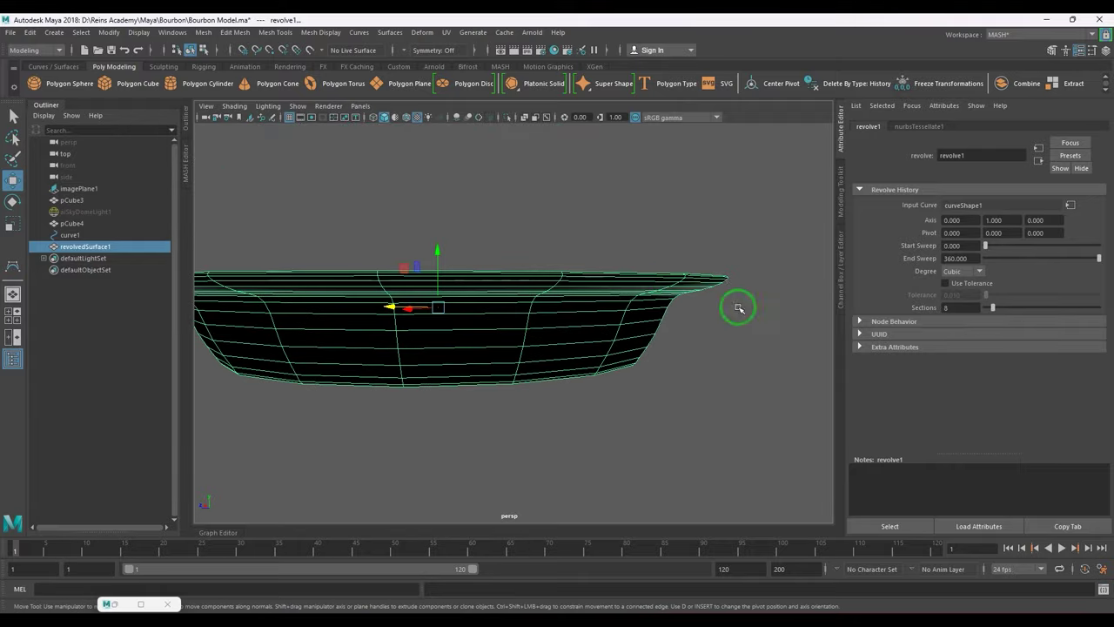
{"action": "left_click_drag", "start_coordinate": [997, 310], "coordinate": [1026, 310]}
{"action": "left_click_drag", "start_coordinate": [670, 296], "coordinate": [698, 359], "text": "alt"}
{"action": "left_click_drag", "start_coordinate": [640, 294], "coordinate": [734, 377]}
{"action": "left_click", "coordinate": [683, 365], "text": "shift"}
{"action": "left_click_drag", "start_coordinate": [662, 334], "coordinate": [663, 337], "text": "alt"}
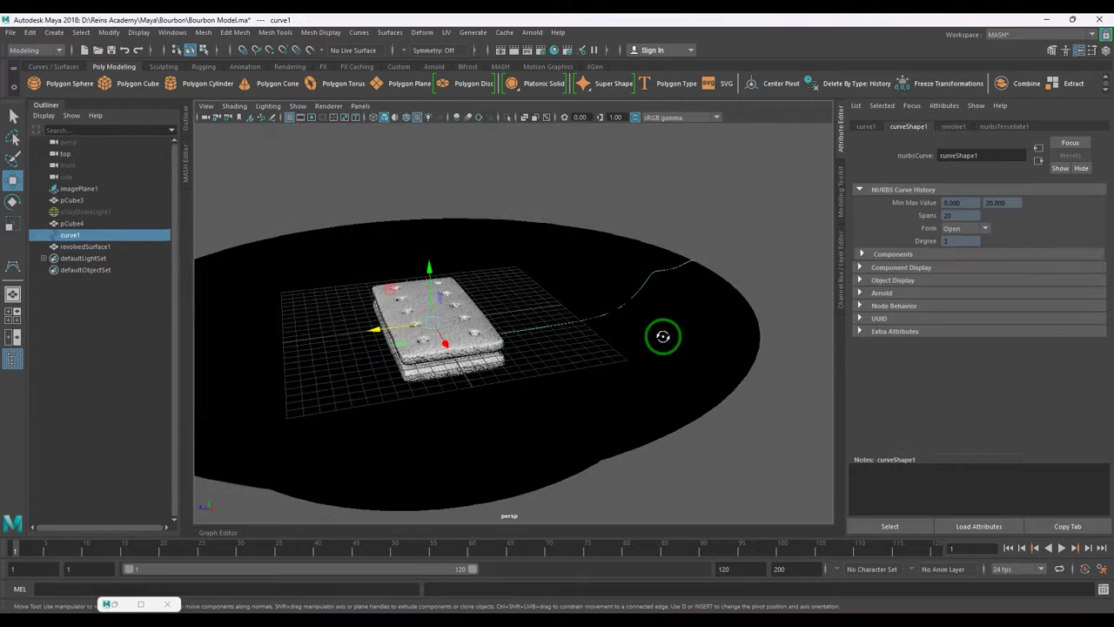
- Reverse the direction of the selected profile curve curve1 so the revolved plate's surface faces outward
{"action": "left_click", "coordinate": [361, 33]}
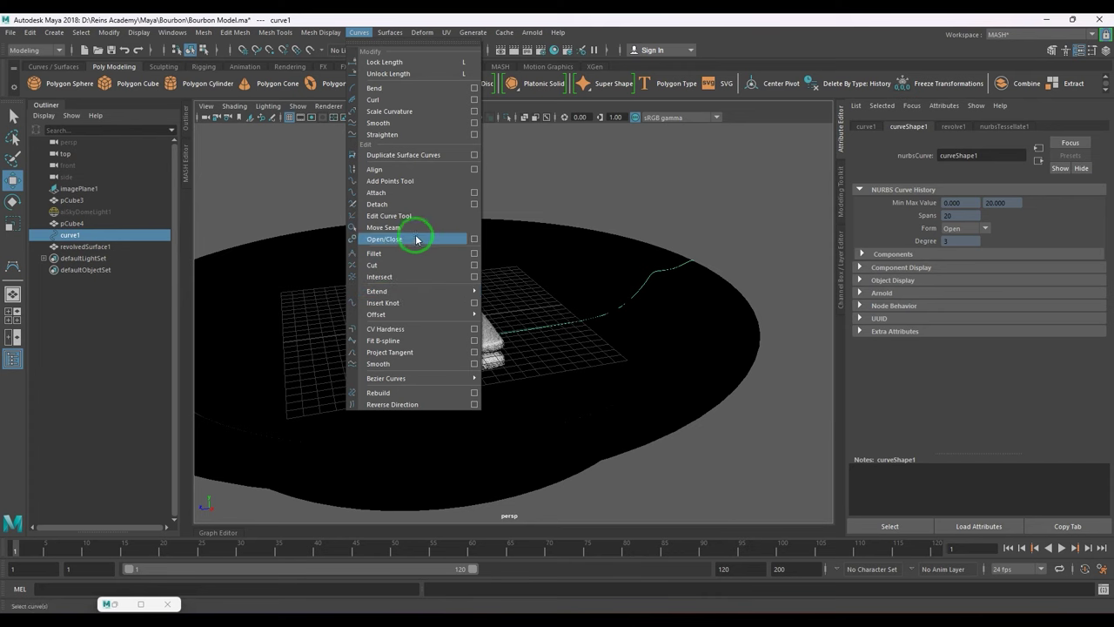
{"action": "left_click", "coordinate": [418, 404]}
{"action": "left_click", "coordinate": [819, 433]}
{"action": "left_click_drag", "start_coordinate": [819, 432], "coordinate": [612, 348], "text": "alt"}
{"action": "left_click", "coordinate": [569, 365]}
{"action": "left_click", "coordinate": [564, 378]}
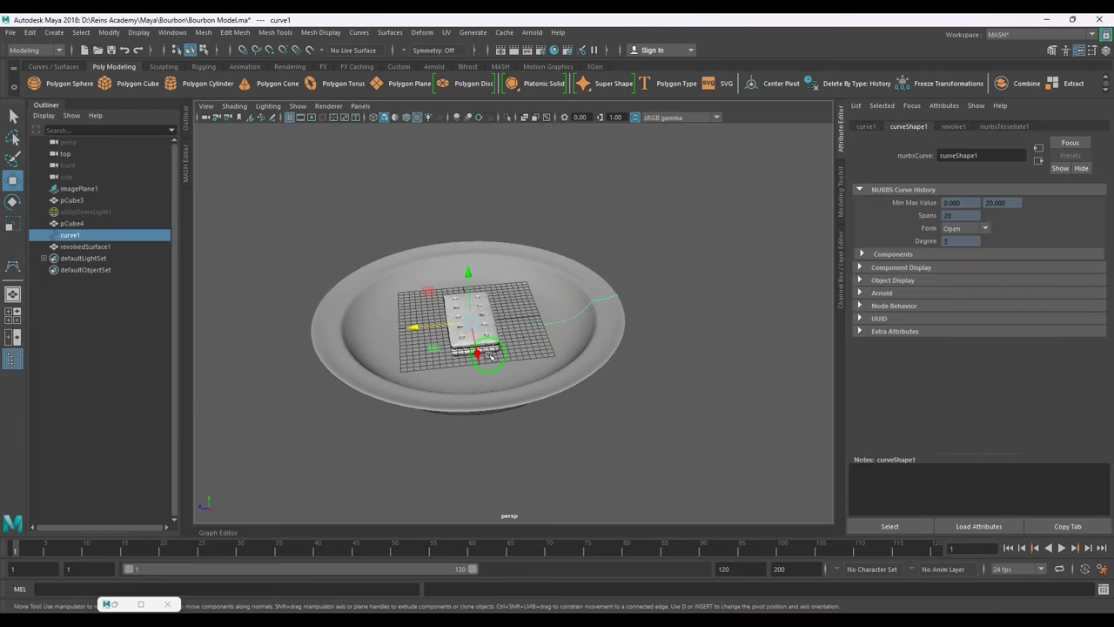
- Scale curve1 outward along the plate's radius to widen the plate, and hide the viewport grid
{"action": "key", "text": "r"}
{"action": "scroll", "coordinate": [475, 356], "scroll_direction": "up", "scroll_amount": 4}
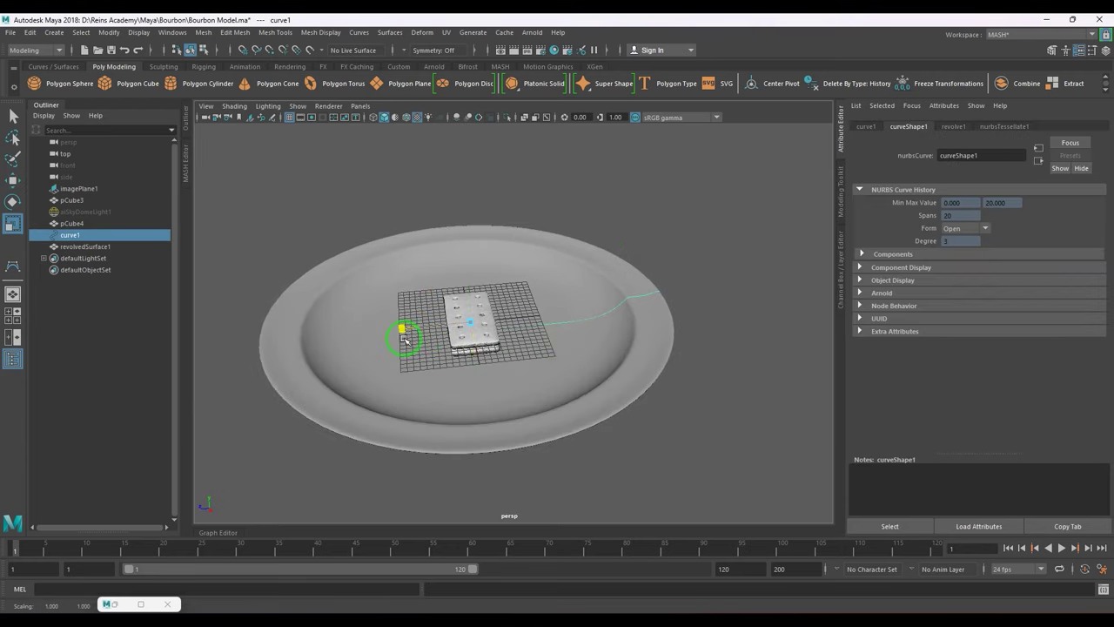
{"action": "left_click_drag", "start_coordinate": [476, 356], "coordinate": [416, 336], "text": "alt"}
{"action": "left_click_drag", "start_coordinate": [496, 363], "coordinate": [315, 182], "text": "alt"}
{"action": "left_click", "coordinate": [291, 121]}
{"action": "left_click_drag", "start_coordinate": [532, 364], "coordinate": [480, 346], "text": "alt"}
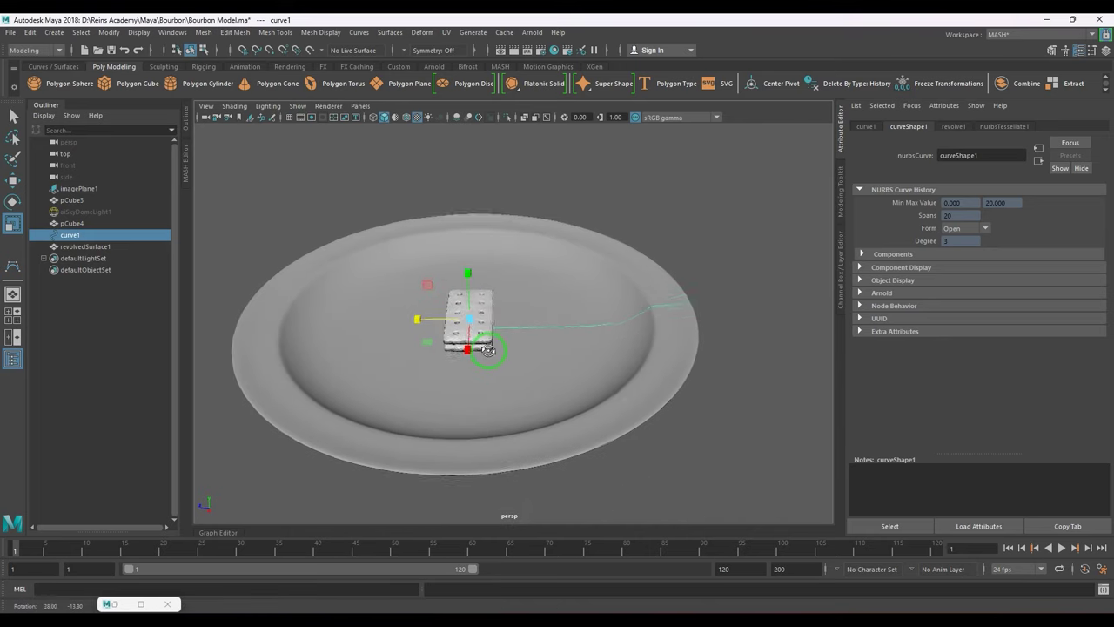
- Assign a new aiStandardSurface material to the revolved plate, revolvedSurface1
{"action": "left_click", "coordinate": [674, 398]}
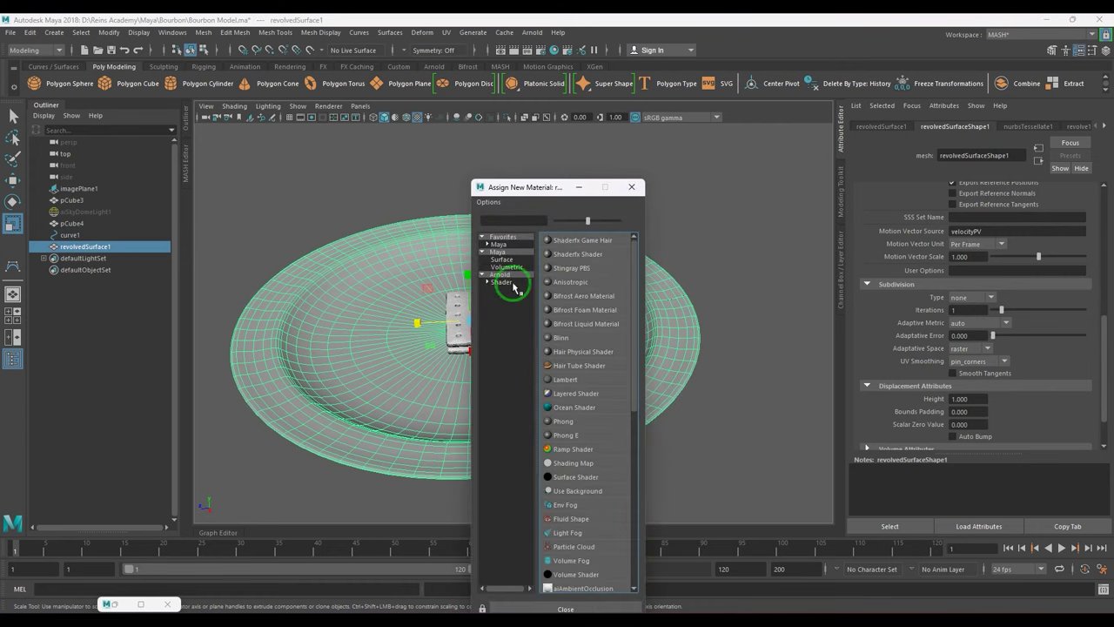
{"action": "left_click", "coordinate": [513, 284]}
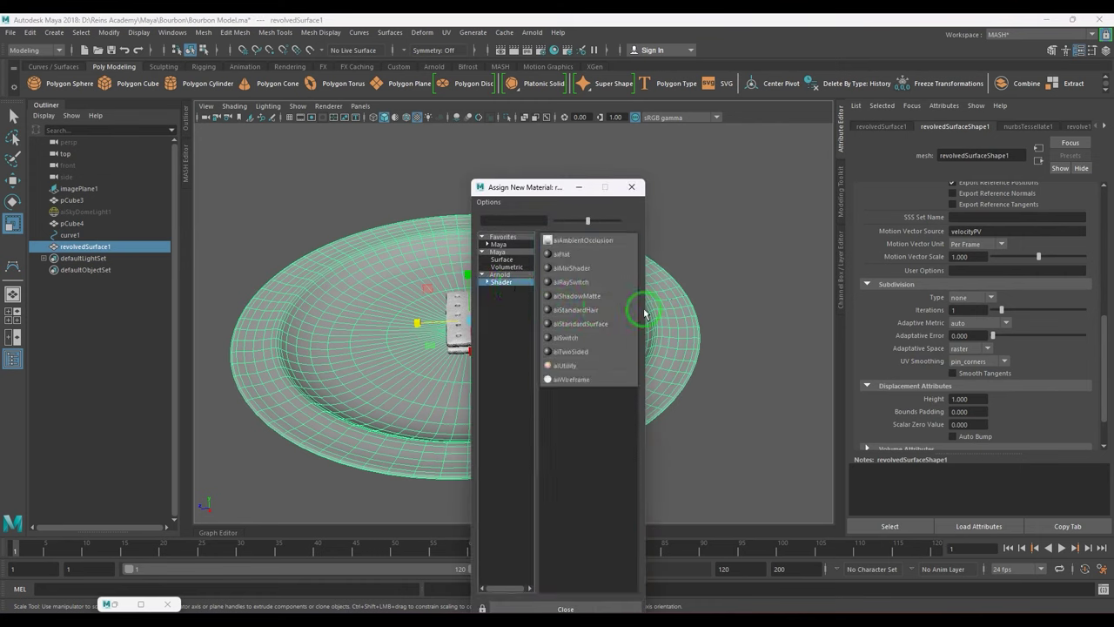
{"action": "left_click", "coordinate": [574, 325]}
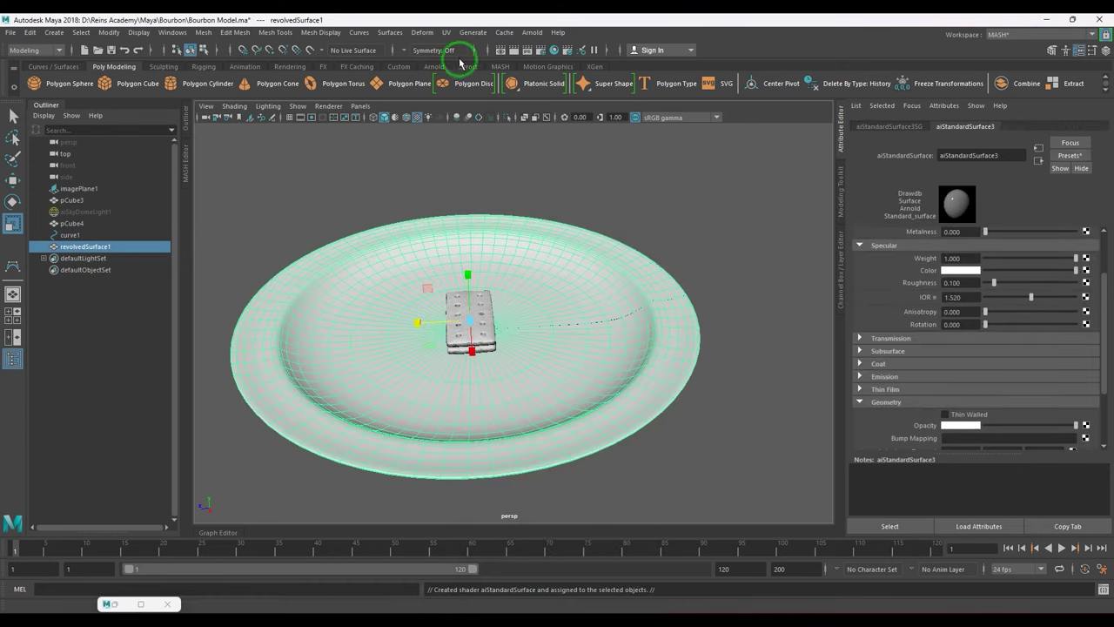
- Open the Arnold RenderView, start a render and frame the whole plate in the perspective view
{"action": "left_click", "coordinate": [531, 34]}
{"action": "left_click", "coordinate": [550, 67]}
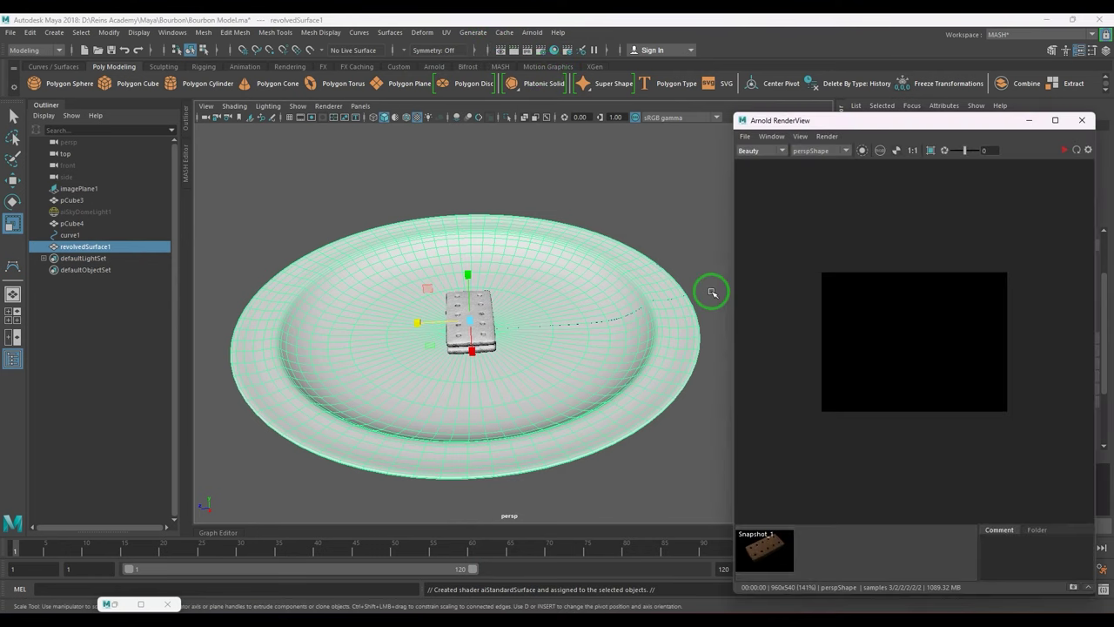
{"action": "left_click", "coordinate": [1064, 149]}
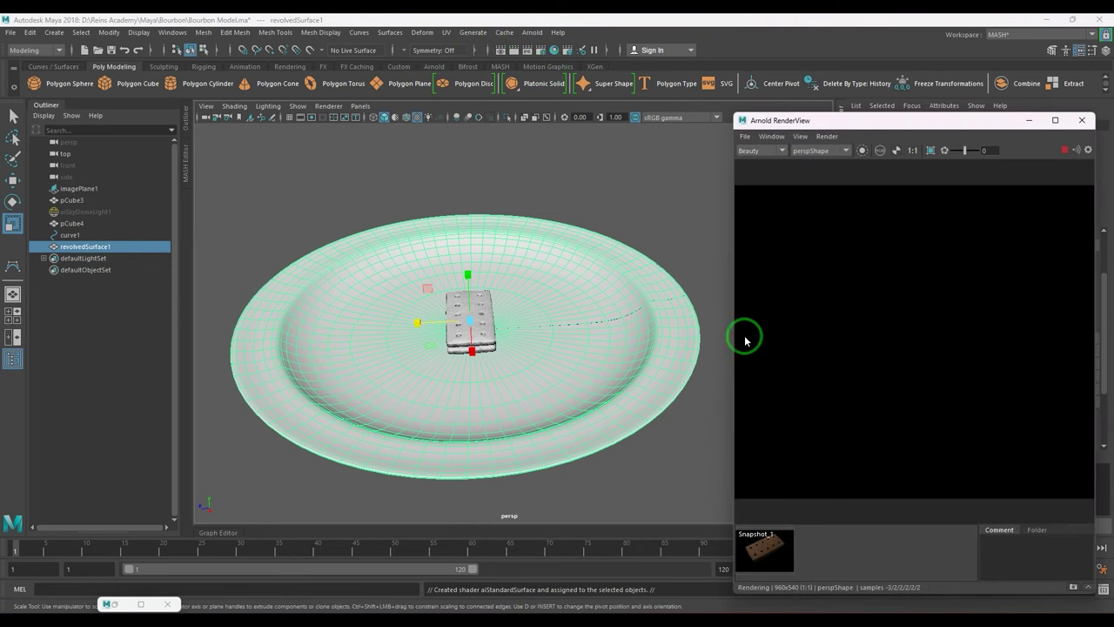
{"action": "left_click_drag", "start_coordinate": [481, 351], "coordinate": [452, 370], "text": "alt"}
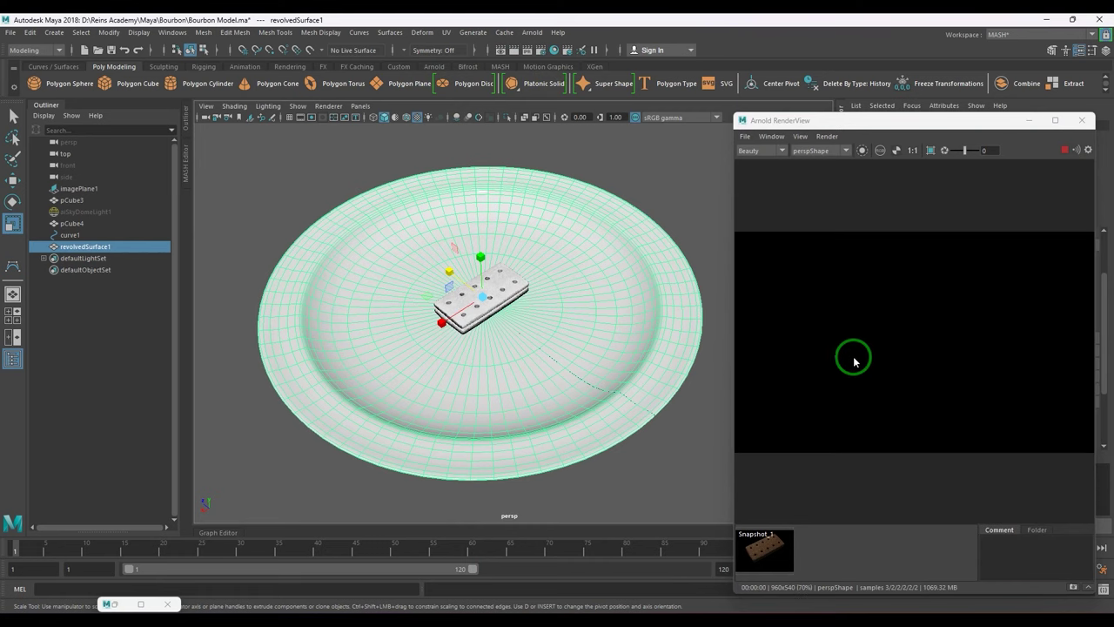
- Unhide aiSkyDomeLight1 and run the Arnold render again
{"action": "left_click", "coordinate": [66, 336]}
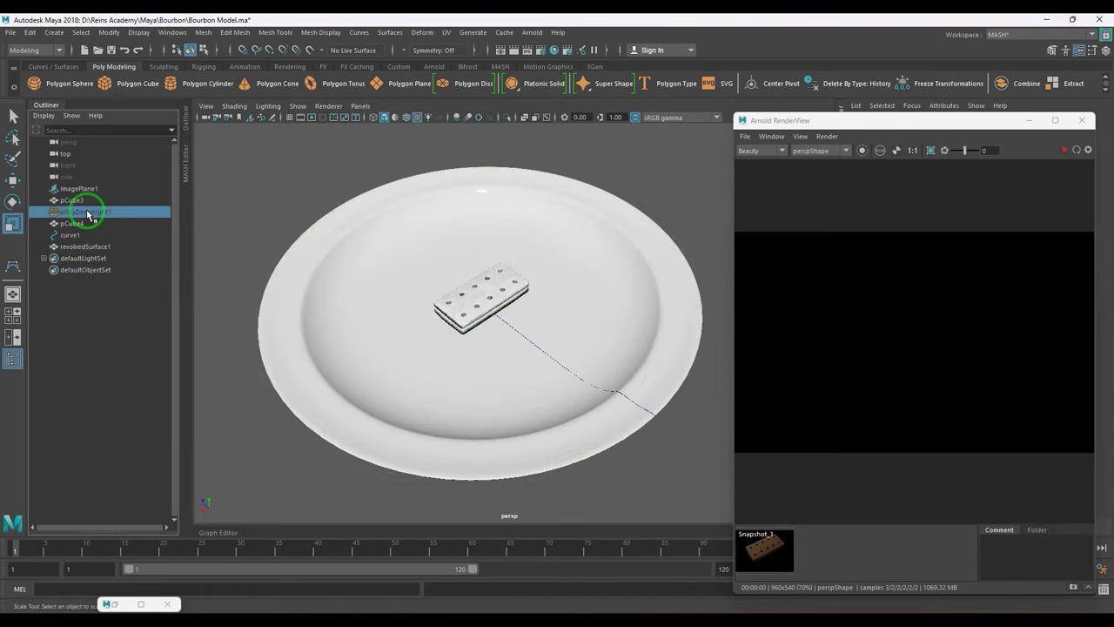
{"action": "key", "text": "shift+h"}
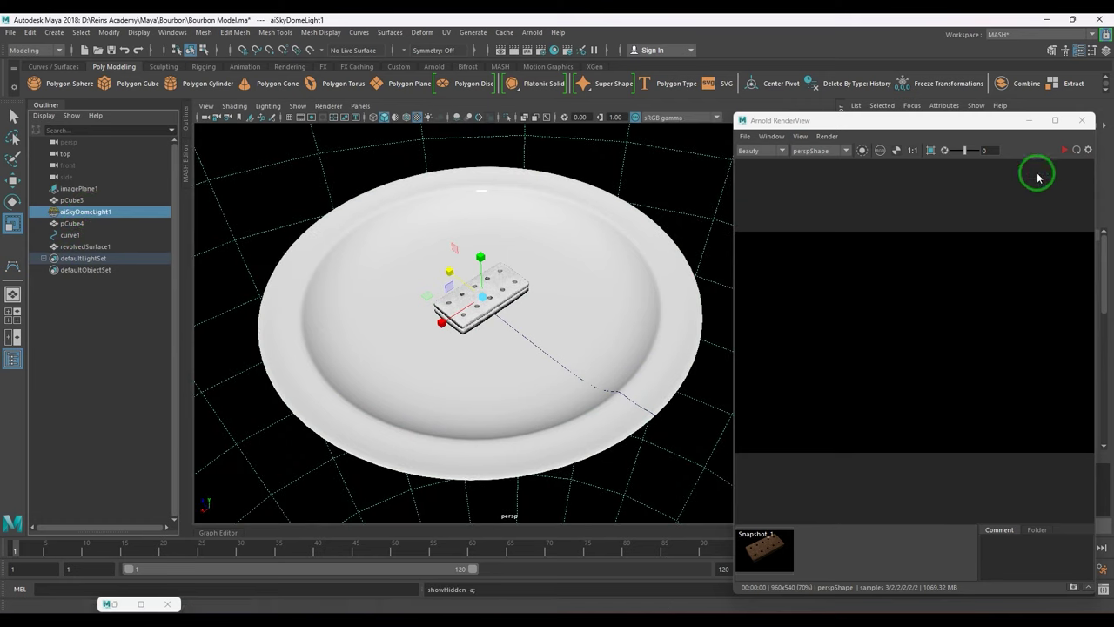
{"action": "left_click", "coordinate": [1070, 151]}
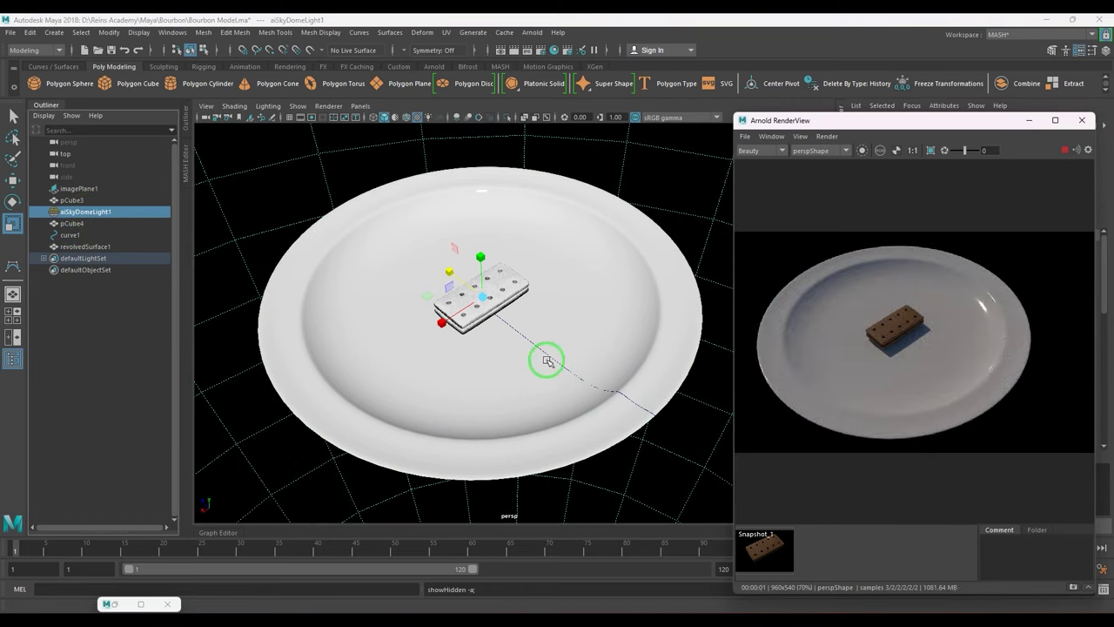
- Examine the rendered biscuit on the plate up close, and stop the render
{"action": "scroll", "coordinate": [496, 320], "scroll_direction": "up", "scroll_amount": 6}
{"action": "middle_click_drag", "start_coordinate": [500, 314], "coordinate": [570, 384], "text": "alt"}
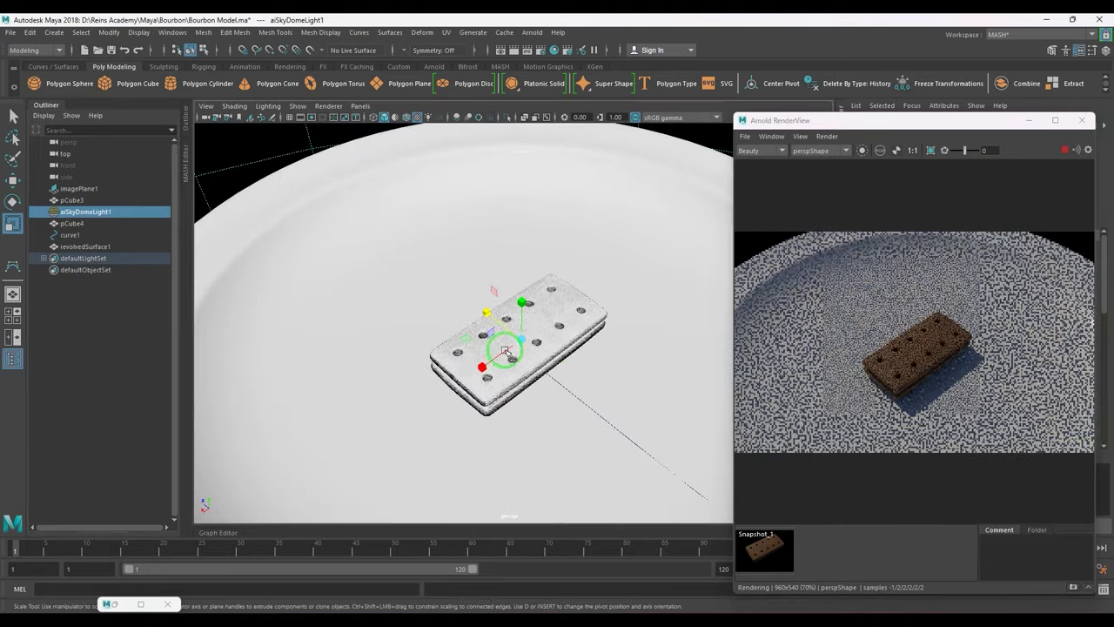
{"action": "scroll", "coordinate": [614, 402], "scroll_direction": "up", "scroll_amount": 4}
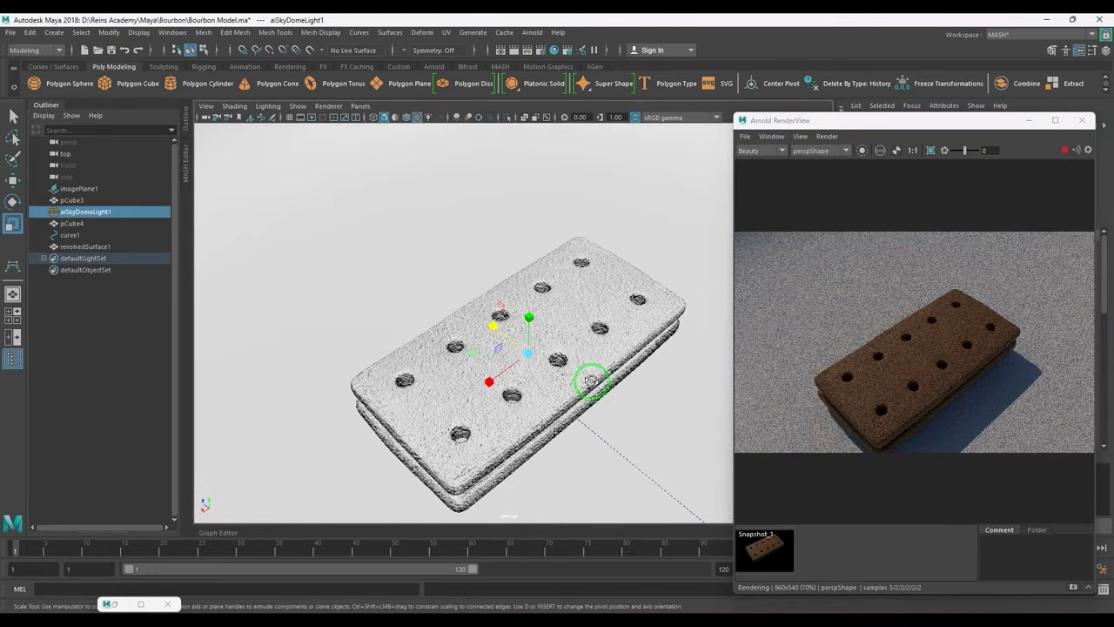
{"action": "left_click_drag", "start_coordinate": [591, 381], "coordinate": [592, 383], "text": "alt"}
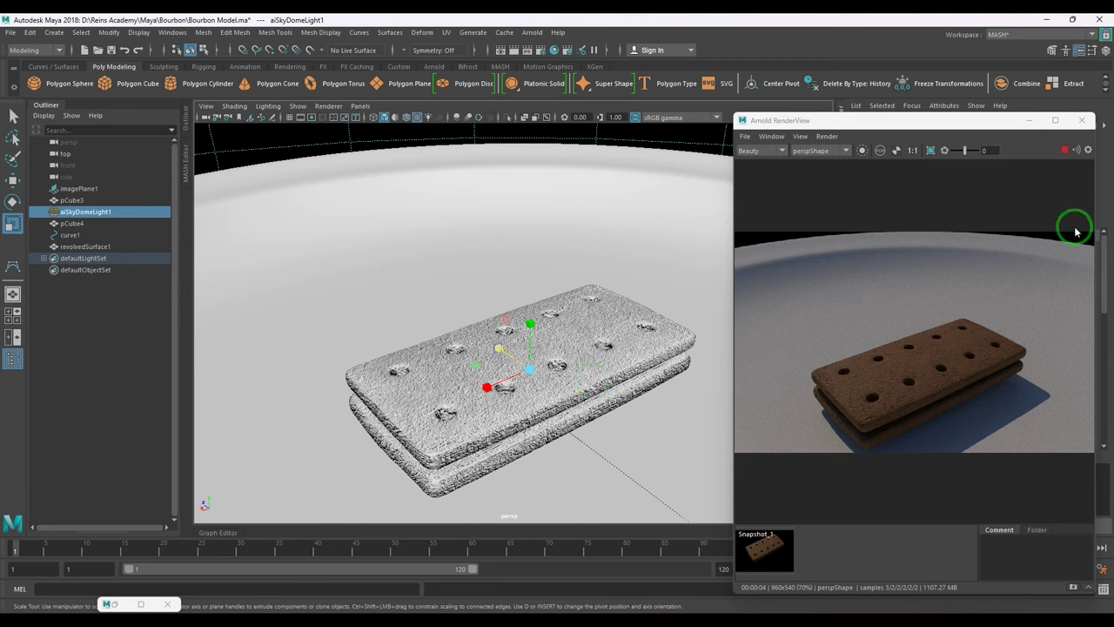
{"action": "left_click", "coordinate": [1066, 153]}
- Select the biscuit's two meshes, pCube3 and pCube4, and group them
{"action": "scroll", "coordinate": [421, 311], "scroll_direction": "down", "scroll_amount": 4}
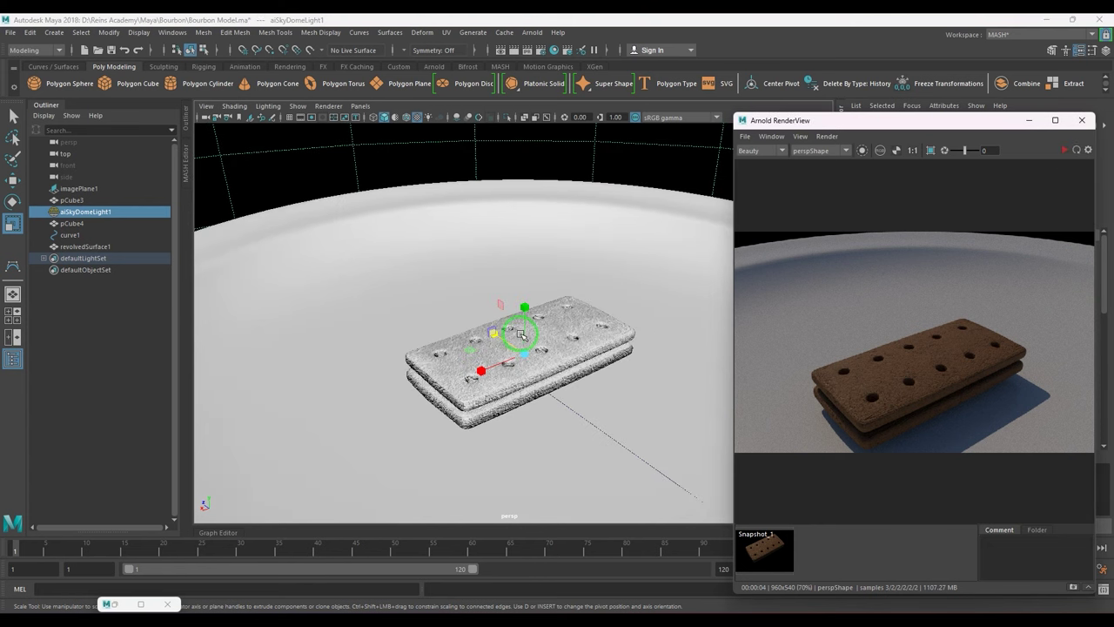
{"action": "left_click", "coordinate": [576, 349]}
{"action": "left_click_drag", "start_coordinate": [568, 396], "coordinate": [545, 378], "text": "alt"}
{"action": "left_click", "coordinate": [592, 398], "text": "shift"}
{"action": "scroll", "coordinate": [554, 384], "scroll_direction": "down", "scroll_amount": 3}
{"action": "key", "text": "w"}
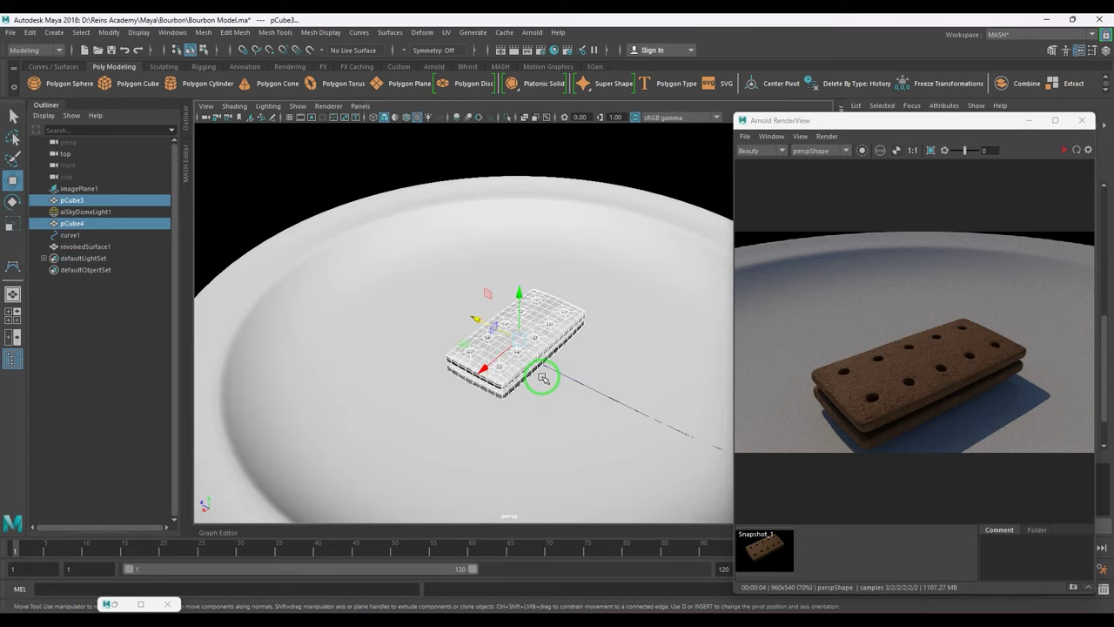
{"action": "key", "text": "ctrl+g"}
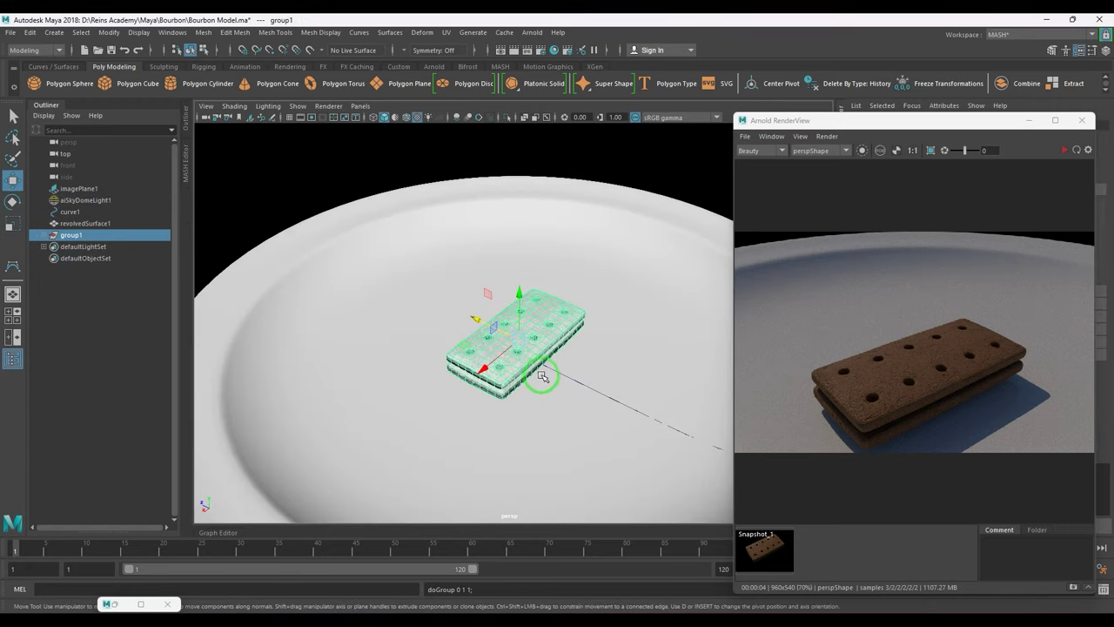
- Duplicate the biscuit group, move the copy beside the original along its Z axis and rotate it slightly
{"action": "left_click_drag", "start_coordinate": [534, 348], "coordinate": [493, 354], "text": "alt"}
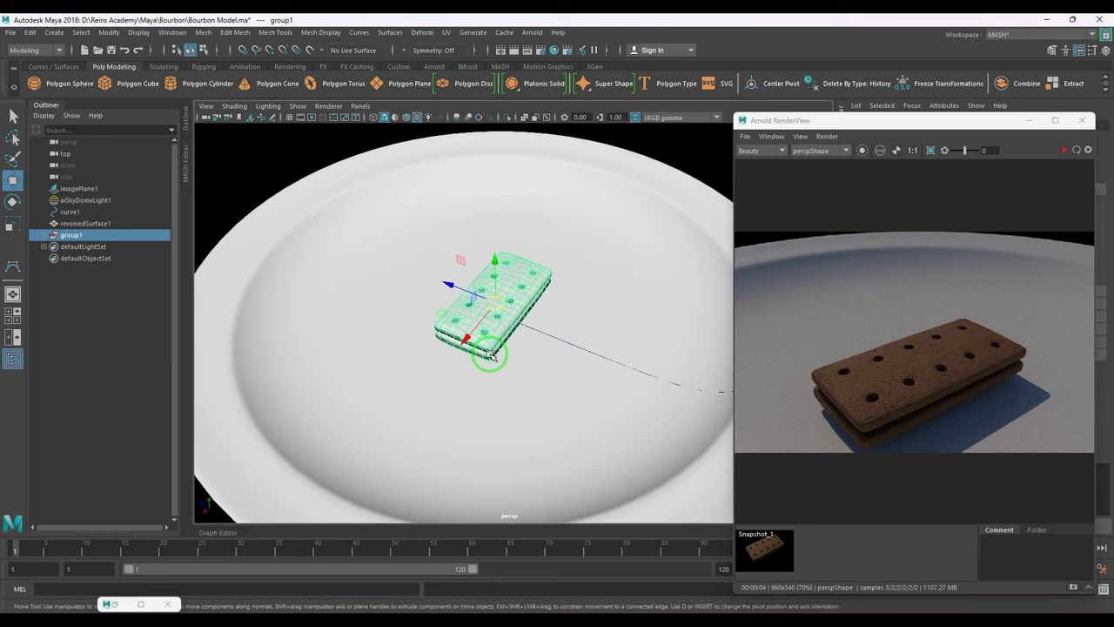
{"action": "key", "text": "ctrl+d"}
{"action": "left_click_drag", "start_coordinate": [439, 283], "coordinate": [533, 323]}
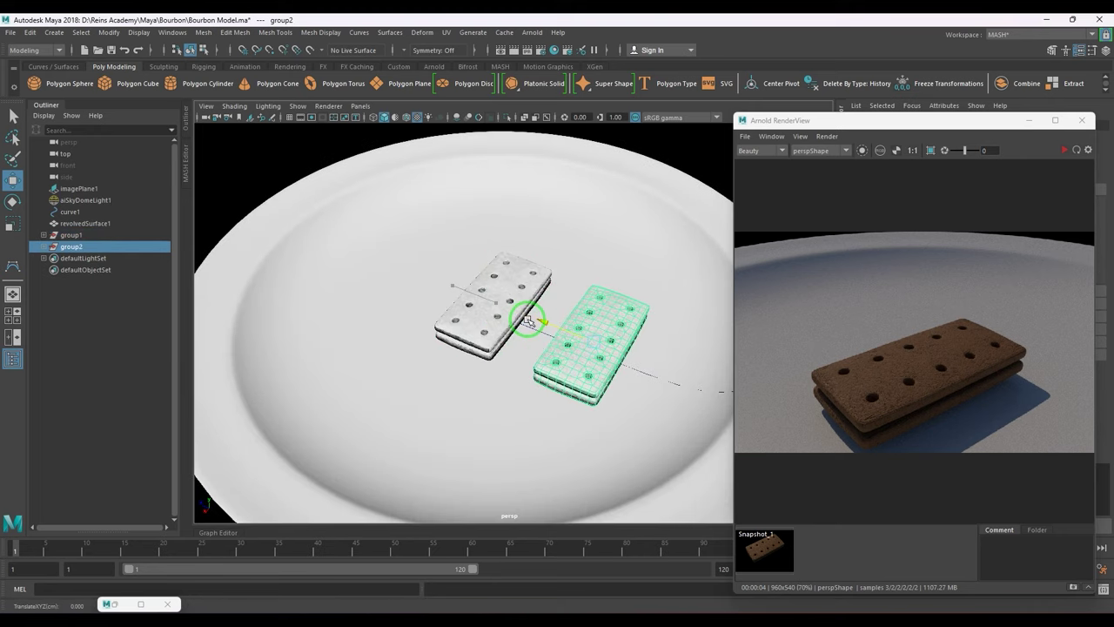
{"action": "key", "text": "e"}
{"action": "left_click_drag", "start_coordinate": [575, 380], "coordinate": [623, 384]}
- Duplicate the moved biscuit, shift the copy across to the opposite side of the original and turn it
{"action": "key", "text": "ctrl+d"}
{"action": "key", "text": "w"}
{"action": "left_click_drag", "start_coordinate": [548, 360], "coordinate": [332, 254]}
{"action": "key", "text": "e"}
{"action": "left_click_drag", "start_coordinate": [418, 291], "coordinate": [306, 337]}
- Make two more copies of the biscuit and spread them over the free areas of the plate
{"action": "key", "text": "ctrl+d"}
{"action": "key", "text": "w"}
{"action": "key", "text": "ctrl+d"}
{"action": "key", "text": "e"}
{"action": "left_click_drag", "start_coordinate": [374, 355], "coordinate": [508, 258]}
- Duplicate the biscuit again, move the copy toward the plate's rear and adjust its rotation
{"action": "key", "text": "w"}
{"action": "key", "text": "ctrl+d"}
{"action": "left_click_drag", "start_coordinate": [294, 323], "coordinate": [480, 235]}
{"action": "key", "text": "e"}
{"action": "left_click_drag", "start_coordinate": [562, 262], "coordinate": [575, 261]}
- Place another biscuit copy at the rear right of the plate and nudge a neighbouring biscuit inward
{"action": "key", "text": "w"}
{"action": "key", "text": "ctrl+d"}
{"action": "left_click_drag", "start_coordinate": [476, 236], "coordinate": [575, 269]}
{"action": "left_click", "coordinate": [612, 346]}
{"action": "left_click_drag", "start_coordinate": [541, 352], "coordinate": [512, 330]}
- Duplicate a biscuit, raise the copy on top of the central ones and rotate it across them
{"action": "key", "text": "ctrl+d"}
{"action": "left_click_drag", "start_coordinate": [564, 287], "coordinate": [564, 262]}
{"action": "key", "text": "e"}
{"action": "left_click_drag", "start_coordinate": [535, 319], "coordinate": [580, 320]}
- Duplicate the rear-left biscuit and place the copy turned at the plate's front left, overlapping the biscuit there
{"action": "left_click", "coordinate": [404, 255]}
{"action": "key", "text": "w"}
{"action": "key", "text": "ctrl+d"}
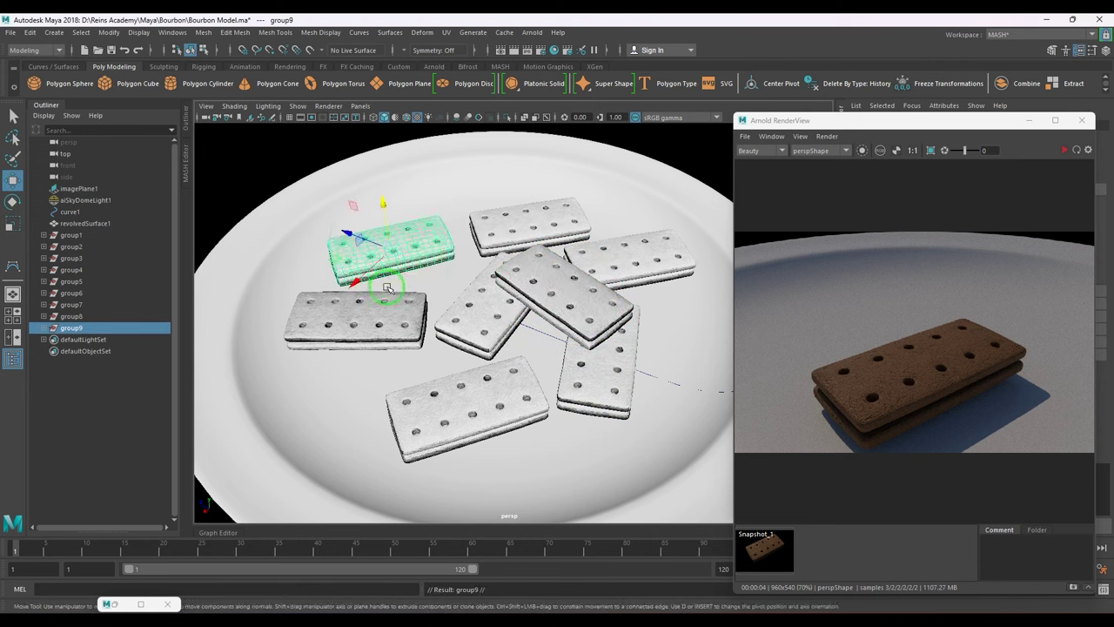
{"action": "left_click_drag", "start_coordinate": [341, 261], "coordinate": [296, 375]}
{"action": "key", "text": "e"}
{"action": "key", "text": "w"}
- Nudge the front biscuit and the adjacent group2 biscuit into better positions on the plate
{"action": "left_click", "coordinate": [495, 418]}
{"action": "left_click_drag", "start_coordinate": [415, 420], "coordinate": [434, 408]}
{"action": "left_click", "coordinate": [572, 378]}
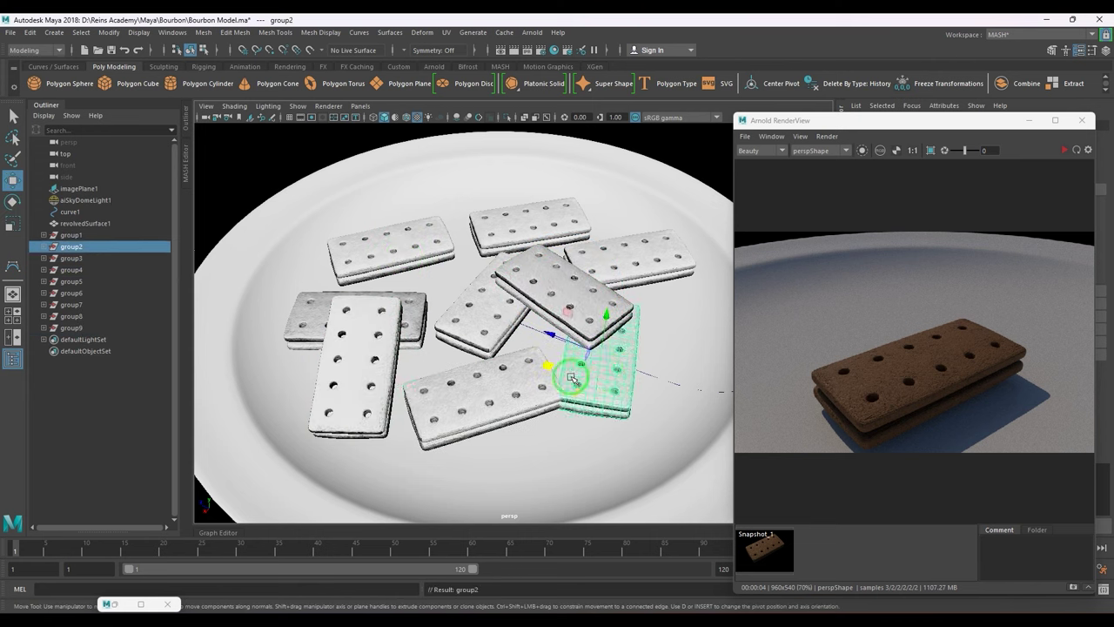
{"action": "left_click_drag", "start_coordinate": [552, 366], "coordinate": [574, 358]}
- Tilt and lower the group9 biscuit so it leans on the biscuit beneath it
{"action": "left_click_drag", "start_coordinate": [358, 370], "coordinate": [579, 274], "text": "alt"}
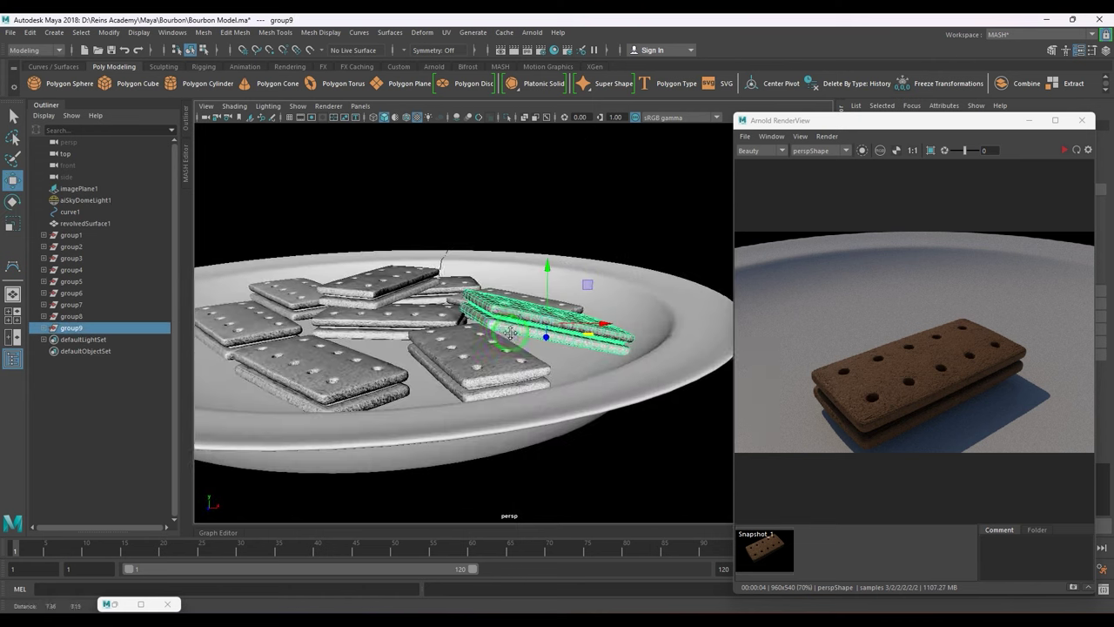
{"action": "scroll", "coordinate": [610, 353], "scroll_direction": "up", "scroll_amount": 3}
{"action": "middle_click_drag", "start_coordinate": [614, 358], "coordinate": [533, 335], "text": "alt"}
{"action": "left_click_drag", "start_coordinate": [533, 335], "coordinate": [570, 347], "text": "alt"}
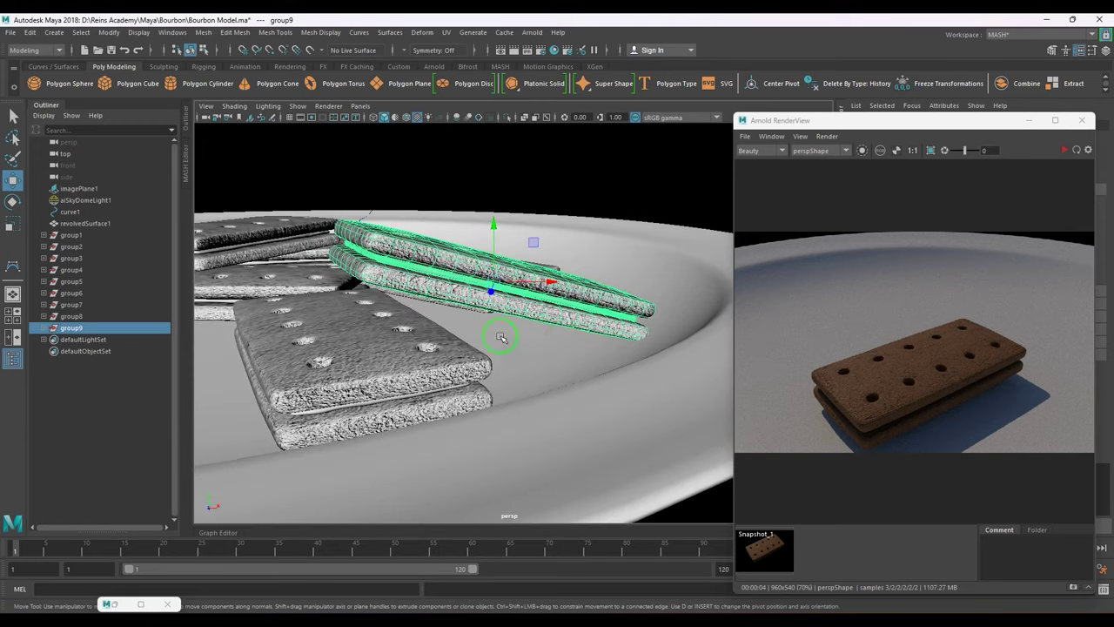
{"action": "key", "text": "e"}
{"action": "left_click_drag", "start_coordinate": [464, 236], "coordinate": [492, 251]}
{"action": "key", "text": "w"}
{"action": "left_click_drag", "start_coordinate": [527, 299], "coordinate": [520, 294]}
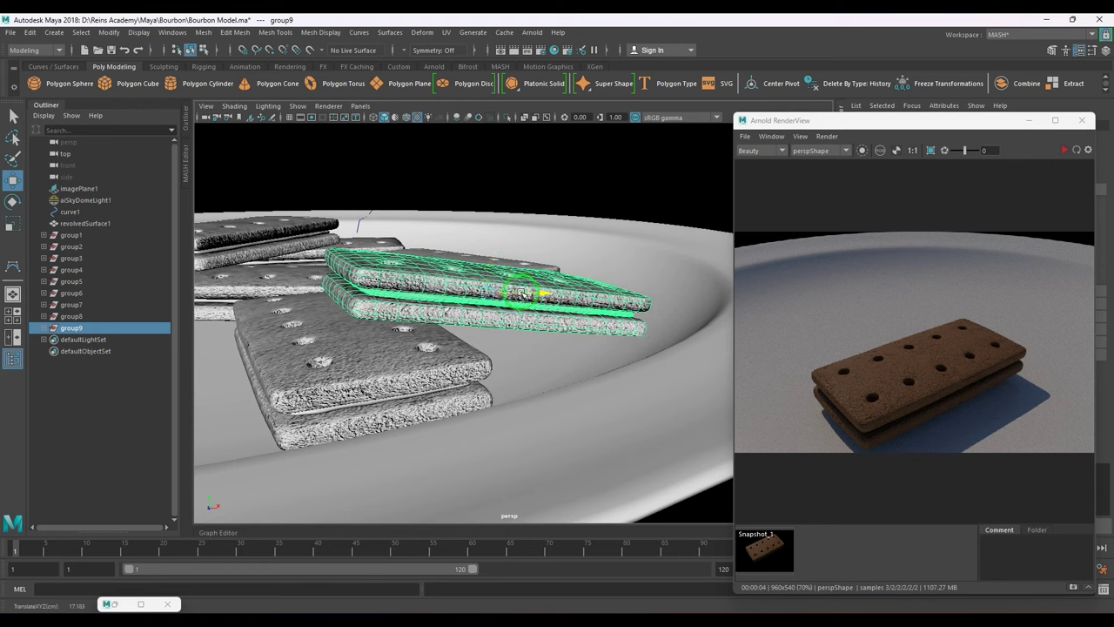
{"action": "key", "text": "e"}
{"action": "left_click_drag", "start_coordinate": [448, 246], "coordinate": [458, 253]}
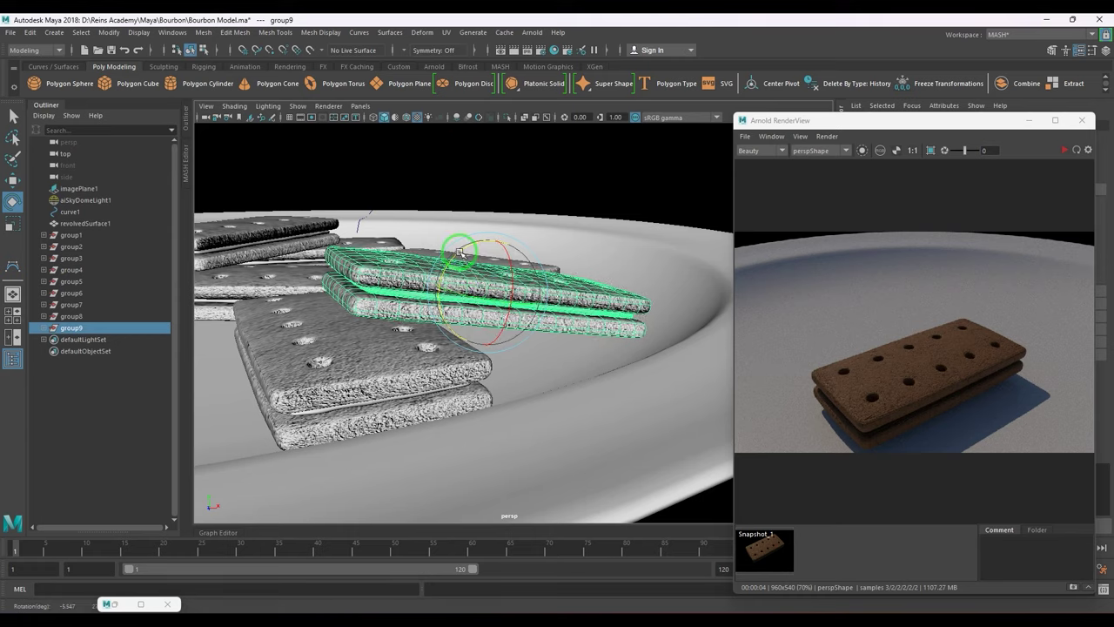
{"action": "key", "text": "w"}
- Duplicate another whole biscuit group, move the copy to the left side of the pile and rotate it
{"action": "left_click_drag", "start_coordinate": [635, 274], "coordinate": [562, 341], "text": "alt"}
{"action": "scroll", "coordinate": [561, 338], "scroll_direction": "up", "scroll_amount": 2}
{"action": "left_click", "coordinate": [536, 255]}
{"action": "key", "text": "Up"}
{"action": "key", "text": "ctrl+d"}
{"action": "left_click_drag", "start_coordinate": [535, 264], "coordinate": [364, 293]}
{"action": "key", "text": "e"}
{"action": "left_click_drag", "start_coordinate": [442, 236], "coordinate": [451, 253]}
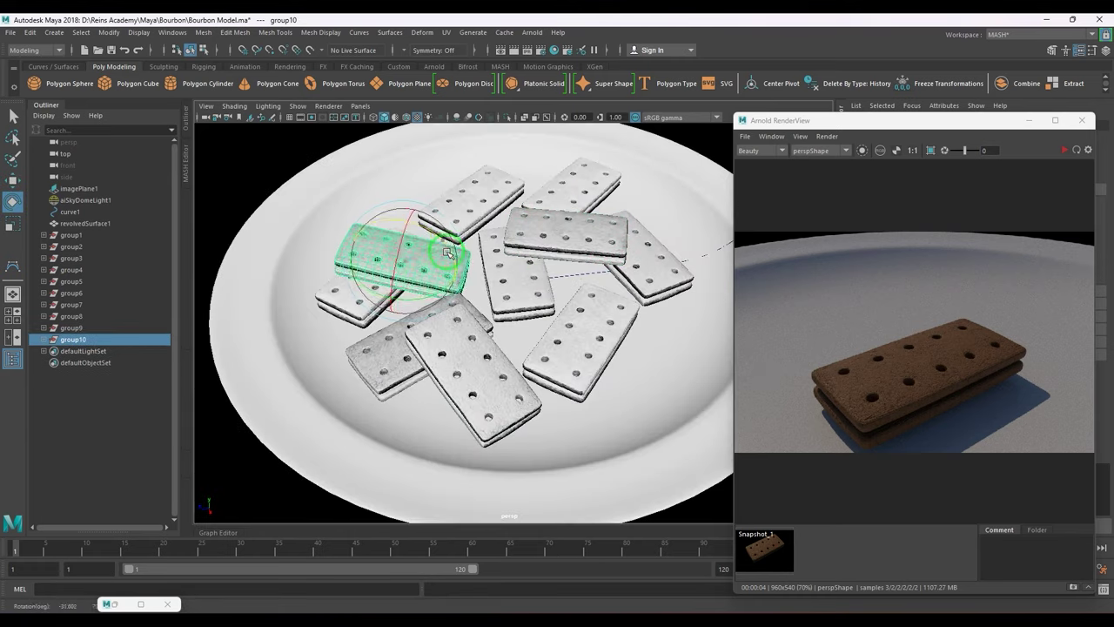
- Tilt the group10 biscuit so it leans over the biscuit beside it
{"action": "key", "text": "w"}
{"action": "left_click_drag", "start_coordinate": [522, 383], "coordinate": [692, 326], "text": "alt"}
{"action": "scroll", "coordinate": [644, 338], "scroll_direction": "up", "scroll_amount": 3}
{"action": "left_click_drag", "start_coordinate": [610, 347], "coordinate": [543, 294], "text": "alt"}
{"action": "key", "text": "e"}
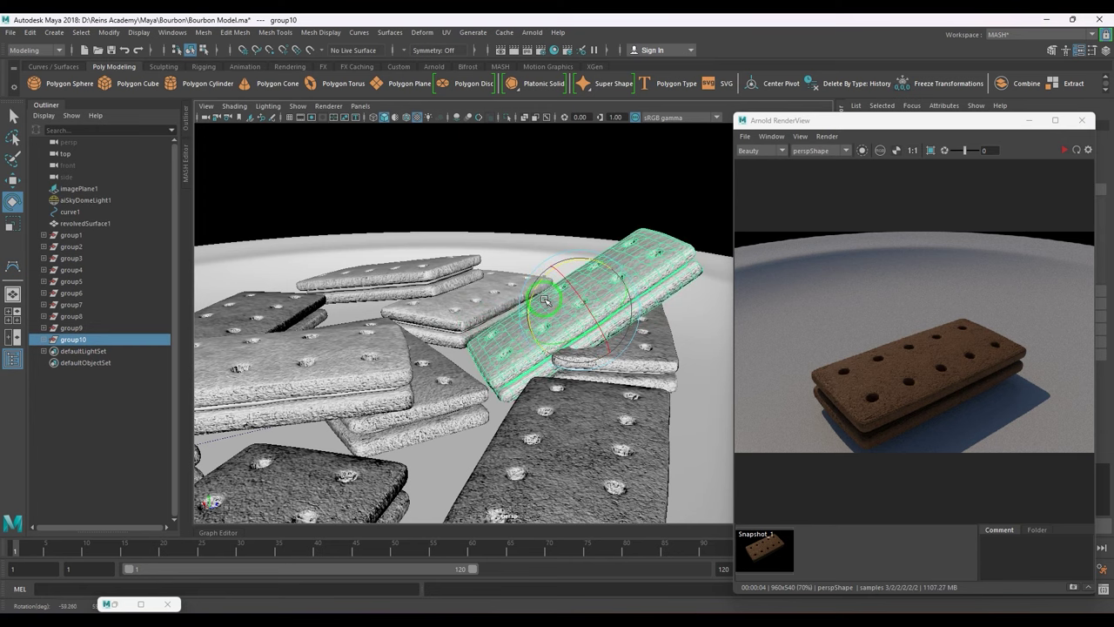
- Reposition and turn the group3 biscuit underneath the leaning group10 biscuit
{"action": "left_click", "coordinate": [659, 343]}
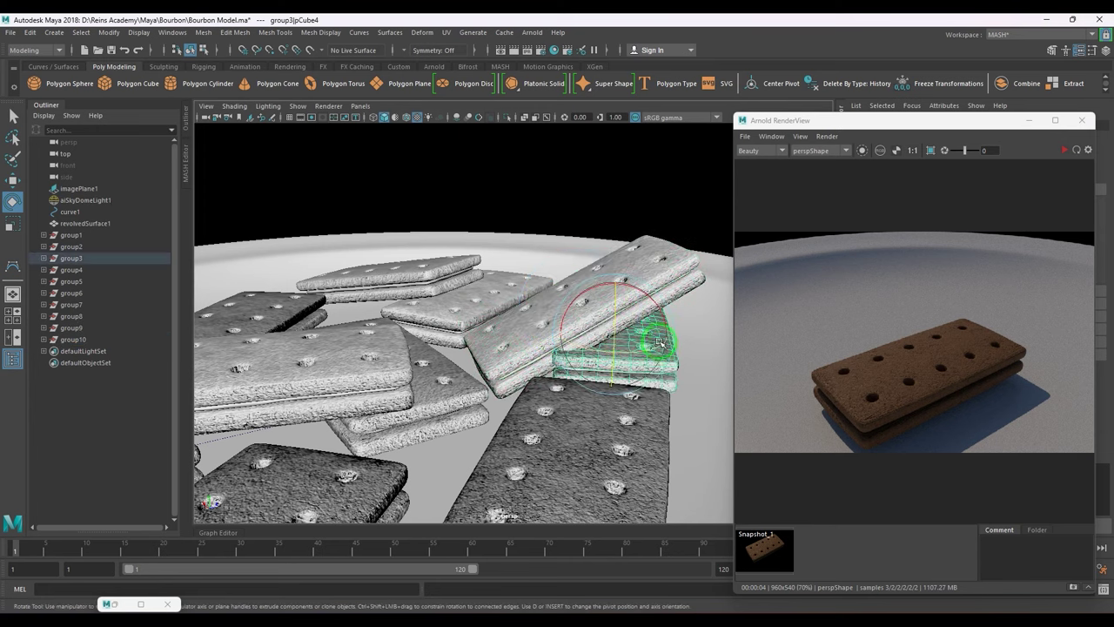
{"action": "key", "text": "w"}
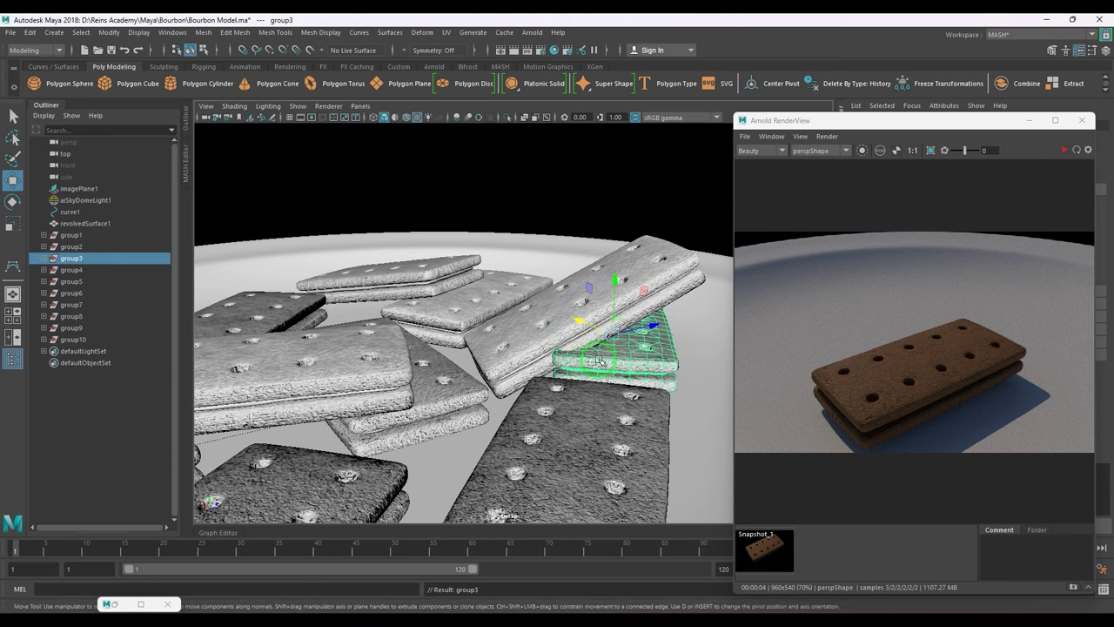
{"action": "left_click_drag", "start_coordinate": [653, 325], "coordinate": [687, 316]}
{"action": "left_click_drag", "start_coordinate": [677, 366], "coordinate": [710, 369], "text": "alt"}
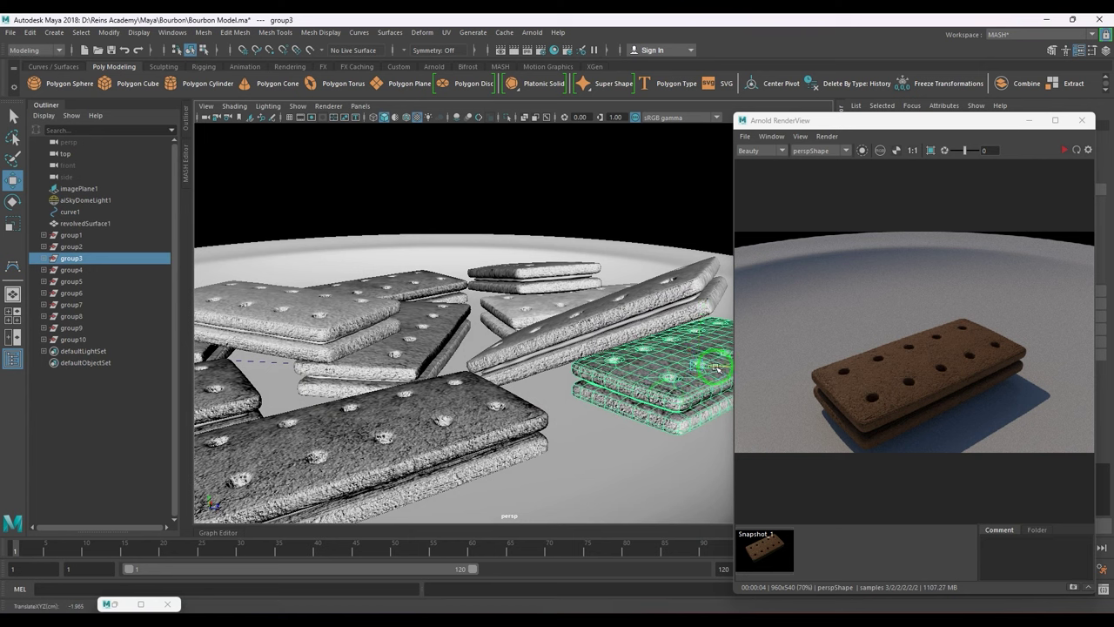
{"action": "key", "text": "e"}
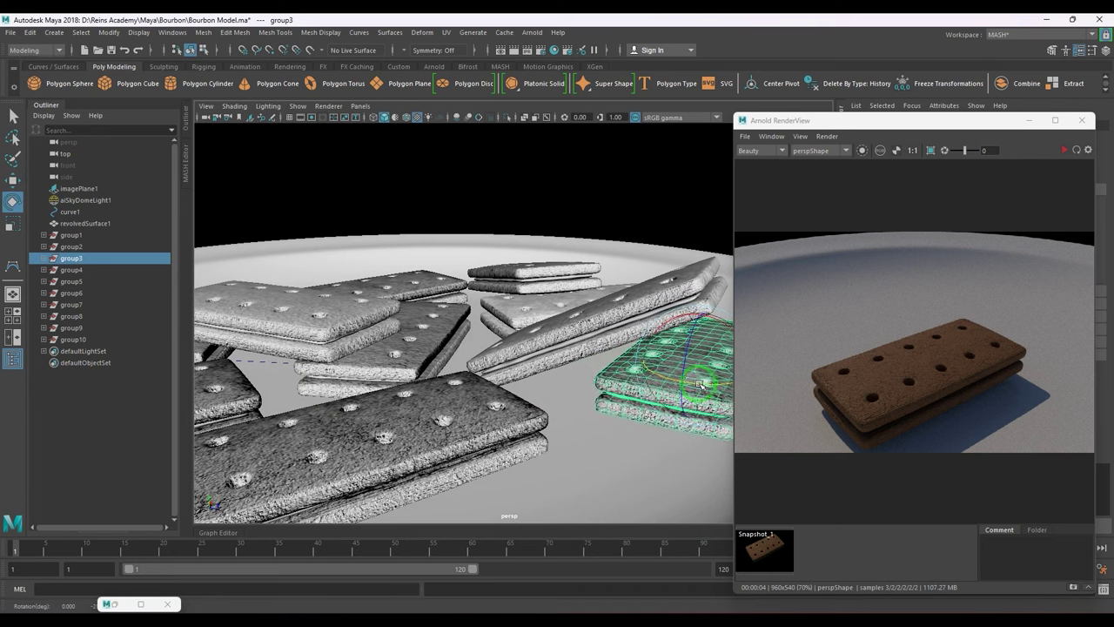
{"action": "key", "text": "w"}
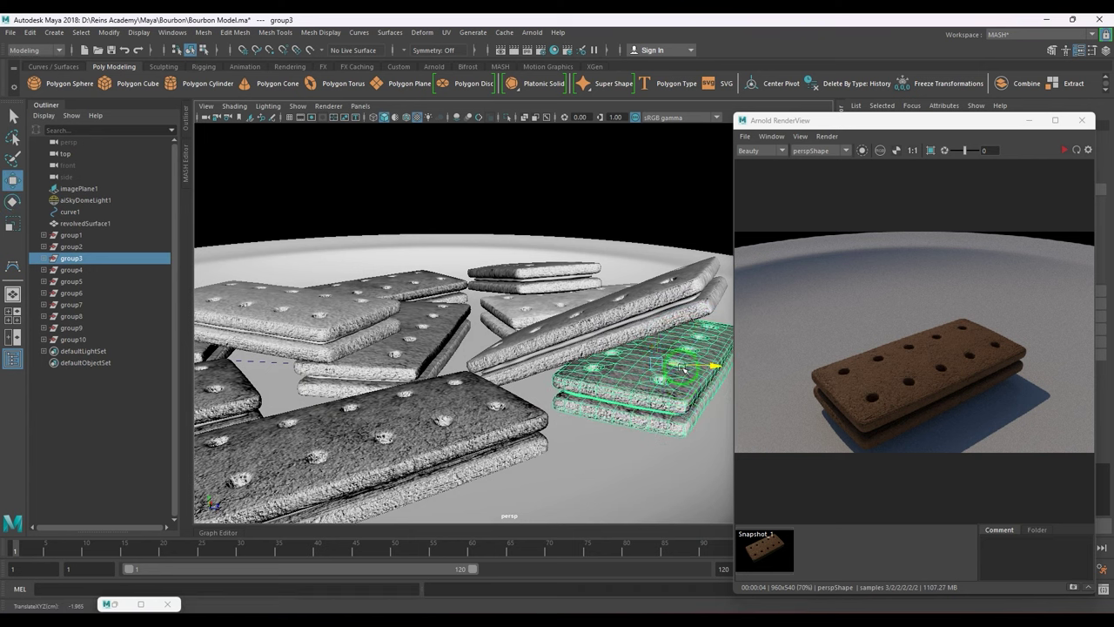
- Move the group6 biscuit along the plate toward its neighbour and turn it
{"action": "left_click_drag", "start_coordinate": [722, 369], "coordinate": [454, 416], "text": "alt"}
{"action": "scroll", "coordinate": [497, 392], "scroll_direction": "down", "scroll_amount": 5}
{"action": "left_click_drag", "start_coordinate": [531, 372], "coordinate": [500, 378], "text": "alt"}
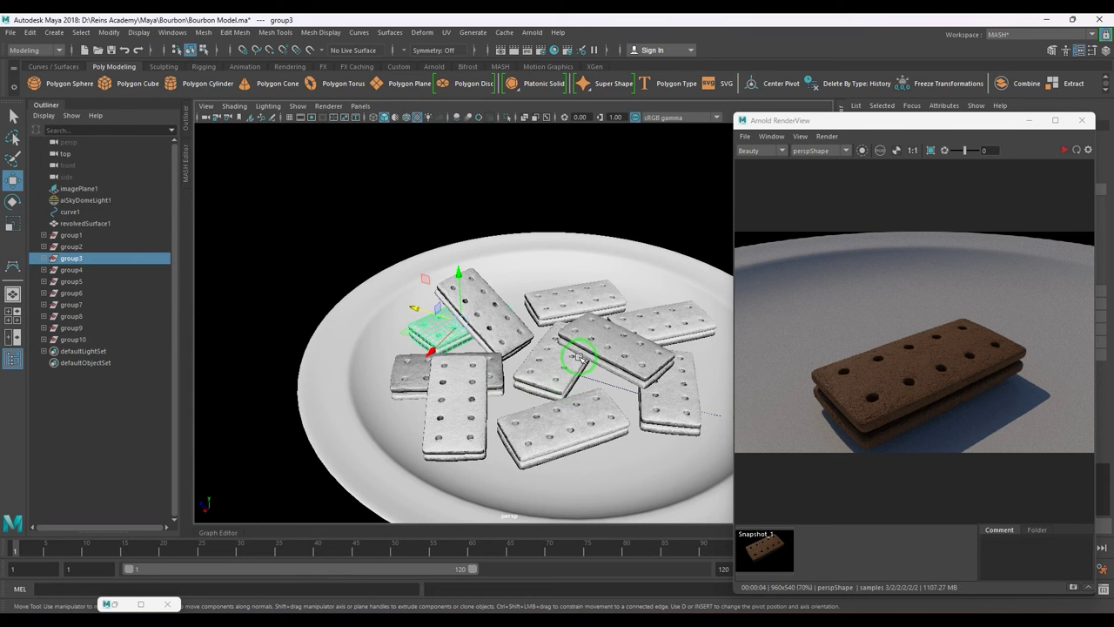
{"action": "mouse_move", "coordinate": [544, 335]}
{"action": "left_mouse_down", "text": "alt"}
{"action": "mouse_move", "coordinate": [506, 320]}
{"action": "mouse_move", "coordinate": [483, 347]}
{"action": "mouse_move", "coordinate": [521, 361]}
{"action": "mouse_move", "coordinate": [525, 346]}
{"action": "left_mouse_up", "text": "alt"}
{"action": "left_click", "coordinate": [506, 320]}
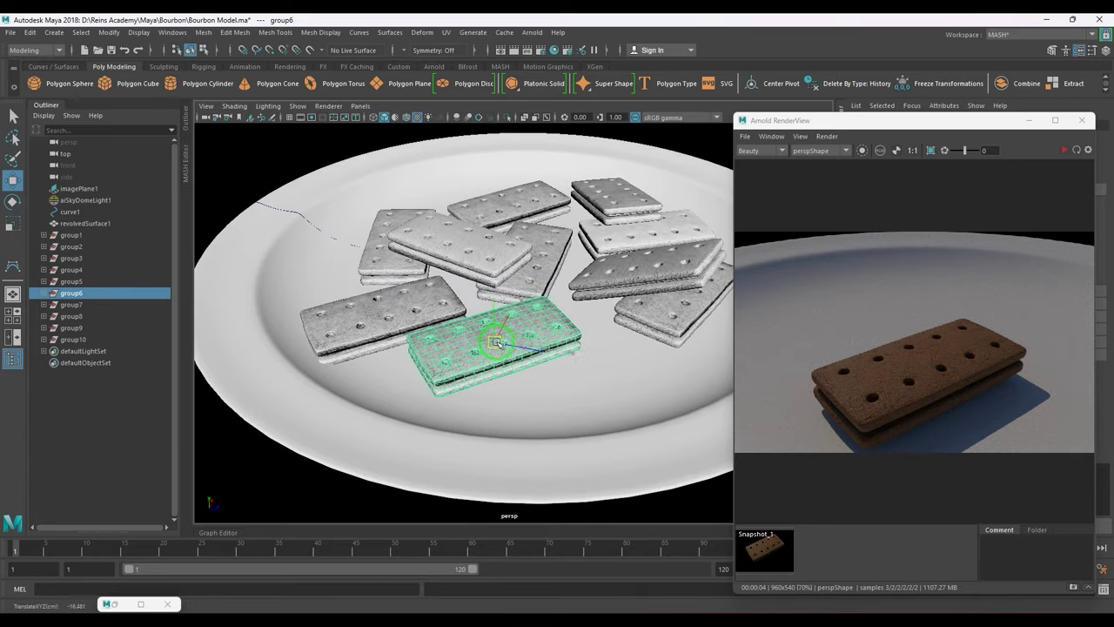
{"action": "key", "text": "e"}
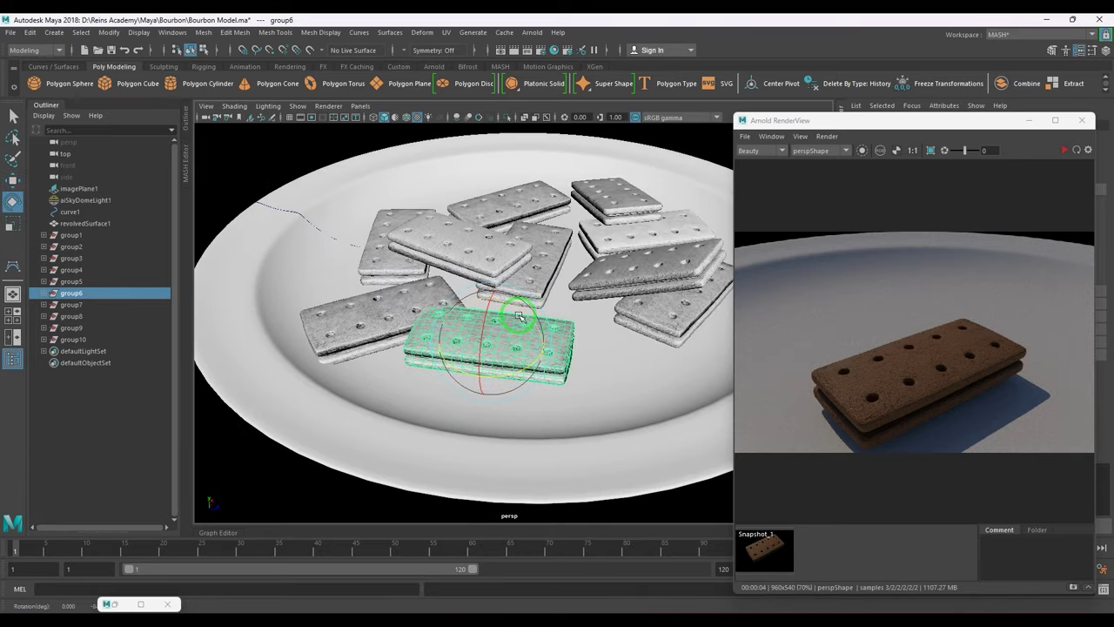
- Tilt and shift the group6 biscuit so it rests across the edge of the neighbouring biscuit
{"action": "left_click_drag", "start_coordinate": [525, 320], "coordinate": [581, 403], "text": "alt"}
{"action": "key", "text": "w"}
{"action": "right_click_drag", "start_coordinate": [582, 403], "coordinate": [616, 420], "text": "alt"}
{"action": "key", "text": "e"}
{"action": "left_click_drag", "start_coordinate": [484, 318], "coordinate": [450, 324]}
{"action": "key", "text": "w"}
{"action": "left_click_drag", "start_coordinate": [442, 358], "coordinate": [601, 371], "text": "alt"}
{"action": "key", "text": "e"}
{"action": "left_click_drag", "start_coordinate": [533, 381], "coordinate": [557, 425]}
{"action": "key", "text": "w"}
{"action": "right_click_drag", "start_coordinate": [557, 425], "coordinate": [491, 421], "text": "alt"}
{"action": "left_click_drag", "start_coordinate": [491, 421], "coordinate": [489, 442], "text": "alt"}
- Duplicate a biscuit from the pile, move the copy above the rear biscuits and rotate it
{"action": "left_click", "coordinate": [445, 322]}
{"action": "key", "text": "ctrl+d"}
{"action": "mouse_move", "coordinate": [441, 287]}
{"action": "left_mouse_down"}
{"action": "mouse_move", "coordinate": [530, 261]}
{"action": "mouse_move", "coordinate": [462, 293]}
{"action": "left_mouse_up"}
{"action": "key", "text": "e"}
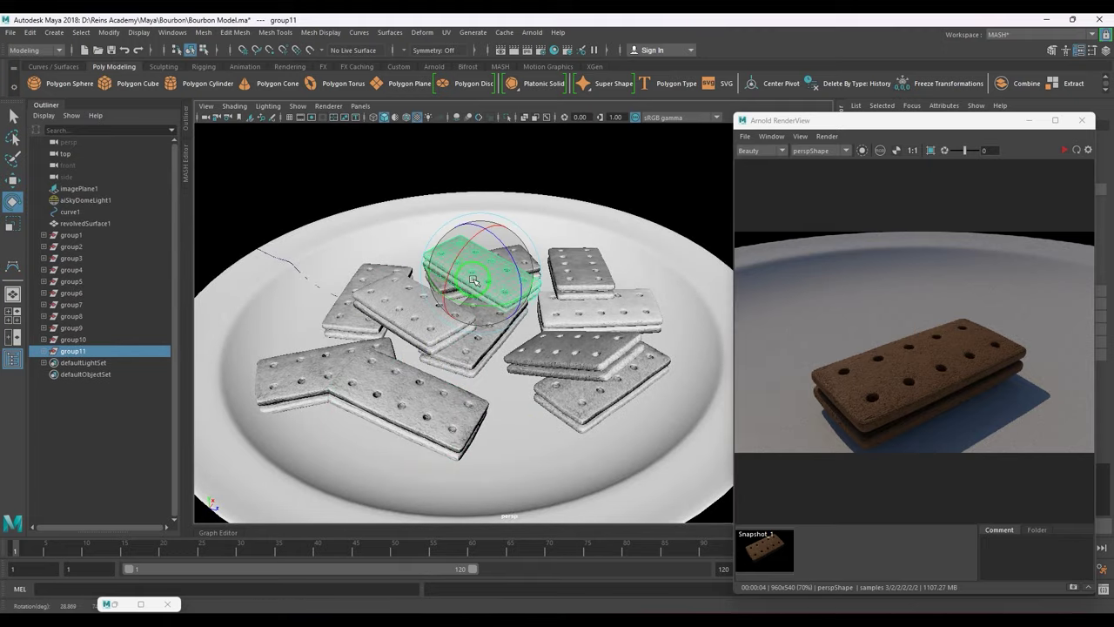